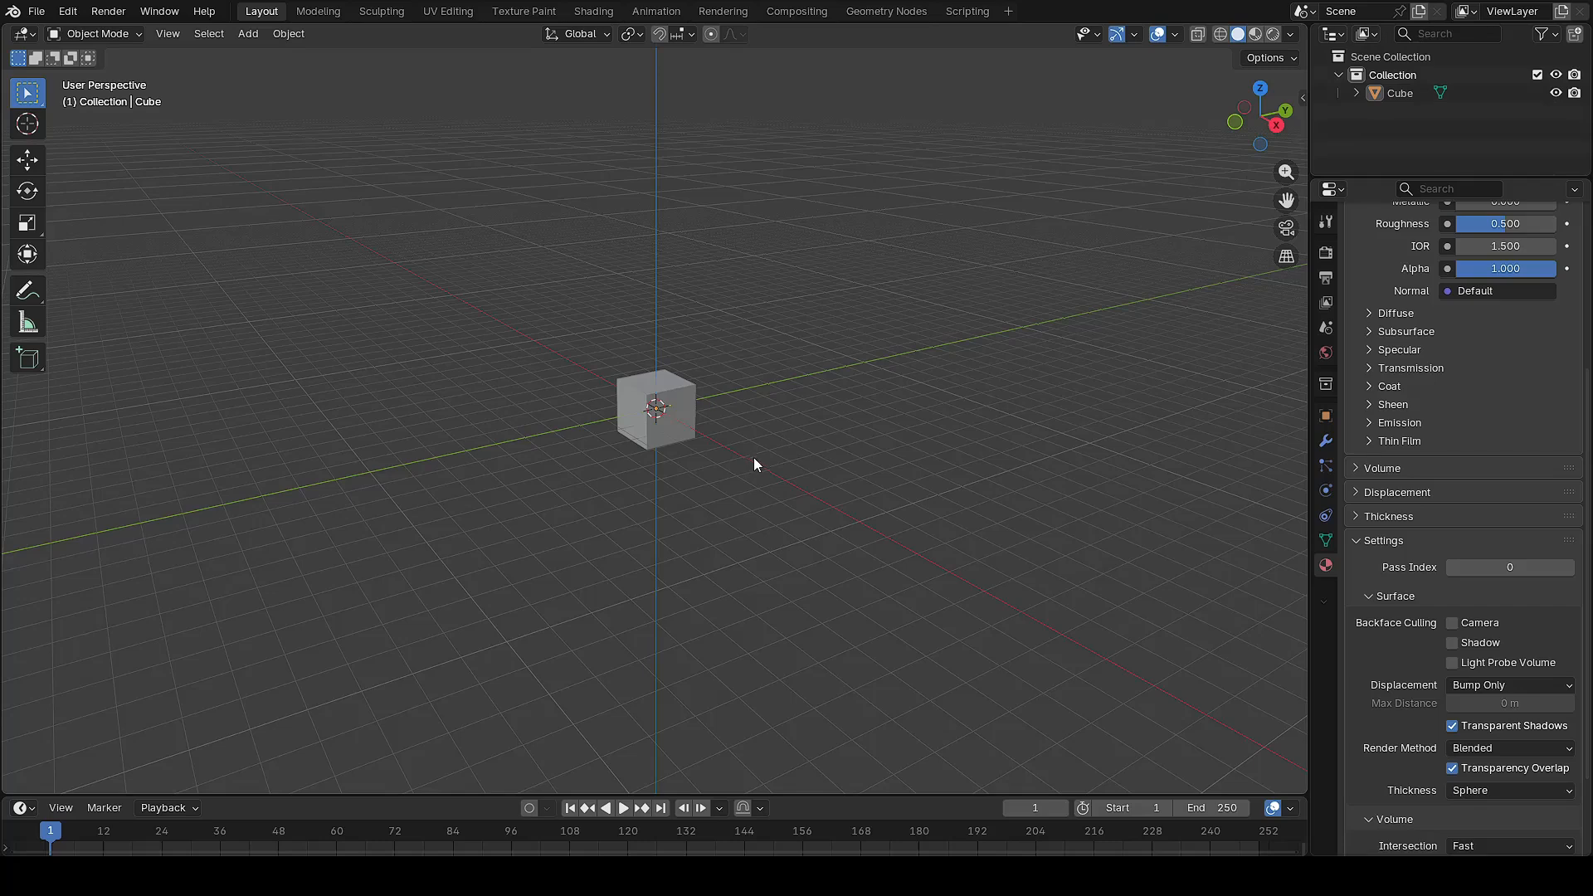
Delete the default cube from the scene
middle_drag(754, 457, 704, 427)
click(668, 395)
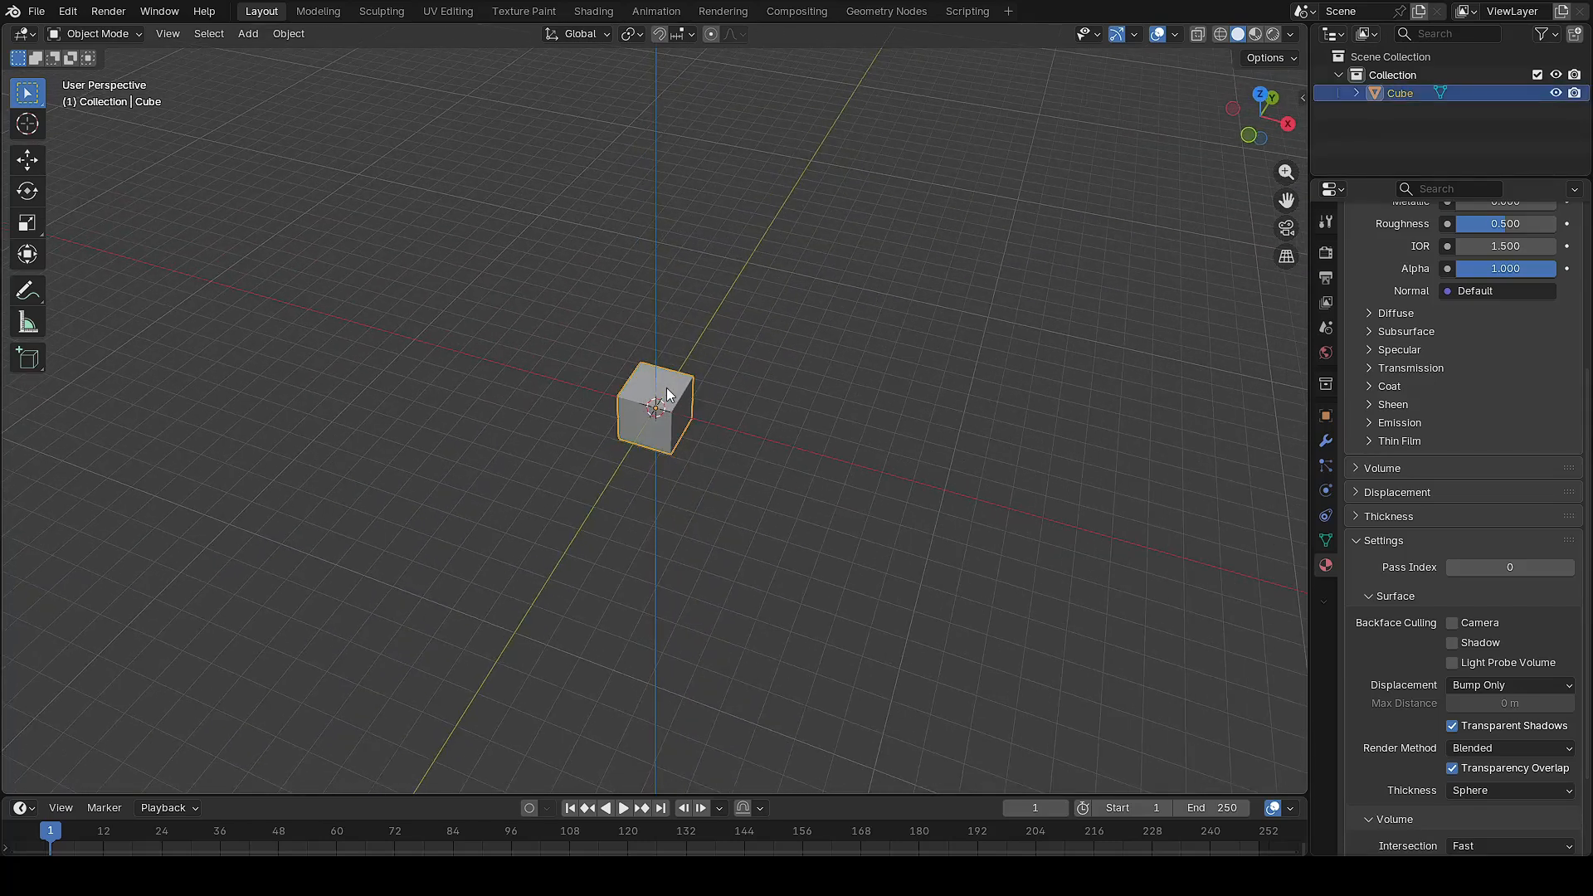
key(Delete)
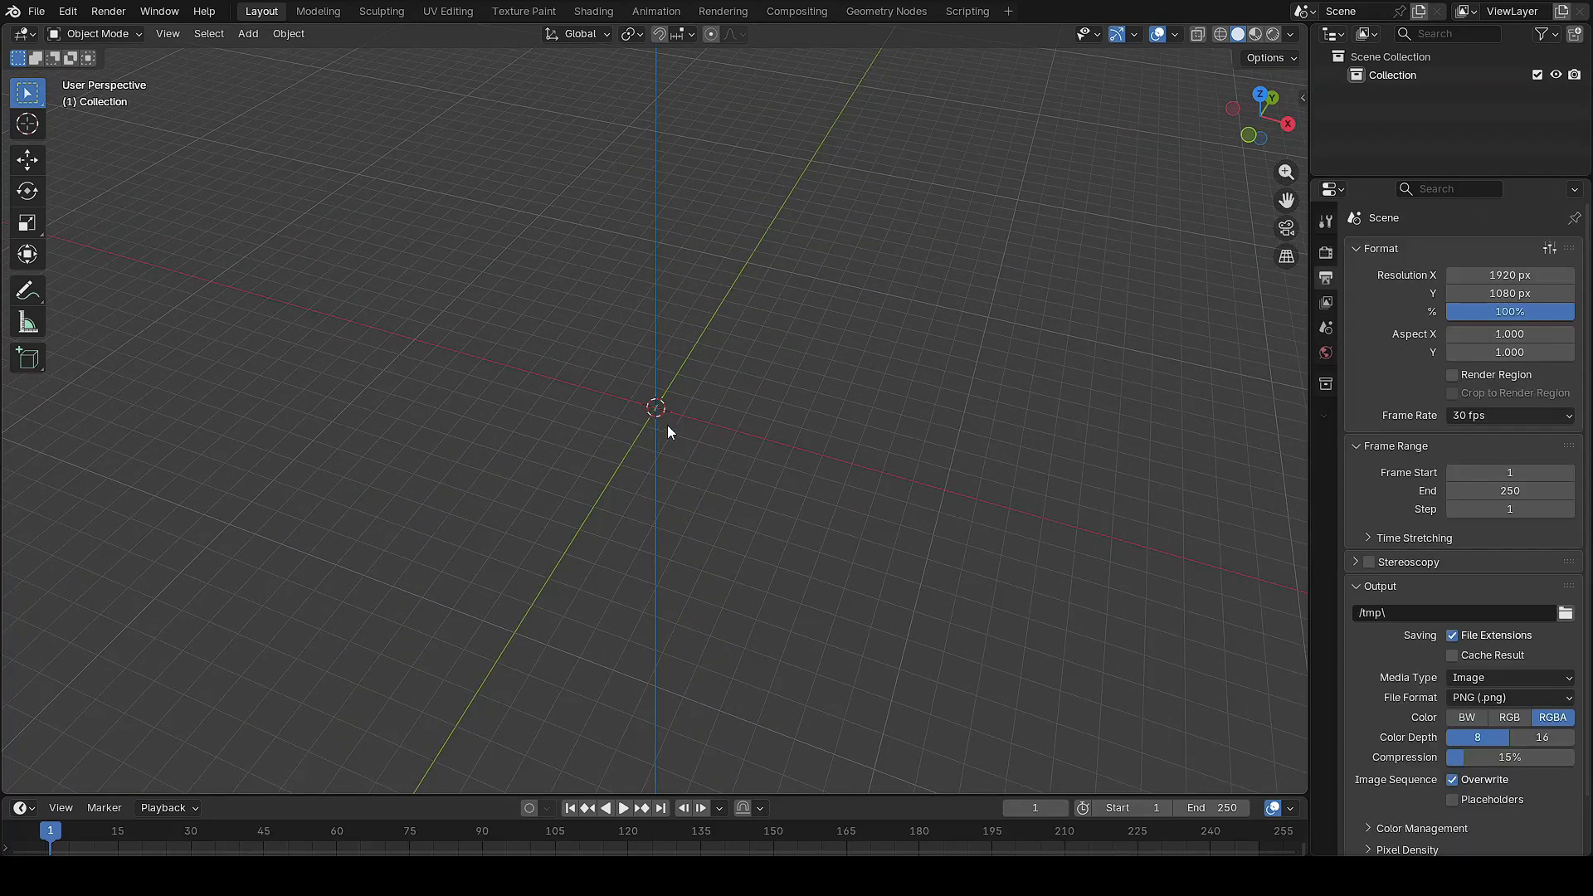
Add a text object at the world origin and view it from the top
key(shift+a)
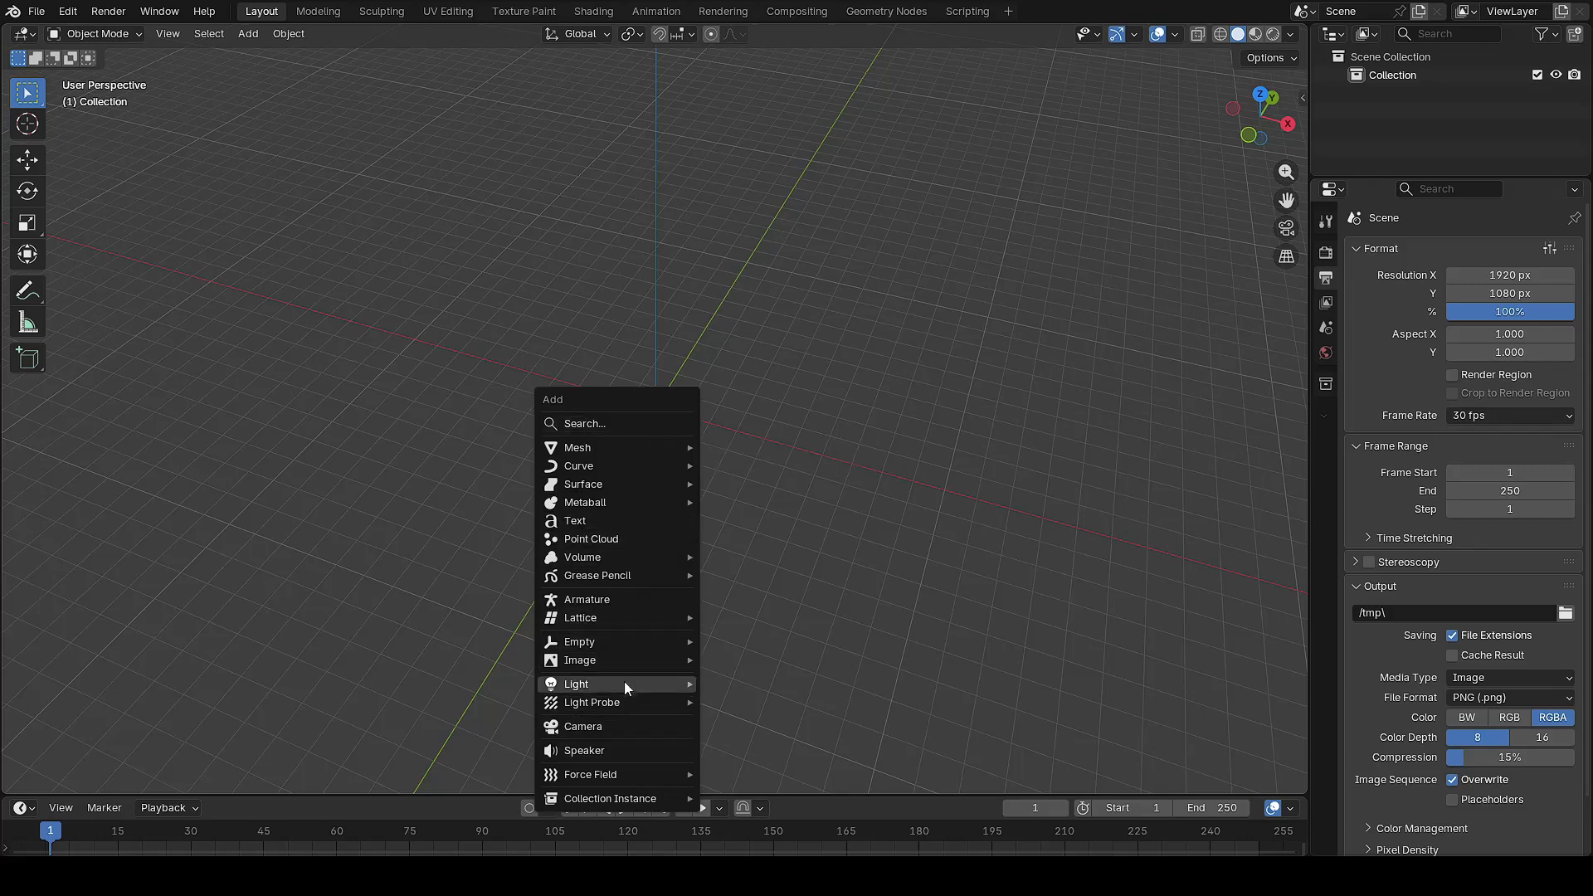
click(624, 520)
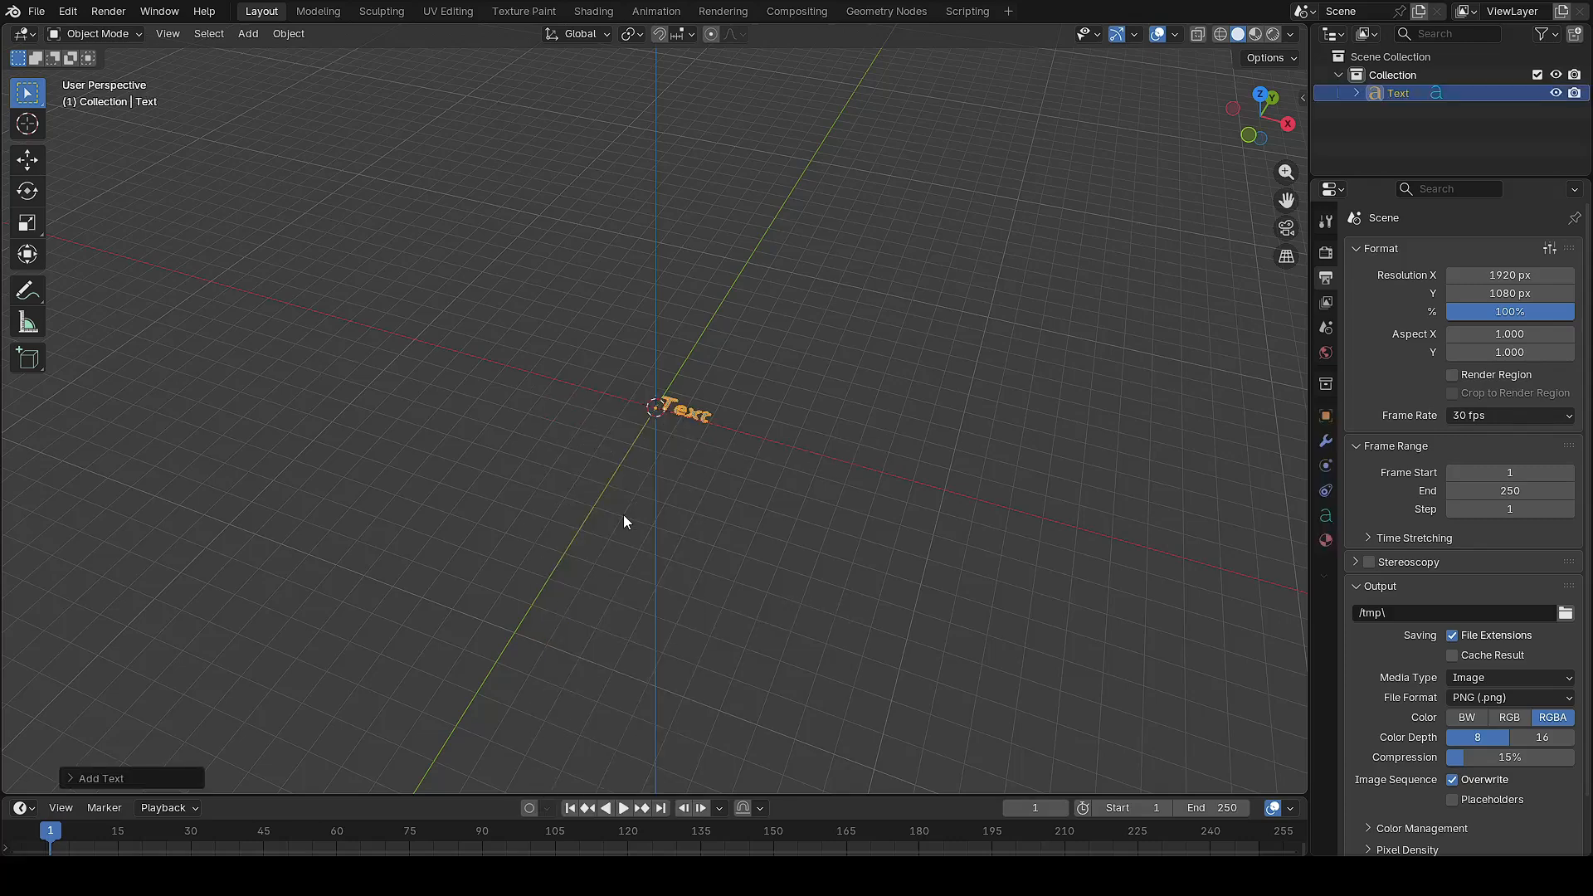
scroll(684, 441, up, 4)
key(KP_7)
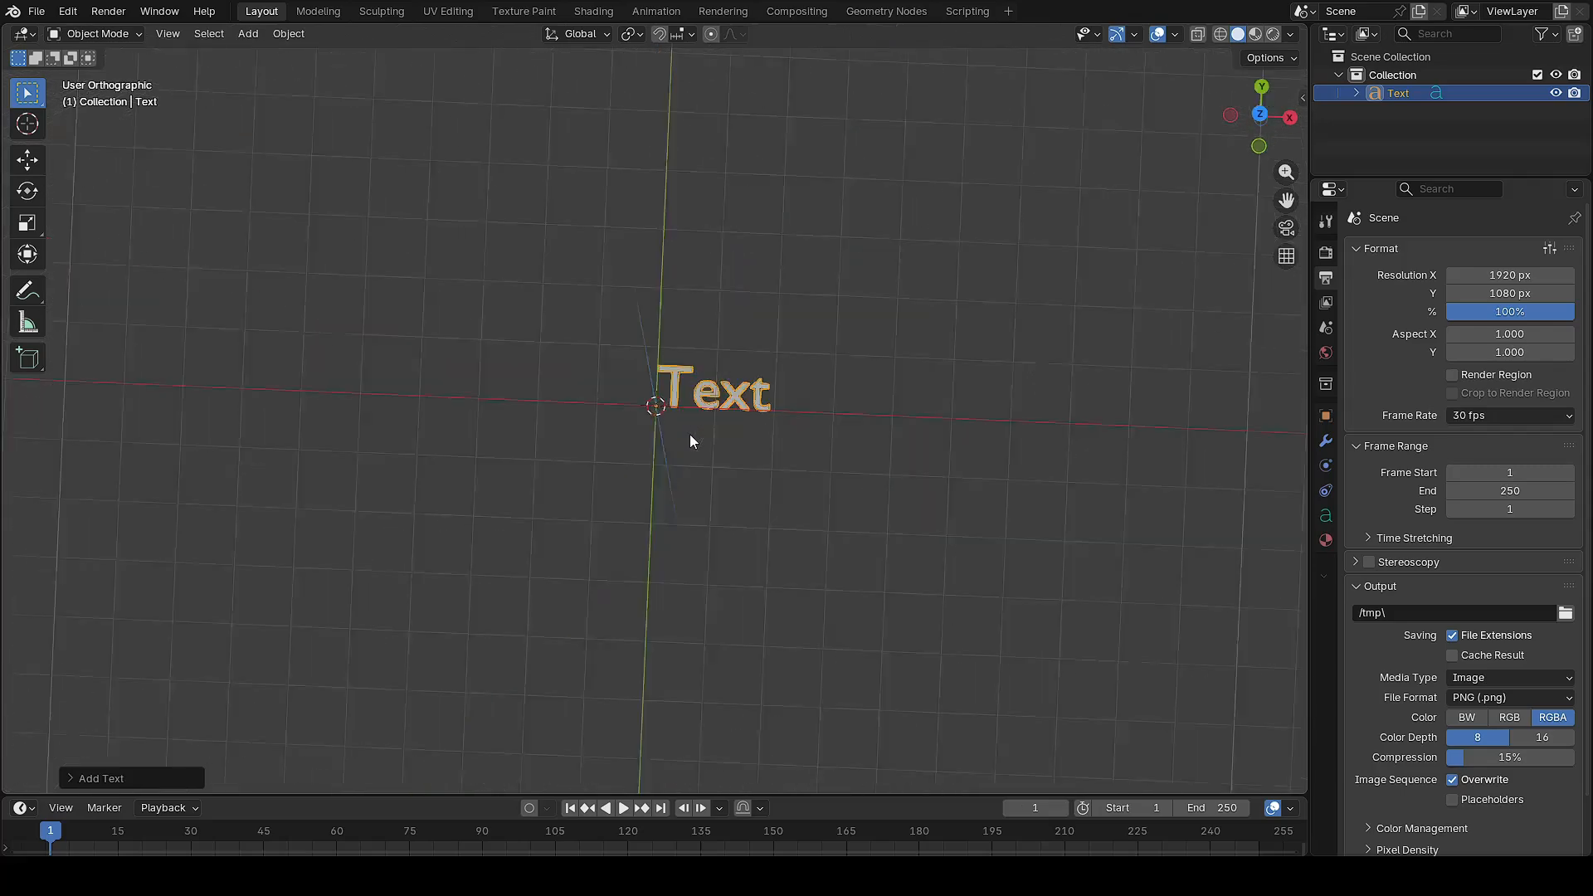
scroll(803, 426, up, 5)
shift+middle_drag(804, 433, 684, 528)
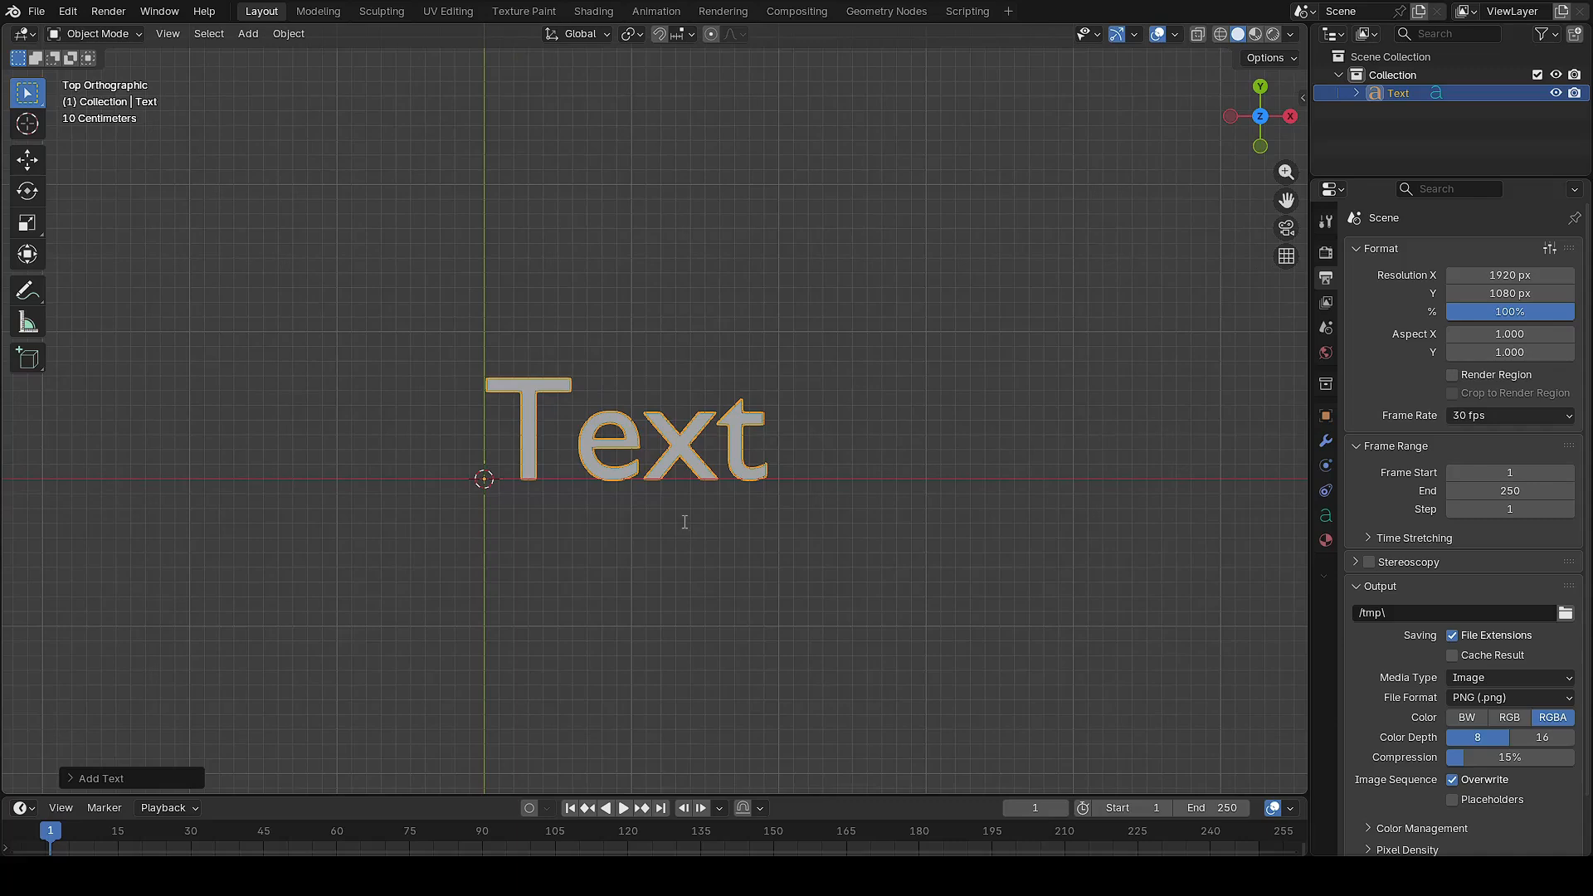
Replace the text object's default wording with GERMANY and return to Object Mode
key(Tab)
key(BackSpace)
key(BackSpace)
key(BackSpace)
key(BackSpace)
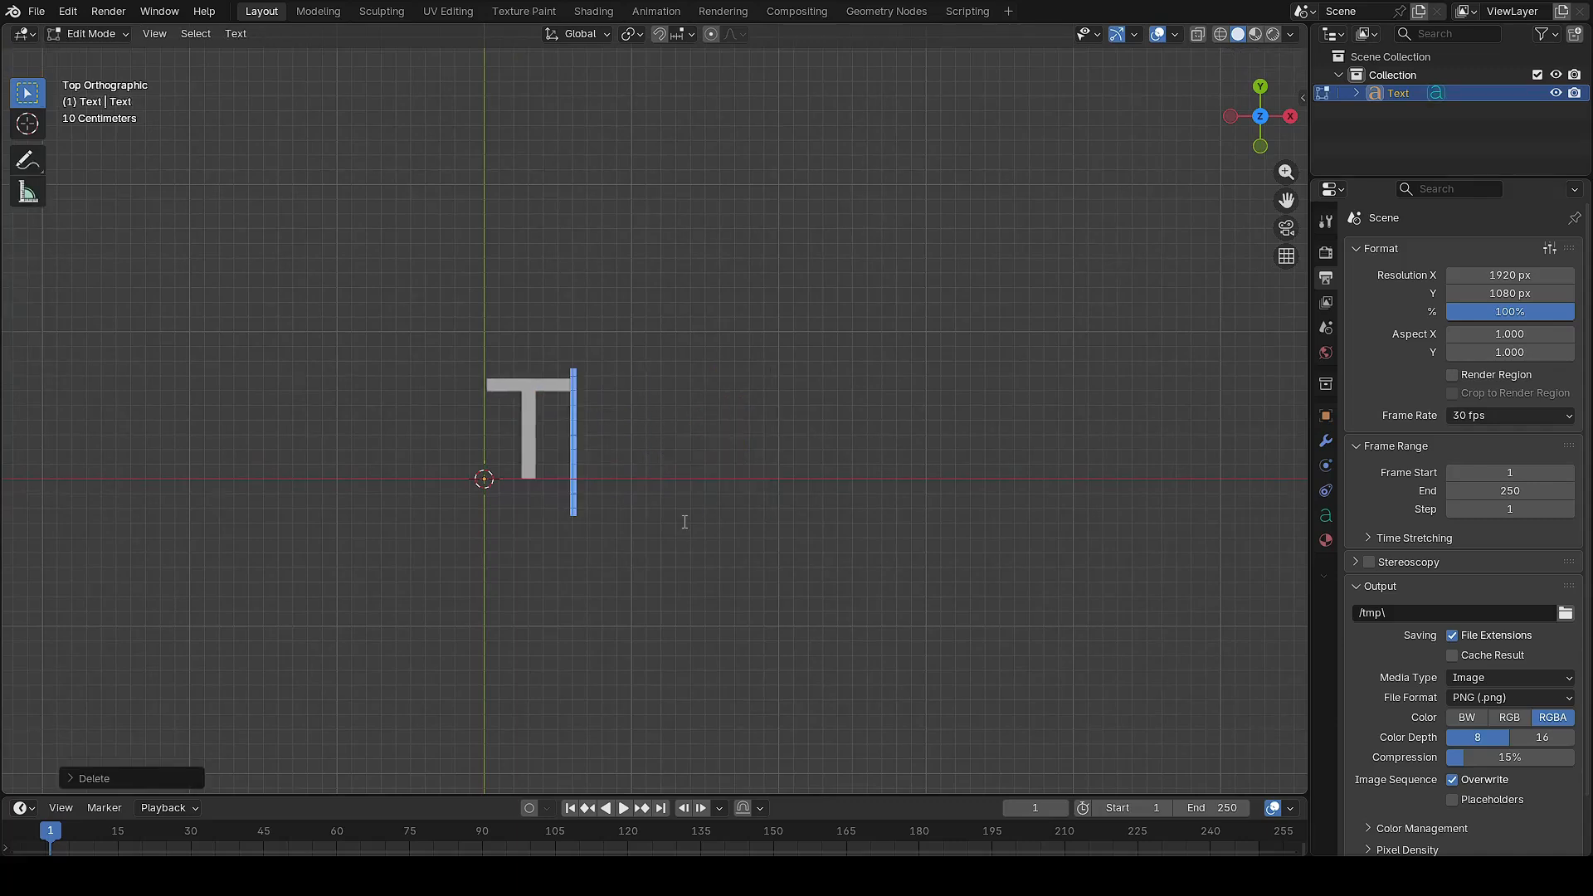
text(GERMANY)
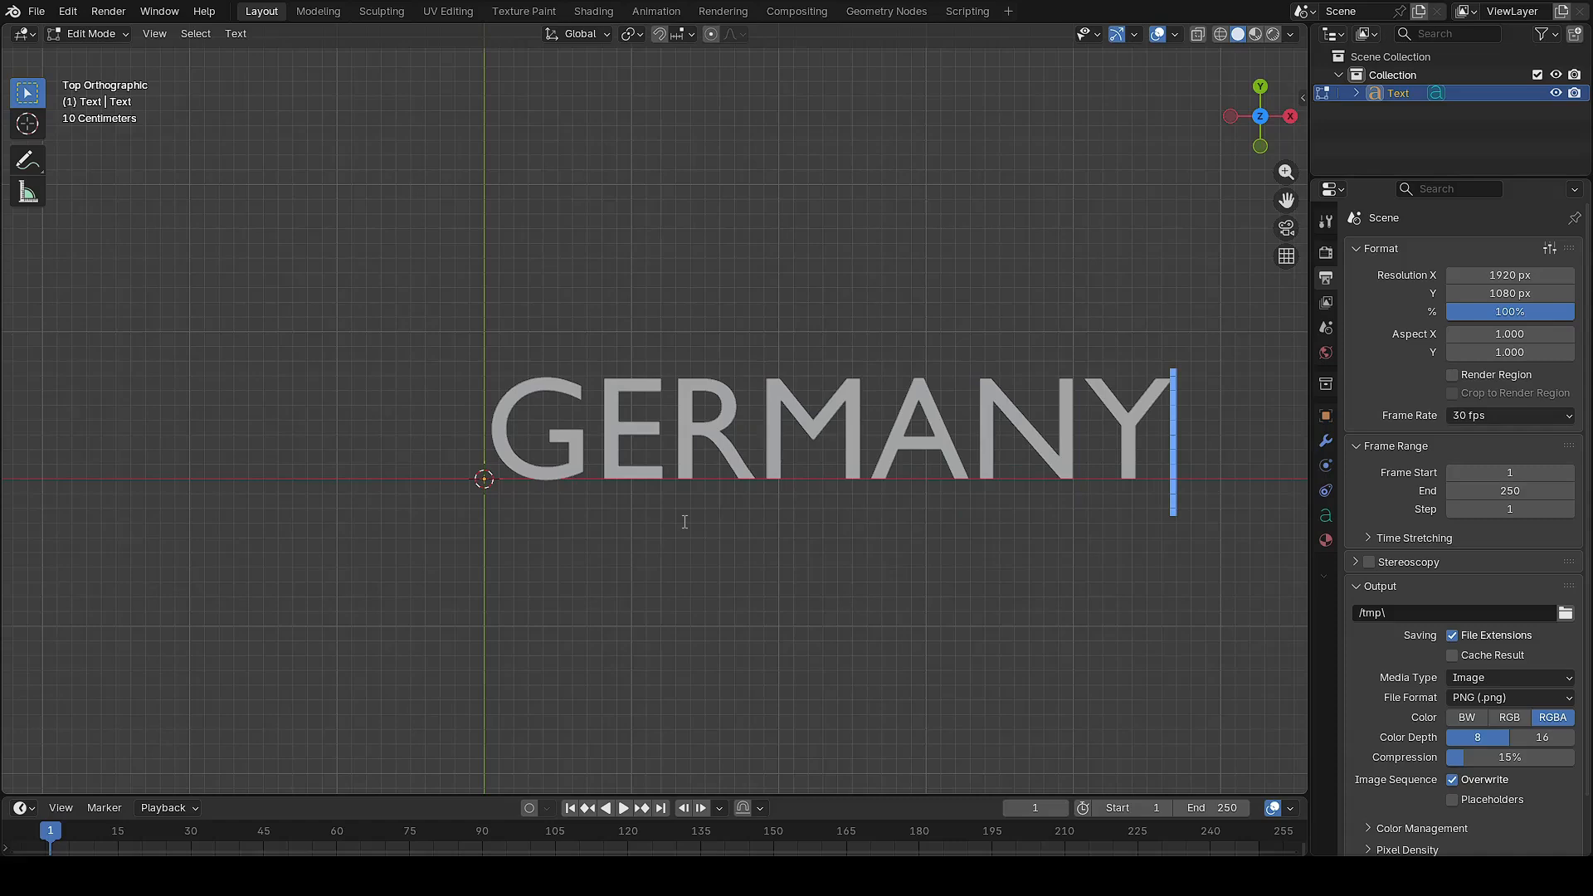
key(Return)
key(BackSpace)
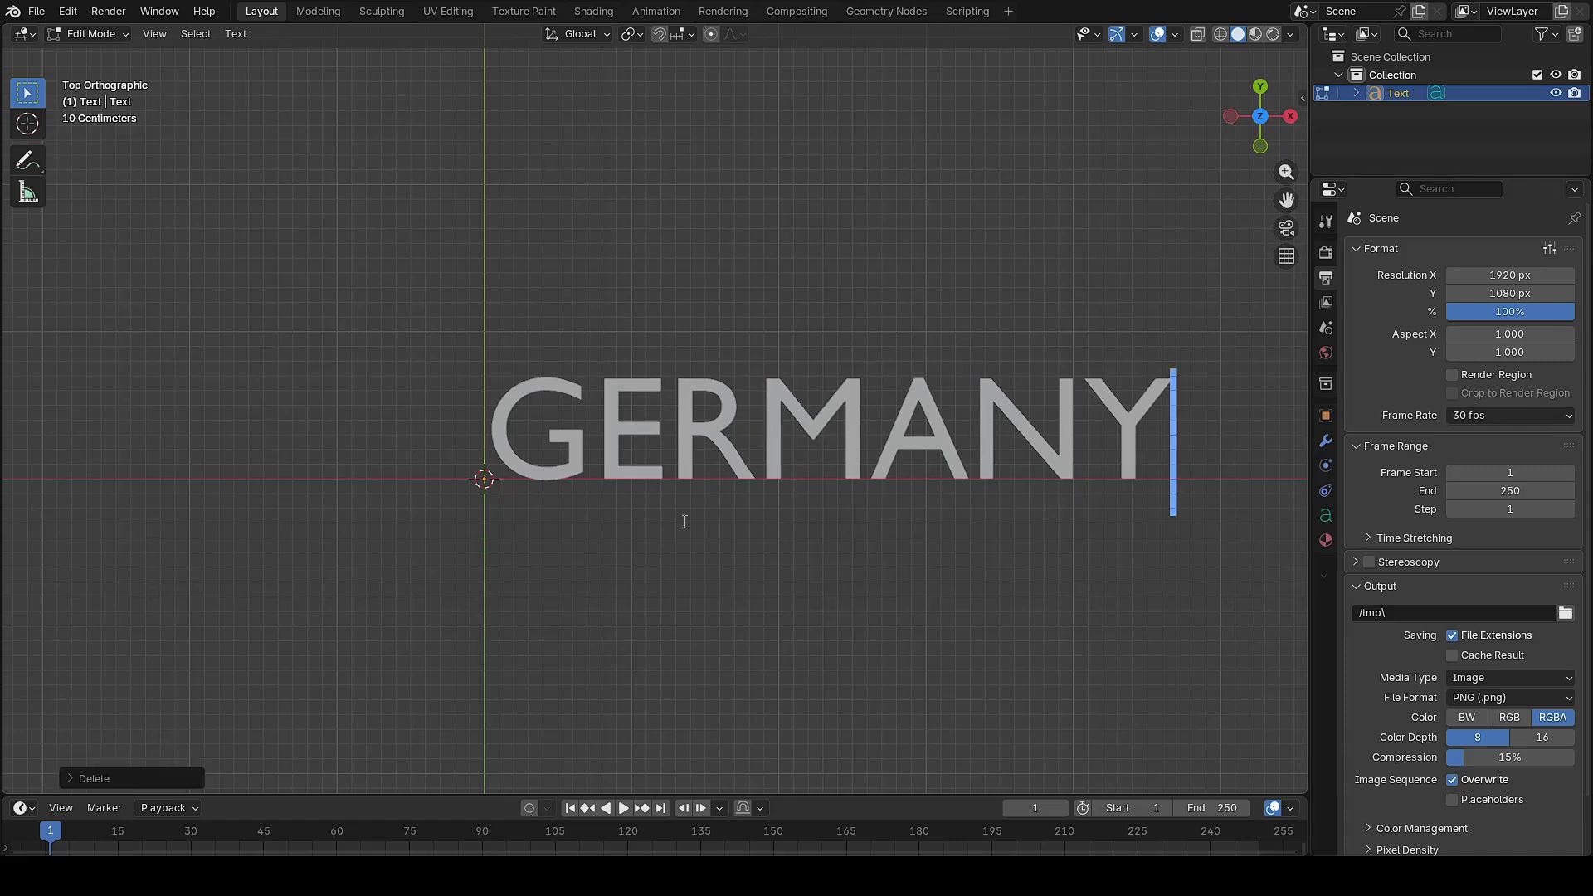
key(Tab)
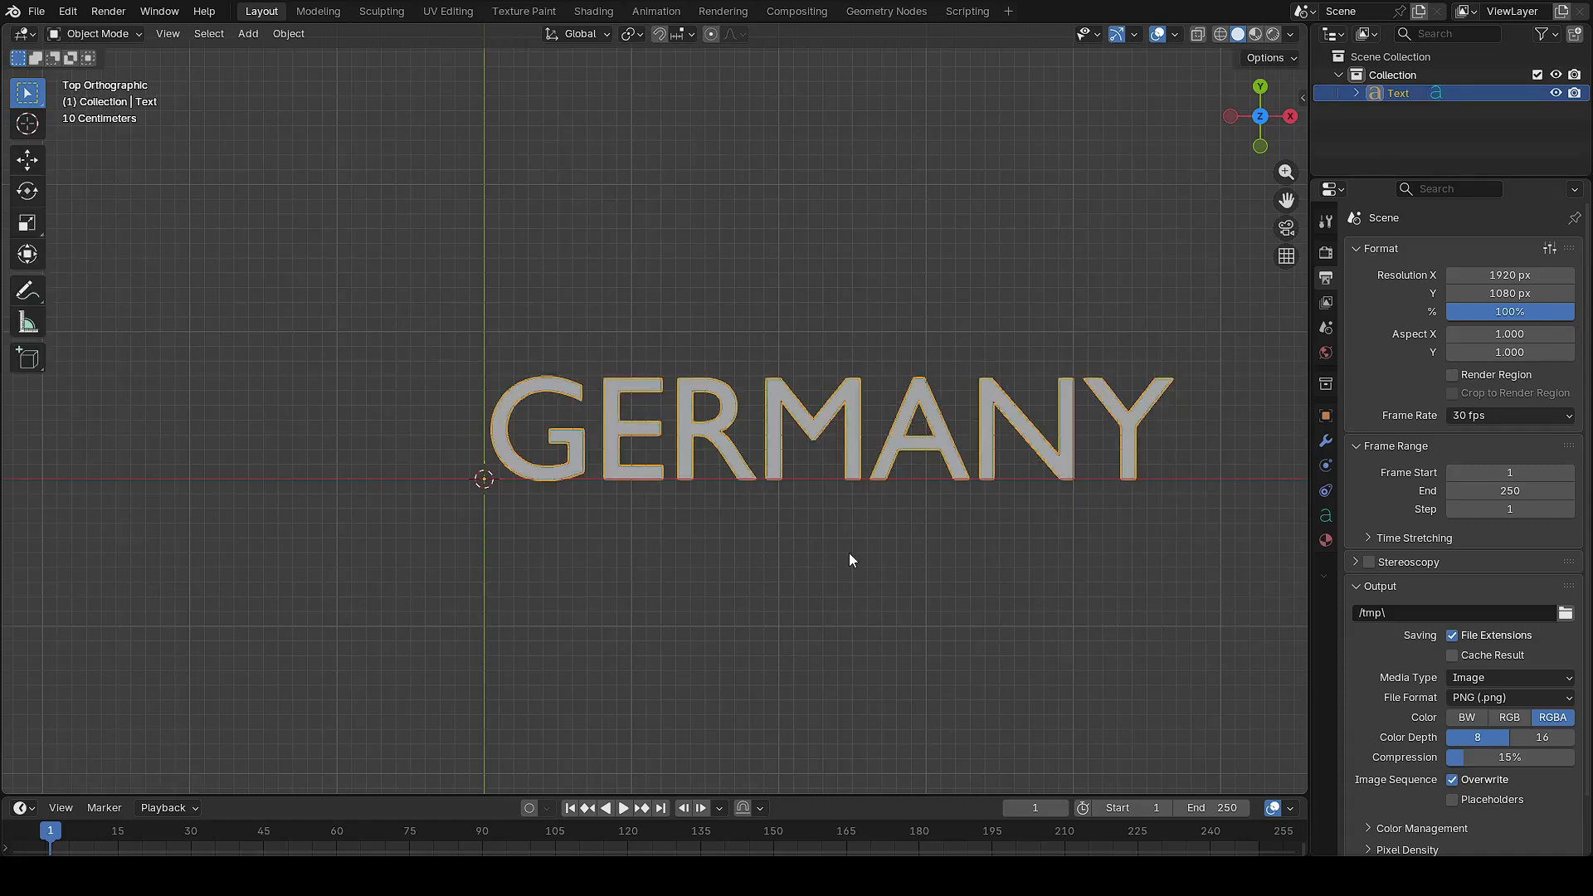
Display the GERMANY text in wireframe and convert it from a text object to a mesh
shift+middle_drag(849, 556, 709, 551)
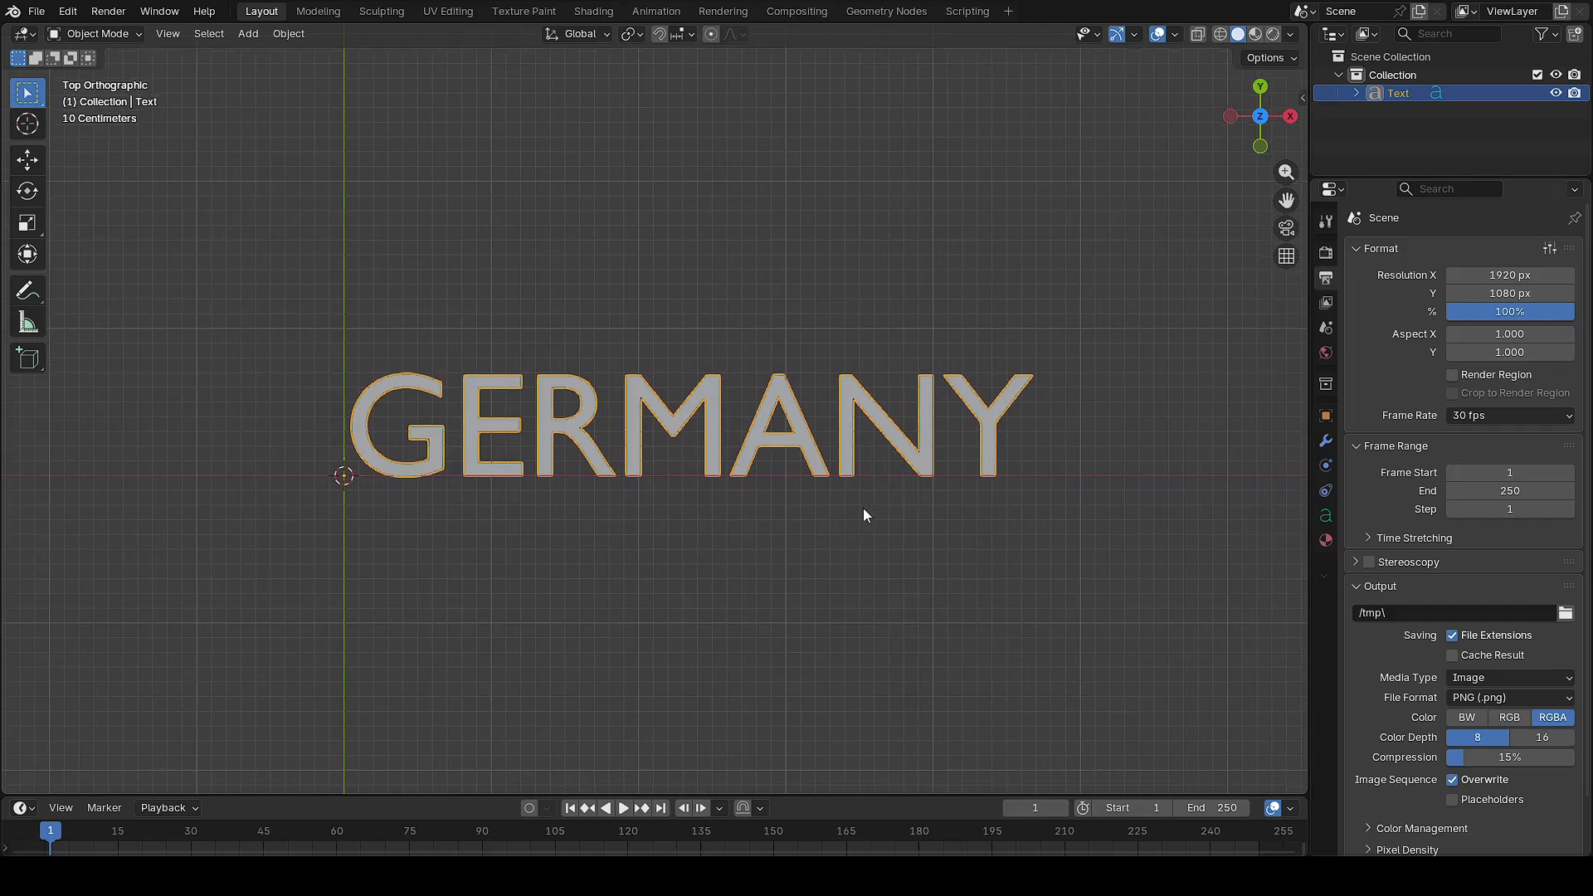
shift+middle_drag(863, 508, 873, 485)
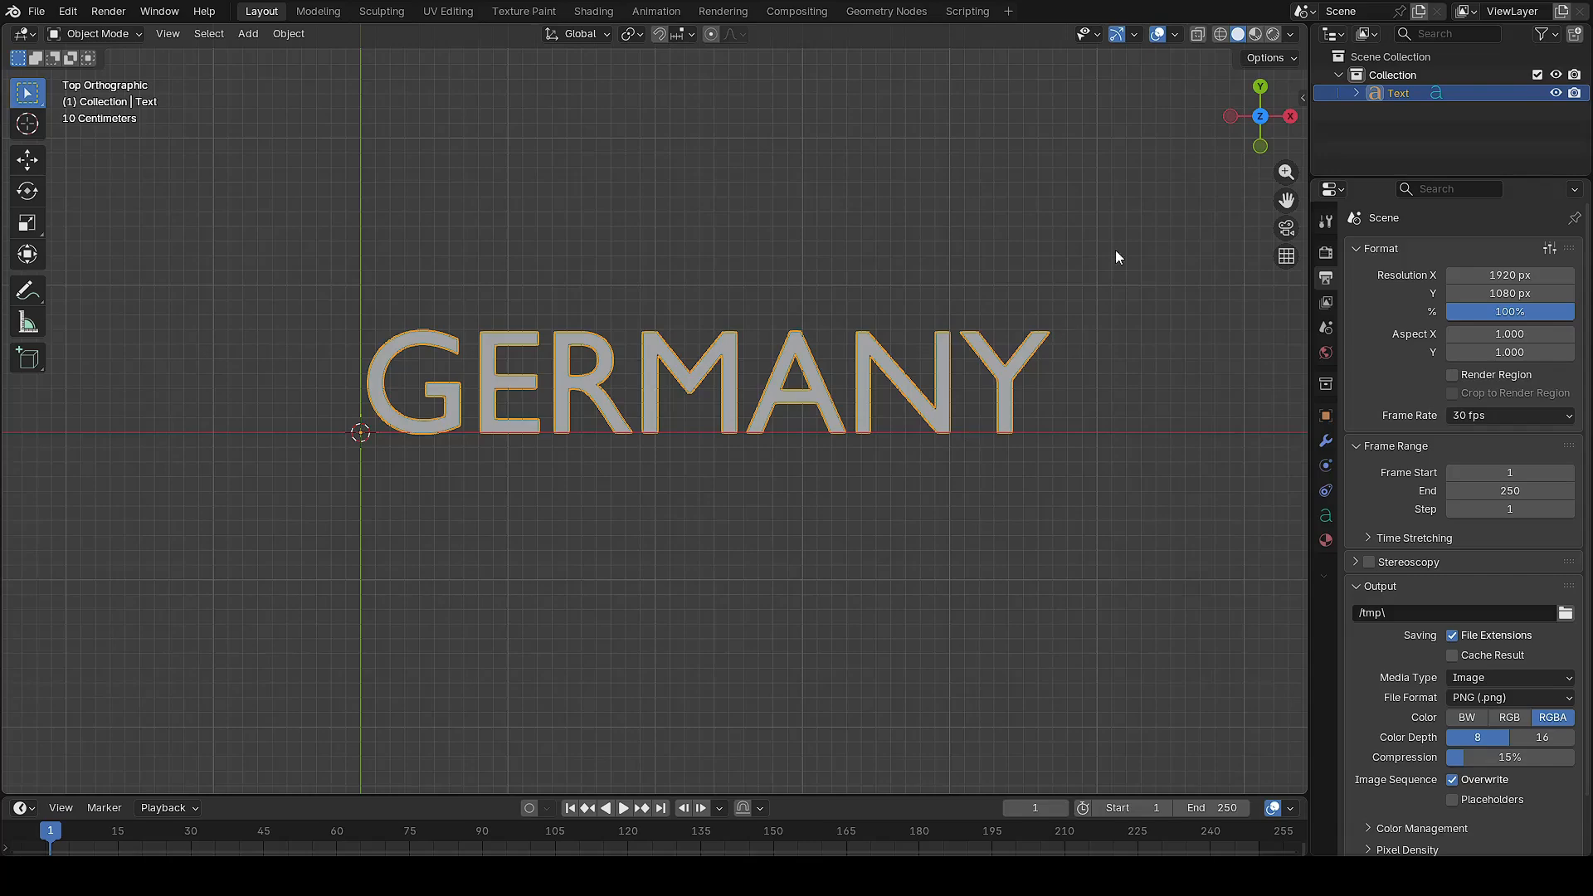
click(1220, 36)
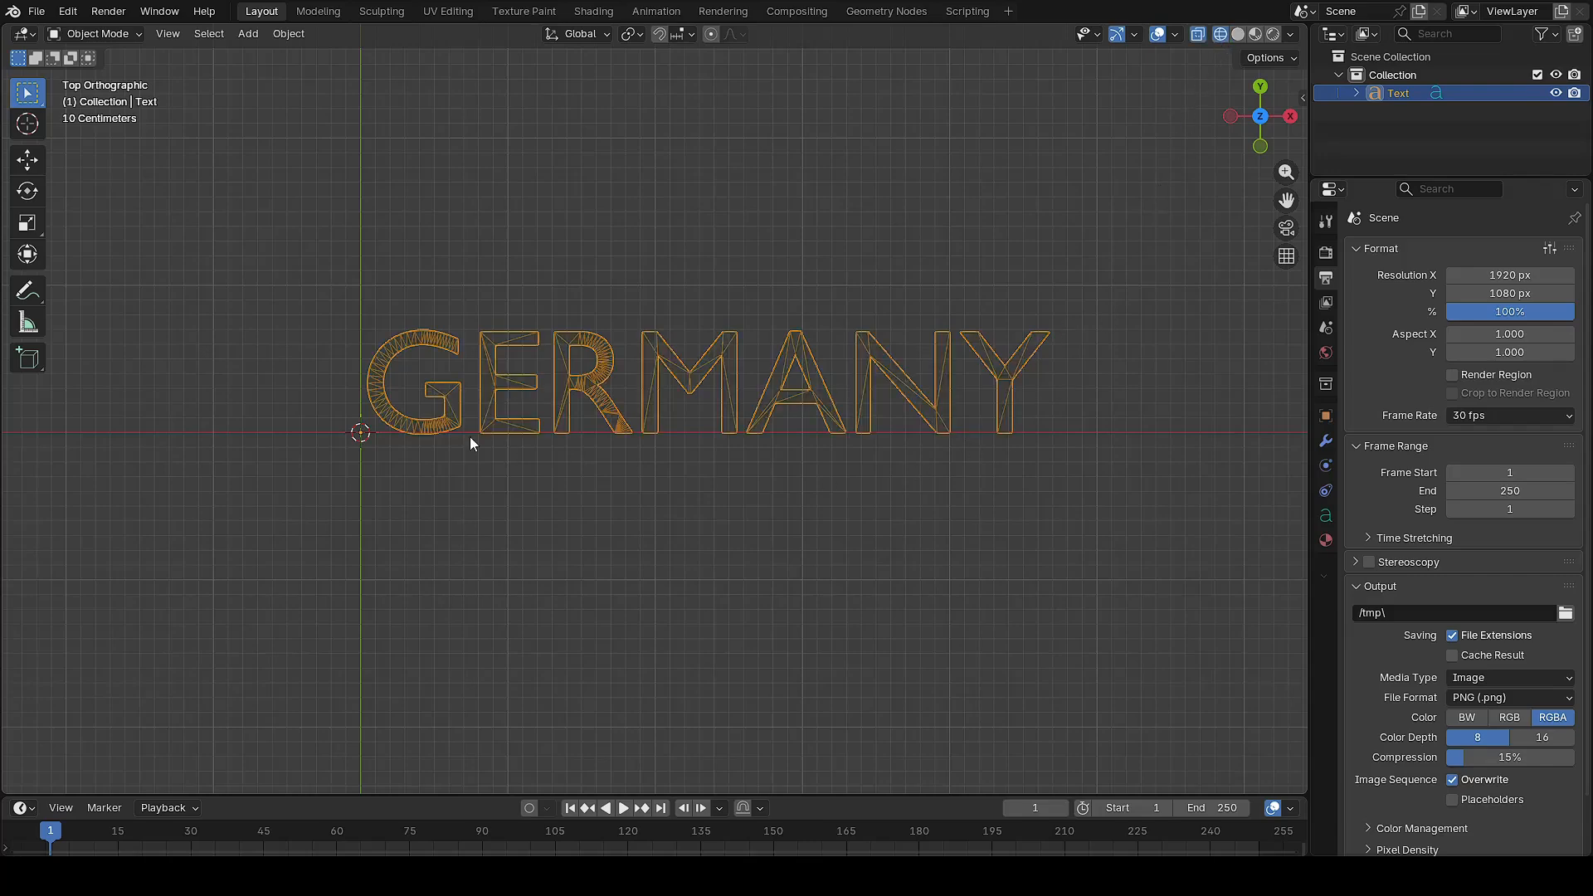
scroll(556, 427, up, 2)
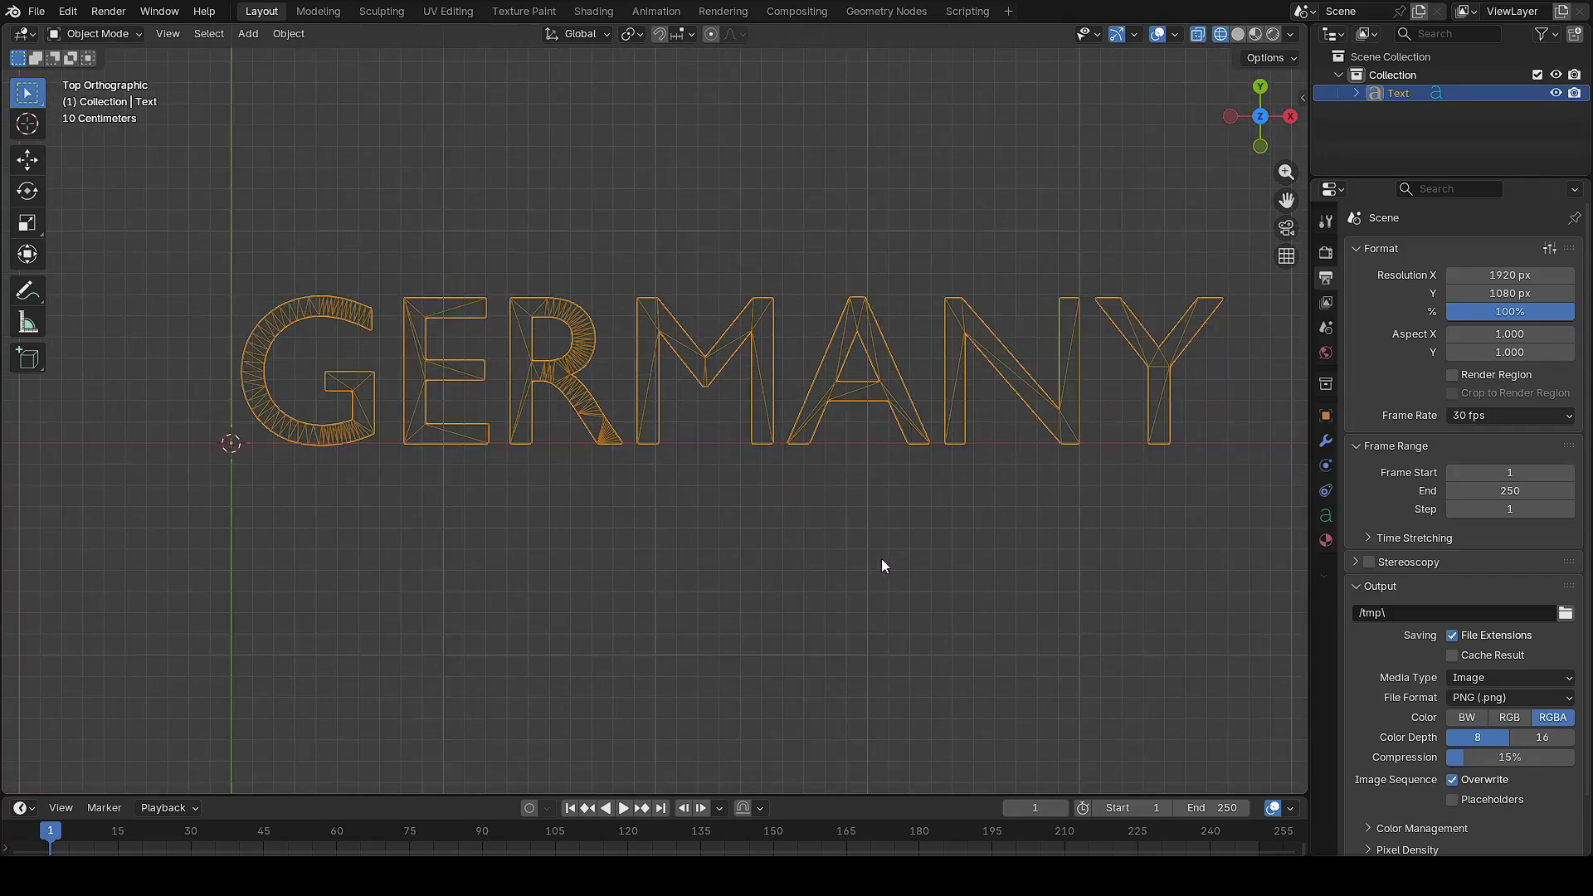
middle_drag(881, 560, 298, 51)
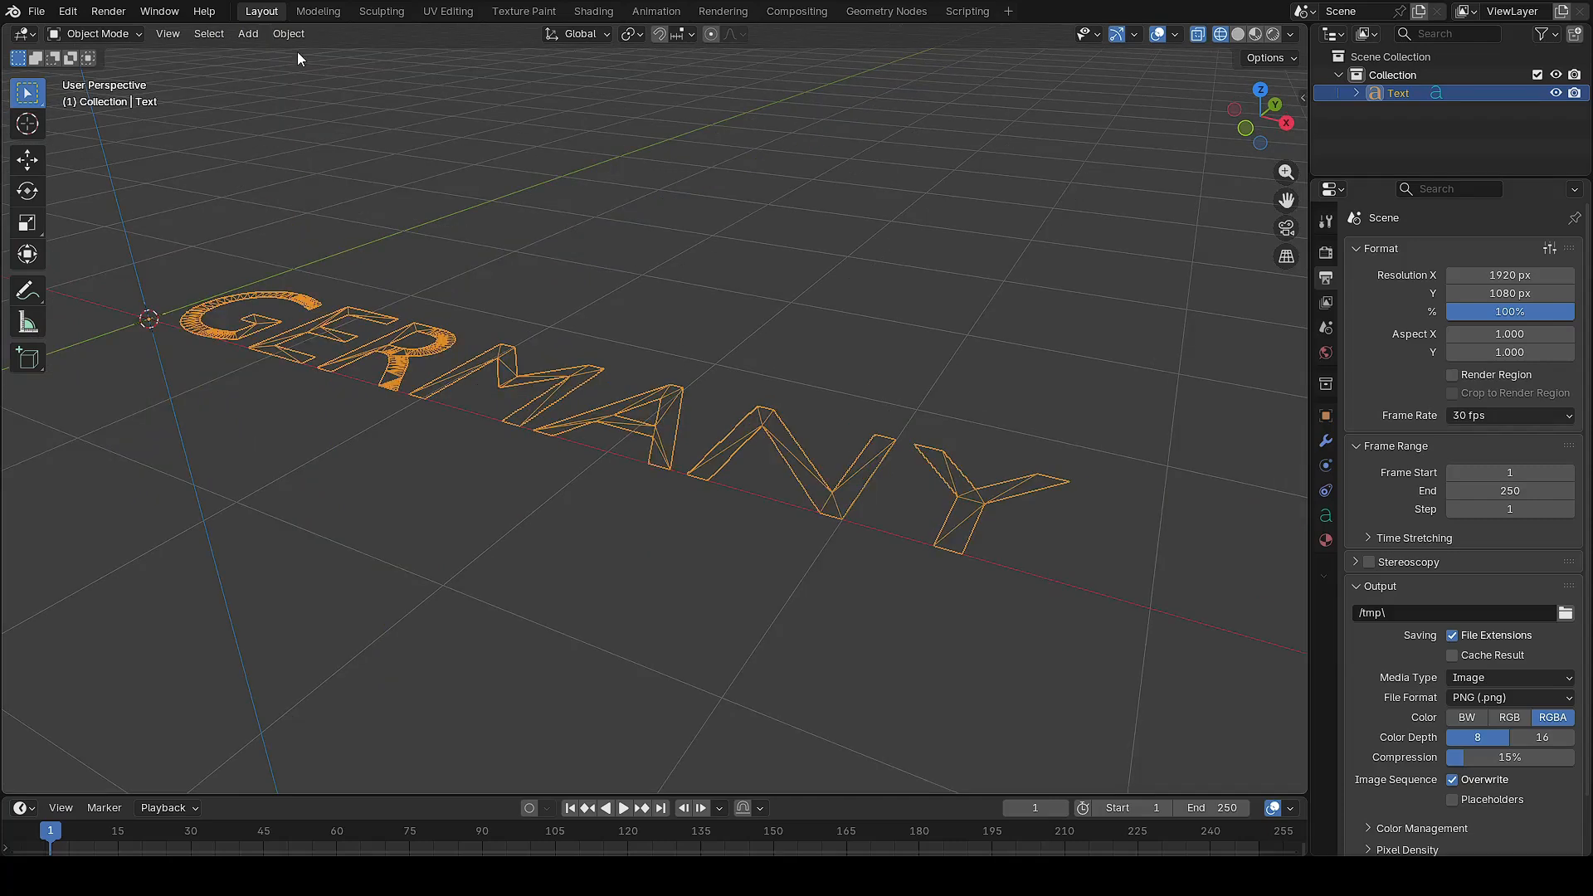
click(291, 34)
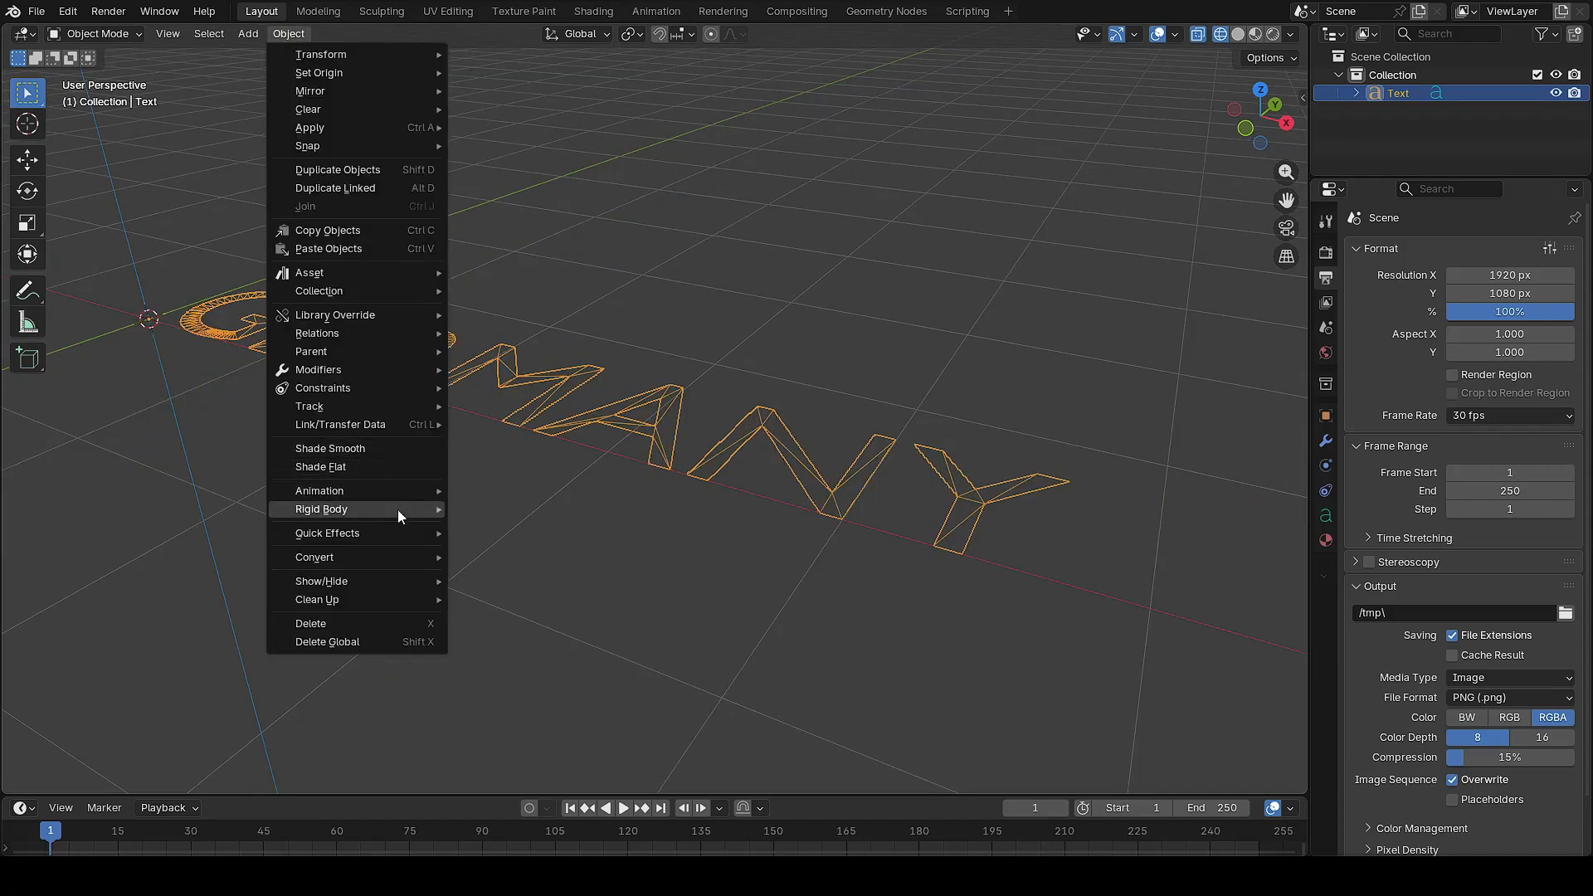
mouse_move(401, 560)
click(514, 558)
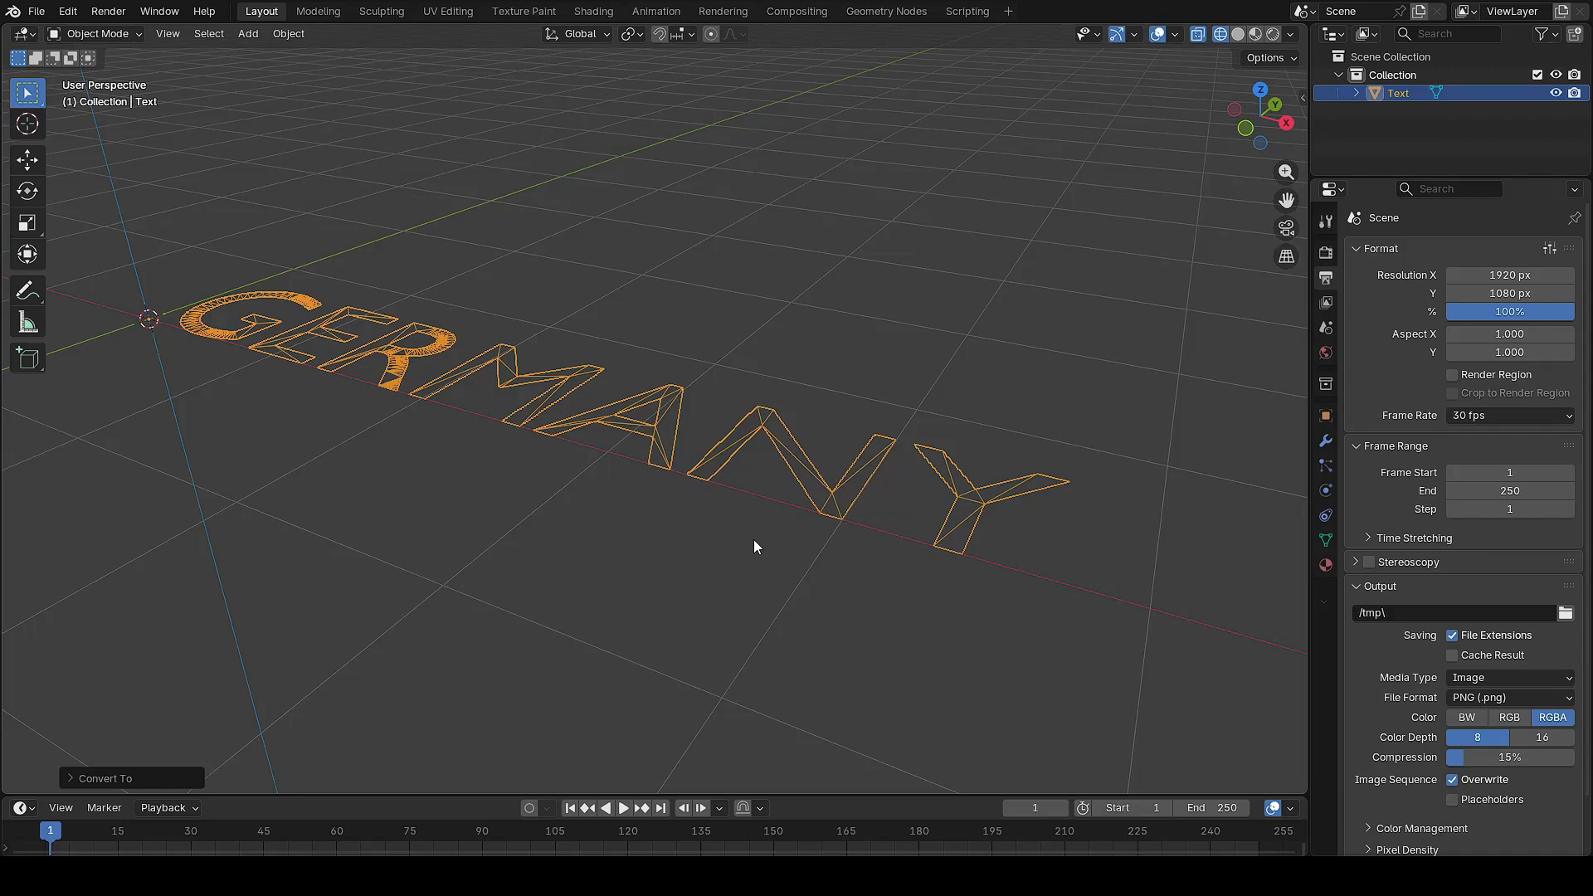
Extrude the entire text mesh upward to give the letters thickness, then show them in Object Mode with solid shading
key(Tab)
key(a)
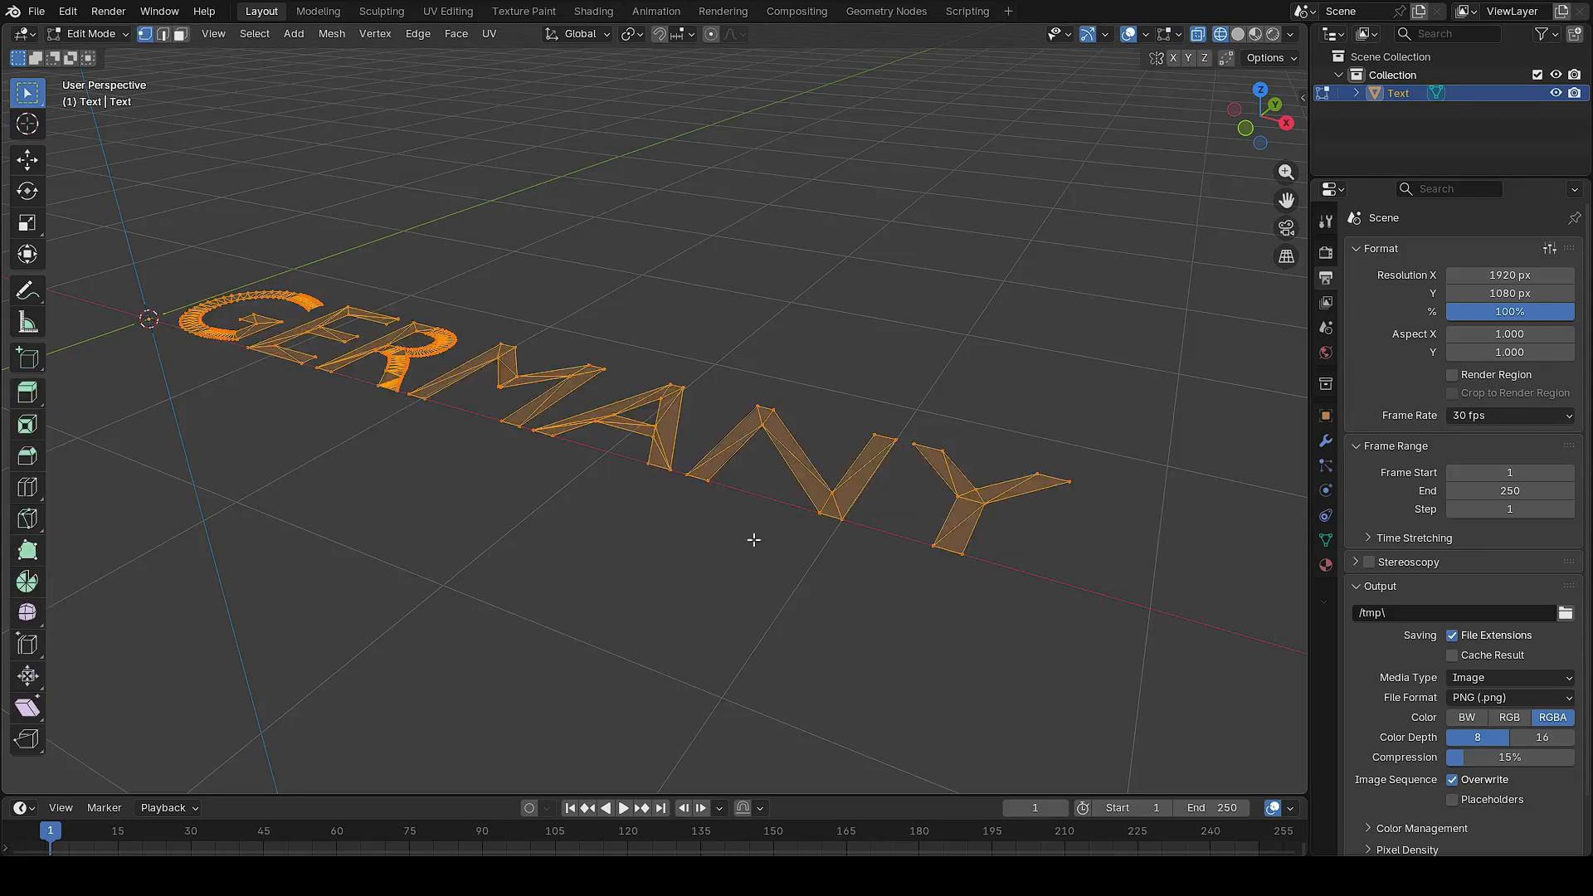
key(e)
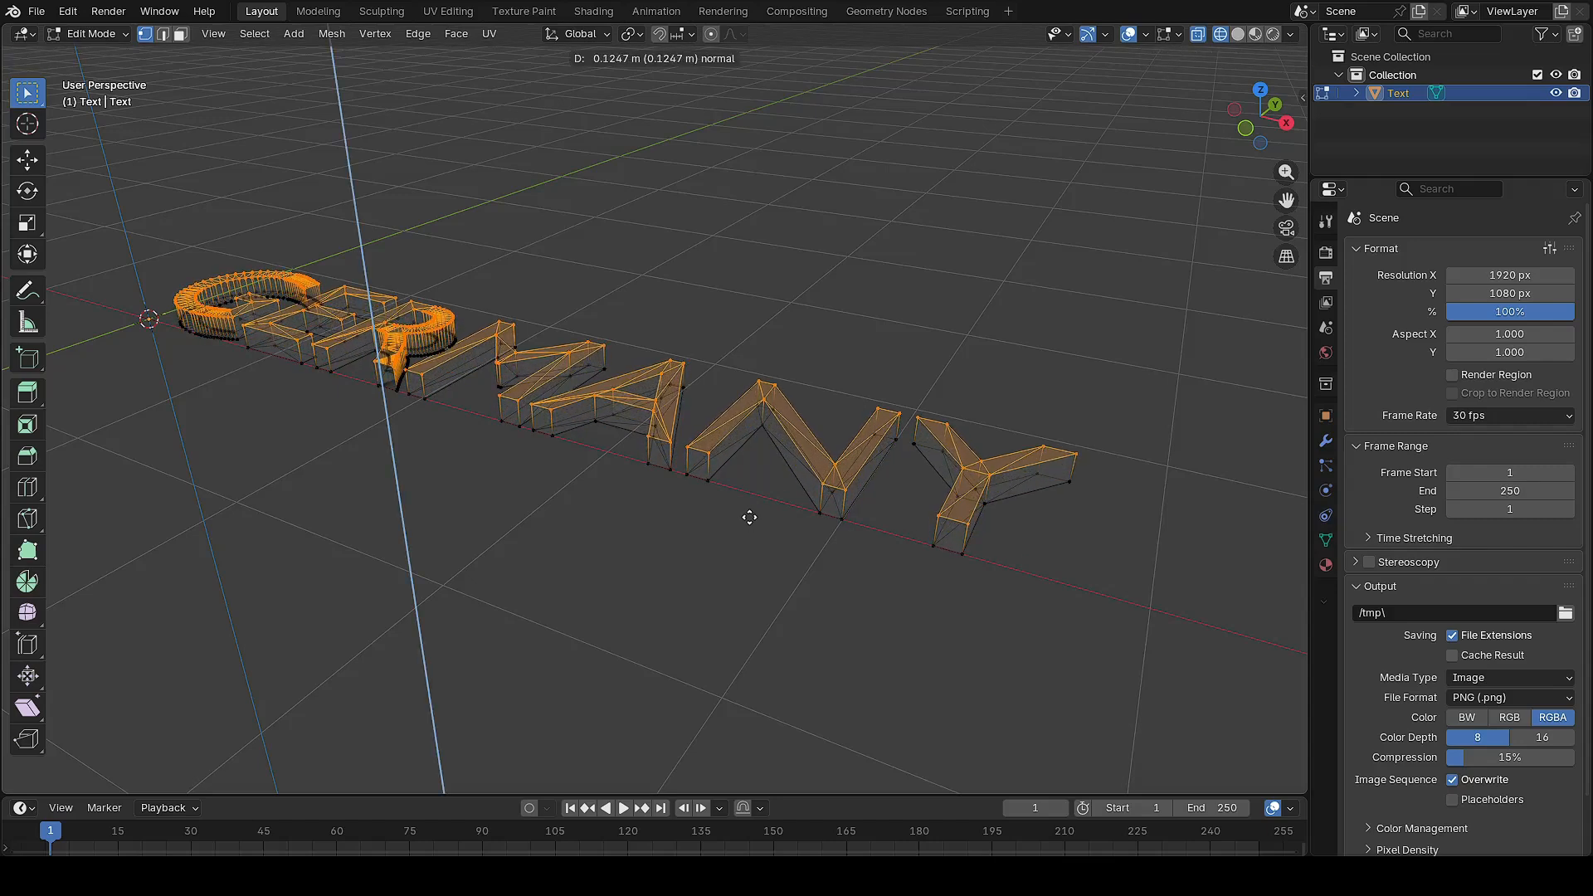
click(750, 520)
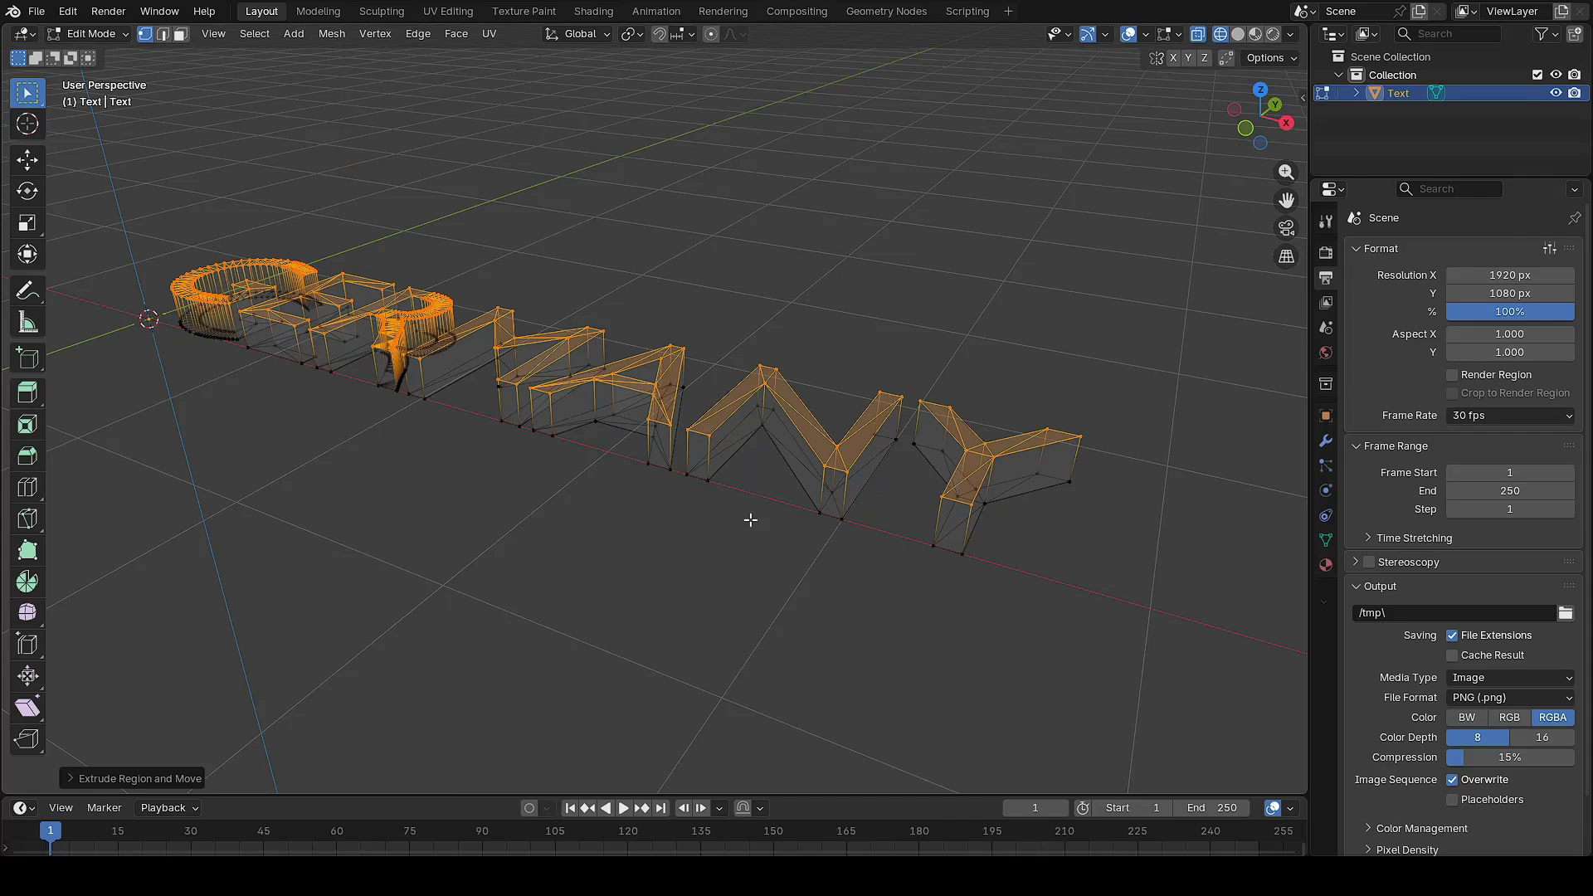
middle_drag(620, 526, 713, 598)
shift+middle_drag(714, 597, 834, 594)
key(Tab)
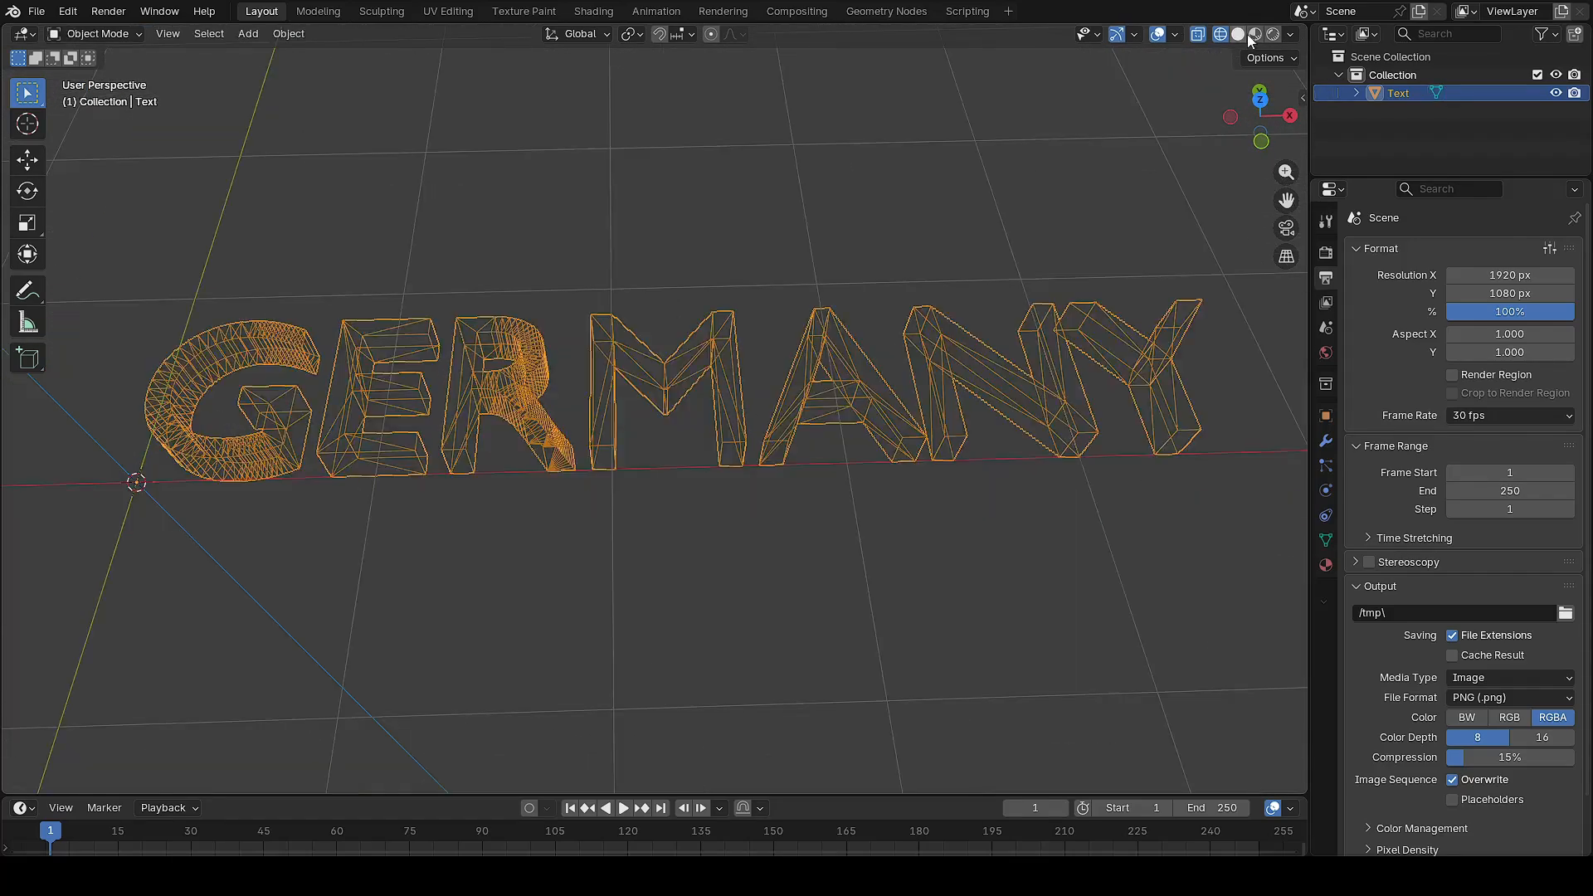
click(1242, 33)
mouse_move(894, 524)
middle_down()
mouse_move(716, 475)
mouse_move(780, 547)
middle_up()
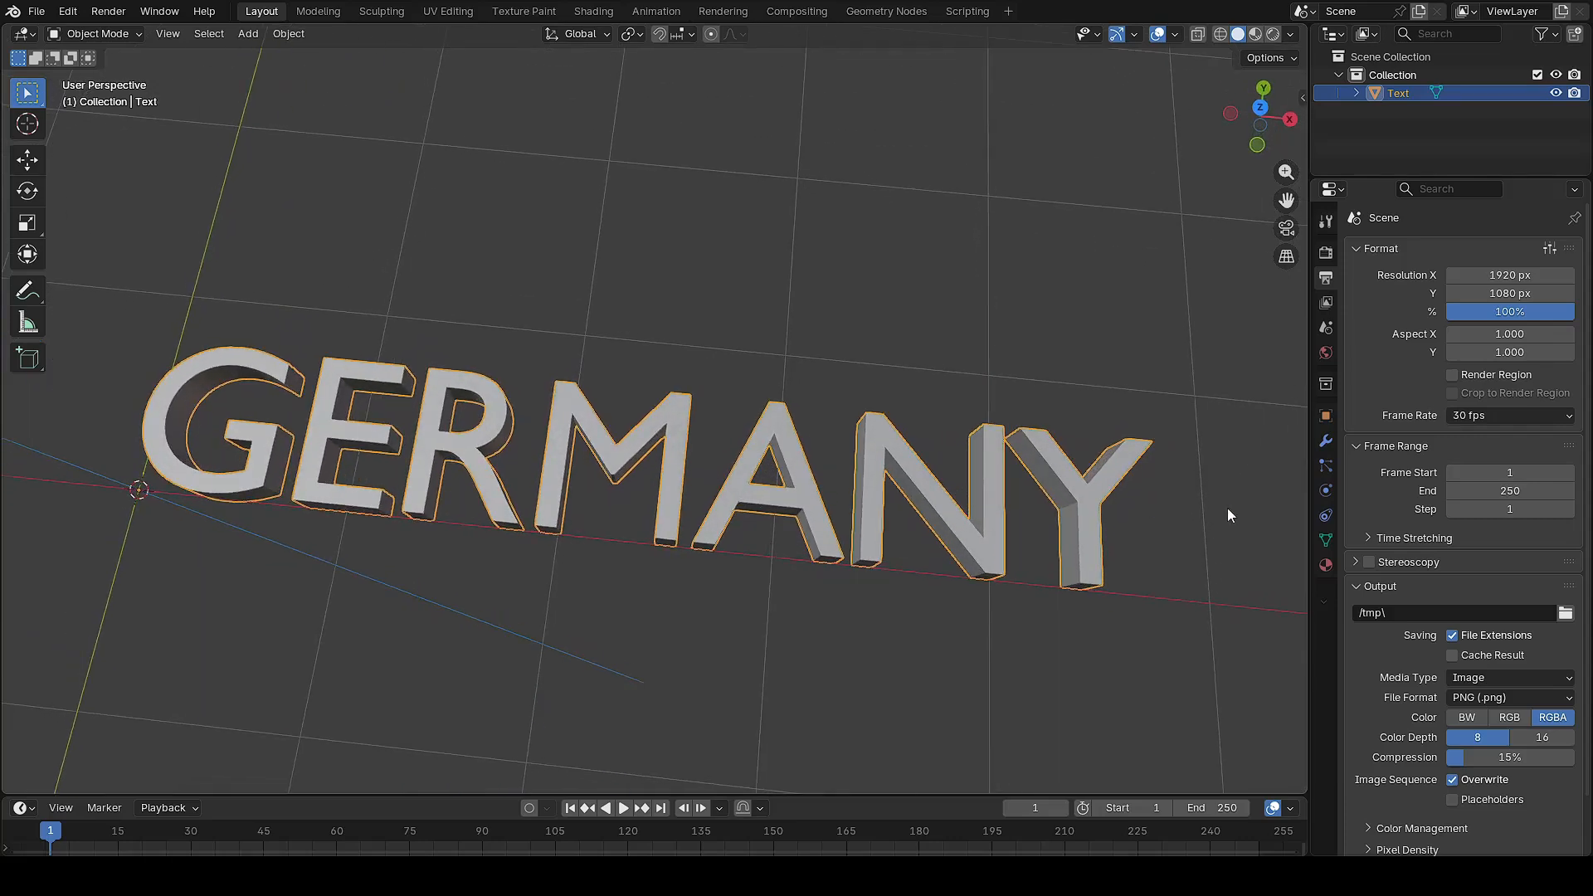
Add a Remesh modifier to the extruded text
click(1325, 441)
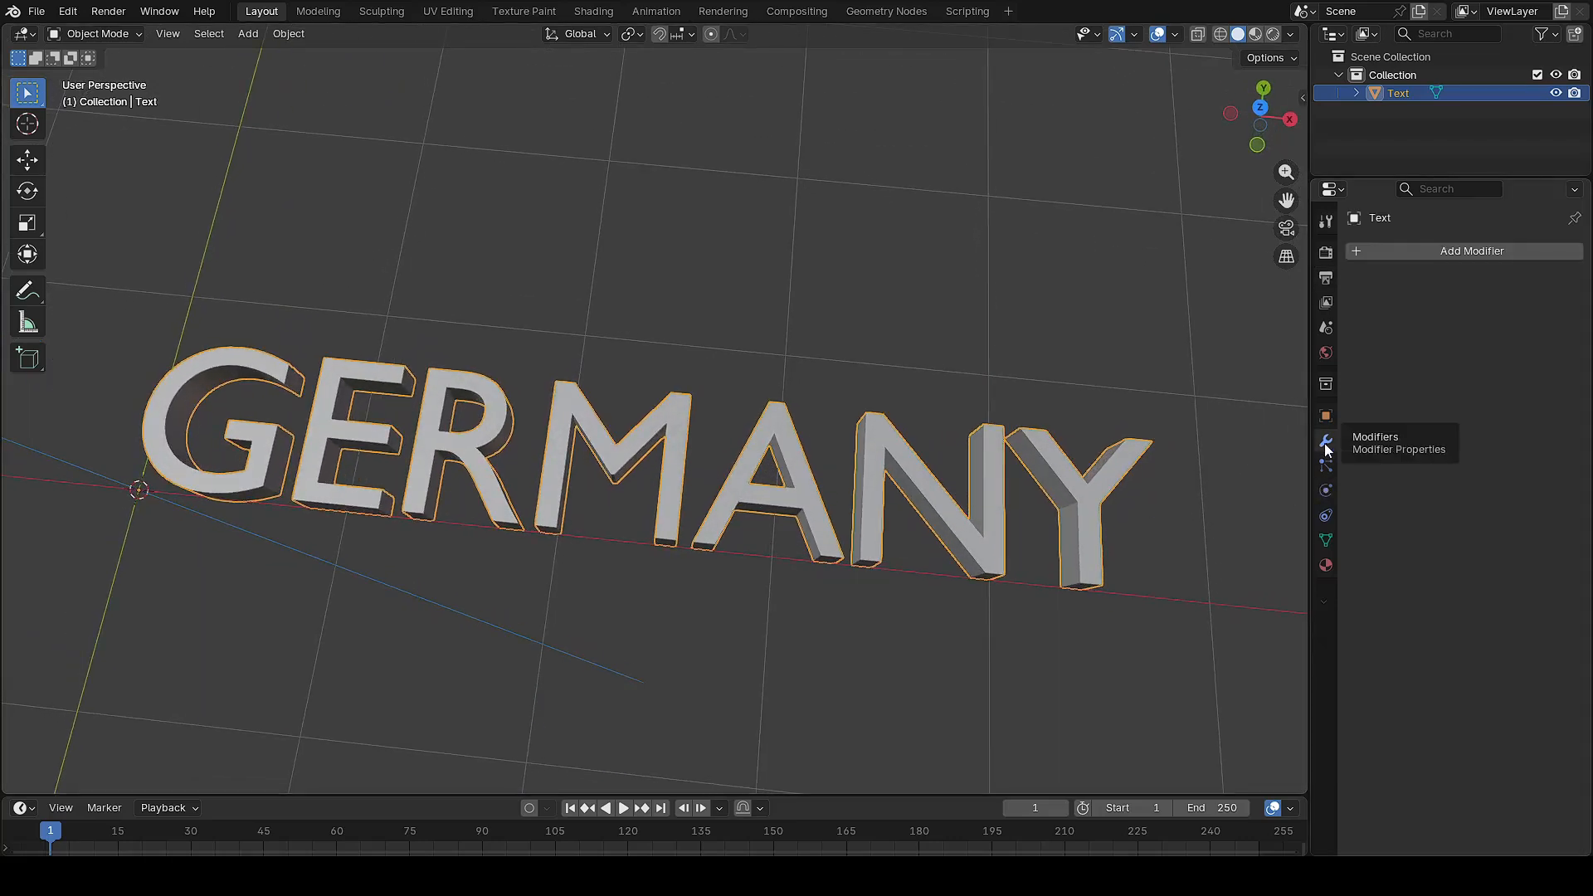
click(1445, 250)
click(1443, 246)
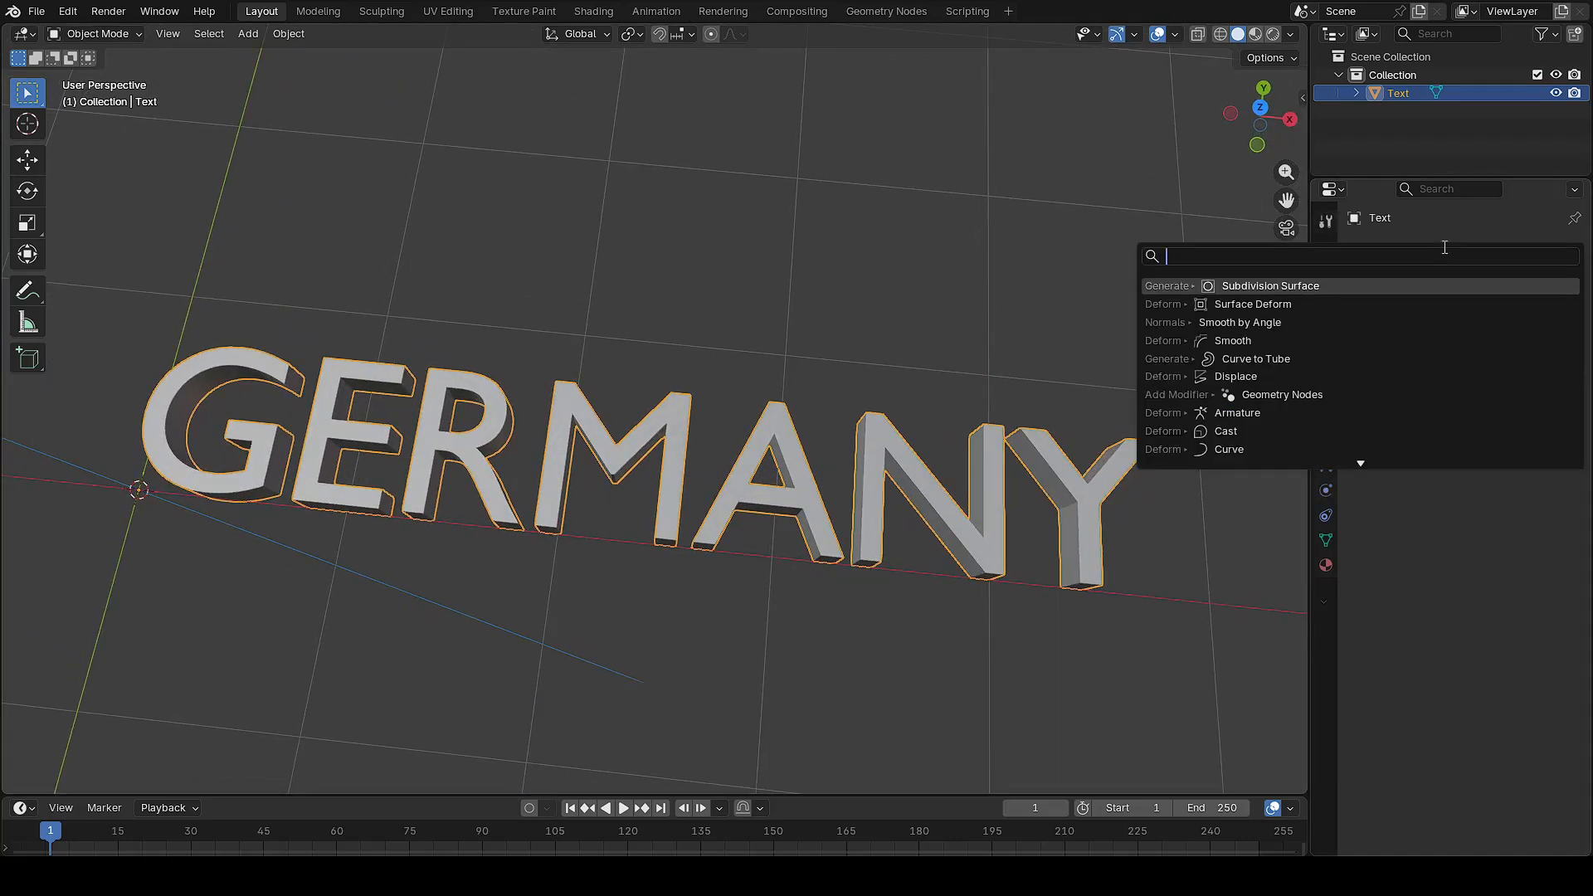
text(remesh)
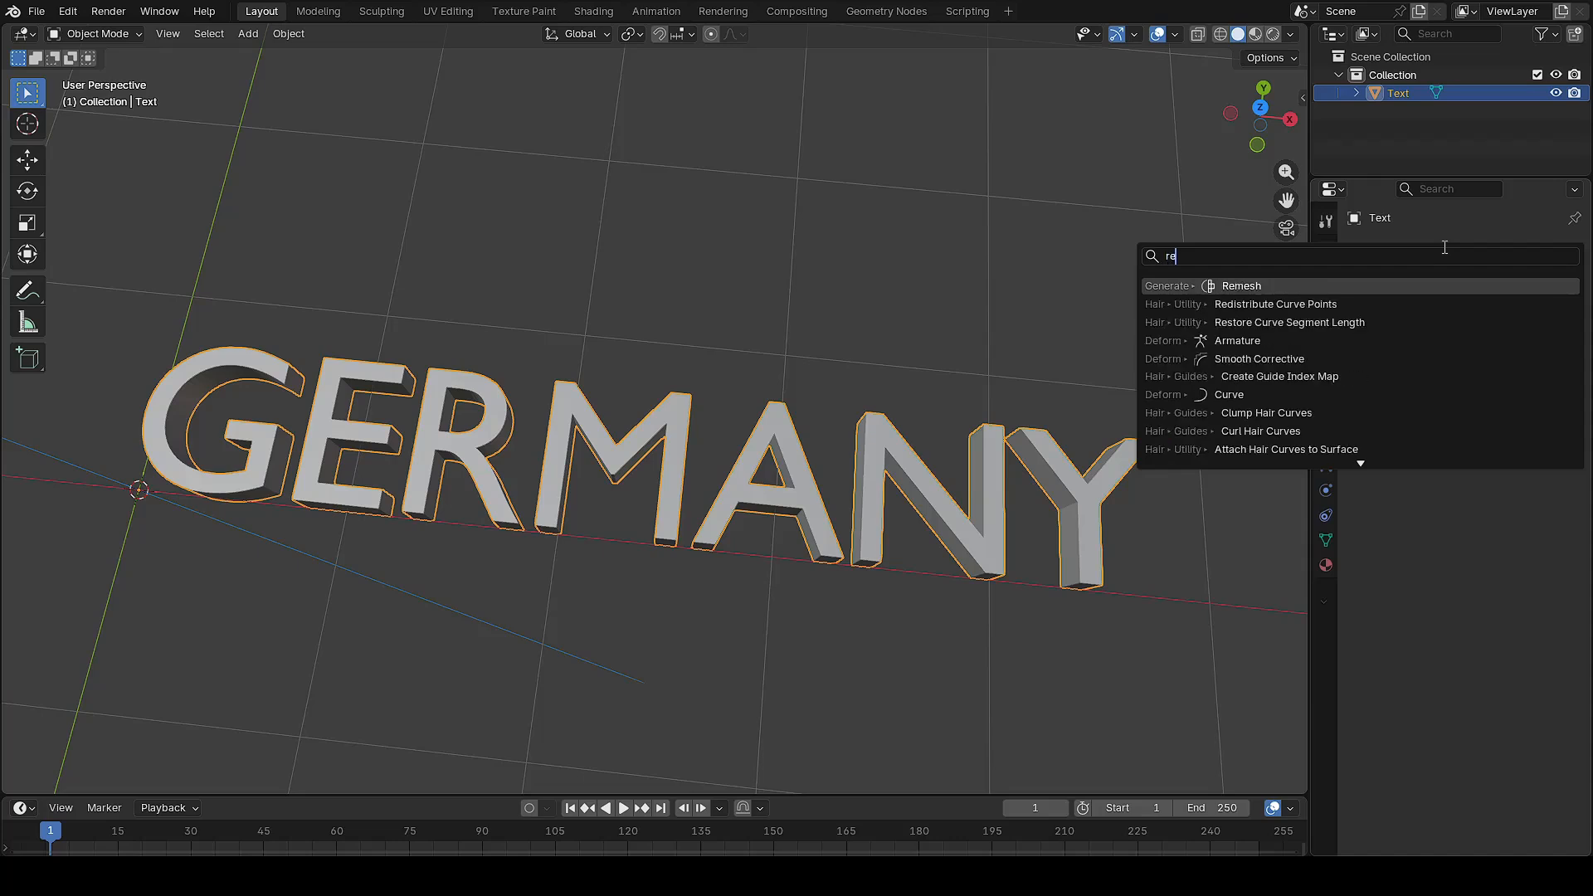
click(1274, 287)
middle_drag(1102, 541, 1059, 606)
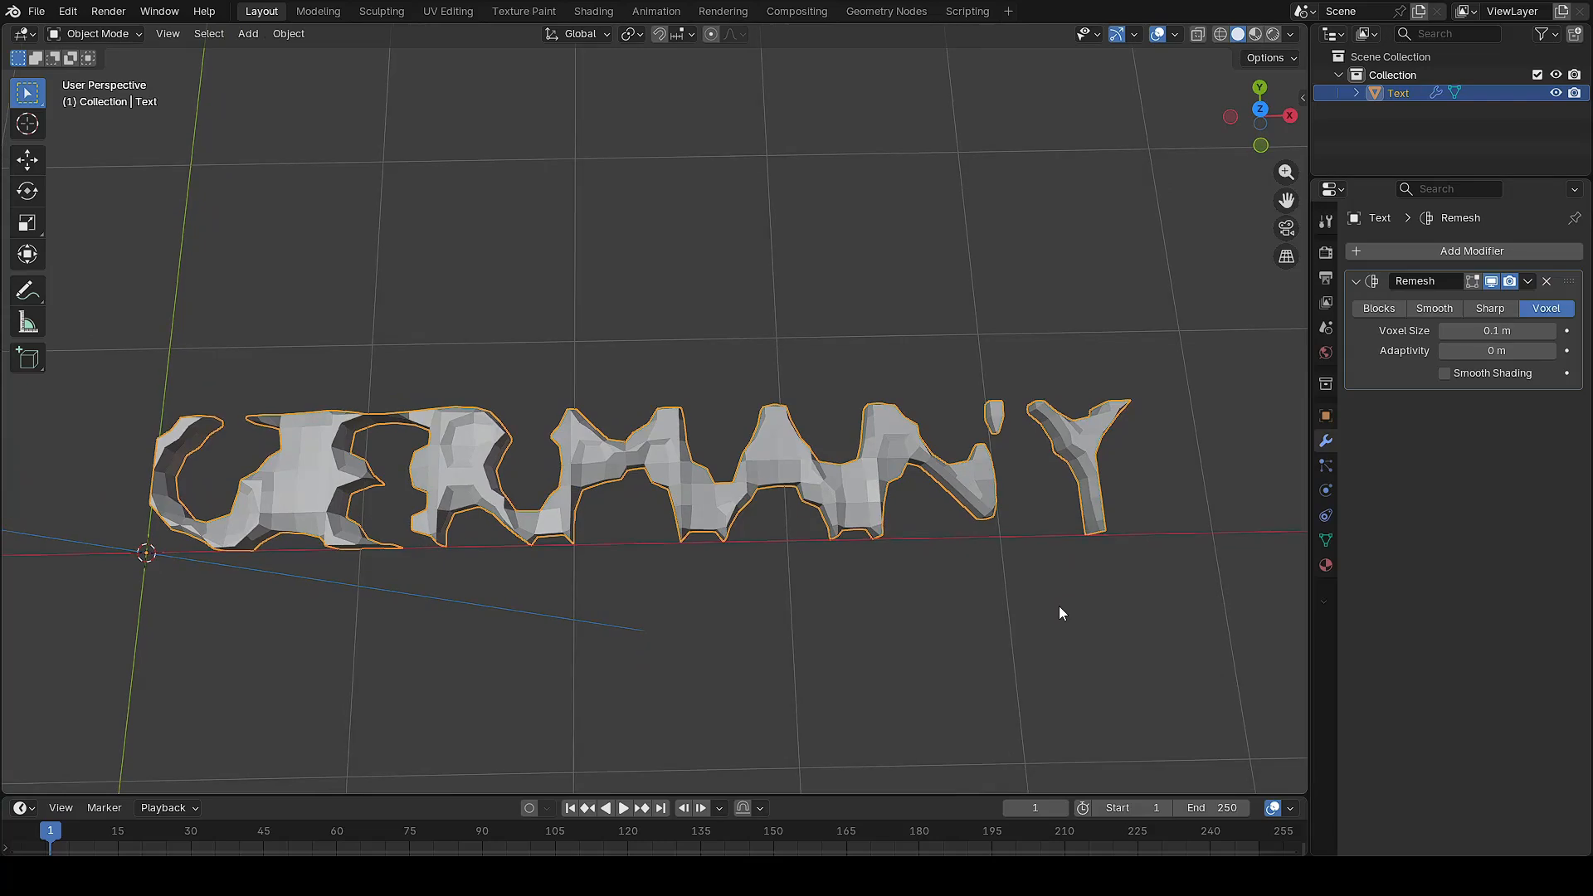
Set the Remesh modifier to Sharp with an octree depth of 8 and turn off Remove Disconnected
click(1474, 308)
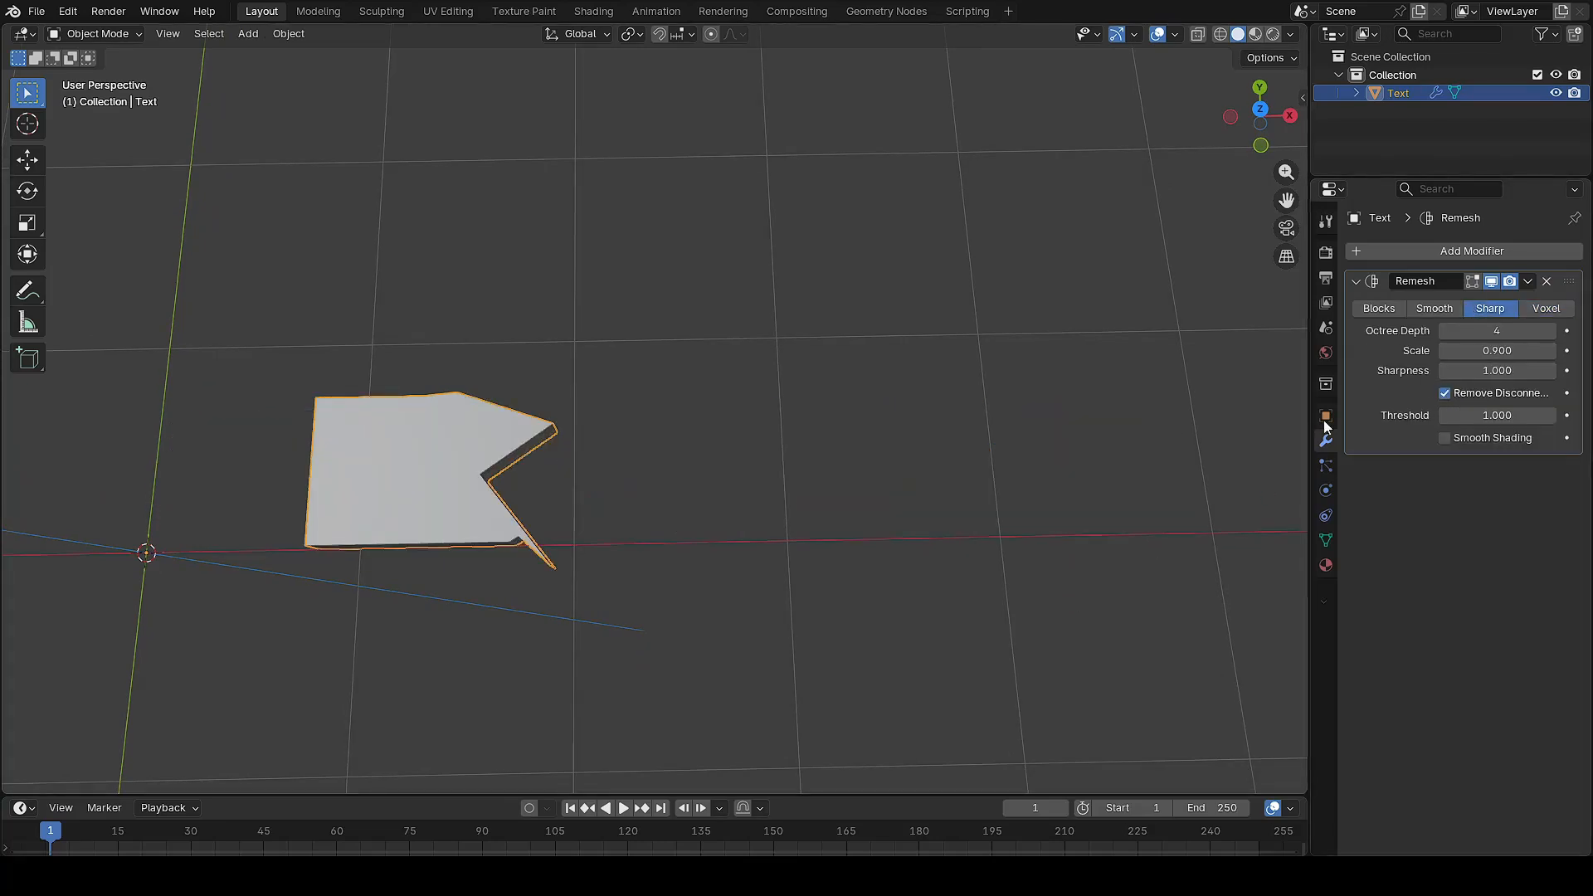
double_click(1503, 332)
text(6)
key(Return)
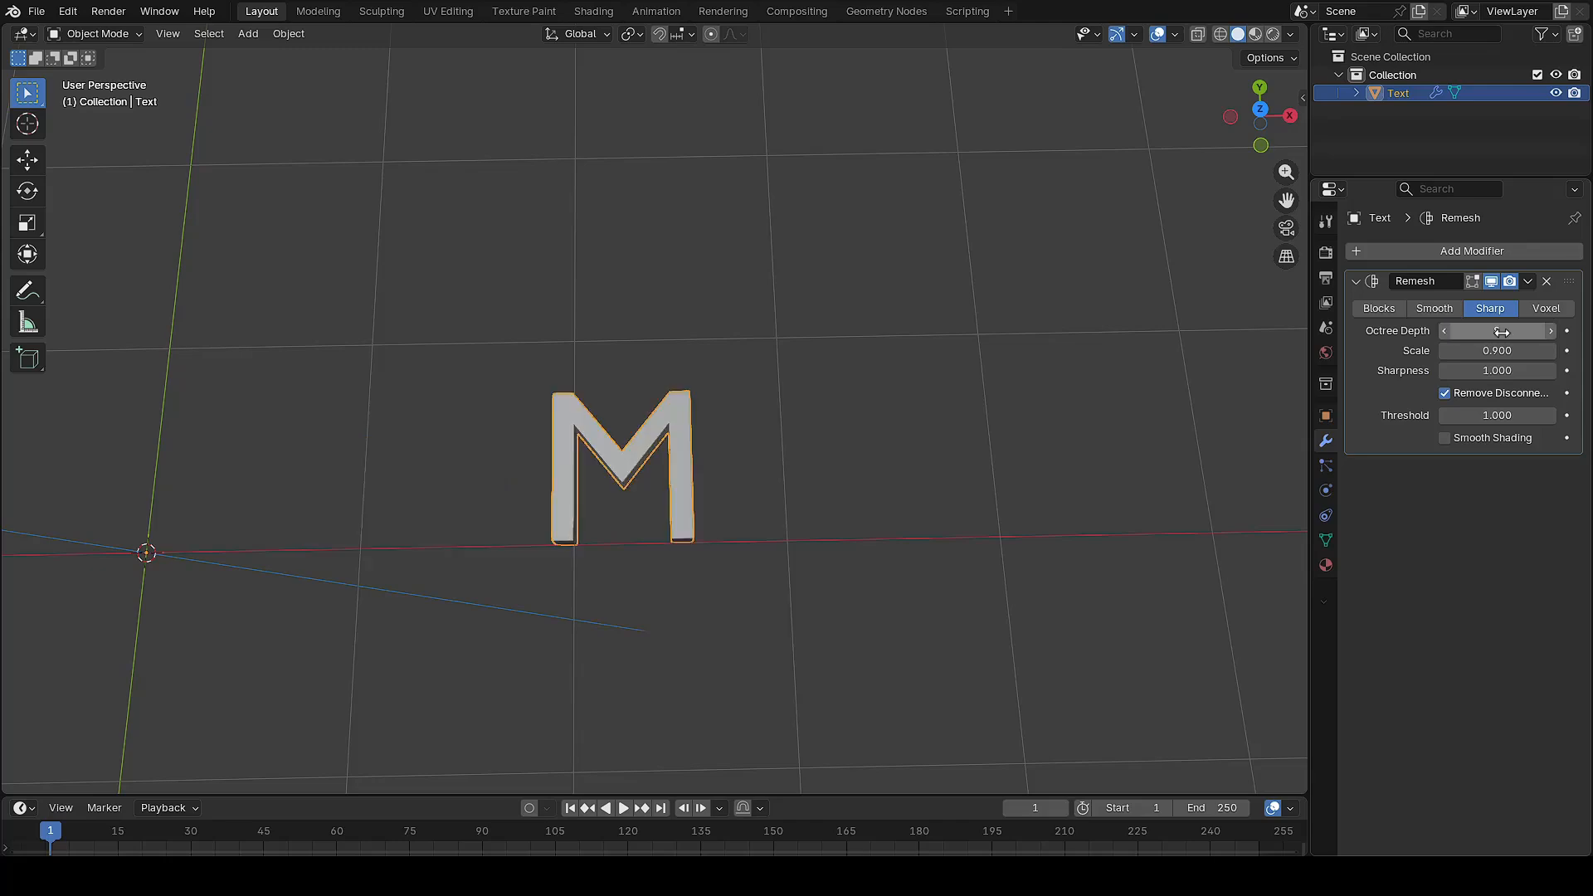
click(1446, 395)
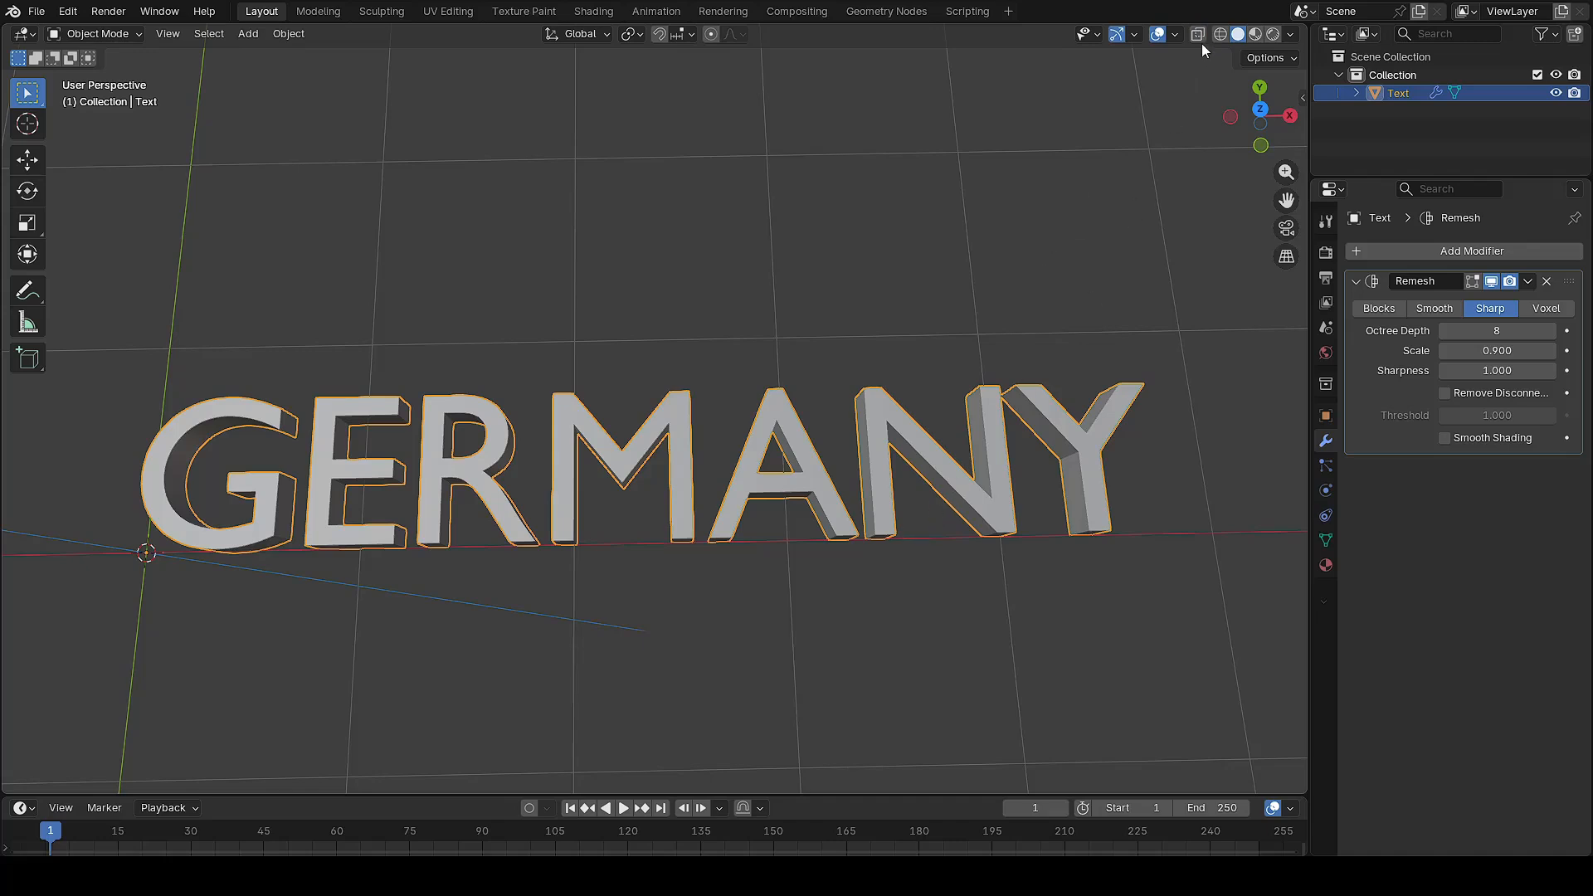
Check the remeshed letters in wireframe from the top, set the Remesh scale to 0.990, and restore solid shading
click(1221, 34)
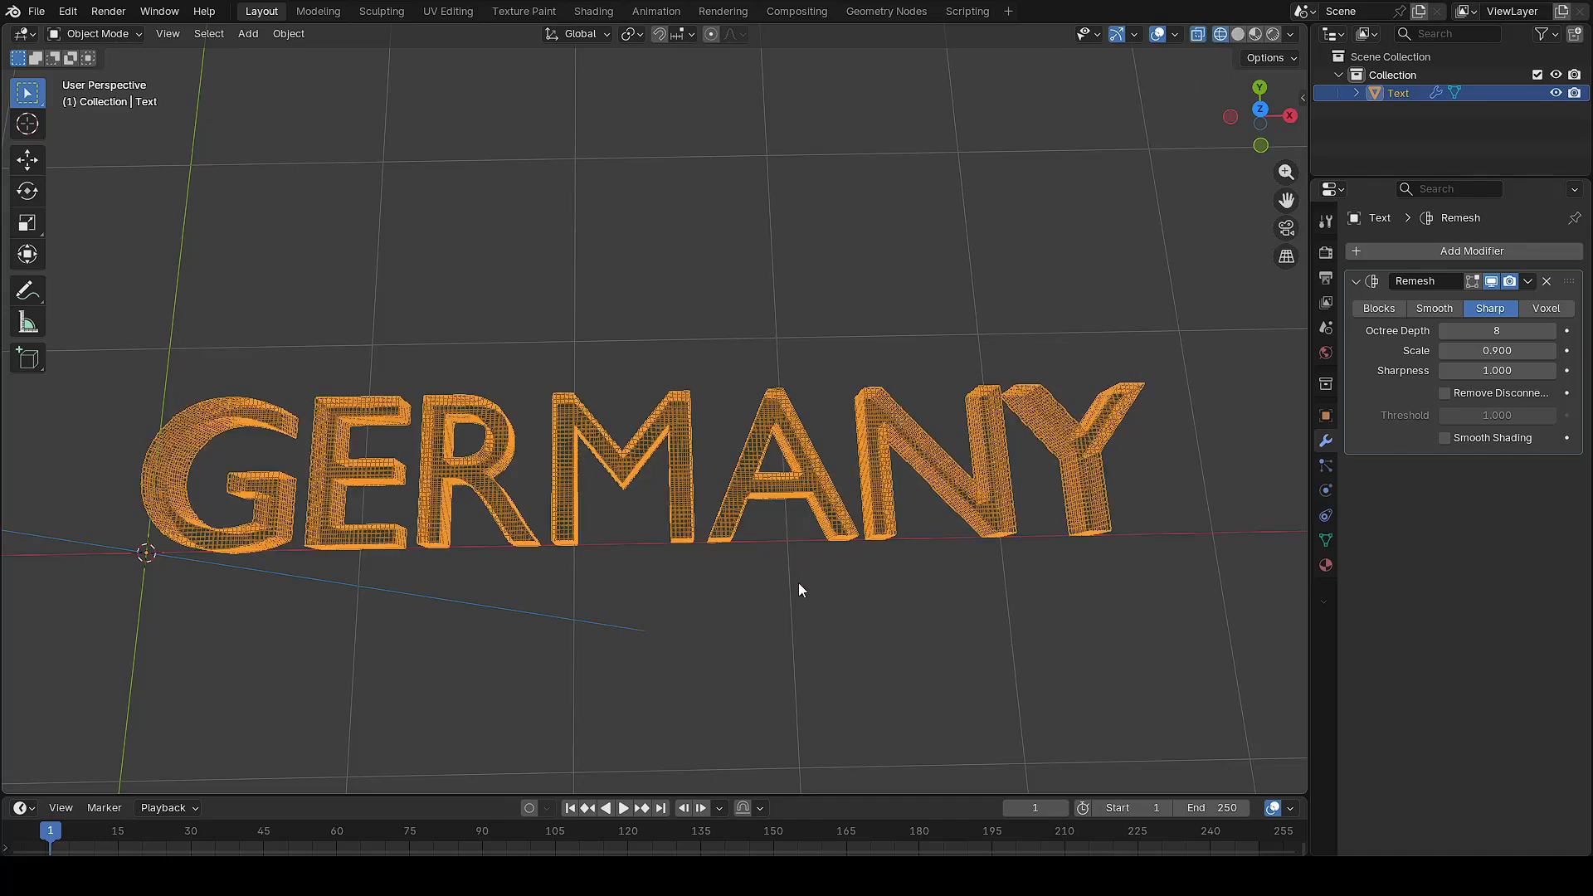
key(KP_7)
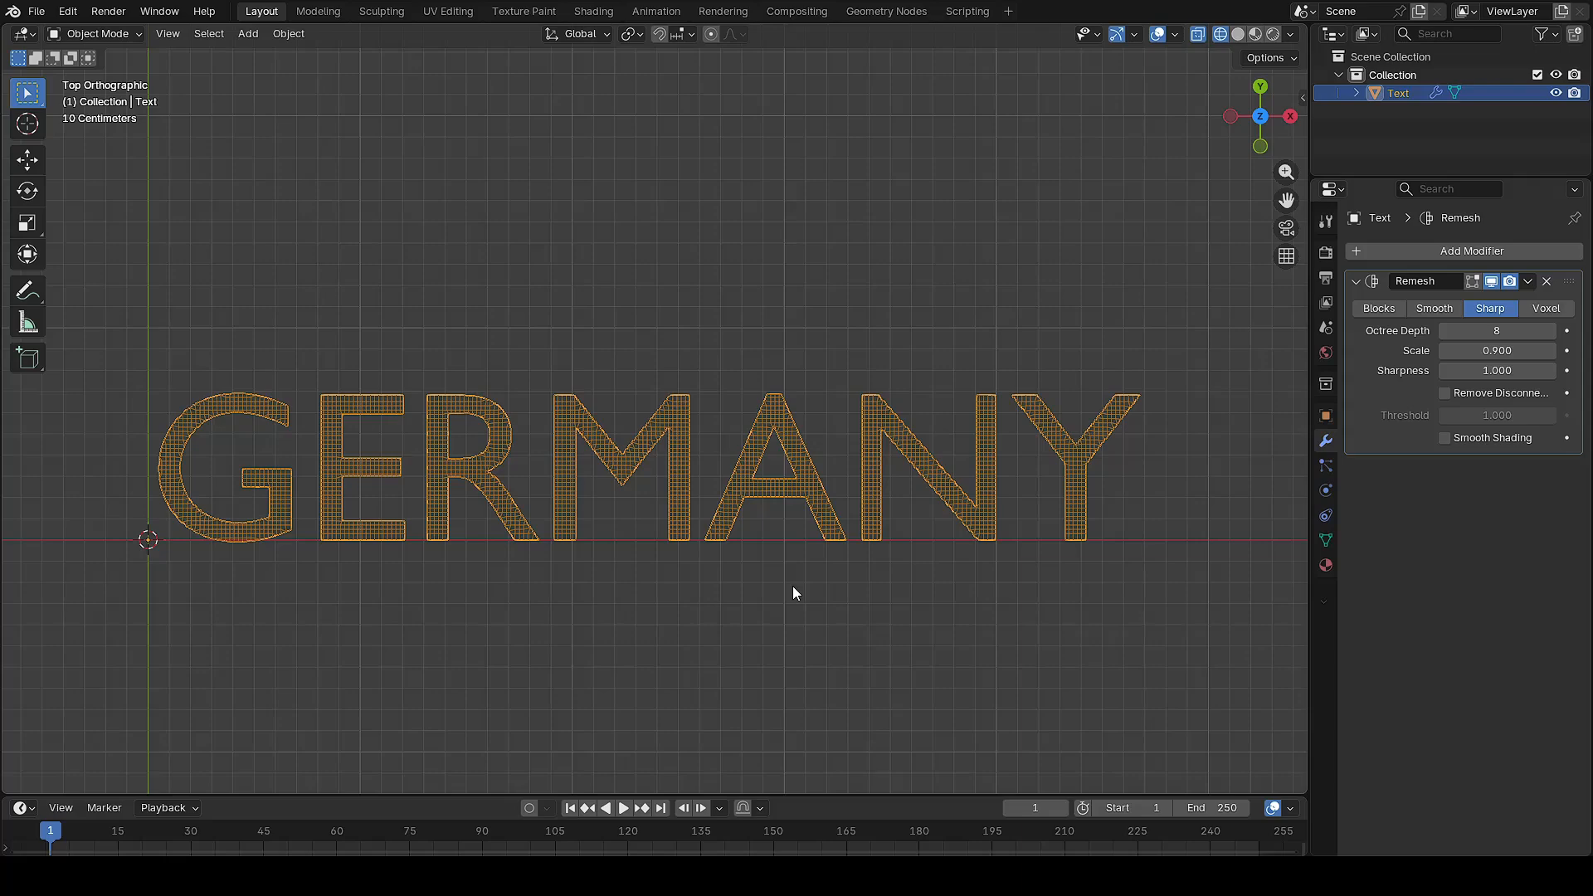
scroll(794, 586, up, 1)
click(1238, 34)
click(901, 347)
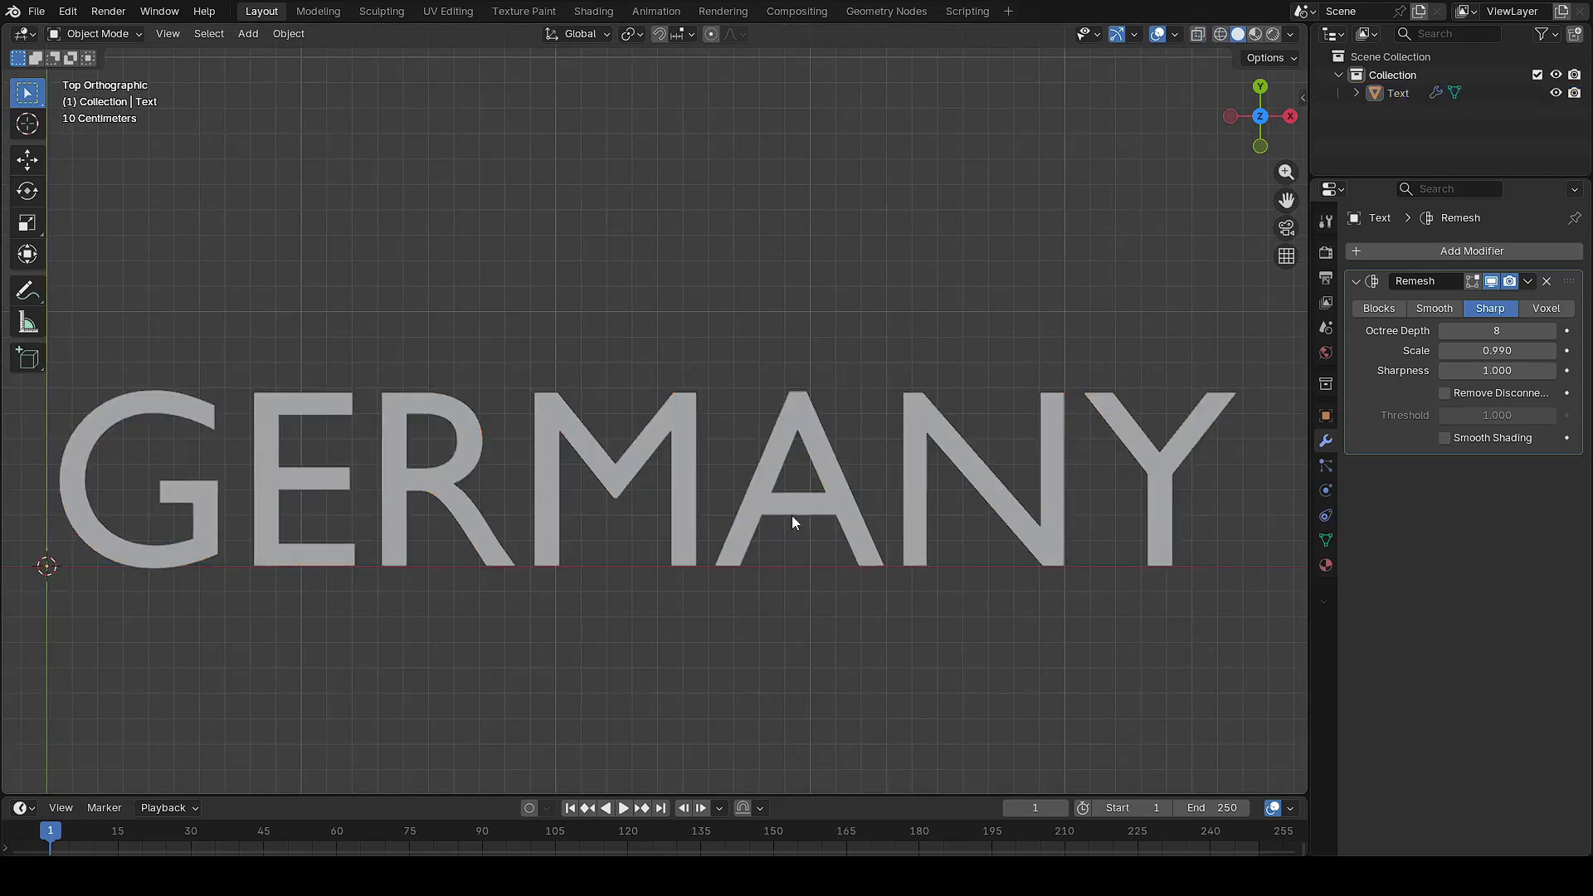
Apply the Remesh modifier to the text mesh
middle_drag(793, 517, 757, 553)
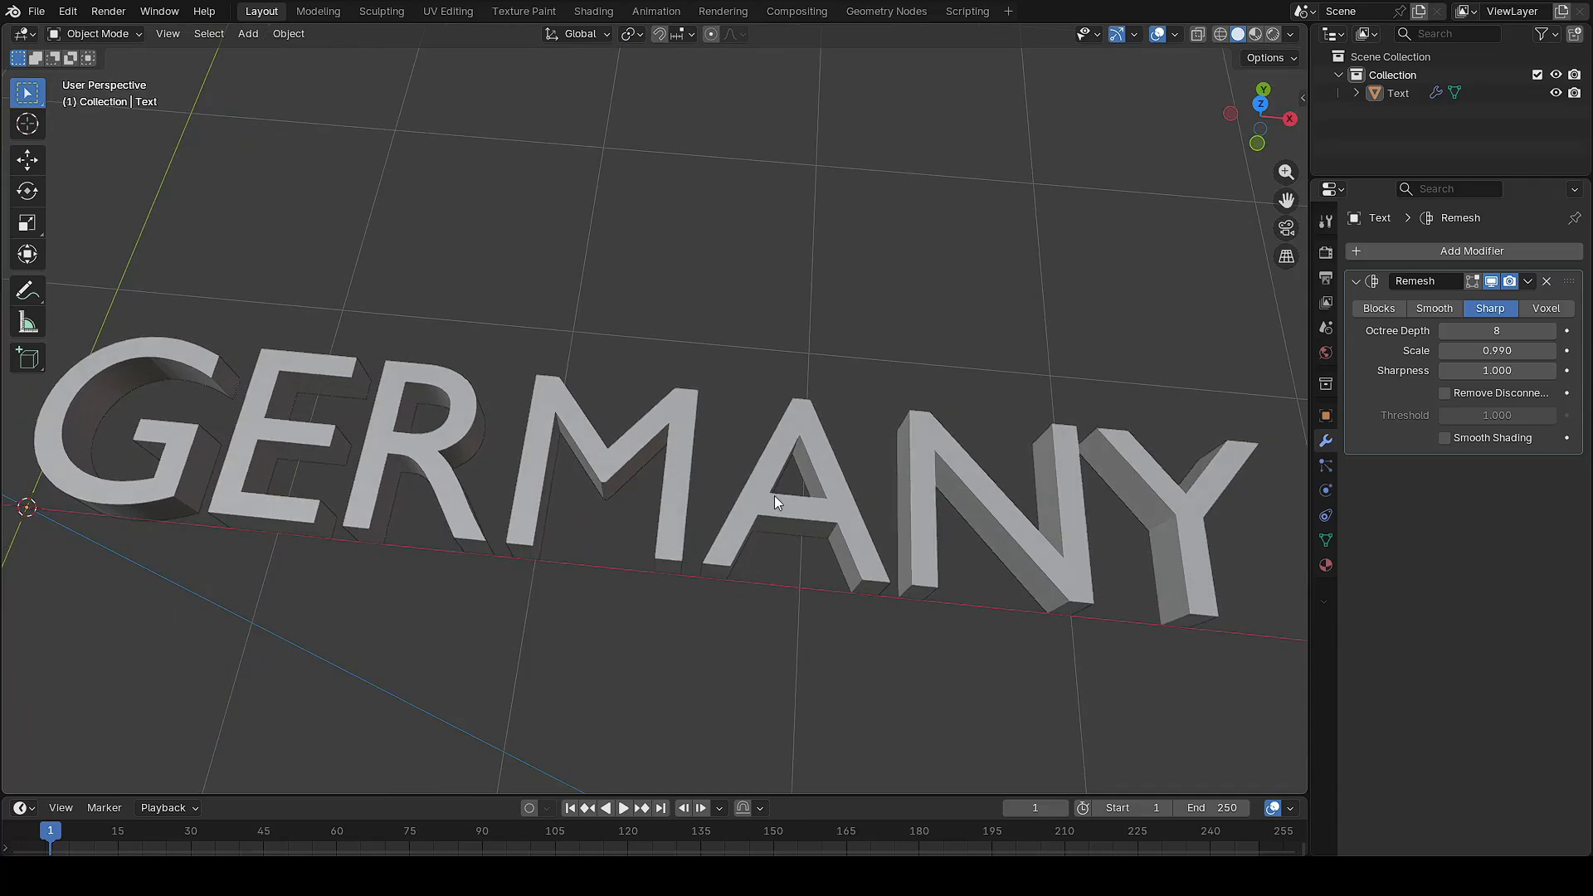
shift+middle_drag(774, 495, 852, 472)
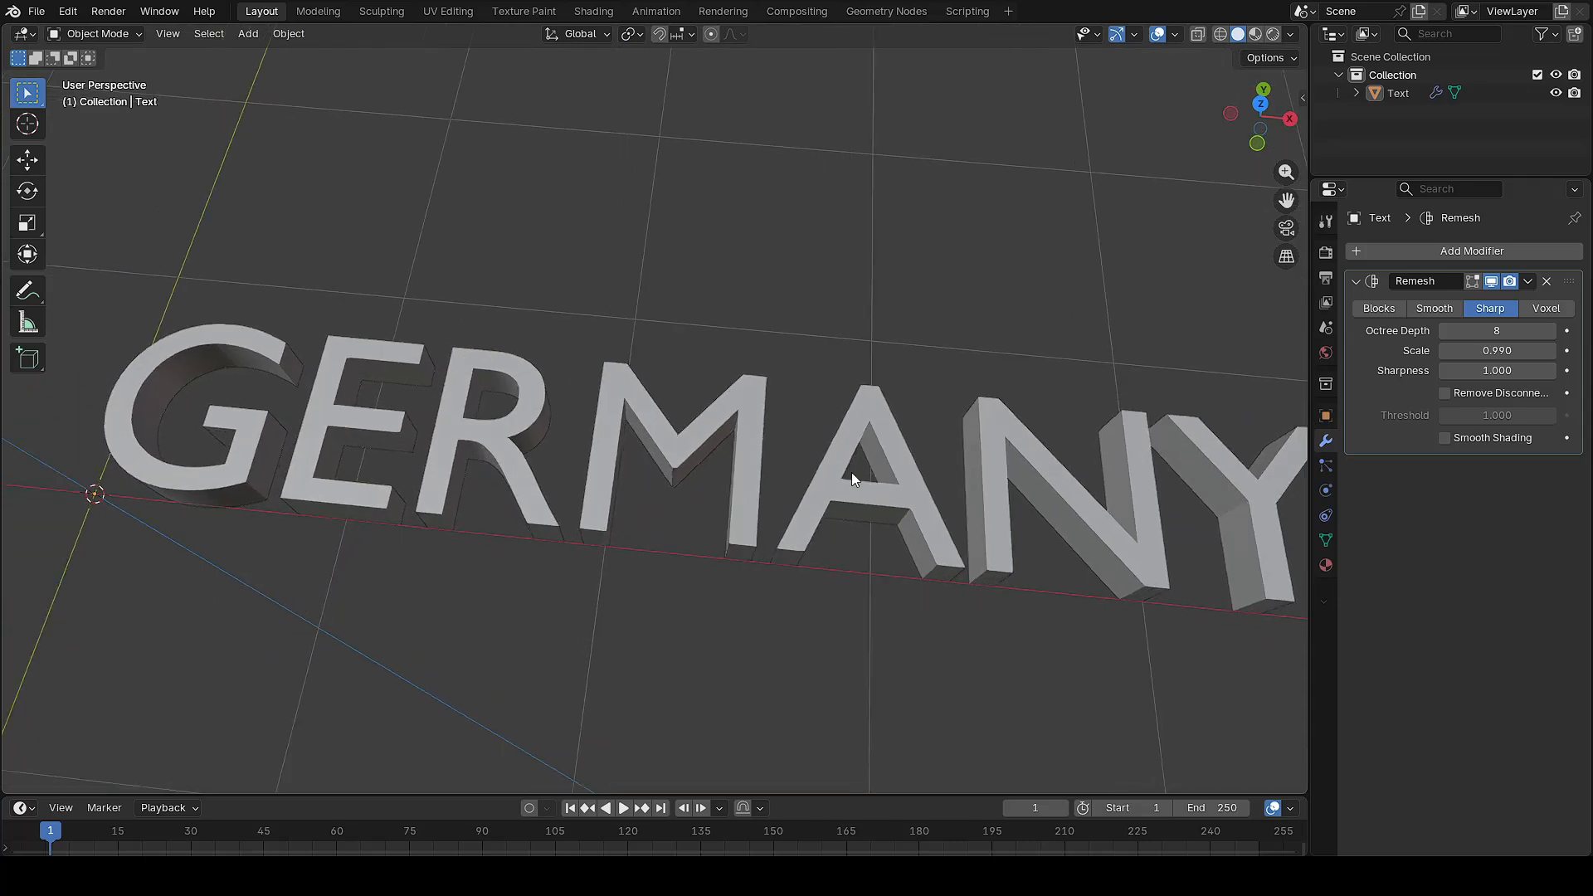
click(1528, 280)
click(1487, 303)
Select the entire remeshed text in Edit Mode and merge its vertices by distance
shift+middle_drag(1014, 455, 855, 433)
middle_drag(915, 241, 760, 406)
key(Tab)
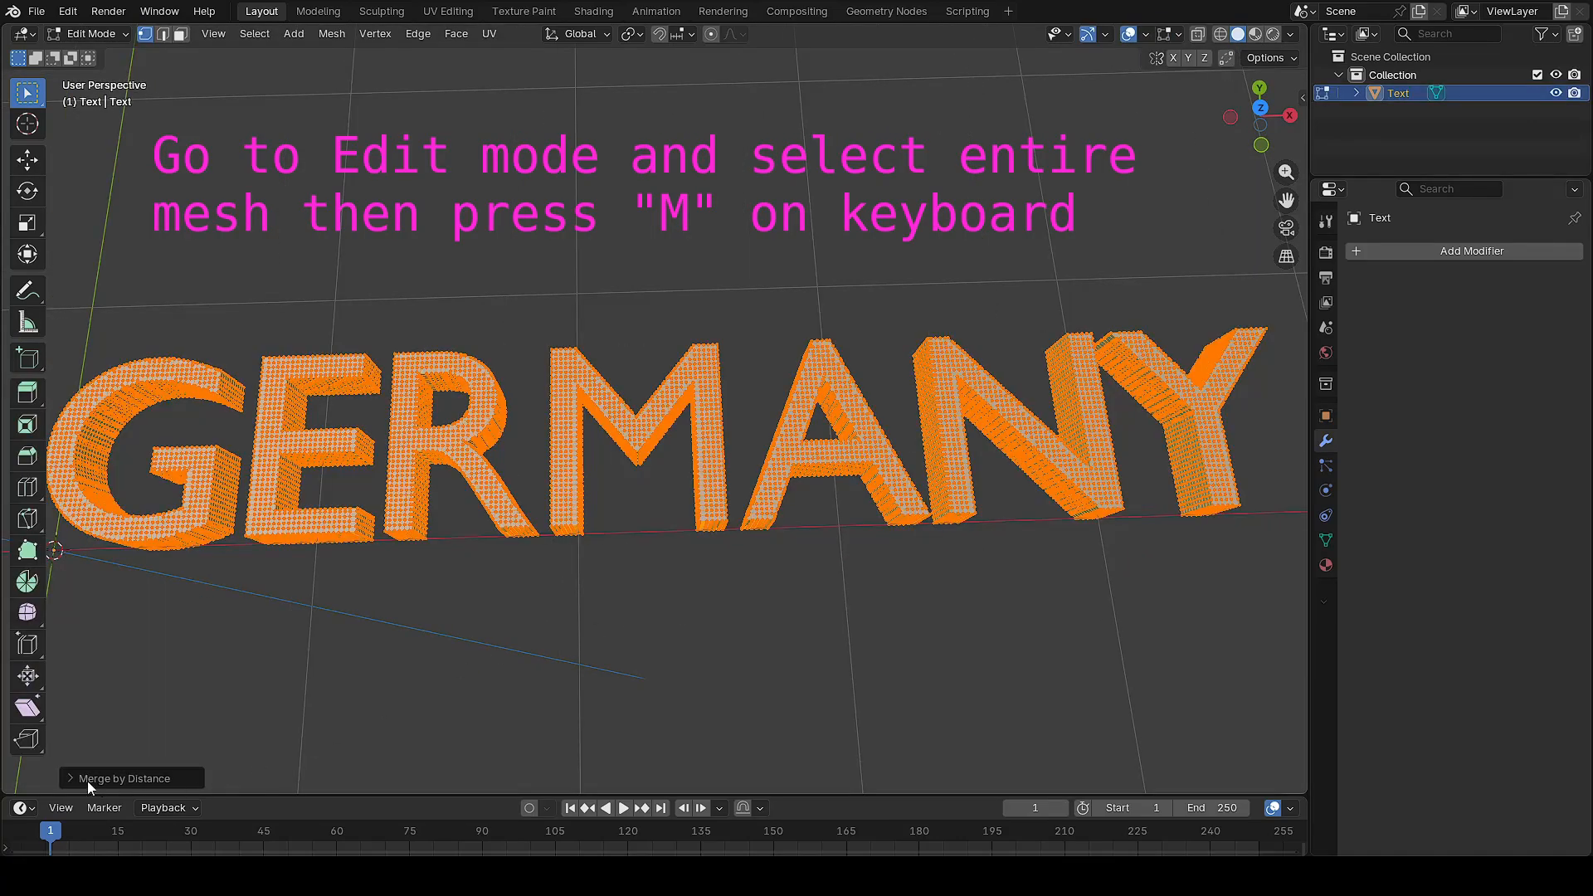
Set the Merge by Distance distance to 0.001 m, deselect the mesh and return to Object Mode
click(72, 778)
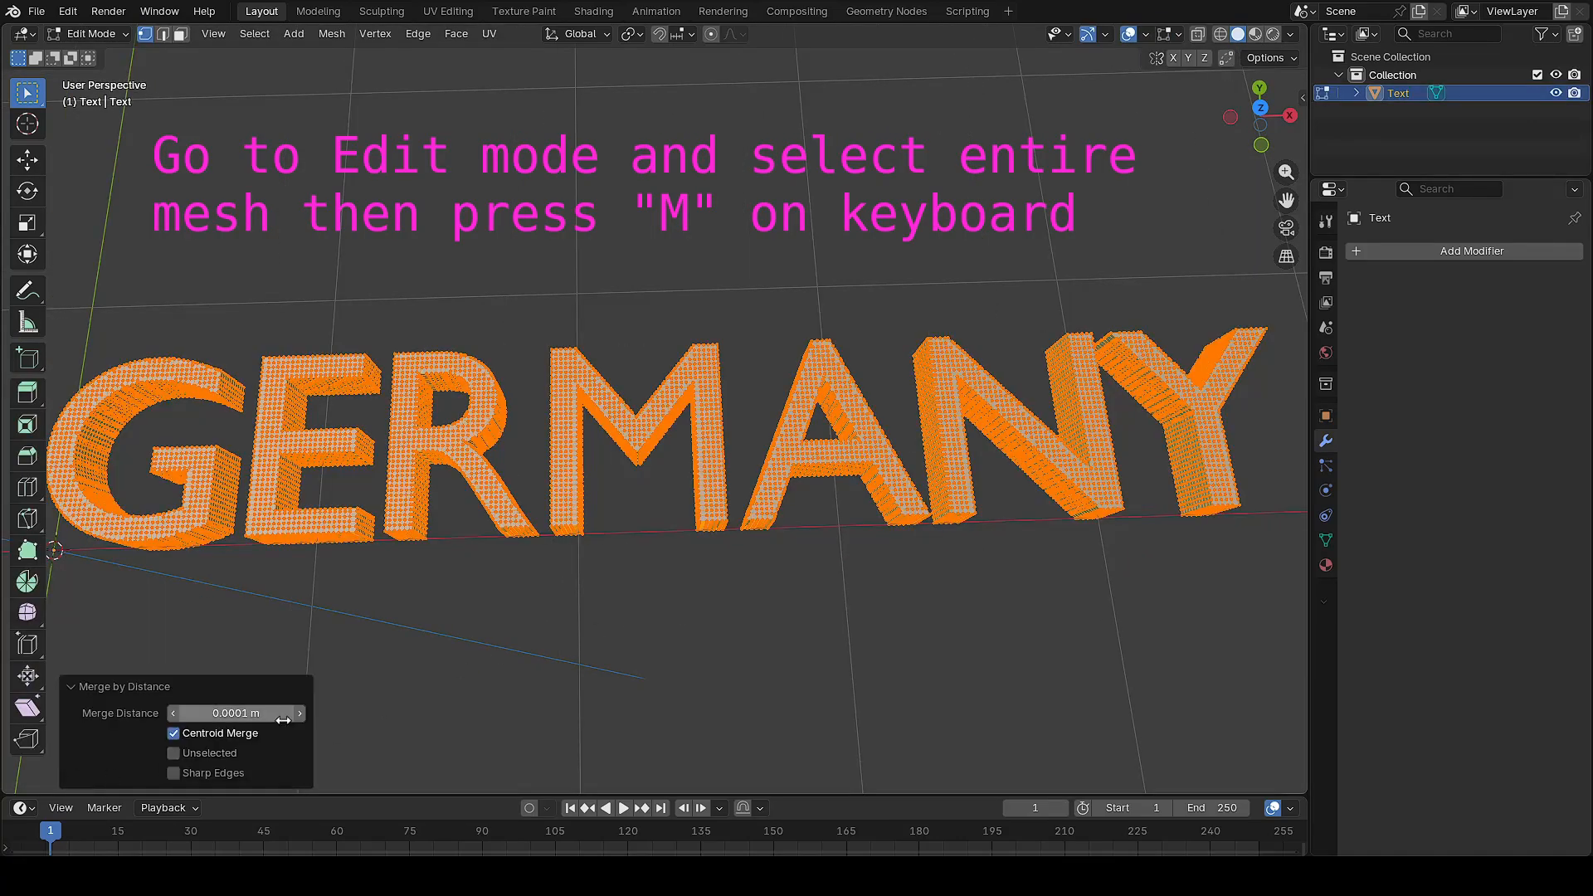
click(235, 713)
click(203, 713)
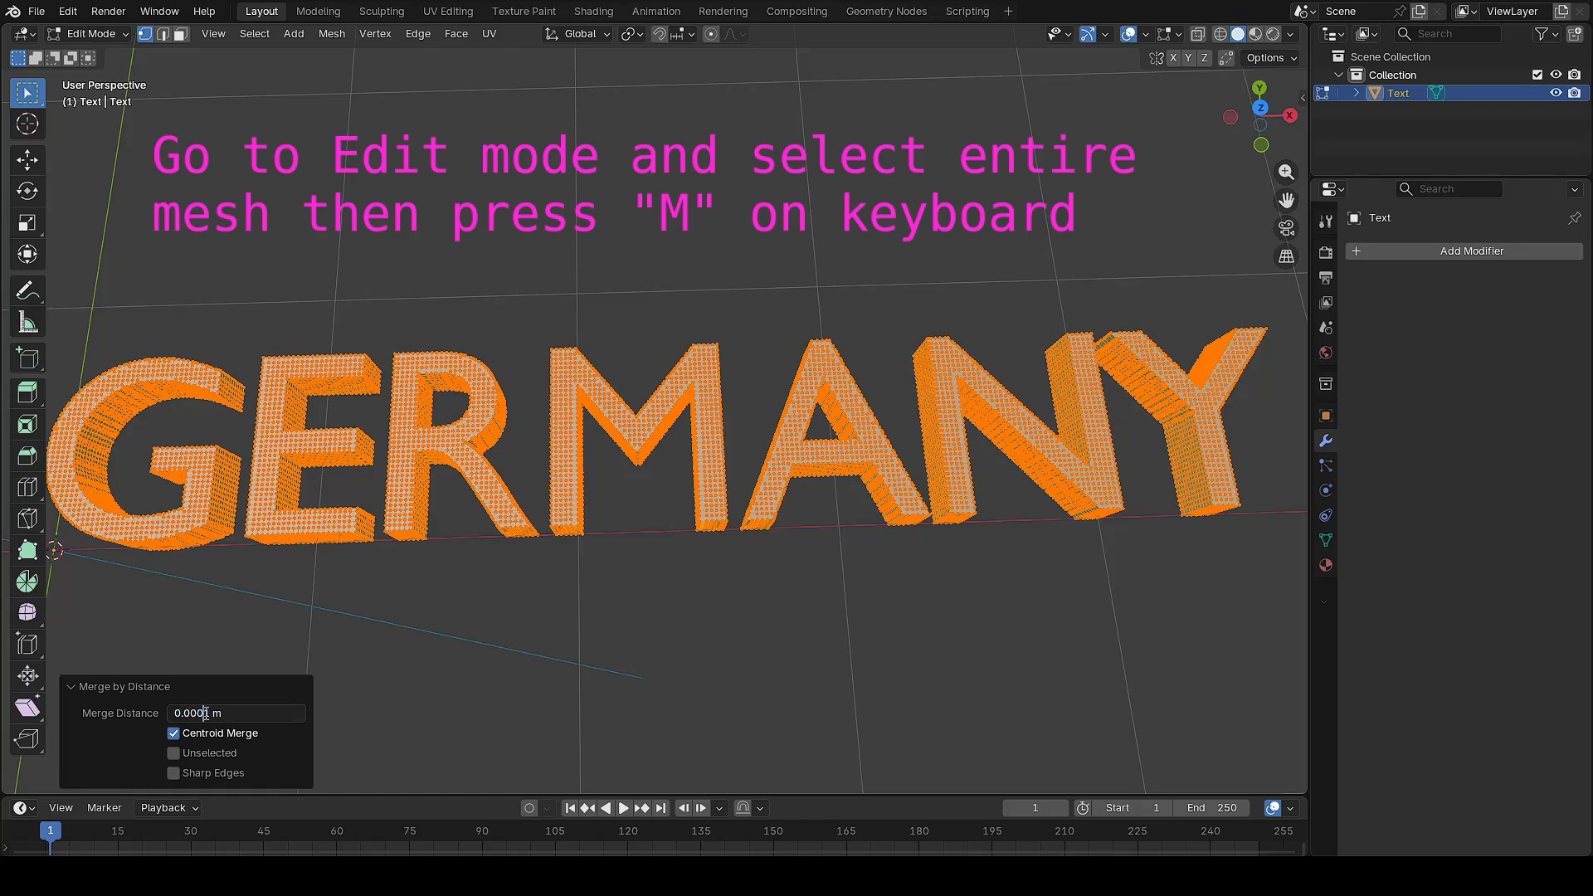
key(BackSpace)
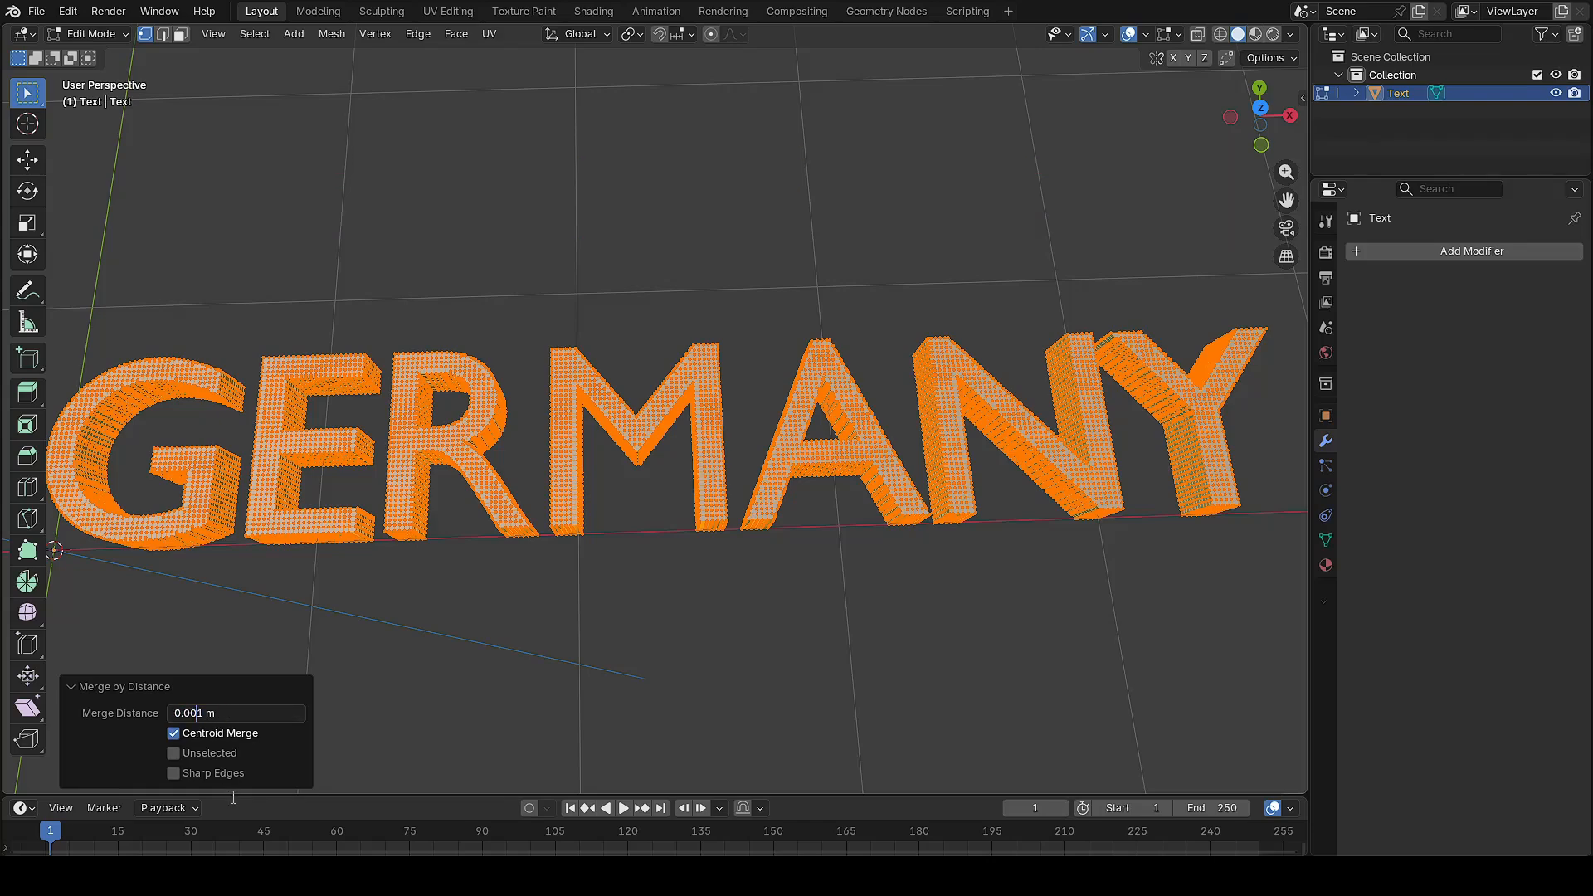
key(Return)
click(774, 585)
key(Tab)
middle_drag(773, 586, 662, 317)
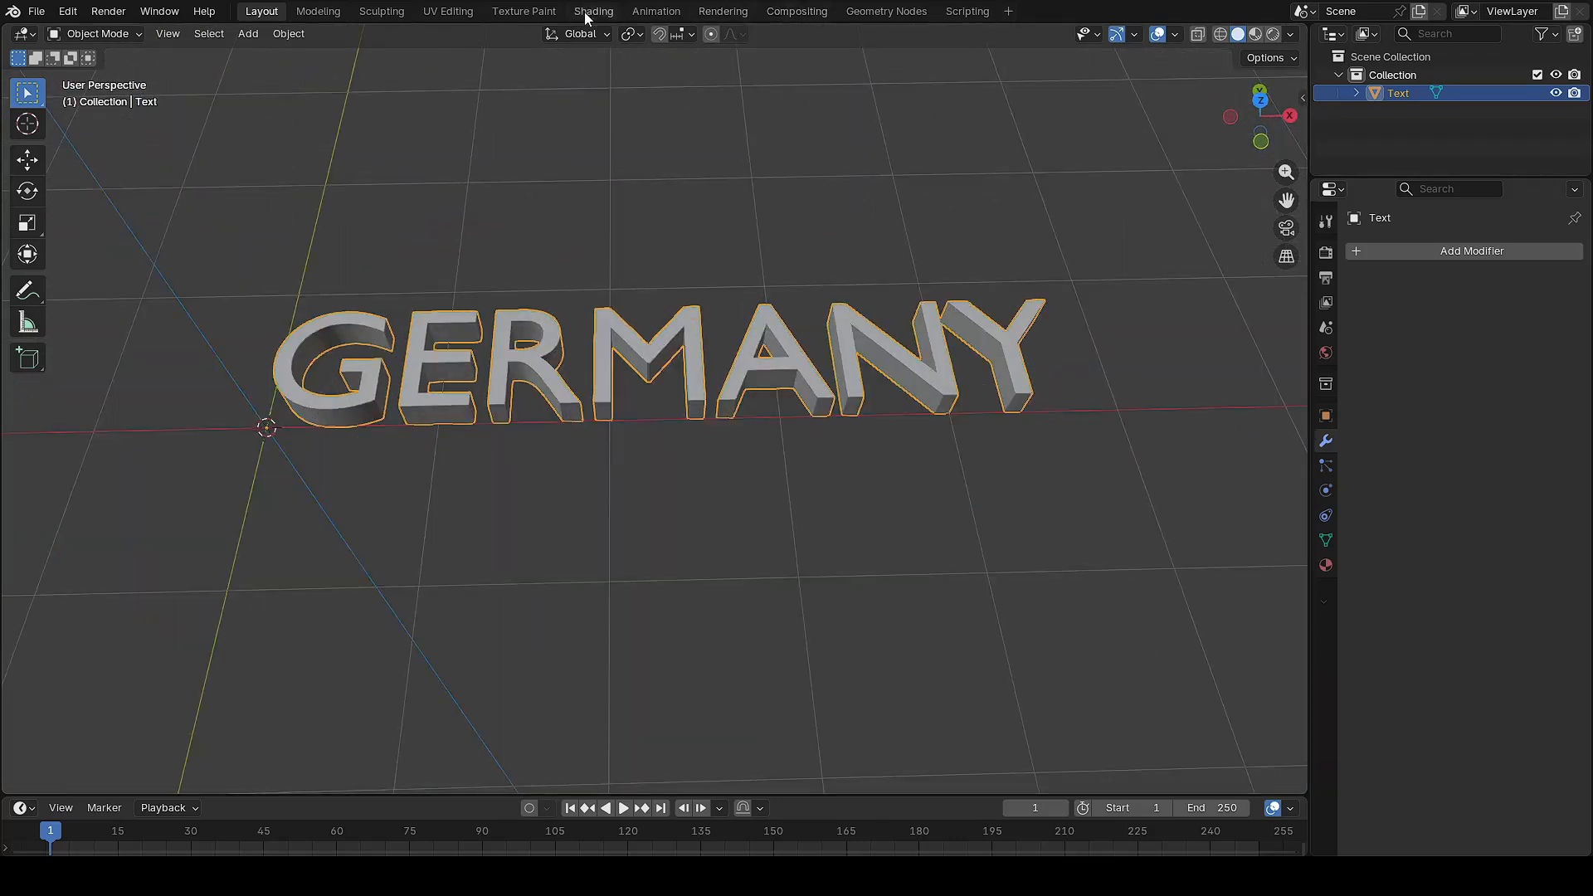
Create a new geometry node tree on the GERMANY text and move its Group Input and Group Output nodes far apart
click(886, 11)
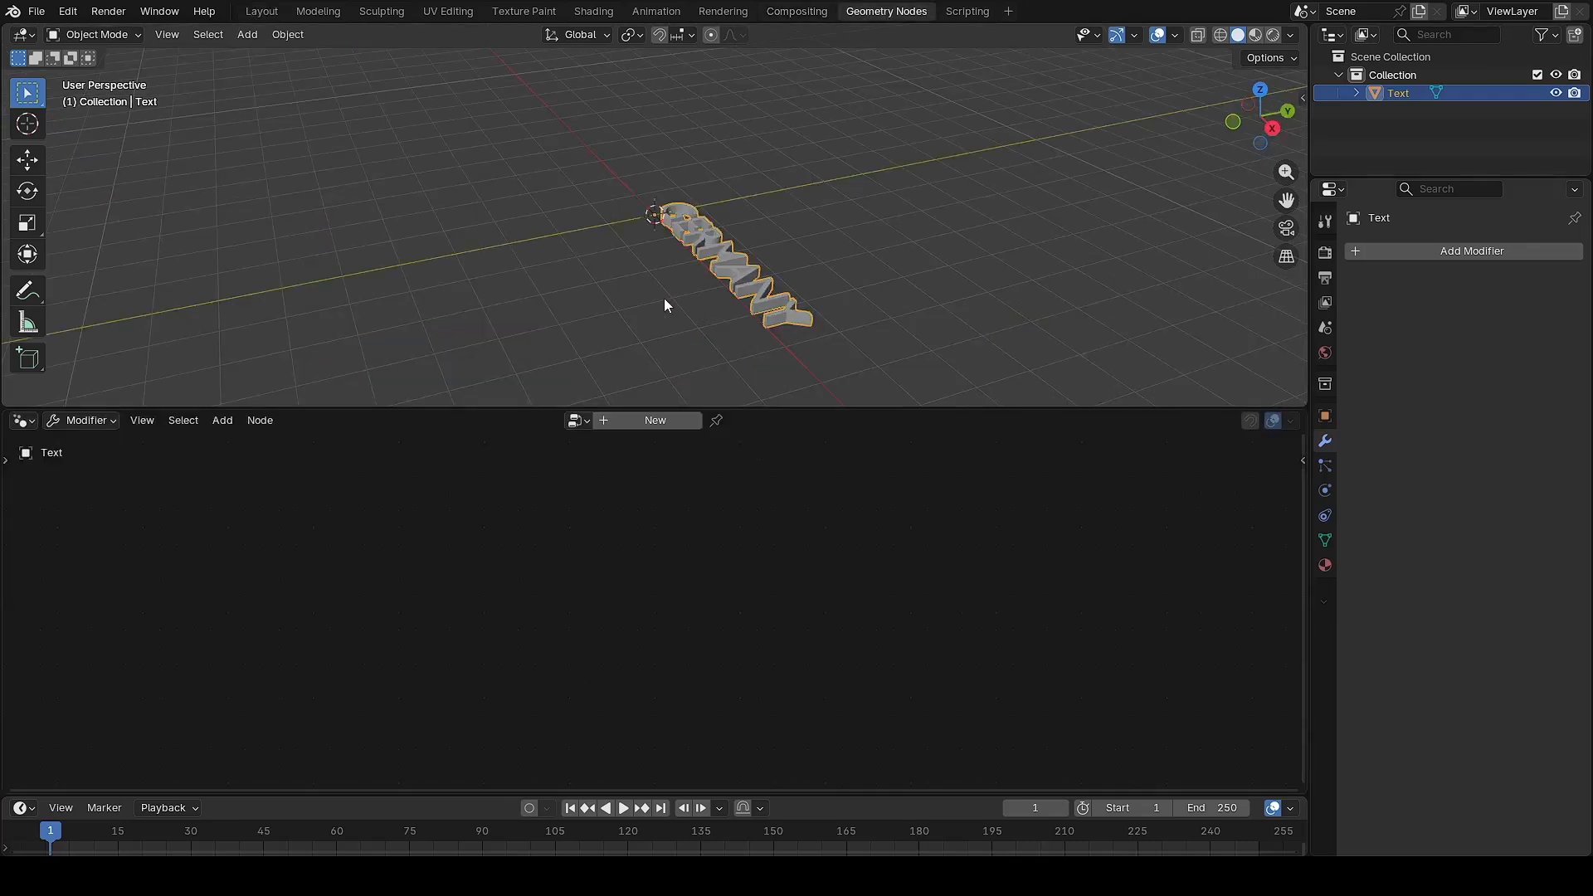
middle_drag(664, 297, 830, 315)
scroll(811, 249, up, 5)
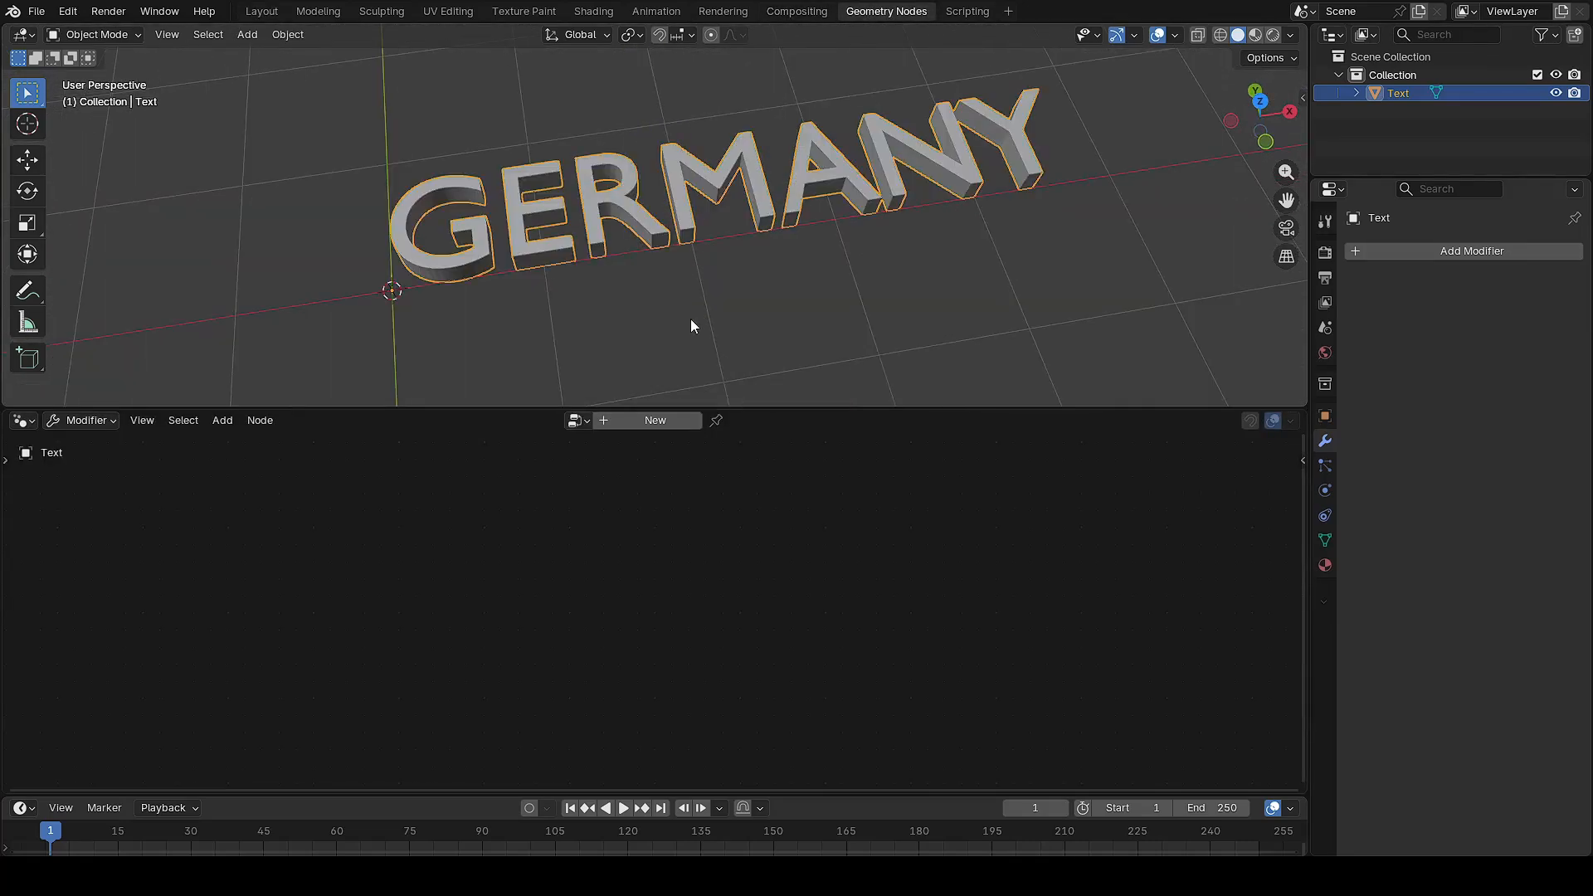
click(656, 422)
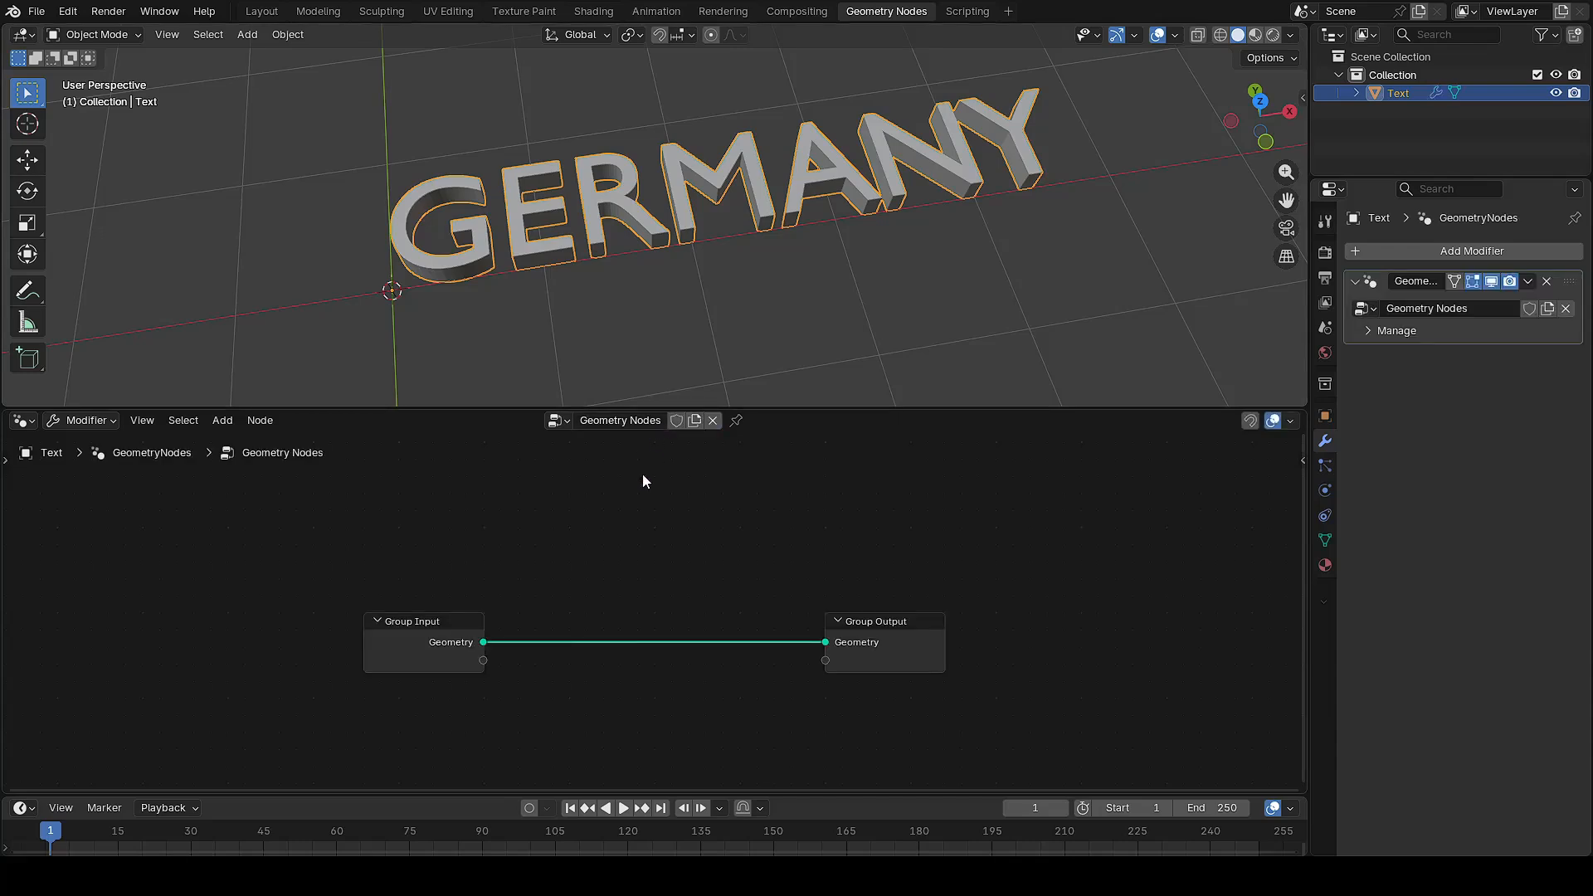
drag(885, 620, 1119, 611)
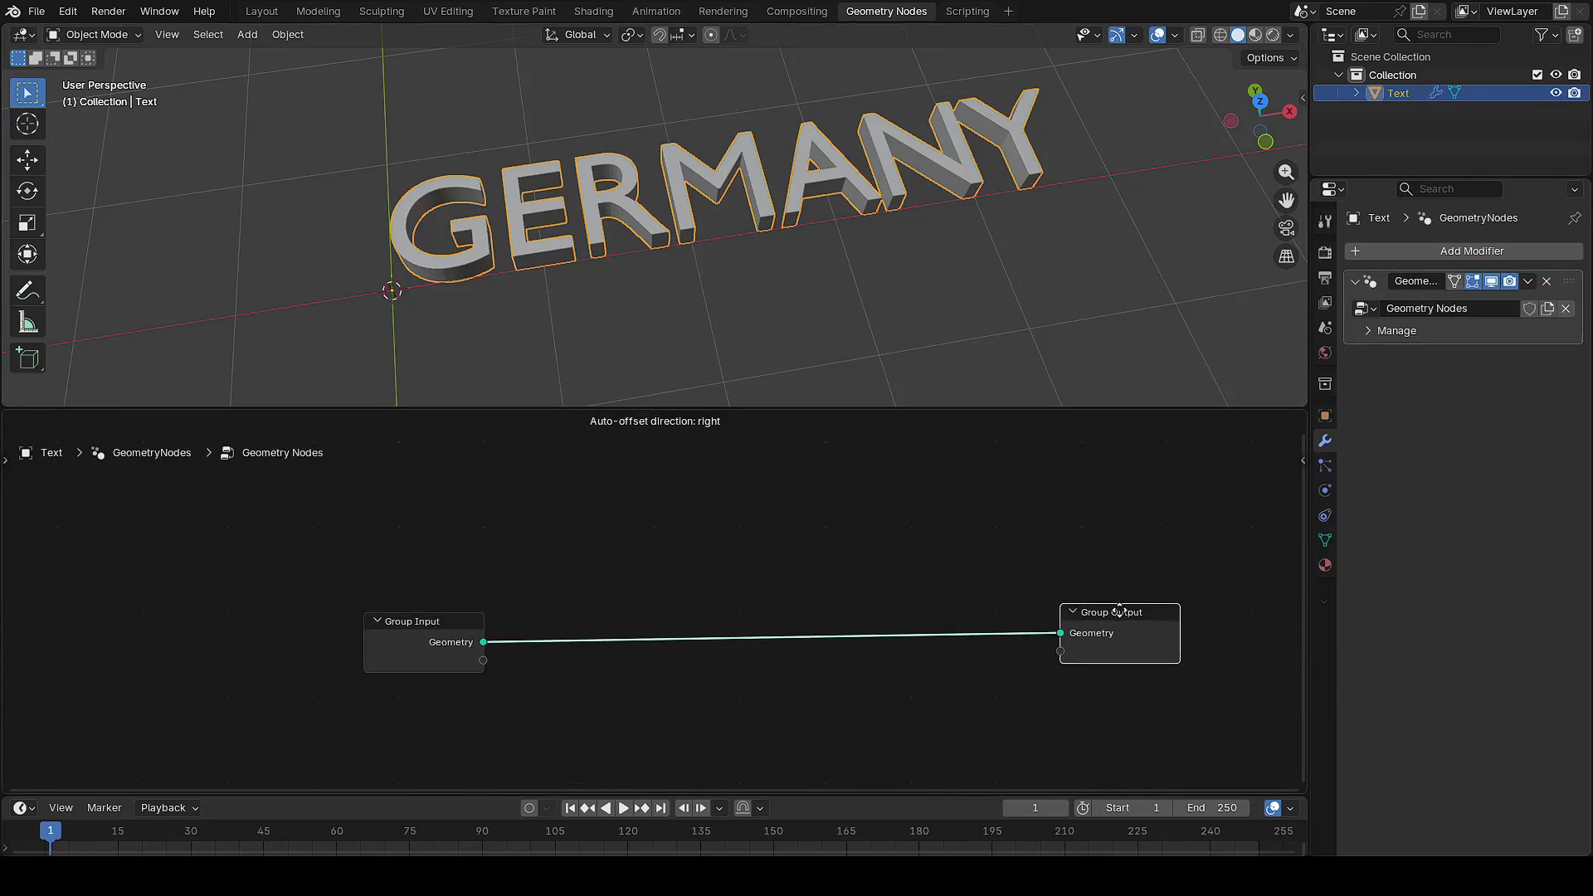
drag(429, 621, 236, 609)
Insert a Separate Geometry node on the link between Group Input and Group Output, and move Group Input farther away from it
key(shift+a)
text(separate)
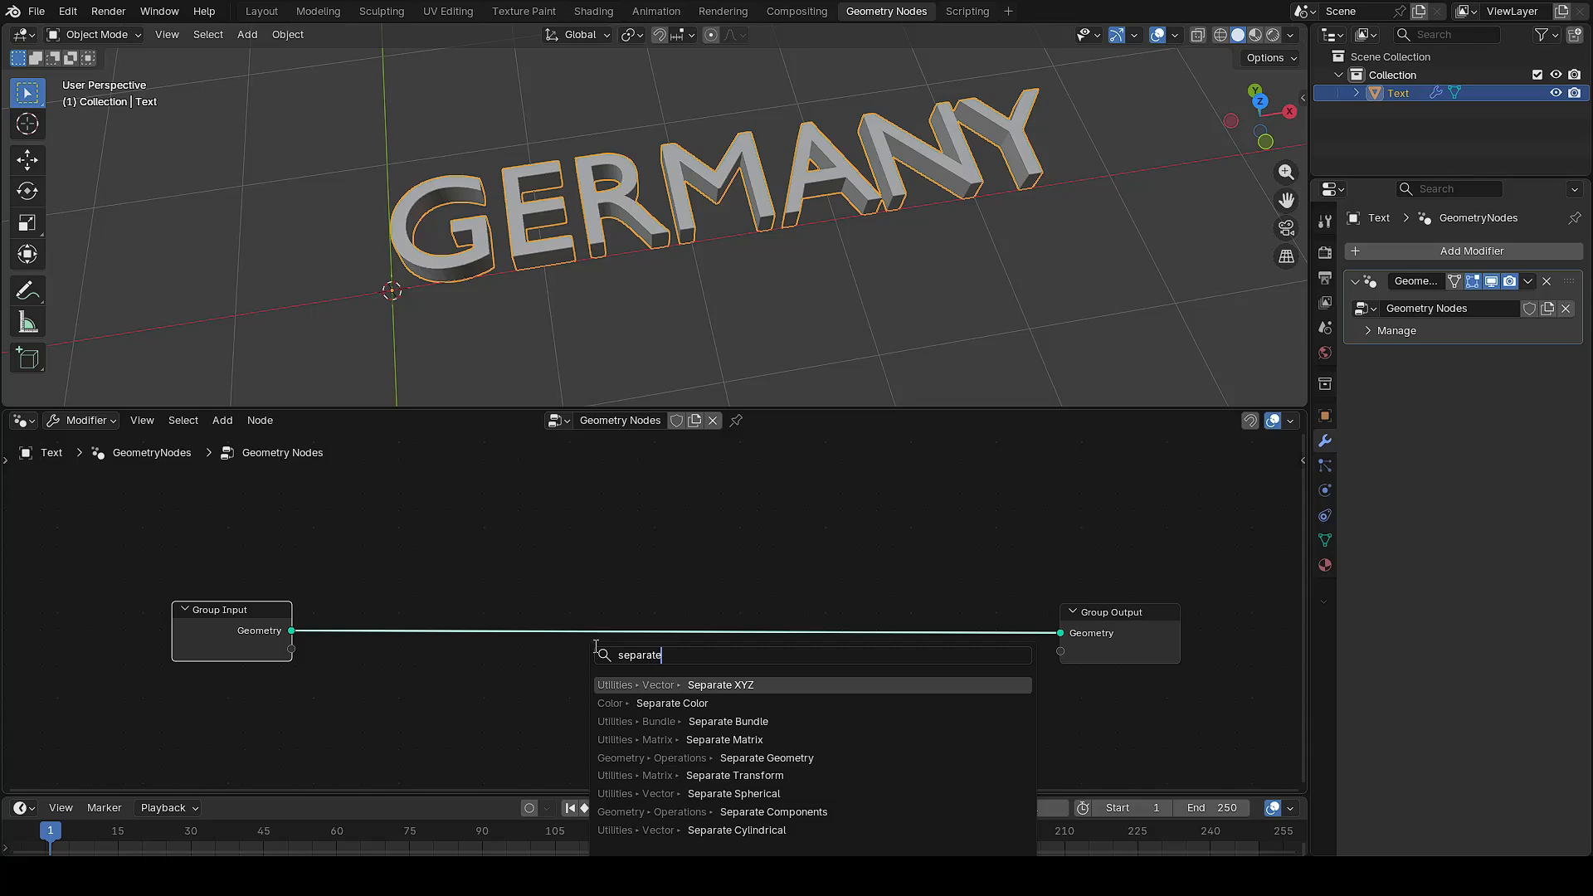
key(Down)
key(Down)
key(Down)
key(Down)
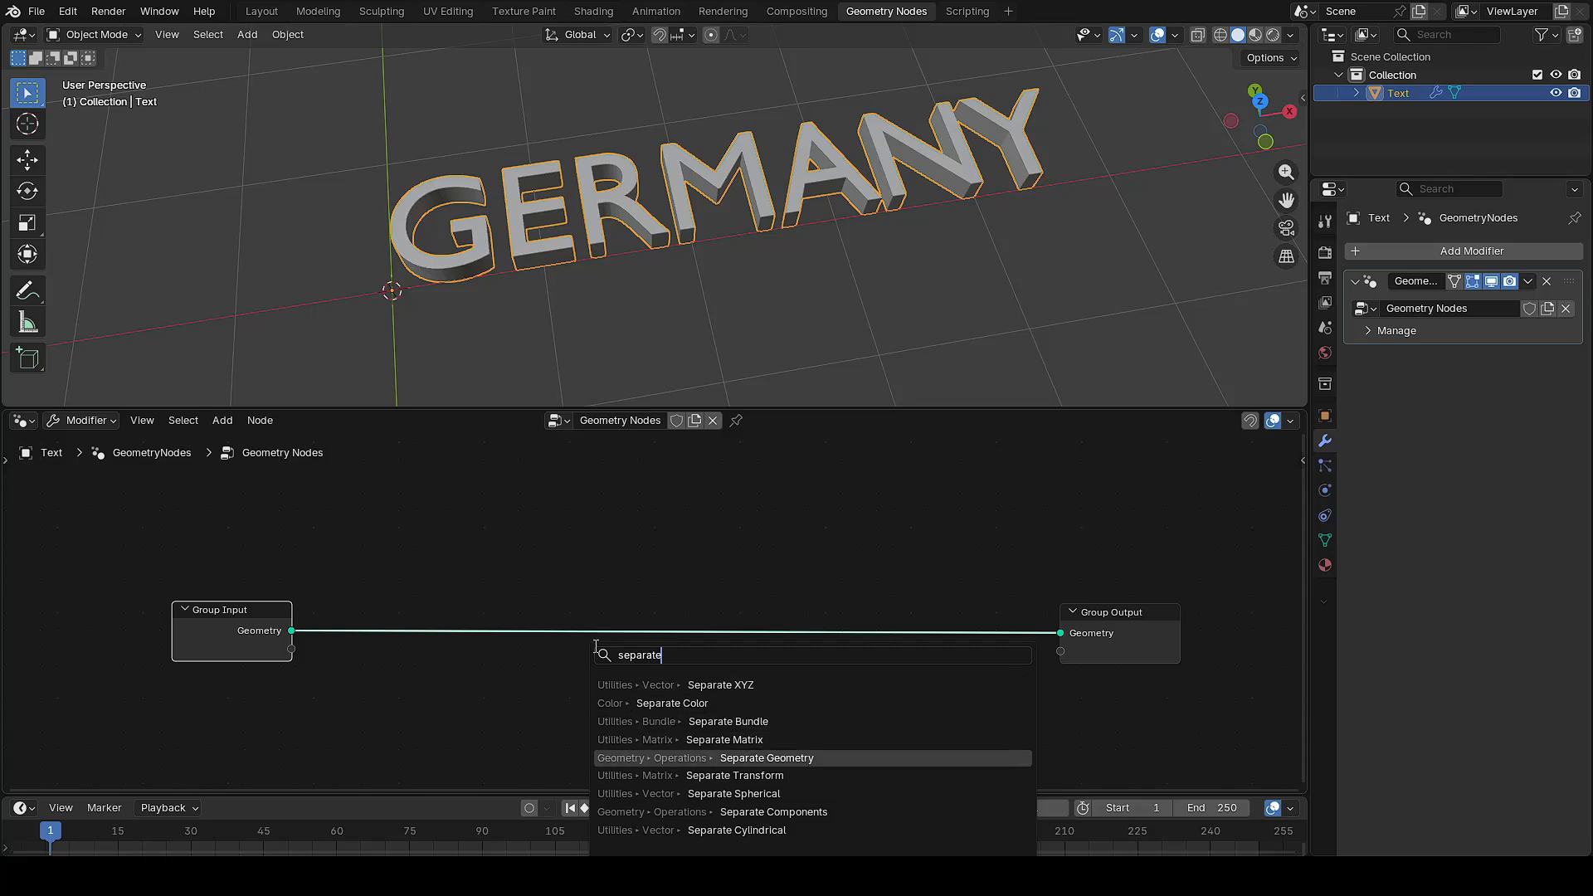
key(Return)
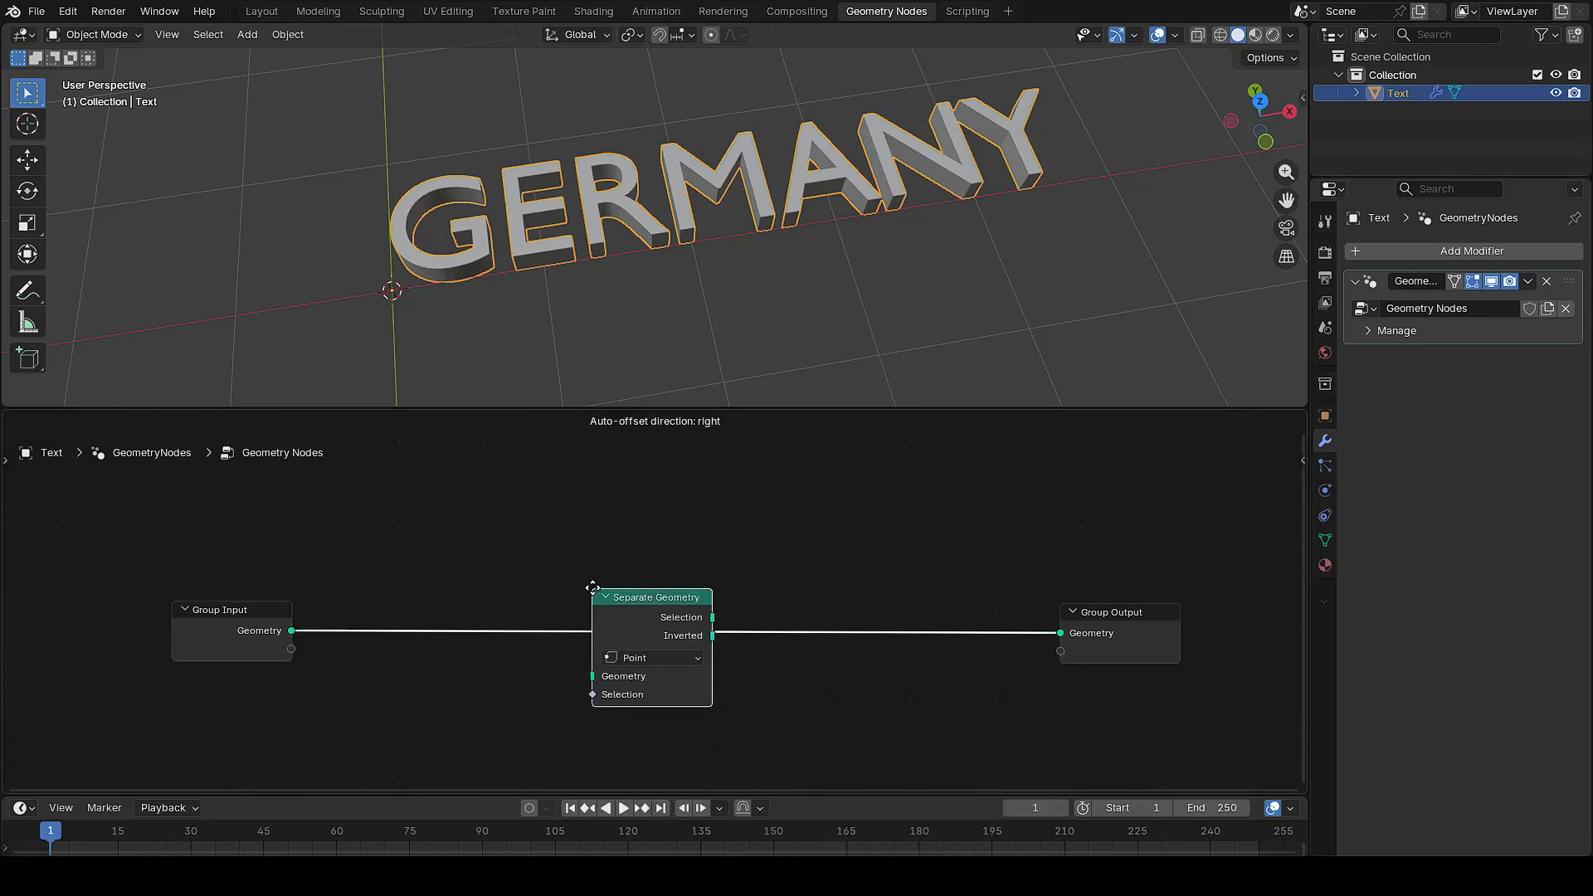
click(594, 589)
middle_drag(819, 708, 849, 612)
drag(257, 509, 198, 586)
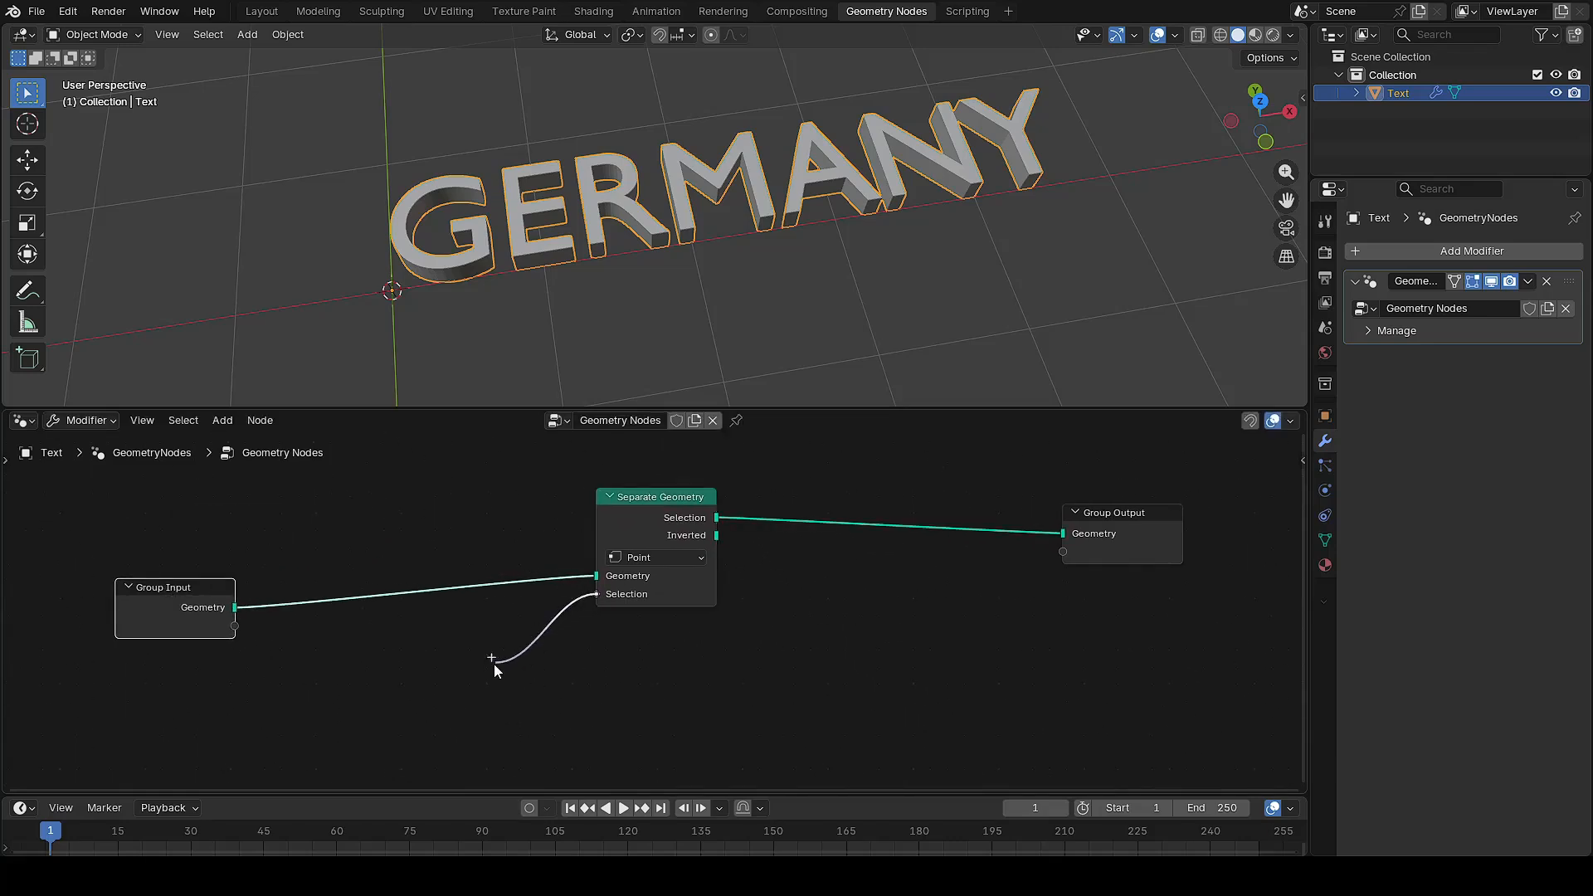
Connect a Boolean Random Value node to the Selection input of Separate Geometry and place it just below that node
drag(495, 664, 496, 665)
text(random)
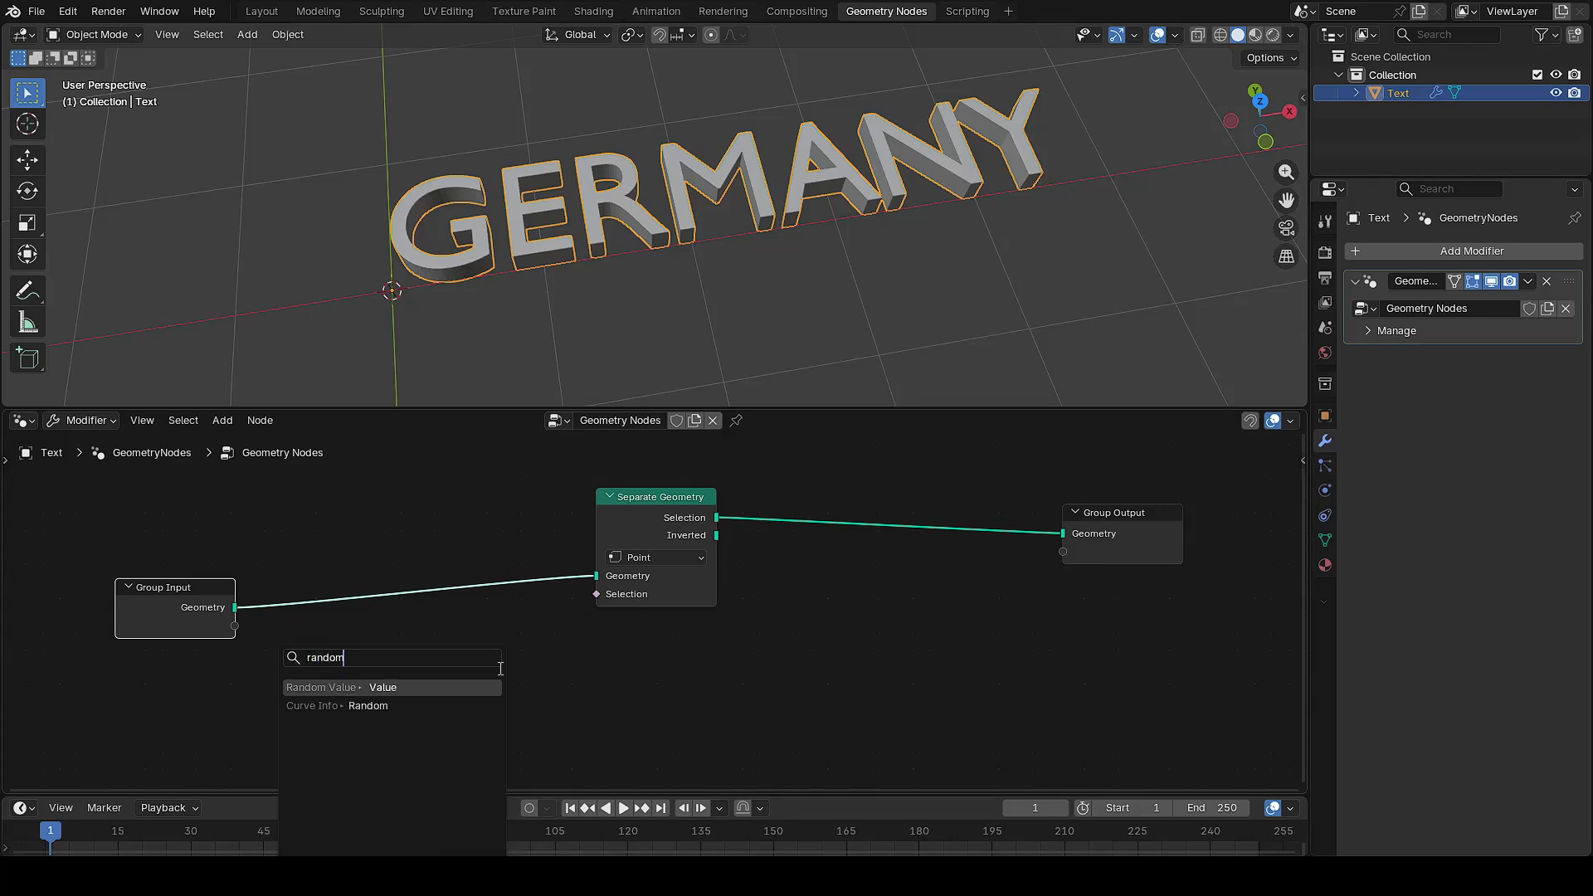
key(Return)
scroll(683, 630, up, 1)
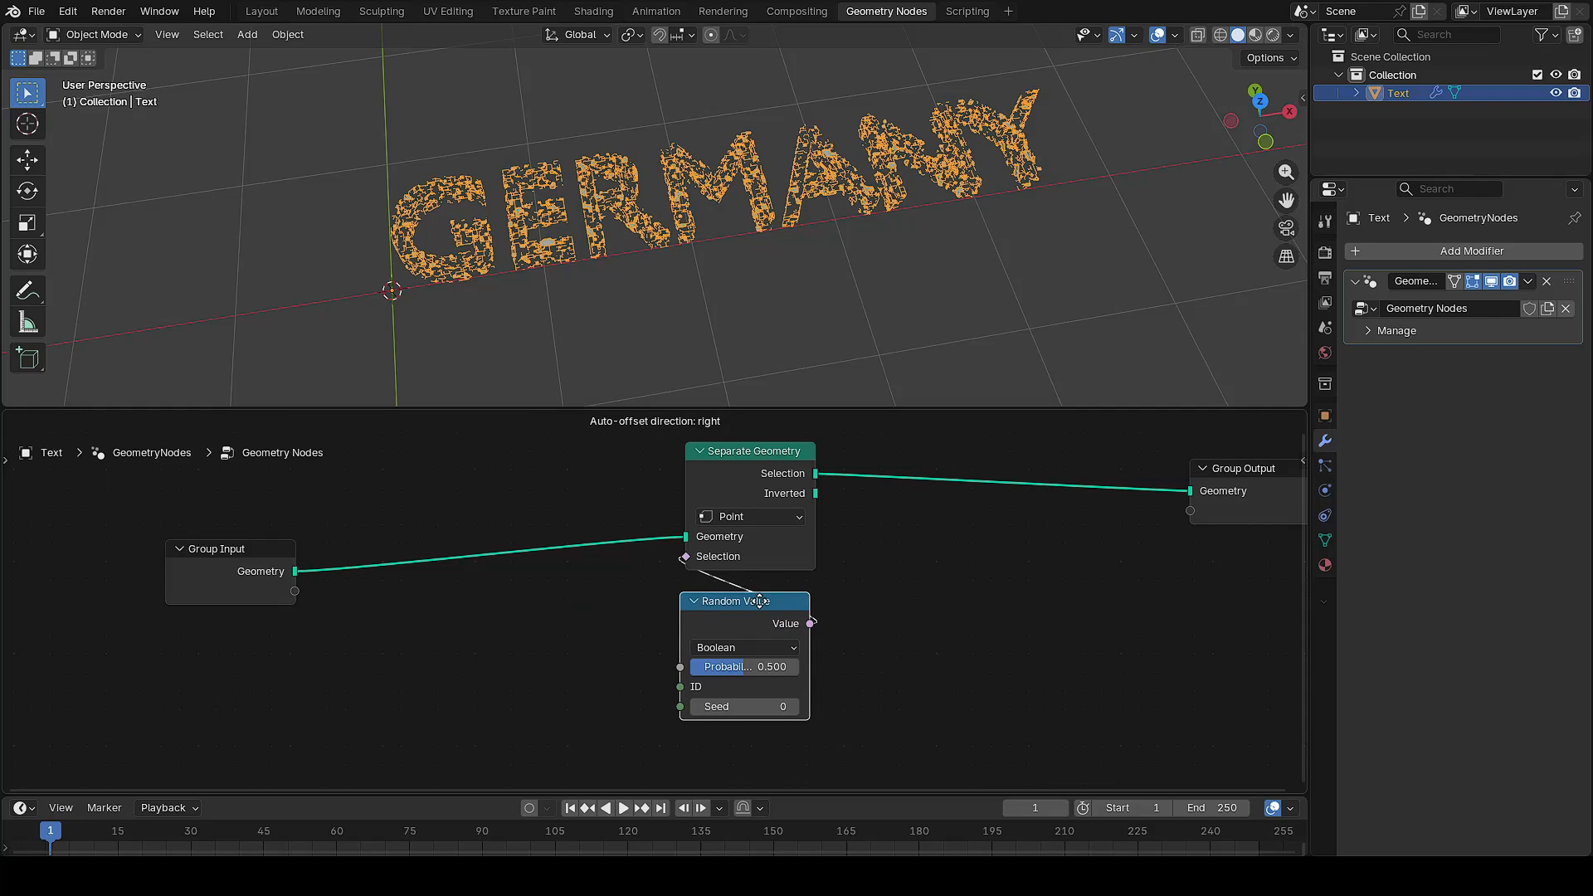
click(769, 618)
middle_drag(964, 616, 858, 586)
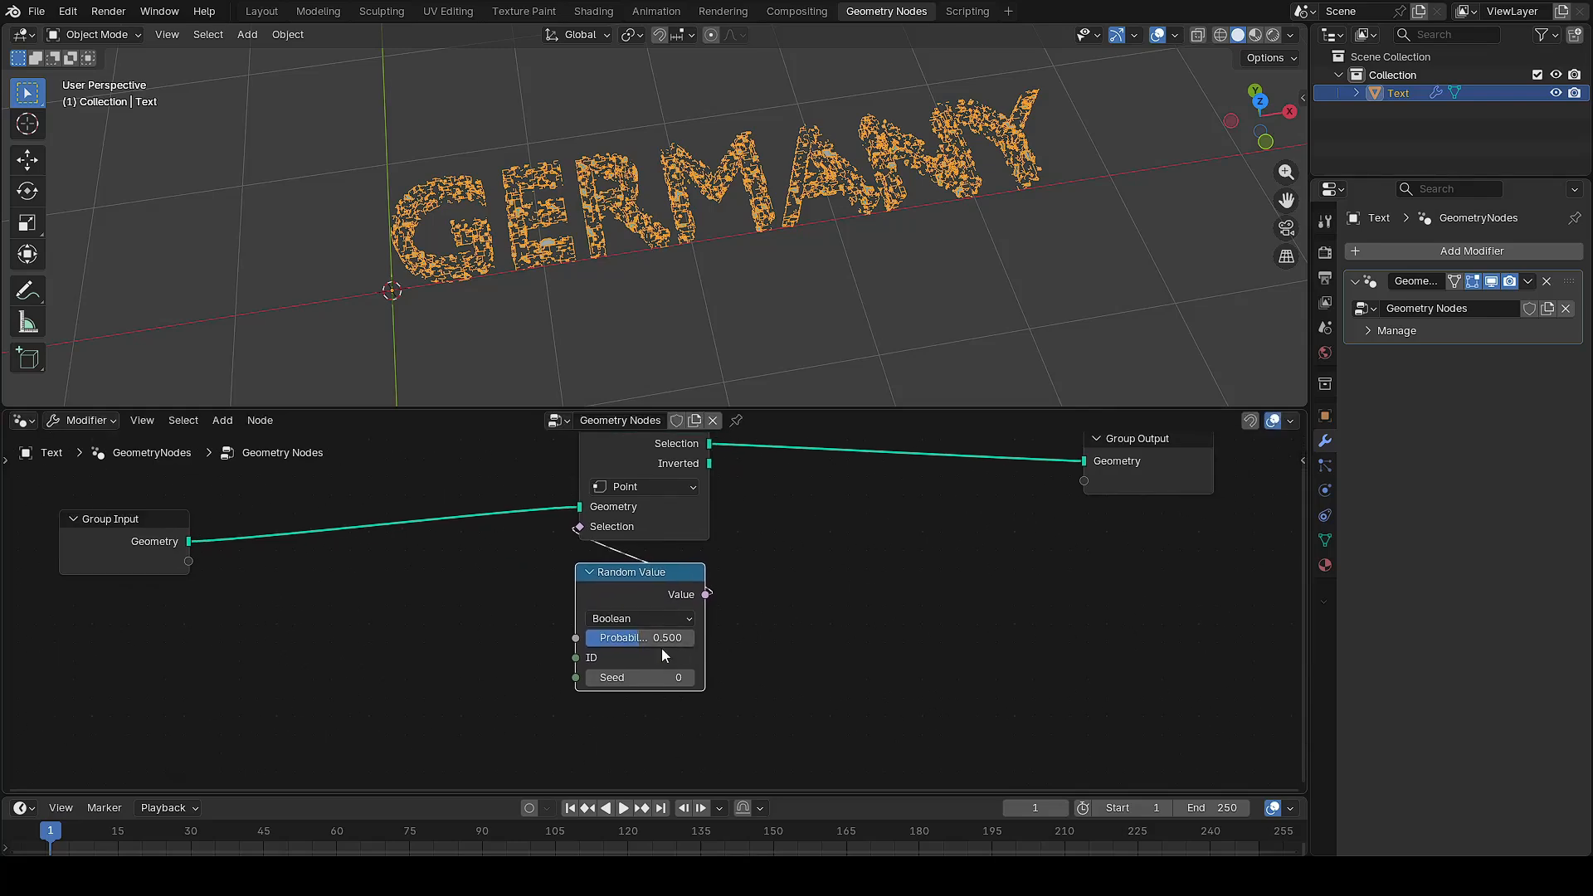
Set the Random Value node's probability to 1.000 and enlarge the node editor area
drag(638, 640, 697, 640)
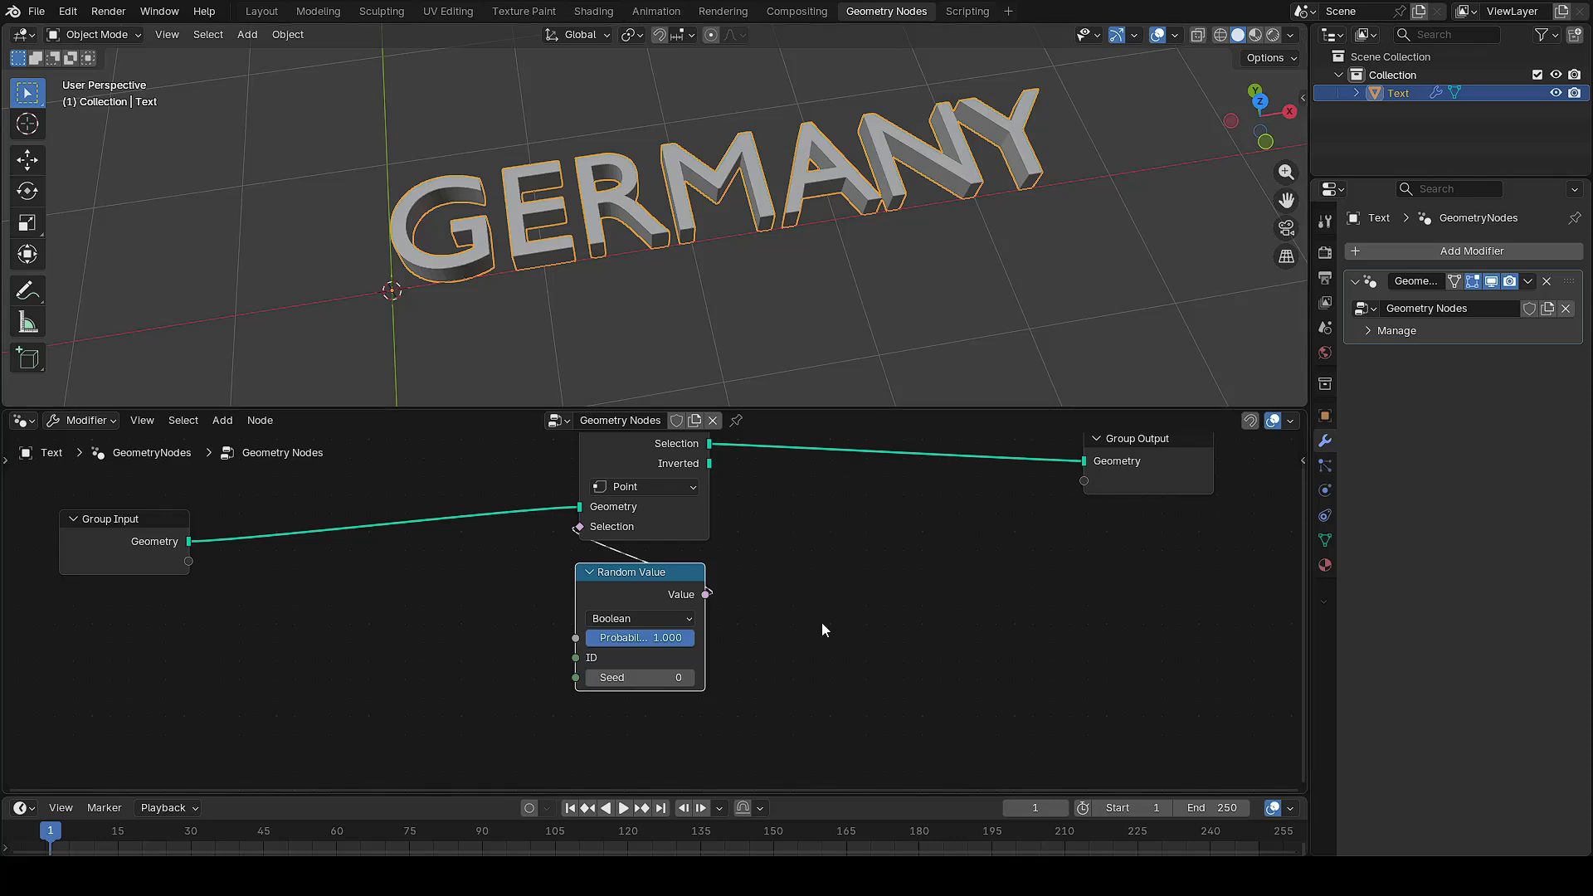
scroll(824, 621, down, 2)
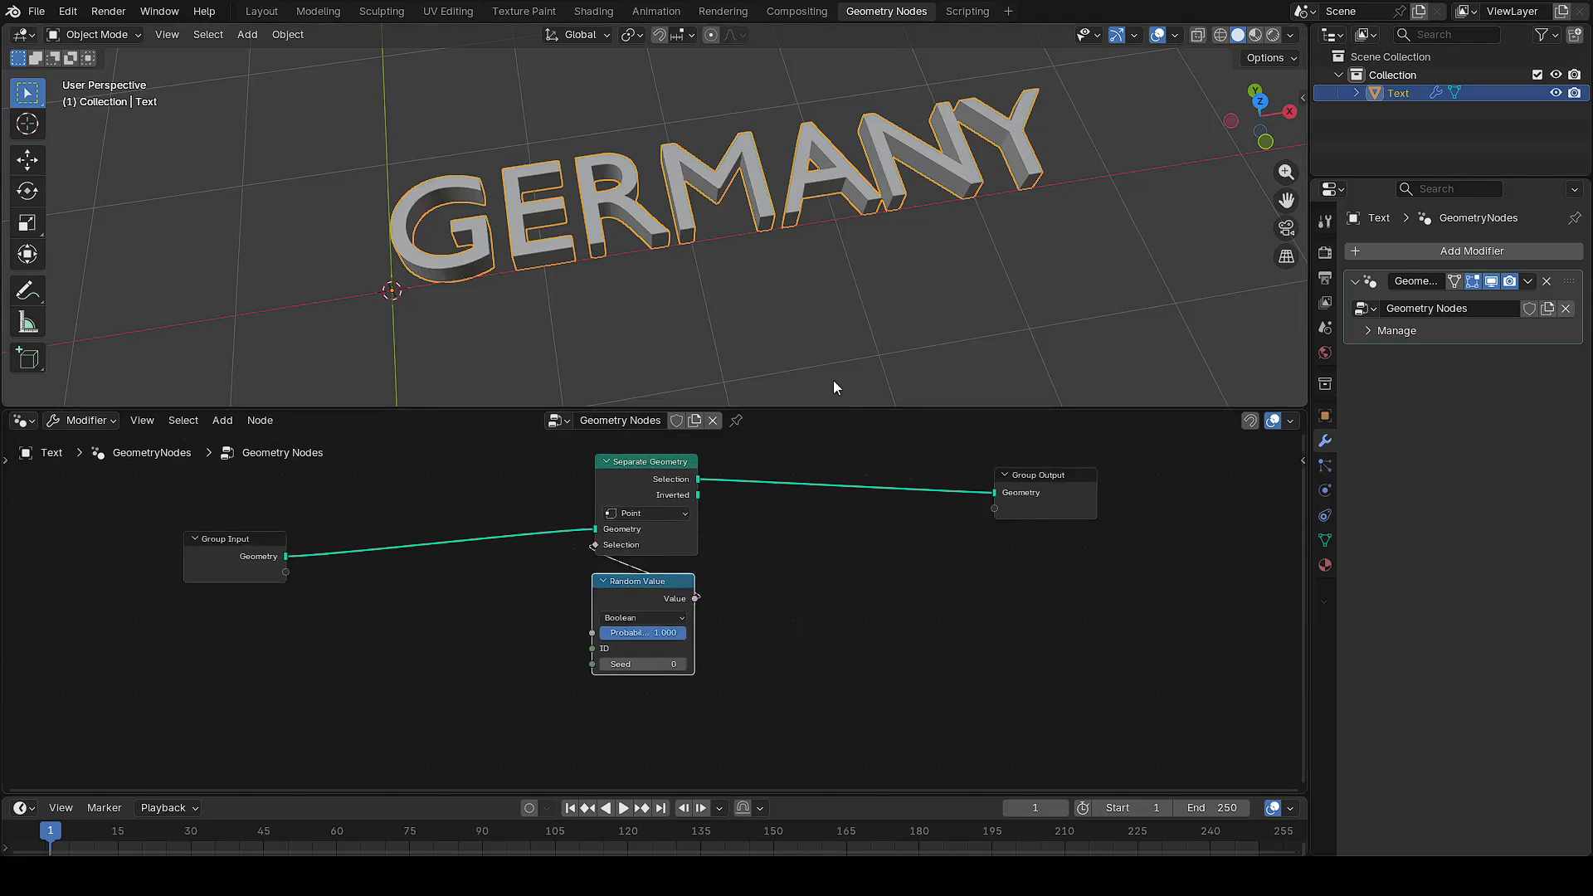
drag(853, 408, 863, 342)
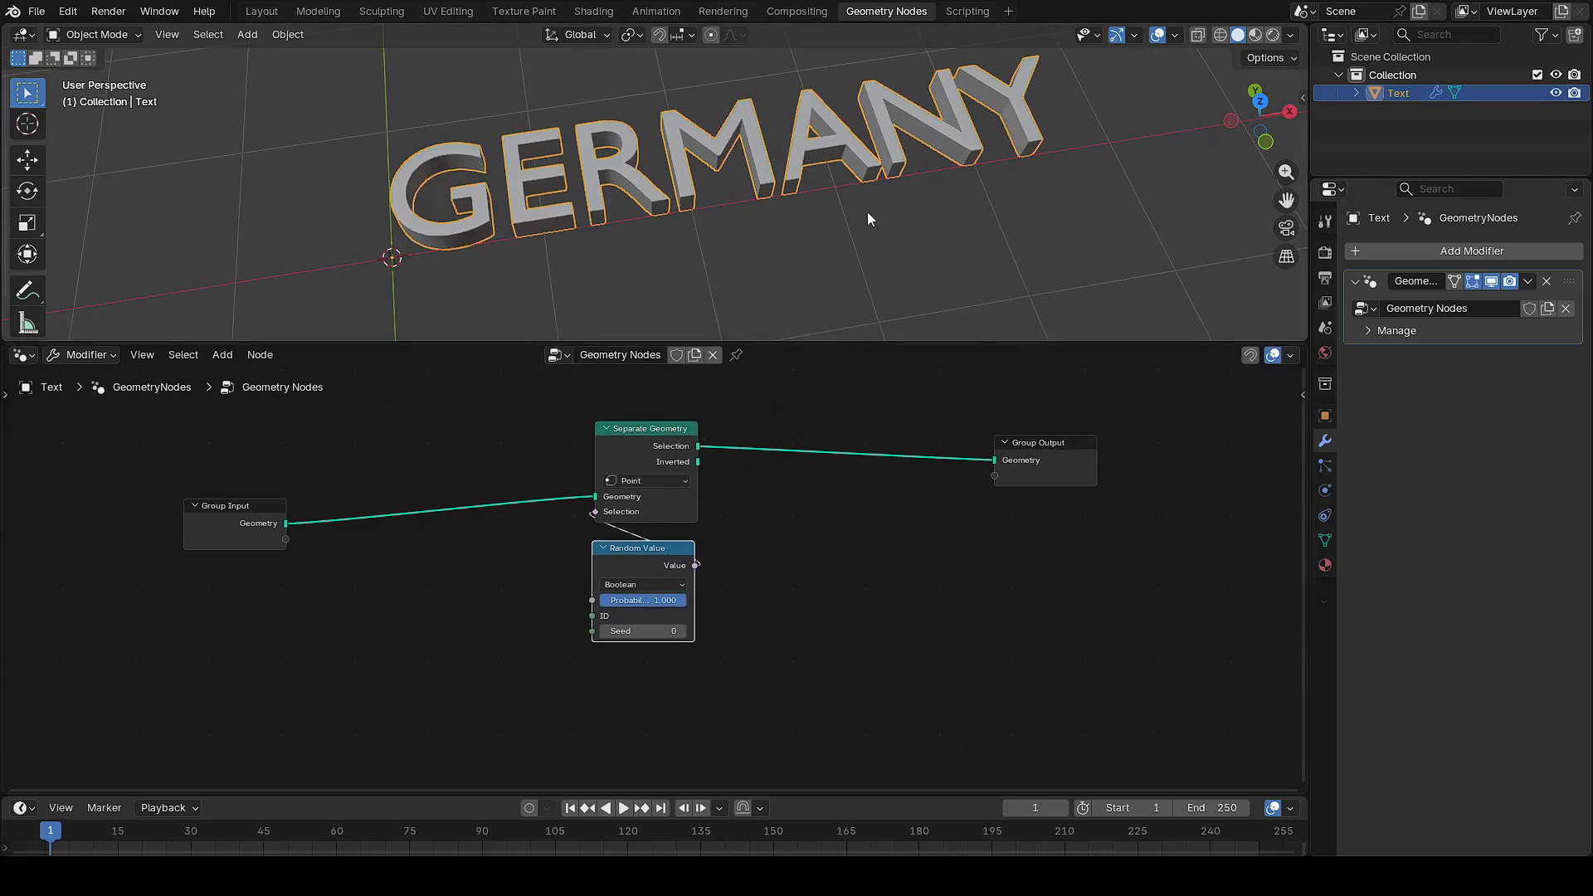
scroll(868, 220, down, 2)
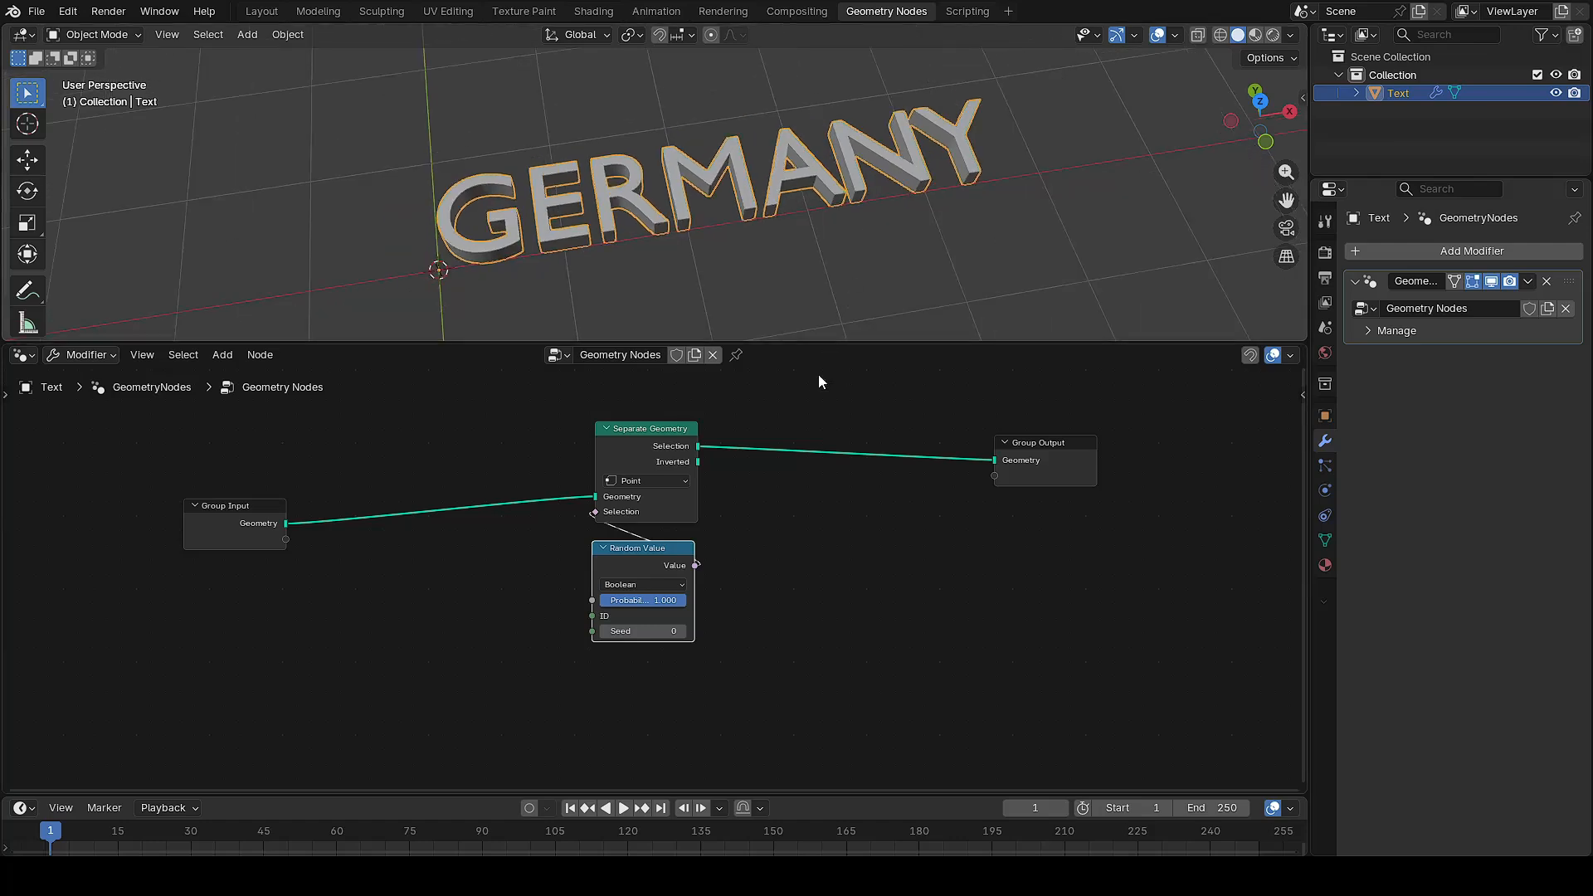
scroll(650, 708, up, 2)
scroll(411, 626, down, 3)
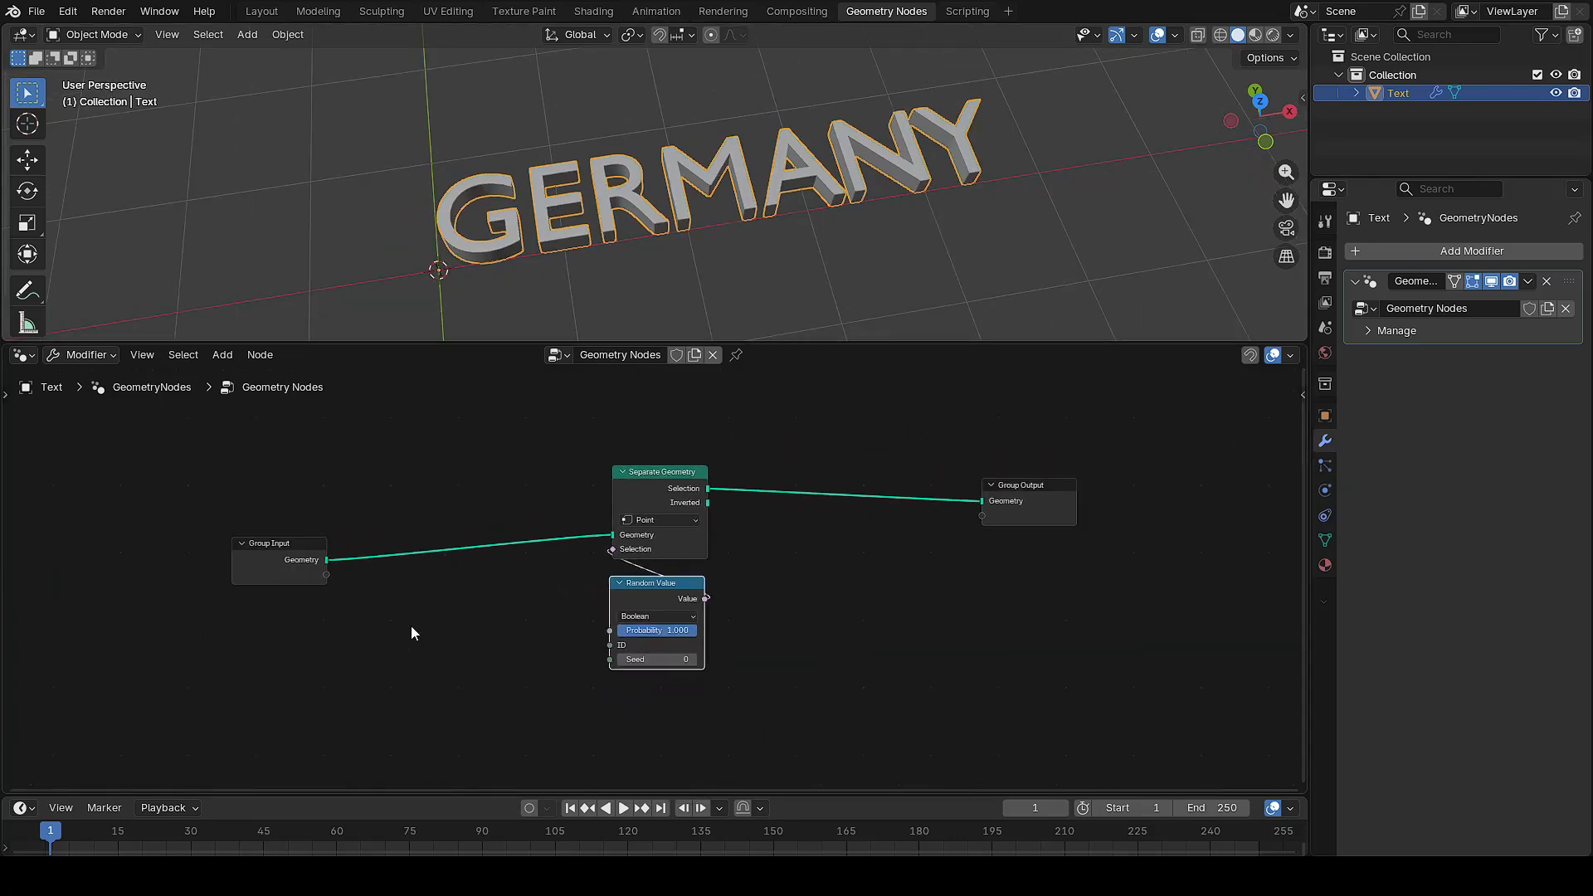
Branch the Group Input geometry into a Distribute Points on Faces node placed below the existing nodes
drag(330, 560, 430, 731)
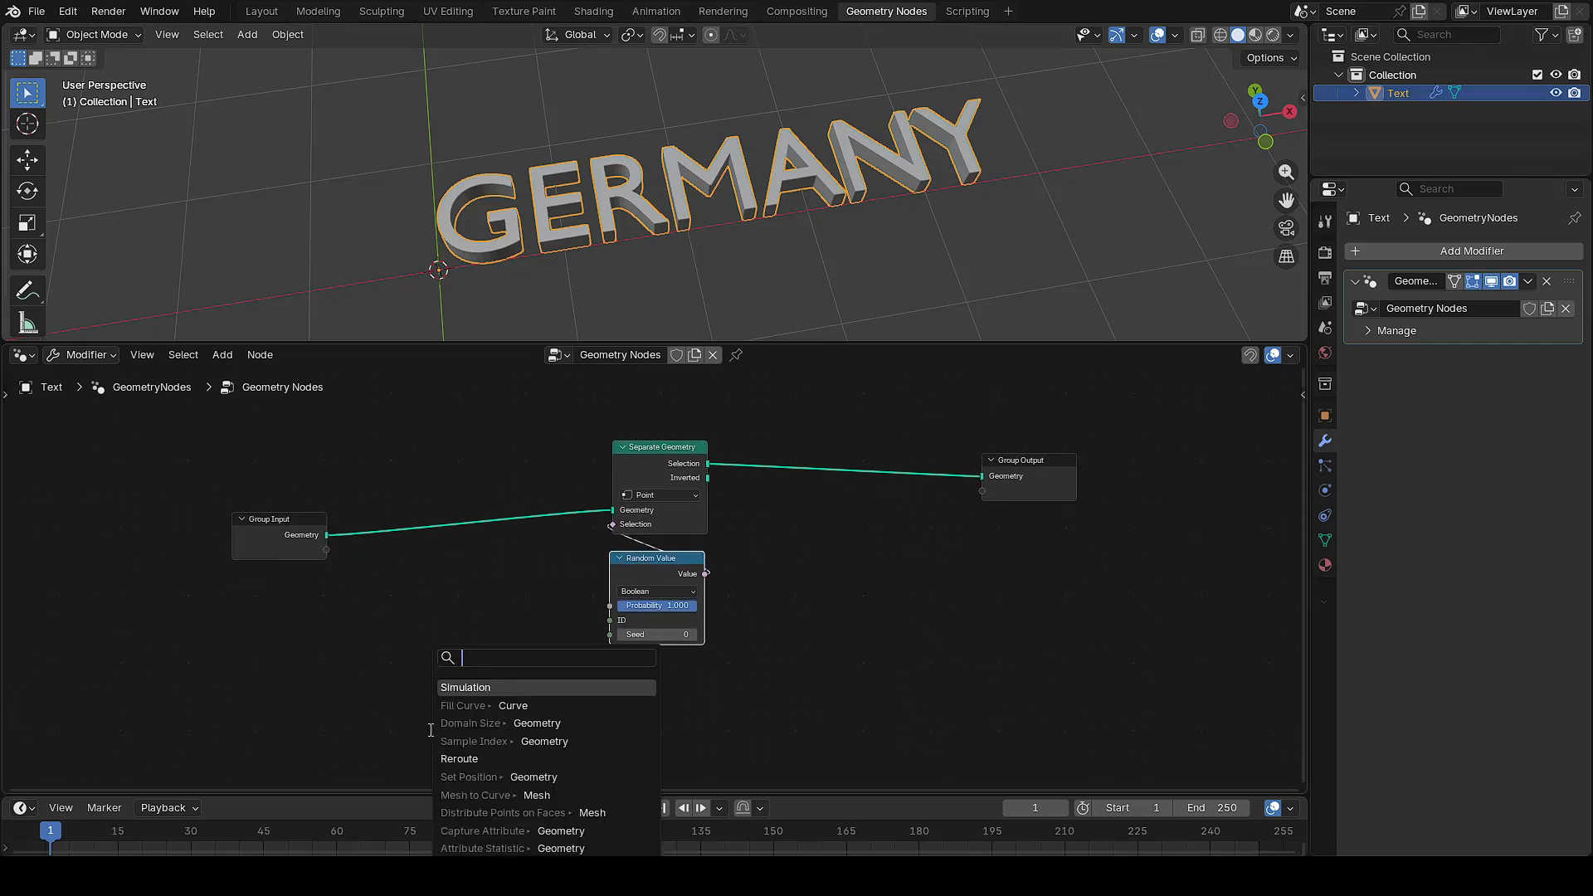
text(distr)
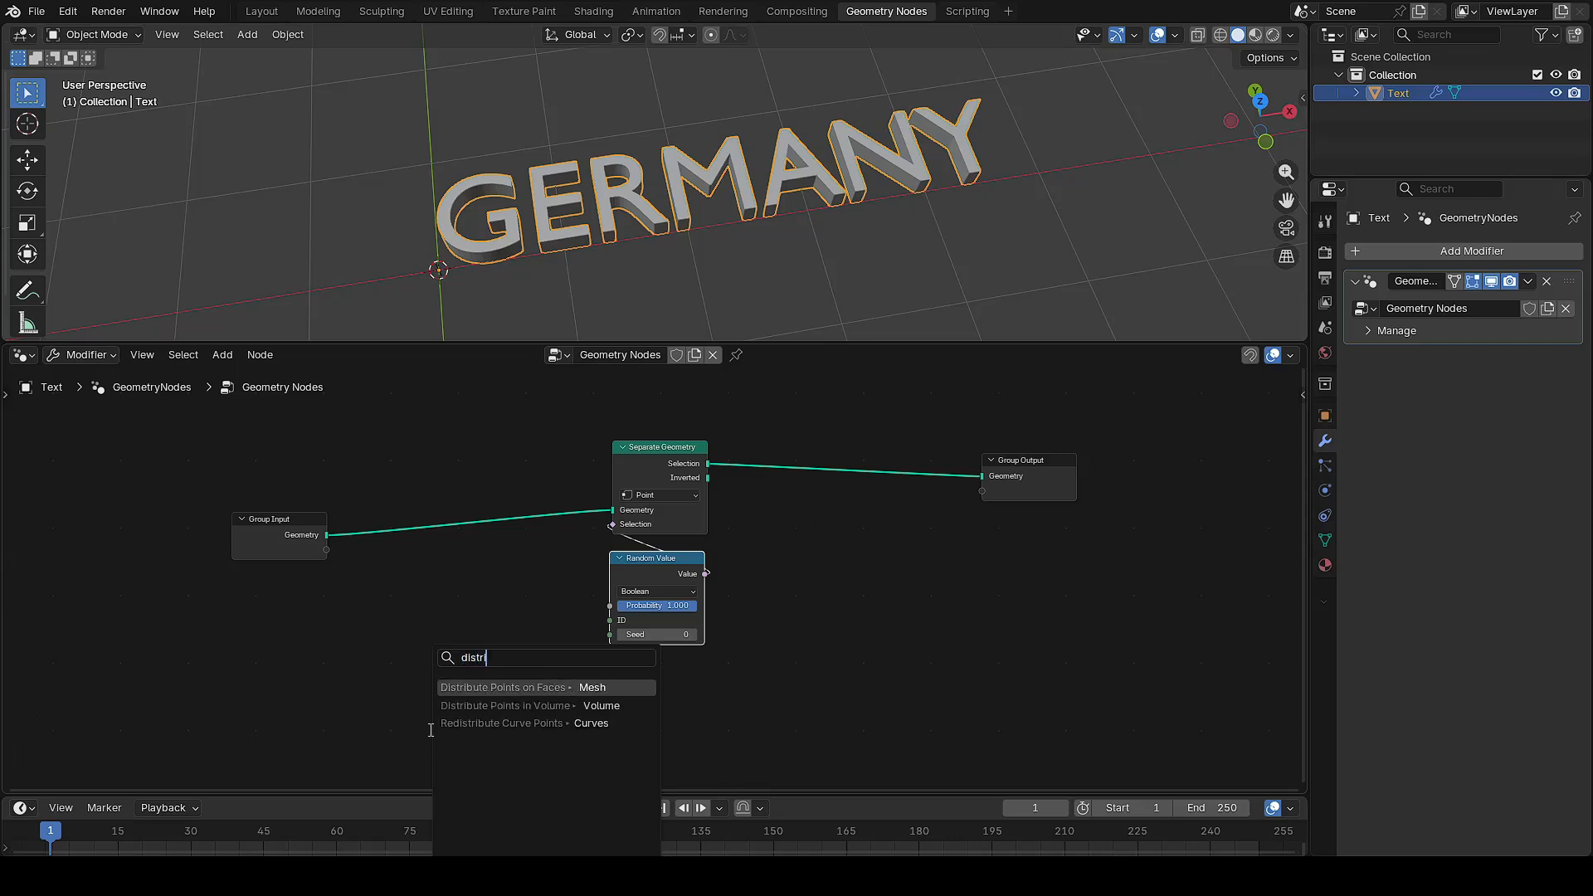
click(515, 689)
click(549, 693)
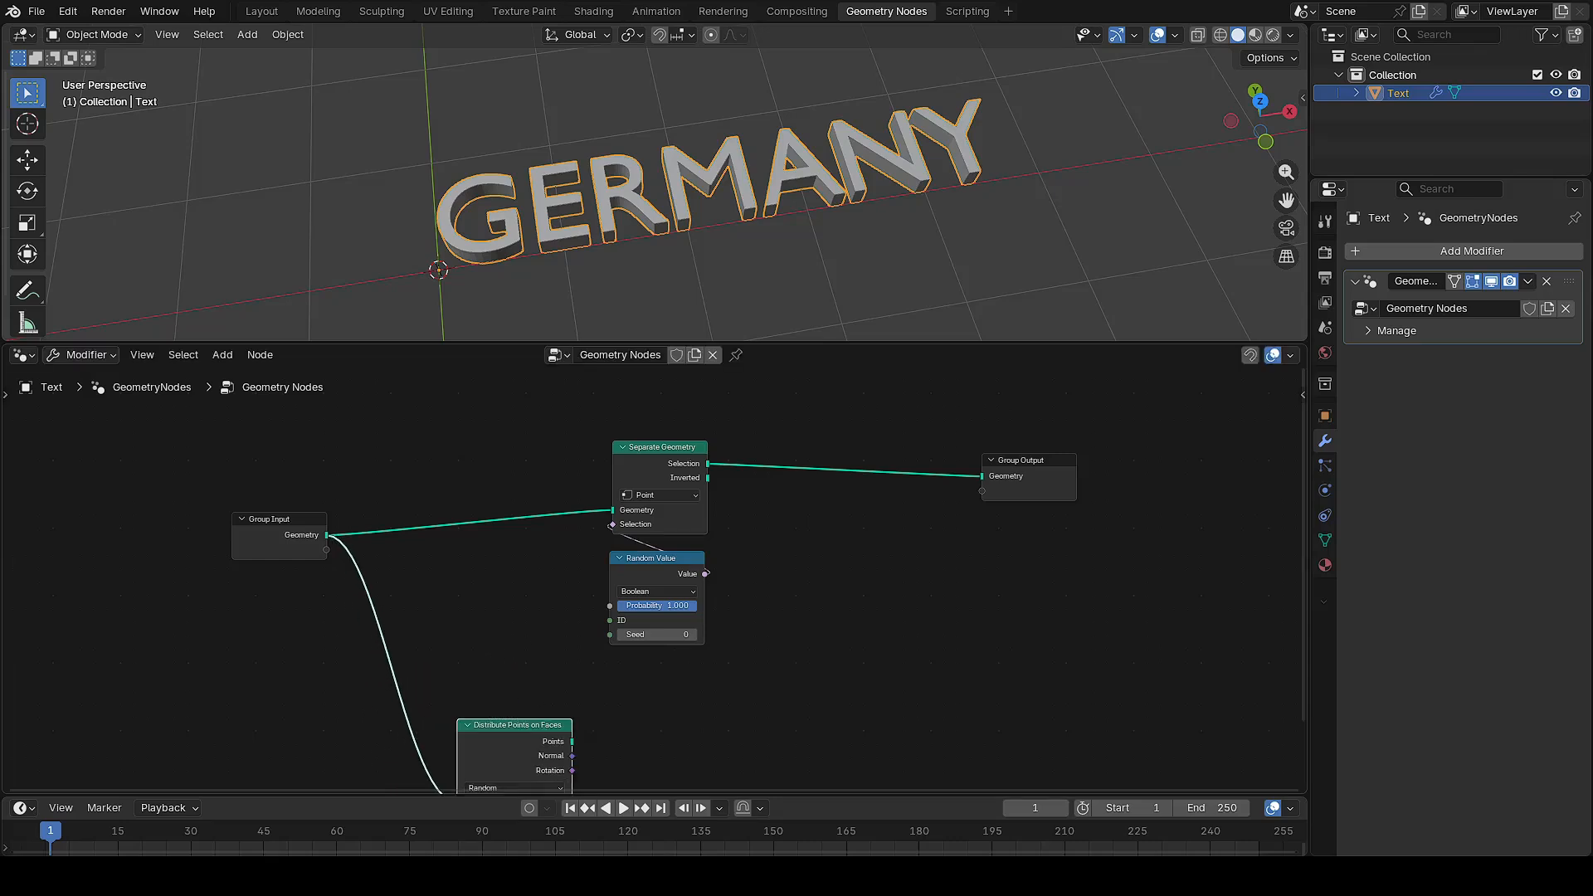
middle_drag(697, 708, 699, 532)
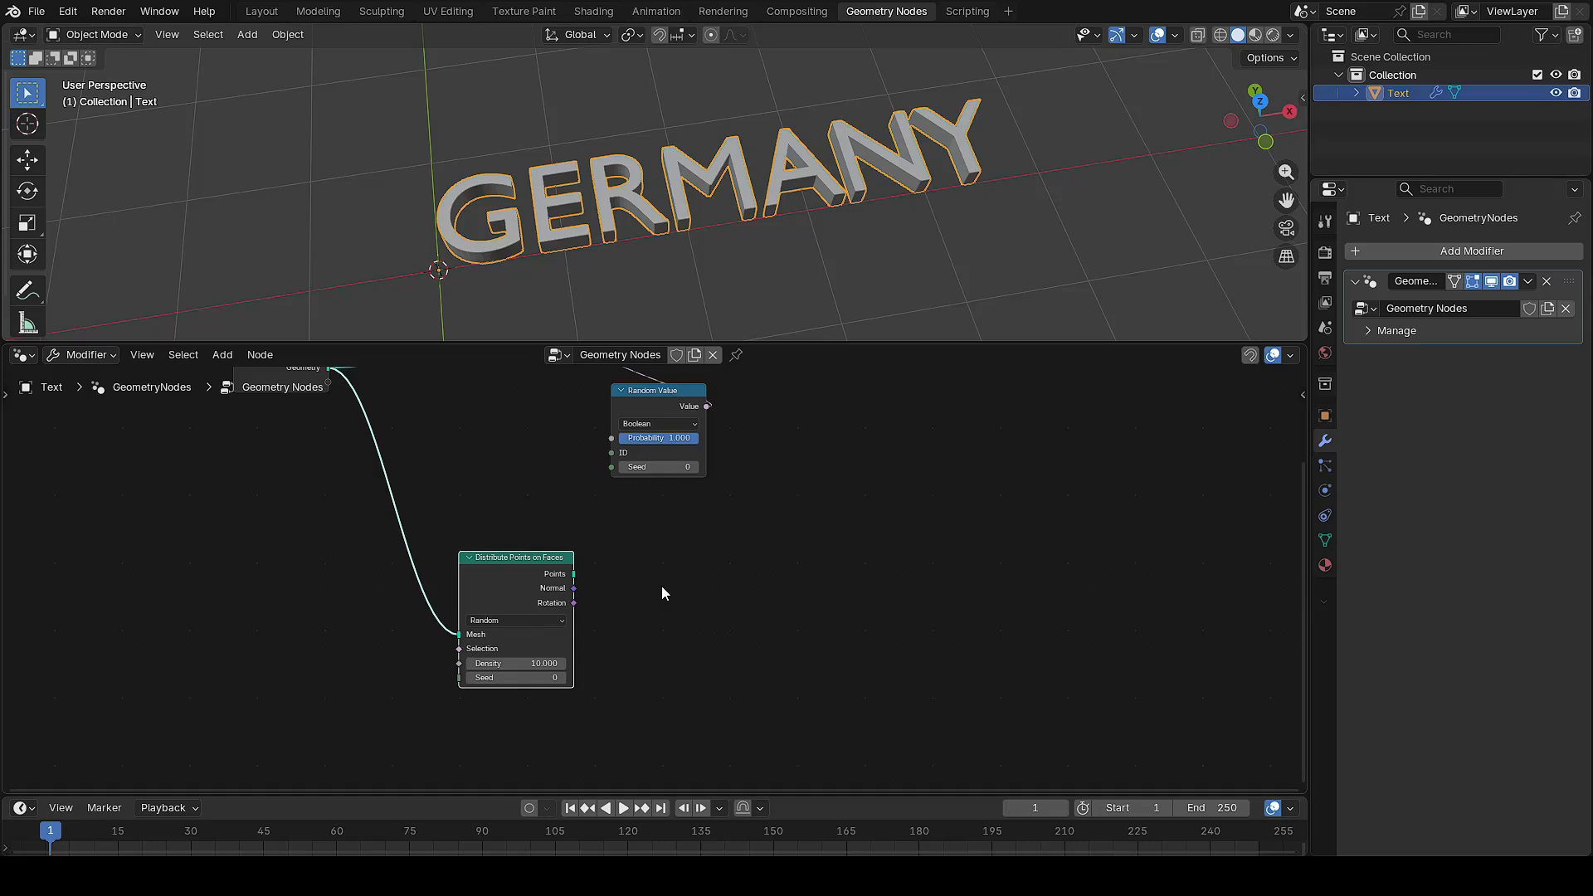
Preview the distributed points from the top through a Viewer node placed well away from Distribute Points on Faces
ctrl+shift+click(501, 593)
drag(693, 514, 1021, 590)
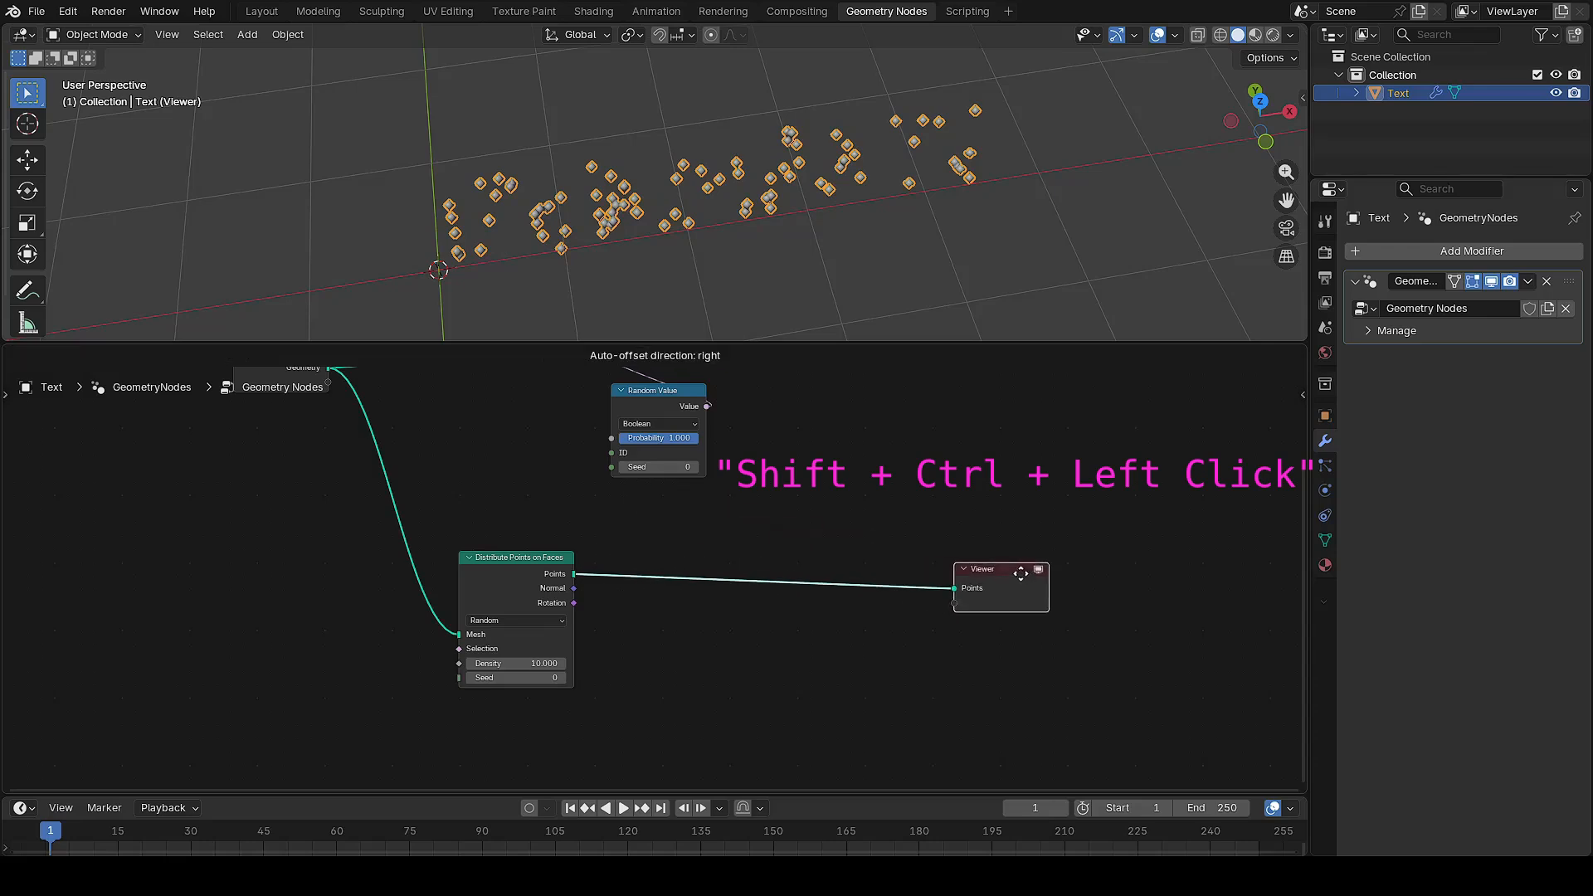
key(KP_7)
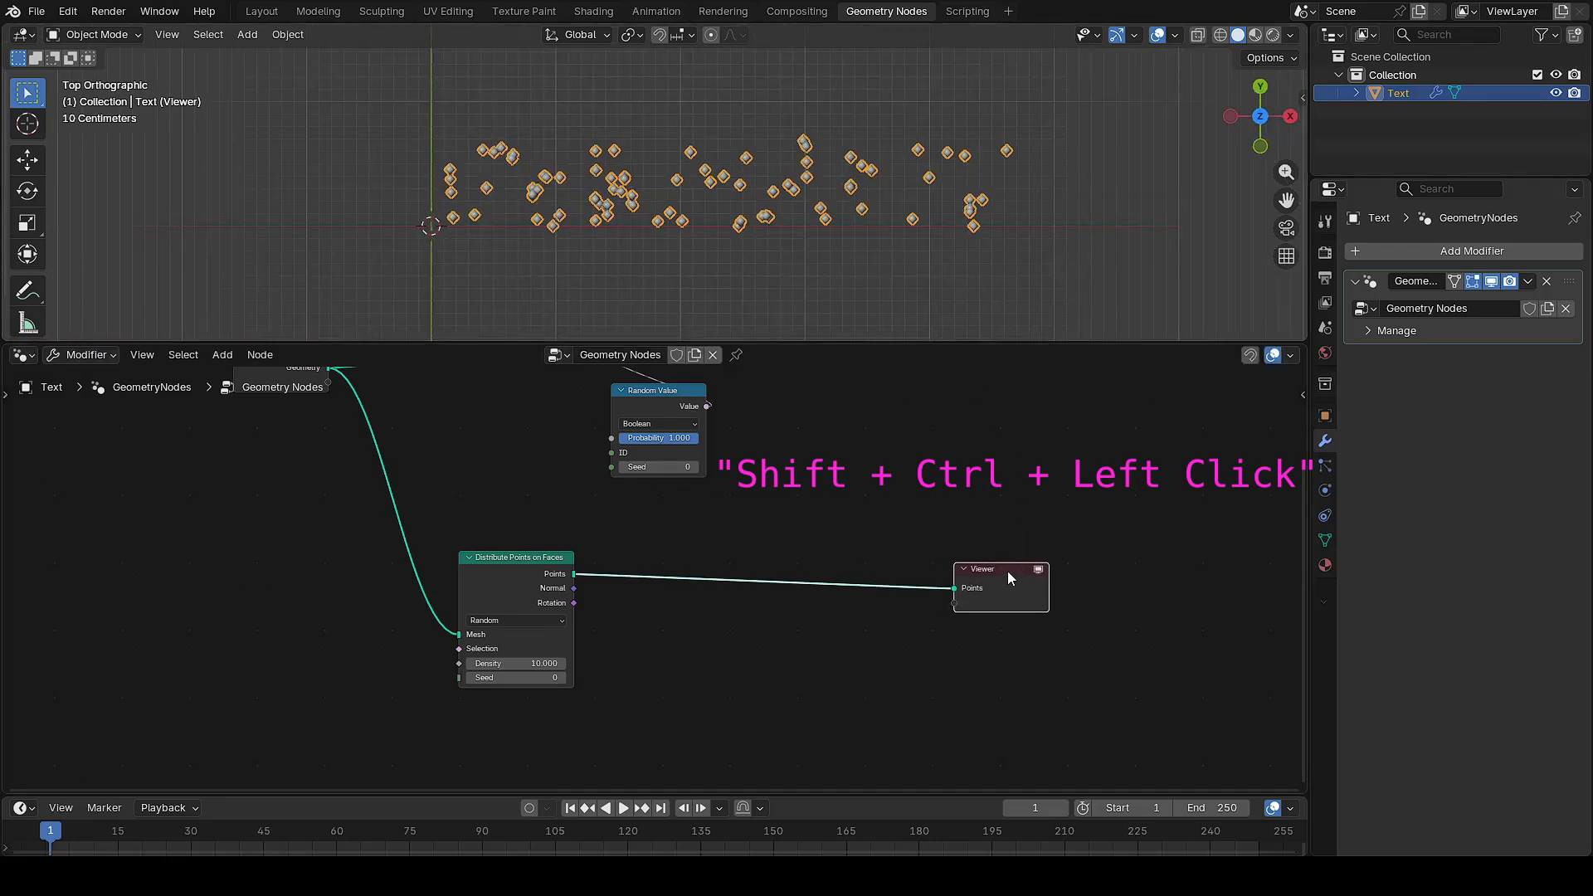
drag(1008, 571, 1053, 554)
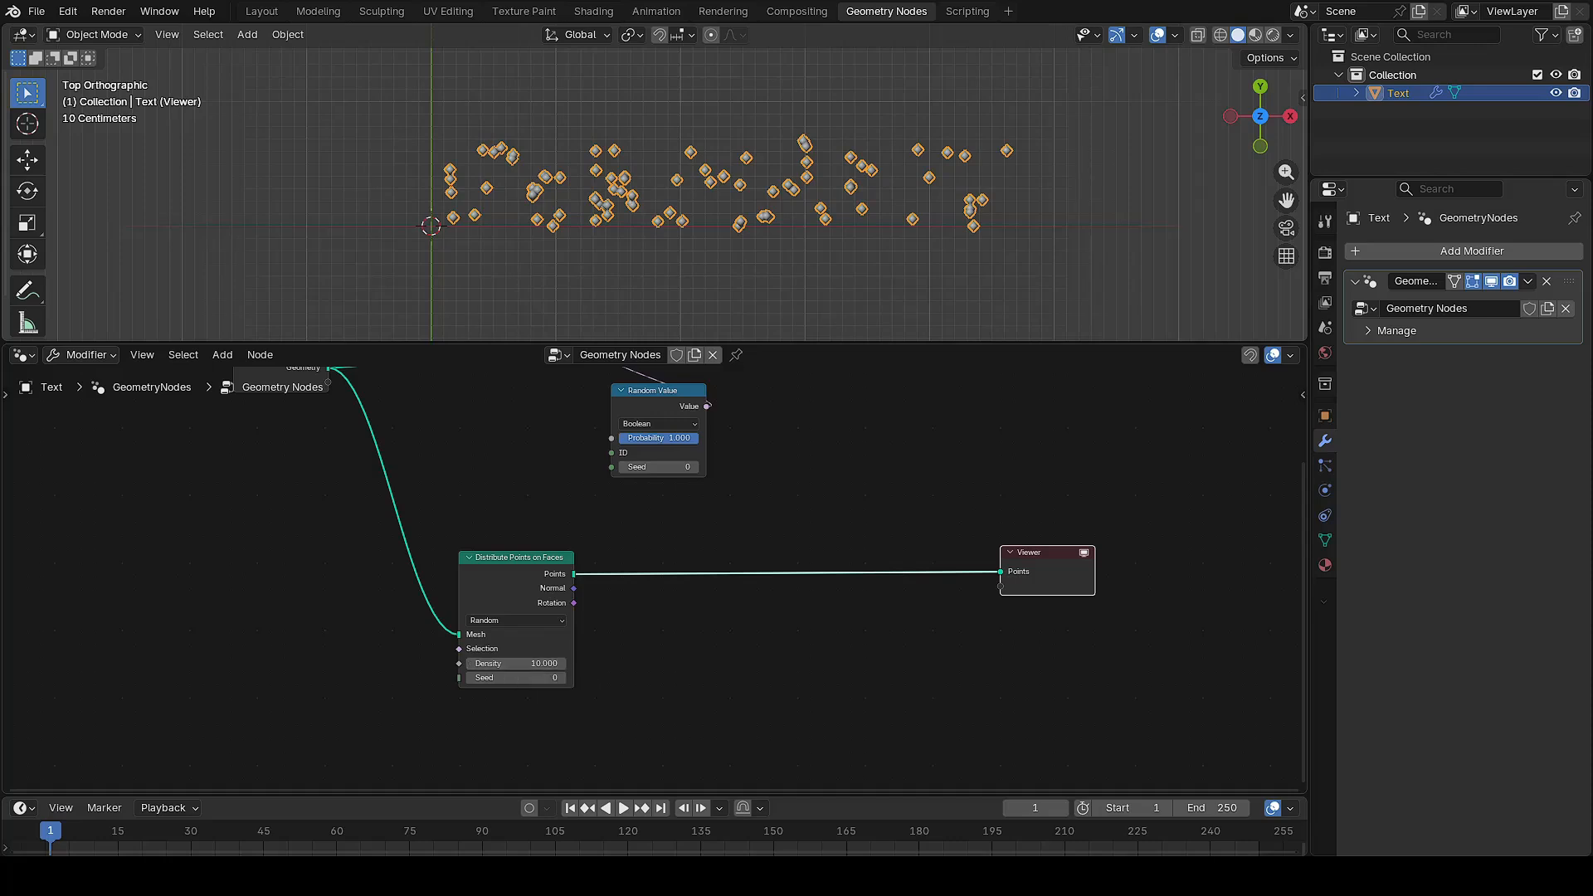
Try a density of 400 on the Distribute Points on Faces node
click(553, 663)
text(400)
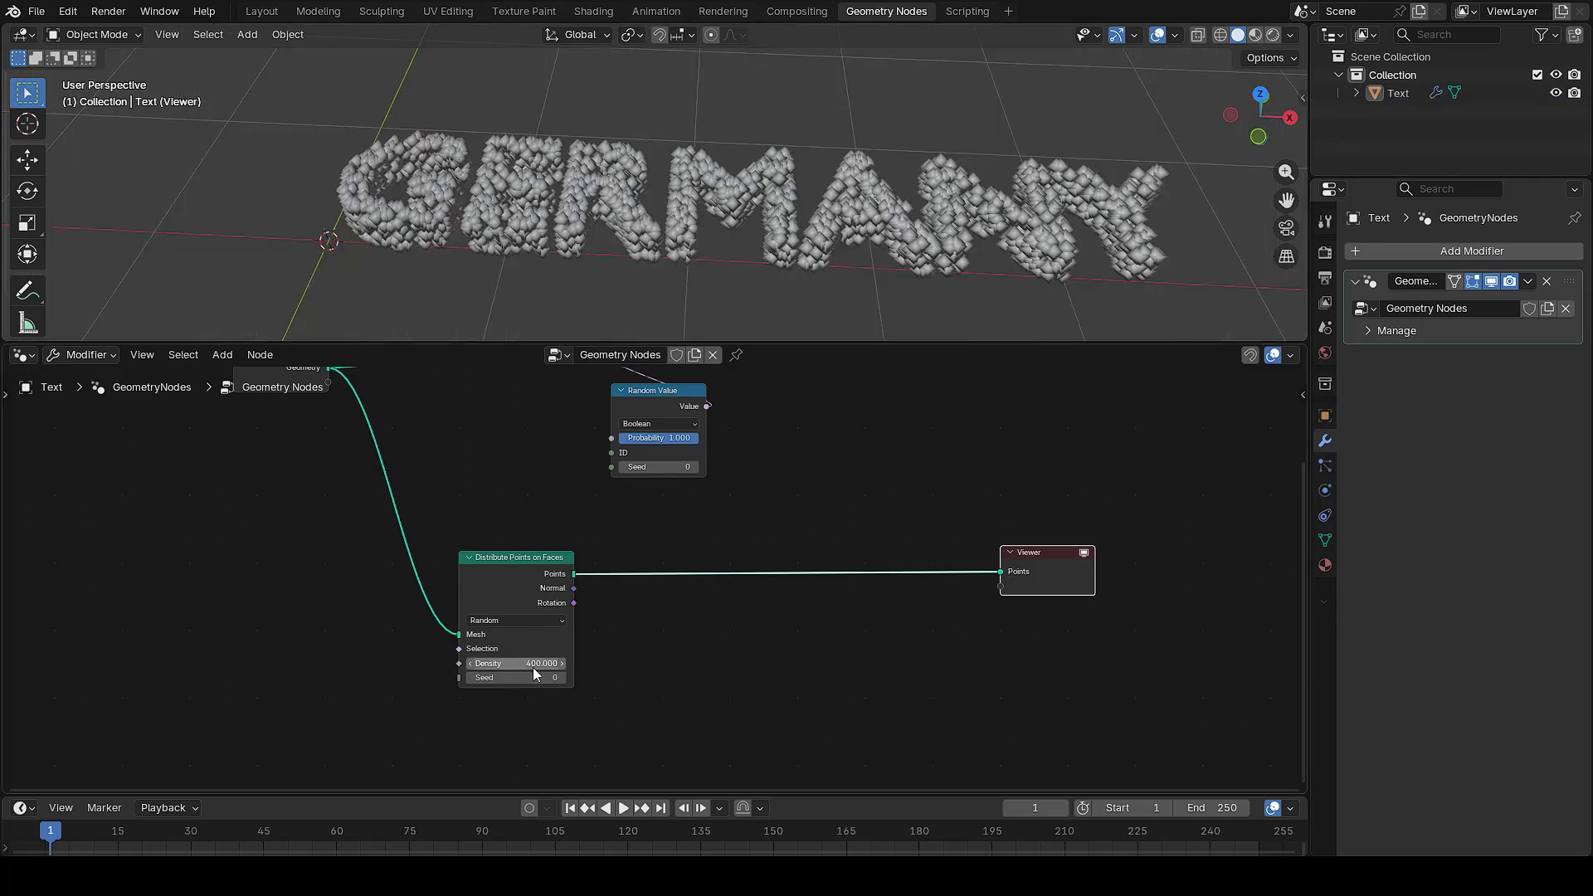
Set the Distribute Points on Faces density to 200 and check the point coverage of the letters
scroll(527, 667, up, 3)
middle_drag(625, 673, 725, 640)
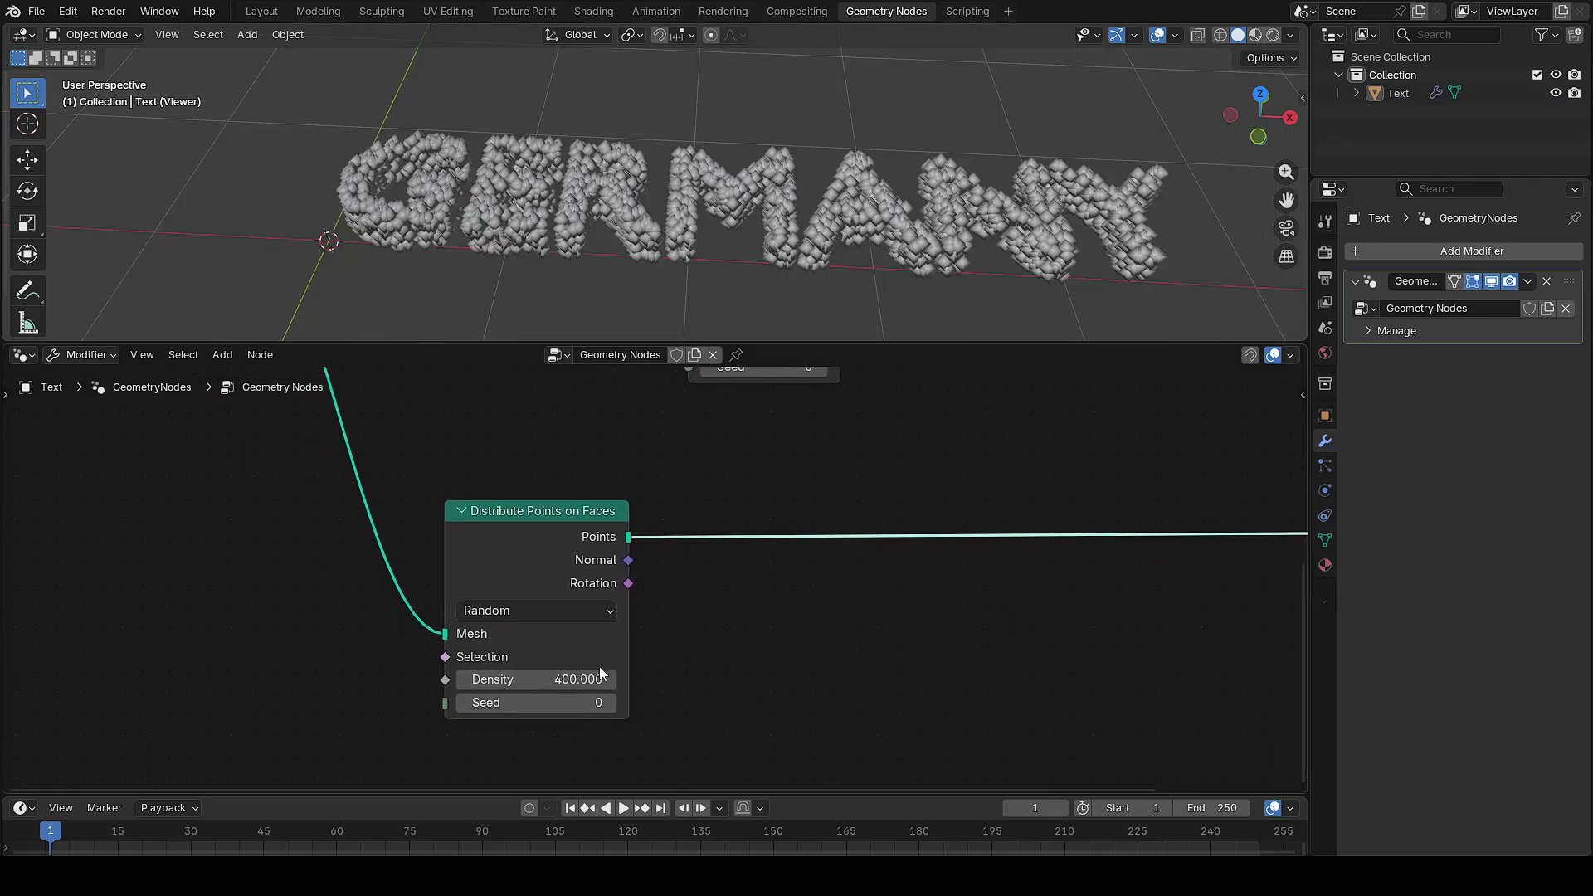
click(526, 685)
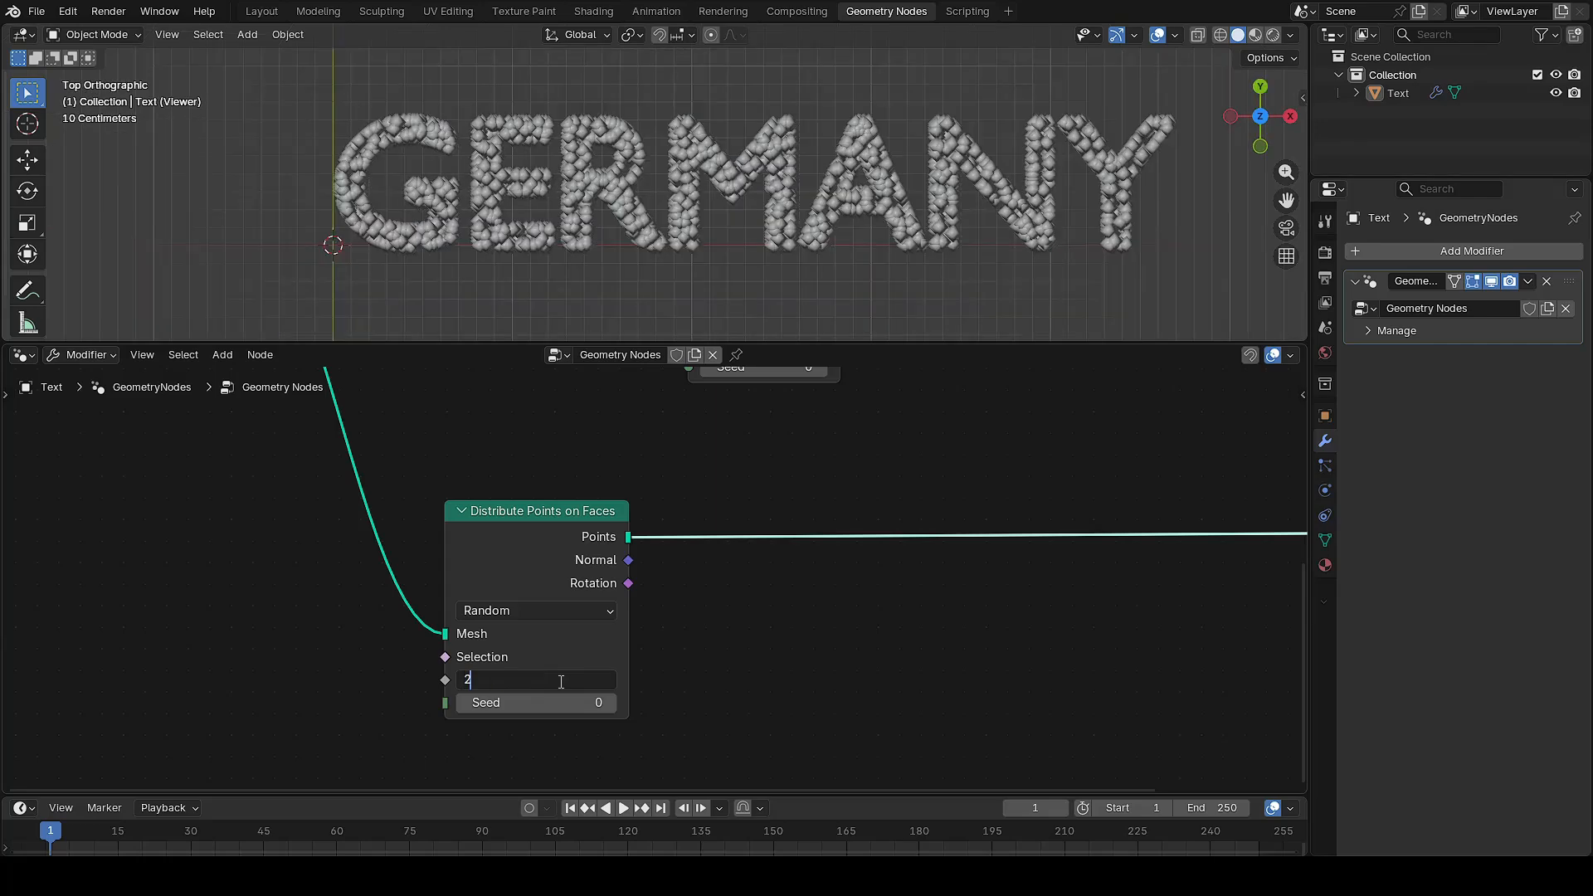
text(200)
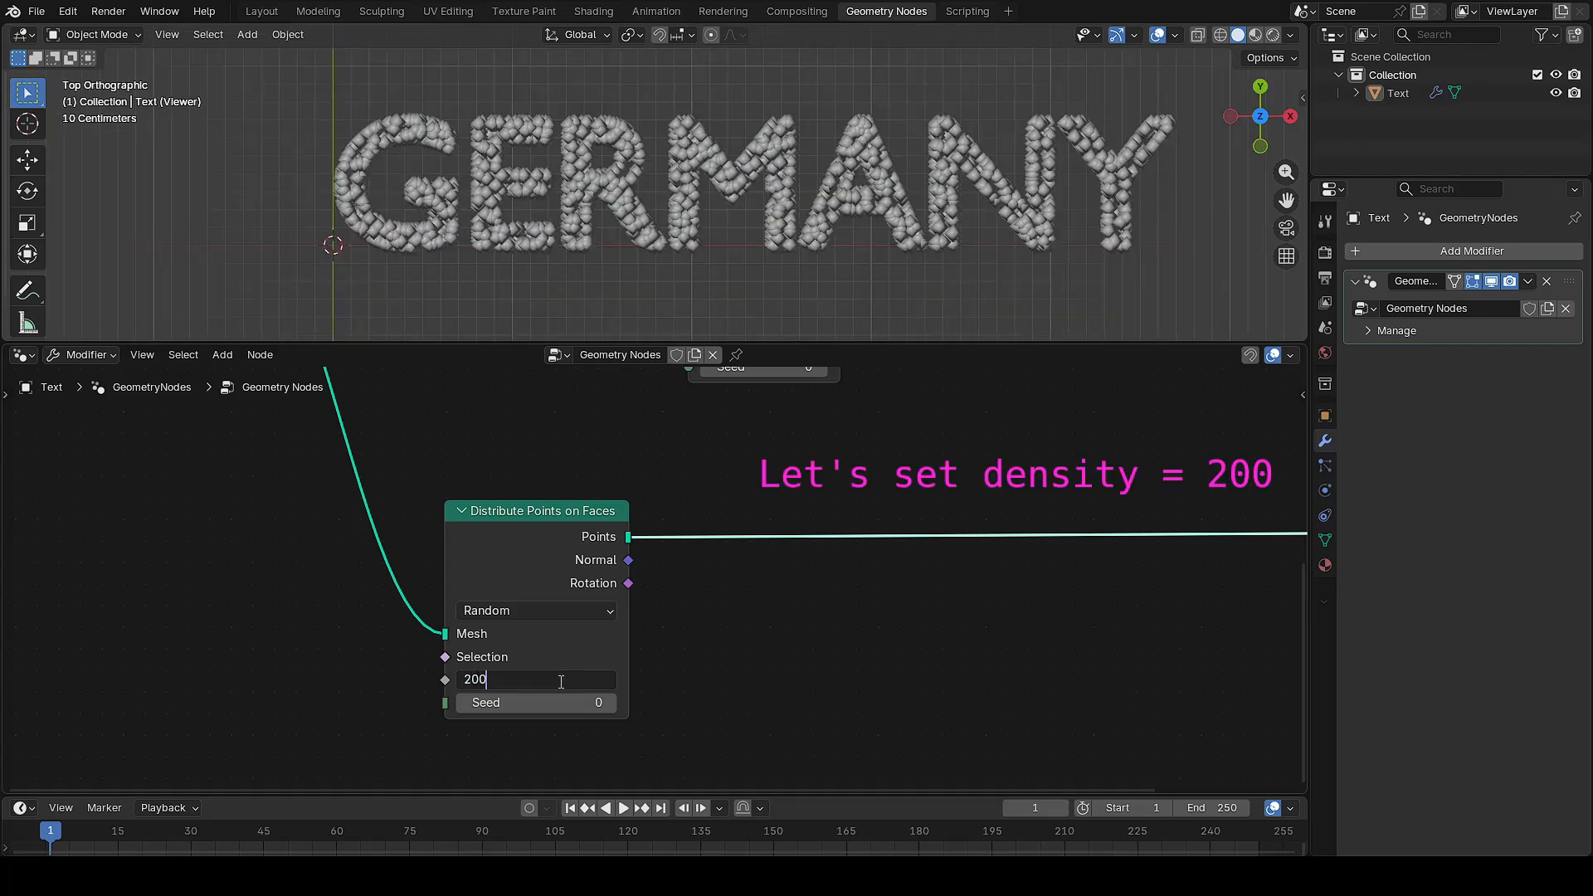
key(Return)
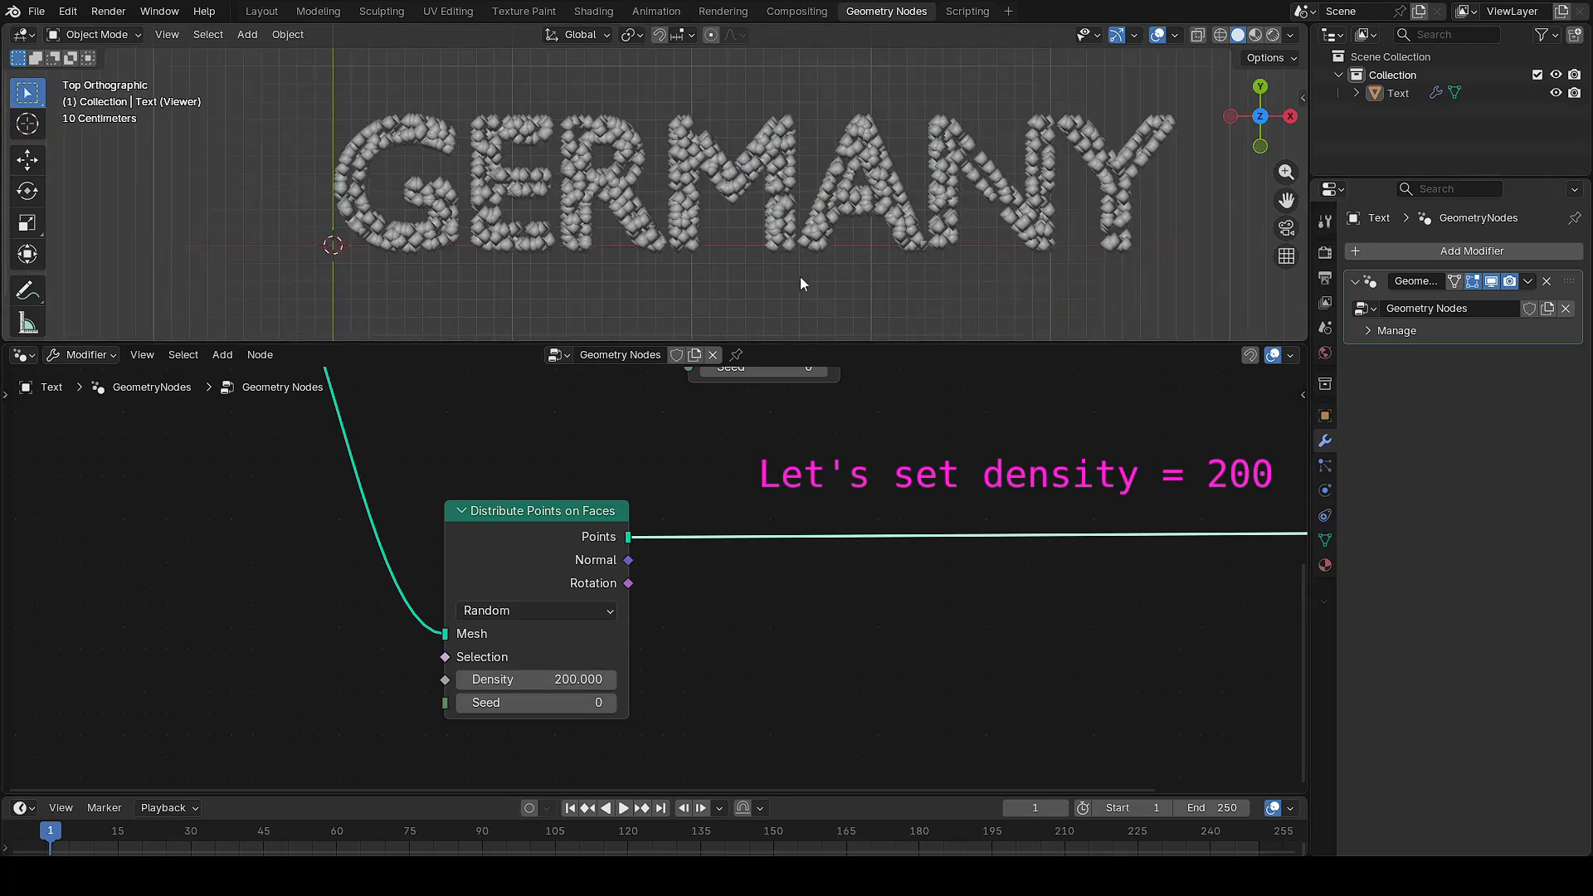
middle_drag(800, 276, 789, 238)
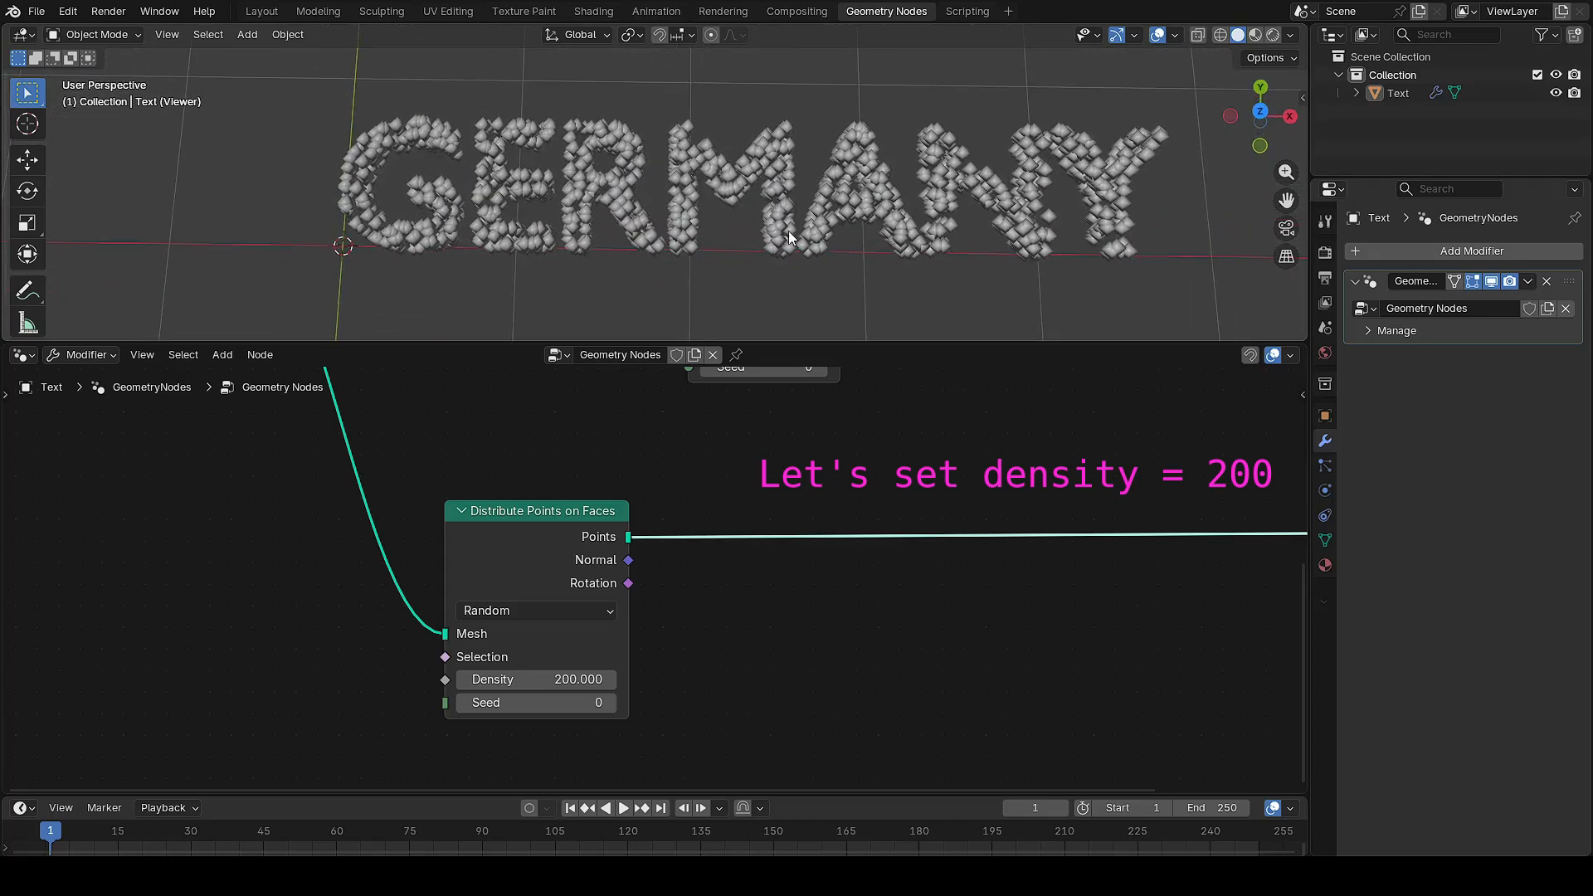
key(KP_7)
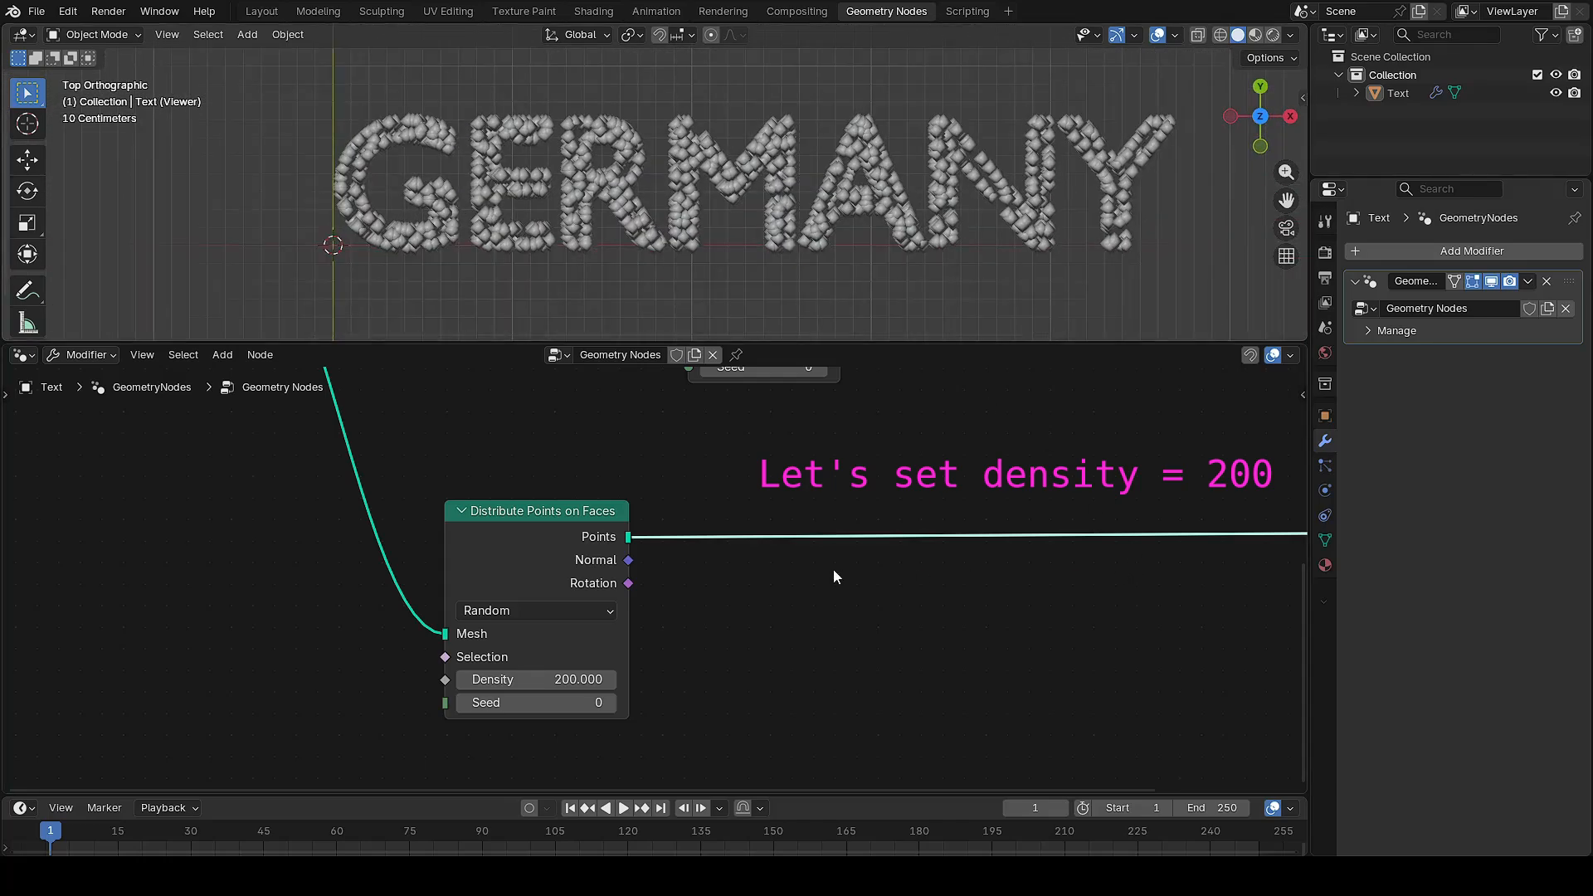
middle_drag(895, 590, 740, 597)
scroll(740, 598, down, 4)
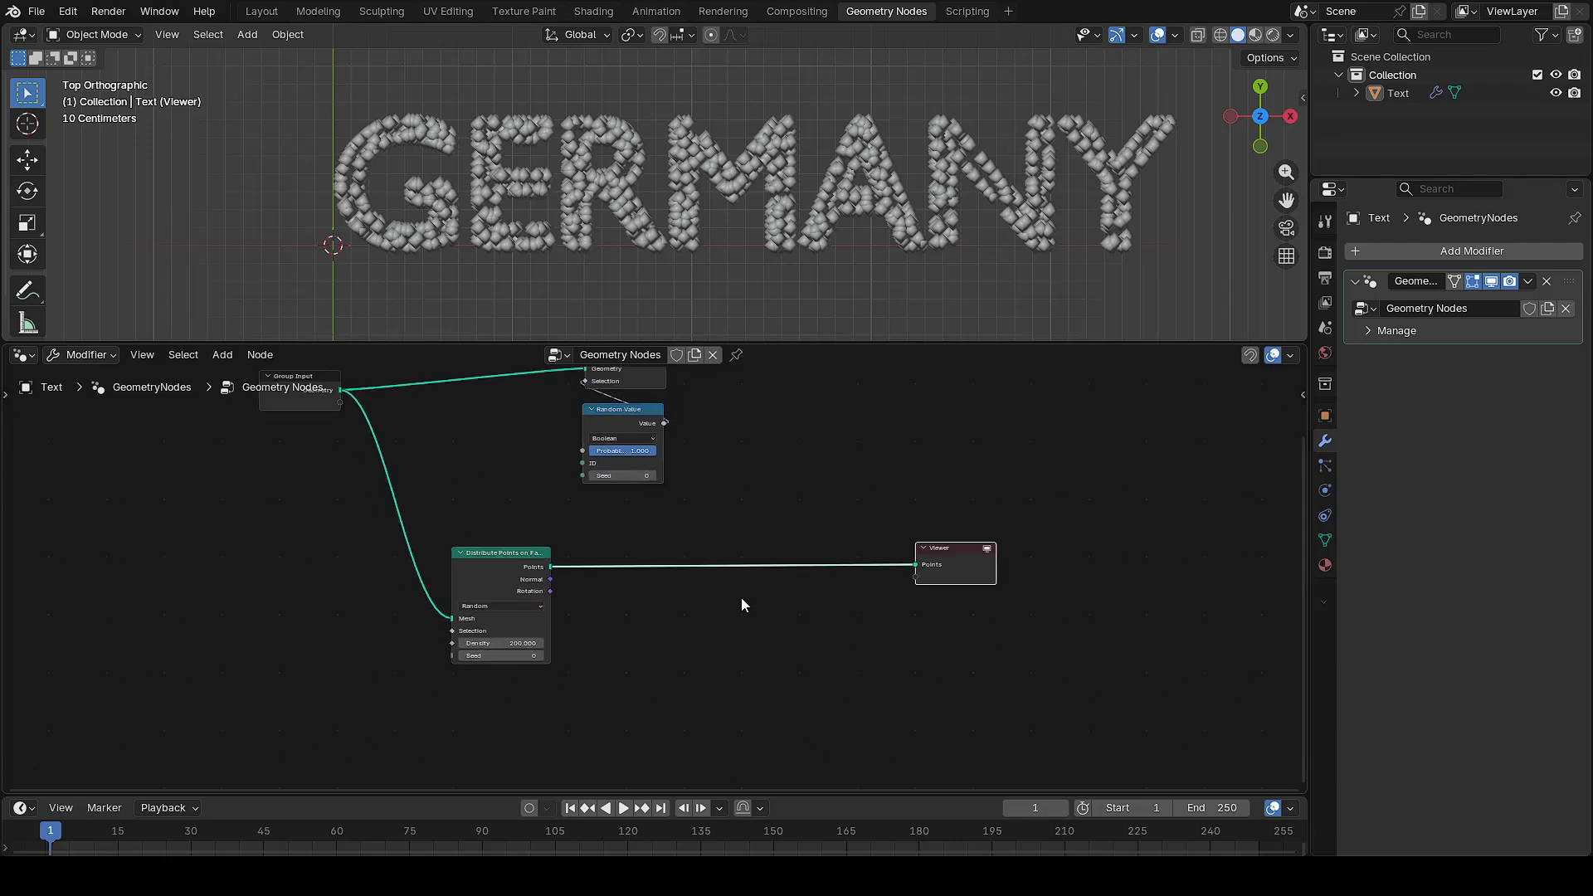
Insert a Set Position node on the link between Distribute Points on Faces and the Viewer, placed close to the Viewer
click(733, 591)
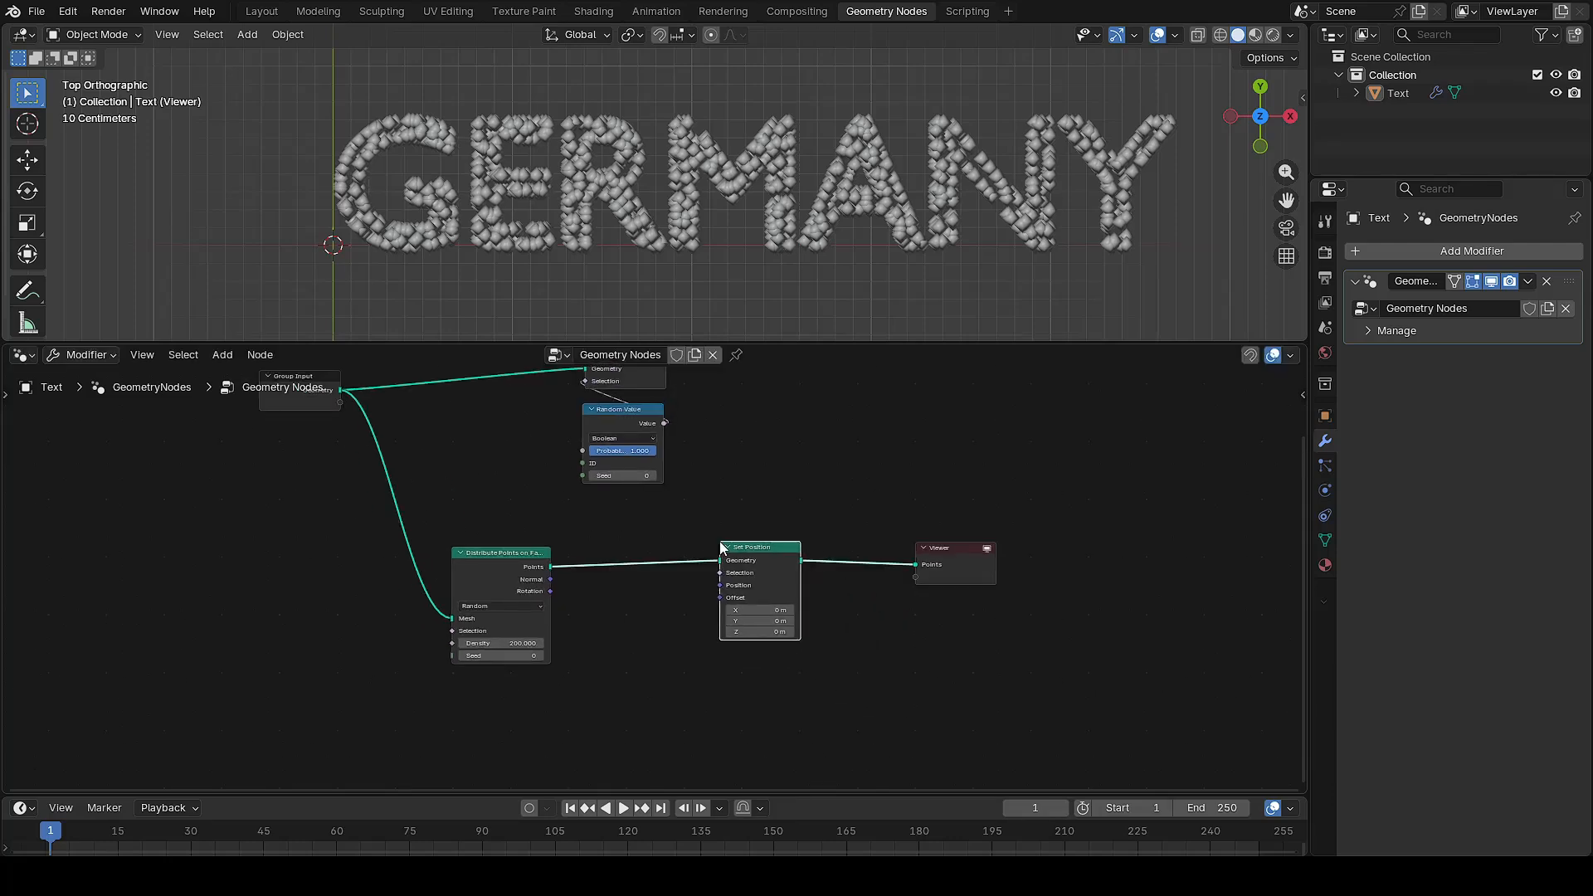
mouse_move(782, 572)
drag(786, 549, 847, 552)
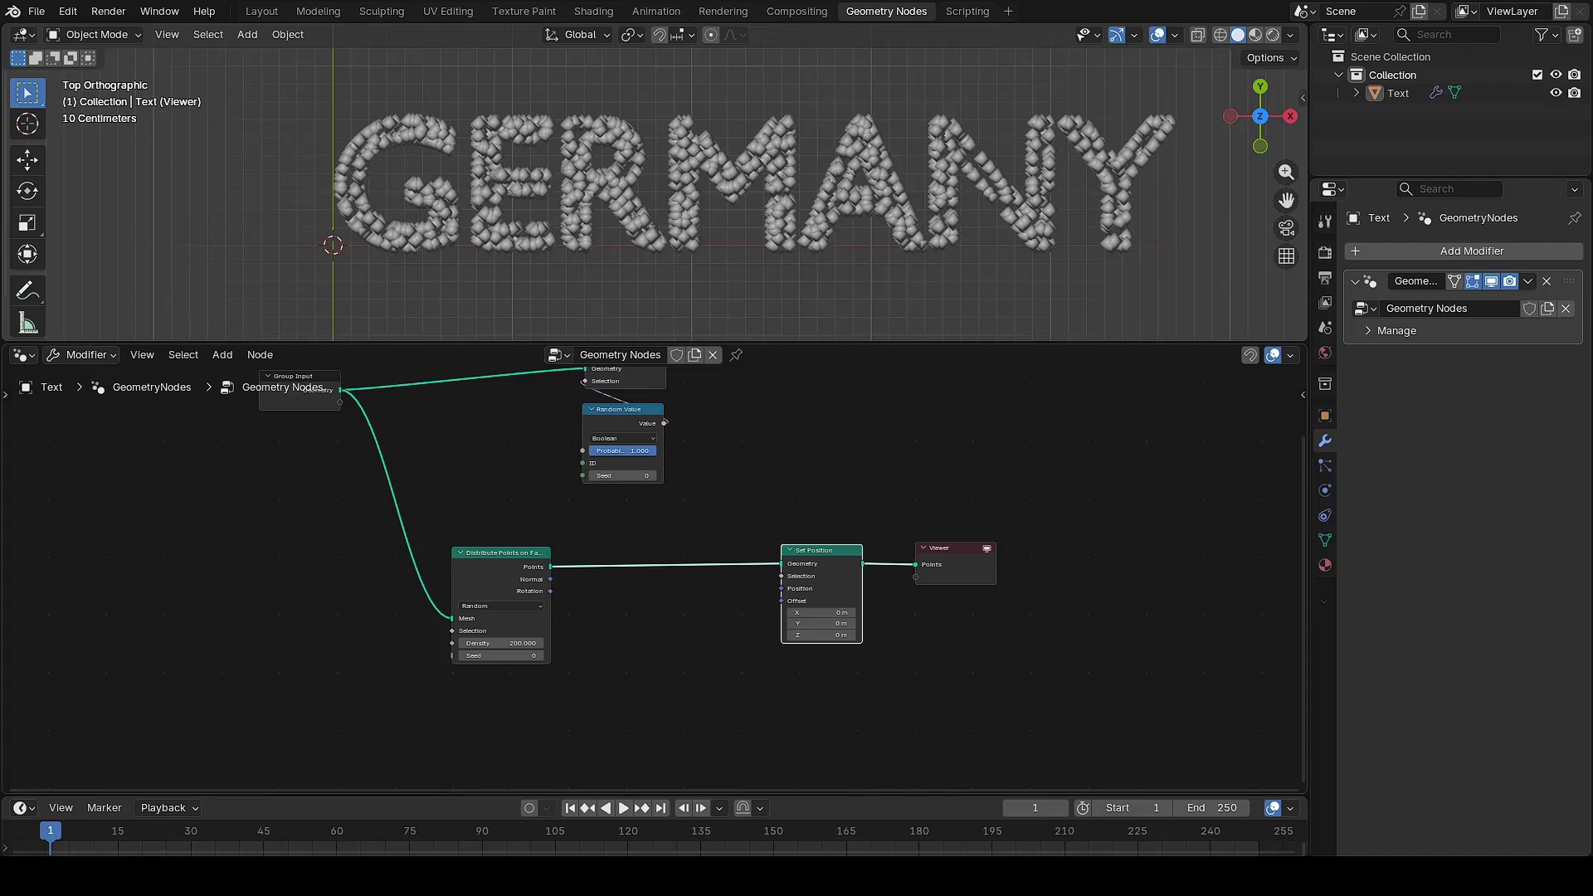
Add a Noise Texture below Set Position and connect its Color output to the Set Position Offset
drag(781, 600, 708, 681)
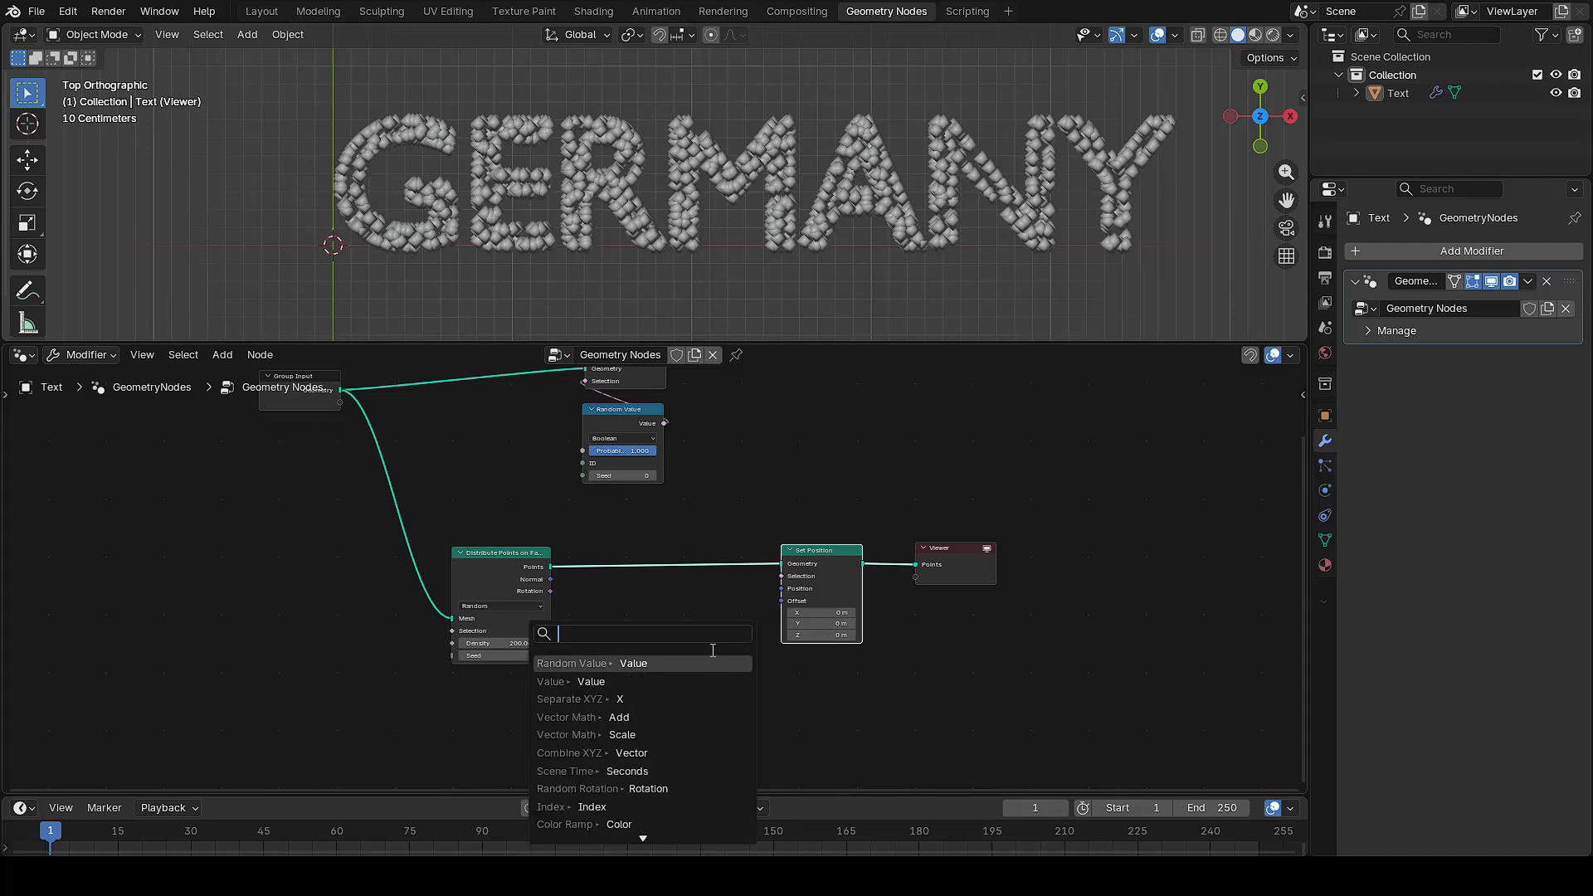
text(noise)
key(Return)
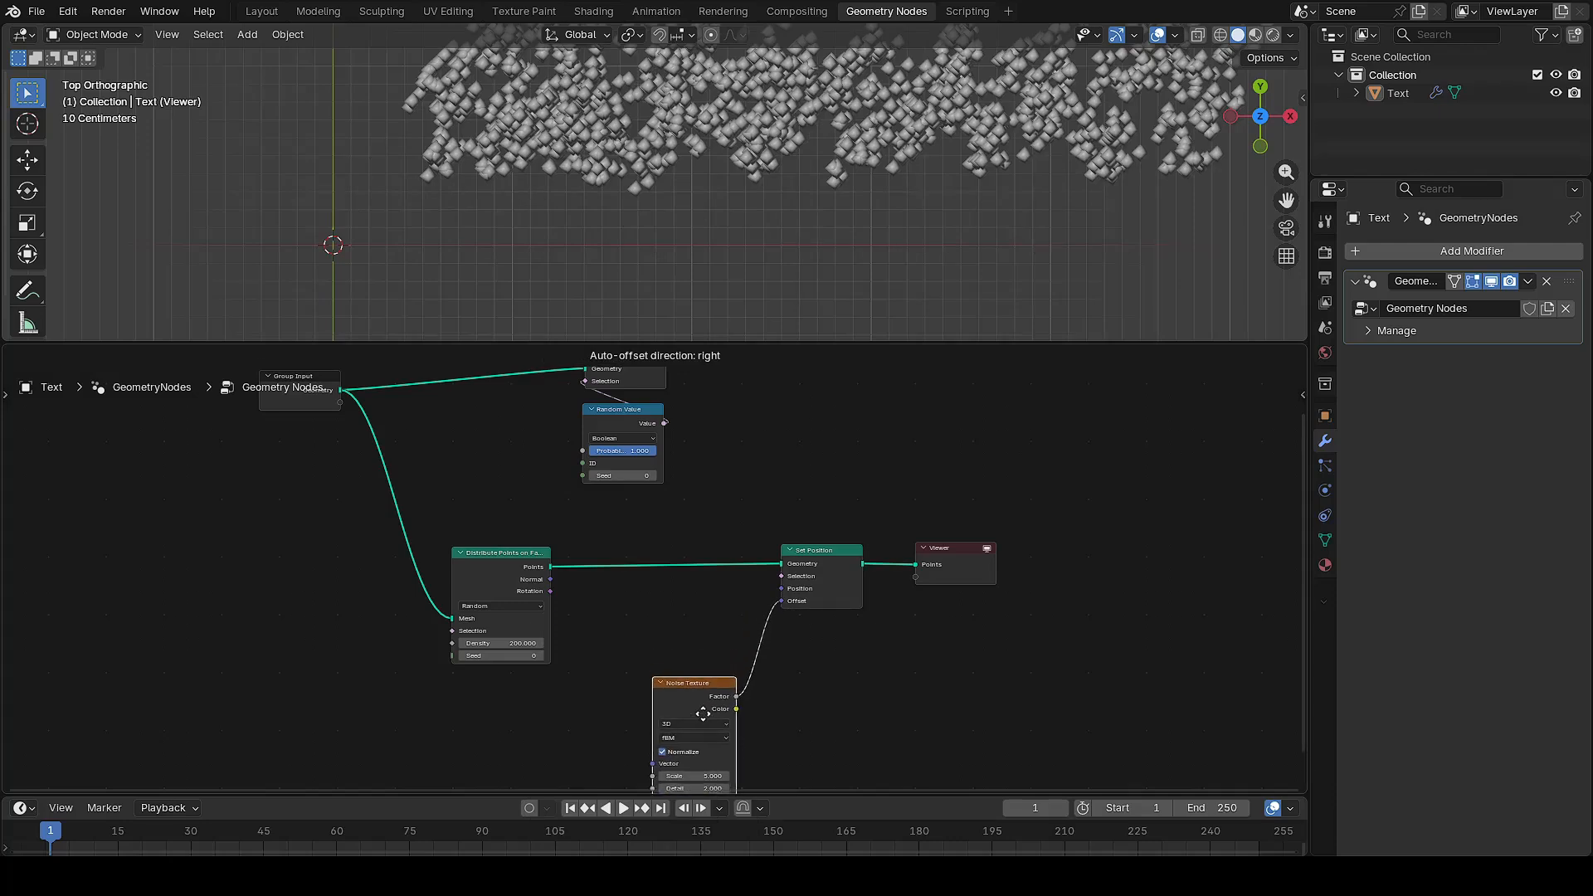
click(704, 726)
scroll(748, 255, down, 3)
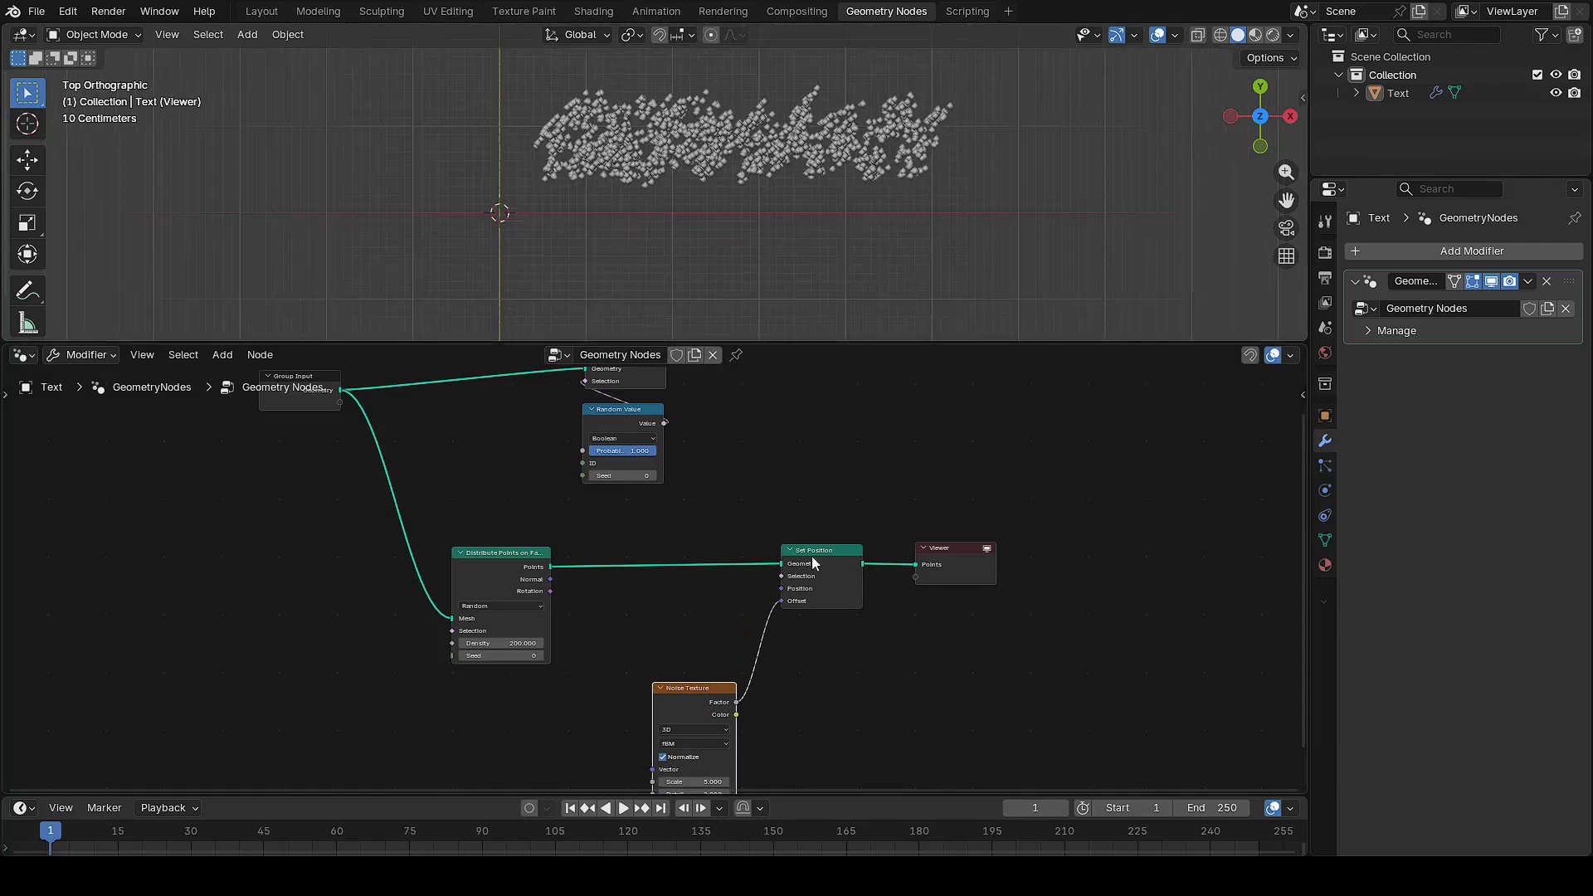
middle_drag(808, 733, 846, 542)
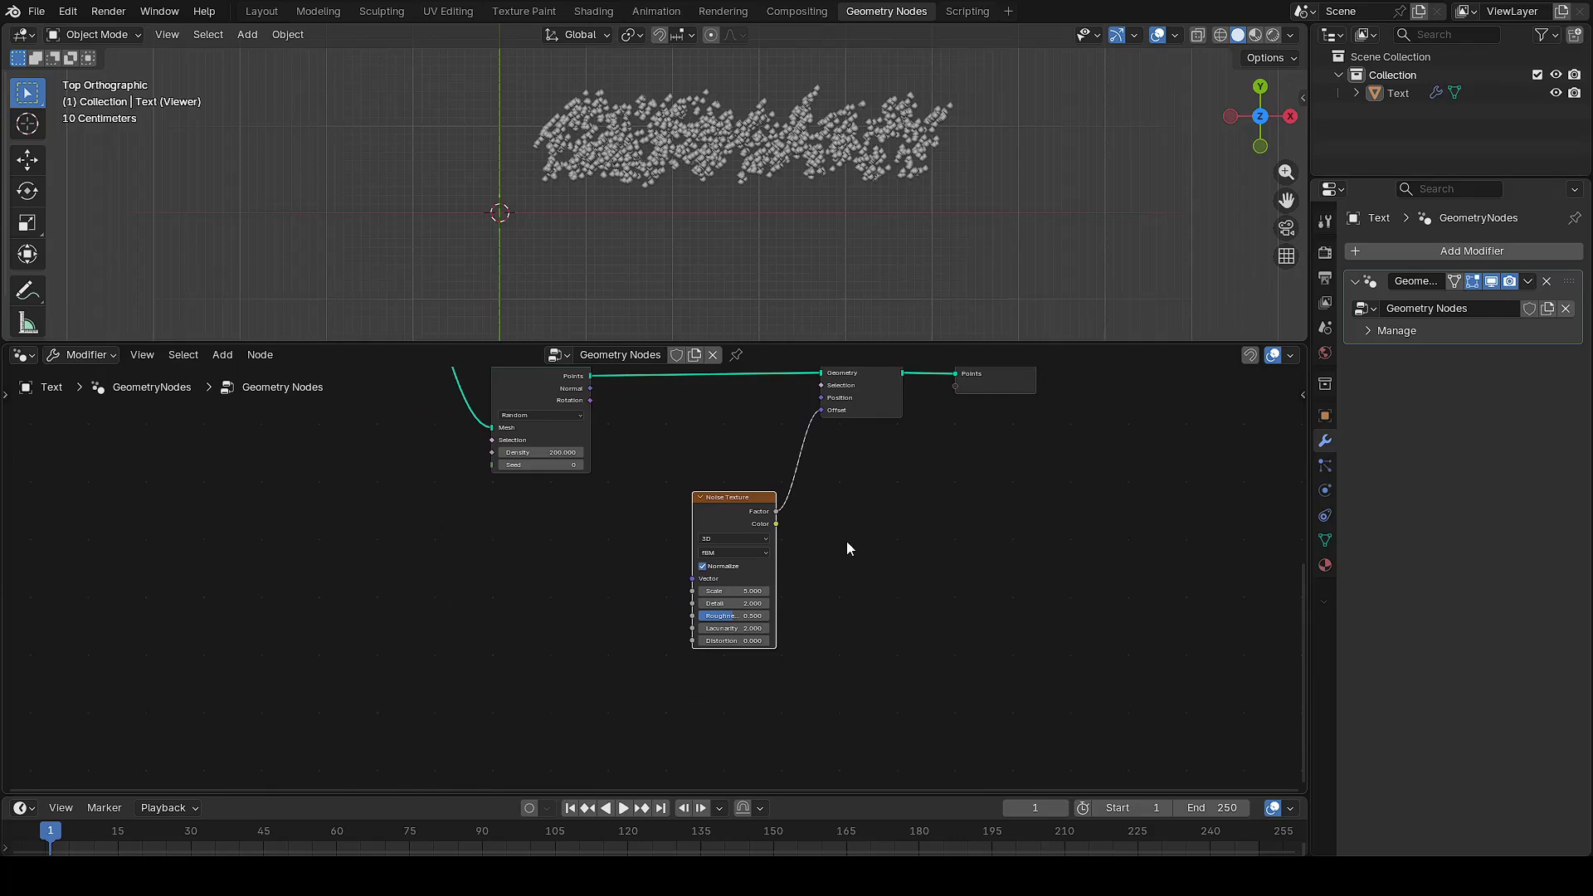
scroll(847, 547, up, 2)
drag(610, 770, 740, 540)
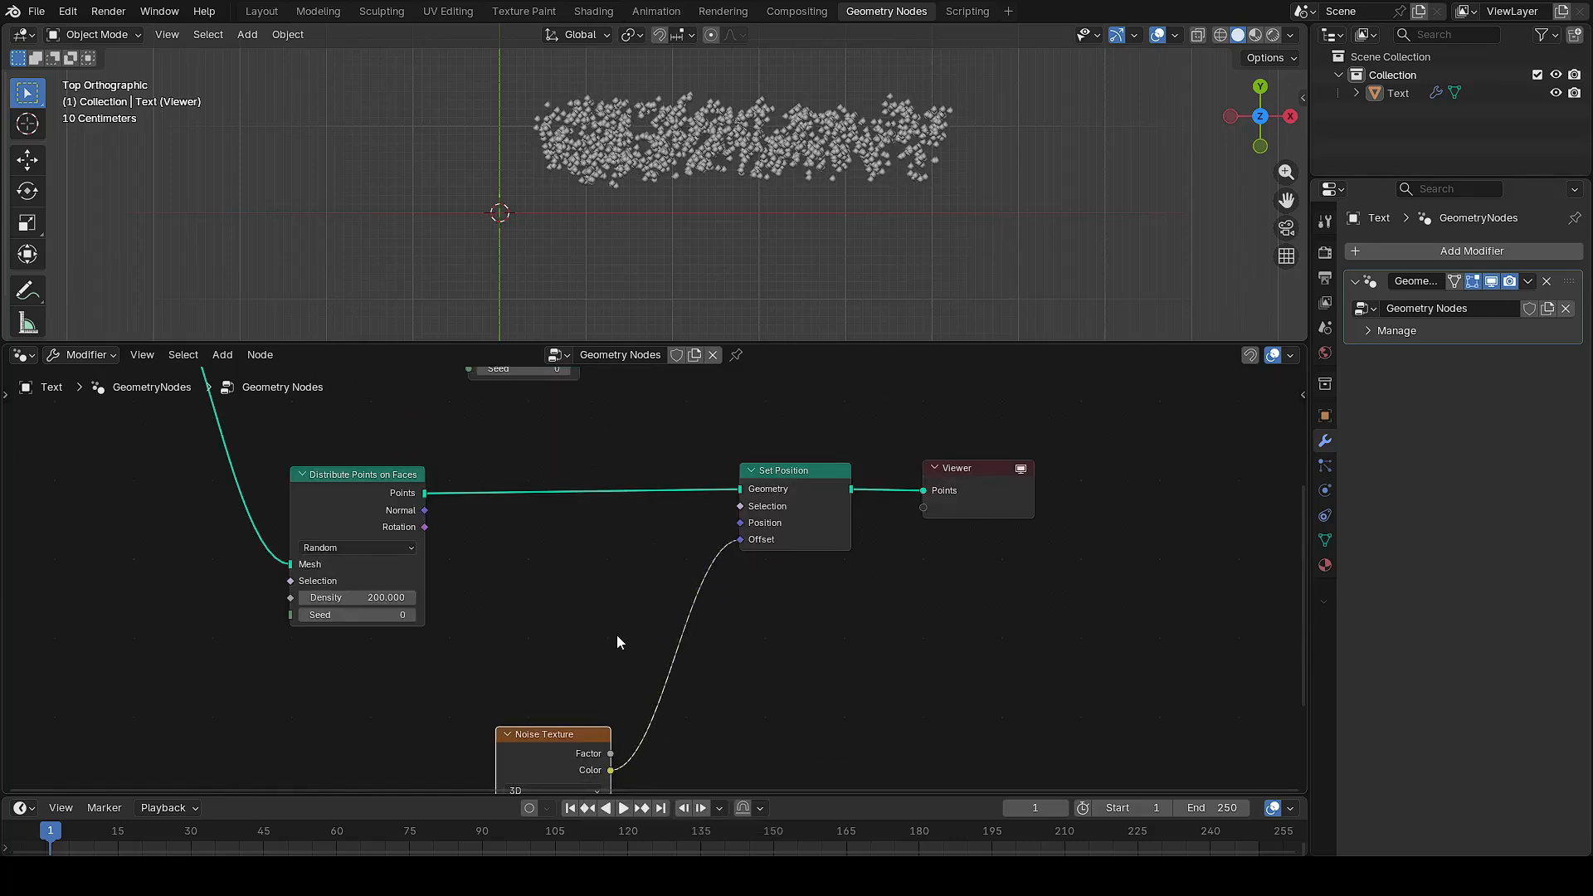
Insert a Vector Math Subtract node between the Noise Texture and Set Position, subtracting 0.5 on all three components
key(shift+a)
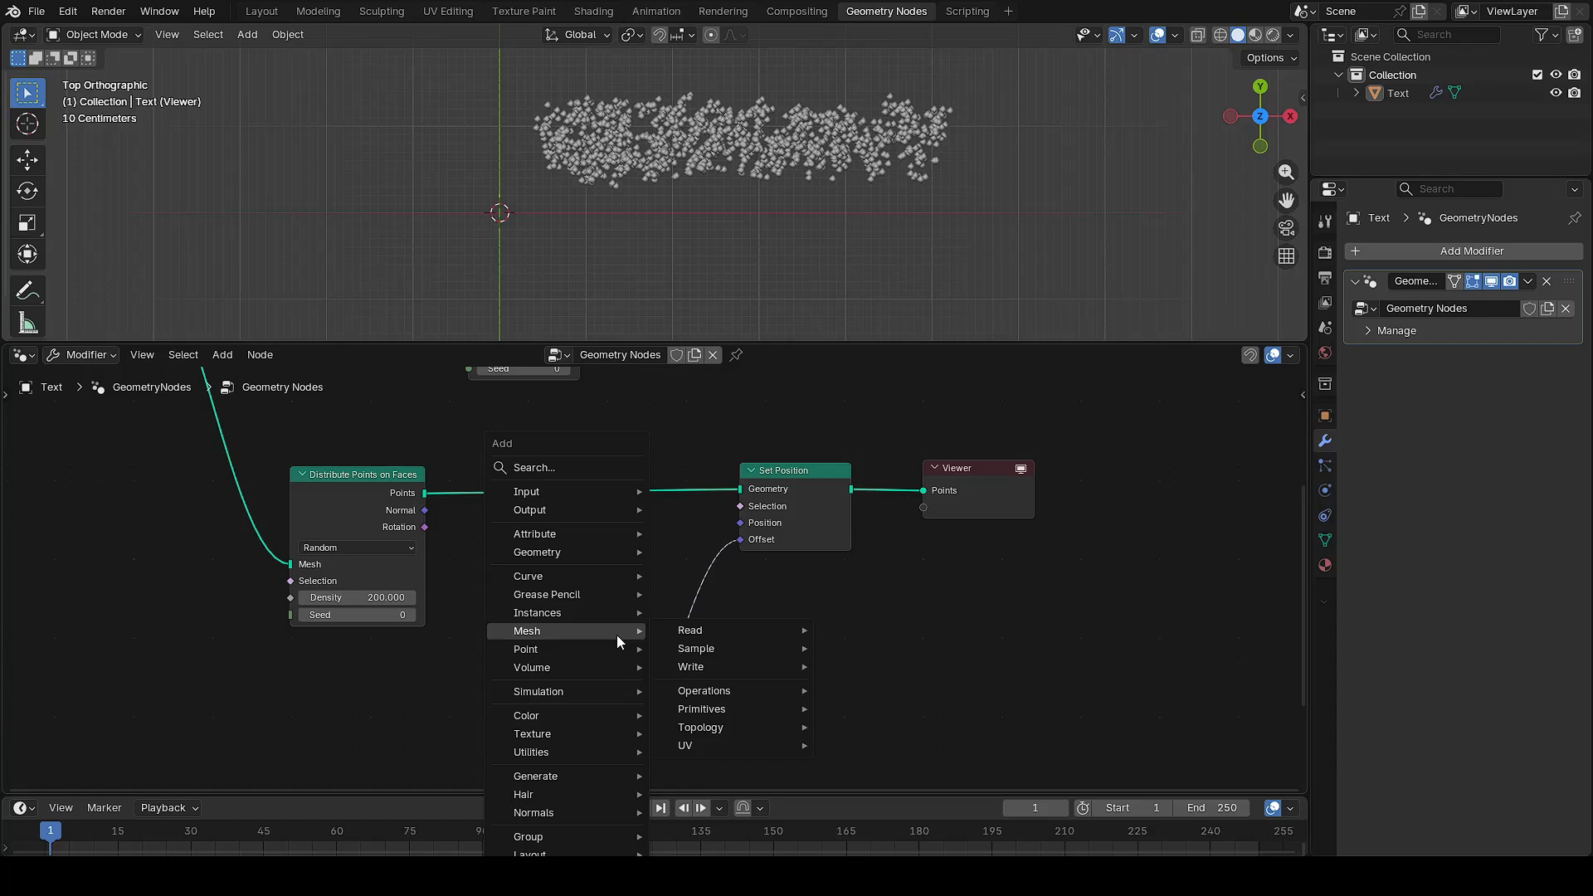
text(subtra)
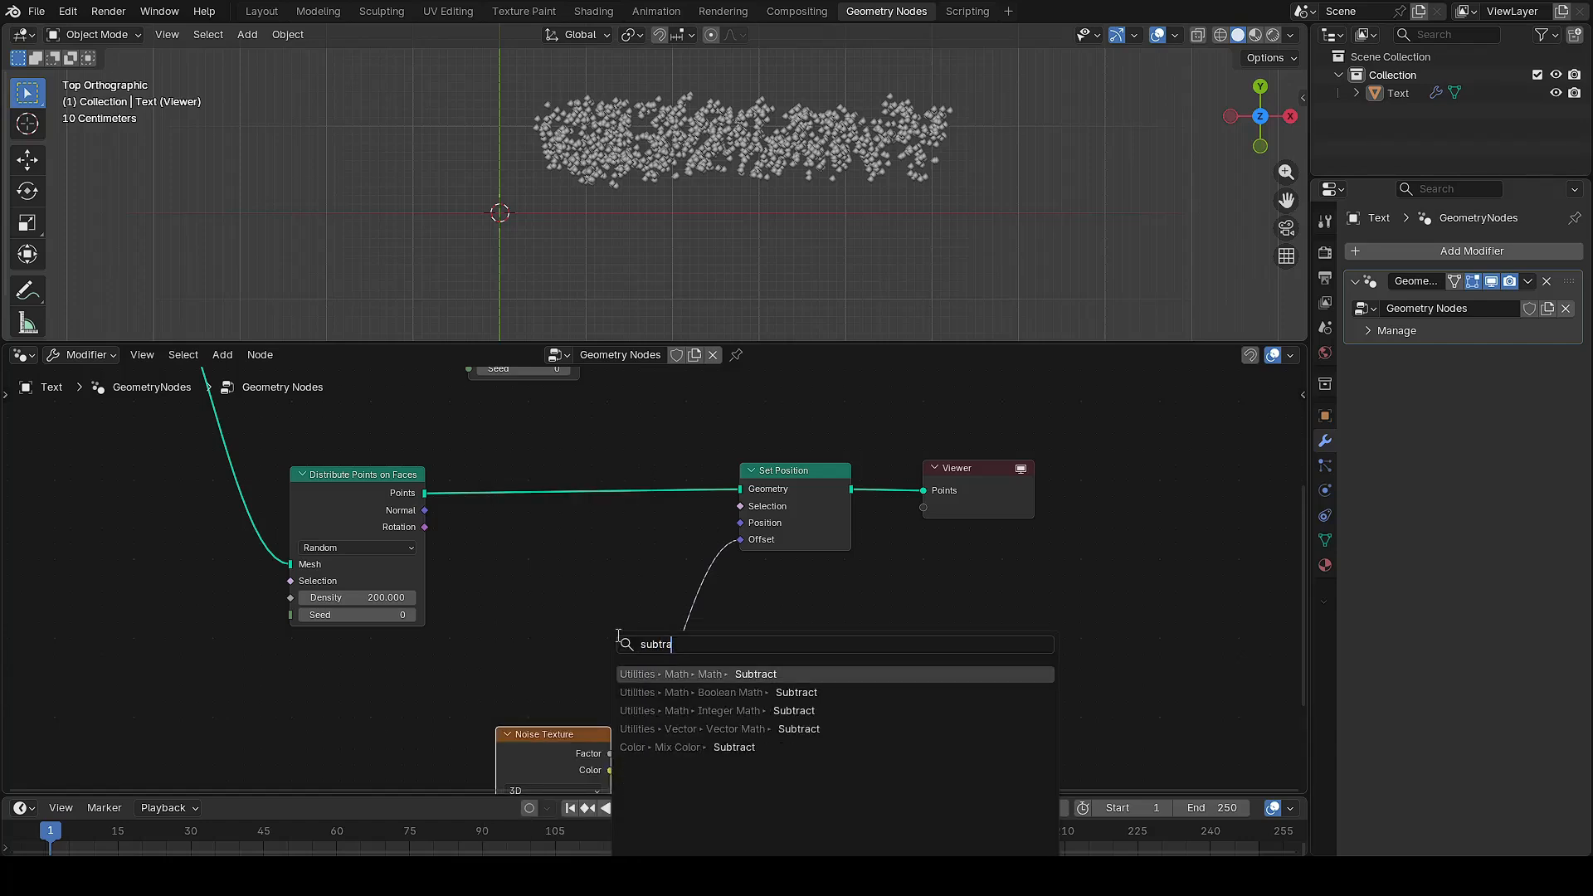
click(639, 728)
click(666, 605)
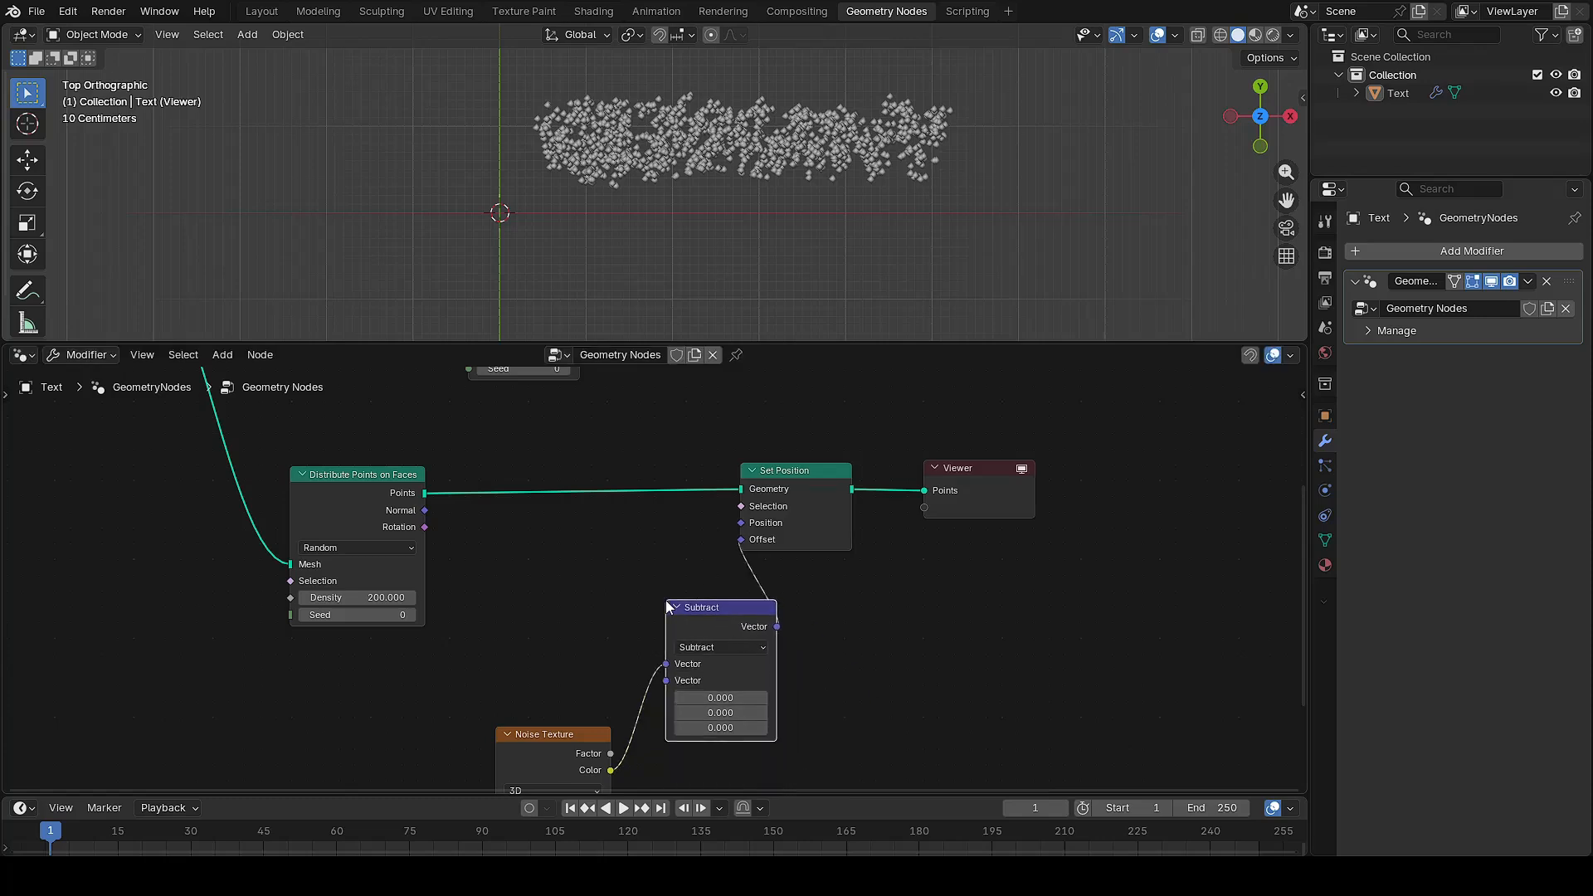
double_click(730, 697)
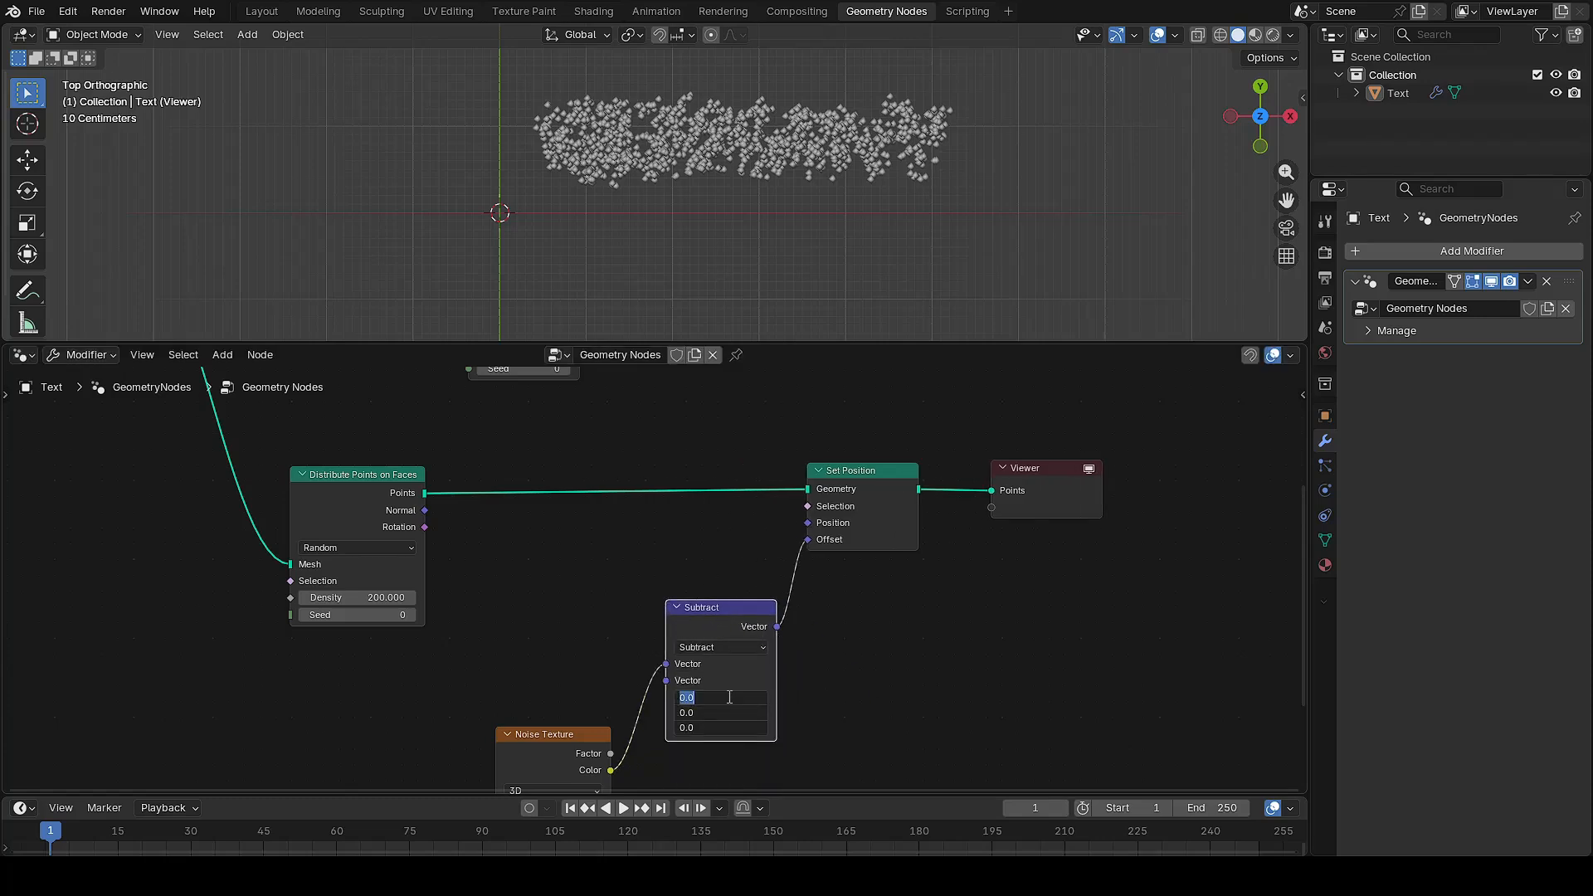
text(0.5)
key(Return)
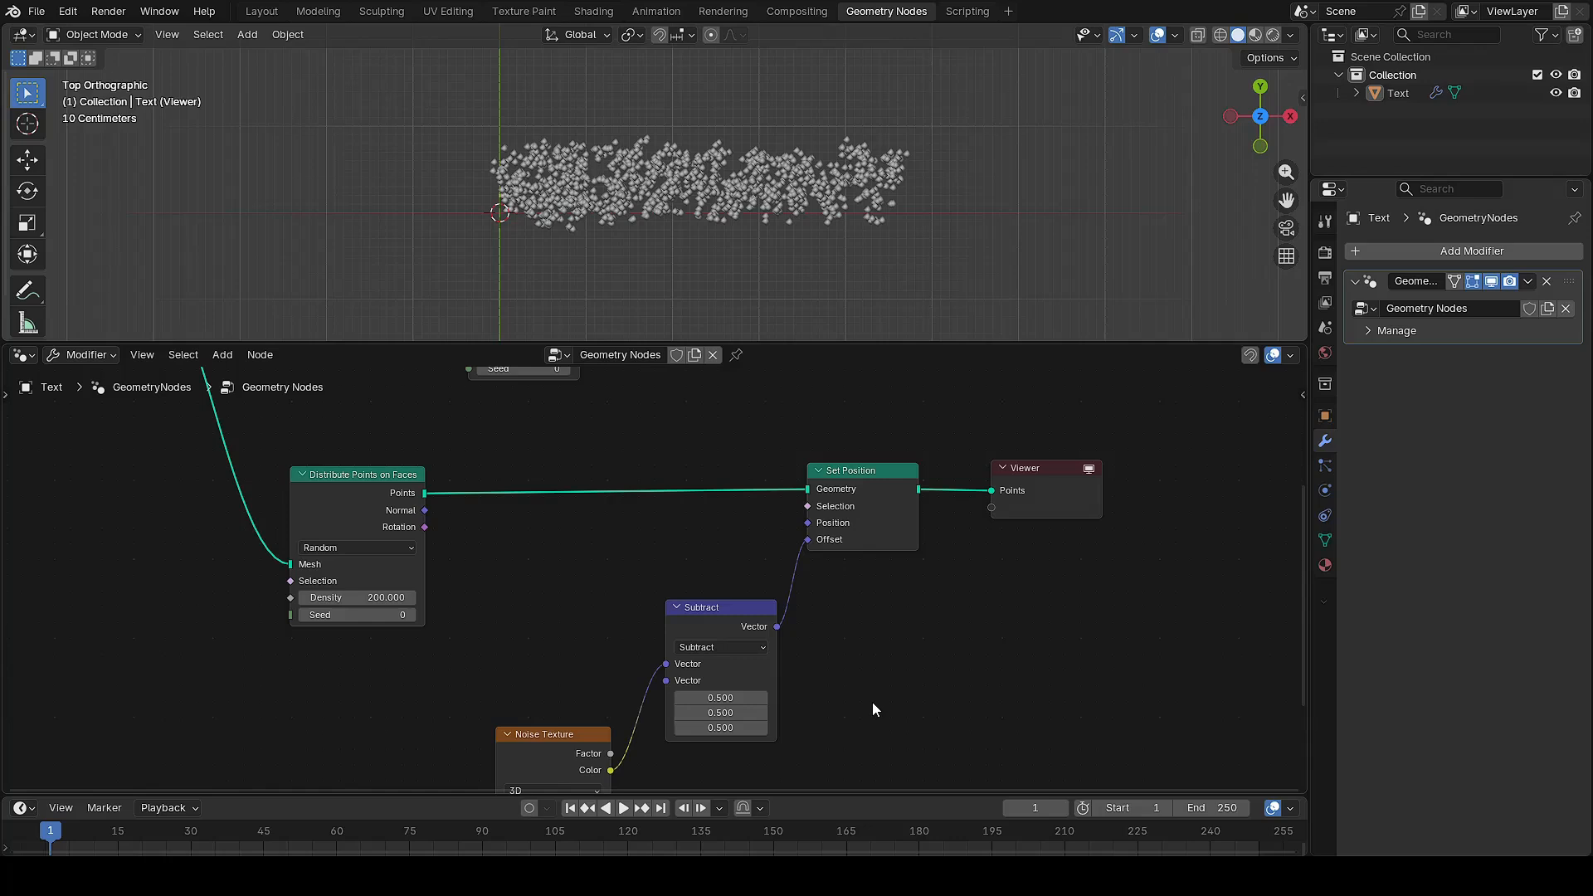
Insert a Vector Math Multiply node between Subtract and Set Position, feeding the Subtract result into its second vector input
middle_drag(811, 598, 757, 490)
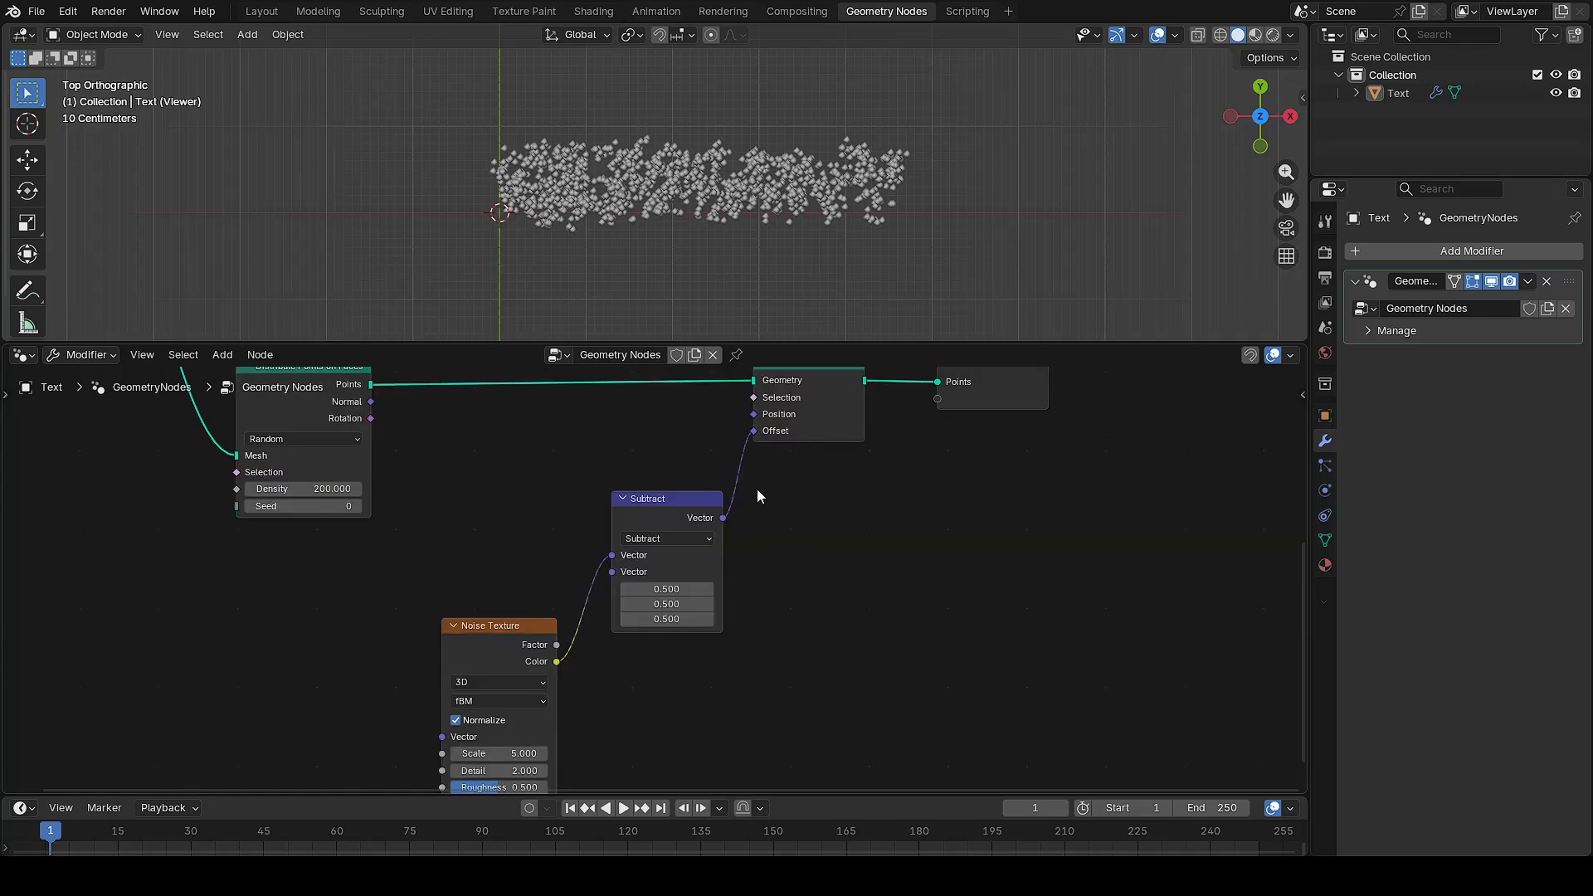
key(shift+a)
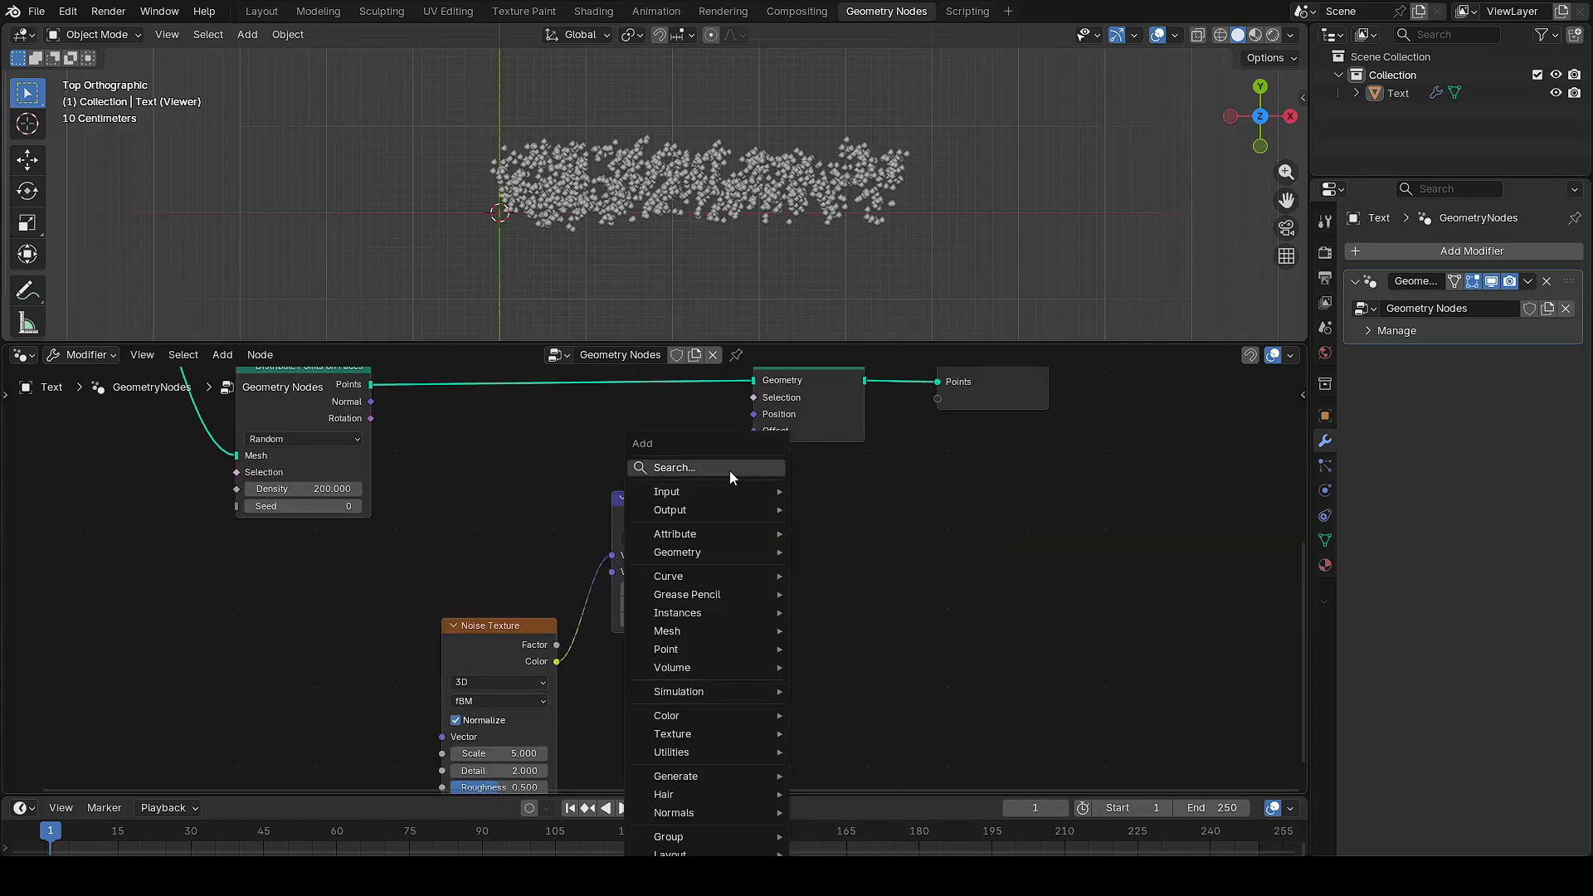
click(729, 470)
text(multi)
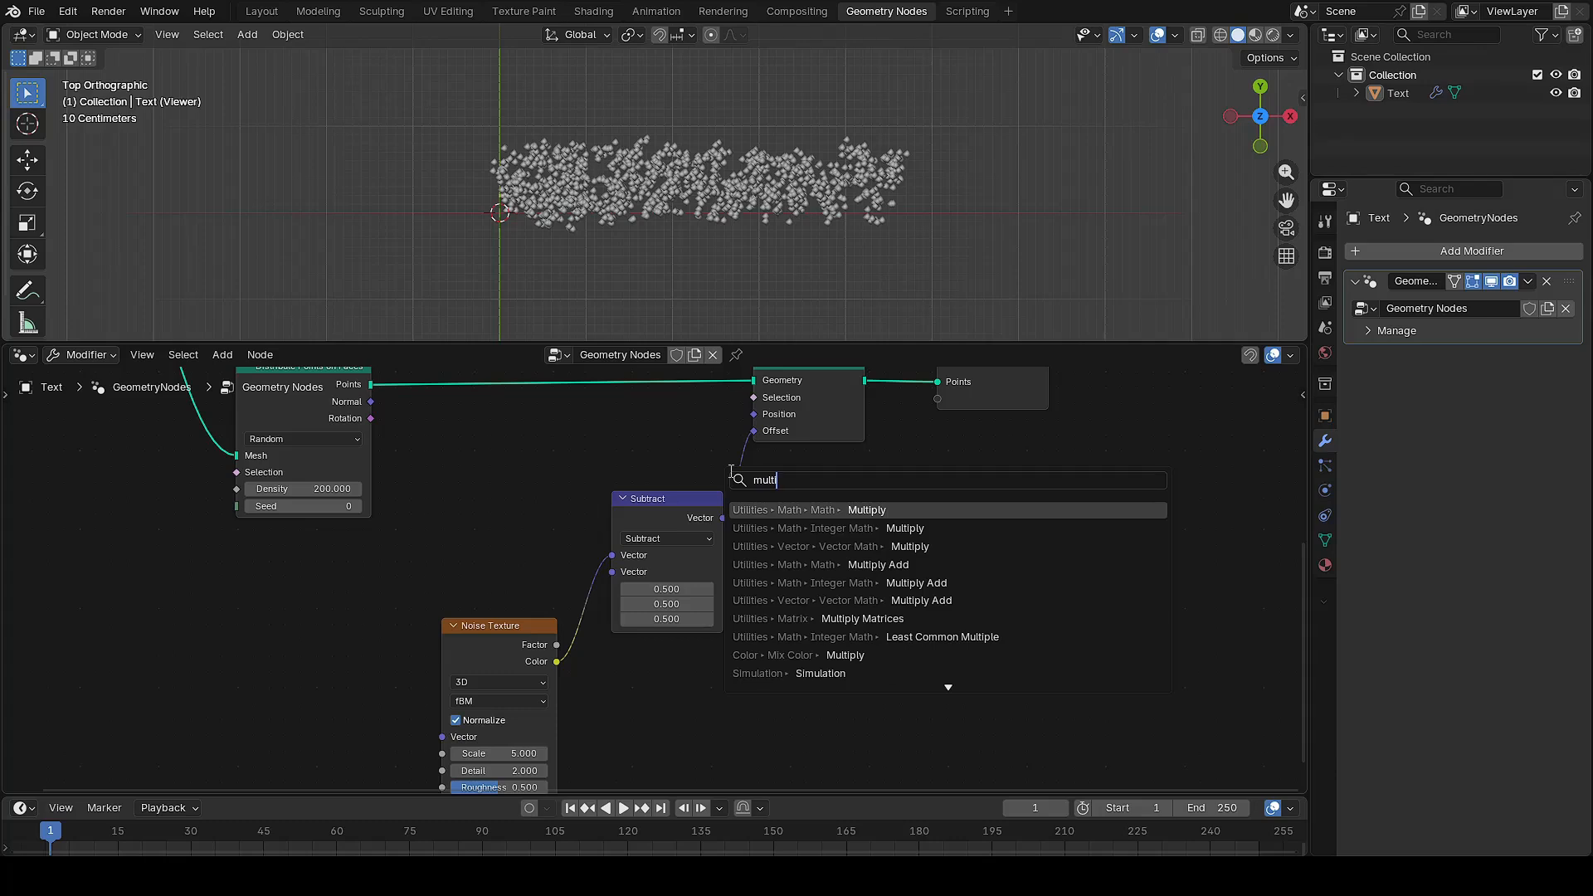
key(Down)
key(Down)
key(Return)
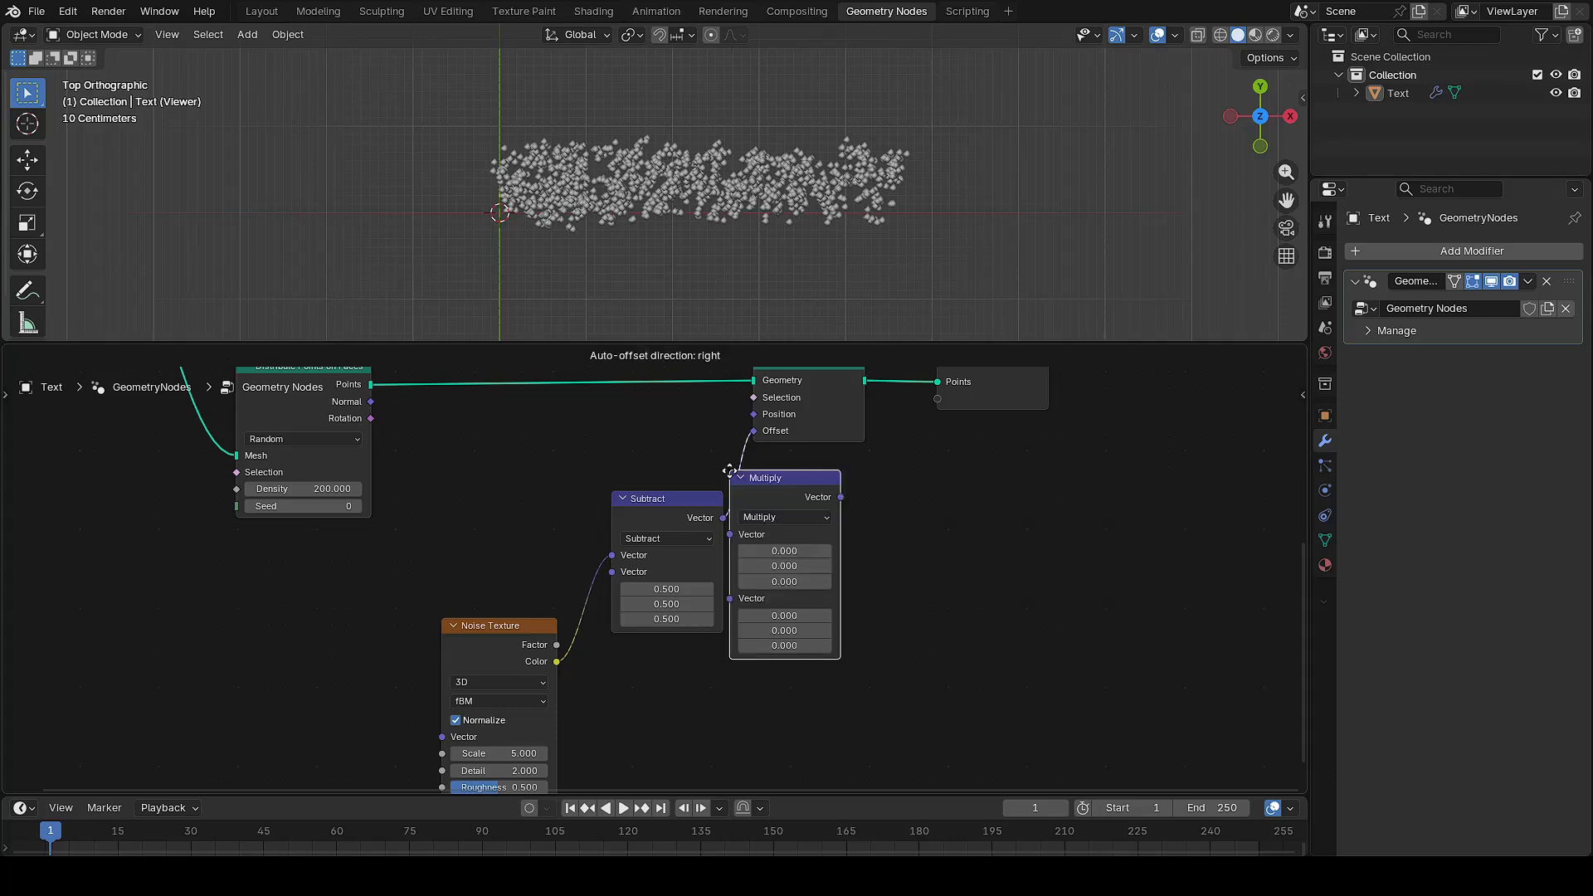
click(734, 456)
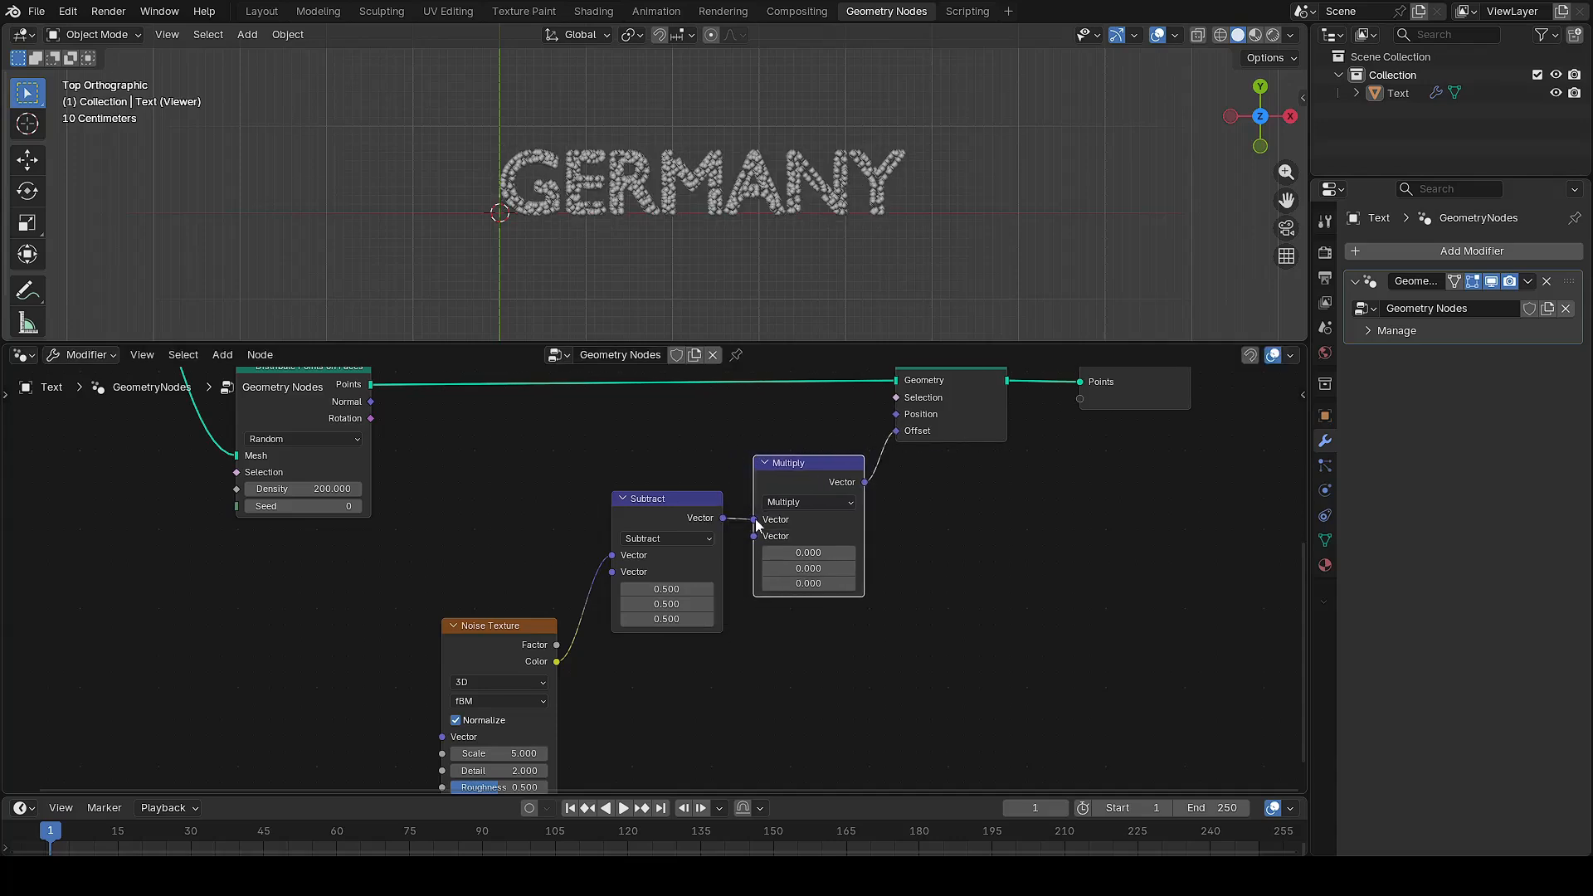
drag(741, 511, 753, 586)
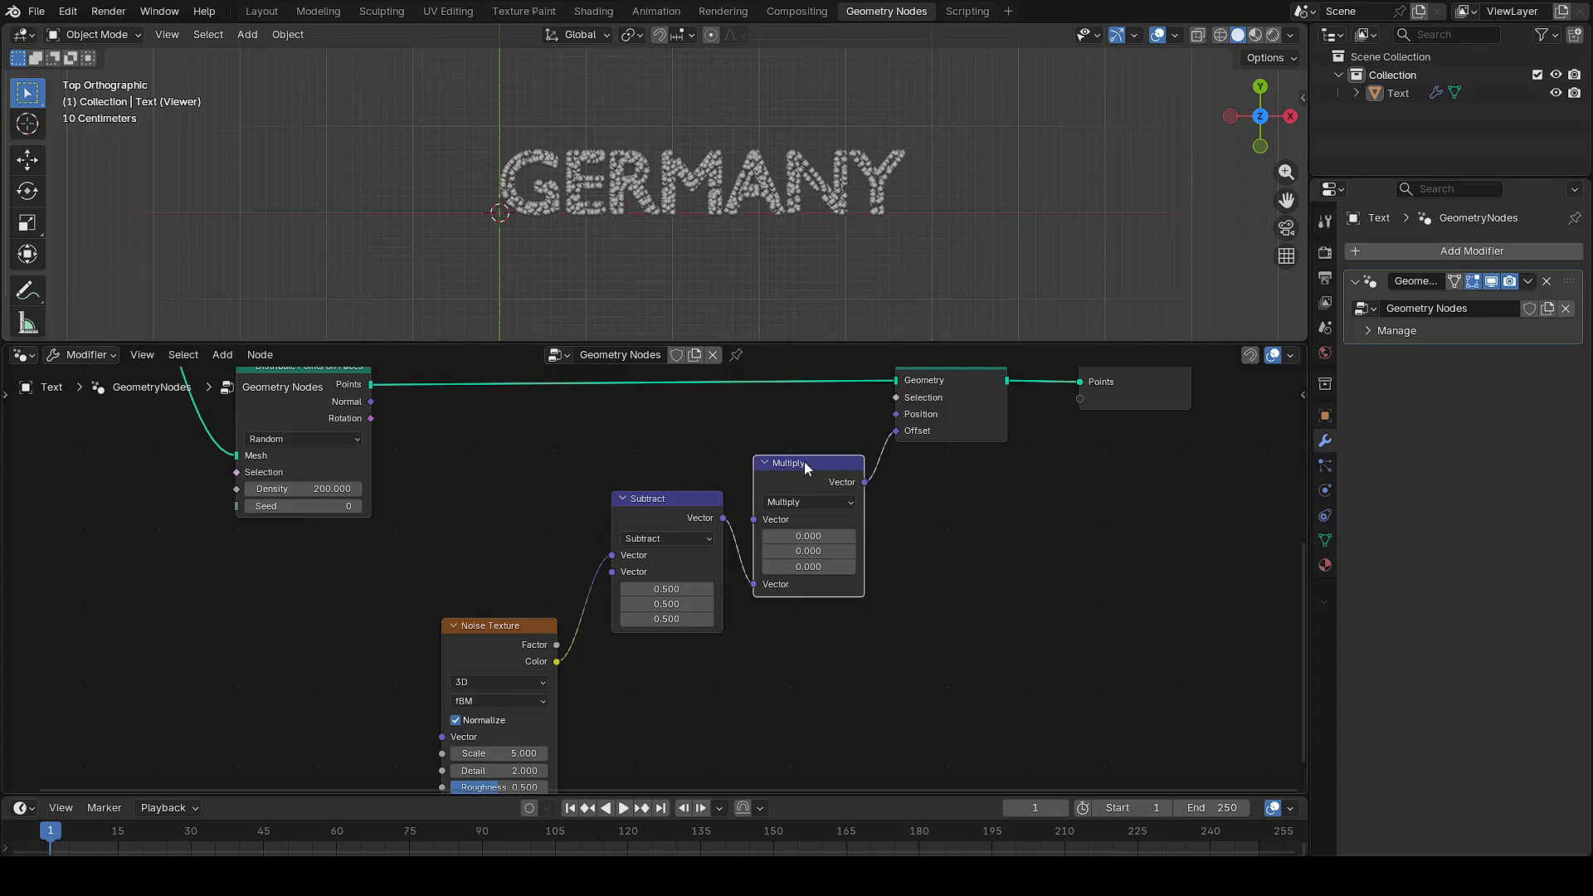
Stack the Multiply, Subtract and Noise Texture nodes in a column beneath Set Position
drag(804, 462, 946, 470)
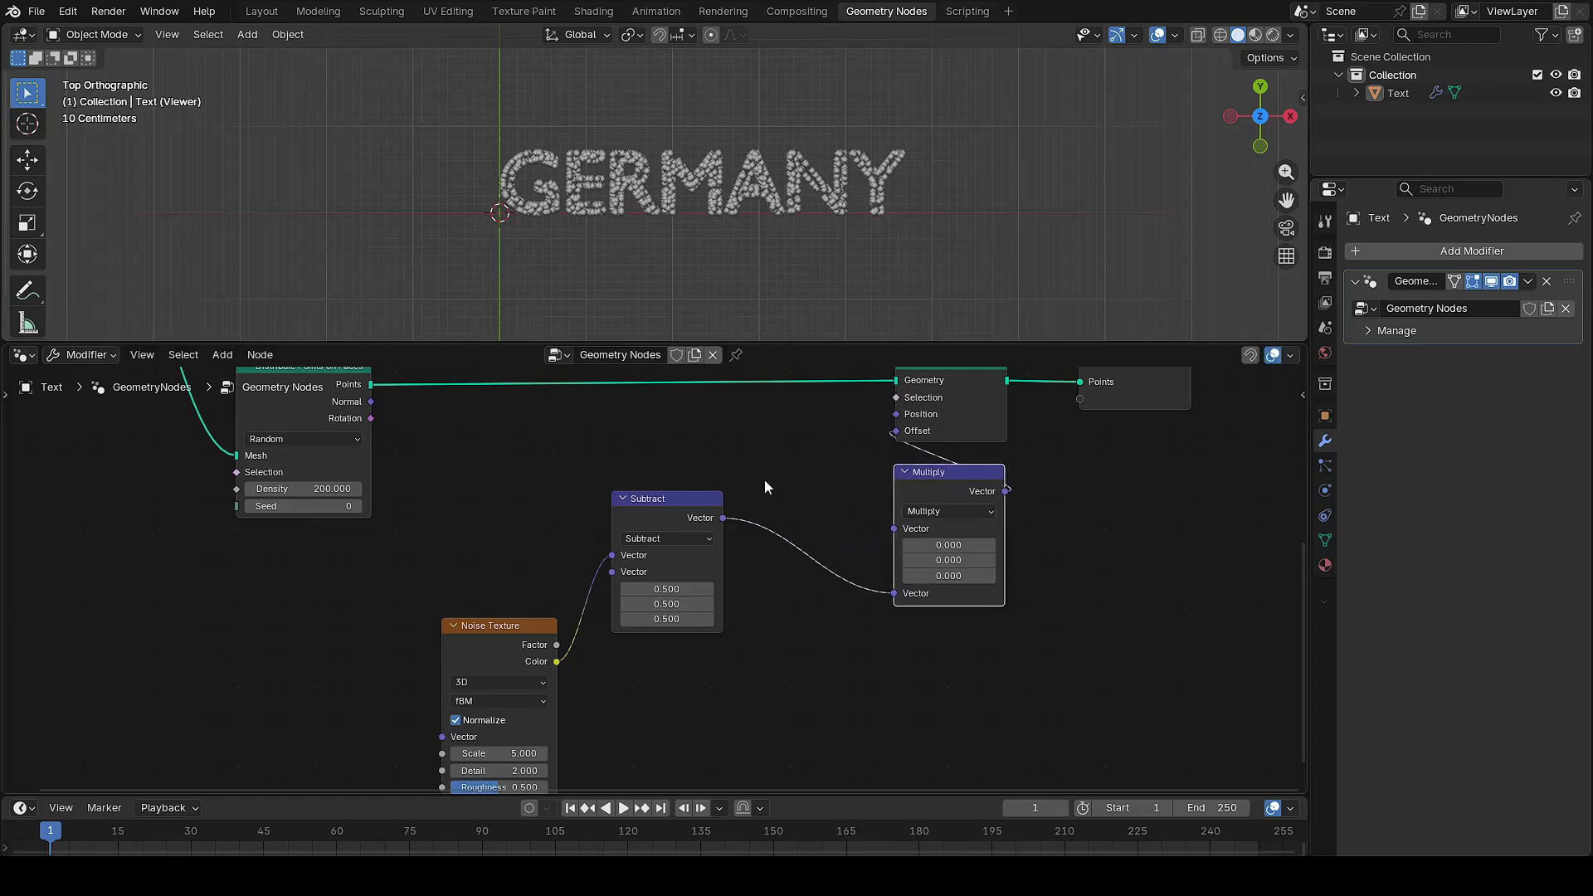
drag(695, 500, 973, 639)
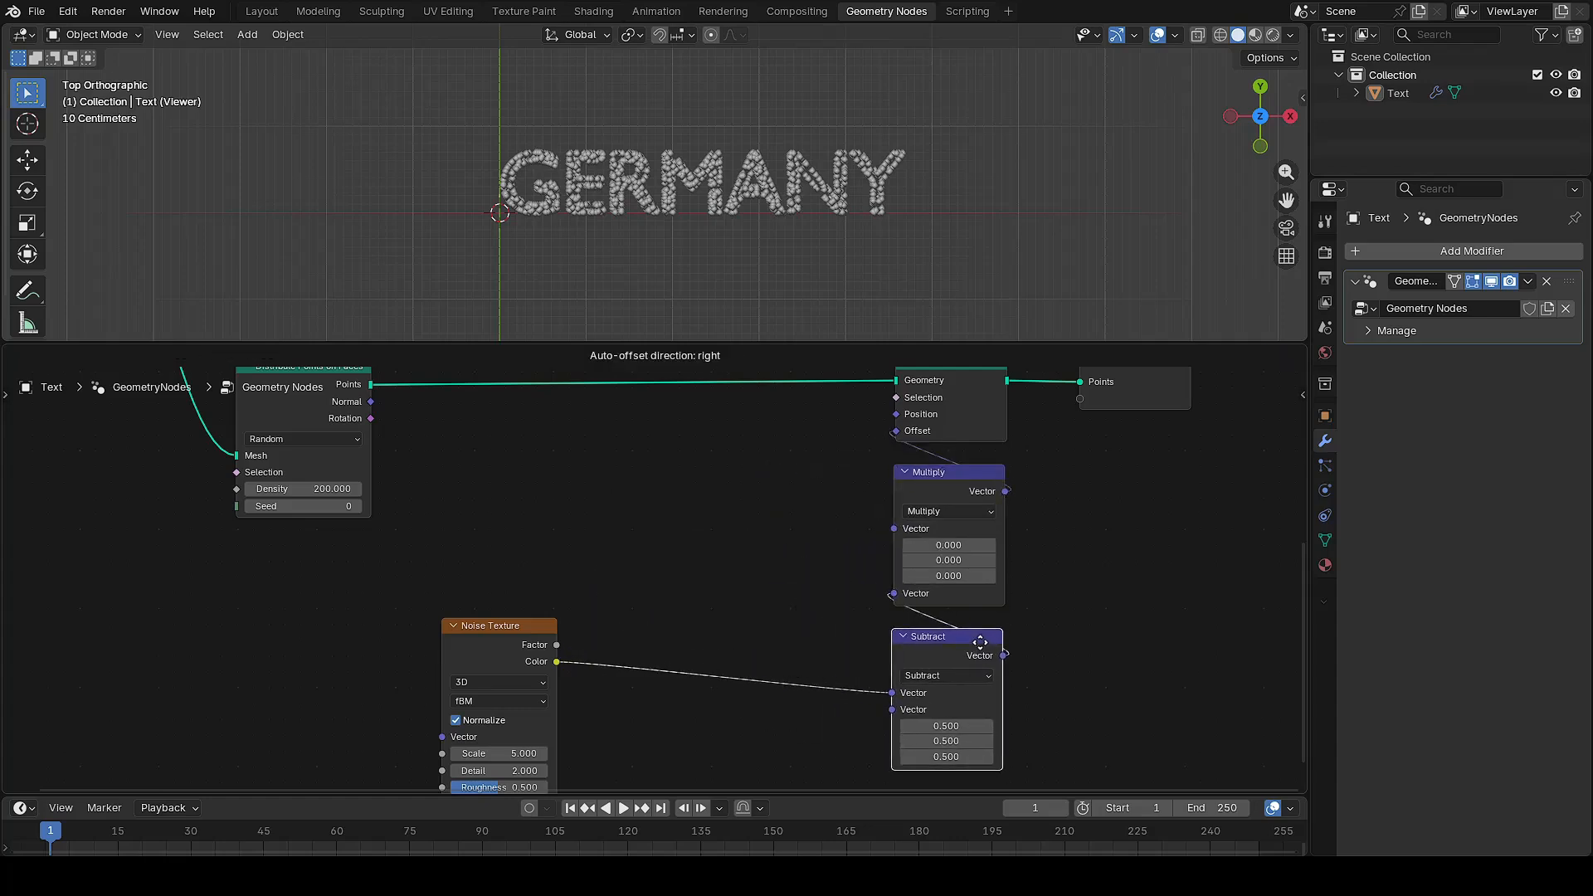
middle_drag(1093, 652, 851, 544)
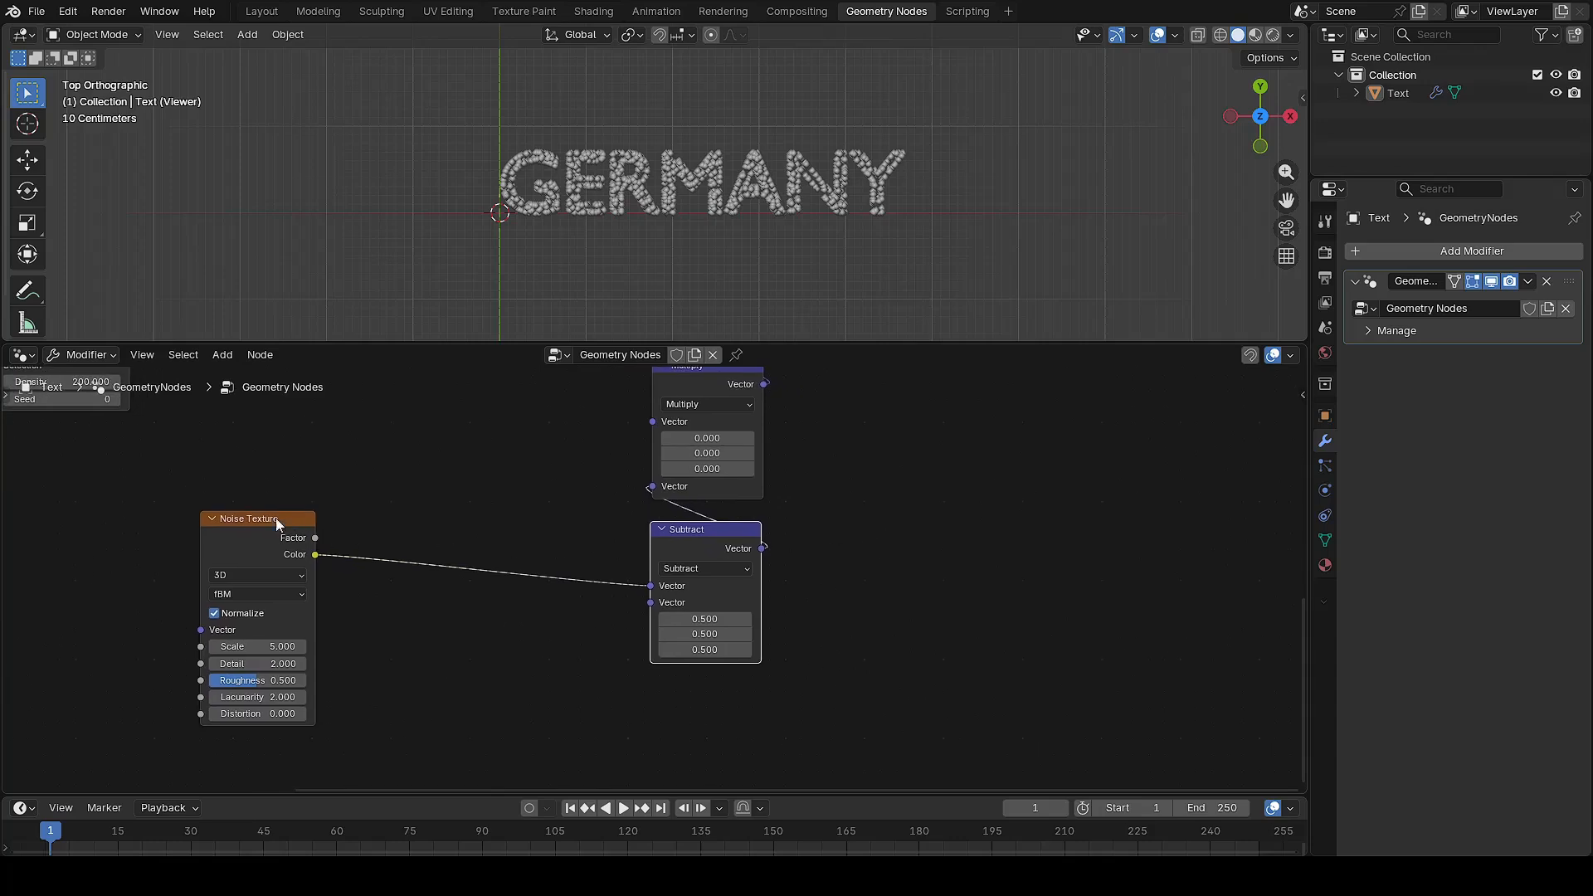
drag(276, 518, 721, 692)
scroll(896, 576, down, 4)
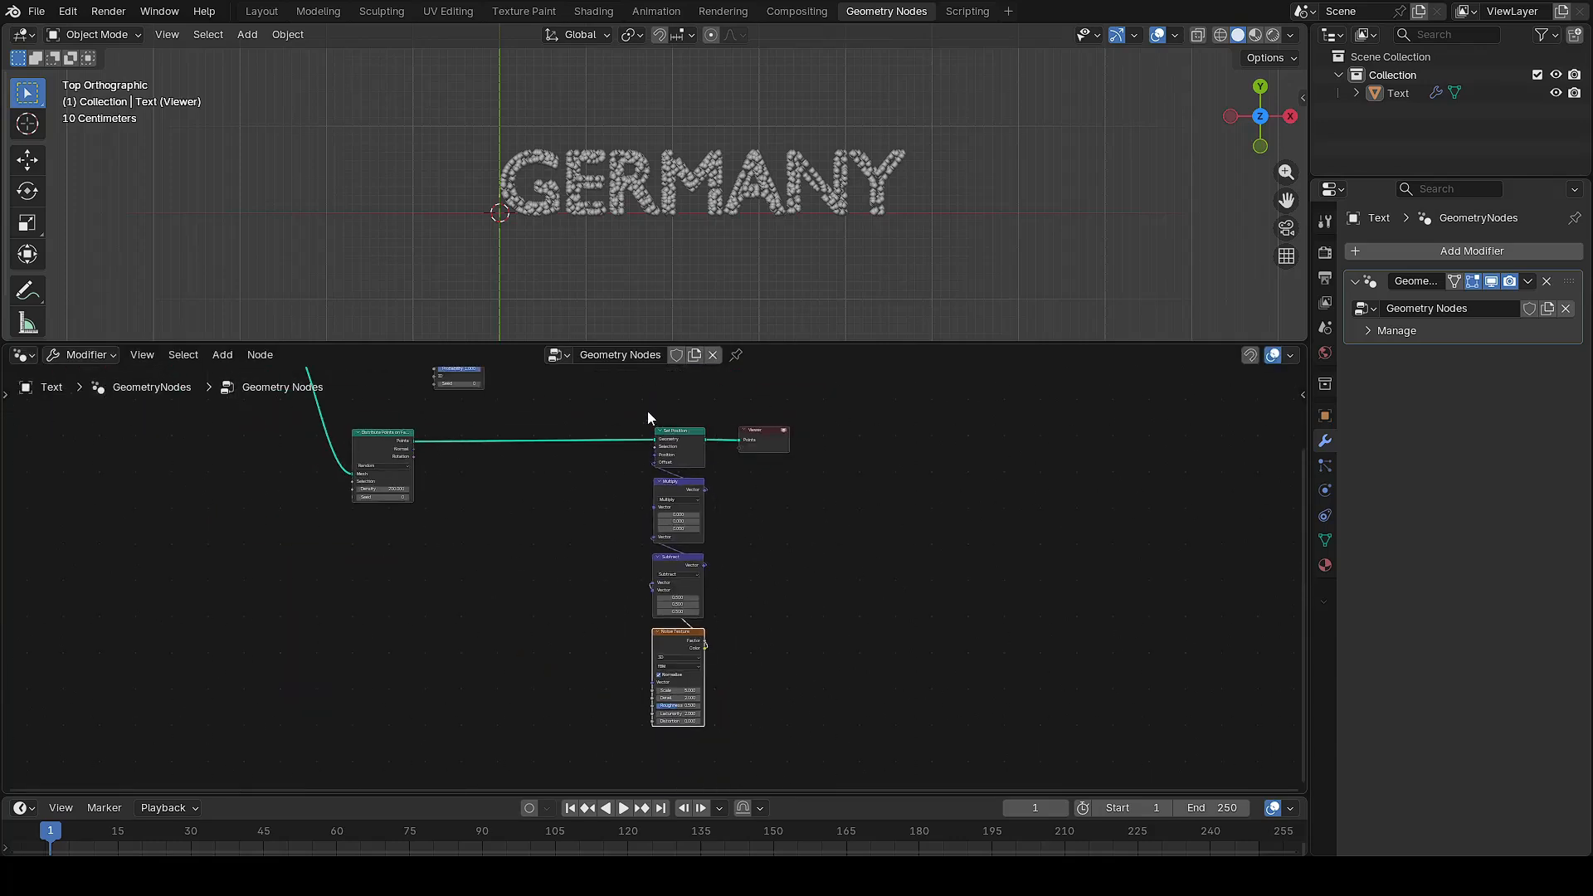
Move the whole Set Position column next to Distribute Points on Faces and slightly lower
drag(648, 418, 677, 690)
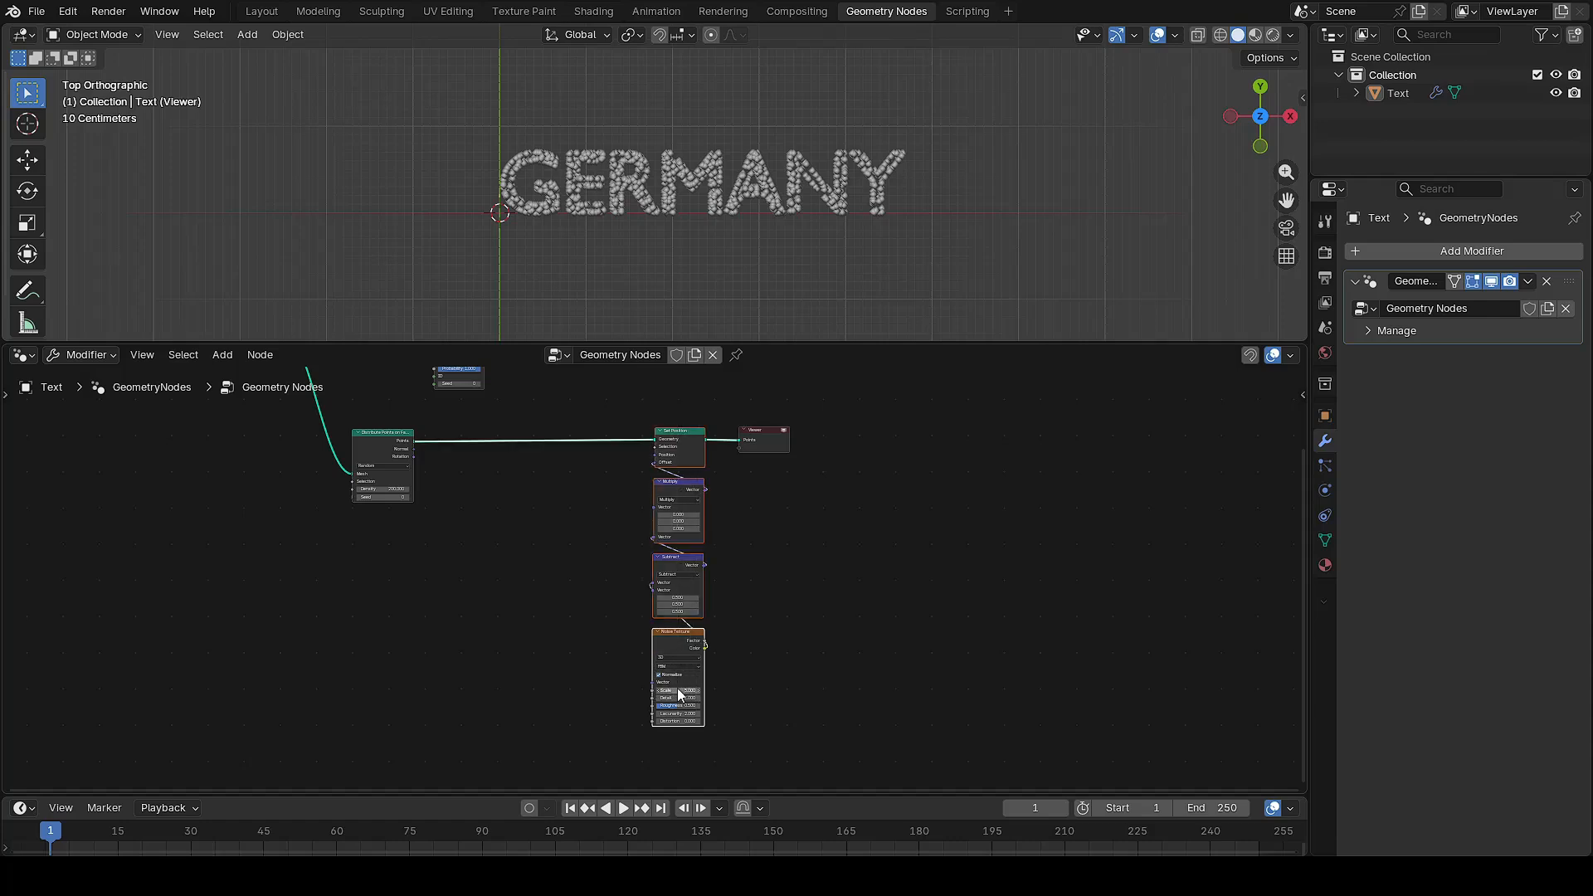
key(g)
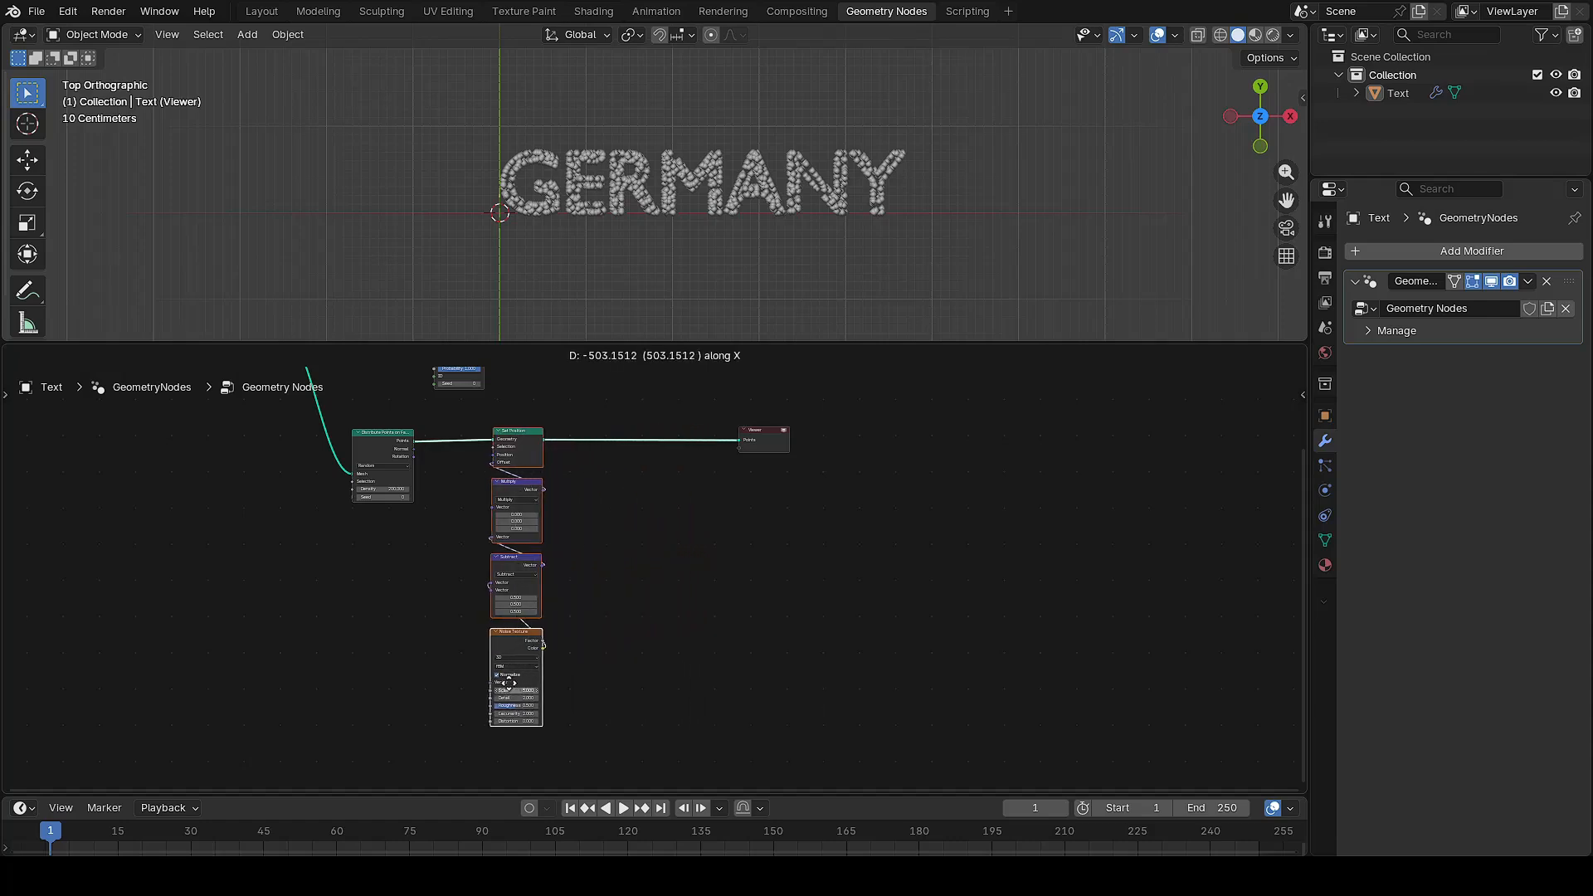
click(521, 624)
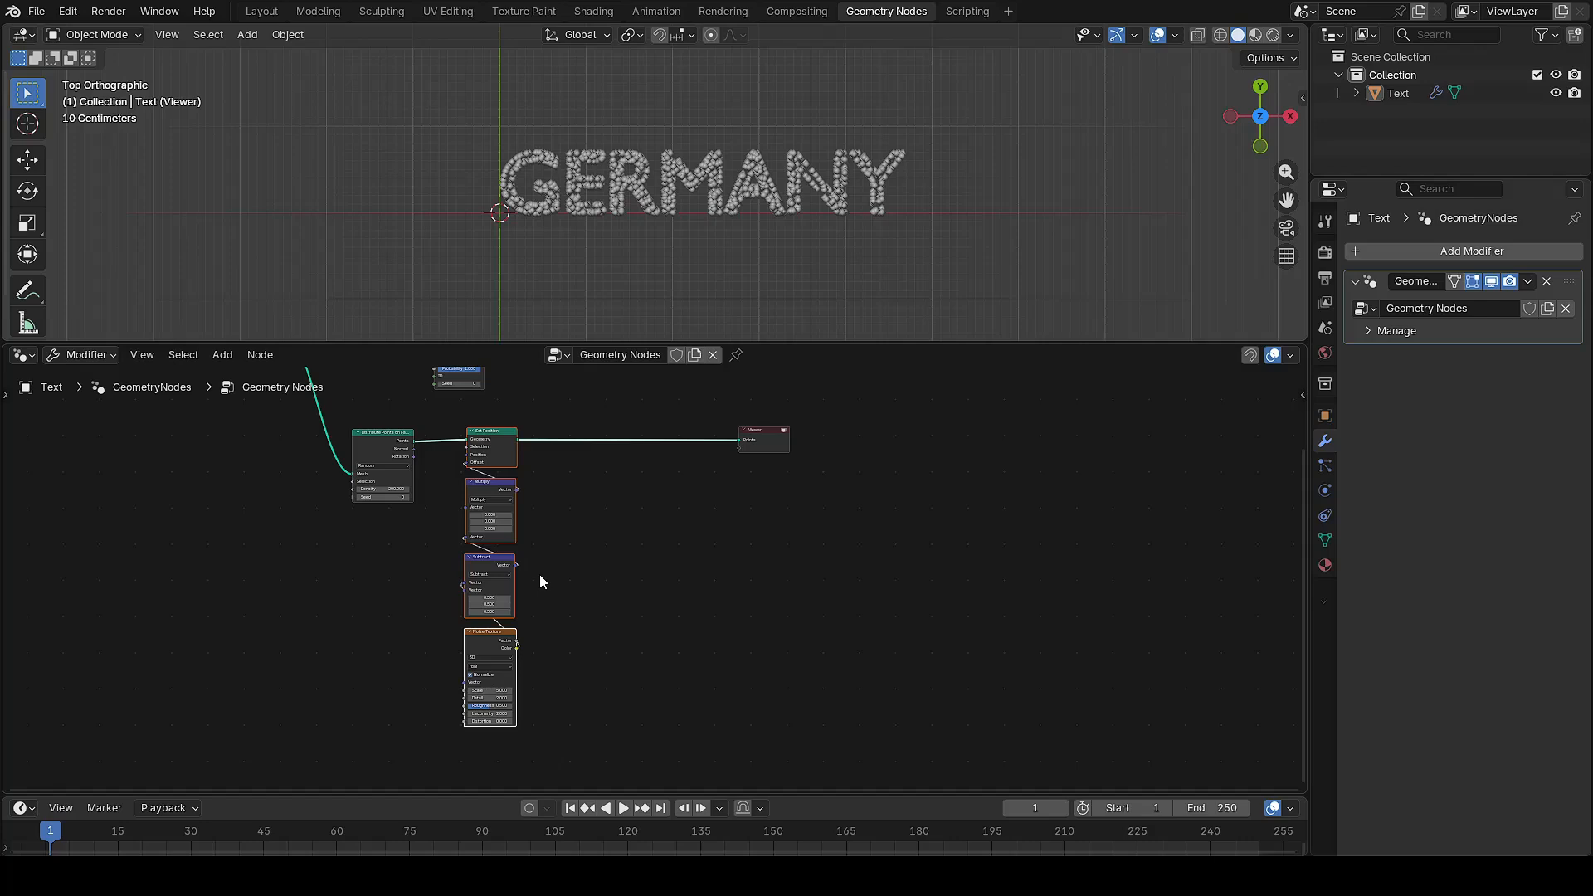
key(g)
click(536, 590)
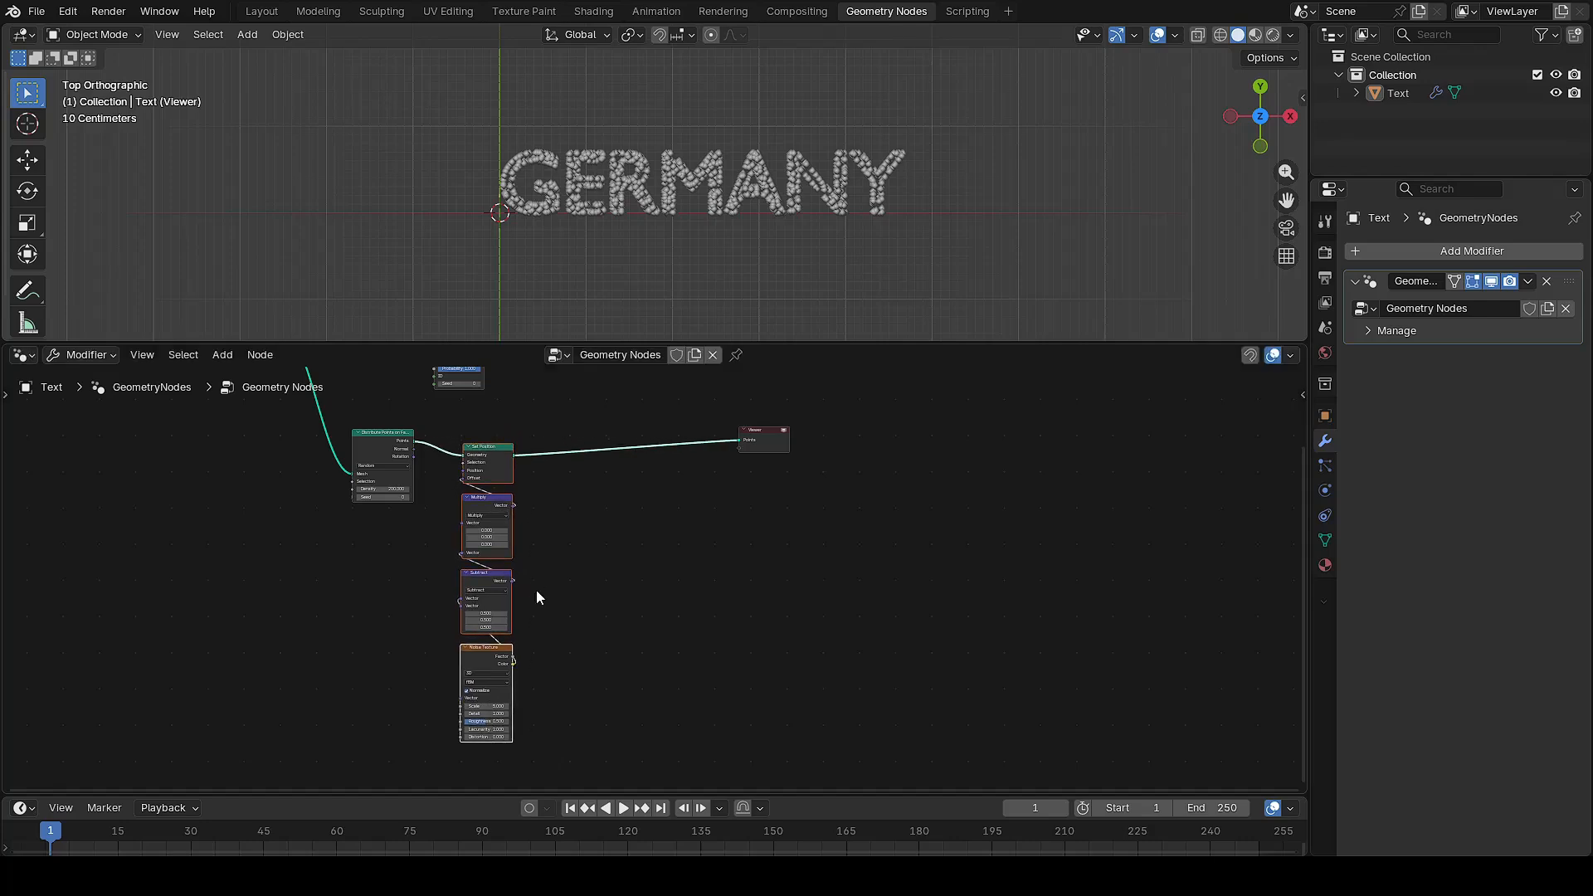
click(576, 548)
Add a Value node beside the Multiply node and connect it to the first vector input
scroll(506, 542, up, 2)
middle_drag(506, 541, 793, 687)
scroll(769, 555, up, 4)
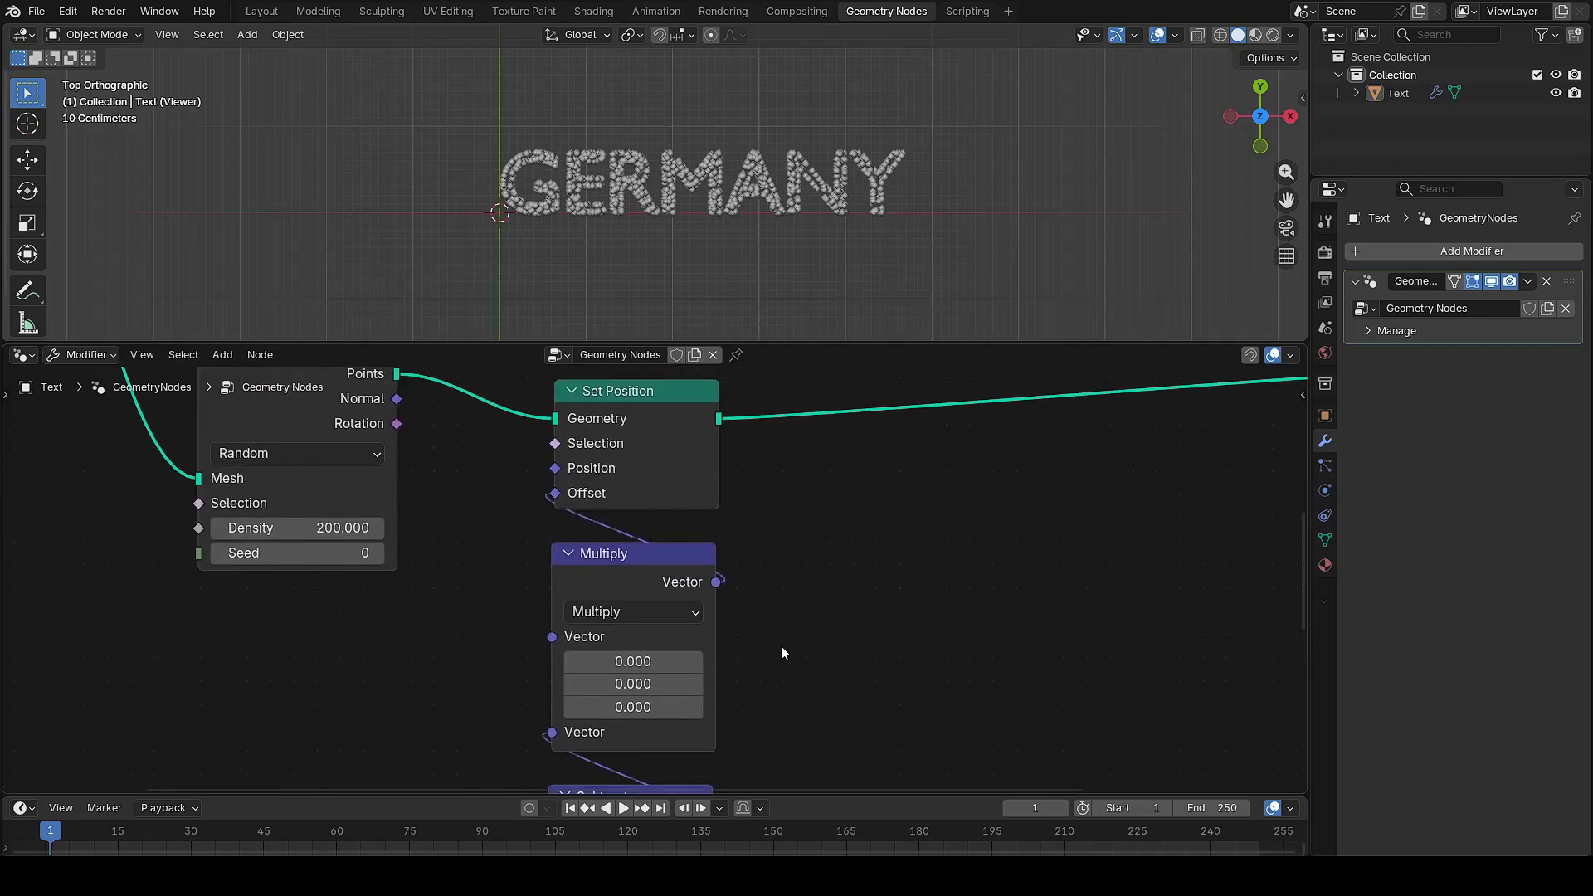
scroll(782, 653, down, 2)
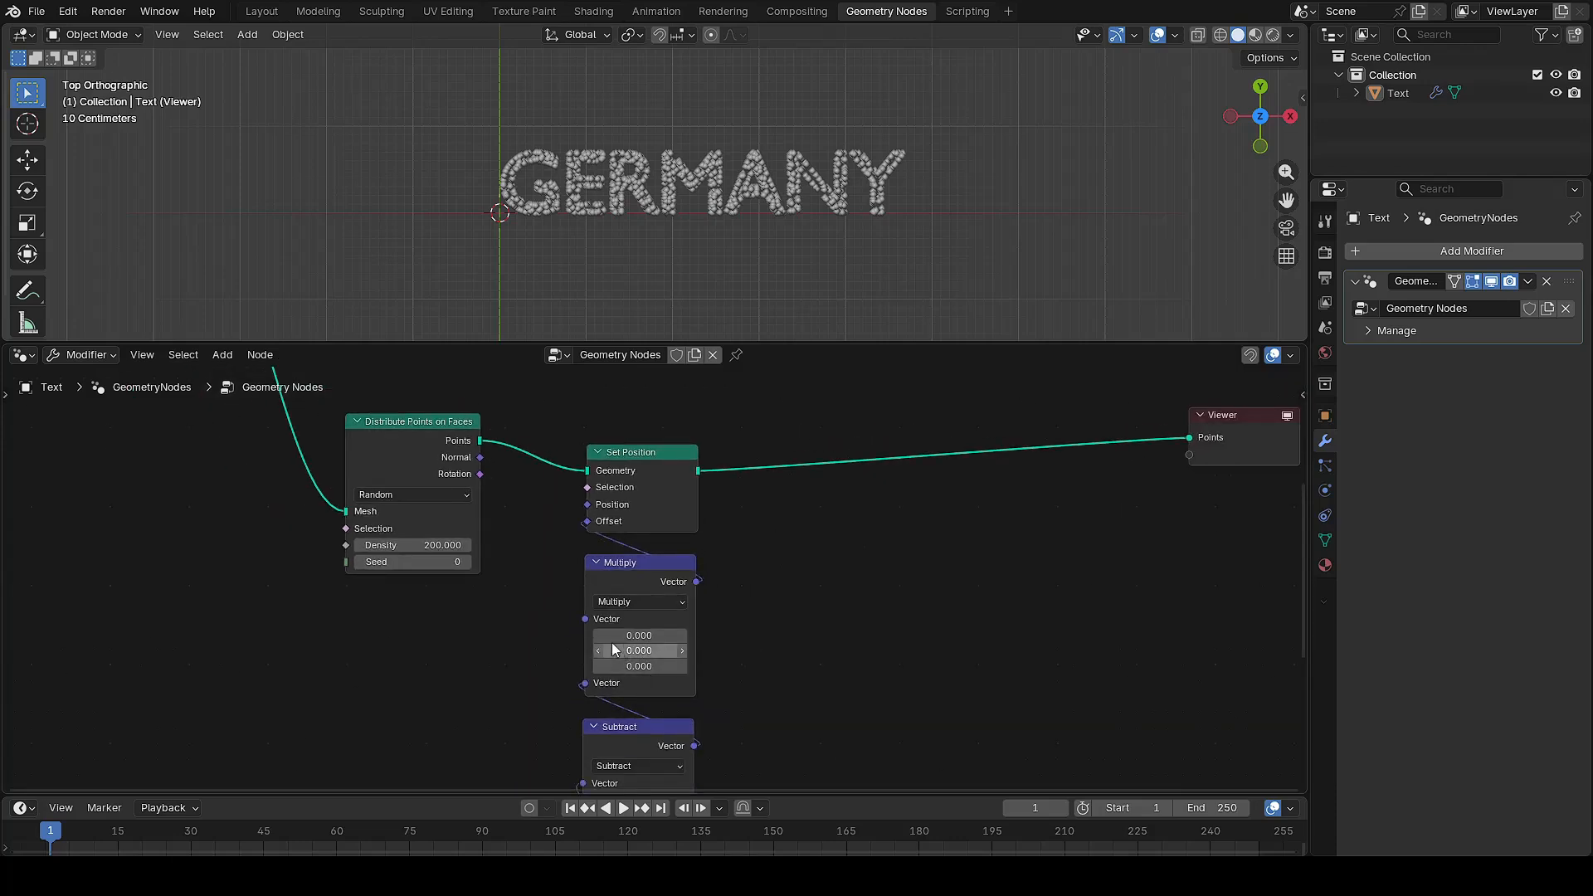
drag(585, 619, 536, 653)
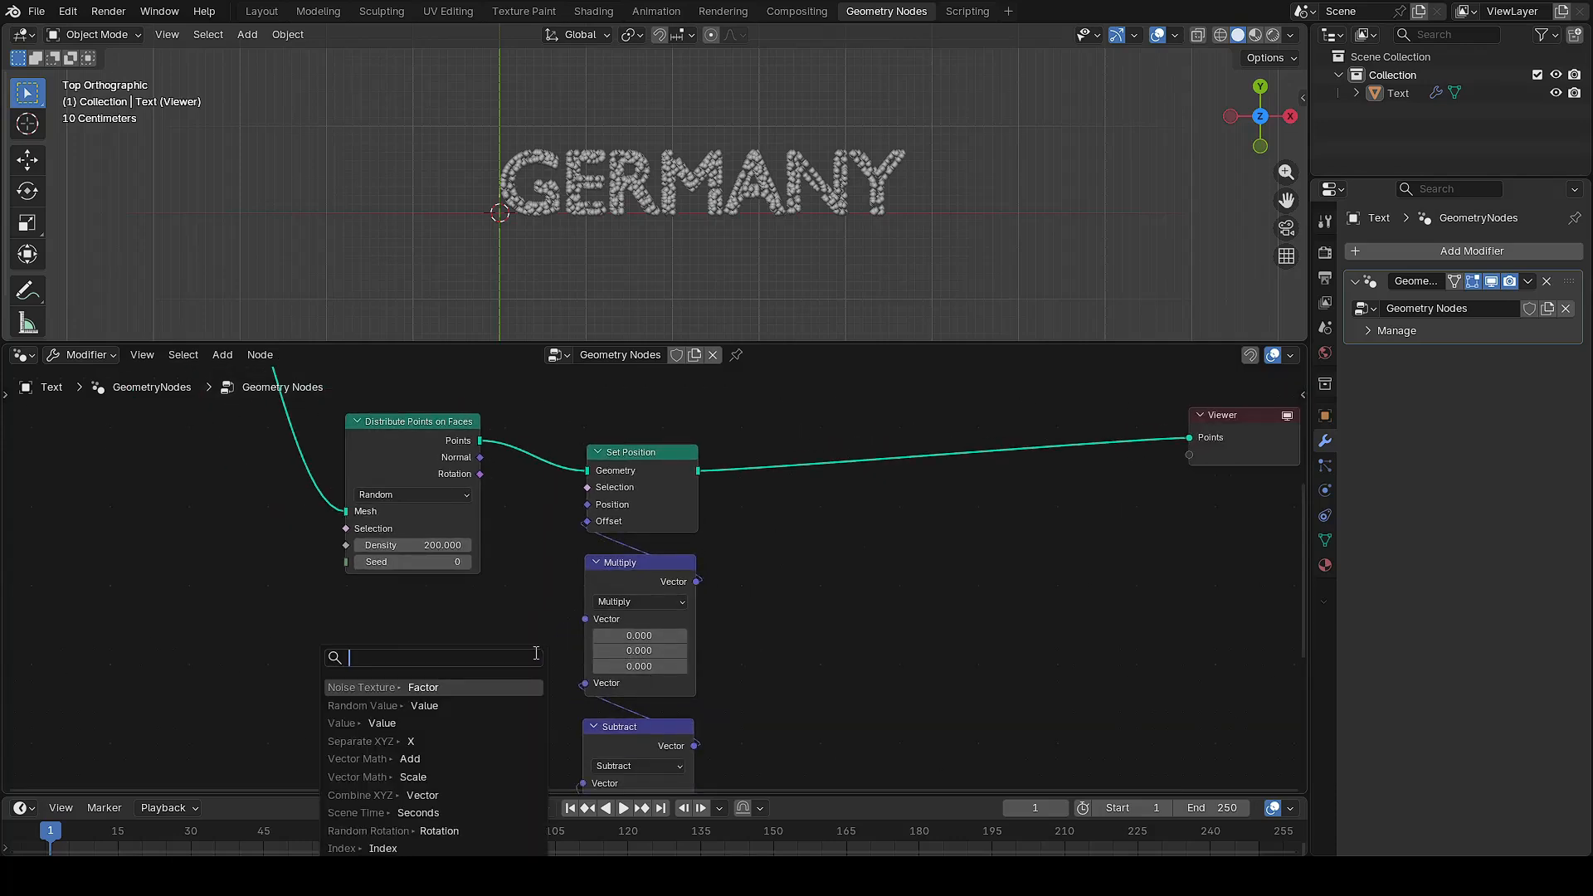
text(value)
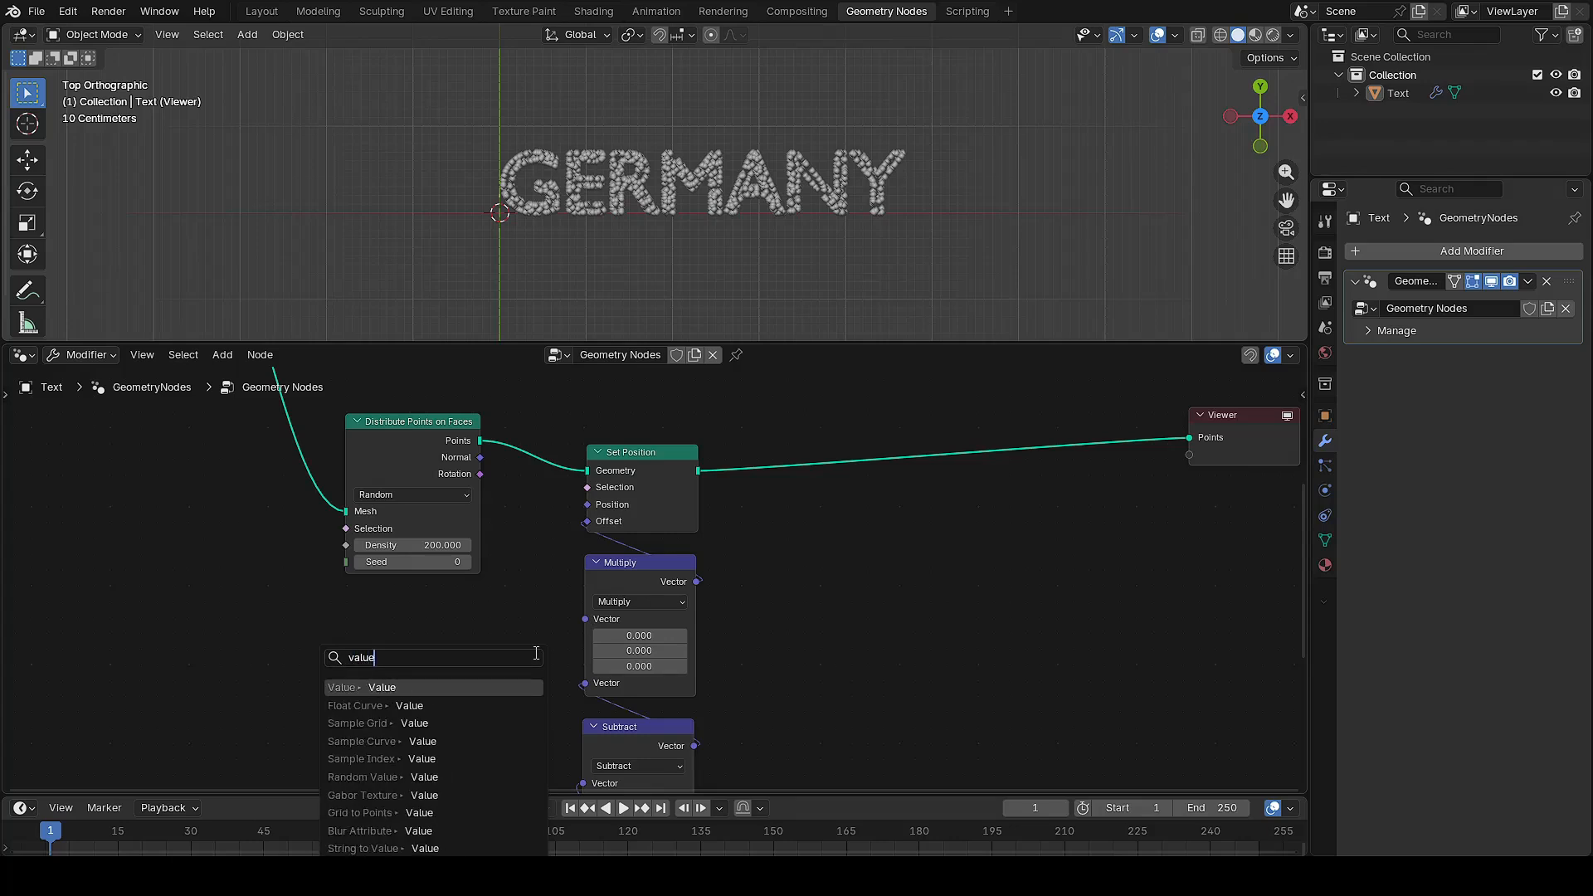
key(Return)
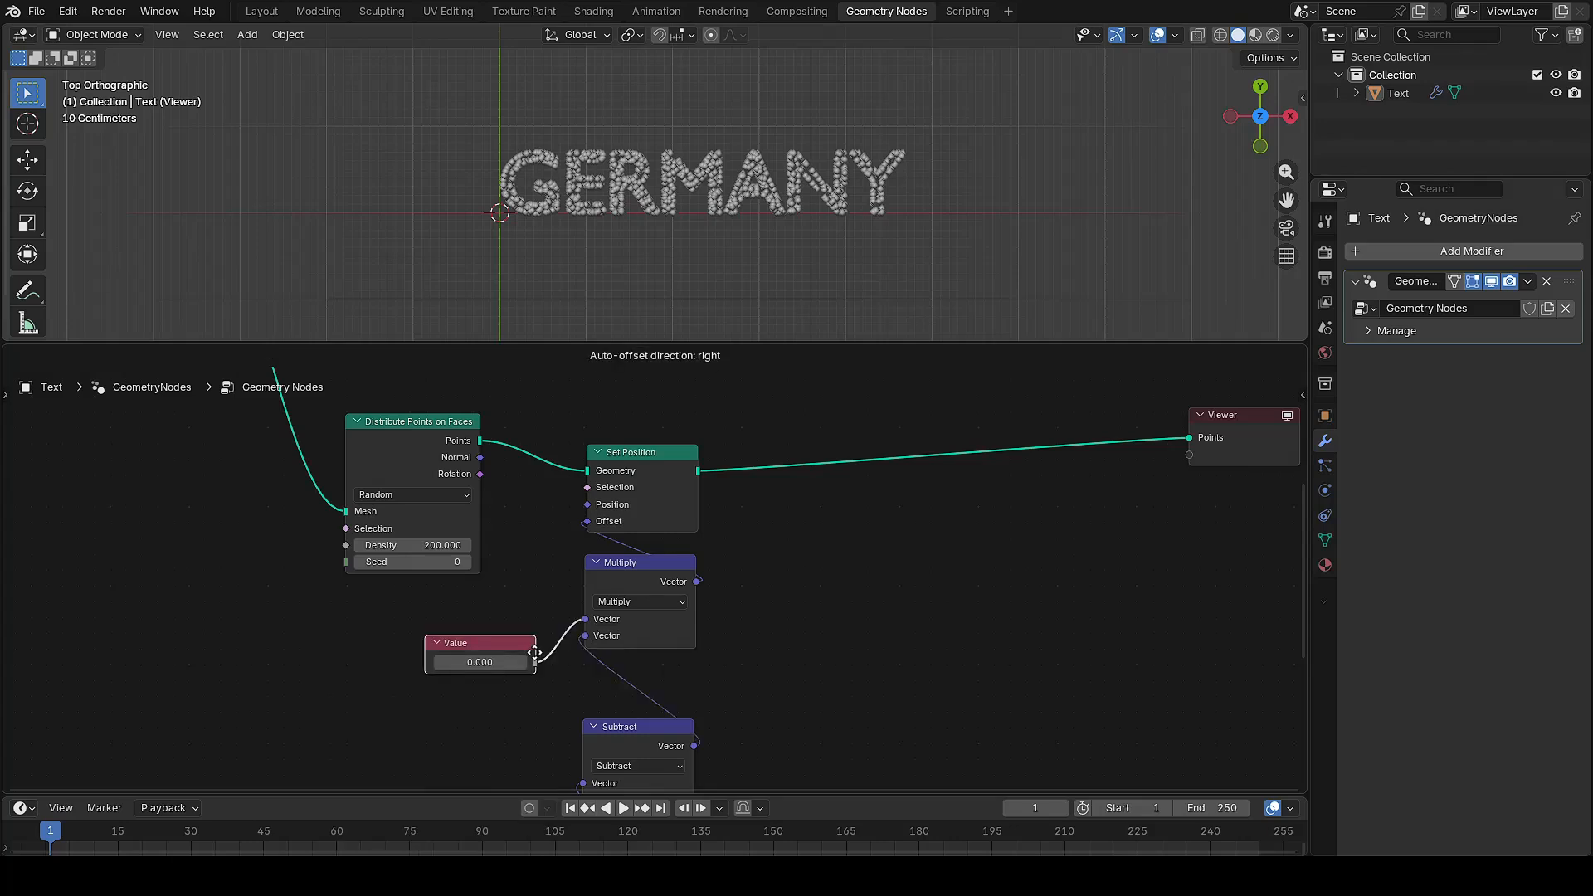
click(535, 656)
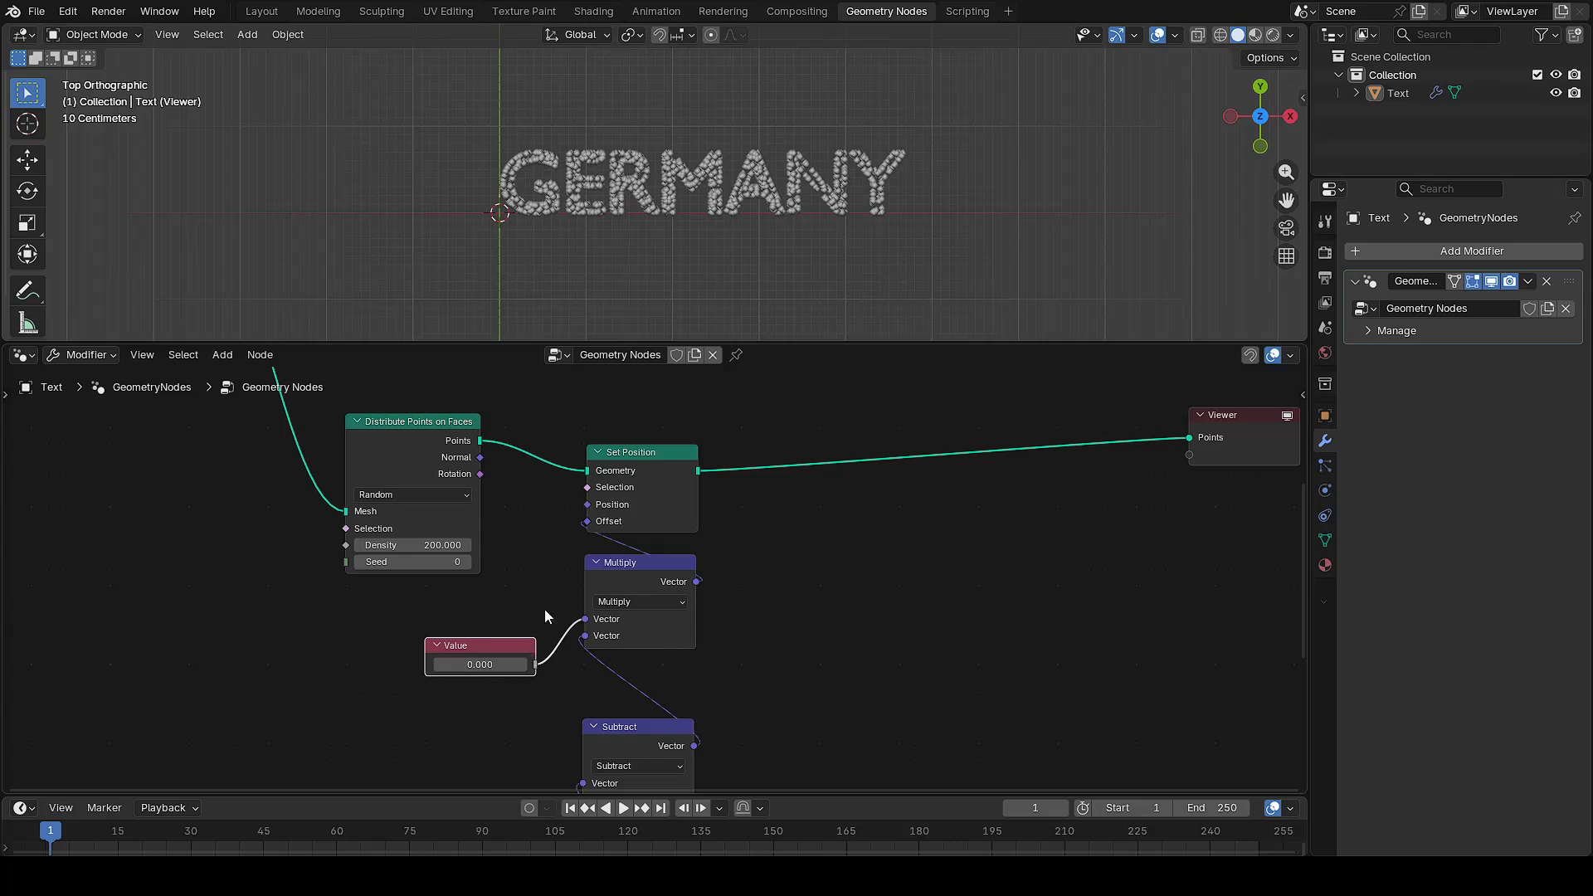
Move the Set Position column together with its Value node farther away from Distribute Points on Faces
drag(518, 421, 571, 737)
scroll(765, 652, down, 3)
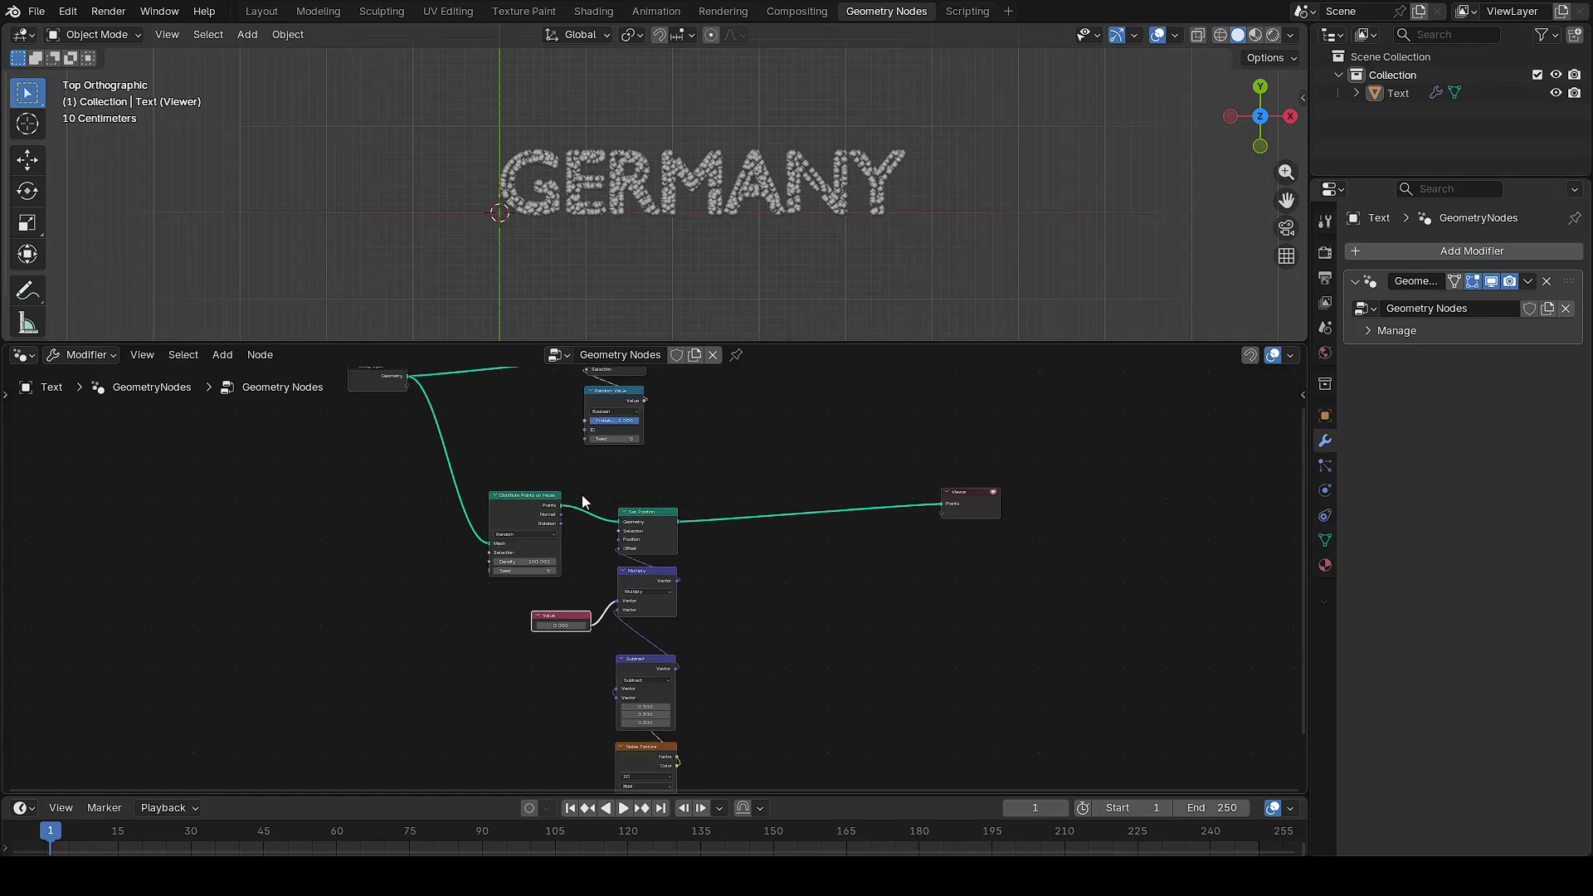
drag(581, 494, 641, 732)
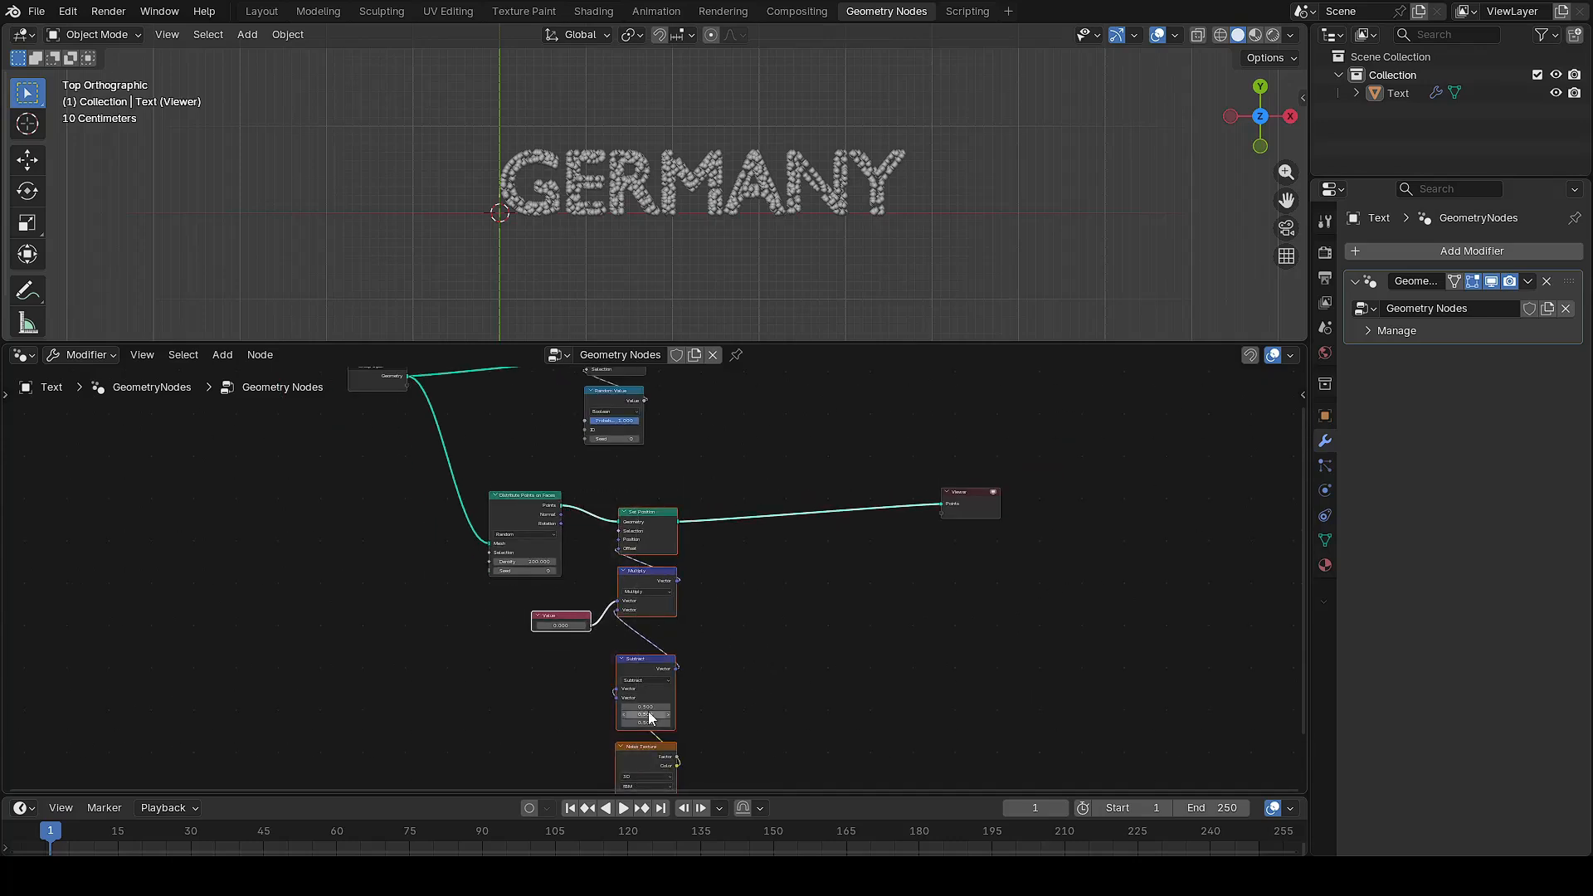
key(g)
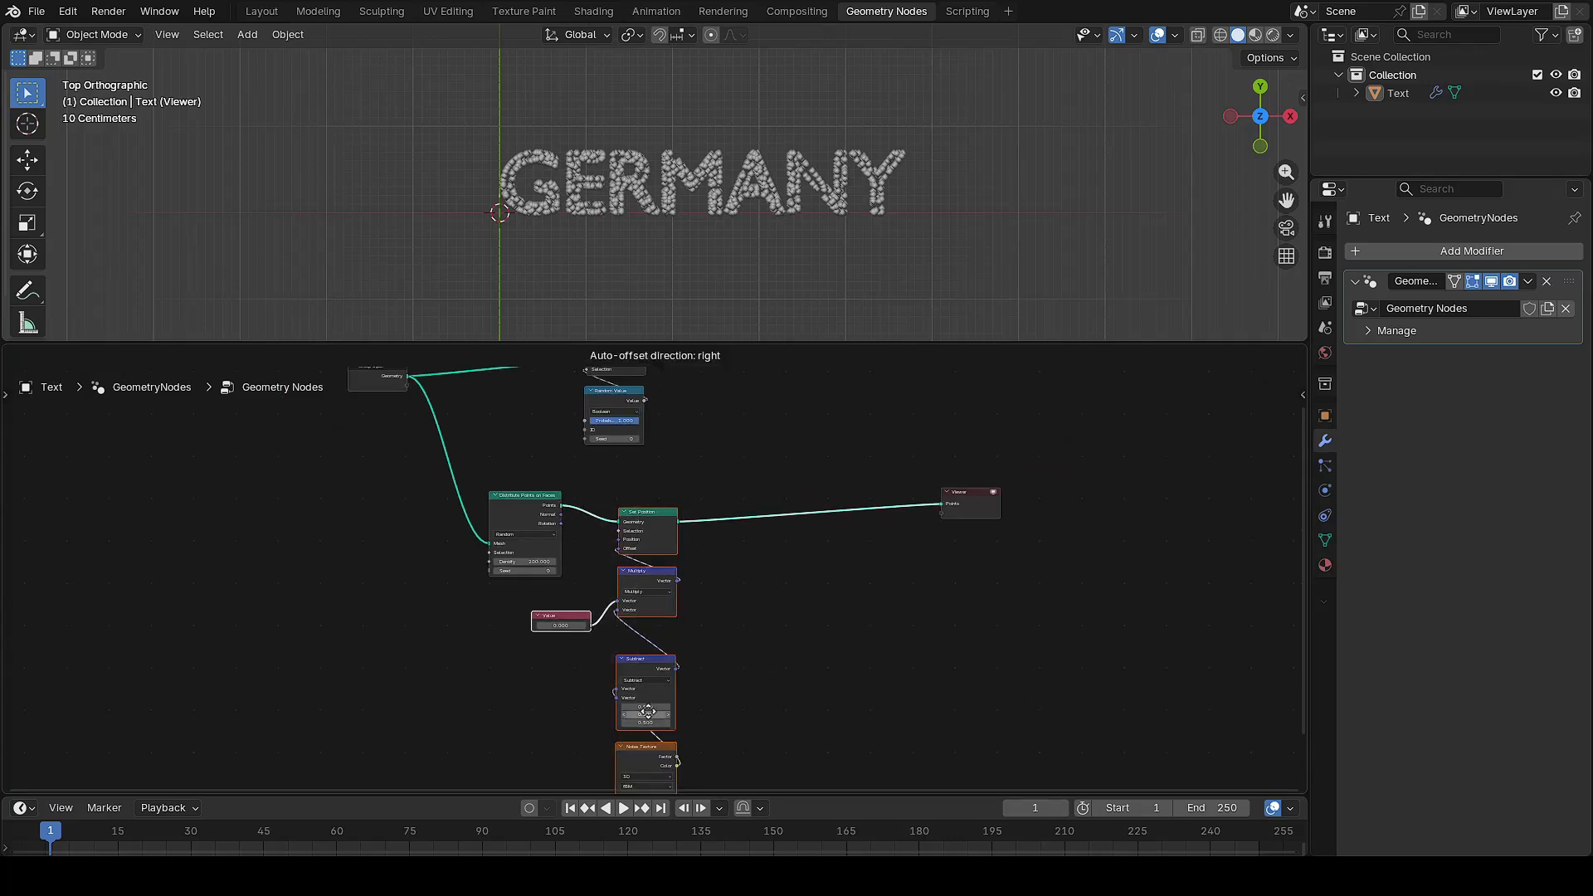
click(715, 715)
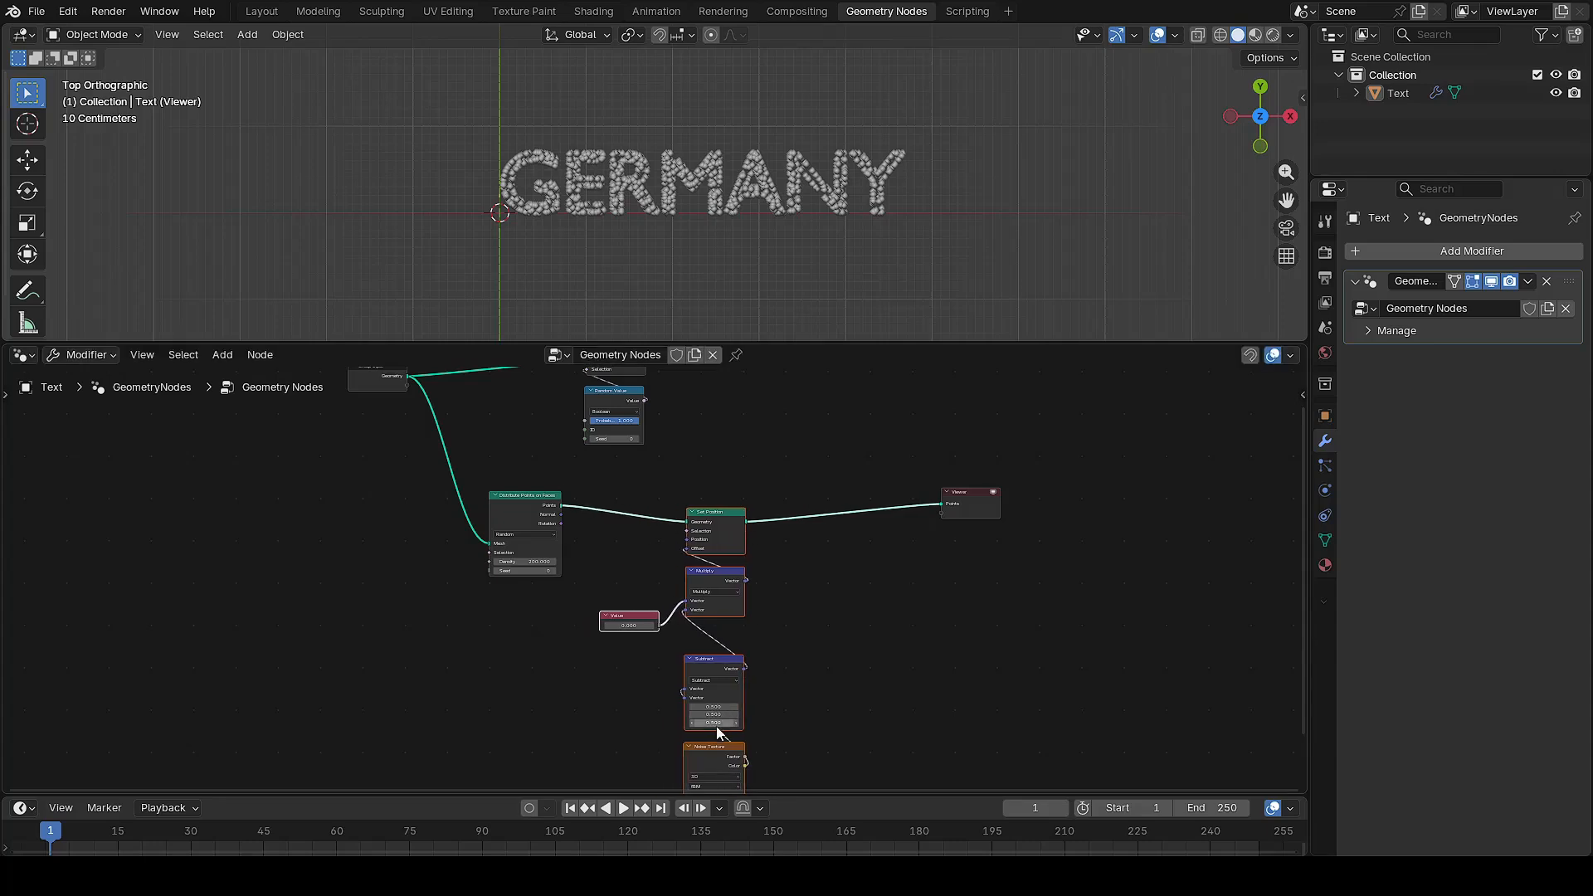
Test the scatter strength by varying the Value node feeding Multiply, leaving it at 3.000
scroll(601, 661, up, 5)
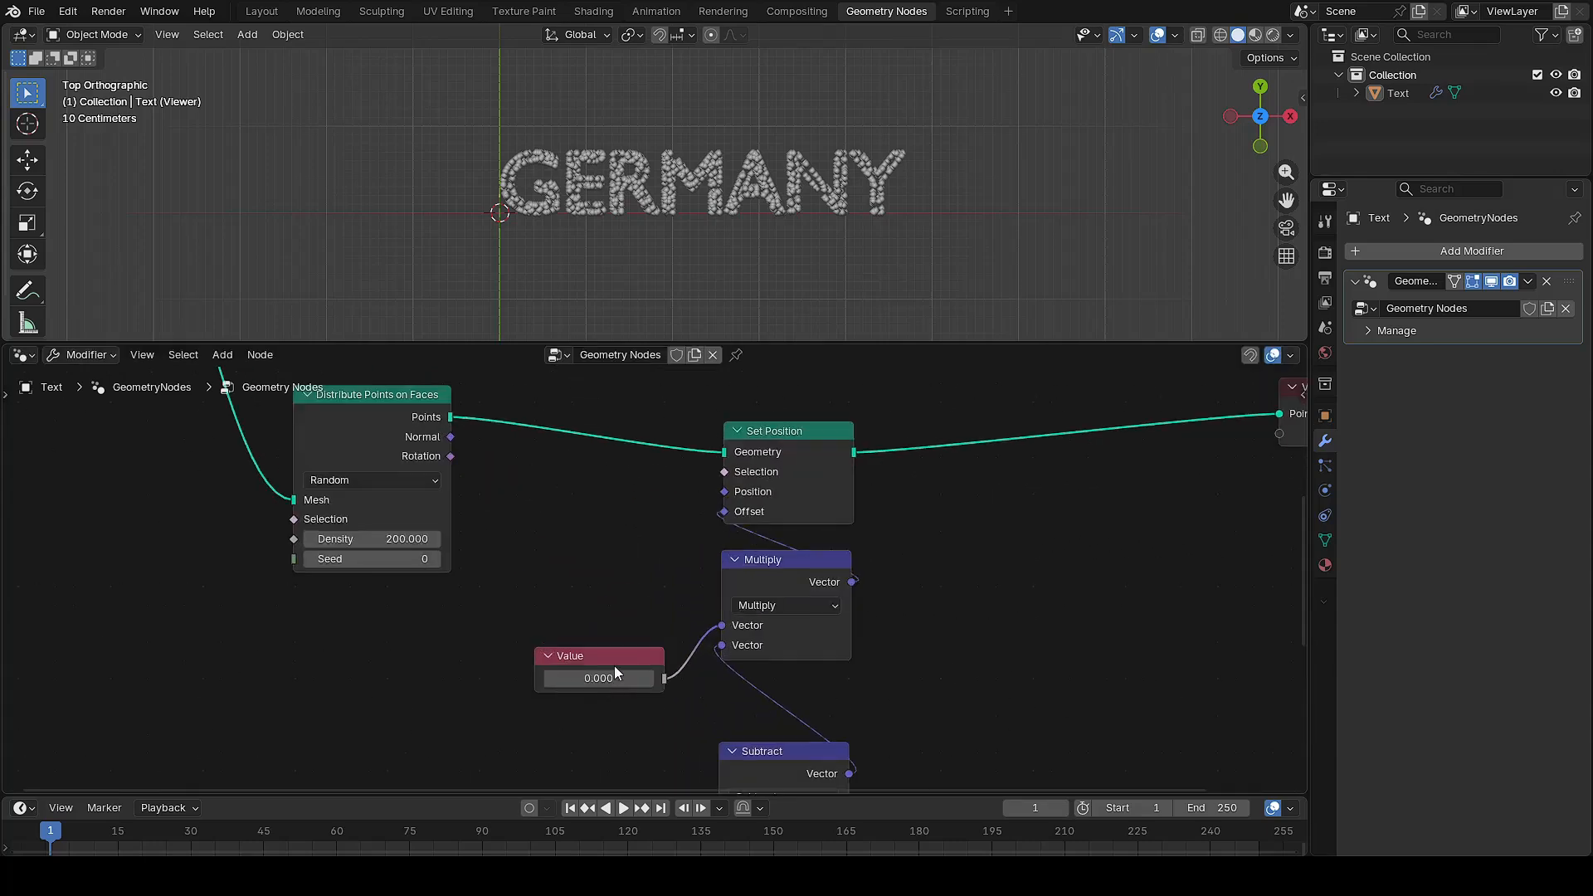
scroll(618, 689, up, 1)
click(624, 715)
text(3.2)
key(Return)
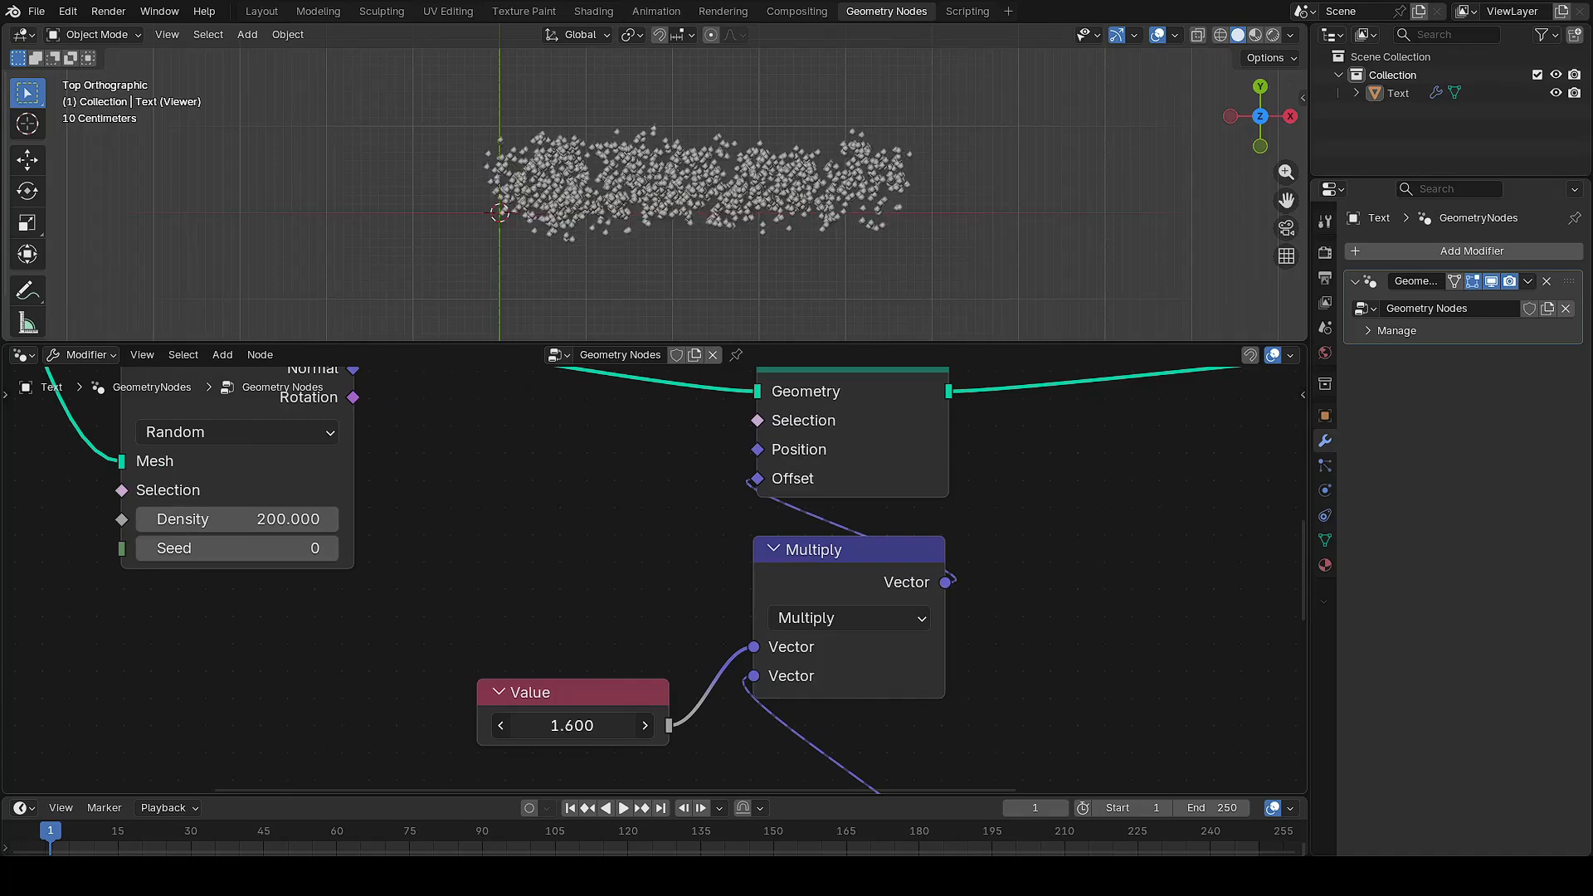
mouse_move(572, 725)
mouse_down()
mouse_move(595, 725)
mouse_move(544, 726)
mouse_up()
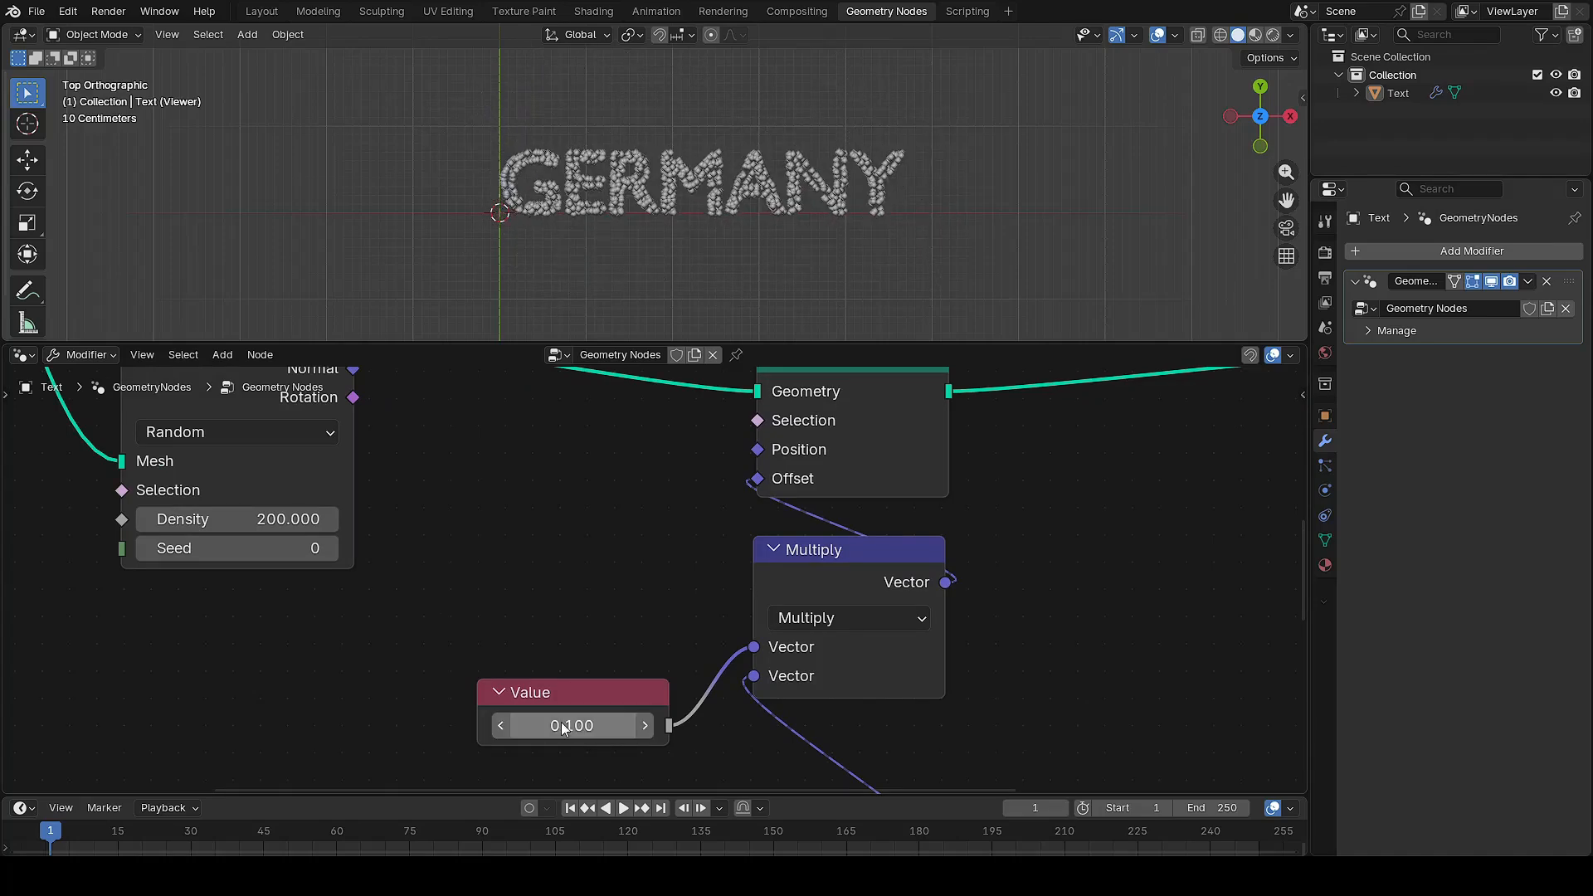
middle_drag(1061, 711, 1039, 470)
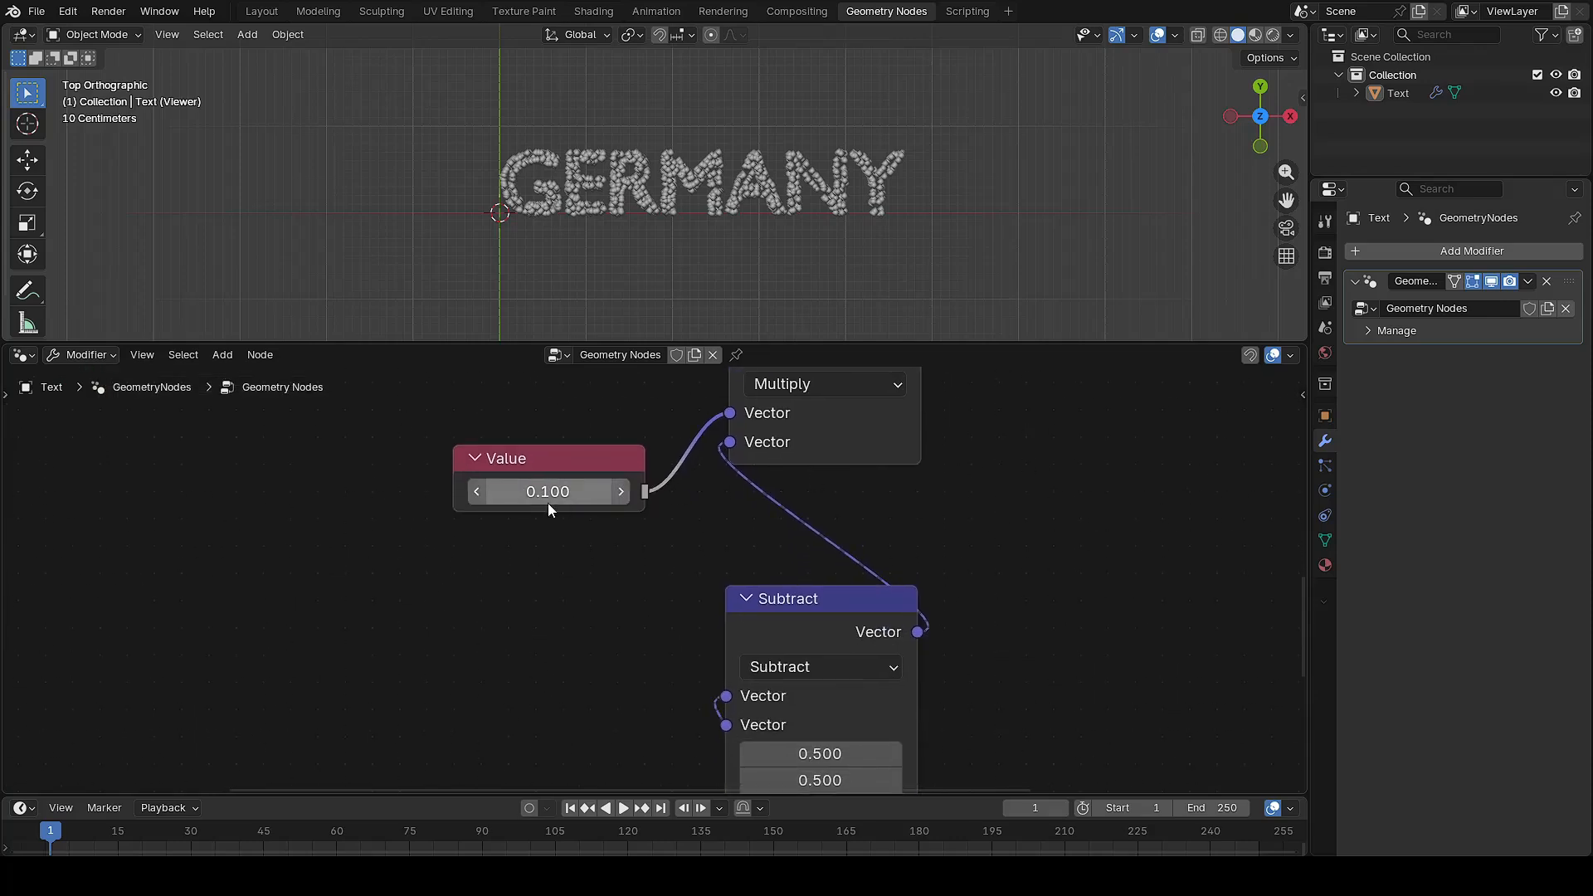
drag(548, 498, 619, 498)
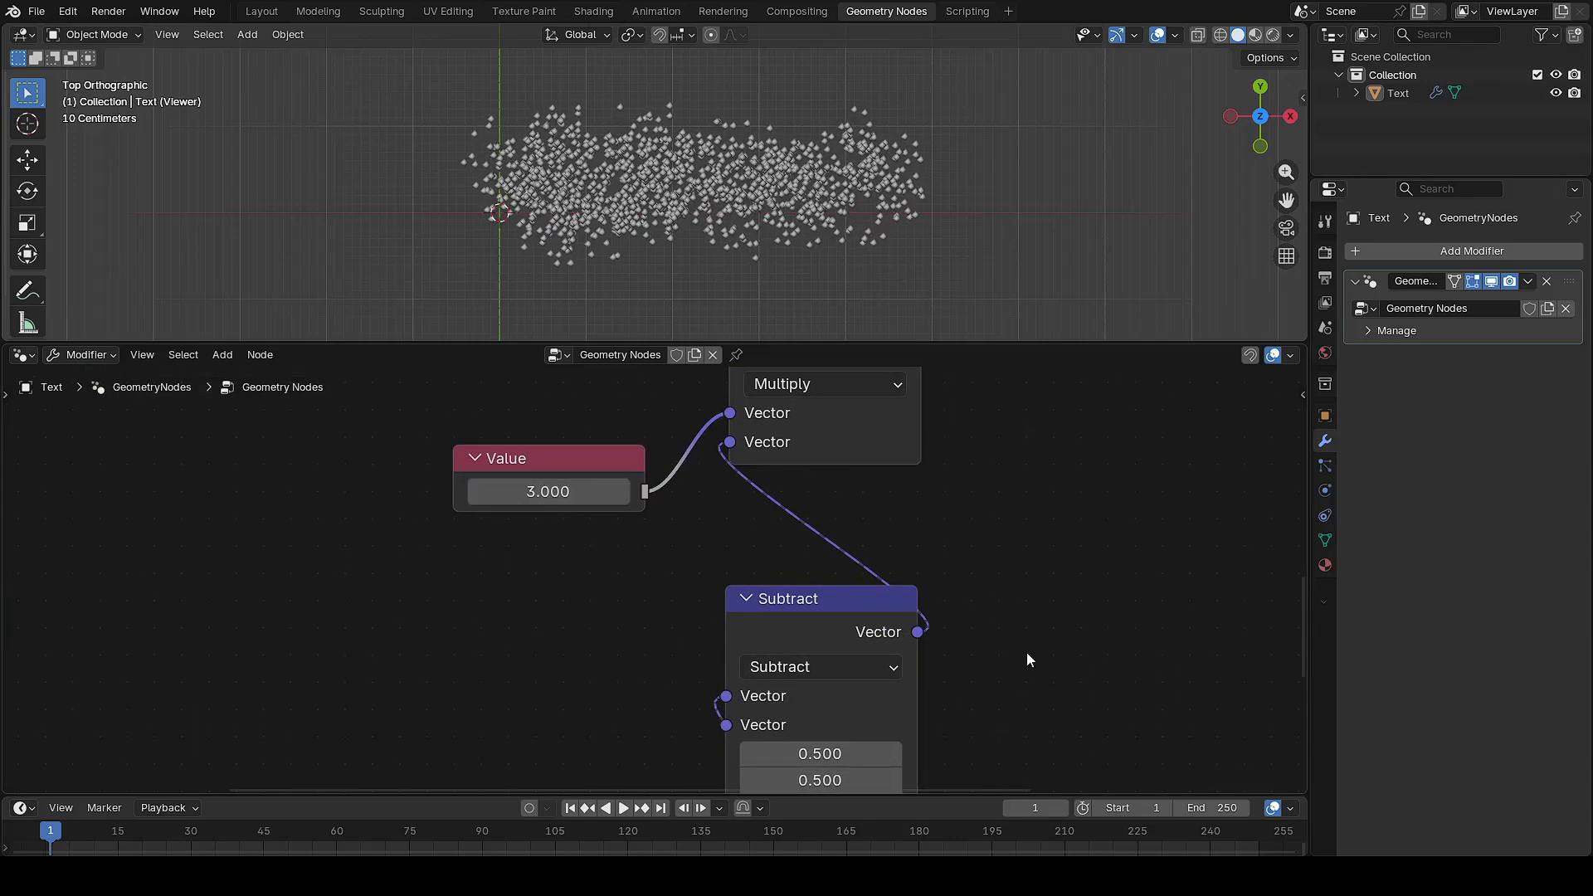
Increase the Noise Texture node's Scale to 19.870
middle_drag(1007, 722, 1003, 473)
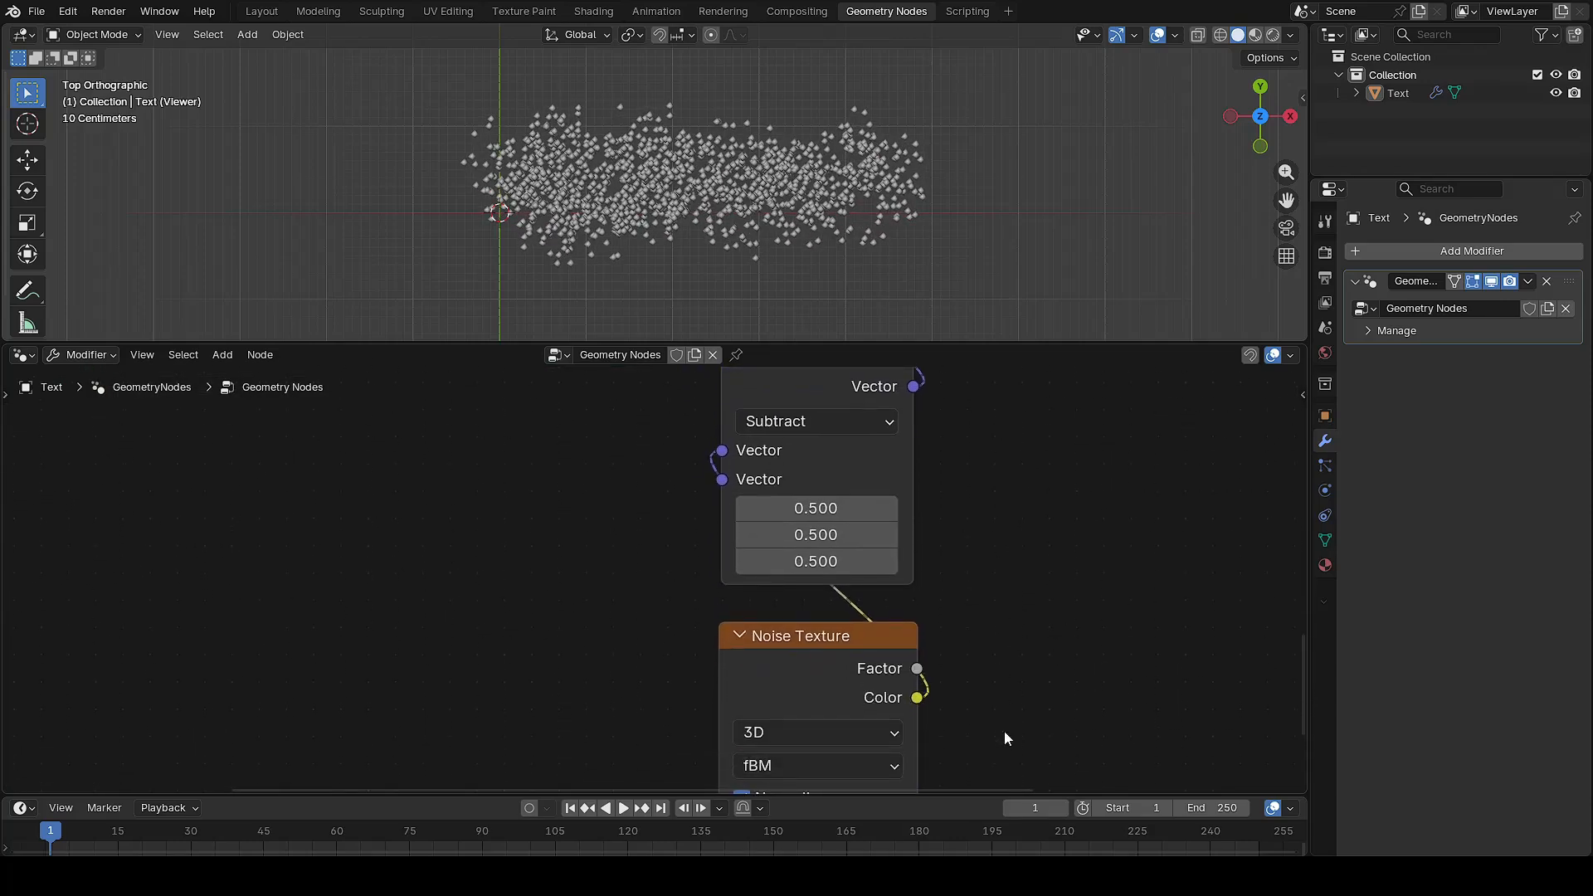
middle_drag(1005, 733, 1019, 581)
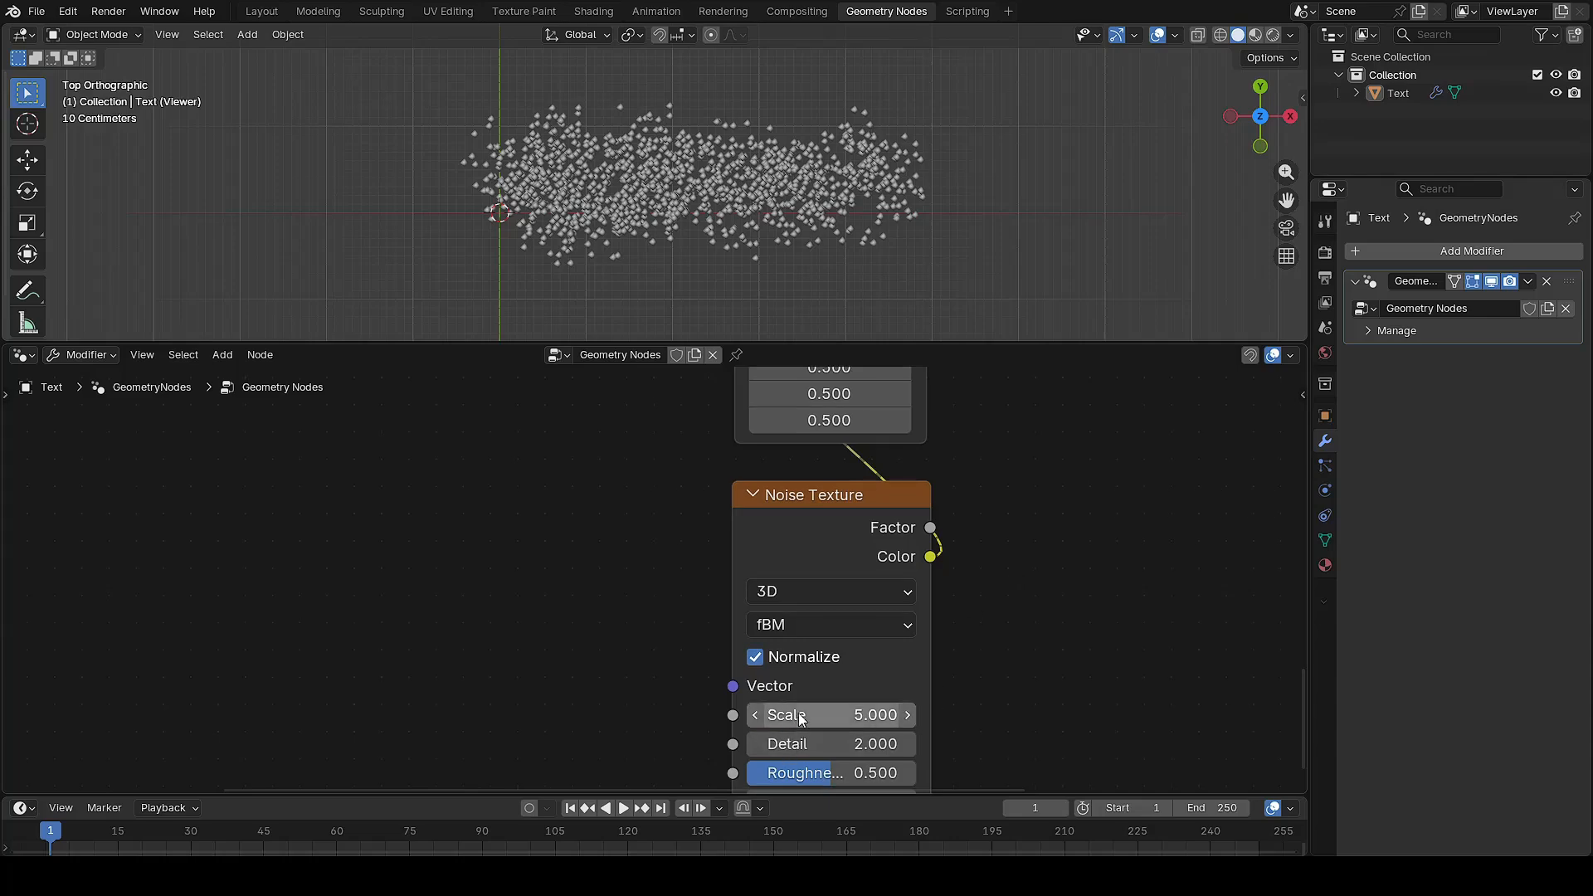
drag(830, 715, 971, 715)
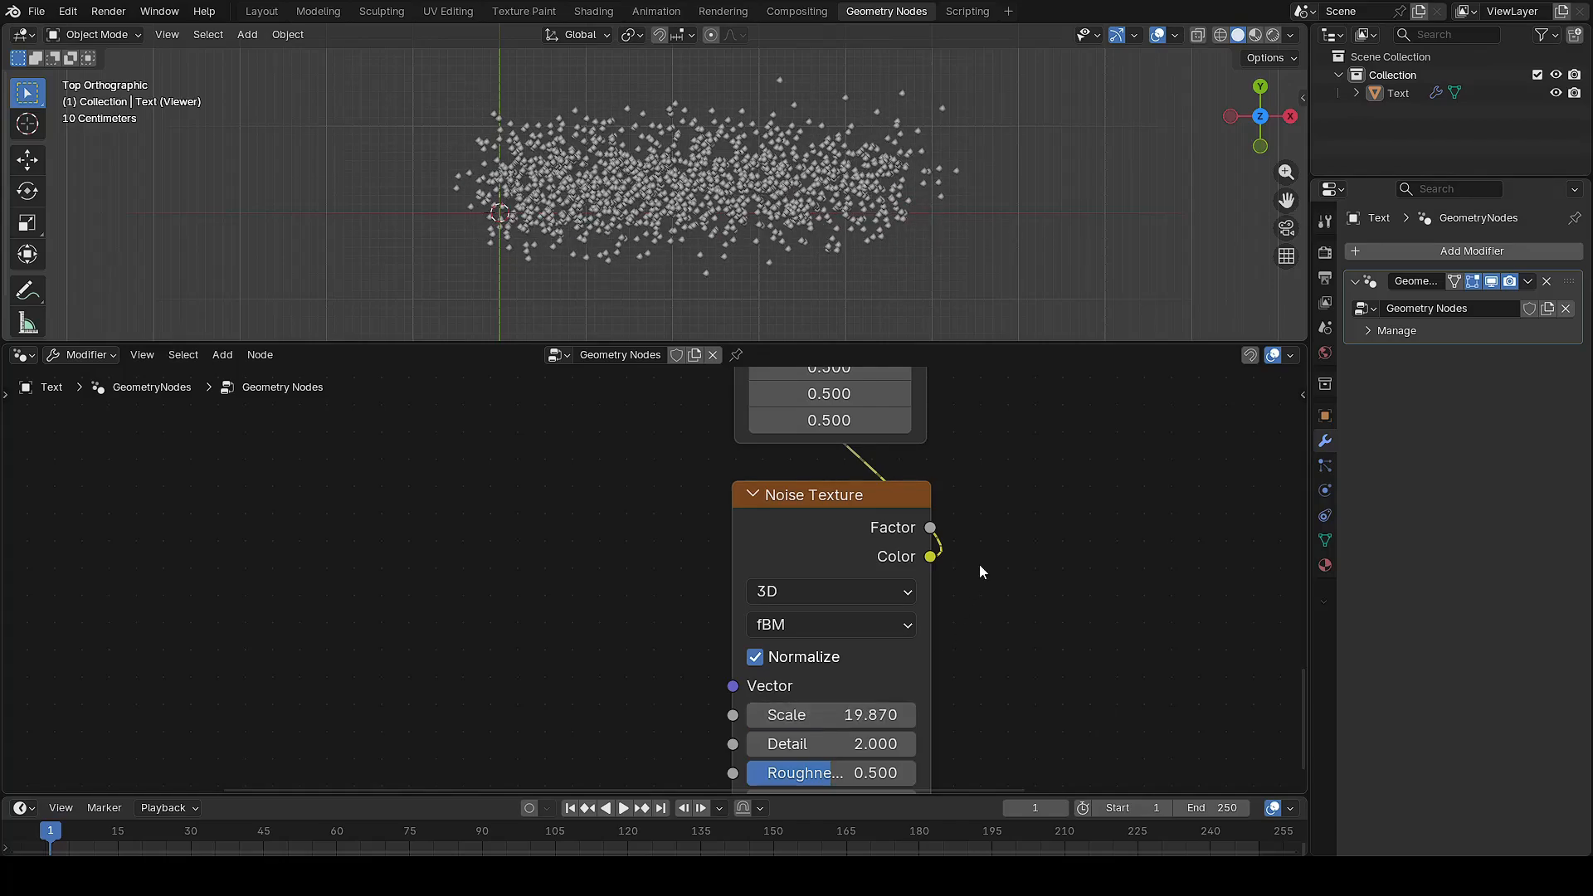
Reset the Value node feeding Multiply to 0.000
middle_drag(982, 569, 1010, 704)
scroll(1009, 571, down, 3)
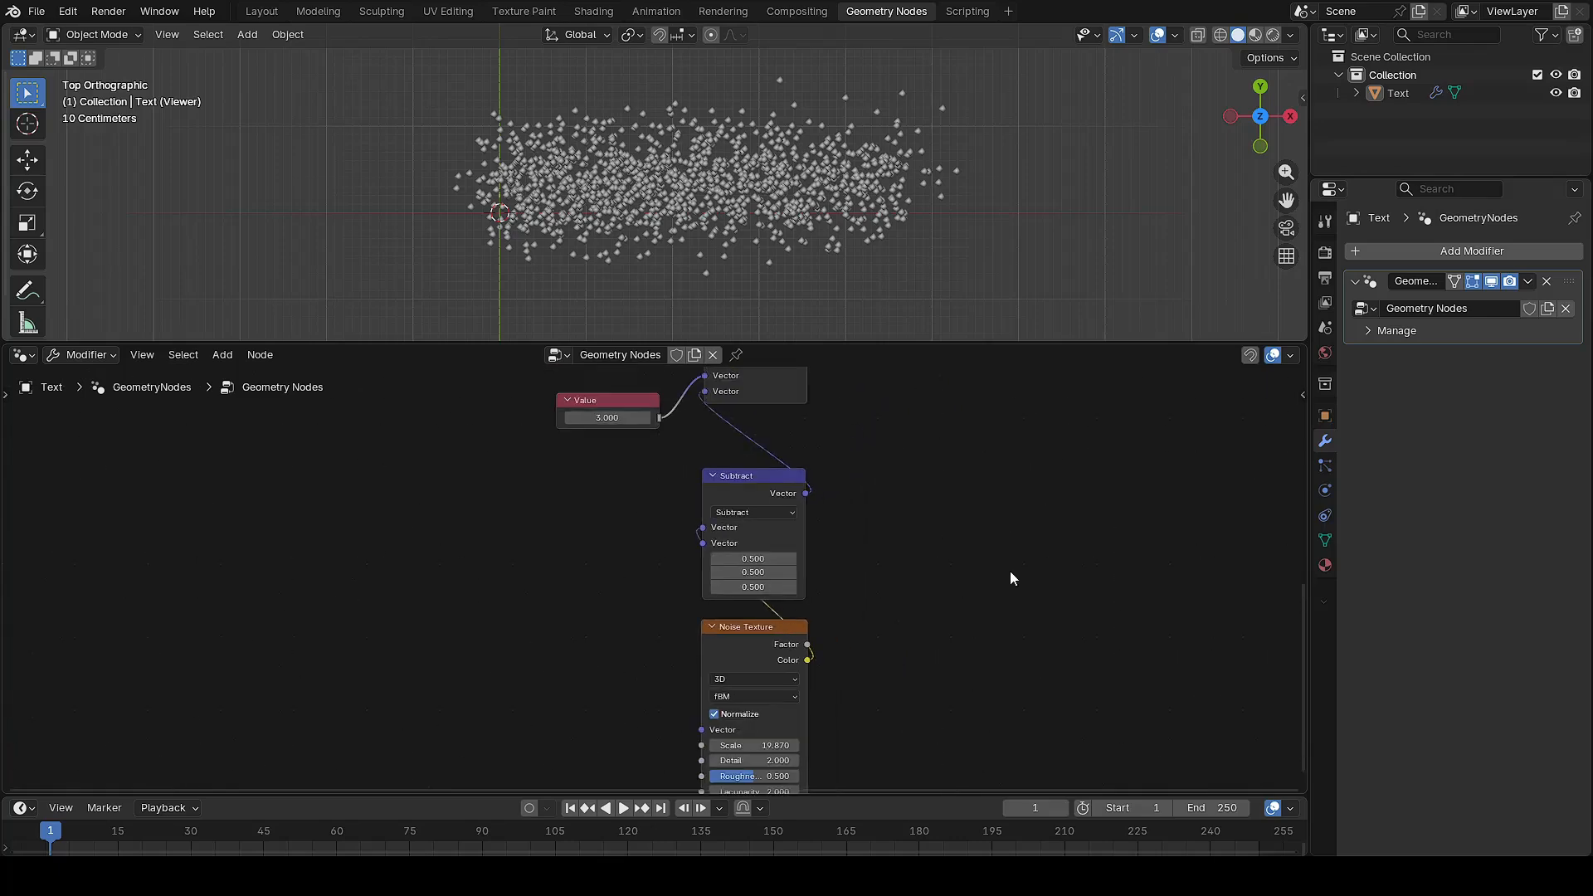
middle_drag(1009, 571, 1008, 646)
drag(665, 560, 591, 560)
Insert a Set Point Radius node on the link between Set Position and Viewer
scroll(581, 674, down, 2)
middle_drag(859, 472, 581, 674)
key(shift+a)
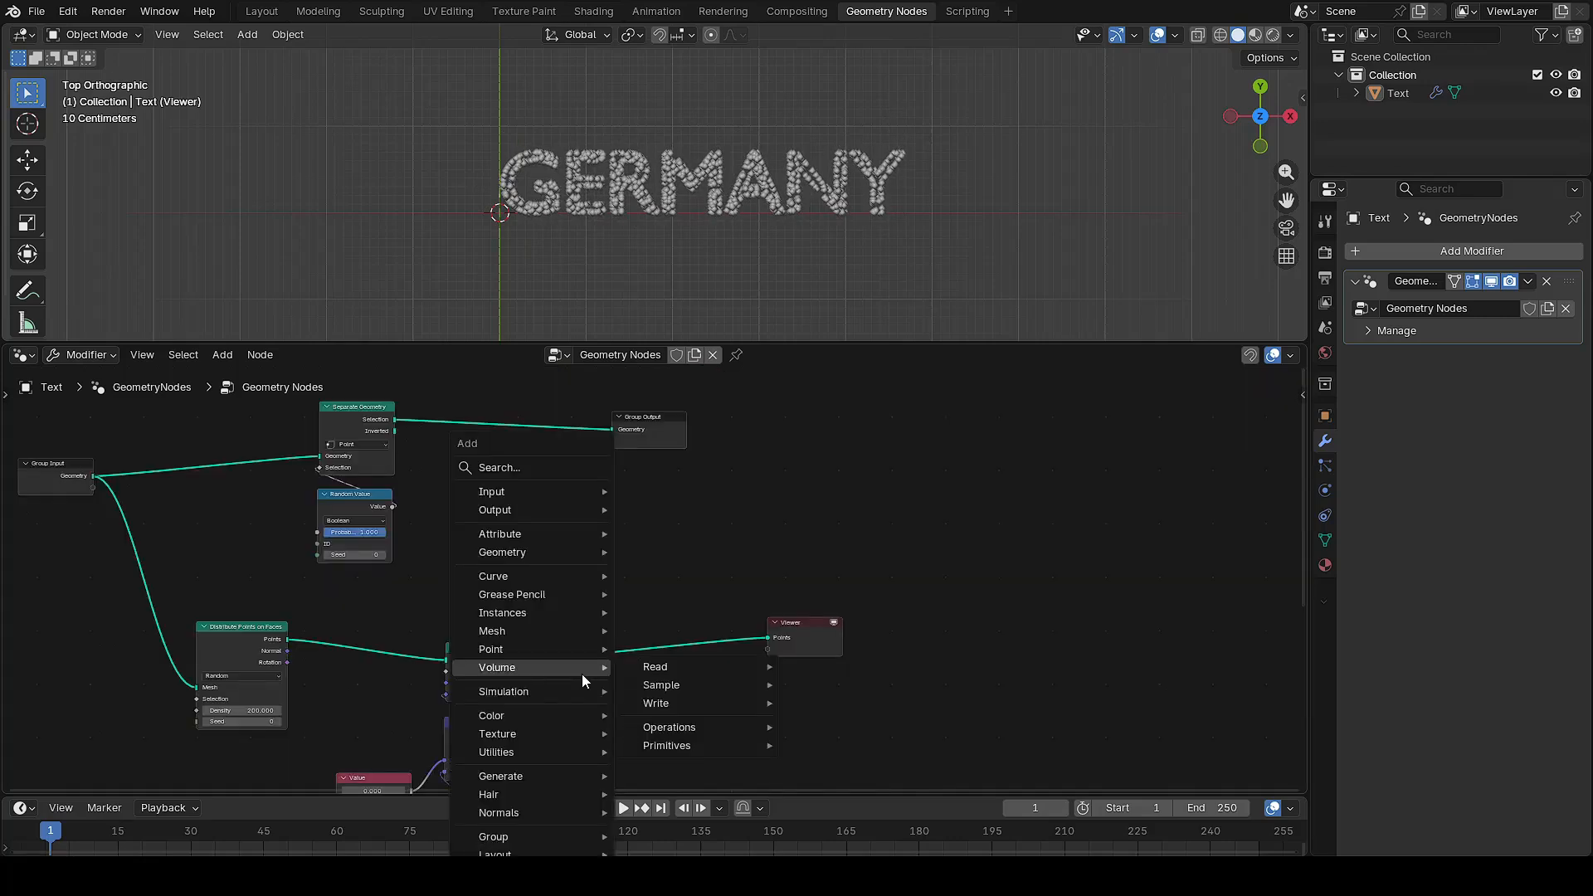
text(set po)
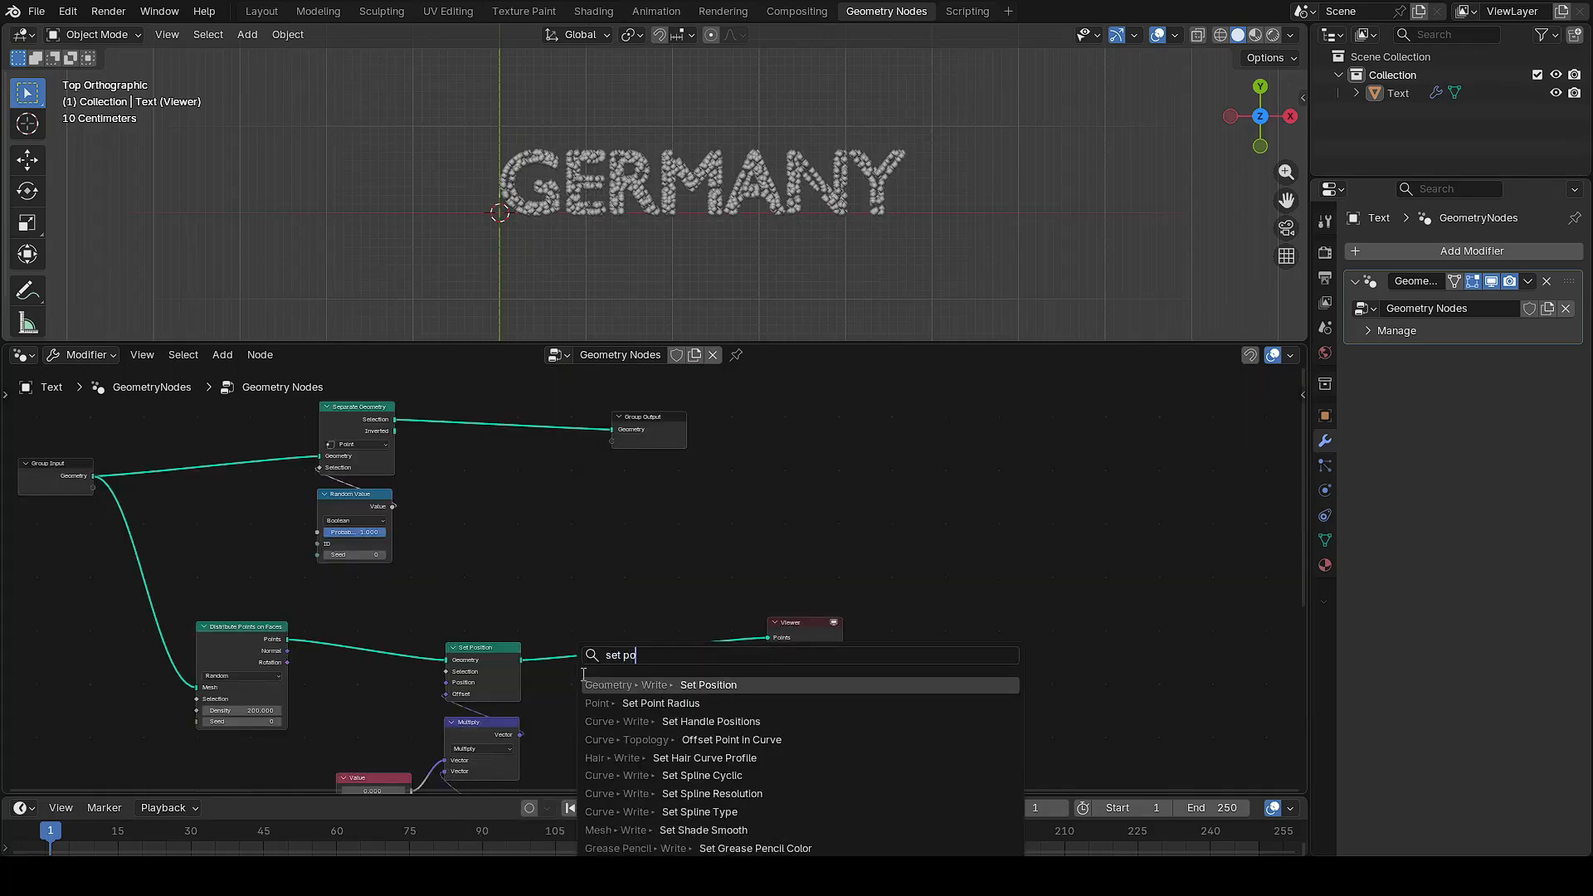
text(int)
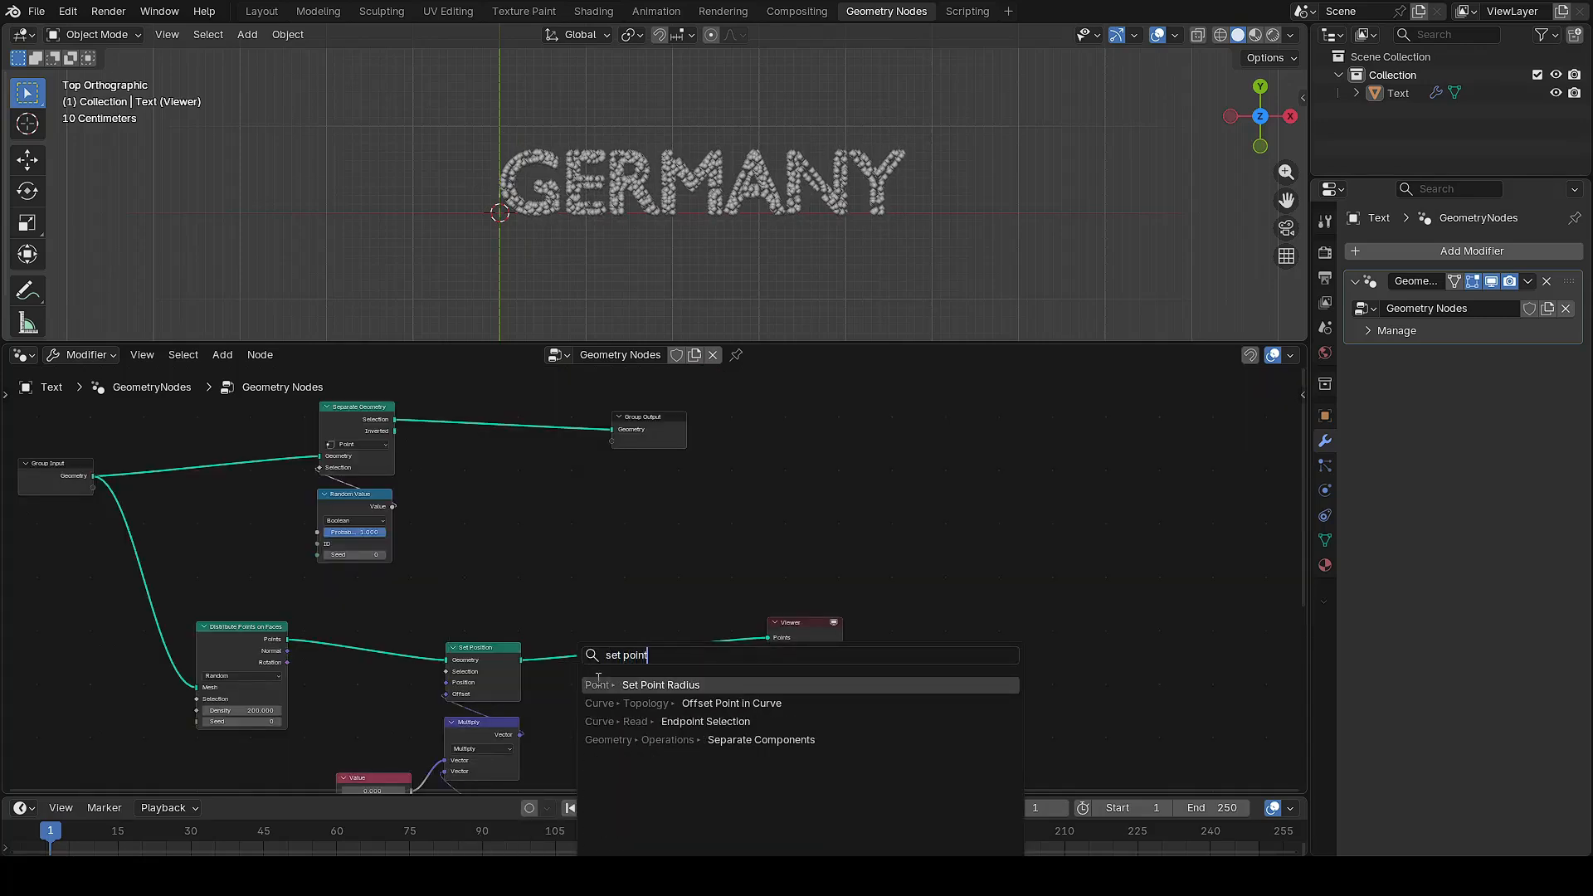
click(691, 684)
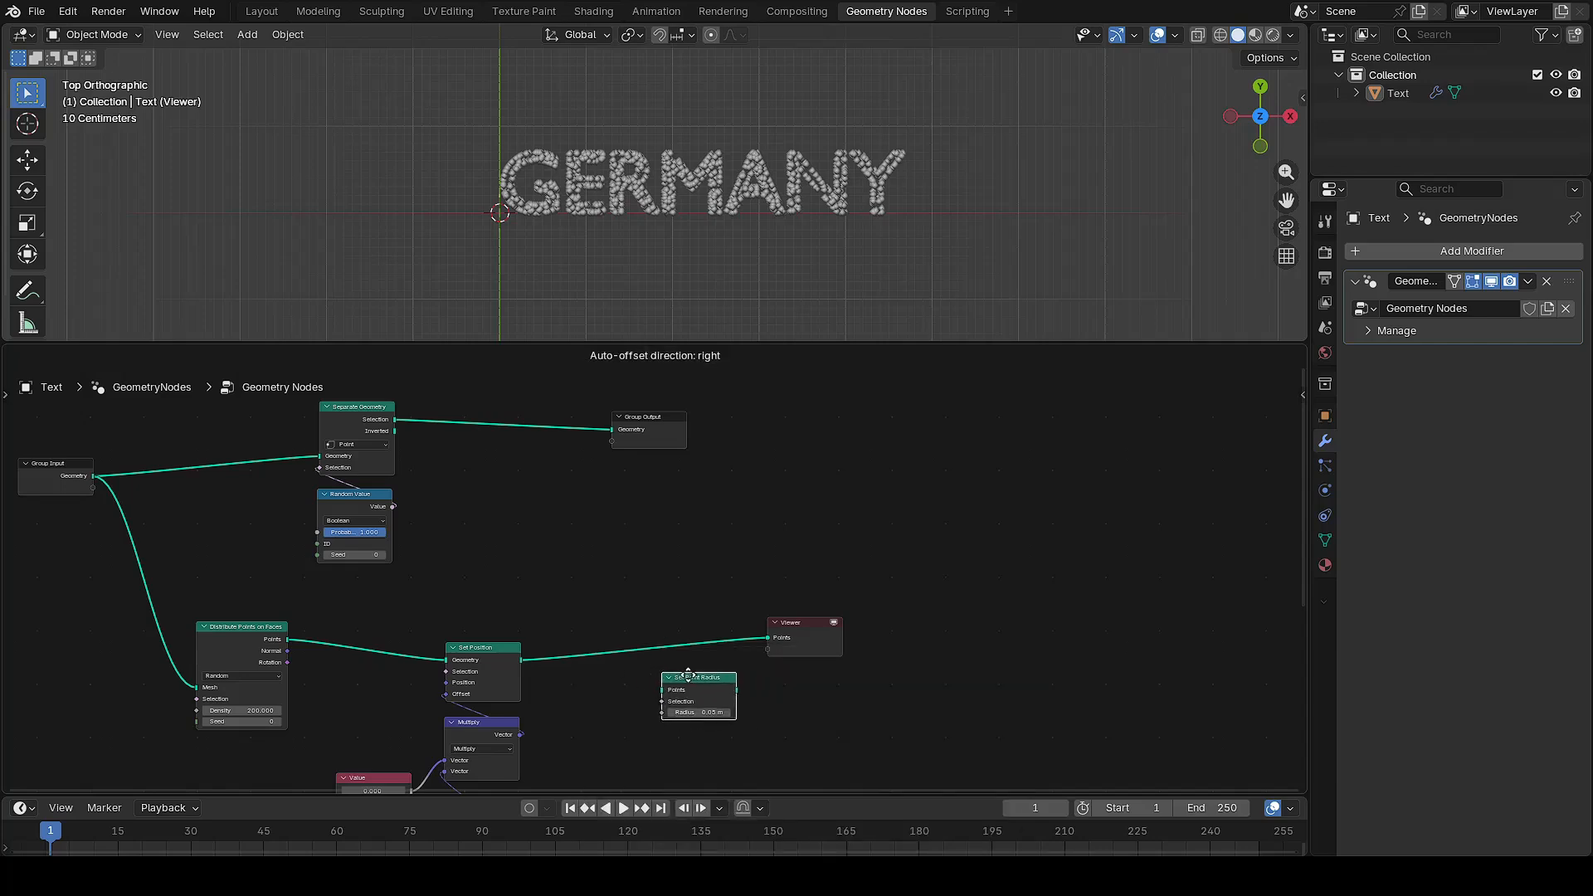
click(628, 637)
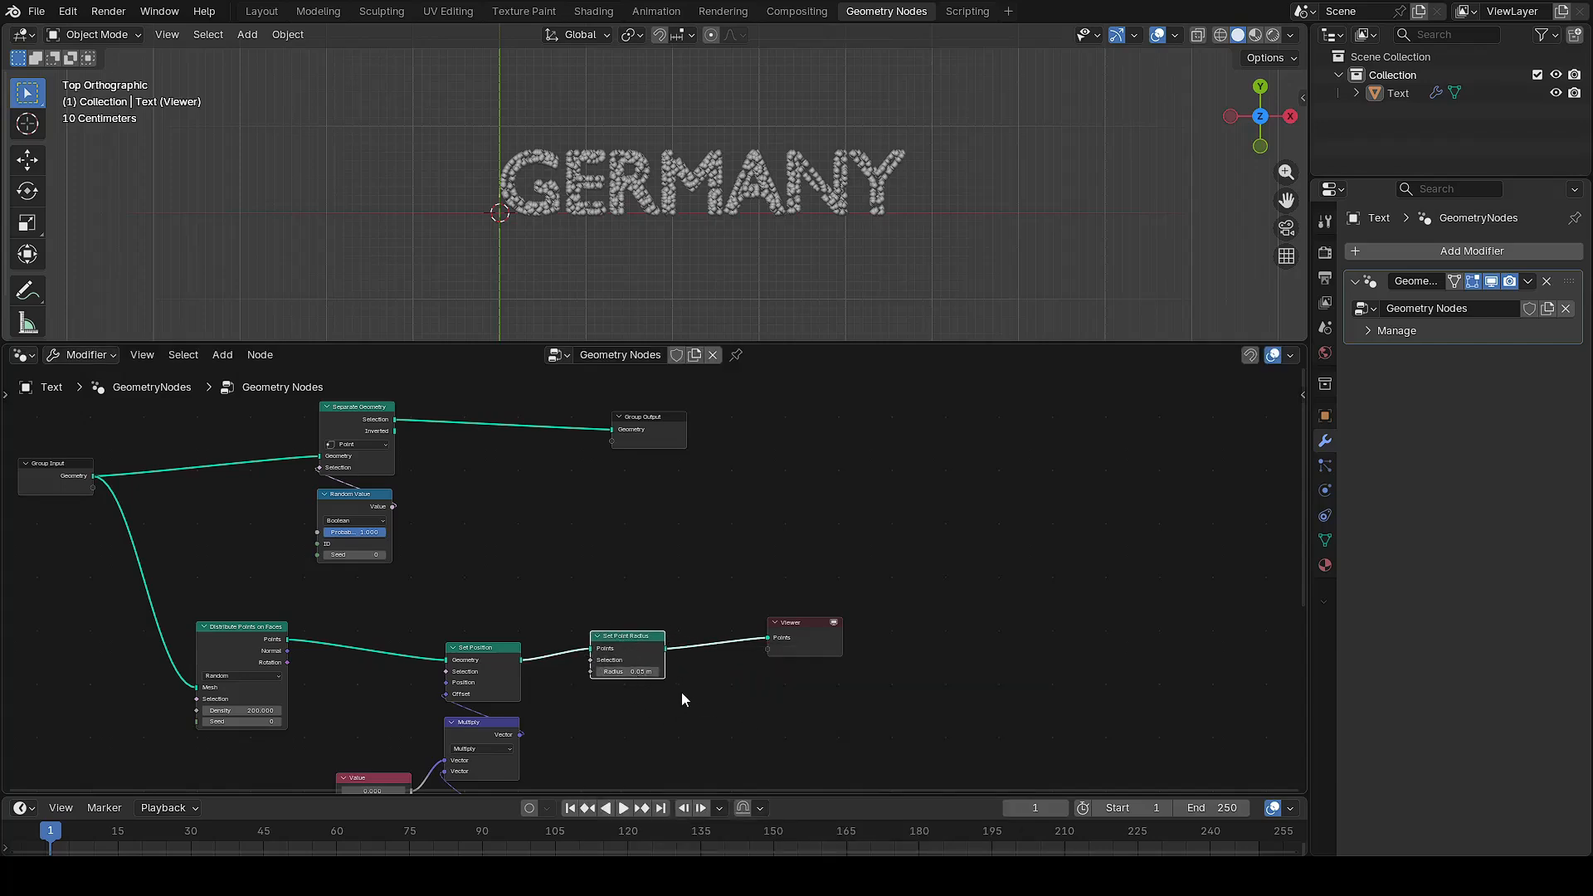
Move Set Point Radius closer to Set Position and set its radius to 0.01 m
scroll(632, 695, up, 4)
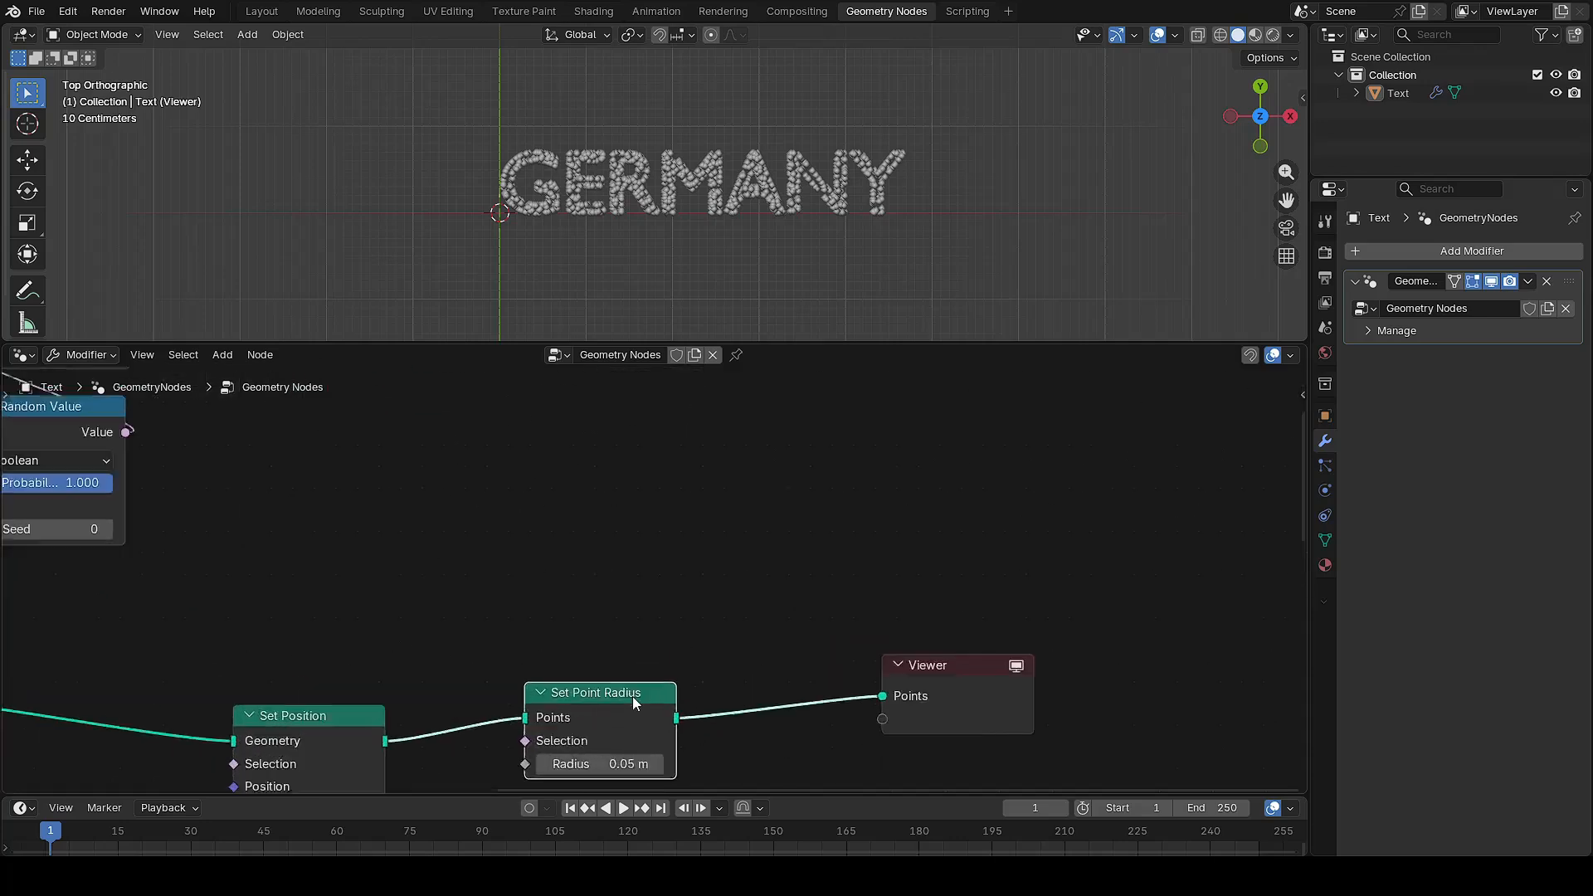
middle_drag(758, 649, 886, 466)
scroll(754, 240, up, 1)
scroll(754, 240, up, 1)
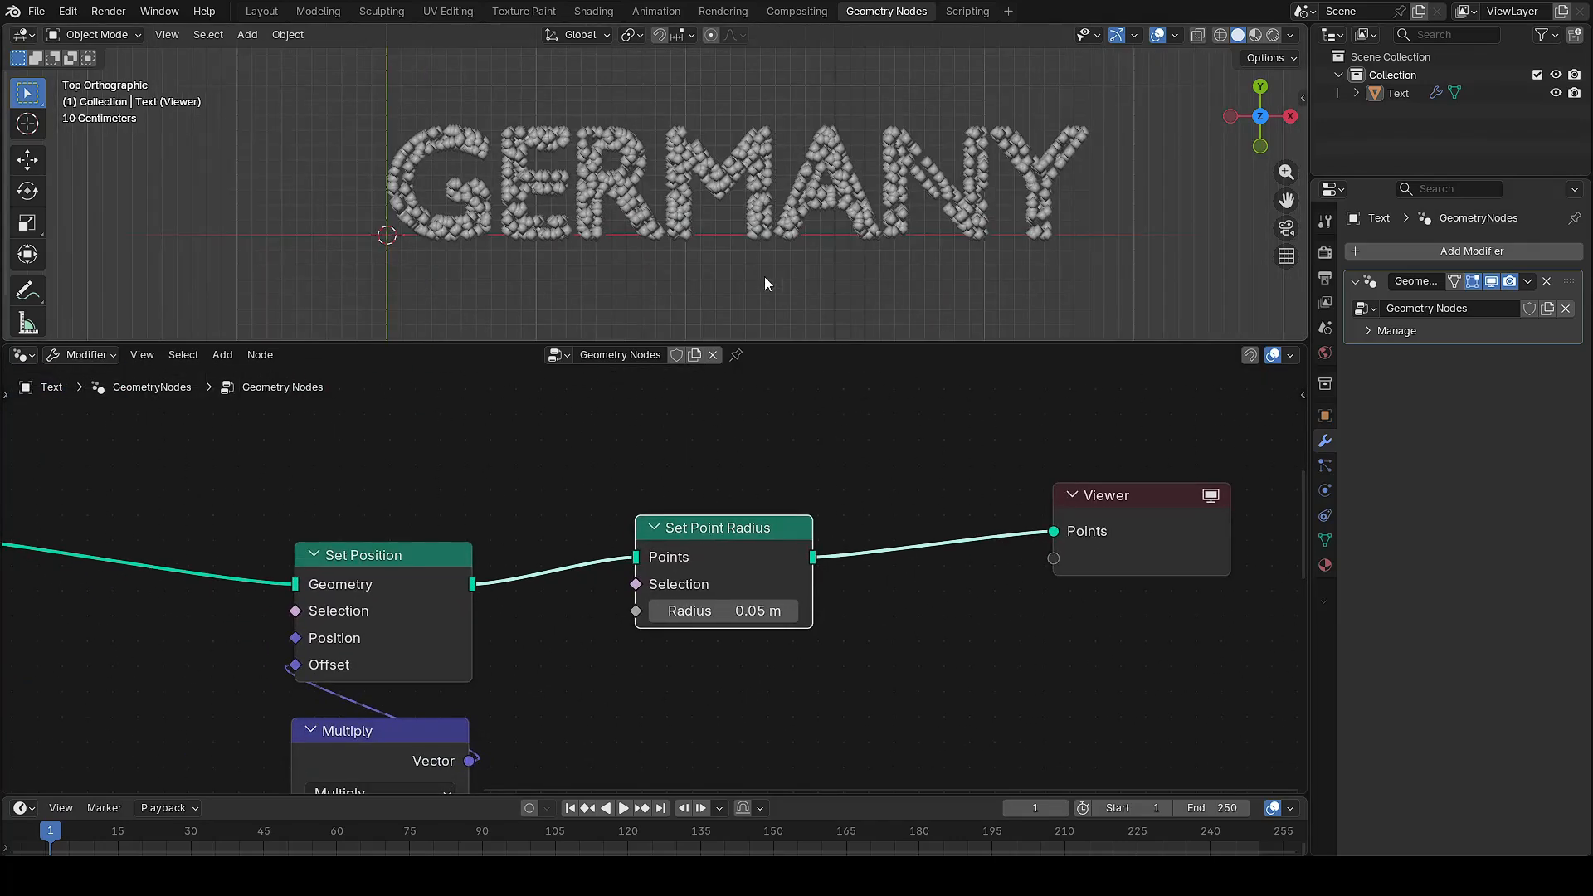
drag(743, 545, 643, 548)
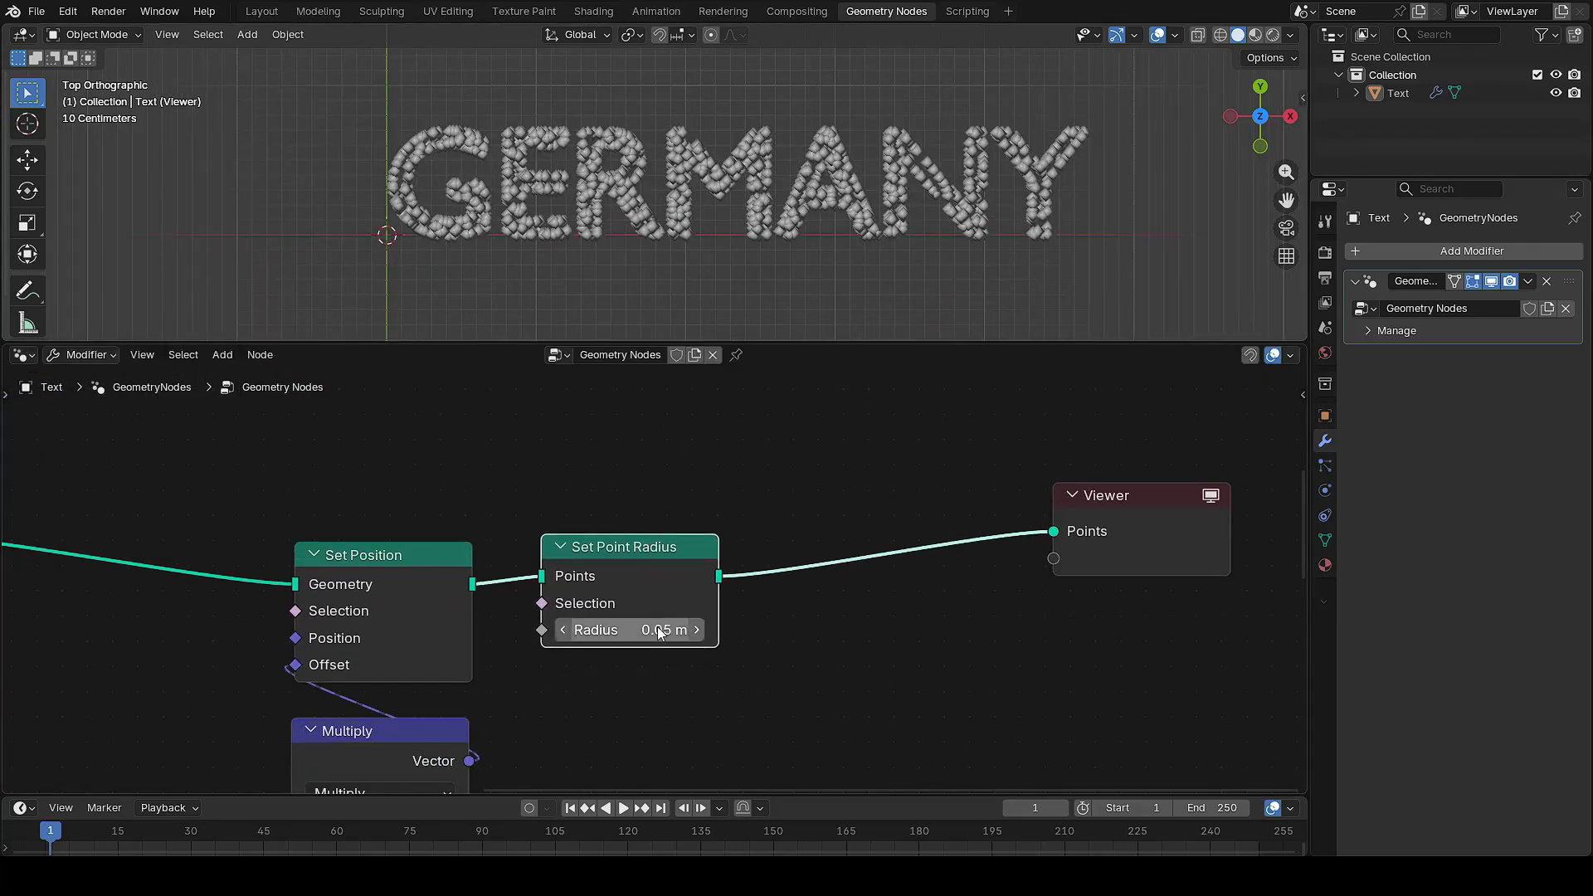
click(630, 630)
click(592, 631)
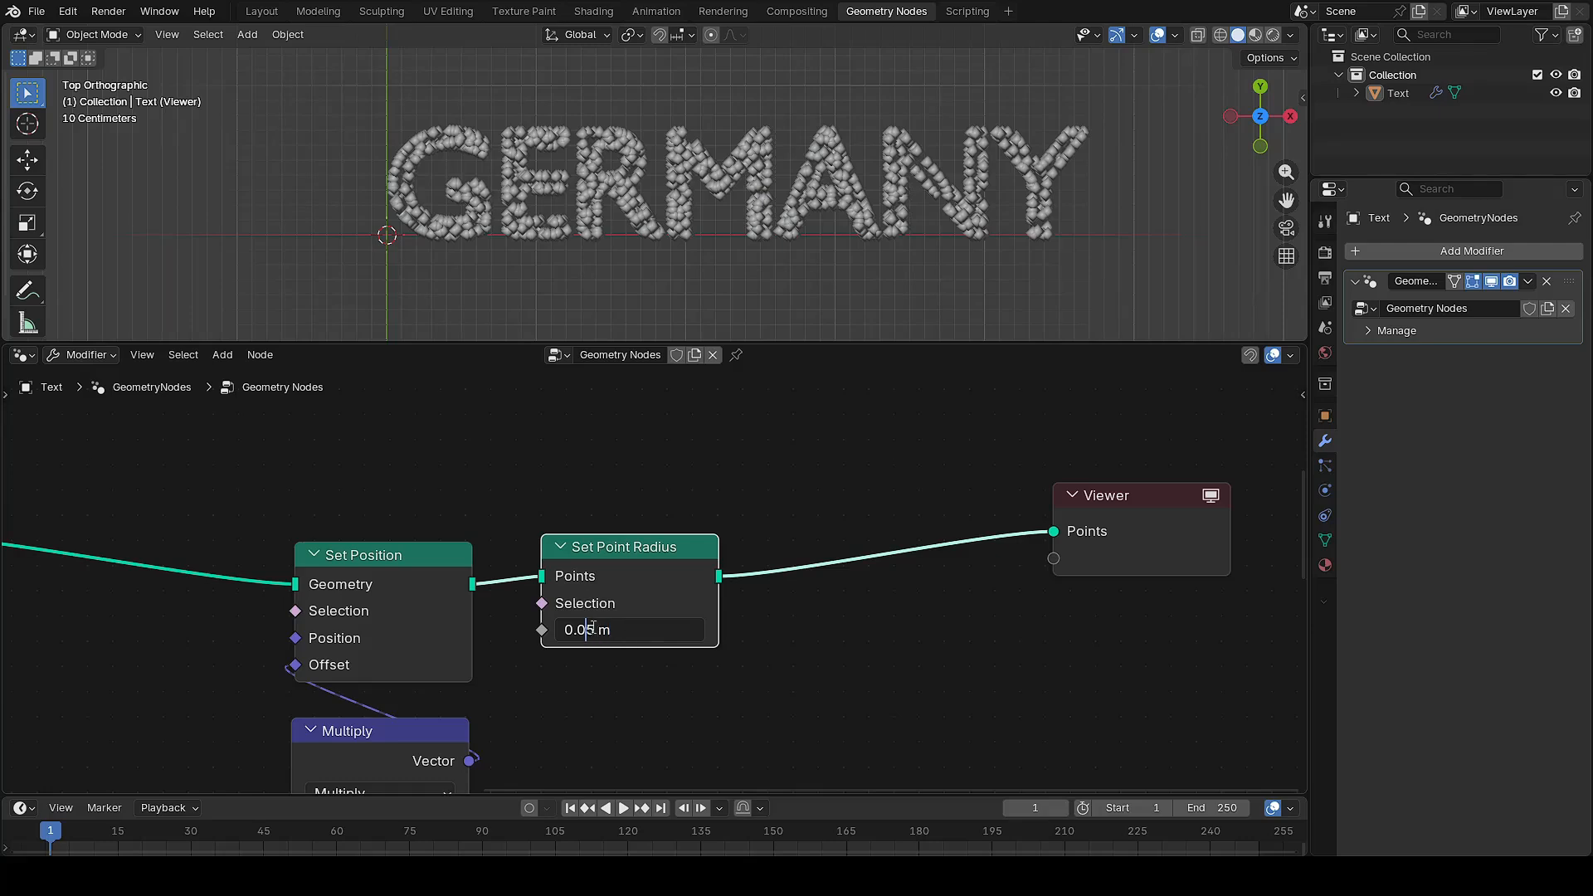
key(Right)
key(BackSpace)
text(1)
key(Return)
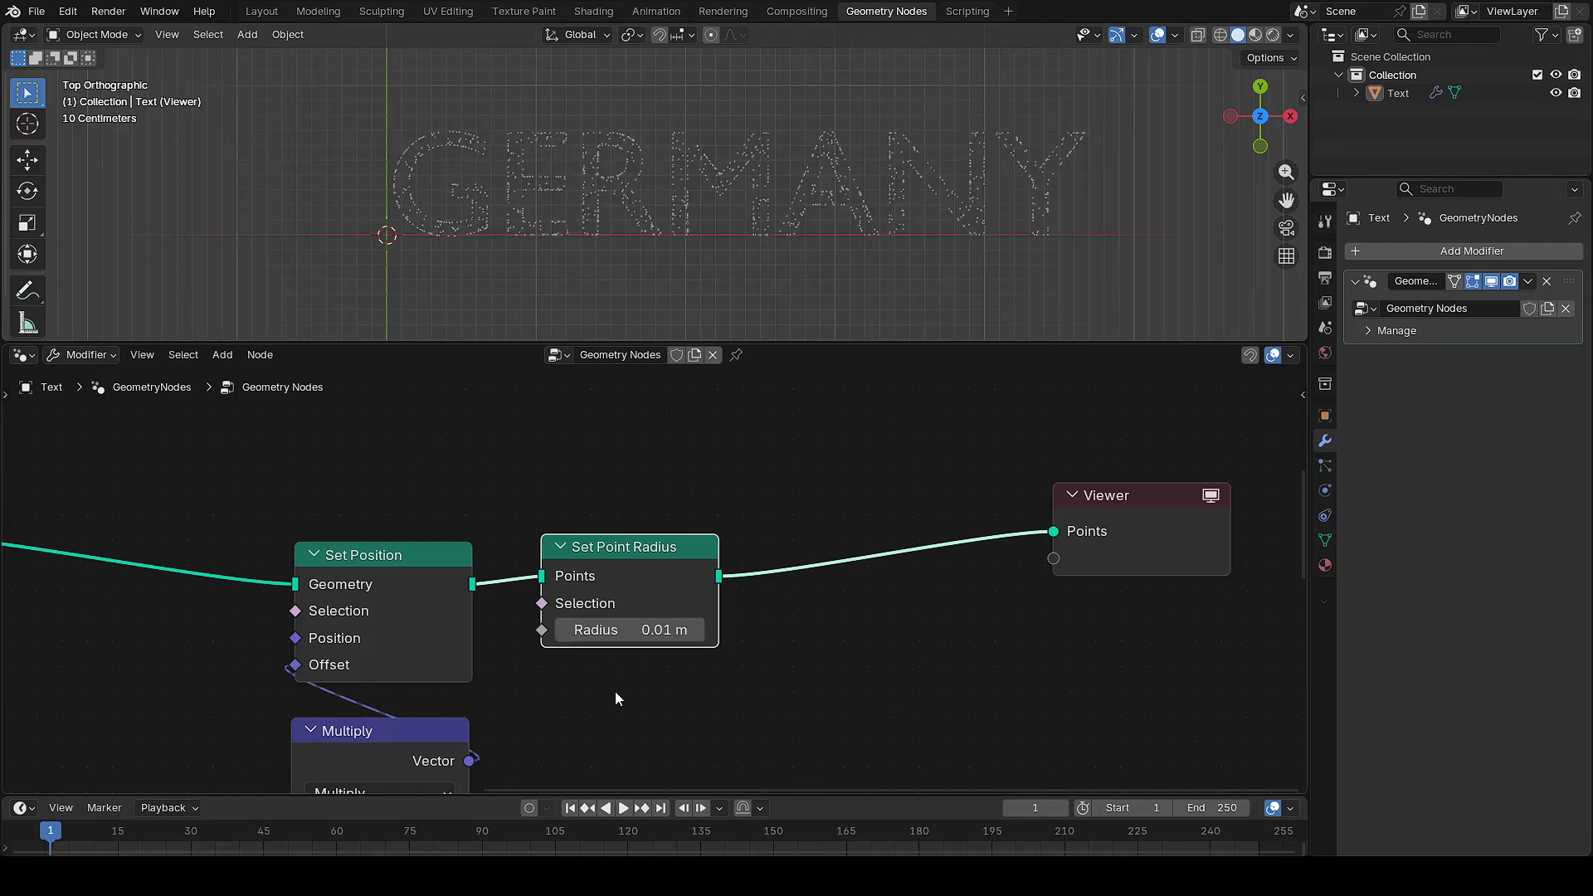
Insert a Separate Geometry node between Set Point Radius and Viewer
scroll(761, 205, up, 4)
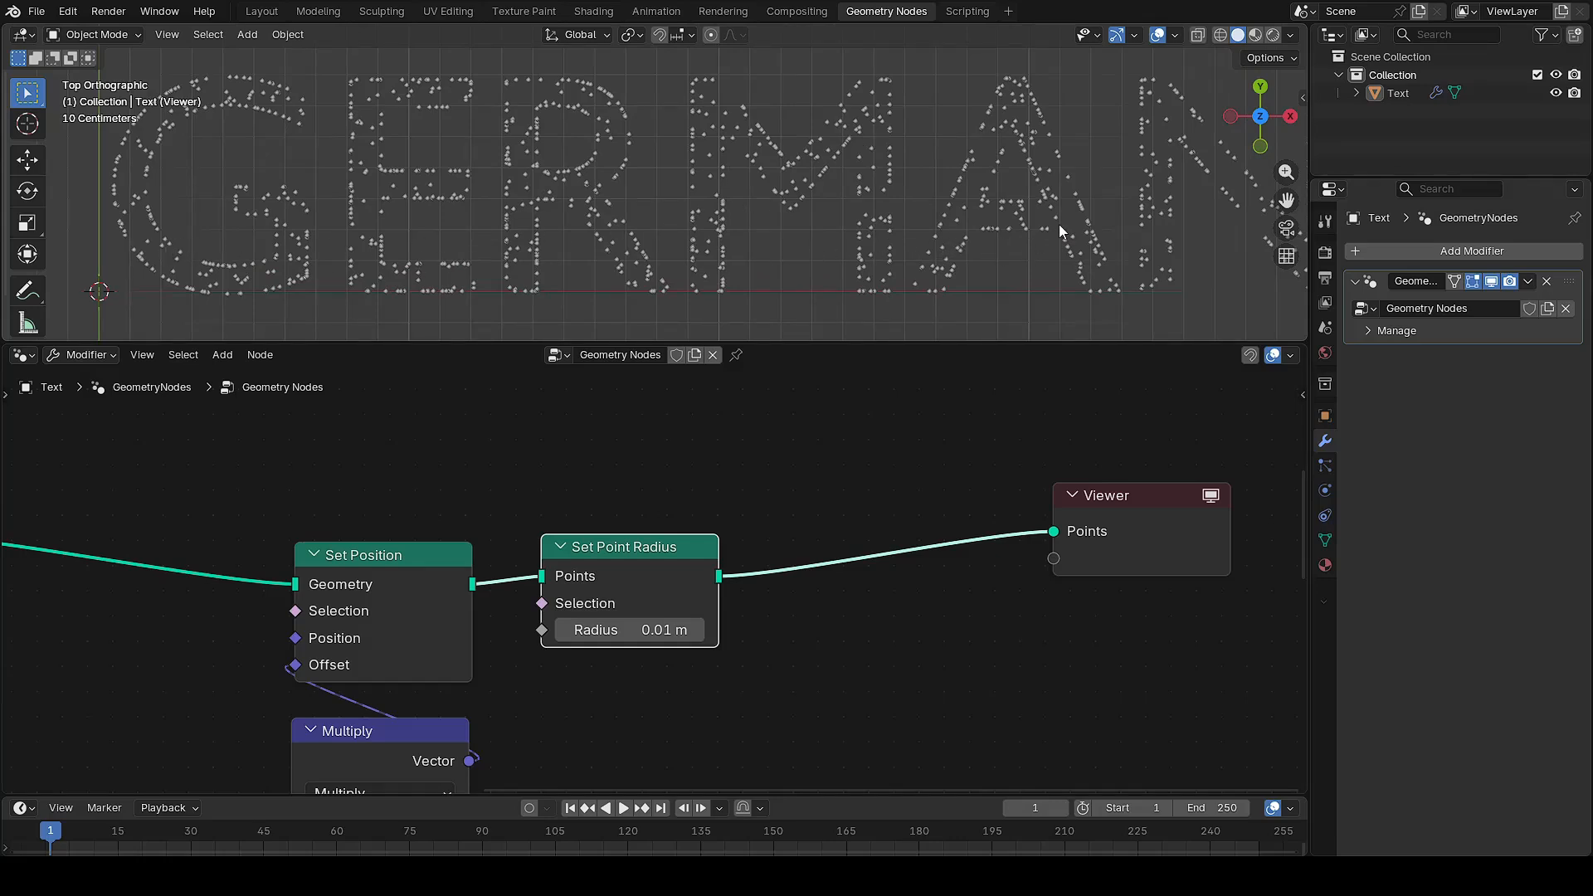
shift+middle_drag(1059, 224, 646, 226)
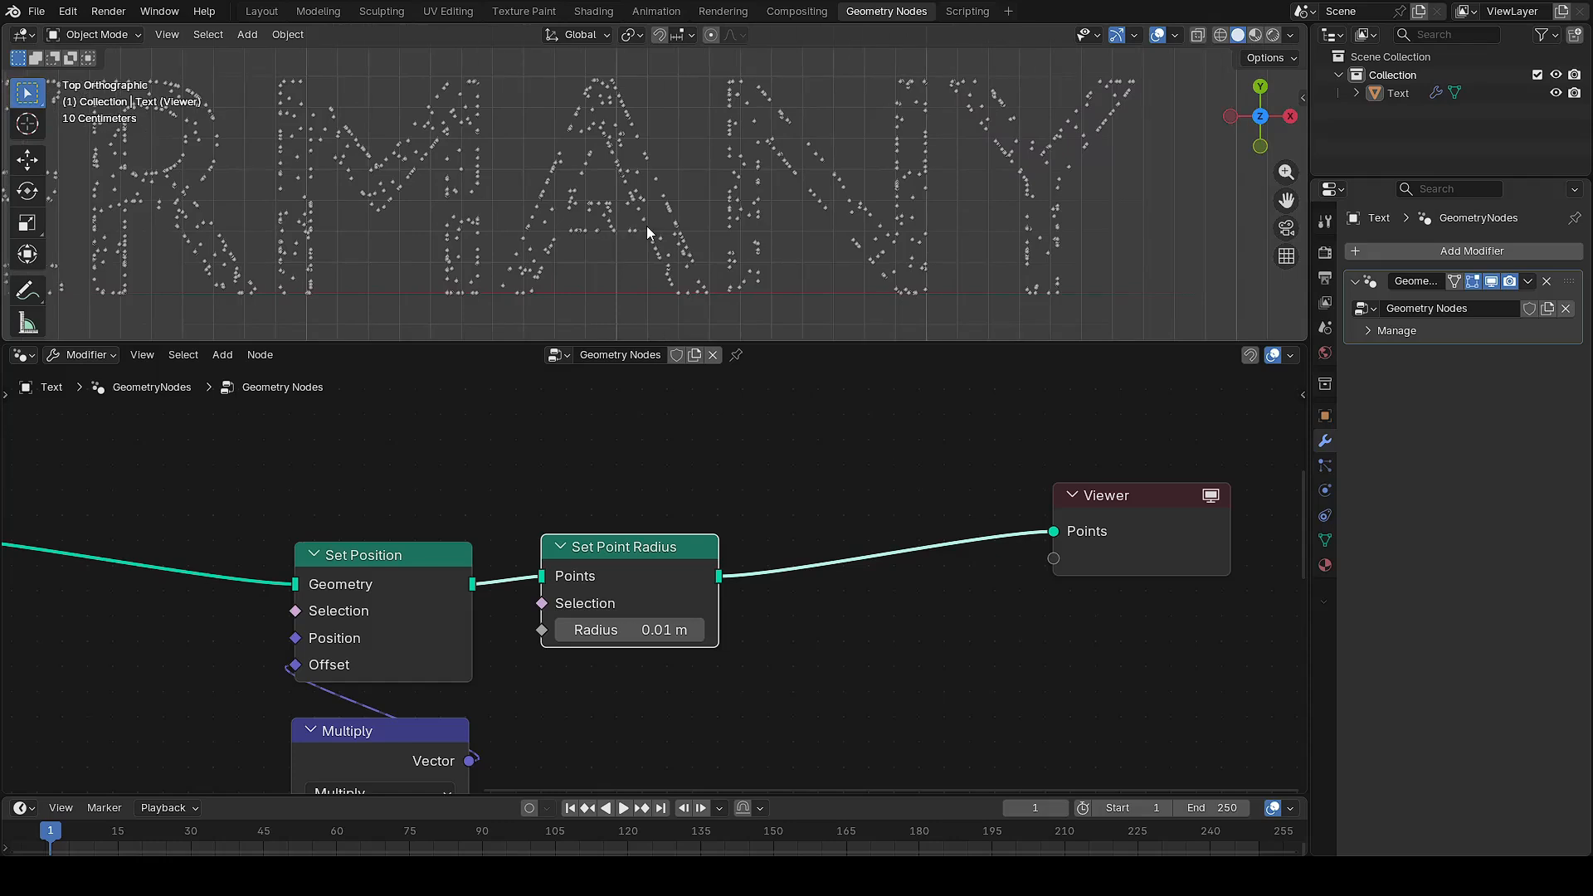
scroll(647, 227, down, 3)
key(Home)
key(shift+a)
mouse_move(795, 594)
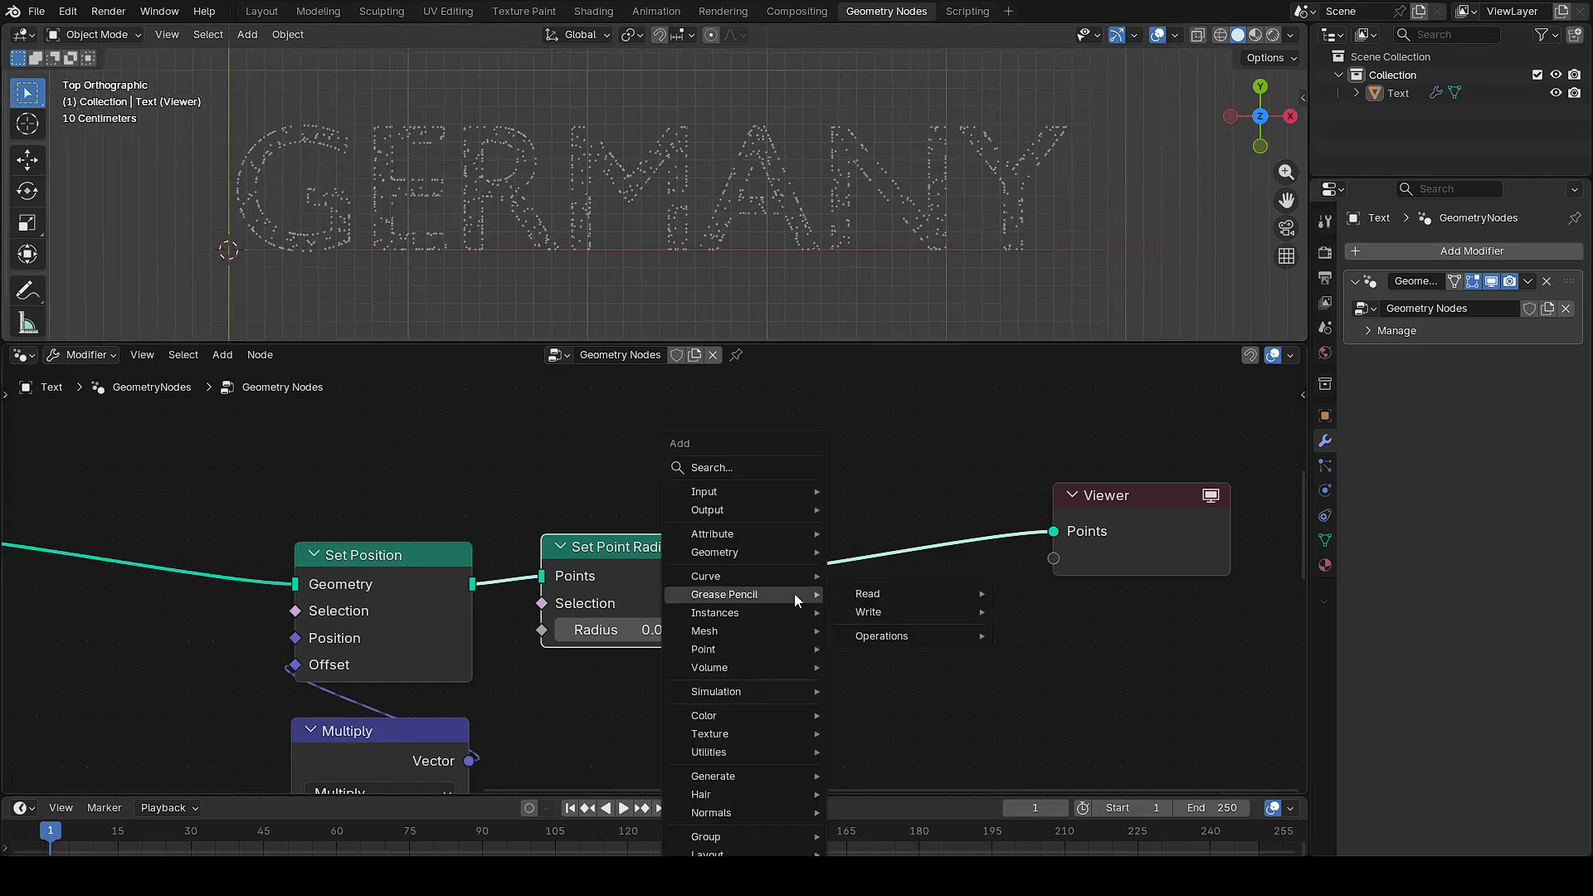
text(separa)
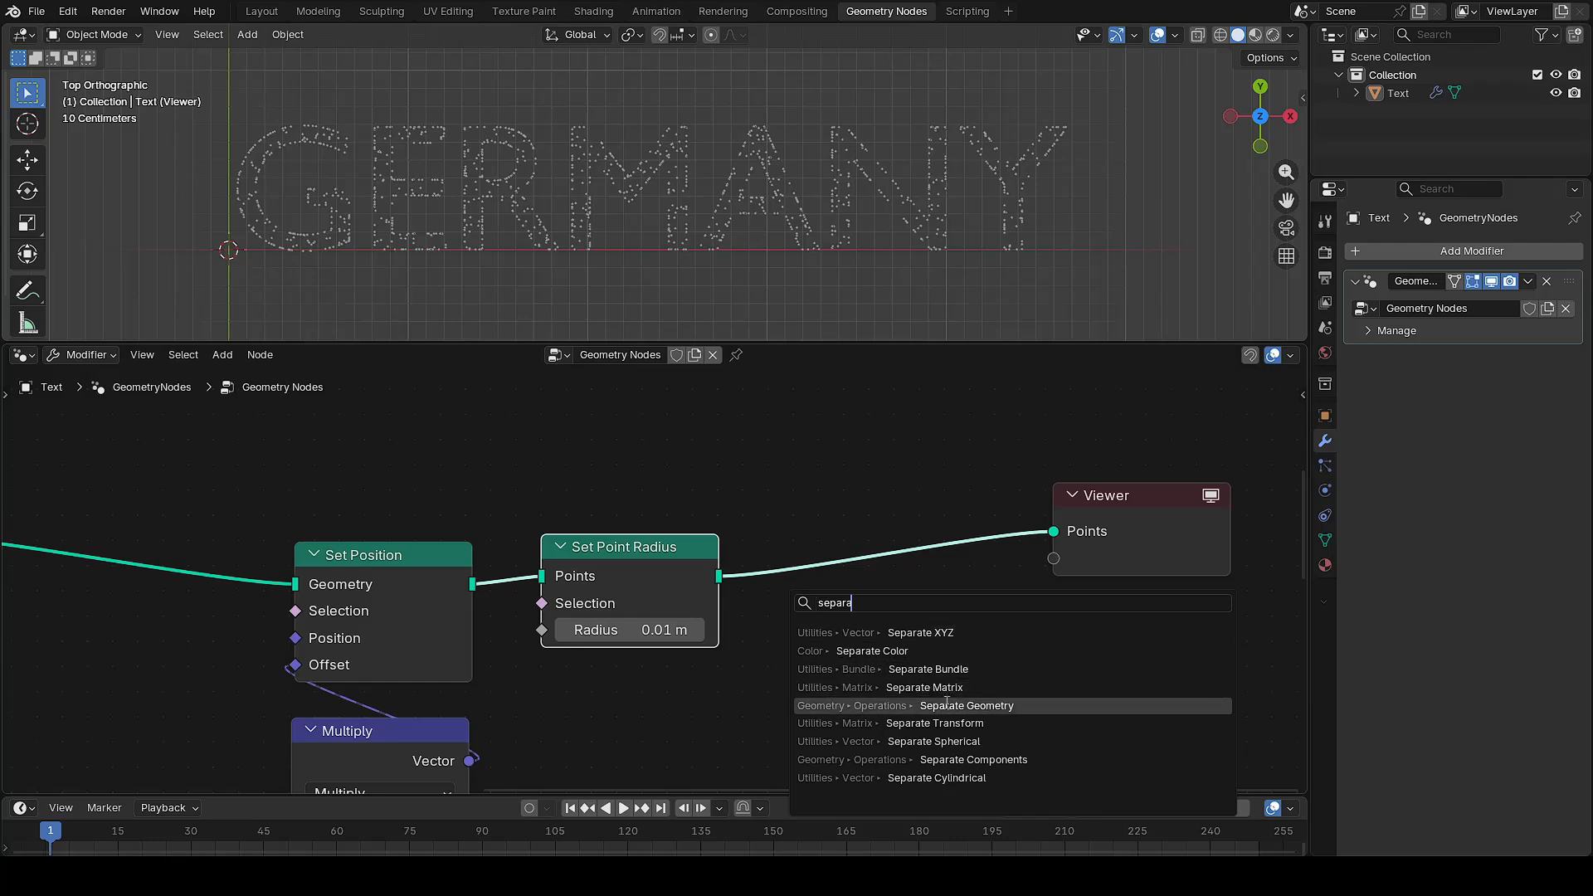
click(980, 706)
click(789, 540)
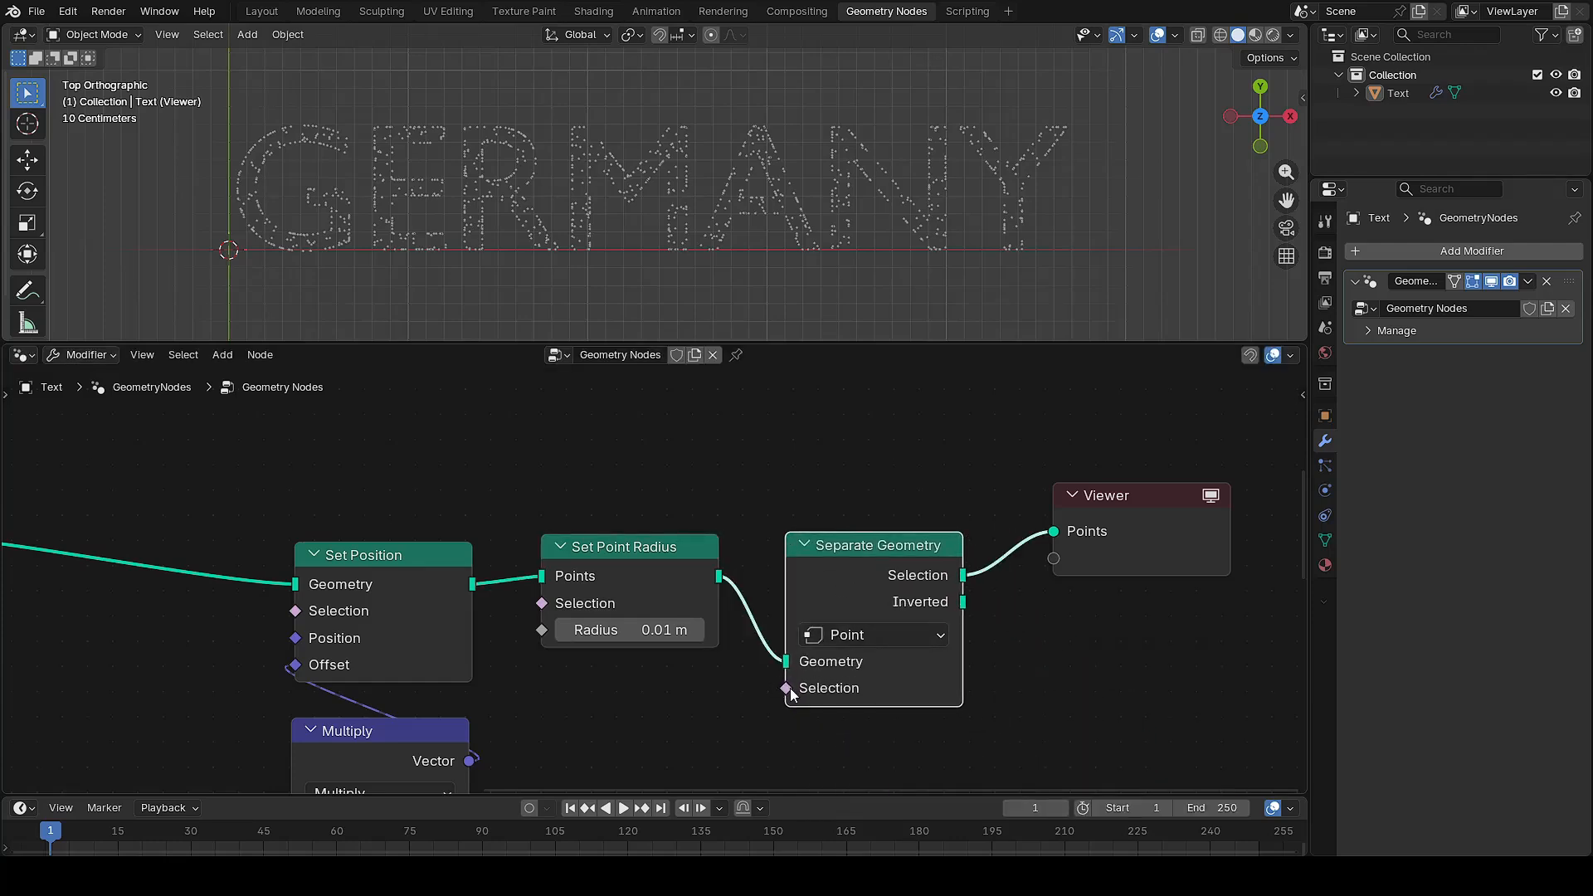
Add a Boolean Random Value node beneath the new Separate Geometry node and connect it to the Selection input
scroll(1026, 645, down, 2)
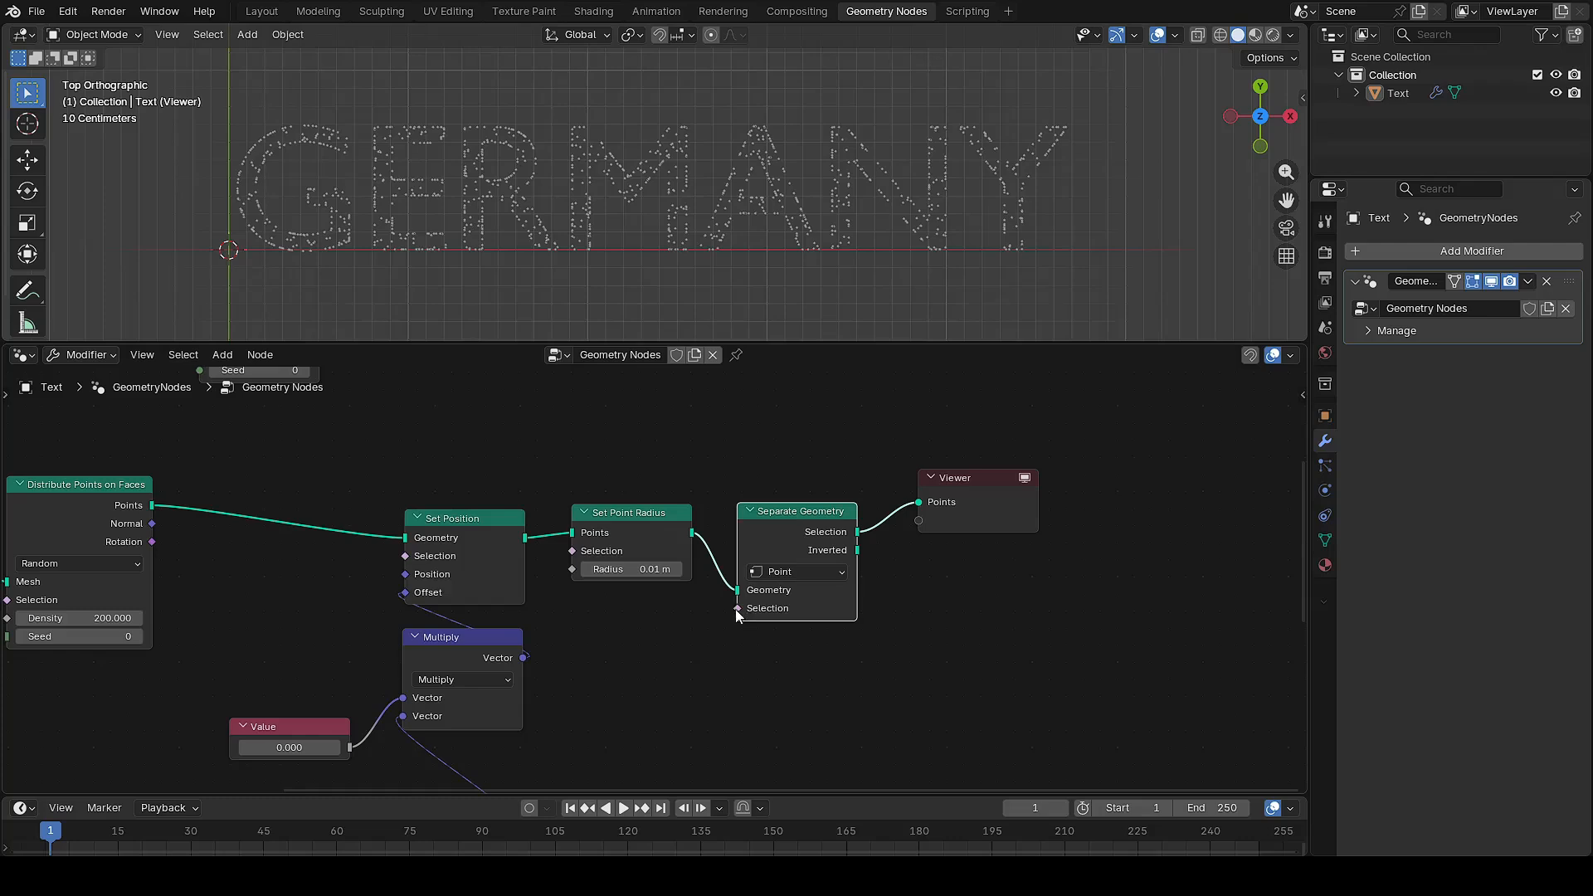
drag(737, 609, 685, 664)
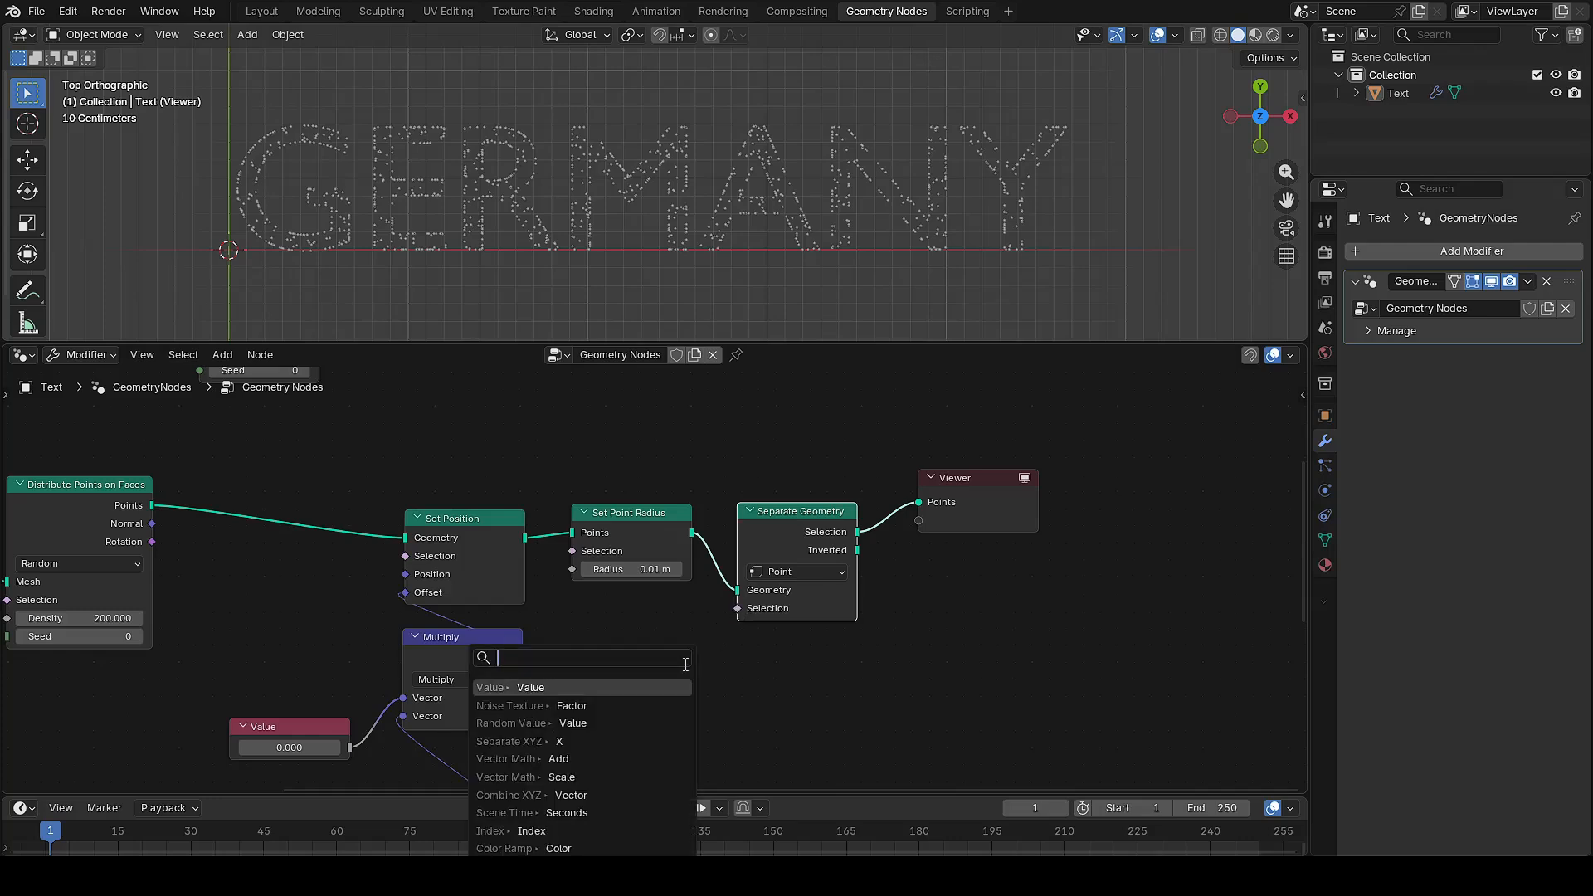
text(random)
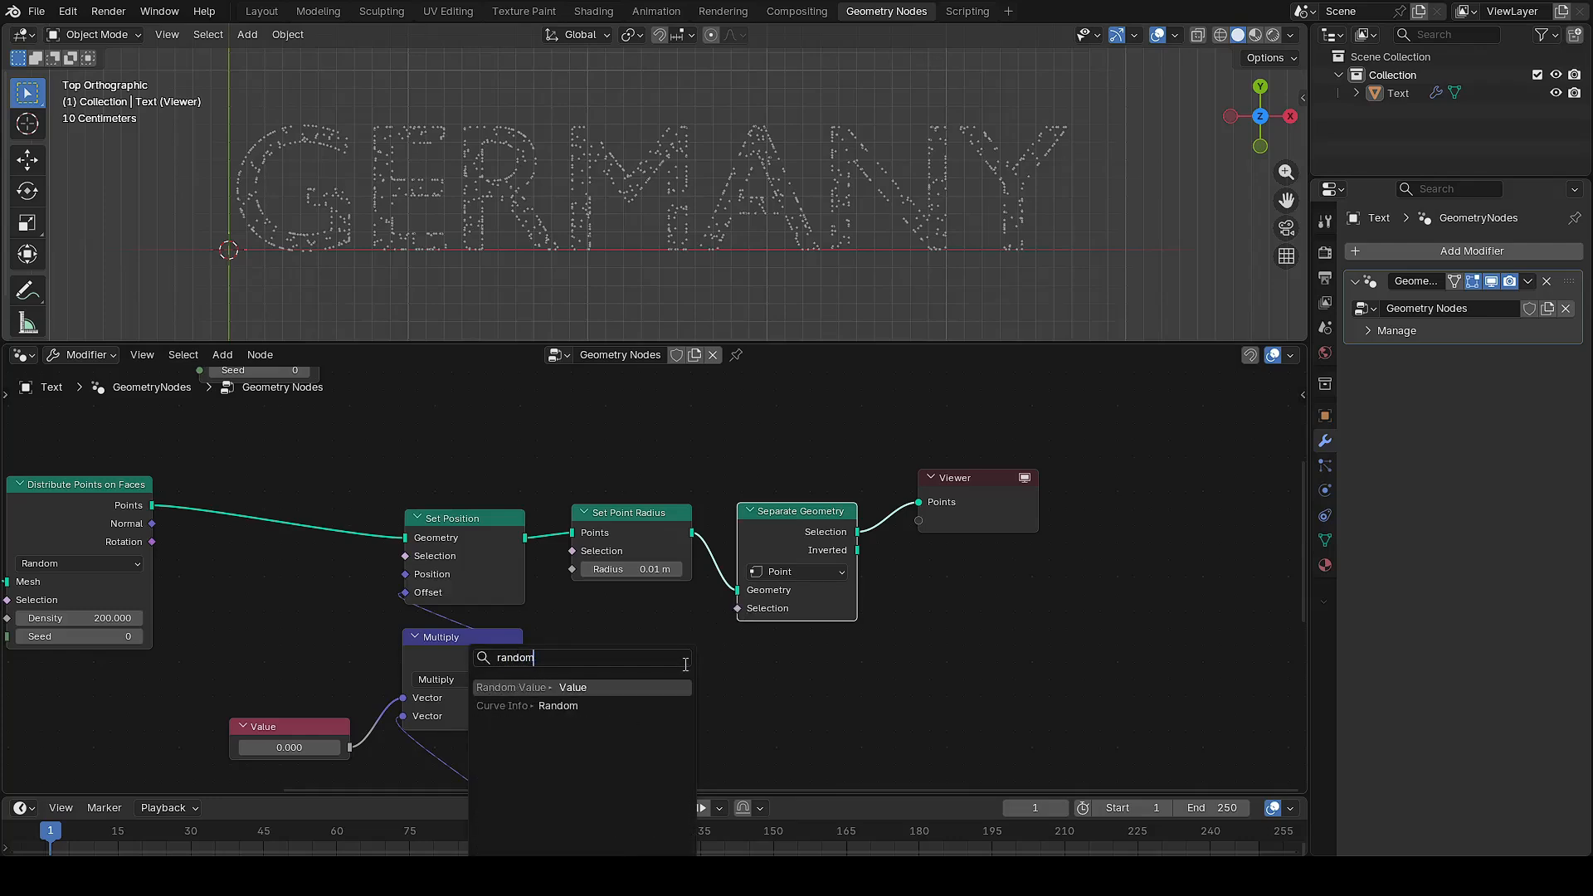
key(Return)
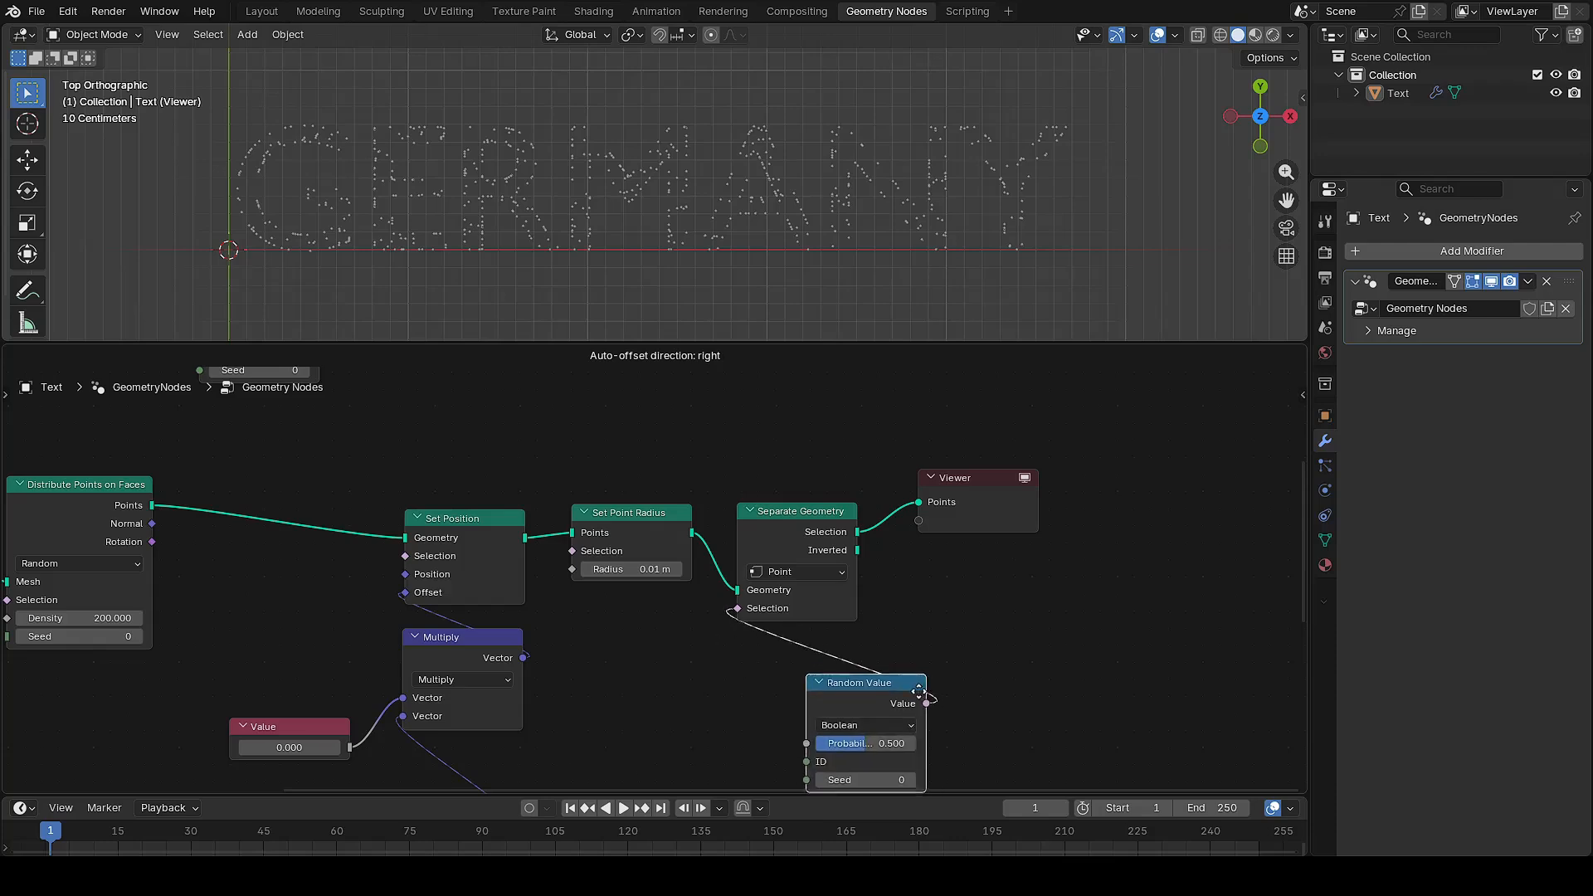
click(861, 706)
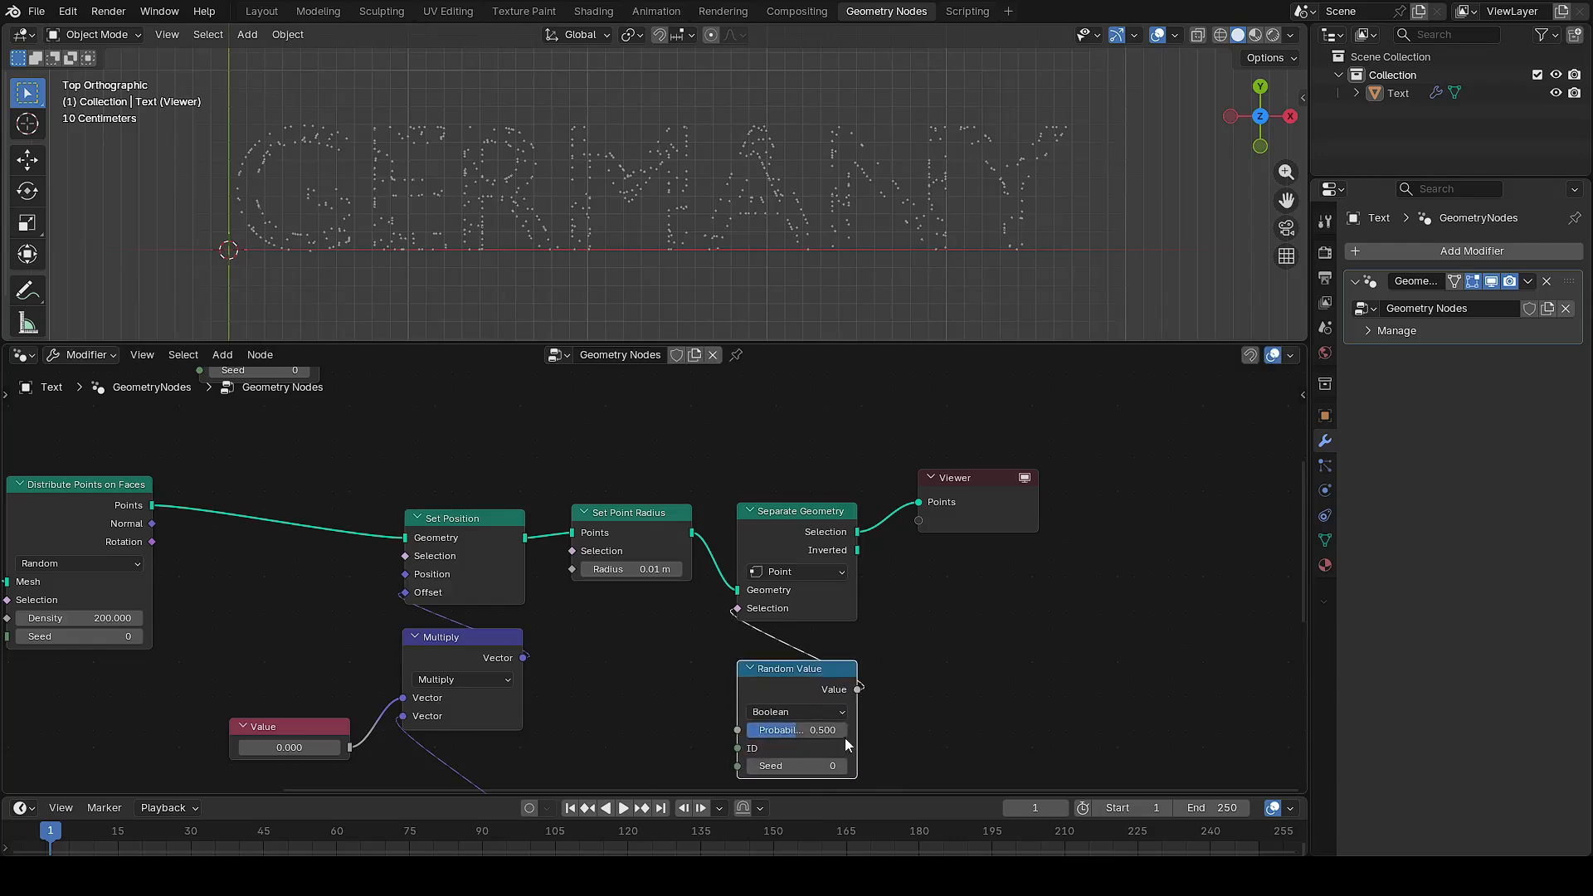
Raise the Probability of the Random Value node beneath Separate Geometry until all points are kept
scroll(845, 739, up, 2)
middle_drag(1044, 695, 1002, 603)
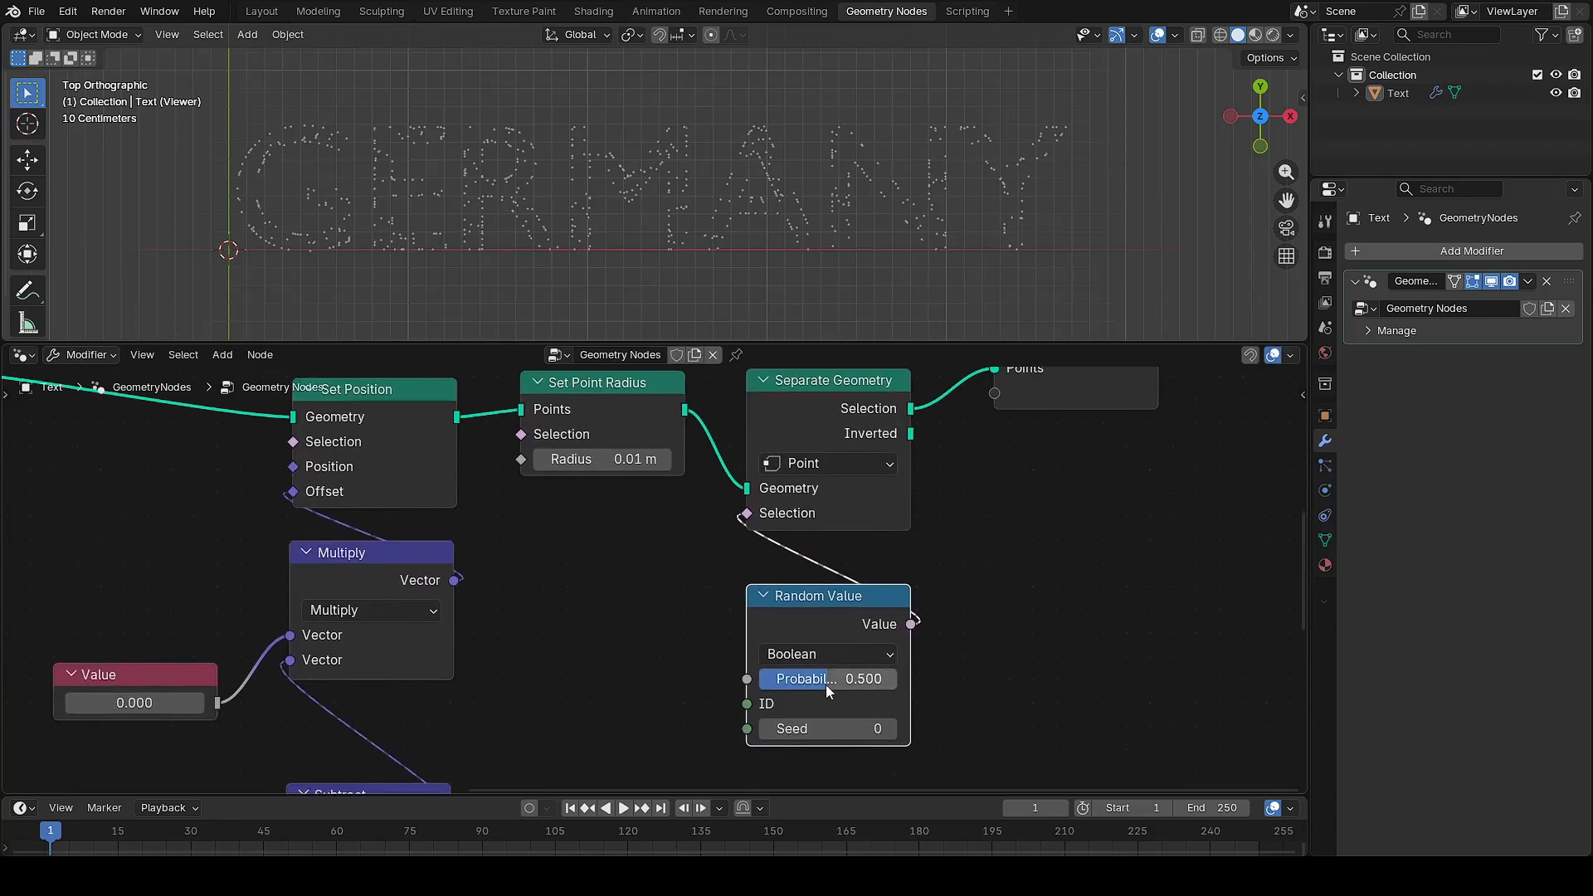
drag(820, 679, 899, 680)
scroll(968, 558, down, 4)
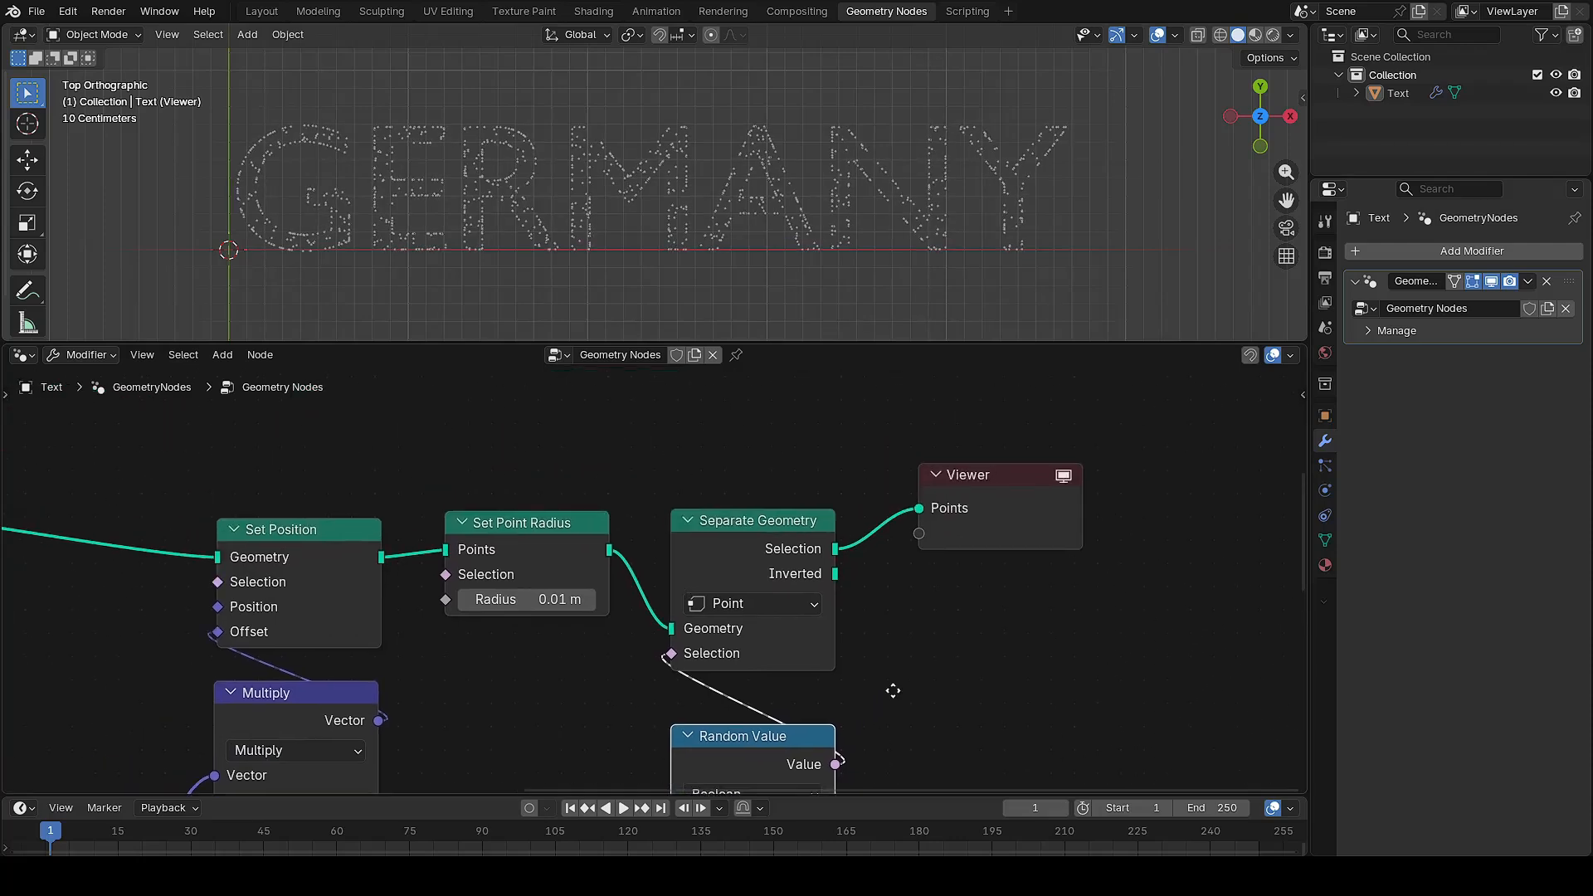
Move the Viewer farther from Separate Geometry and insert an Instance on Points node between them, placed close to the Viewer
drag(848, 549, 1185, 570)
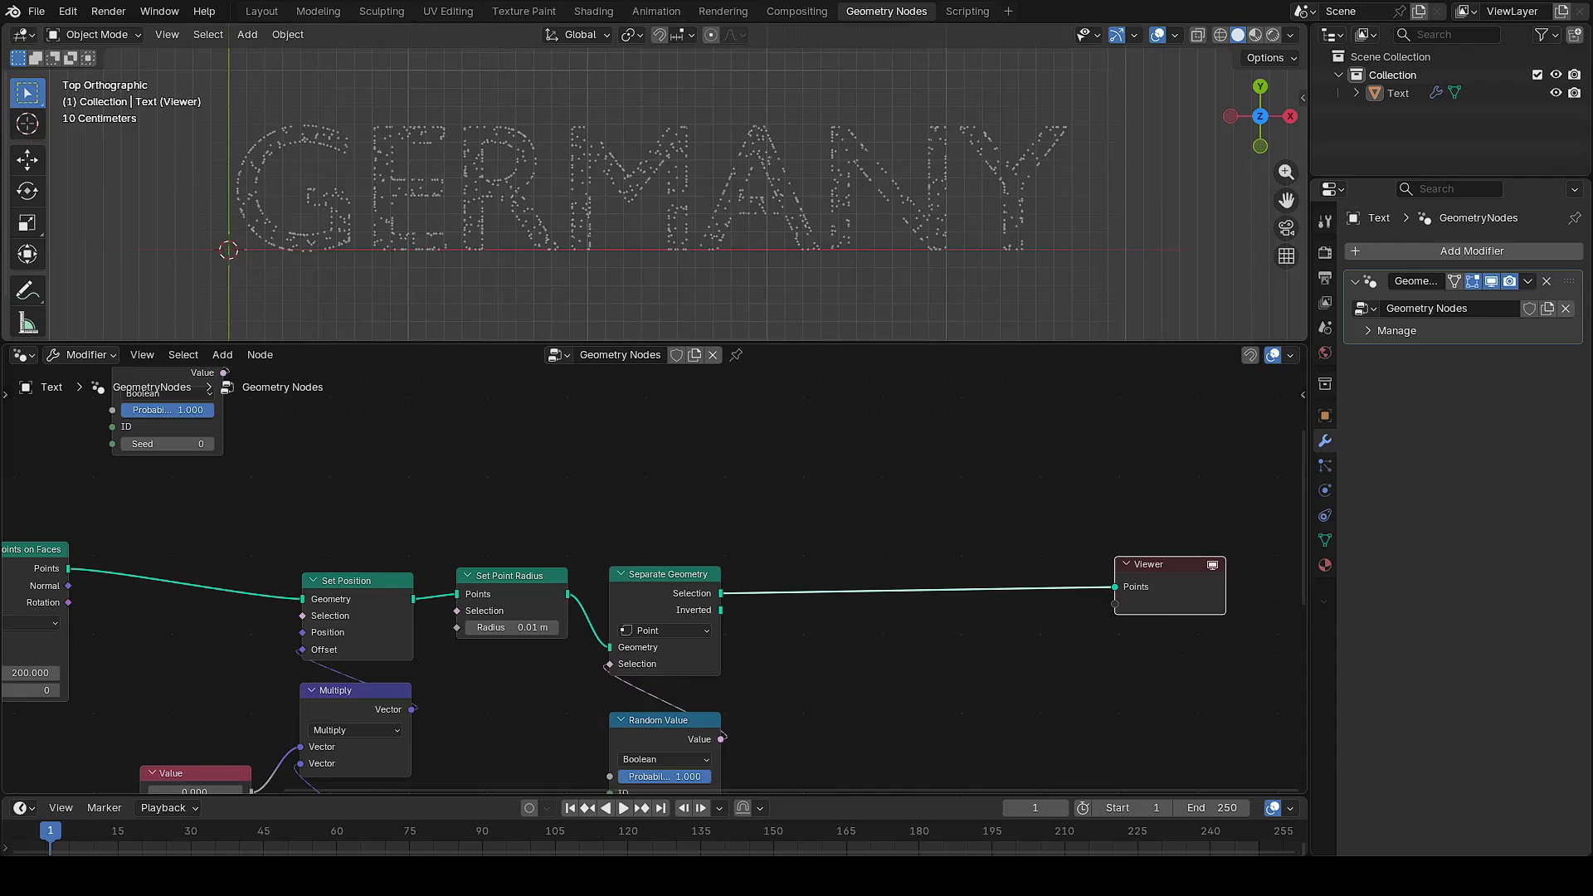
key(shift+a)
text(insta)
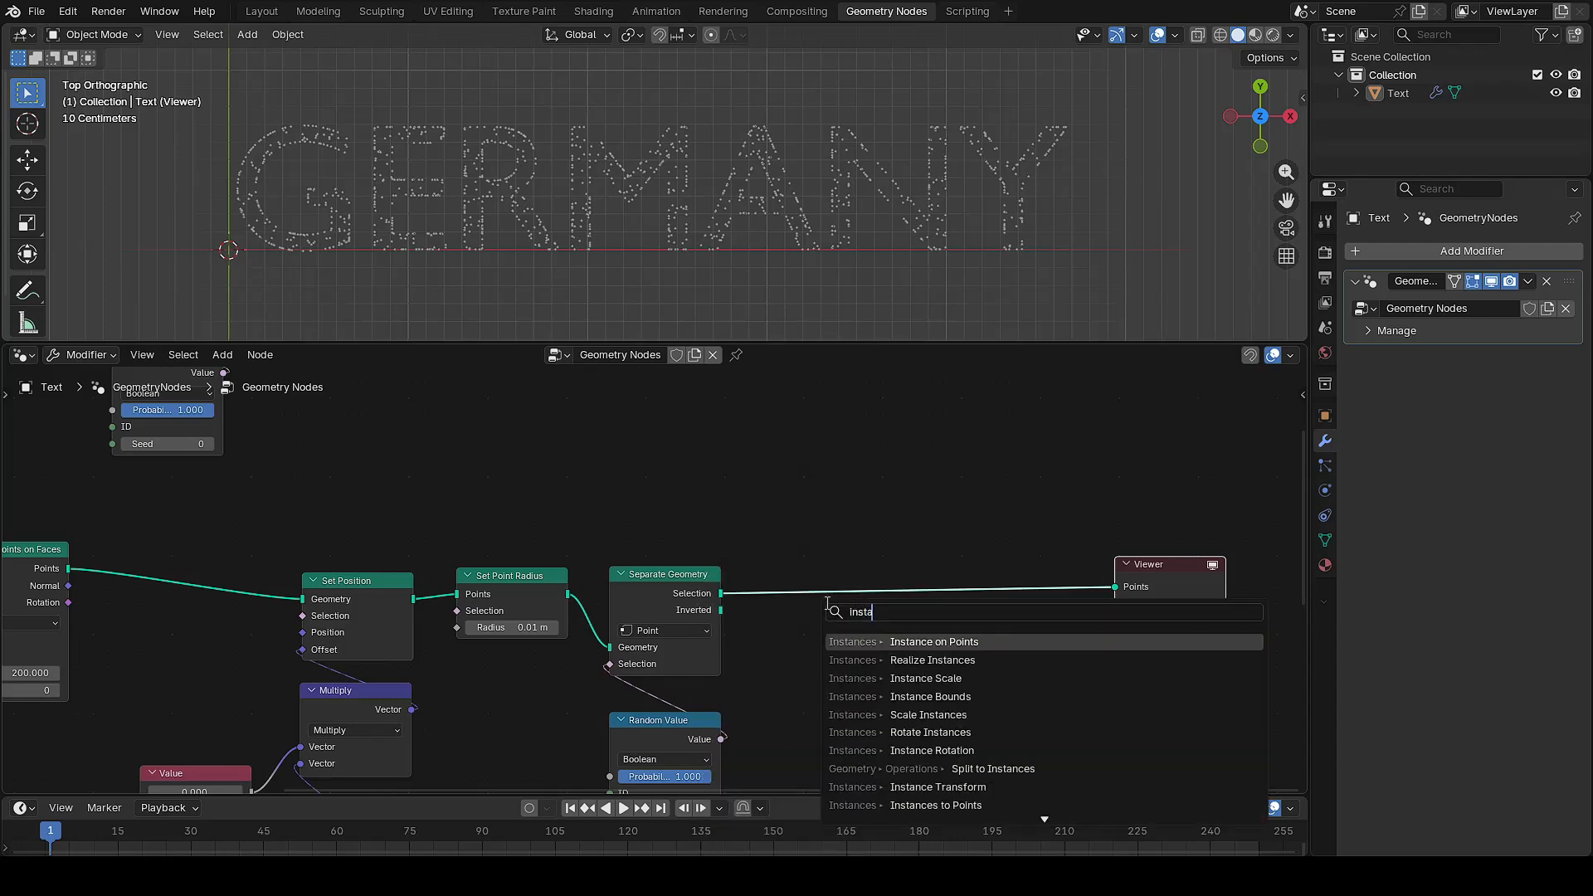
key(Return)
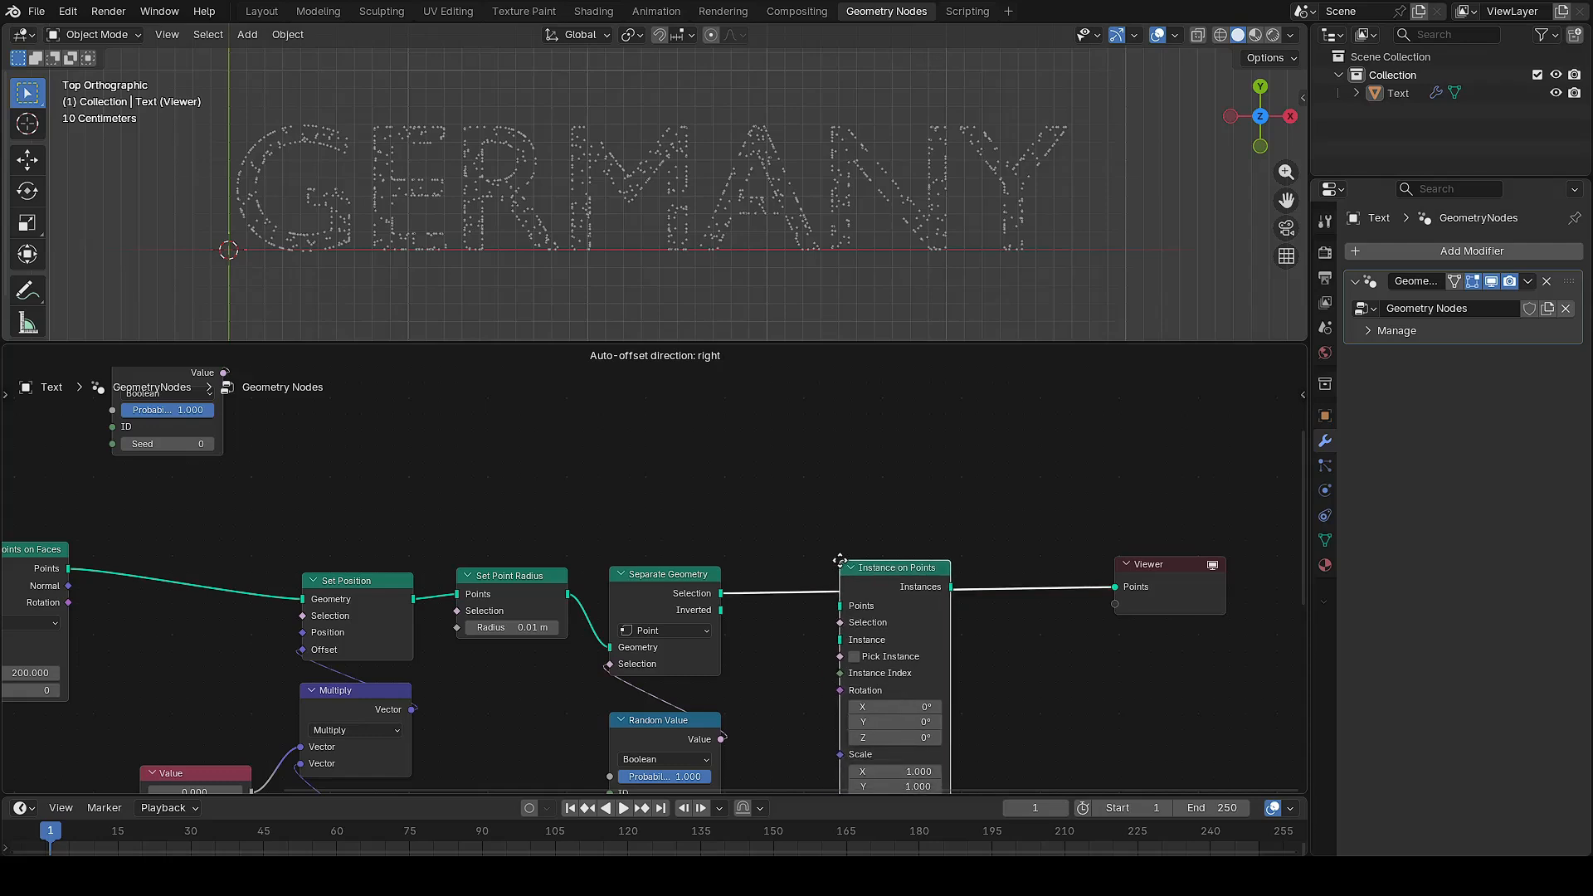
click(840, 563)
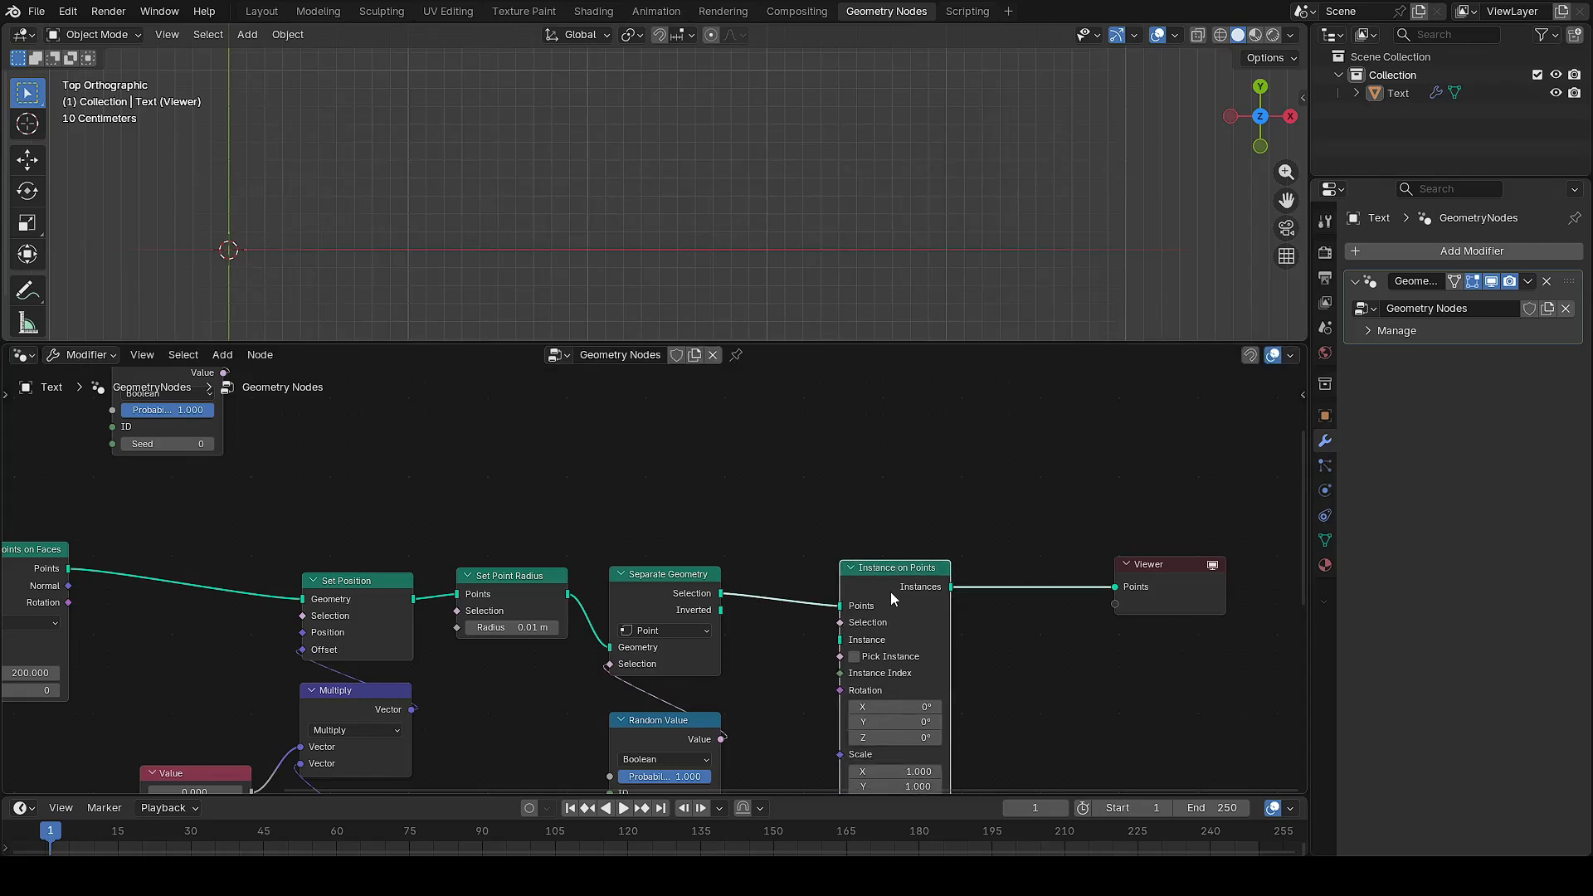
drag(905, 567, 1018, 571)
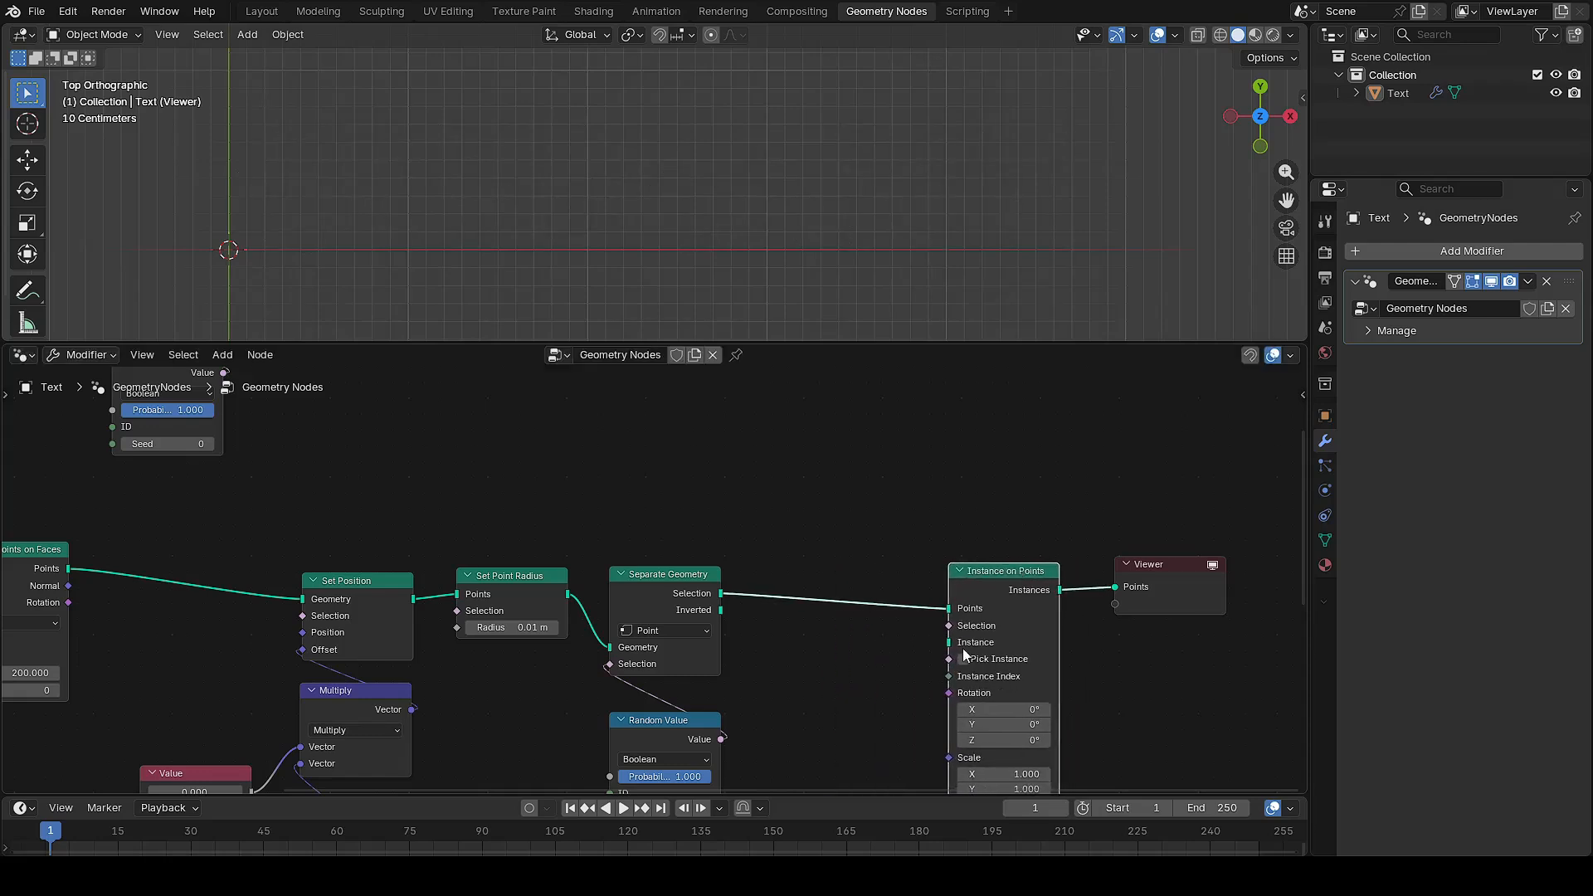
Add an Ico Sphere node feeding the Instance input of Instance on Points and set its radius to 0.03 m
key(shift+a)
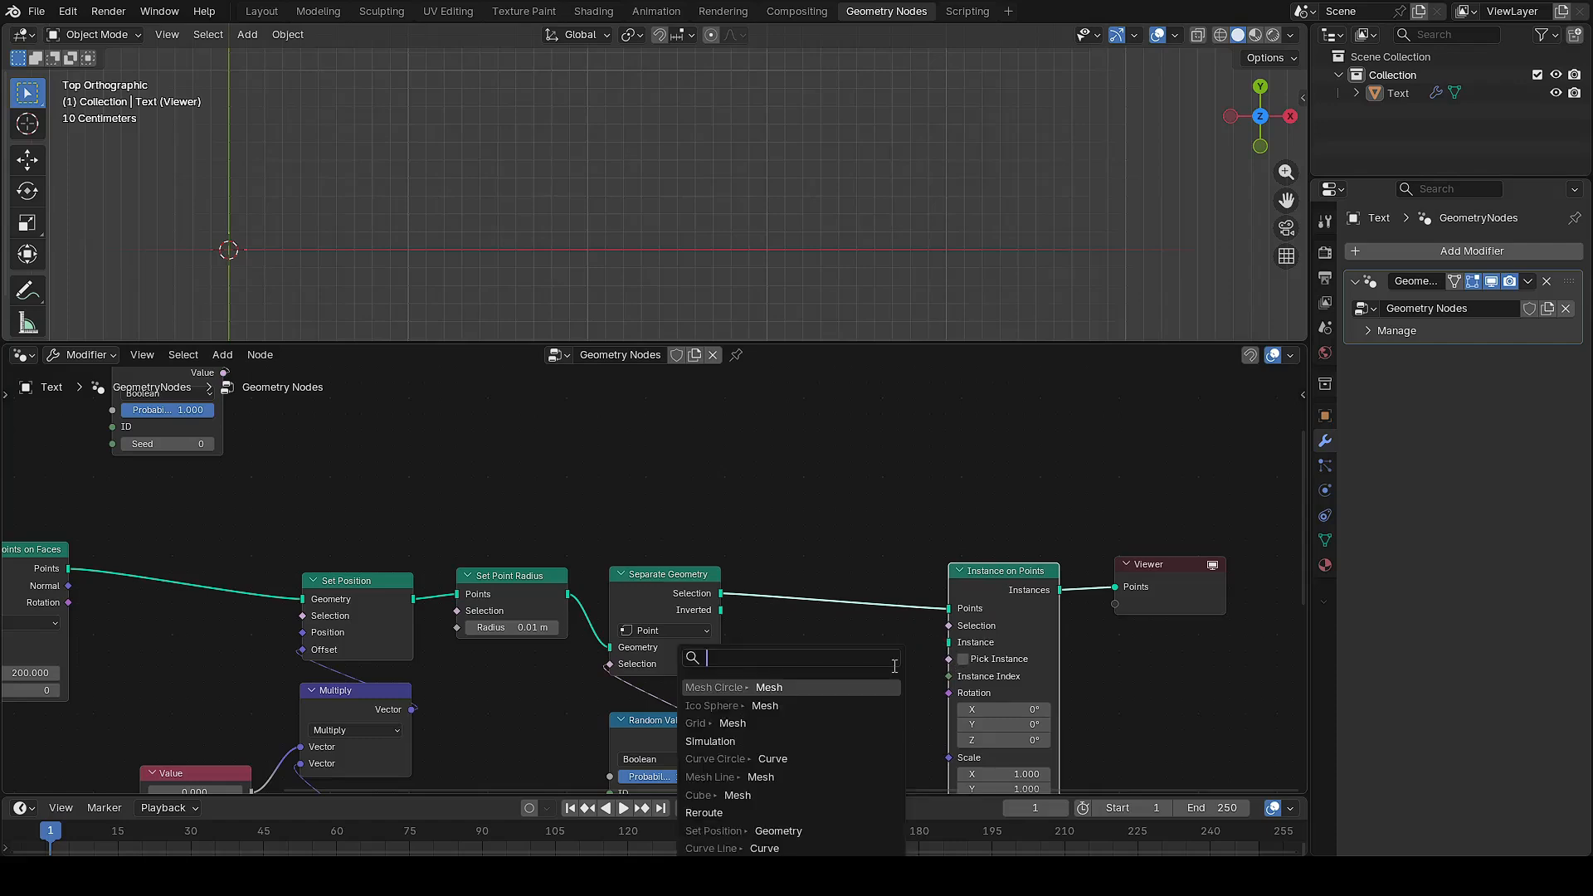
text(ico)
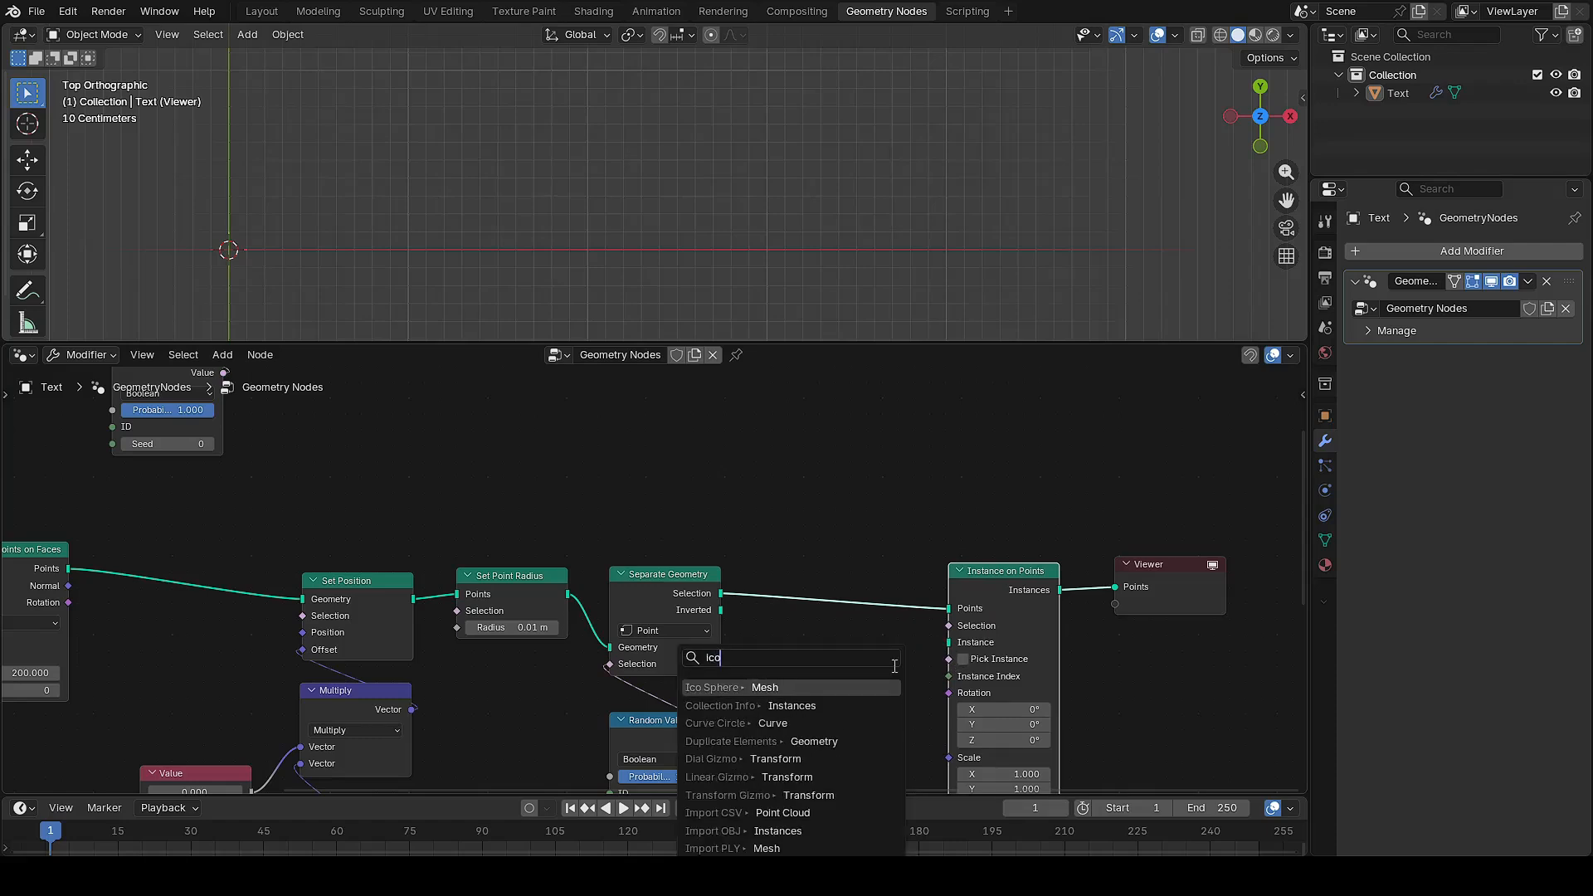
key(Return)
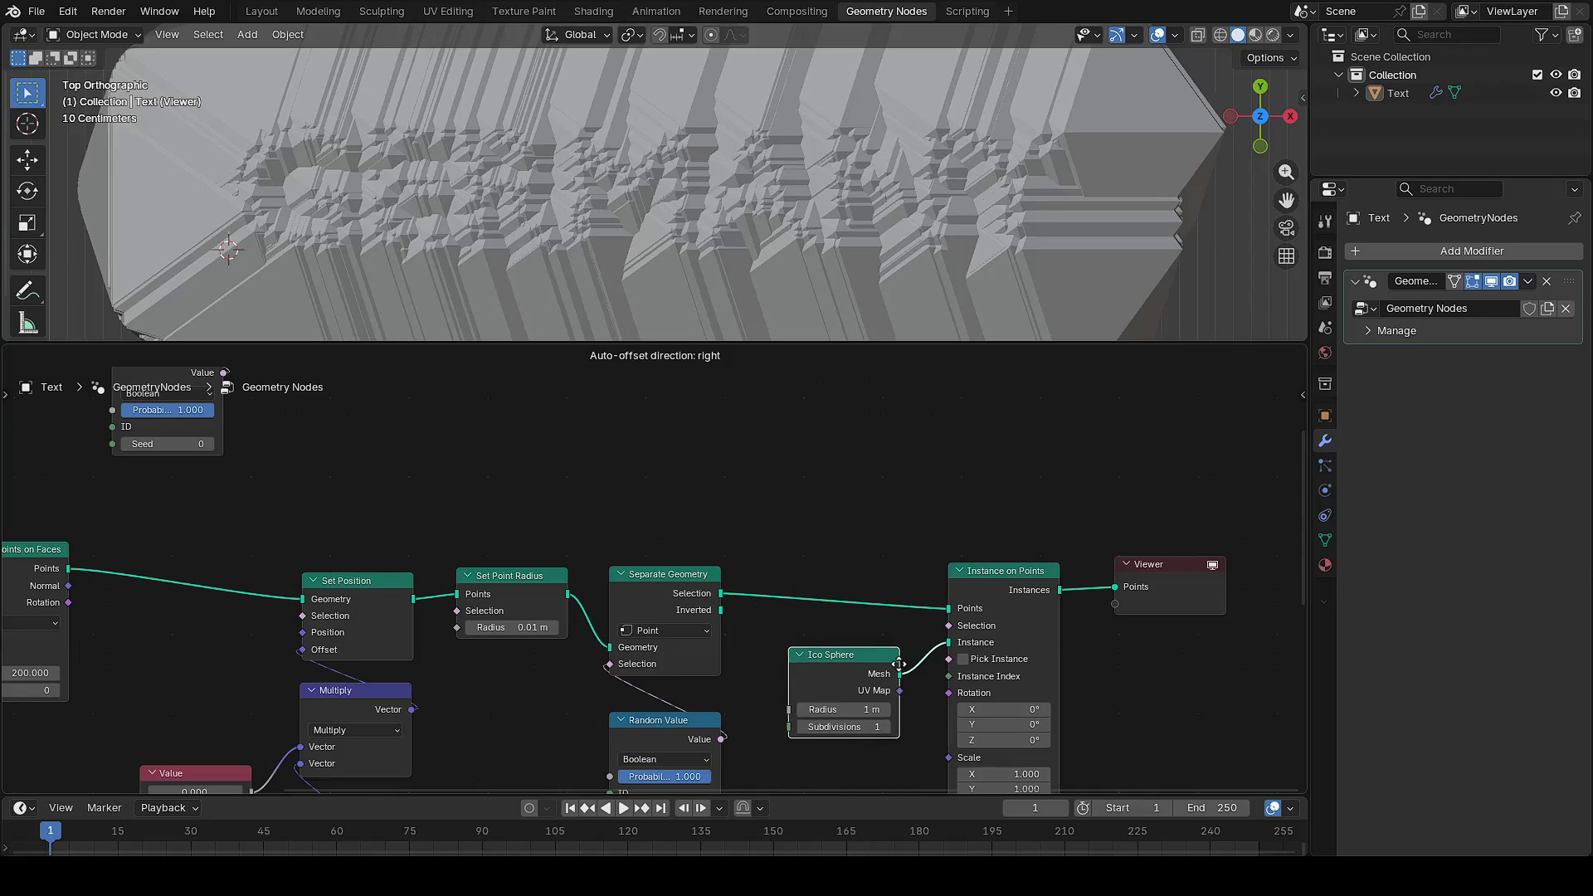
click(899, 662)
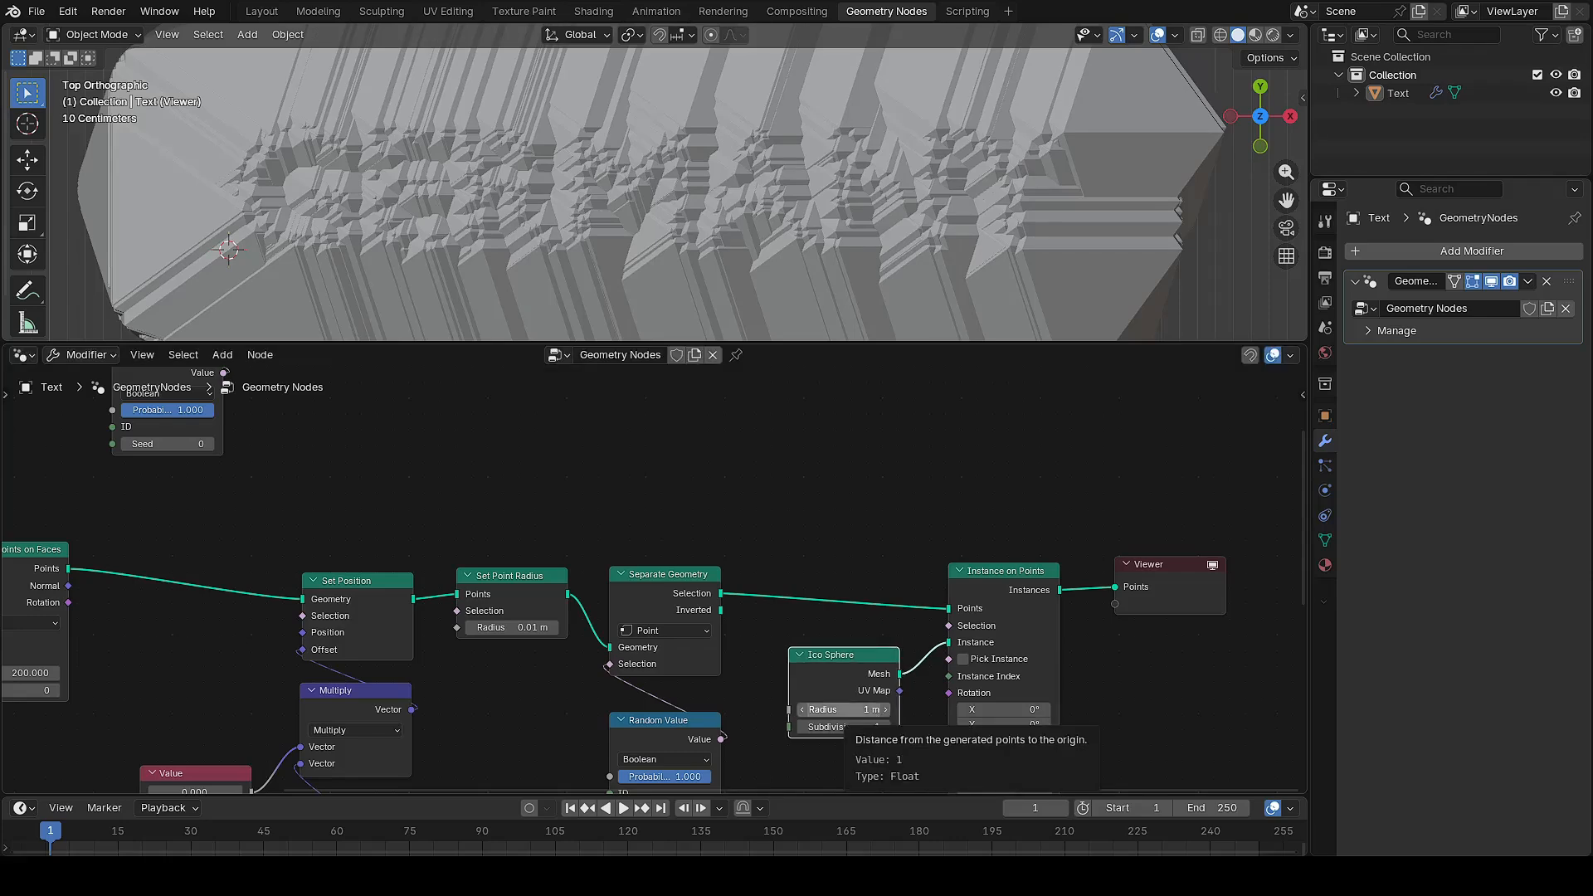
scroll(854, 723, up, 2)
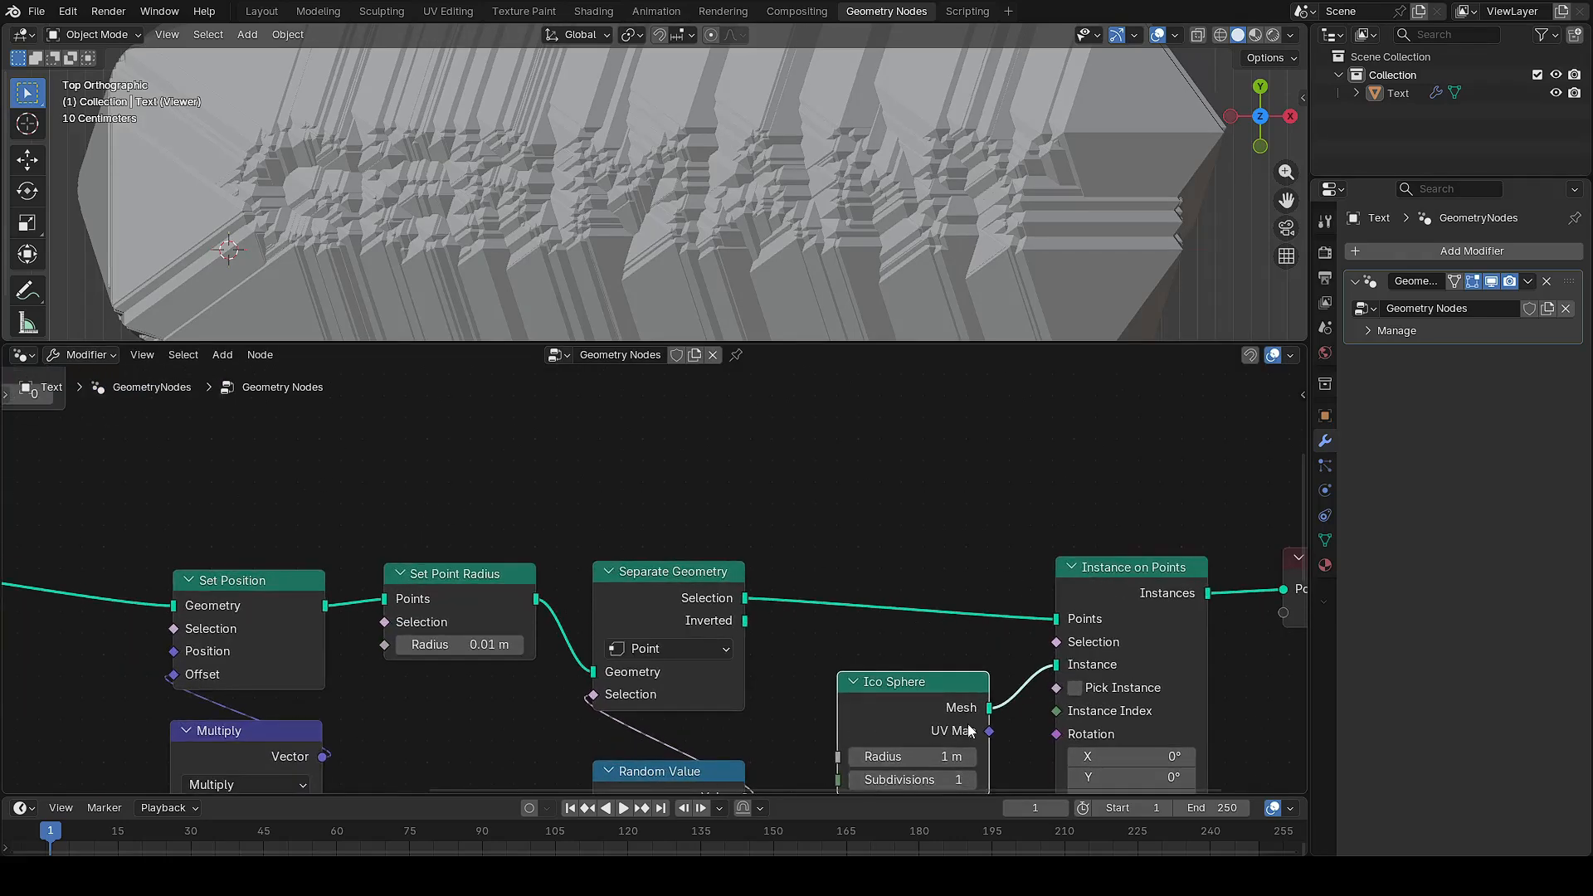
middle_drag(971, 732, 820, 573)
click(758, 600)
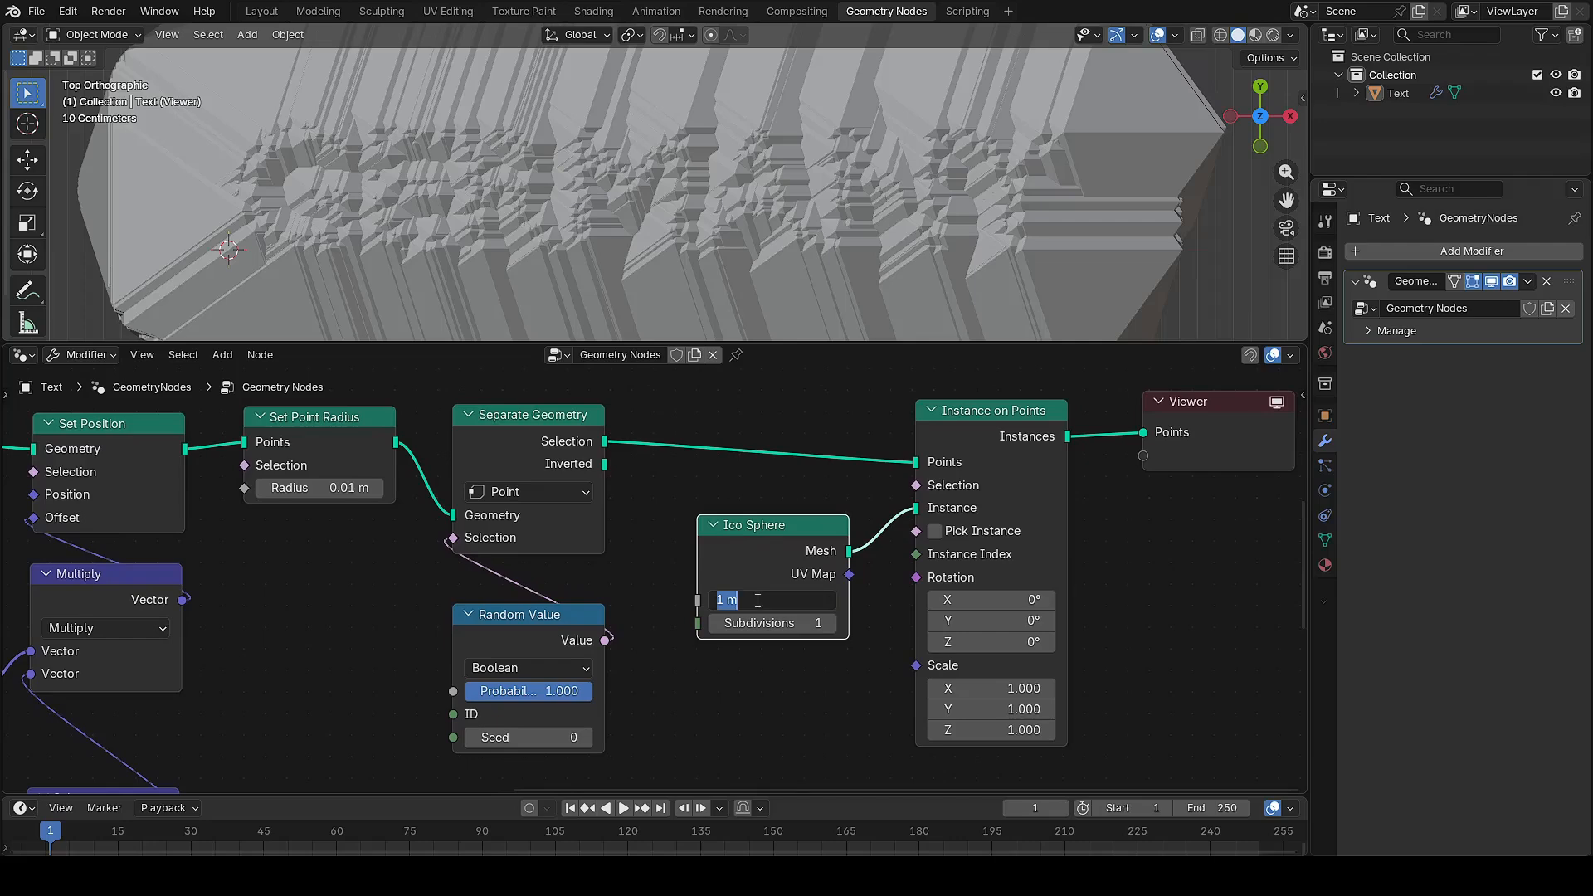
text(0.03)
key(Return)
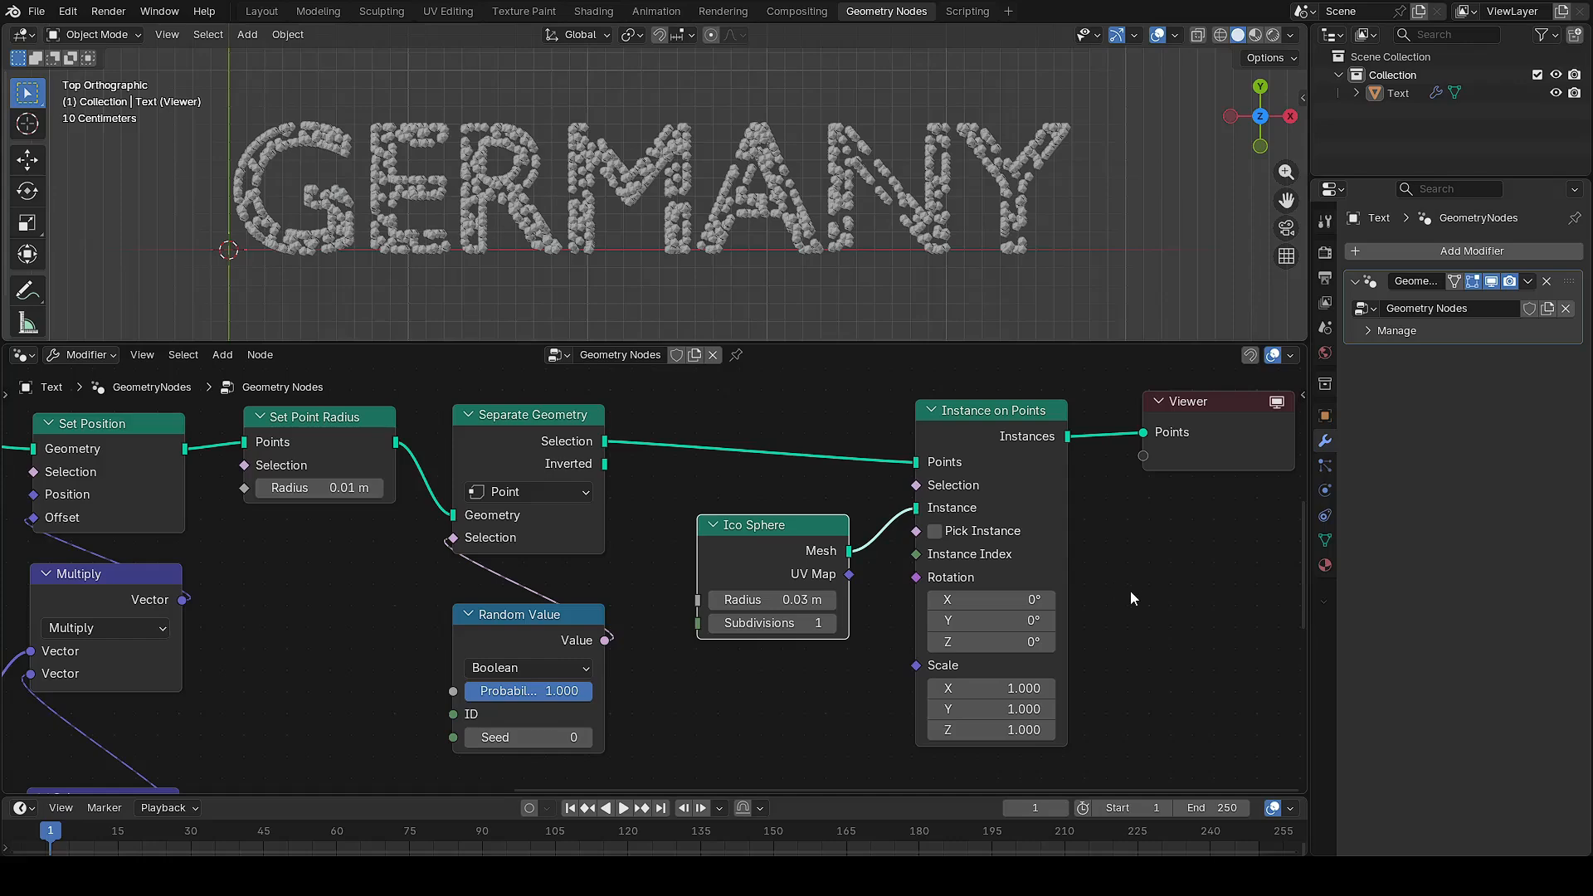
Move the Viewer farther along and insert a Set Shade Smooth node after Instance on Points
middle_drag(1137, 594, 854, 648)
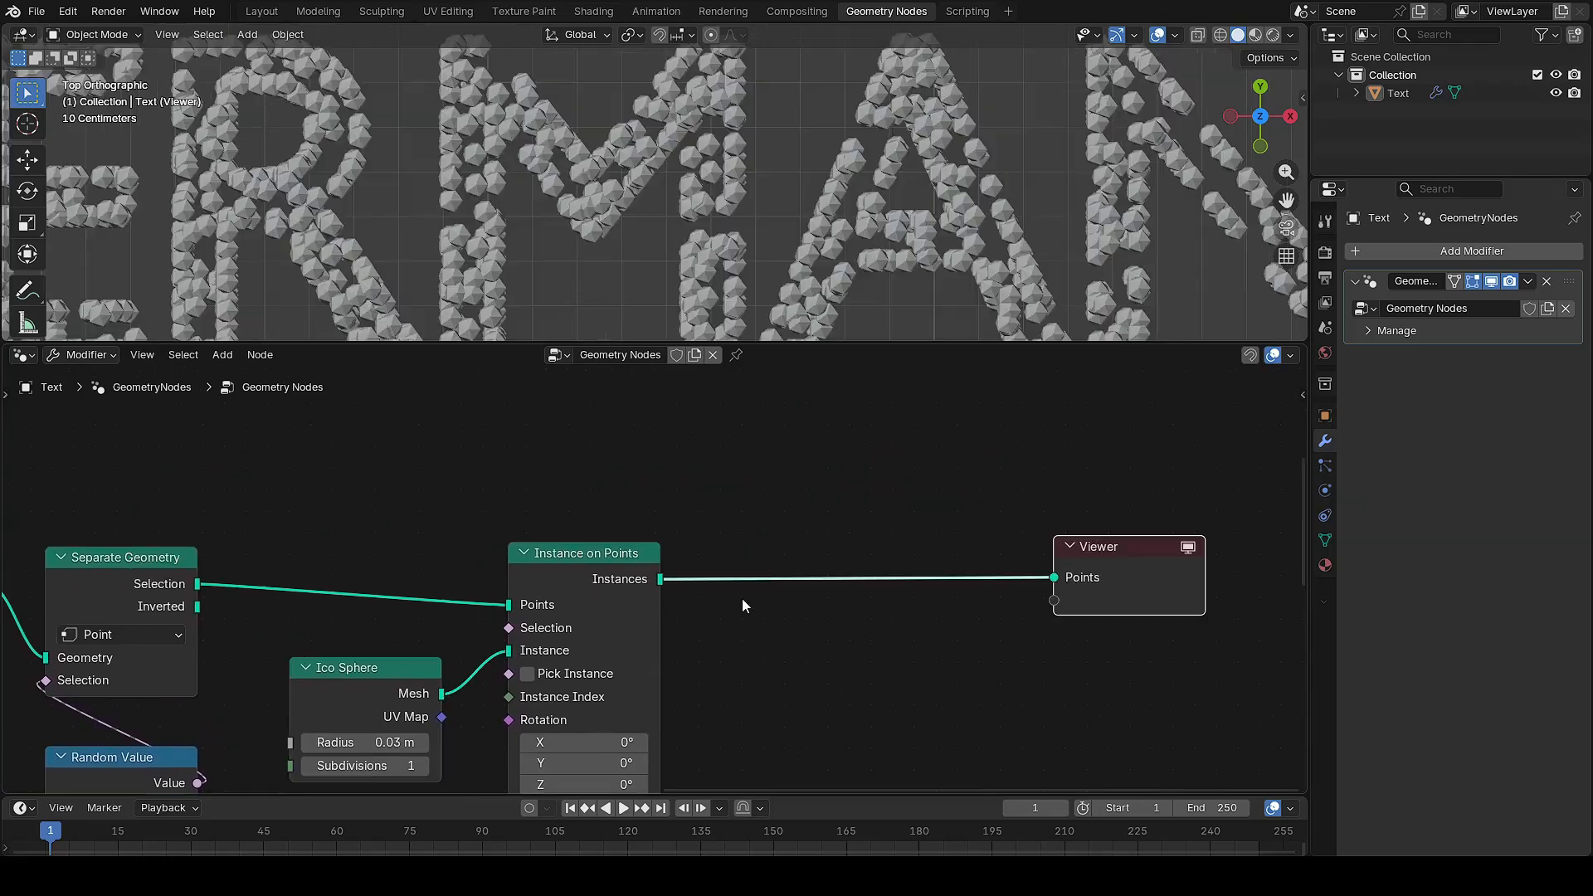
key(shift+a)
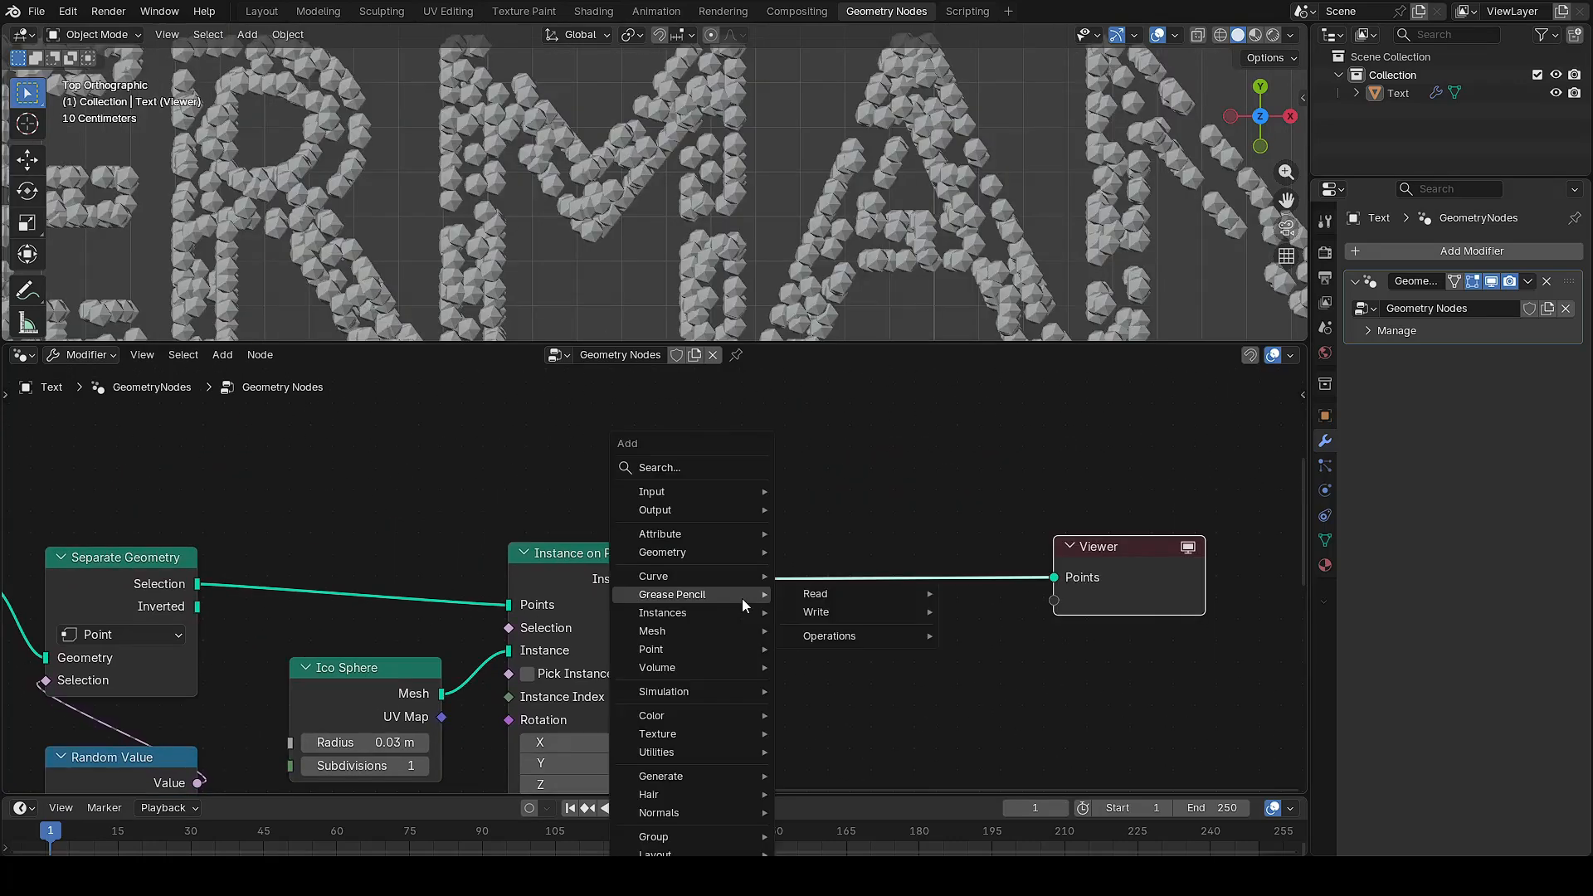
text(set sha)
key(Return)
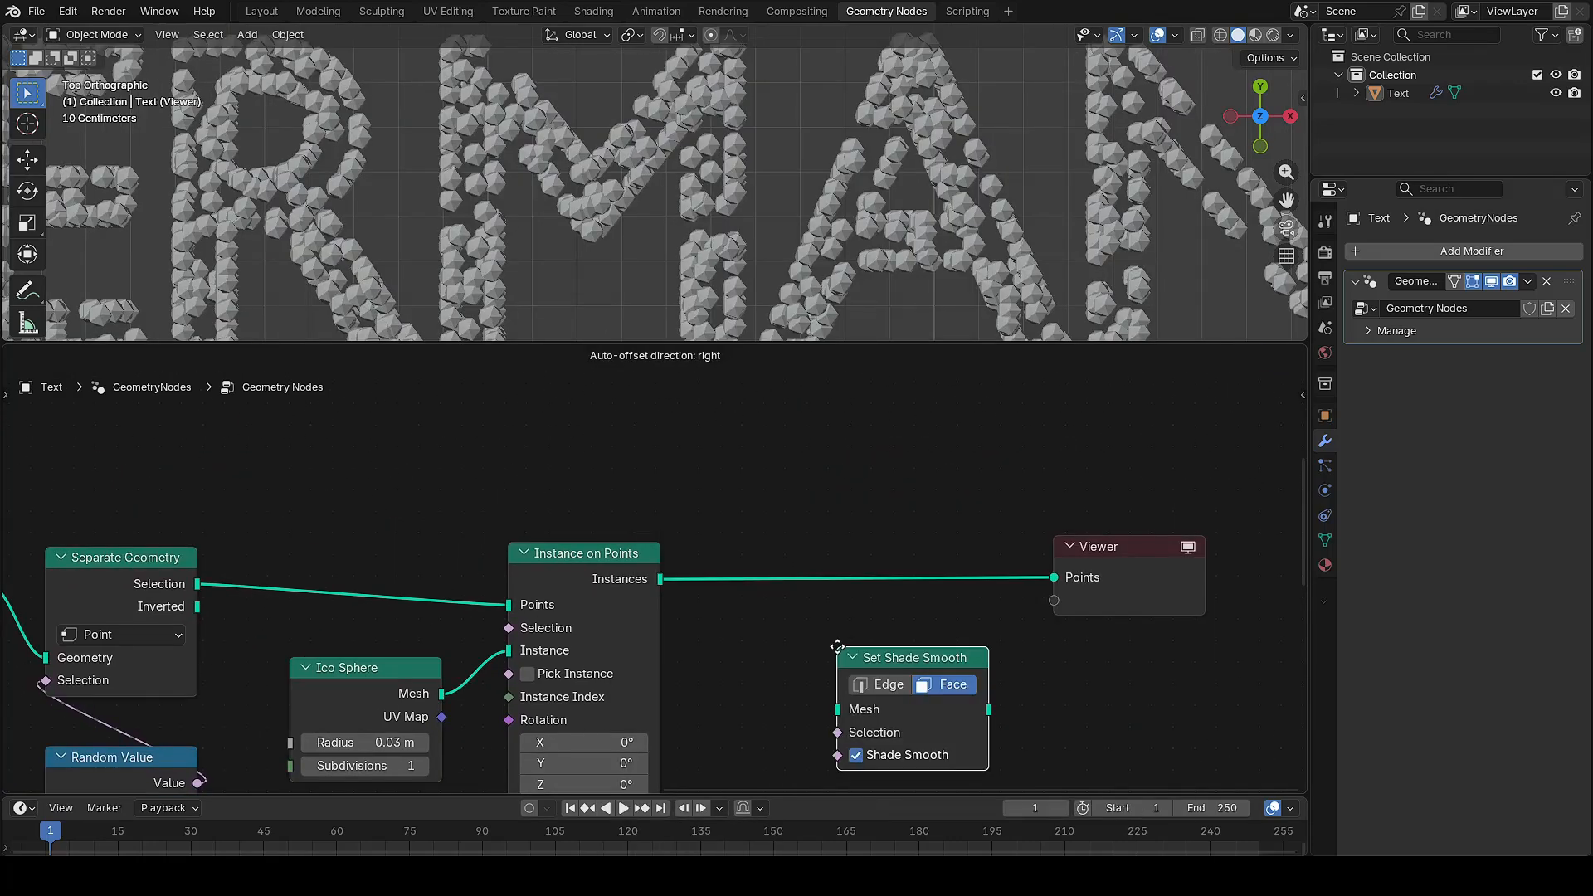
click(719, 548)
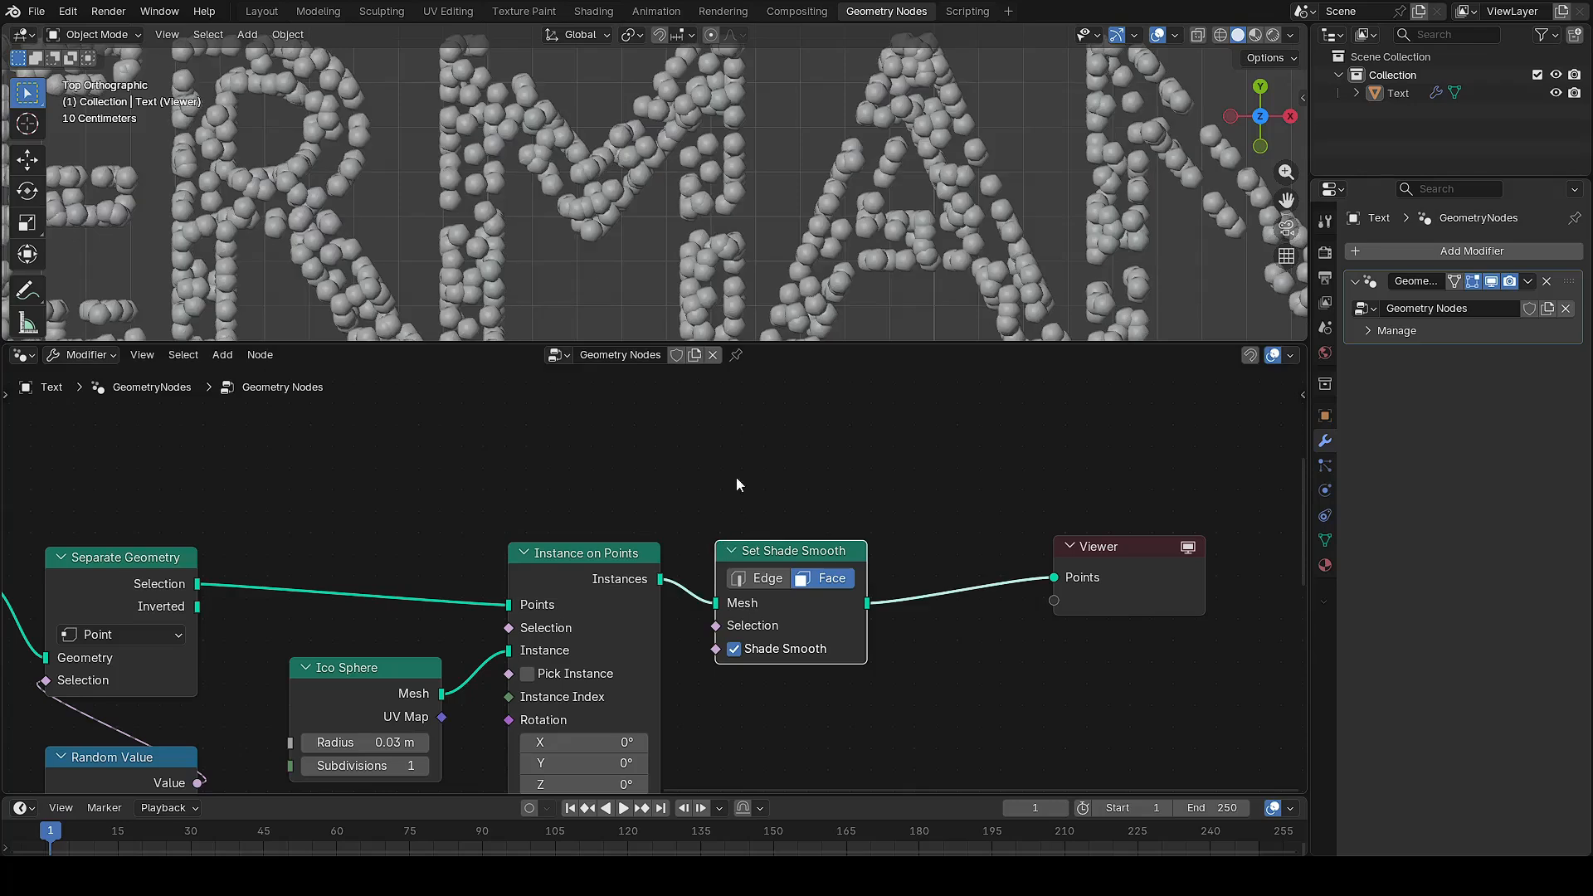
scroll(807, 259, down, 2)
scroll(688, 243, up, 3)
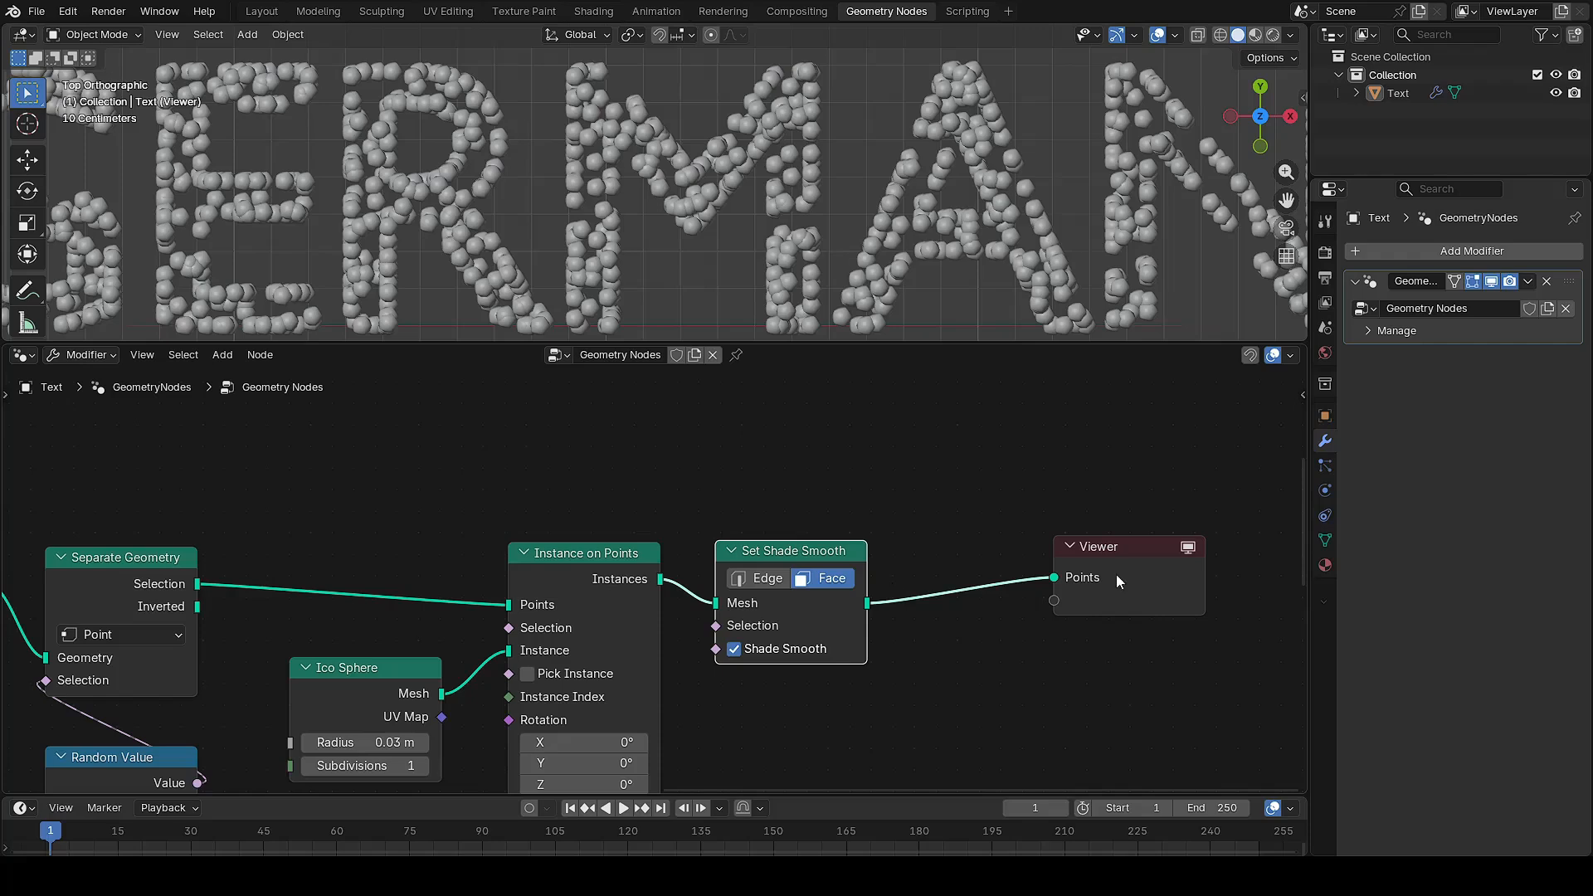
Make room before the Viewer and insert a Realize Instances node after Set Shade Smooth
drag(1117, 580, 1206, 606)
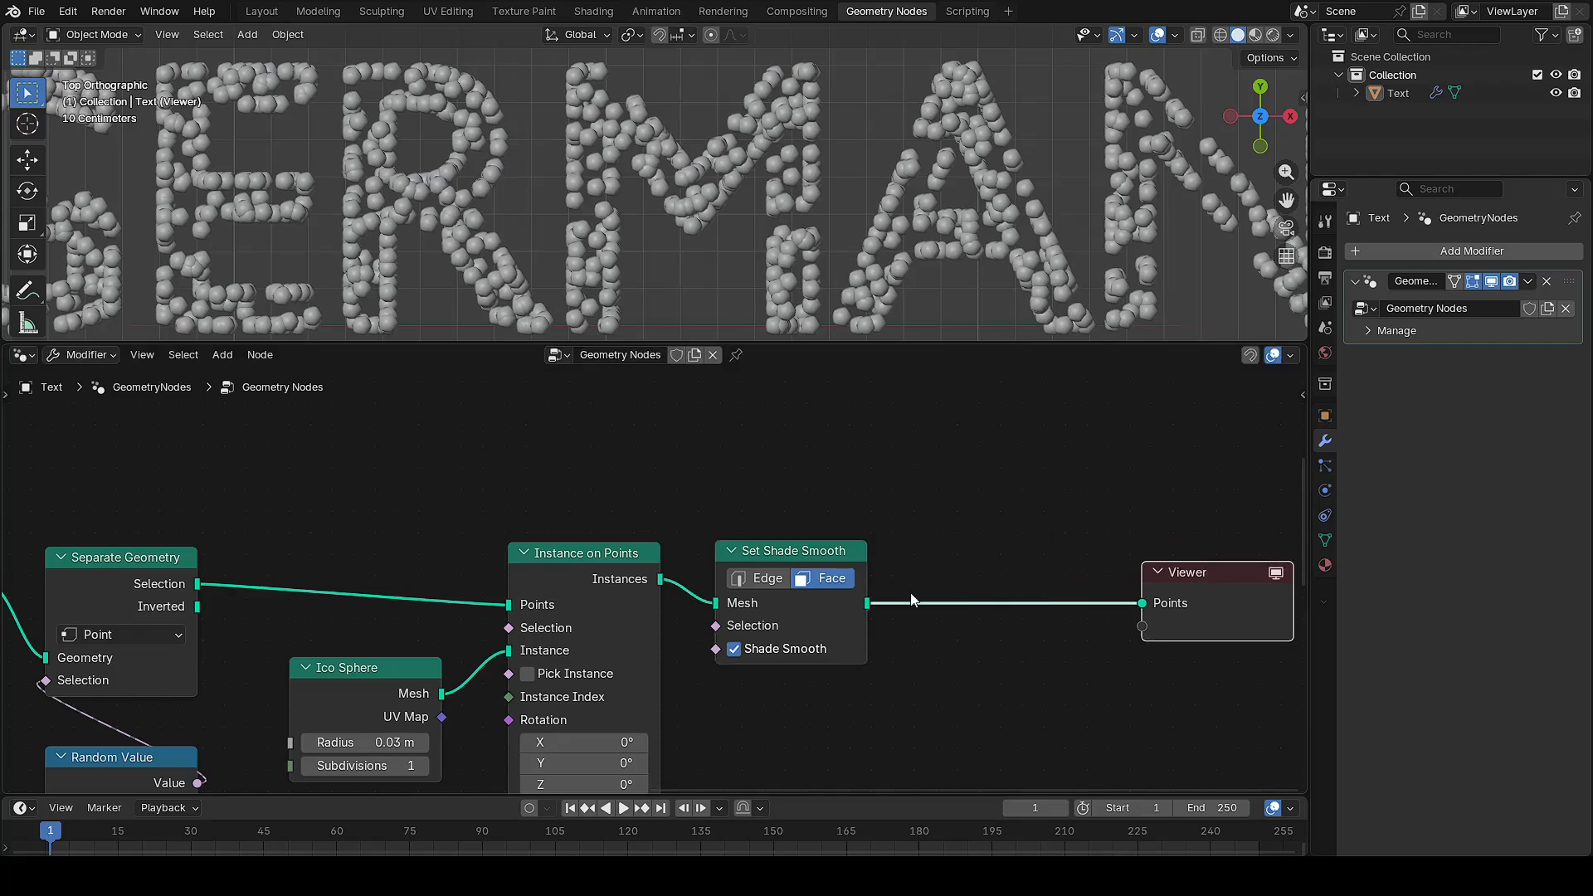
key(shift+a)
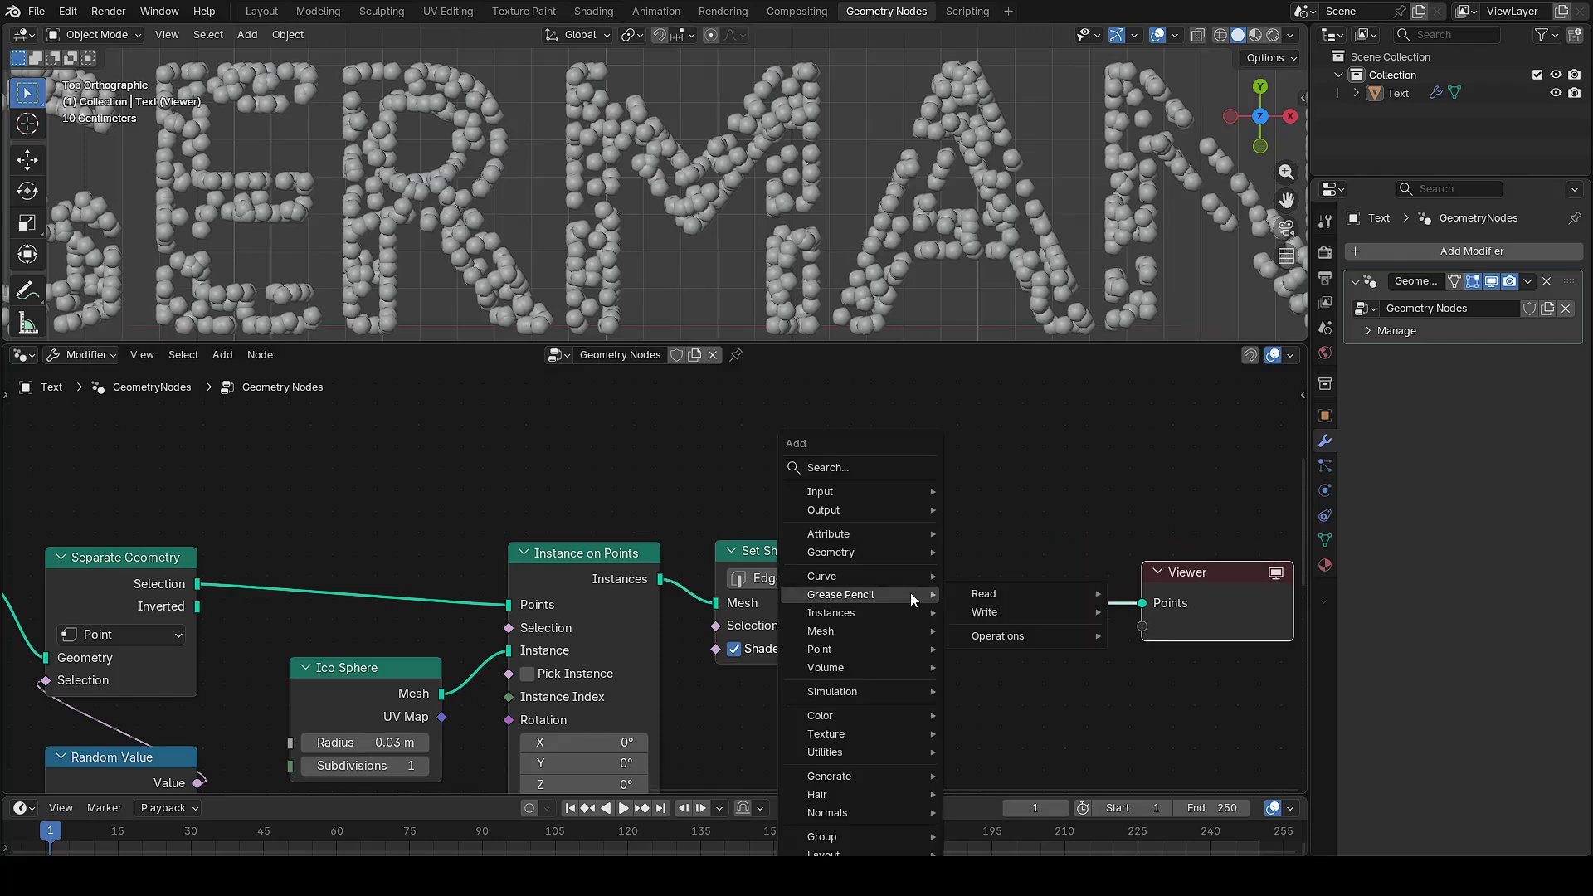
click(849, 467)
text(re)
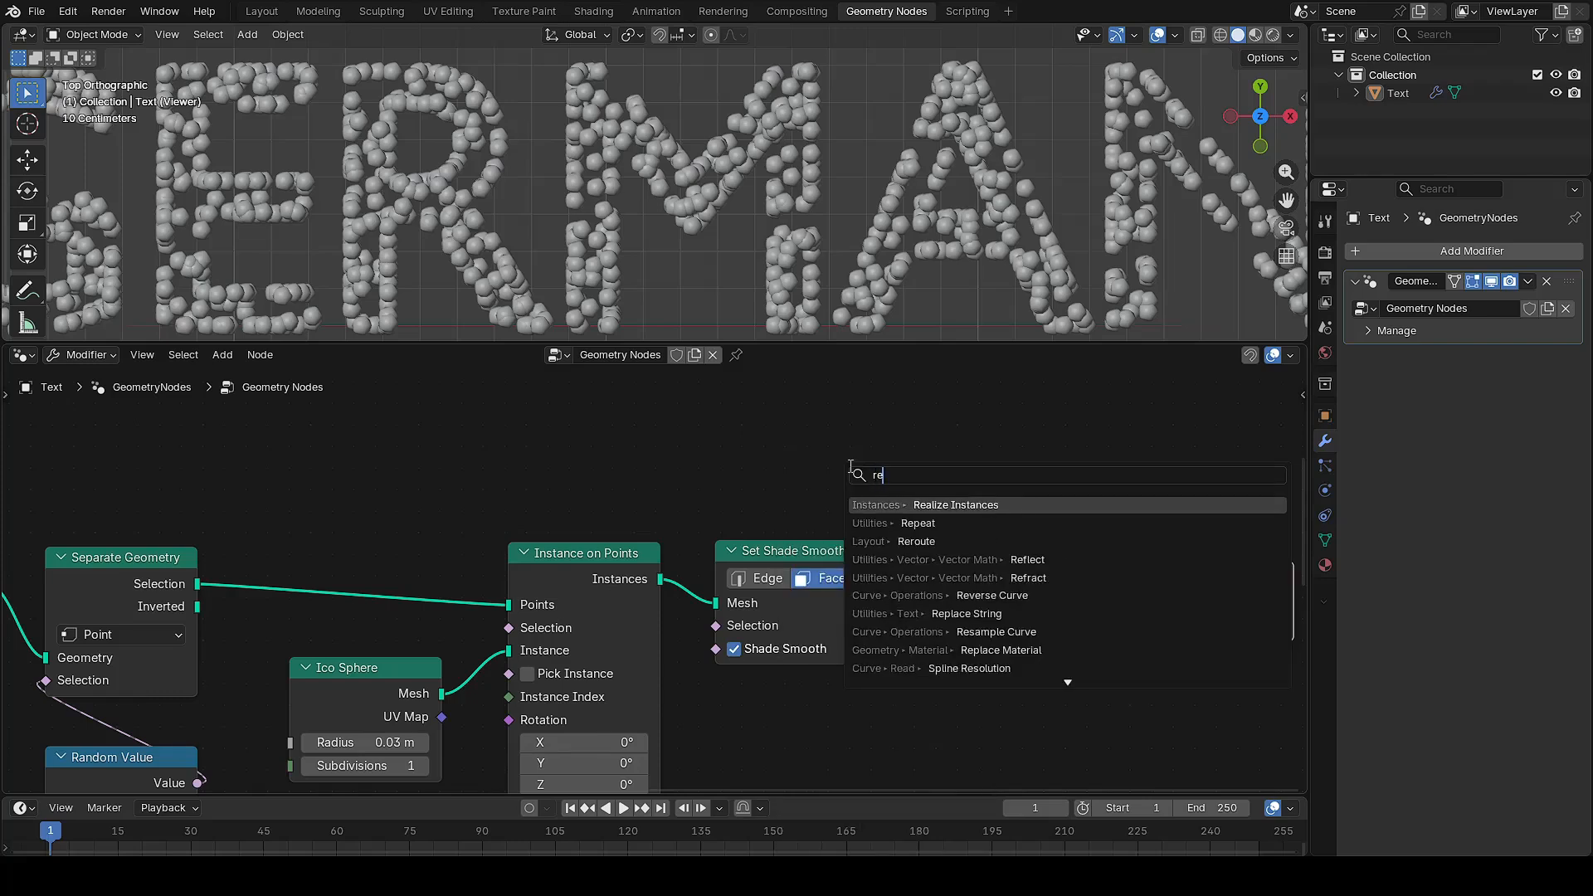
text(alize)
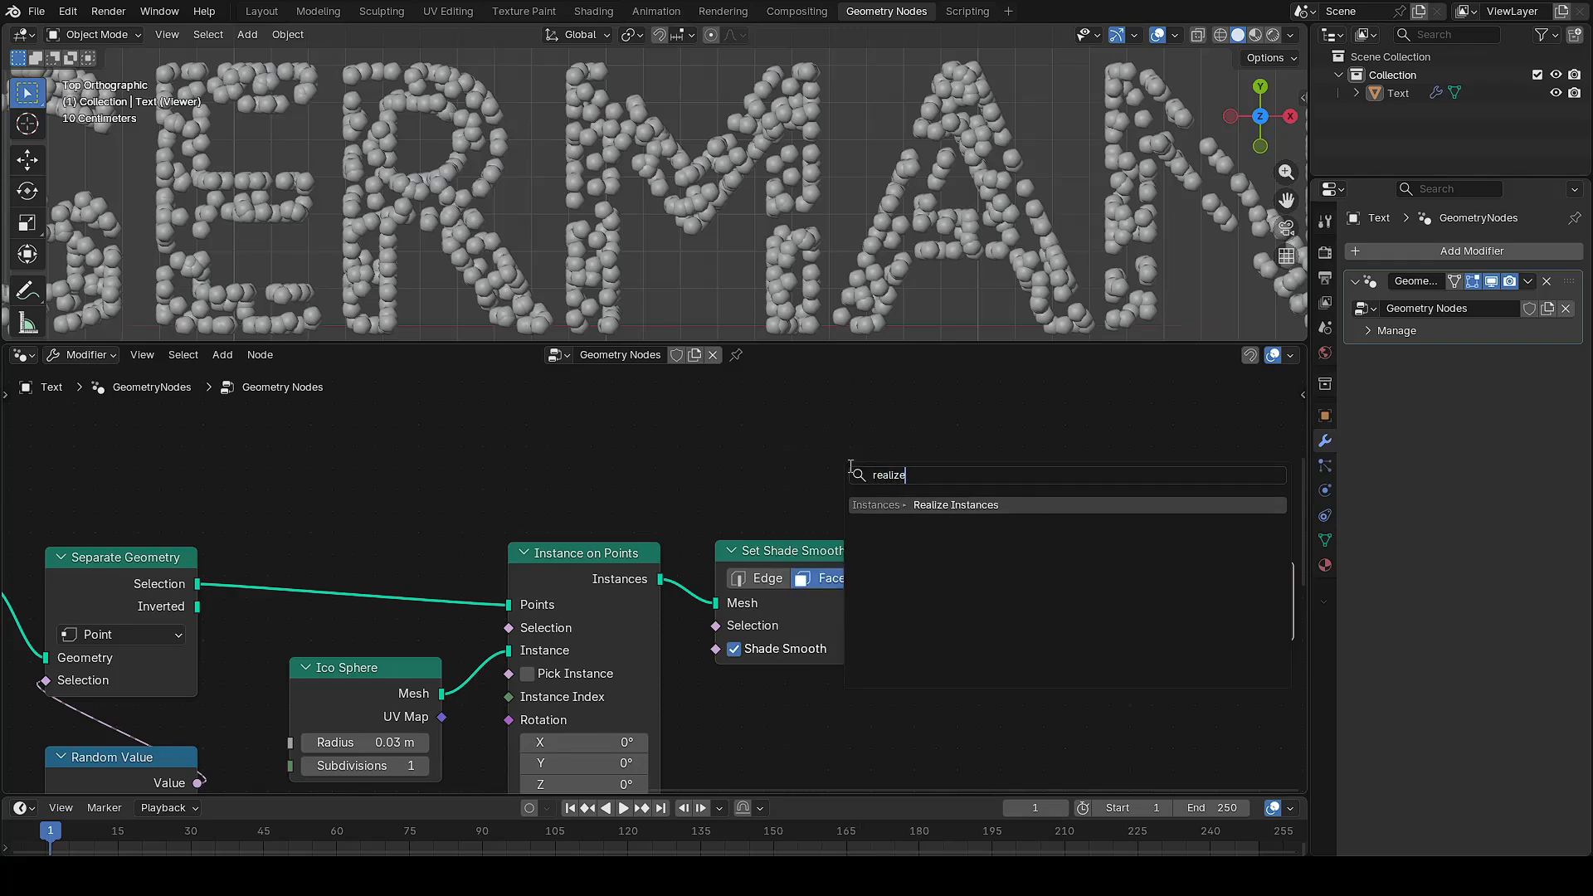
click(954, 507)
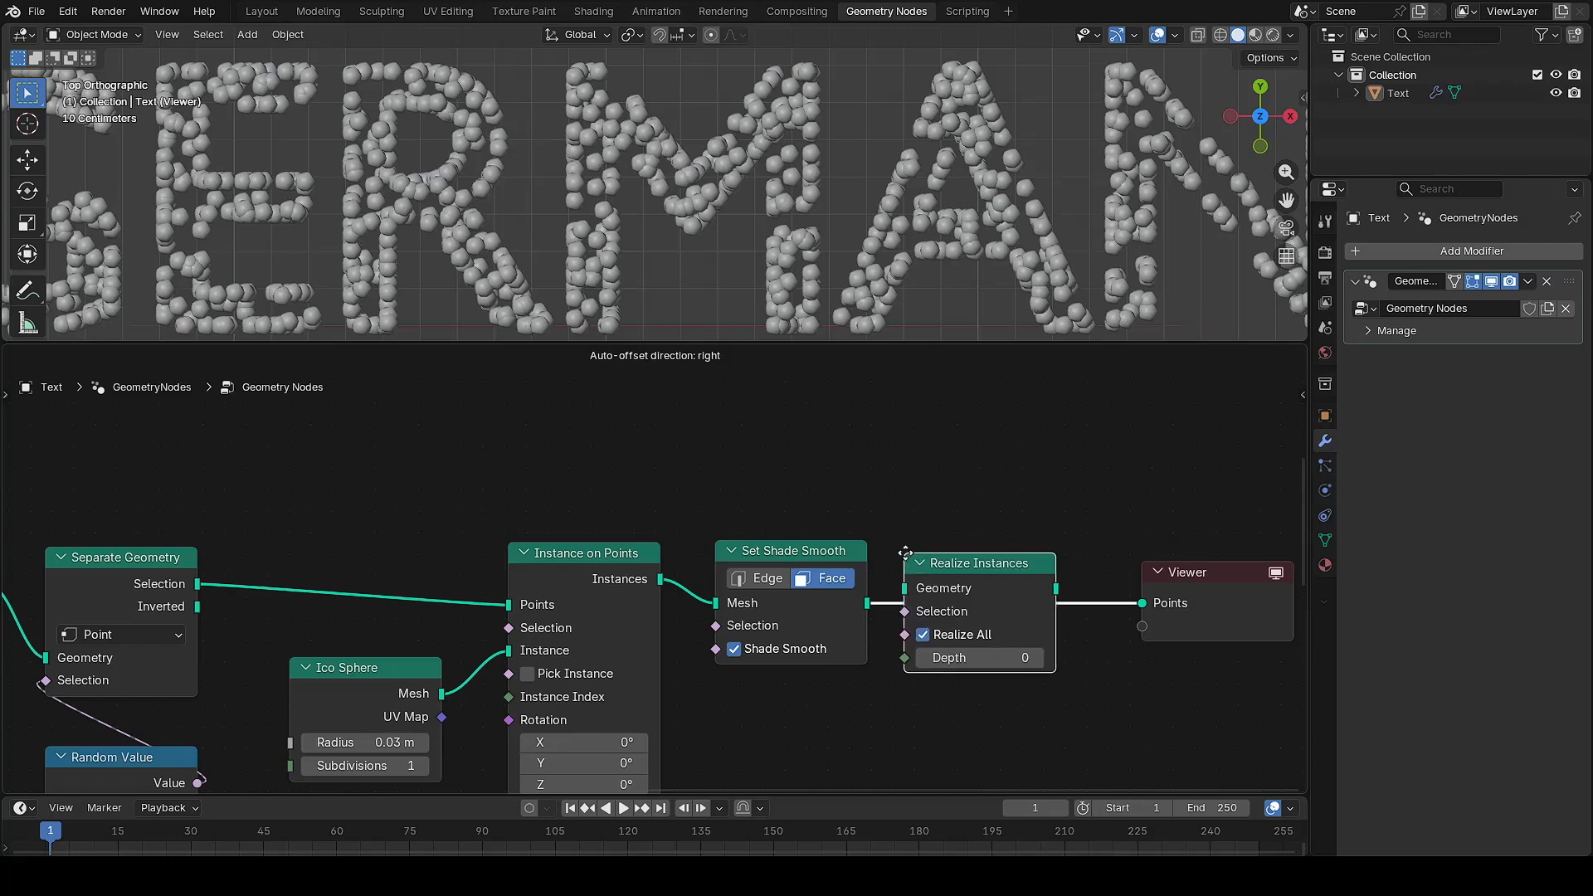
click(1044, 637)
Move the Group Output node past Realize Instances so it sits just above the Viewer
scroll(813, 656, down, 5)
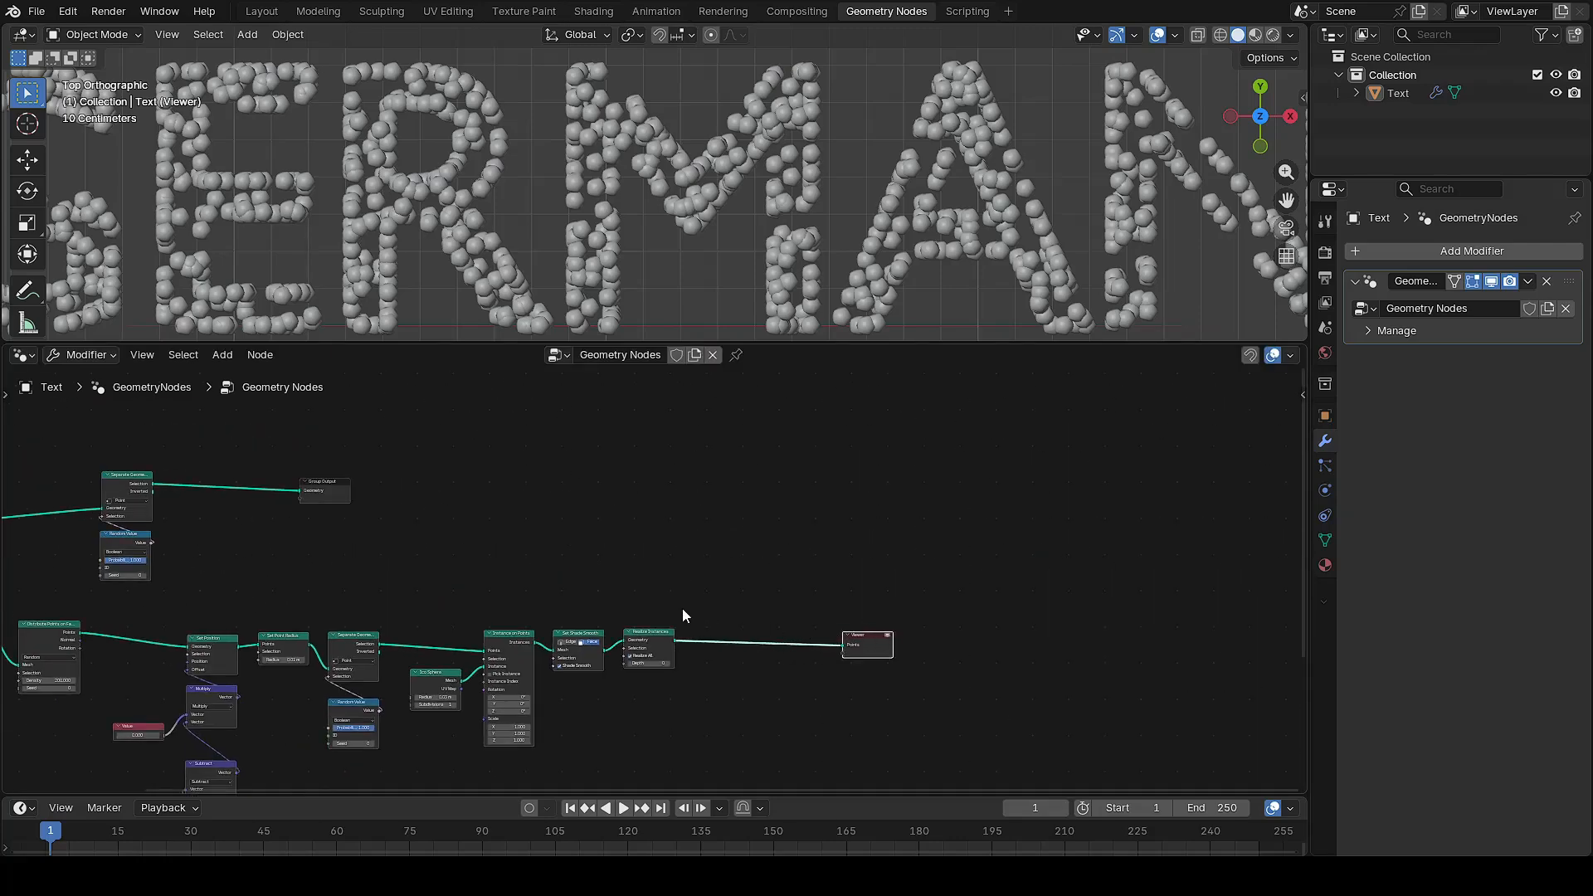
scroll(358, 519, up, 1)
middle_drag(356, 508, 759, 530)
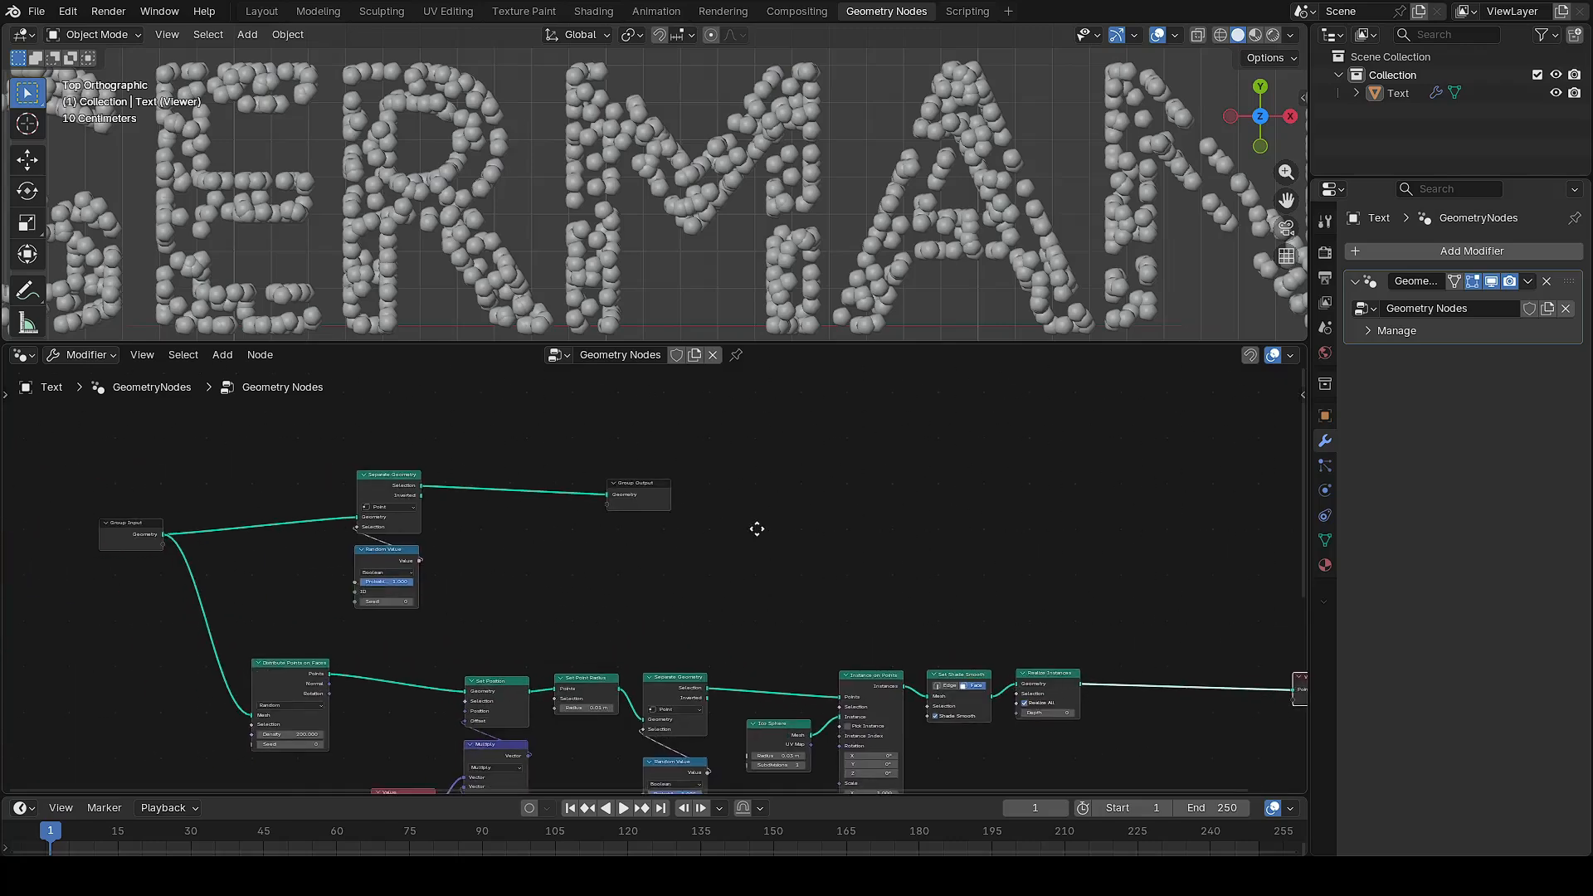
drag(645, 491, 1203, 582)
middle_drag(1191, 644, 772, 615)
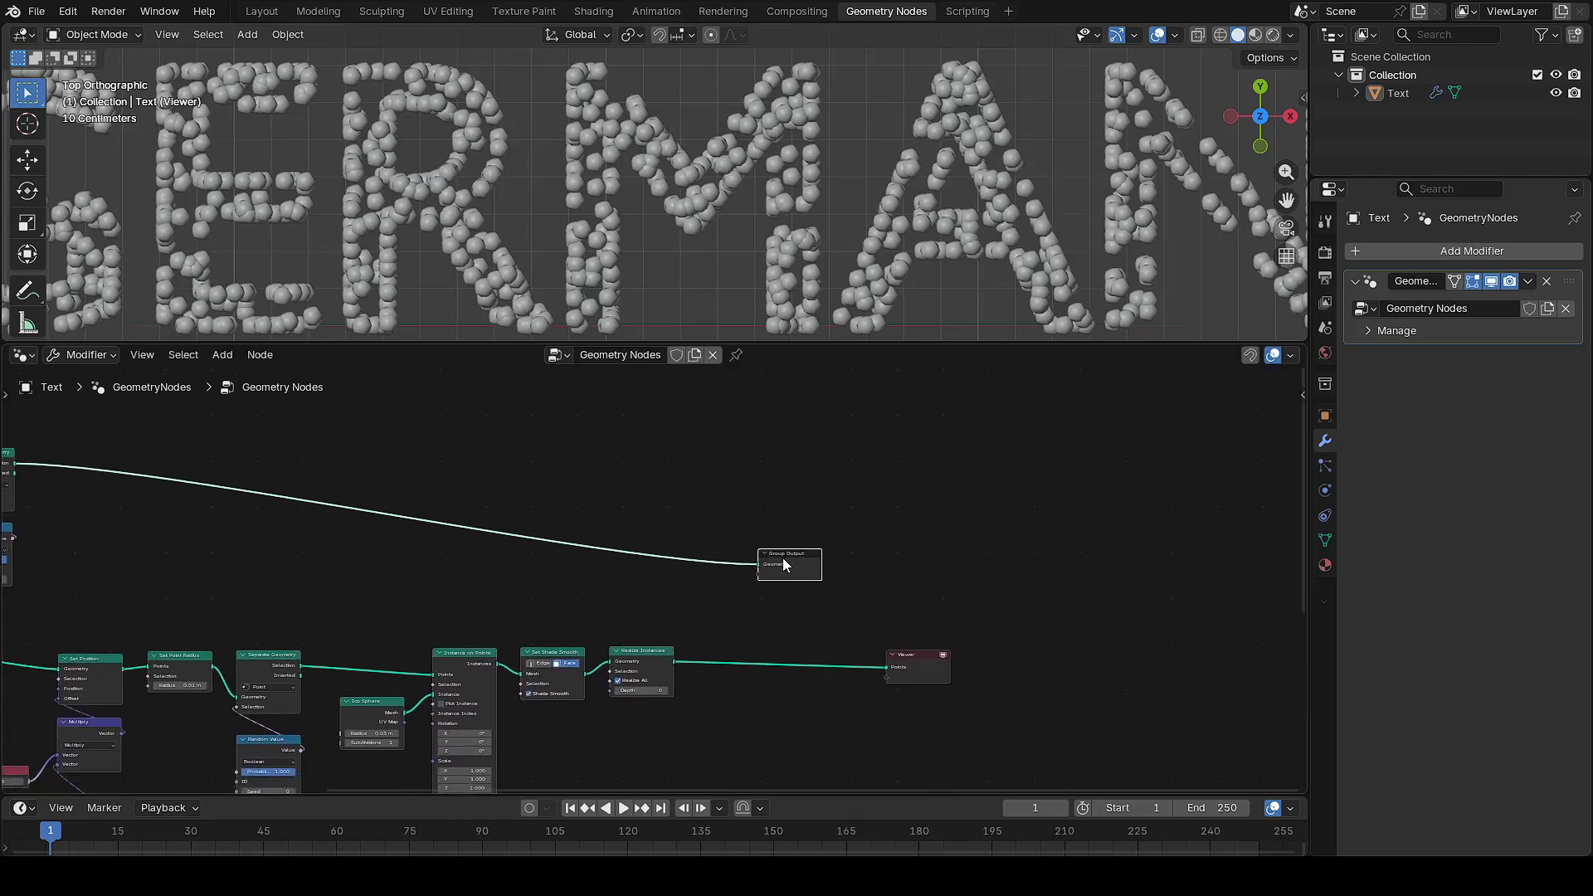
drag(784, 557, 972, 588)
Insert a Join Geometry node before Group Output and connect the Realize Instances geometry to it as well
scroll(755, 644, up, 3)
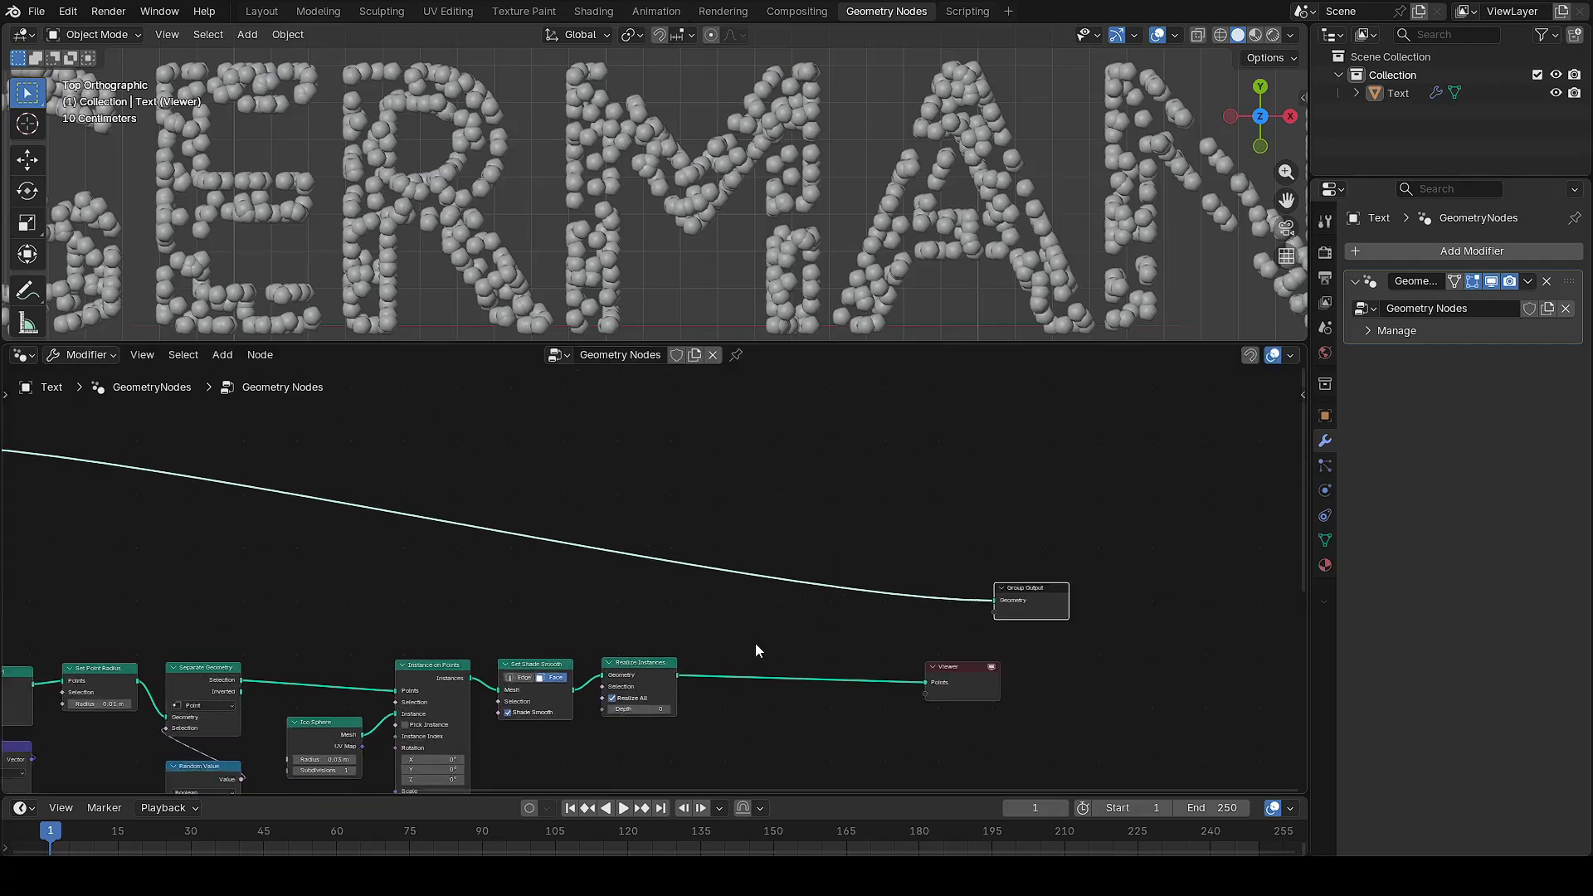
scroll(832, 639, up, 2)
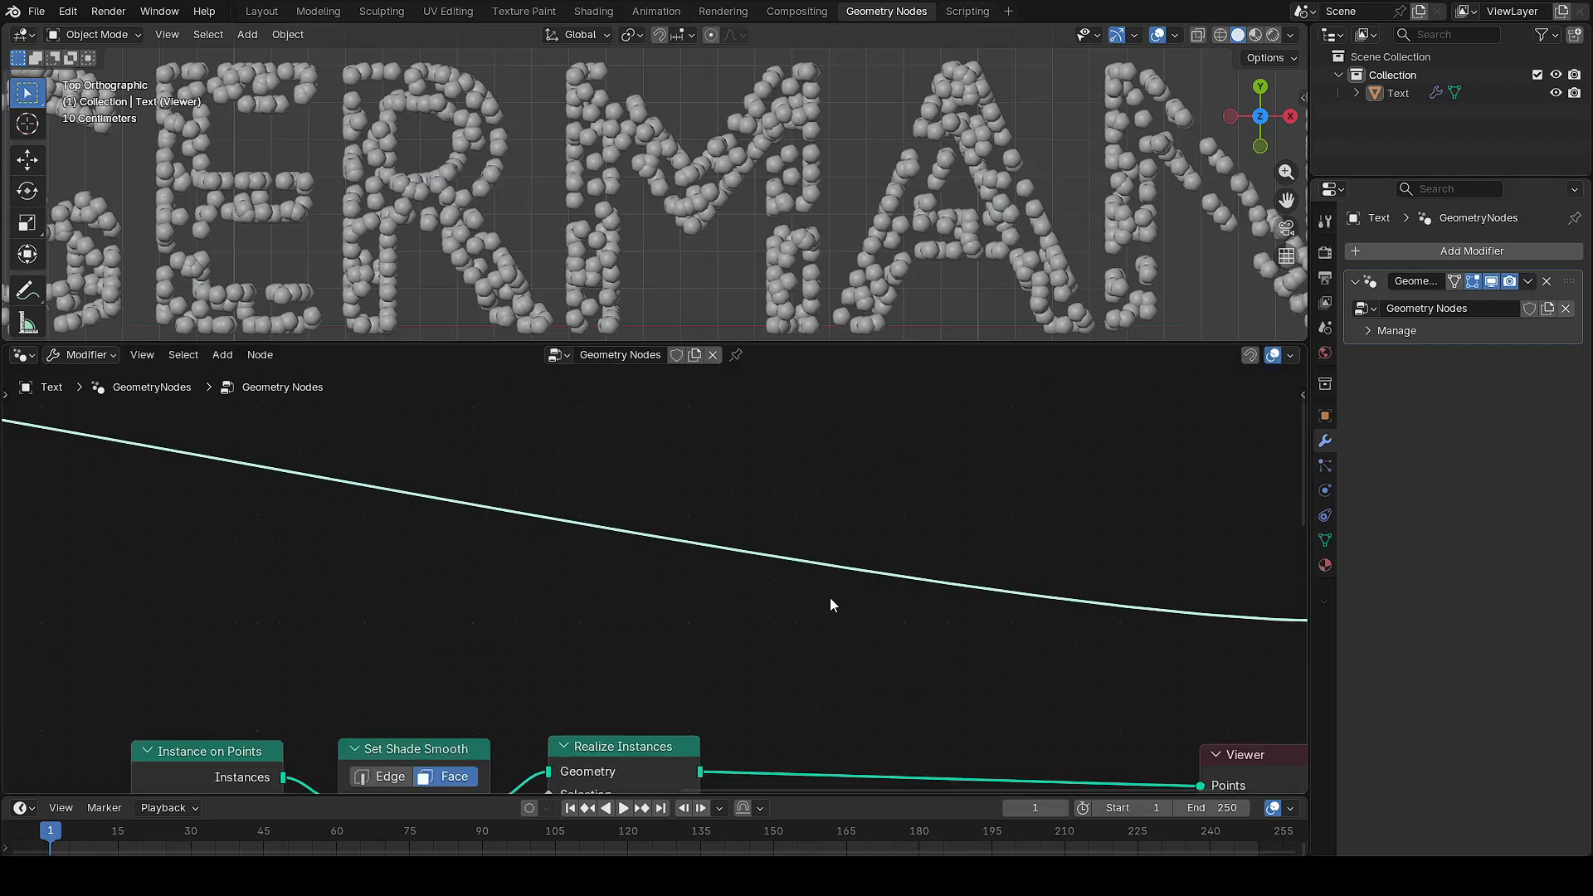
key(shift+a)
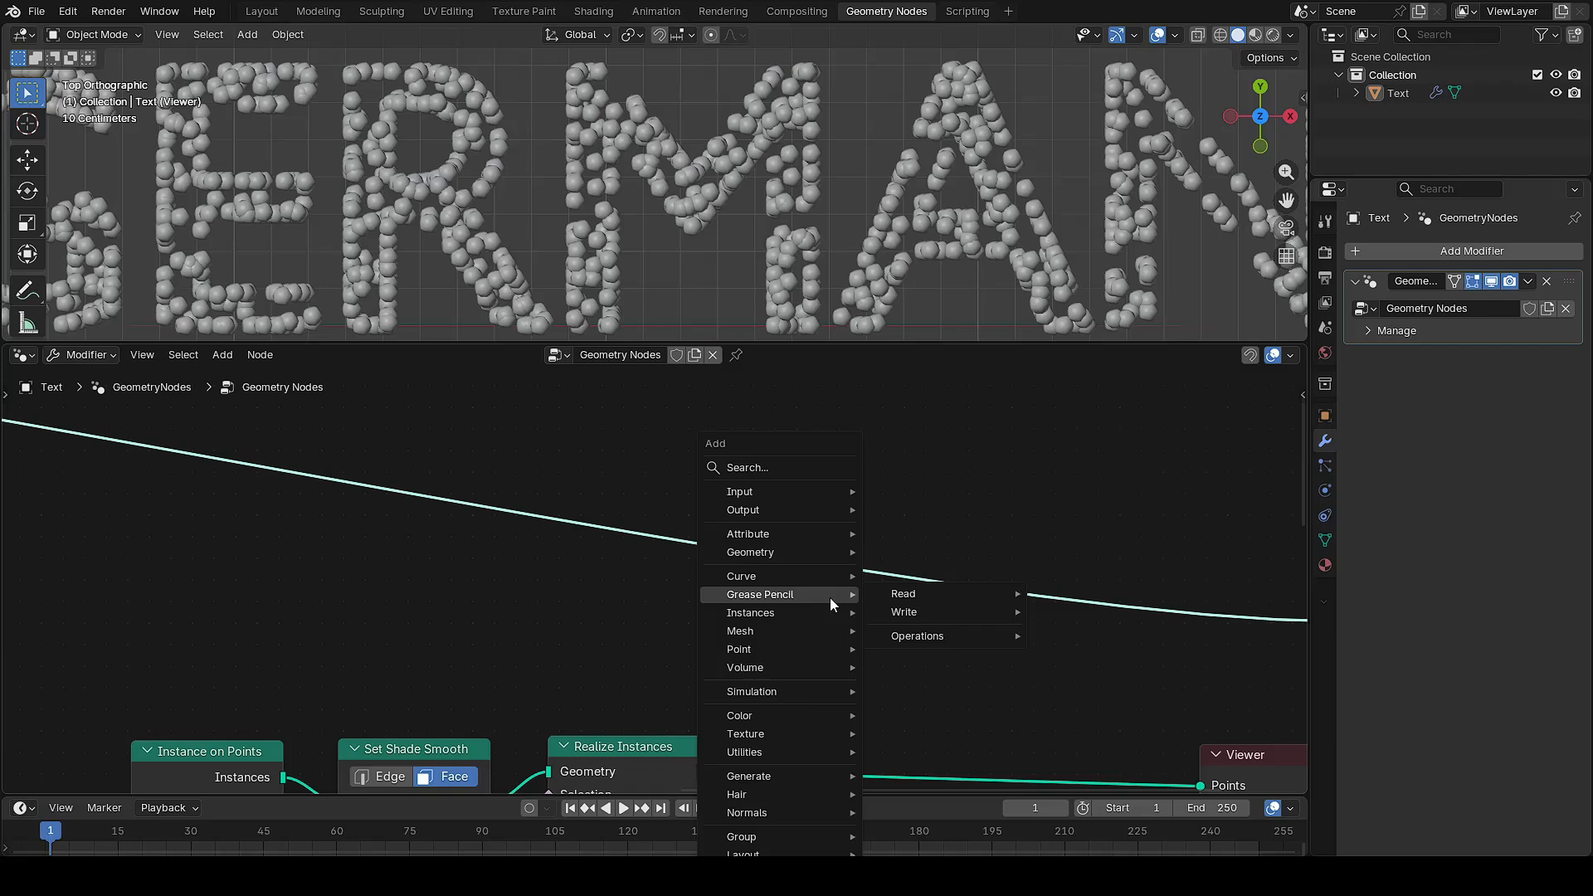
text(joi)
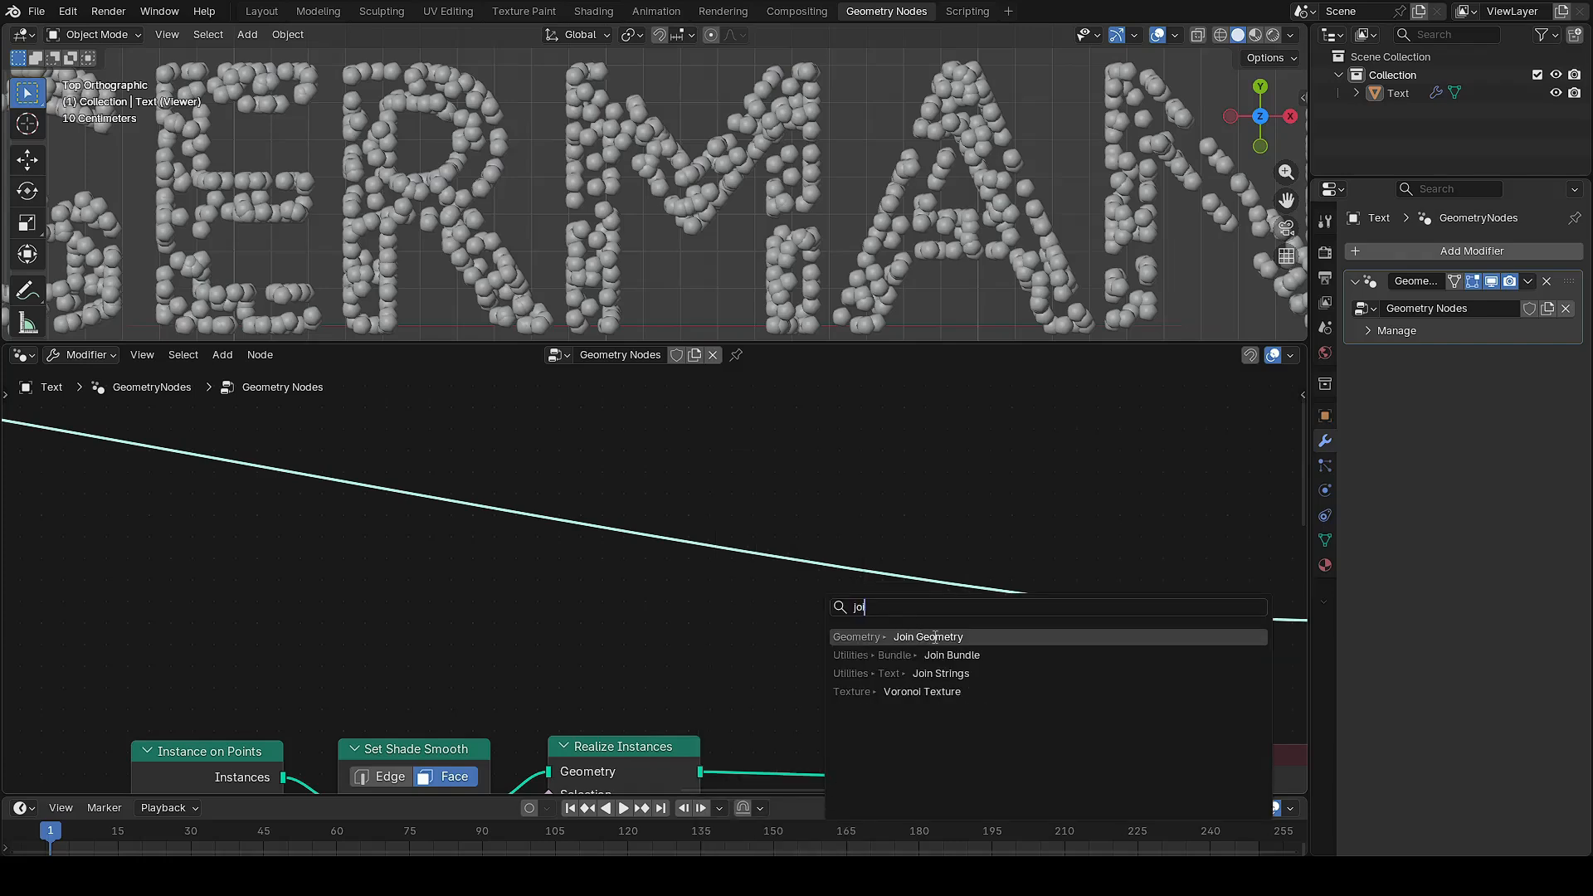
click(935, 636)
click(848, 560)
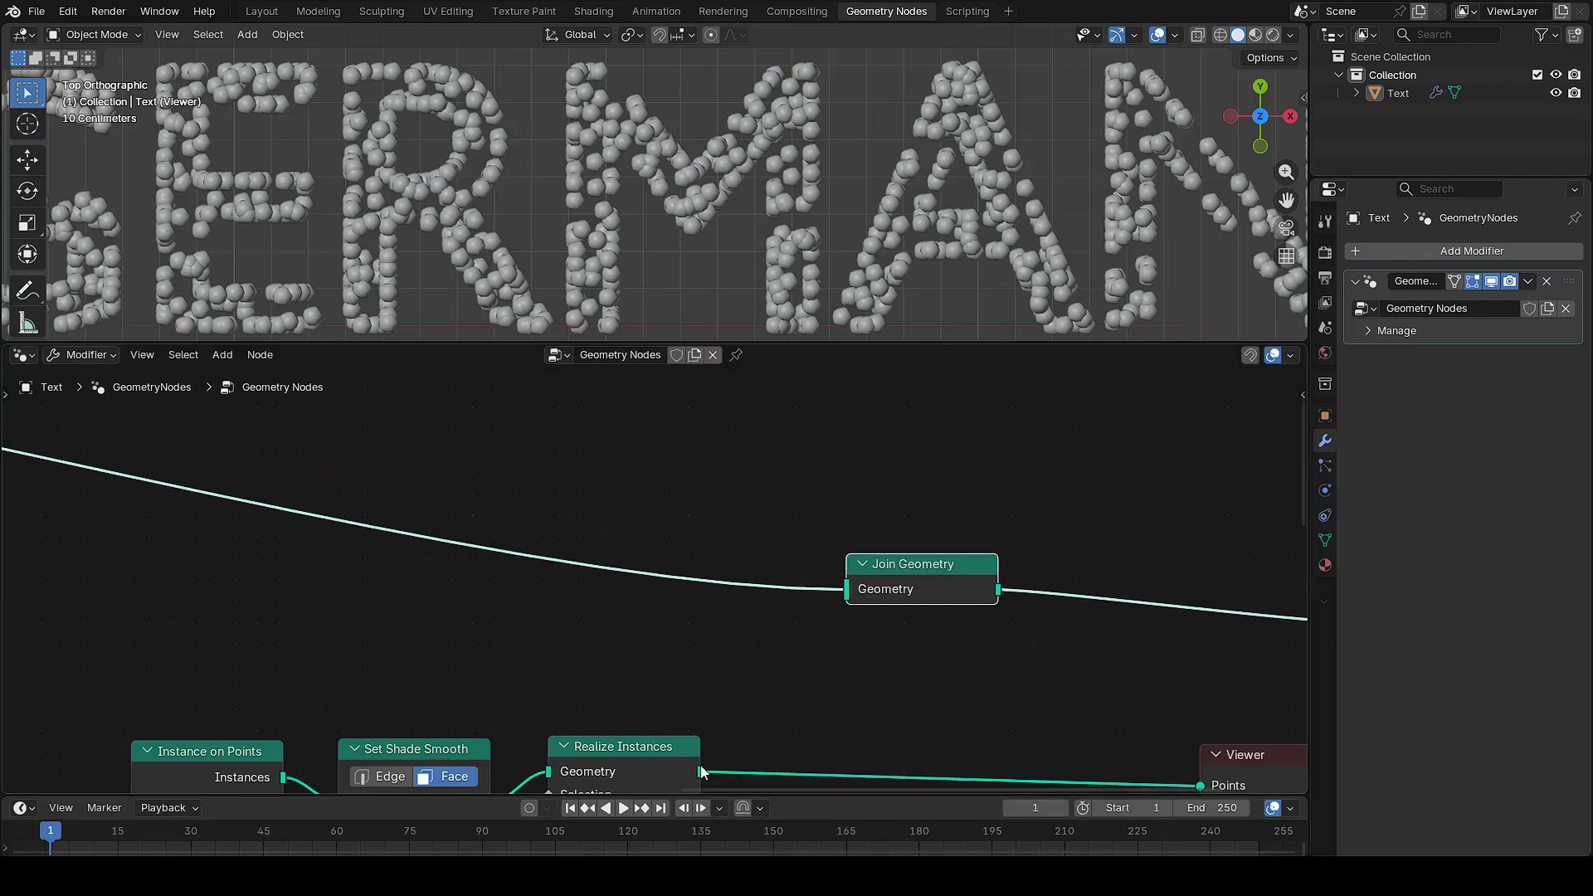
drag(701, 772, 840, 594)
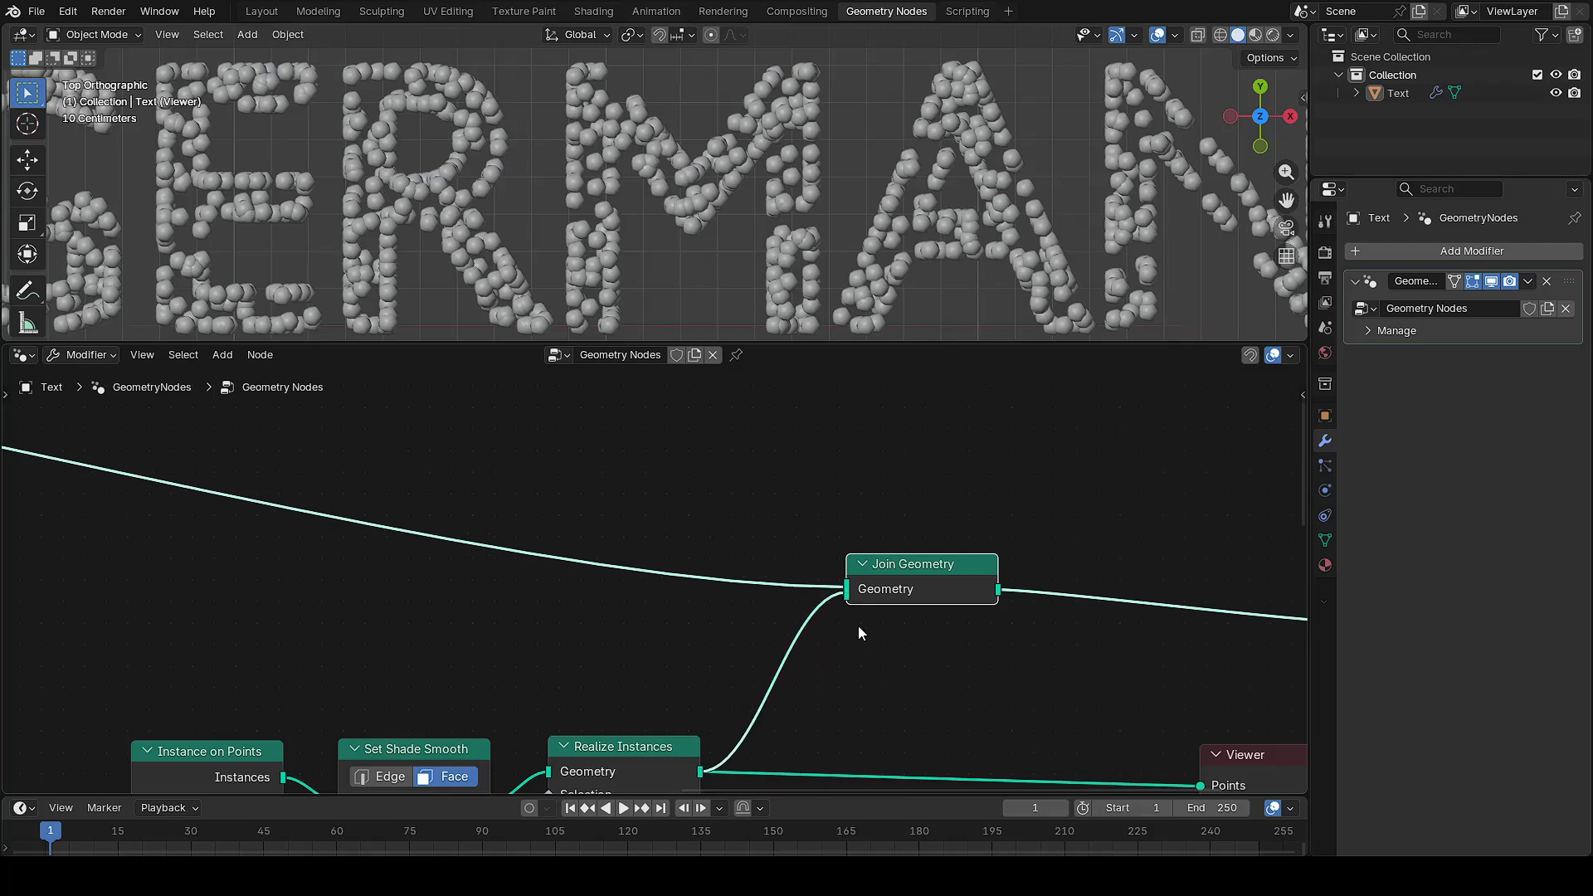
Insert a Set Material node on the link between the upper Separate Geometry and Join Geometry
scroll(858, 626, down, 5)
ctrl+scroll(931, 669, left, 5)
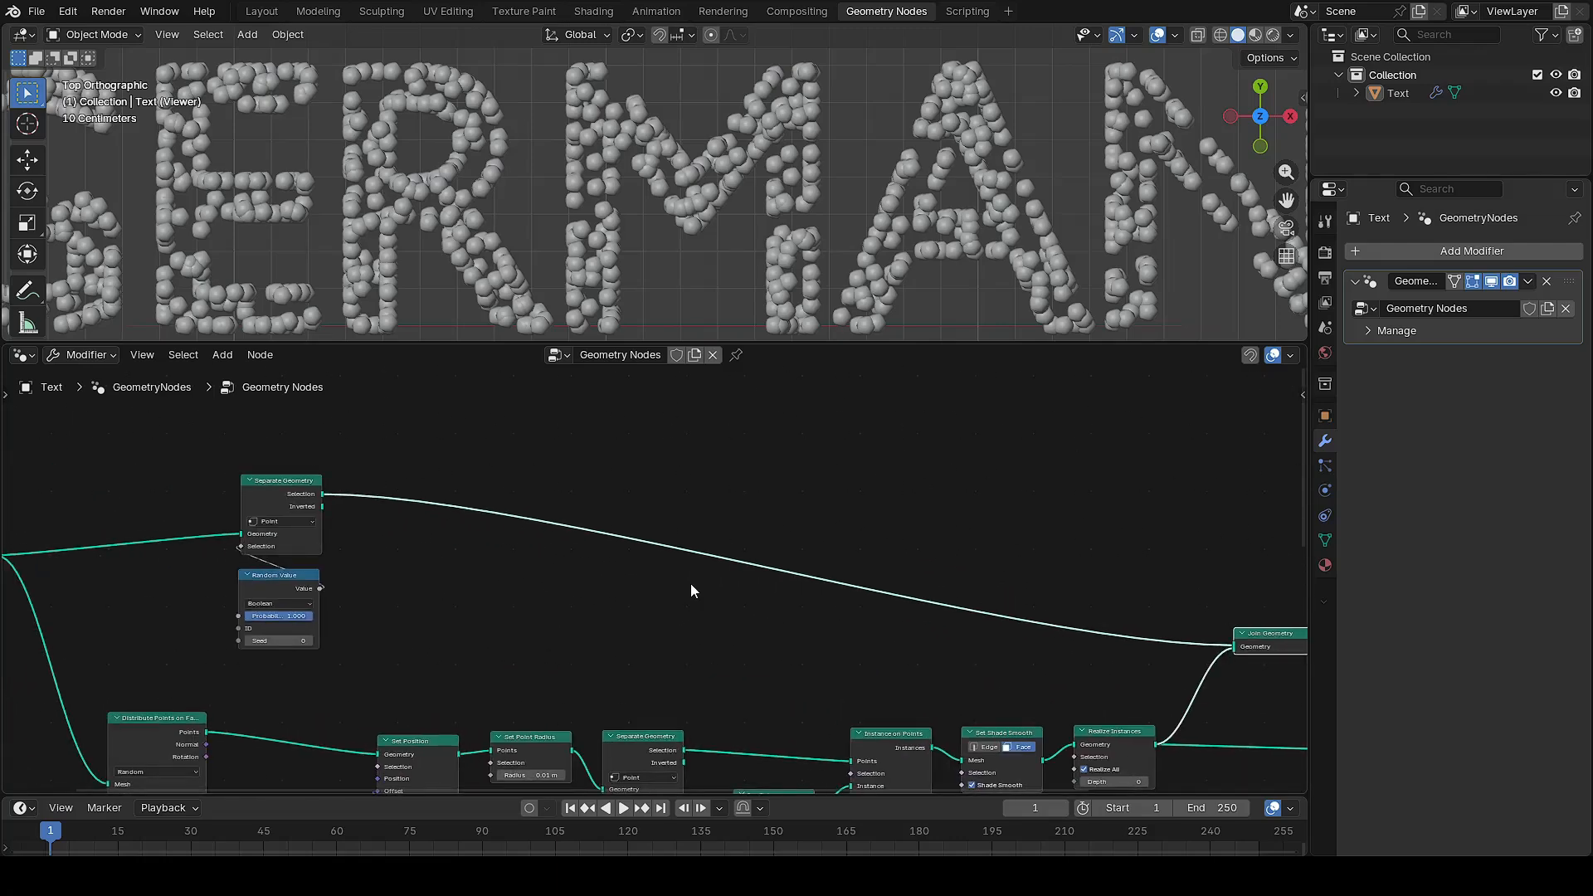
key(shift+a)
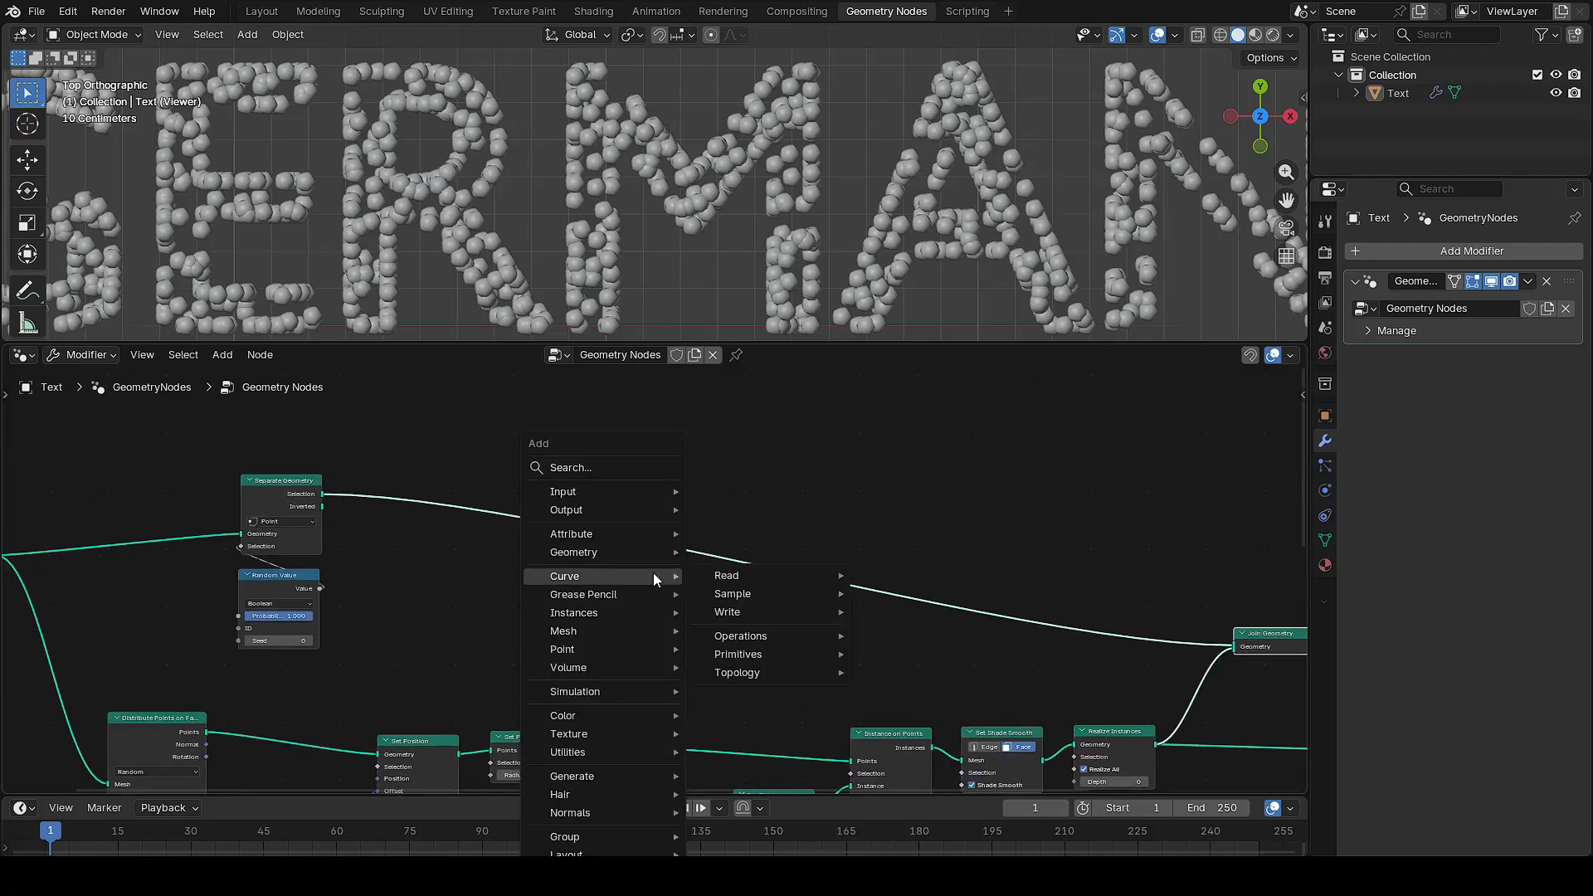
text(set)
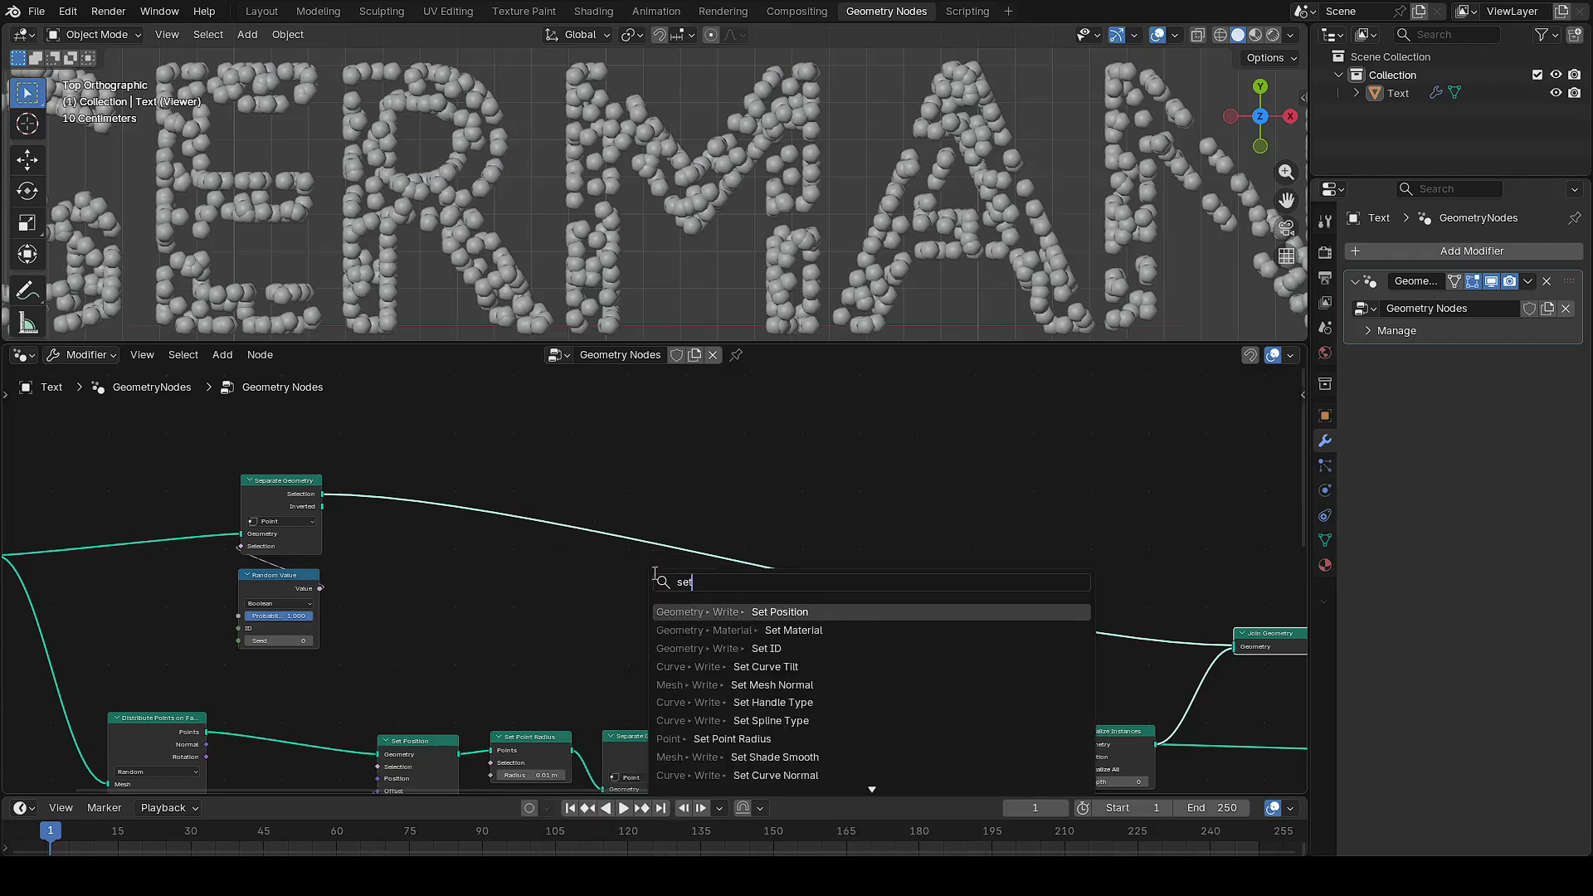
click(792, 630)
middle_drag(931, 658, 556, 563)
scroll(793, 646, up, 1)
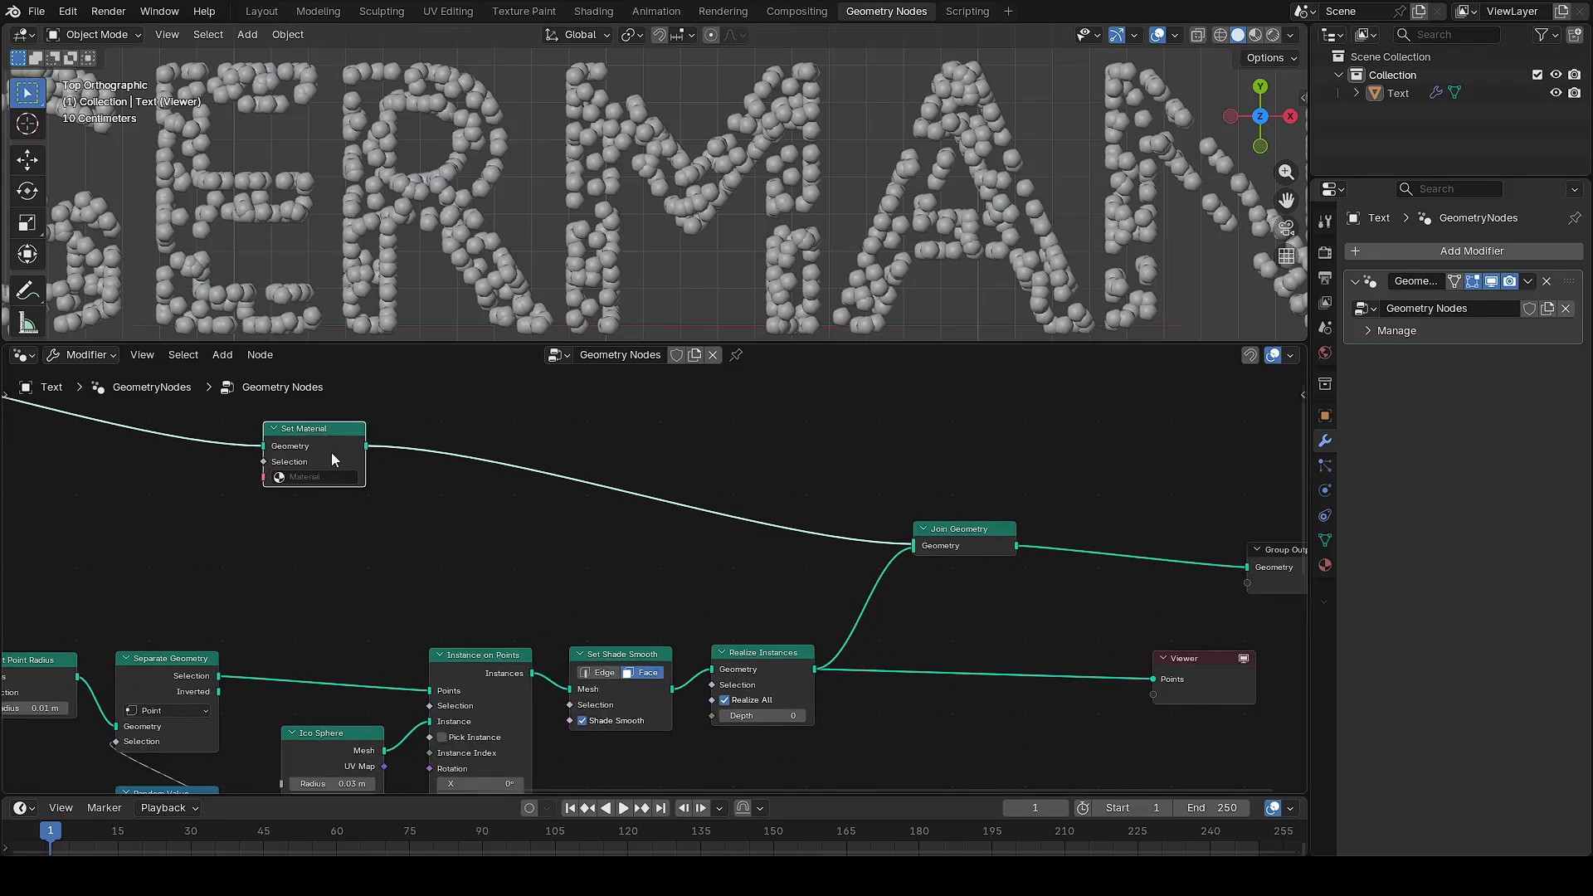
Duplicate the Set Material node onto the link between Realize Instances and Join Geometry, and delete the Viewer node
key(shift+d)
click(919, 629)
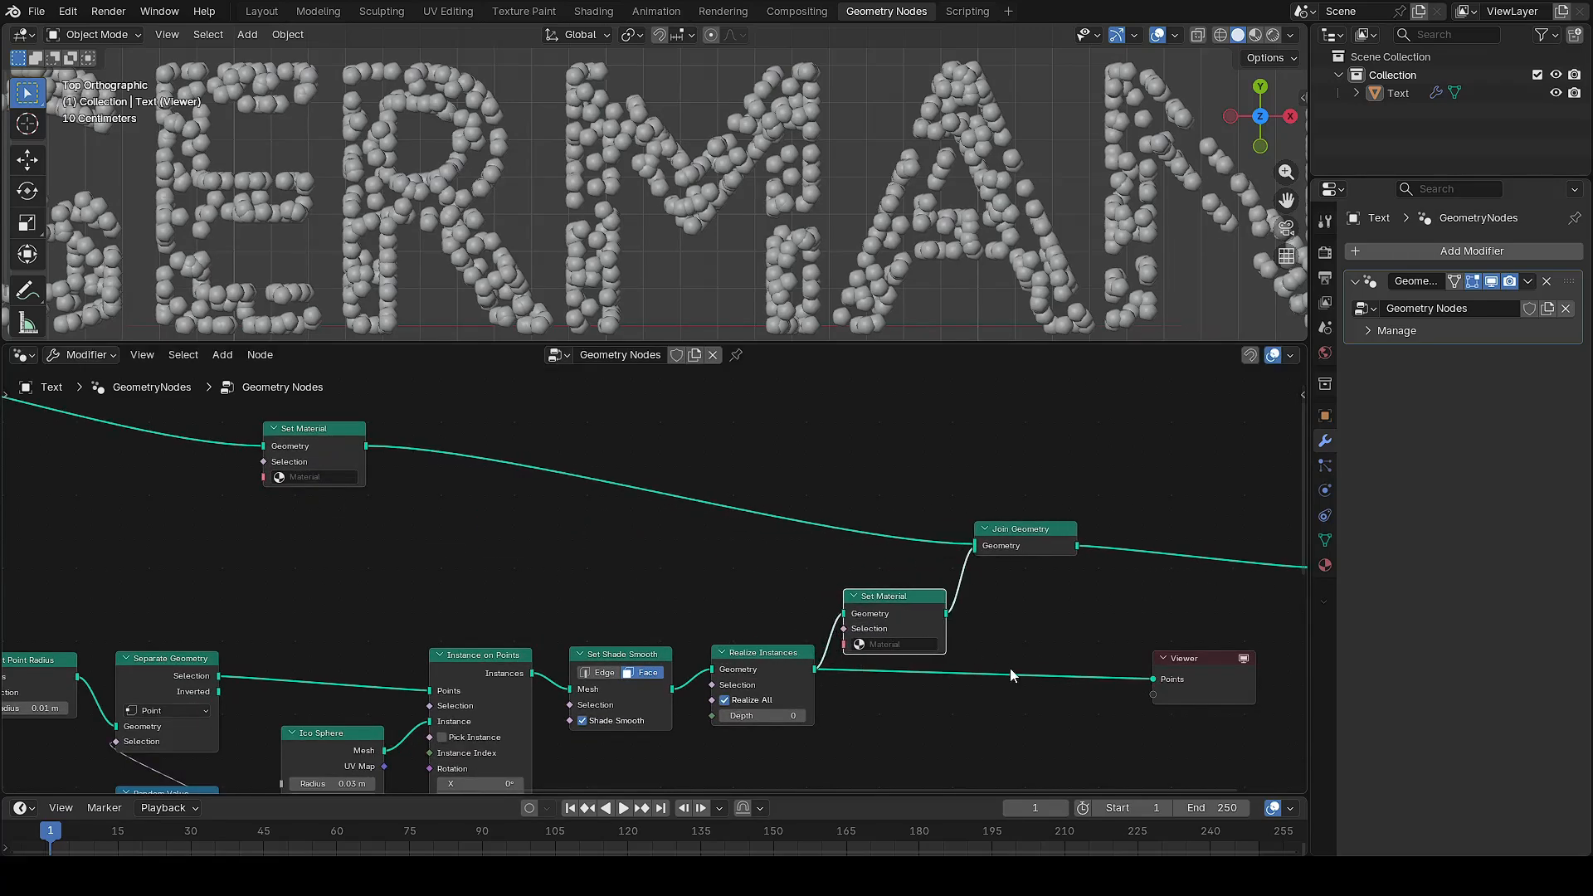
click(1227, 682)
key(x)
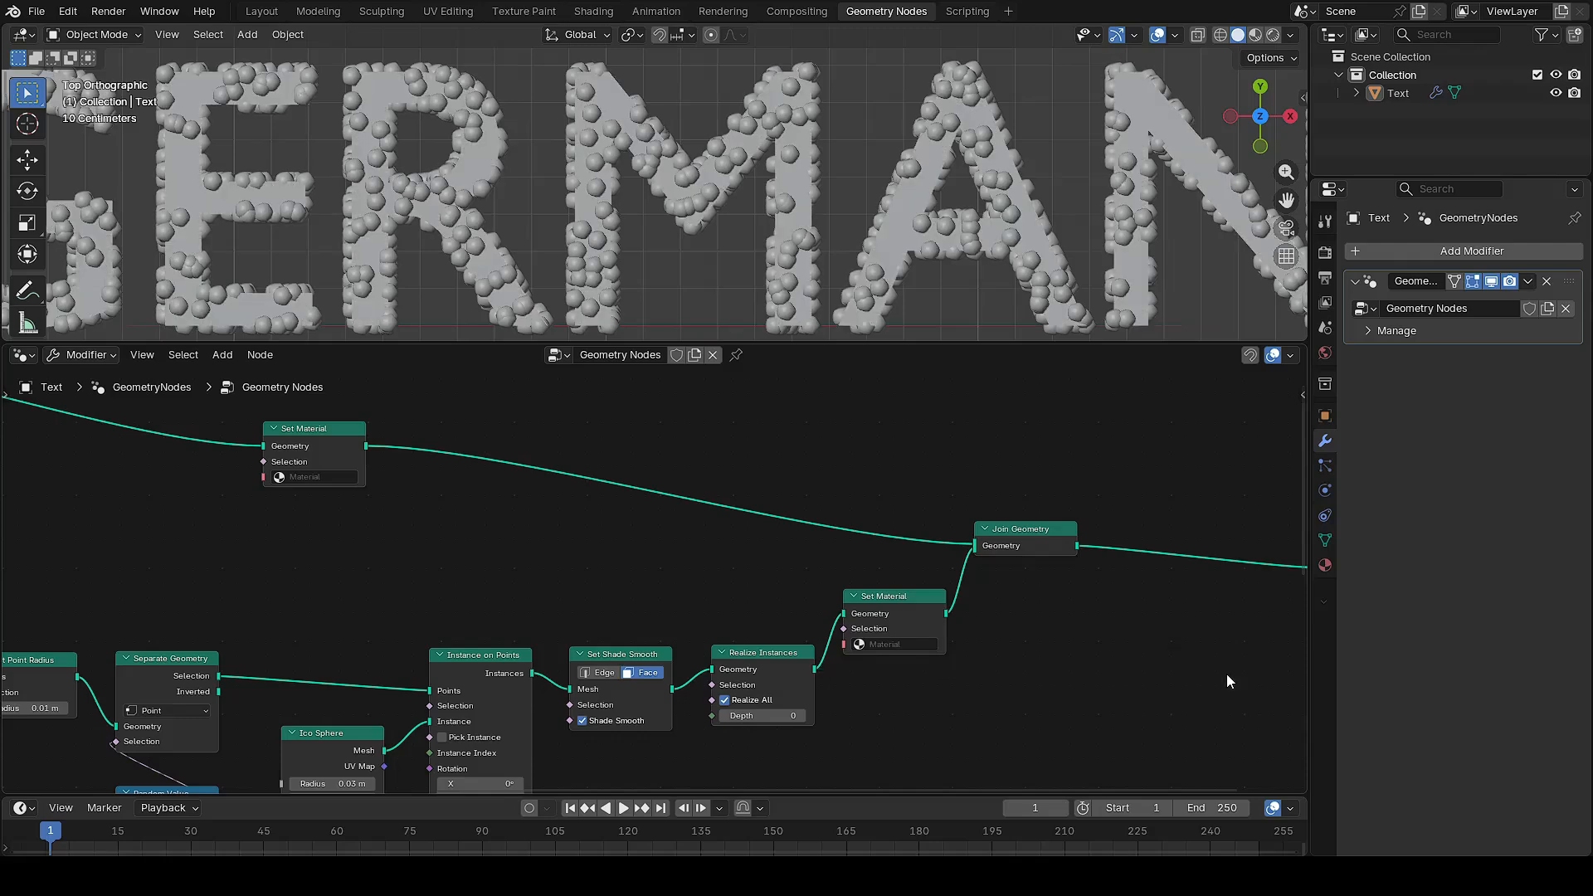
Tidy the node tree by shifting the end nodes horizontally and moving Group Input down between the two branches
scroll(989, 638, down, 2)
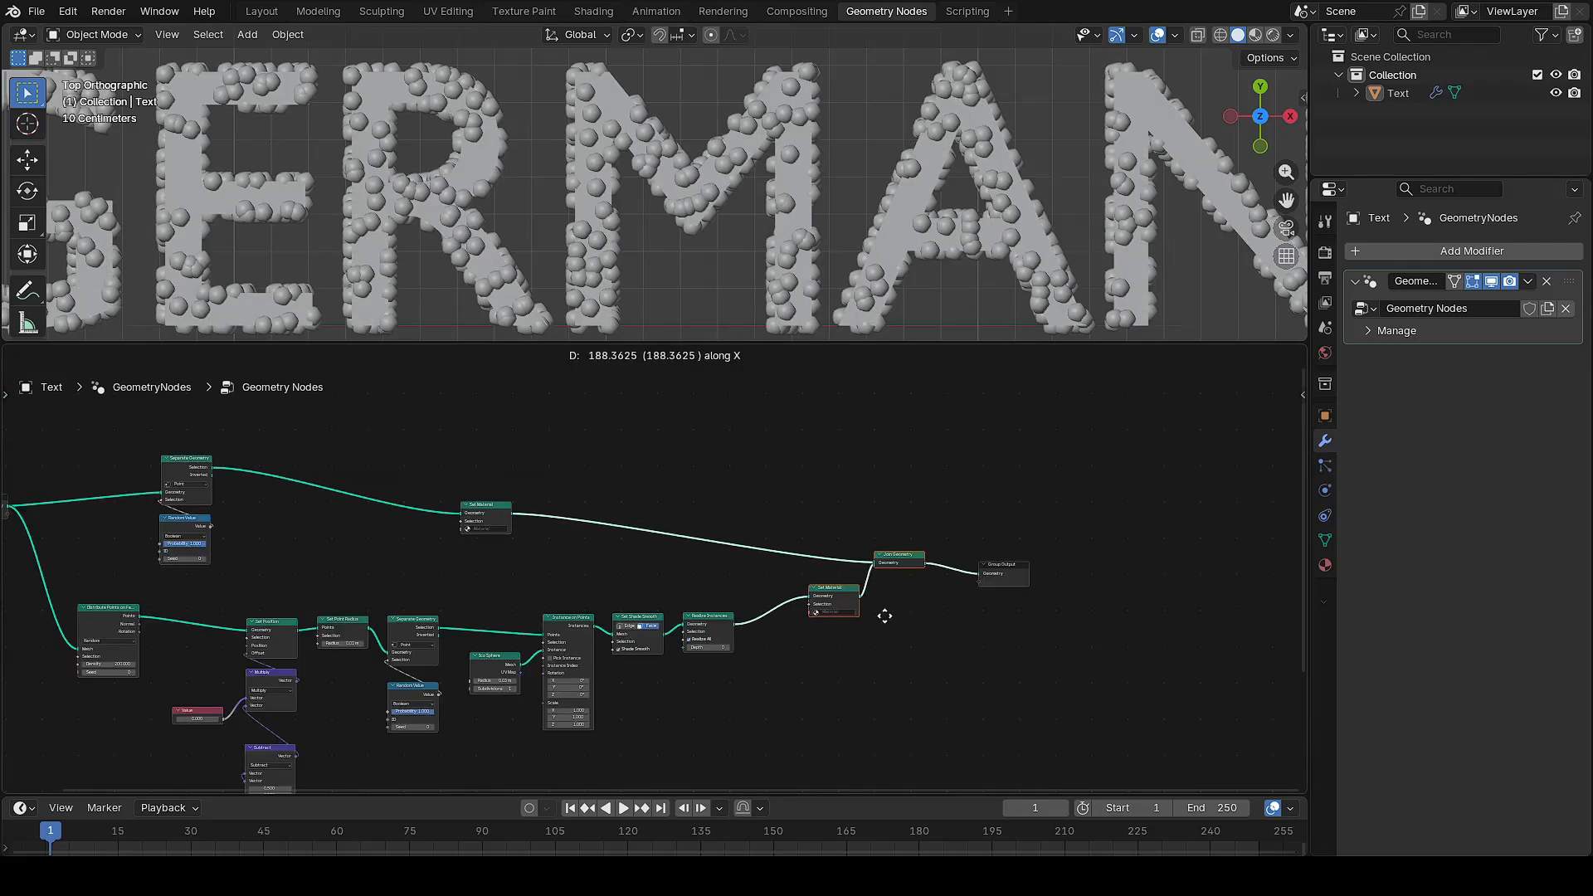
click(882, 618)
scroll(531, 599, down, 3)
middle_drag(520, 600, 725, 563)
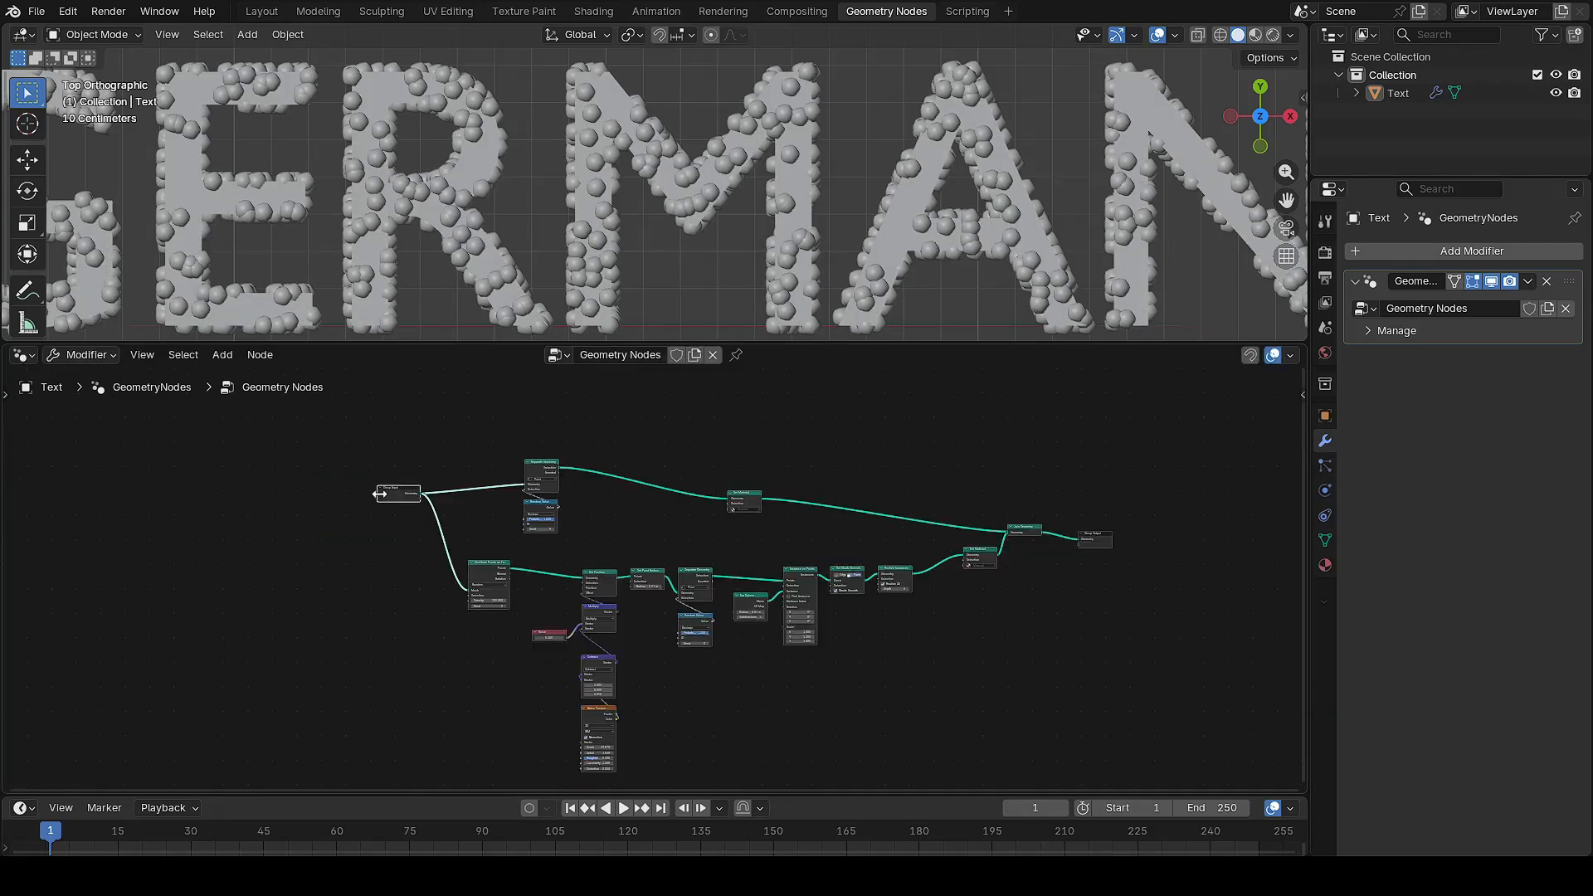
click(388, 493)
drag(389, 493, 356, 545)
scroll(1128, 599, up, 5)
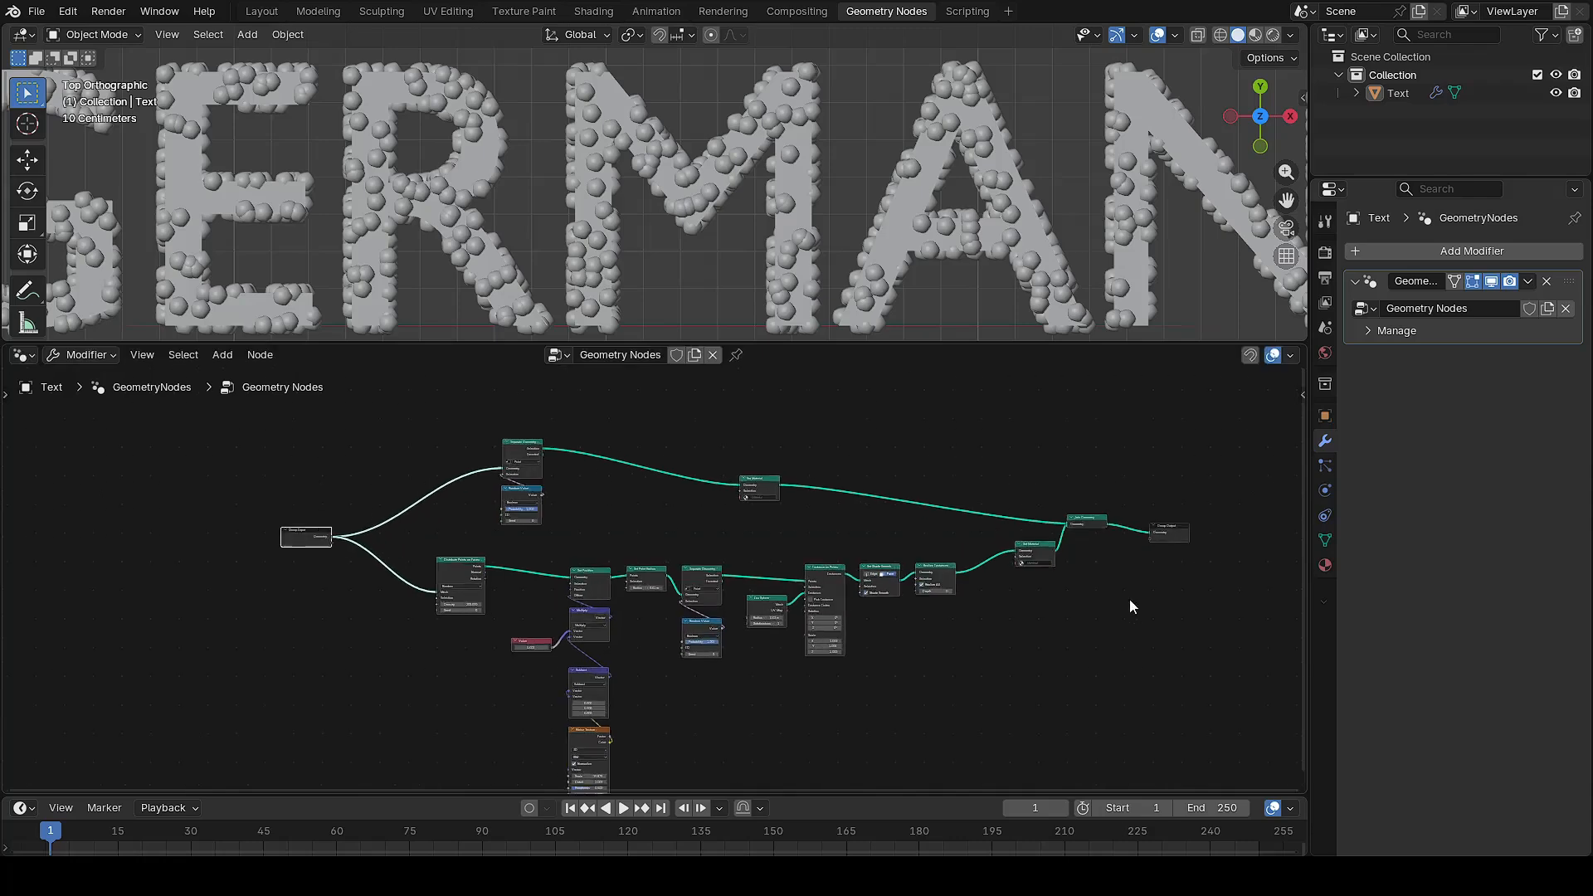
Create a new material on the text object and name it text-material
scroll(679, 598, up, 5)
middle_drag(962, 628, 435, 557)
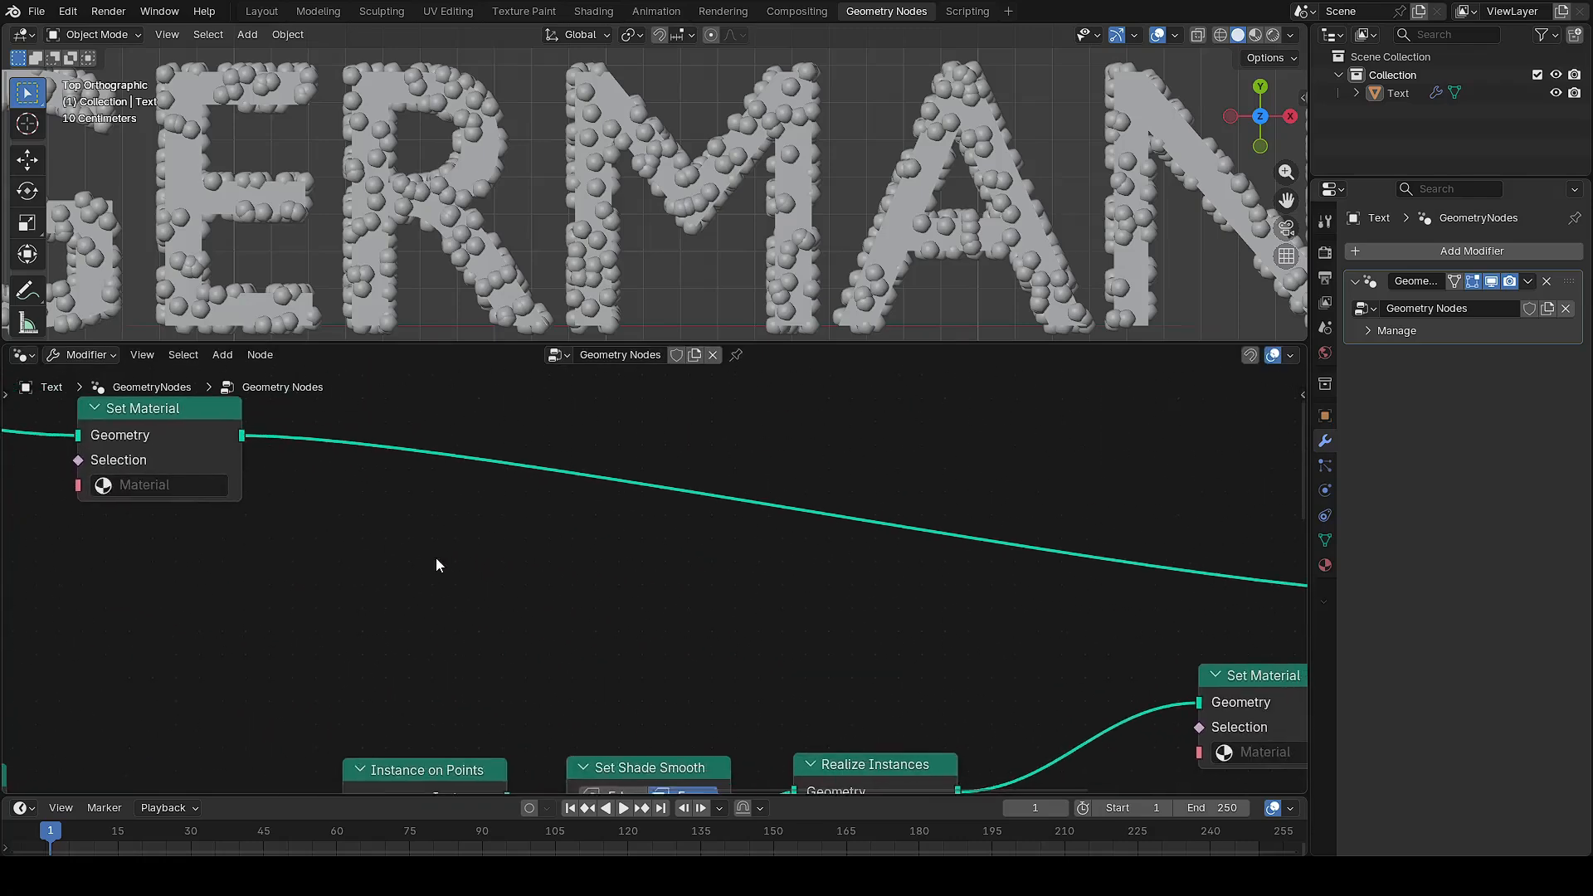
middle_drag(1136, 669, 551, 595)
click(1325, 566)
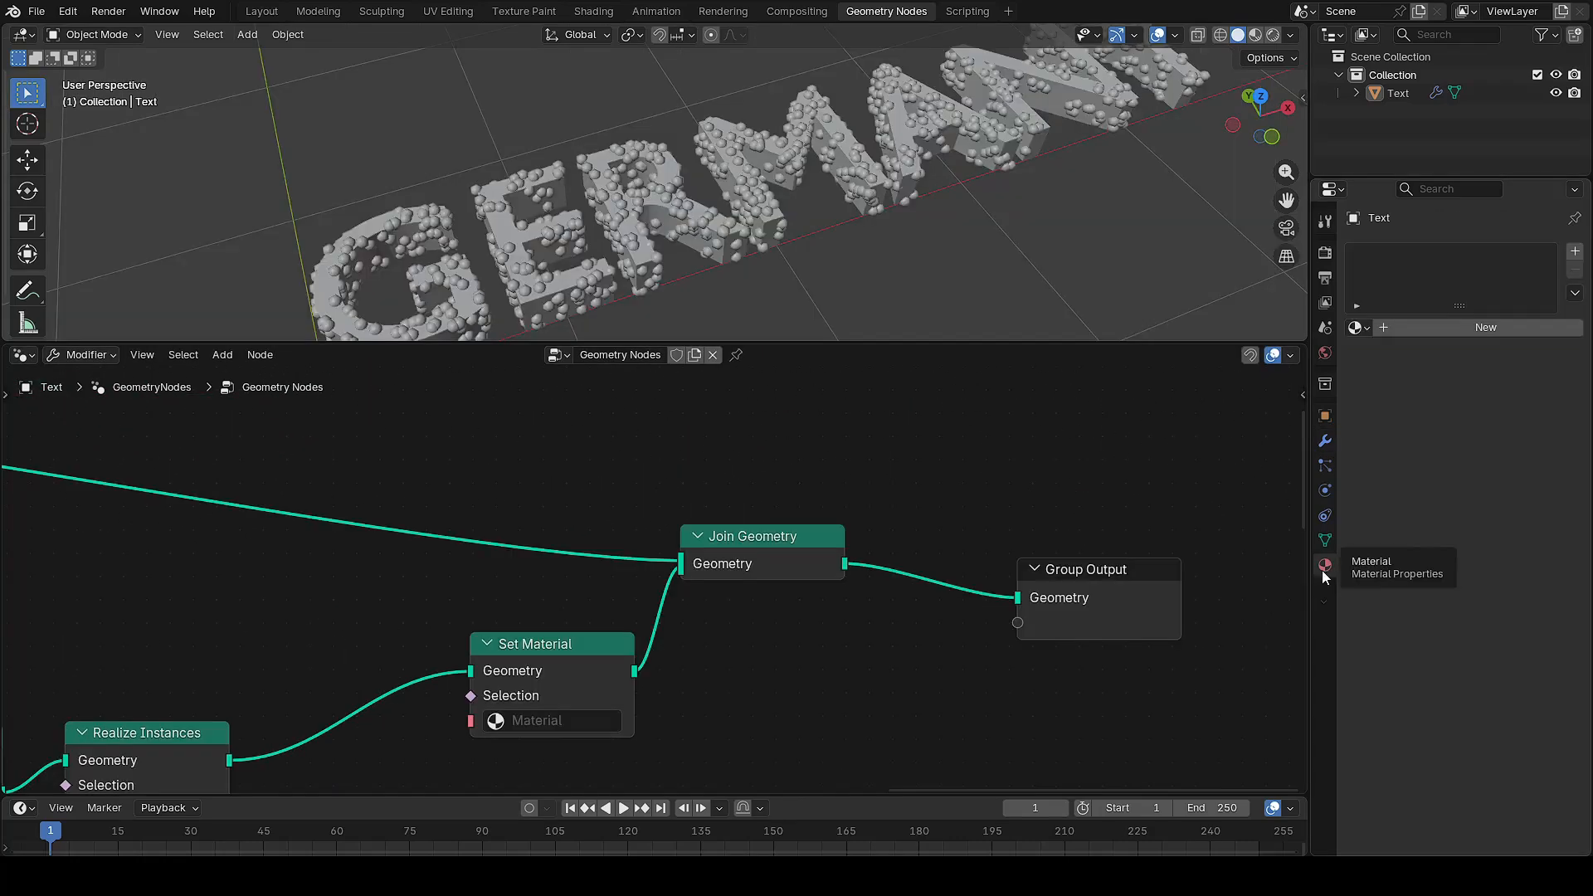
click(1477, 329)
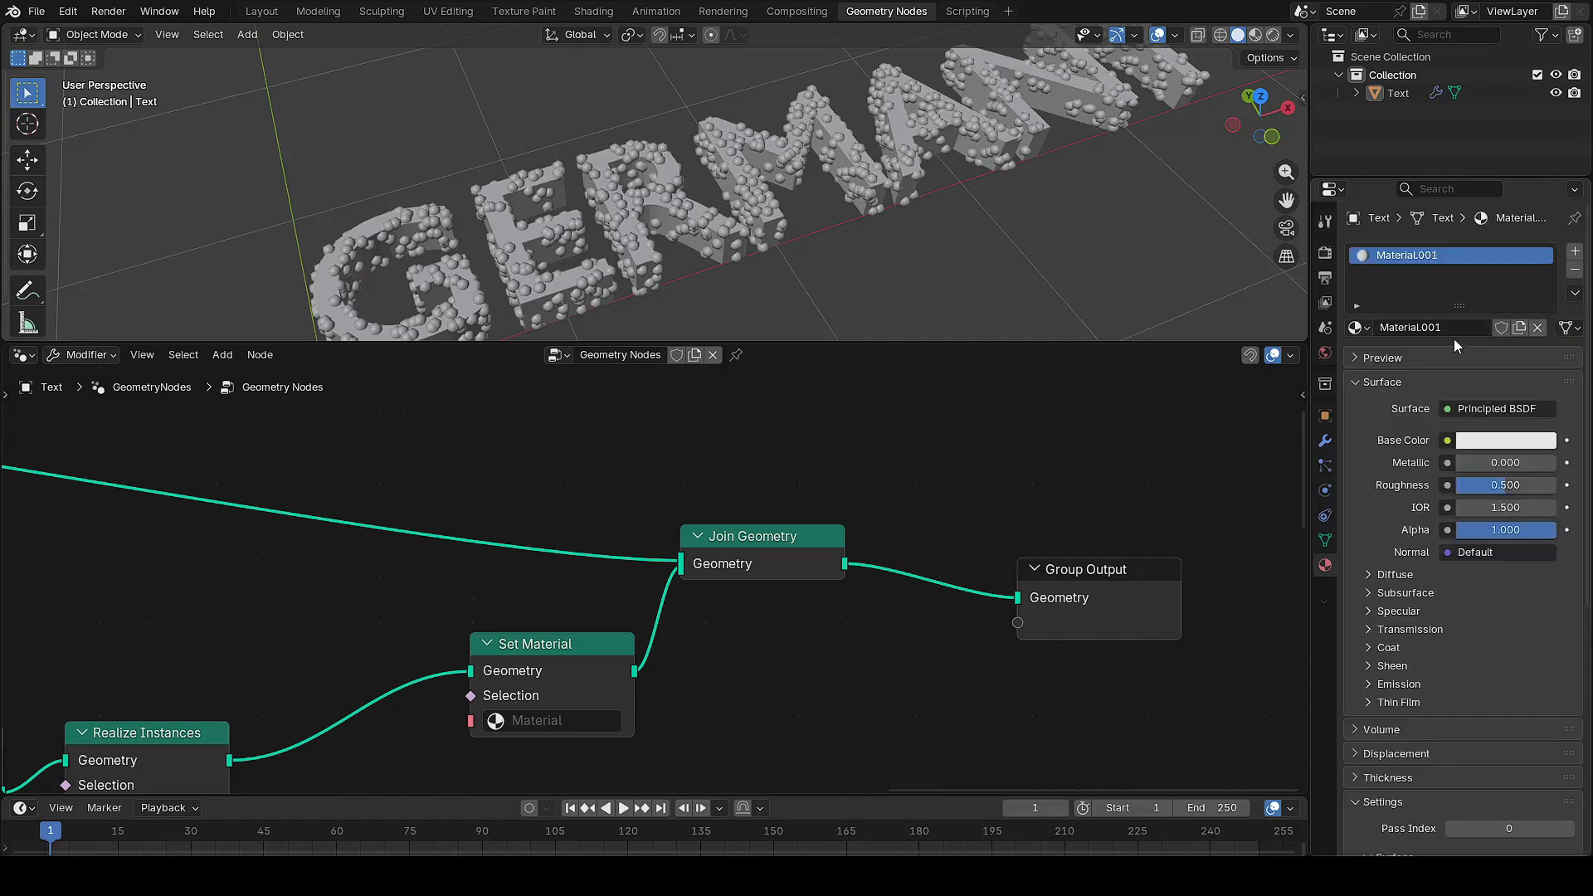
click(1443, 324)
text(text-material)
key(Return)
Give text-material a pinkish-red base color, metallic 0.607 and roughness 0.115
click(1508, 440)
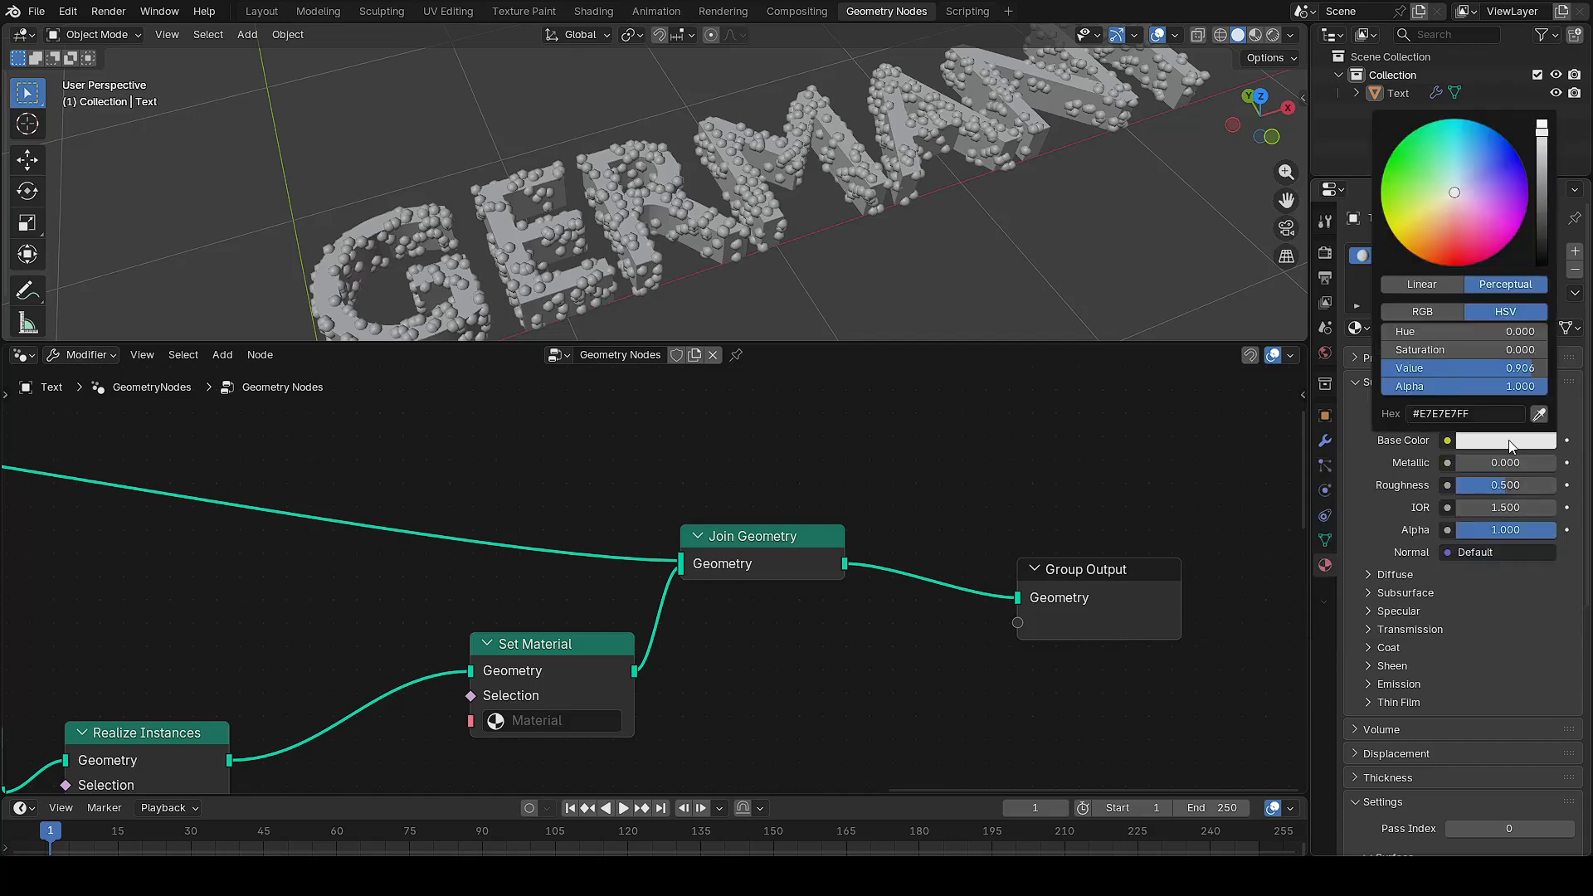
drag(1541, 142, 1542, 117)
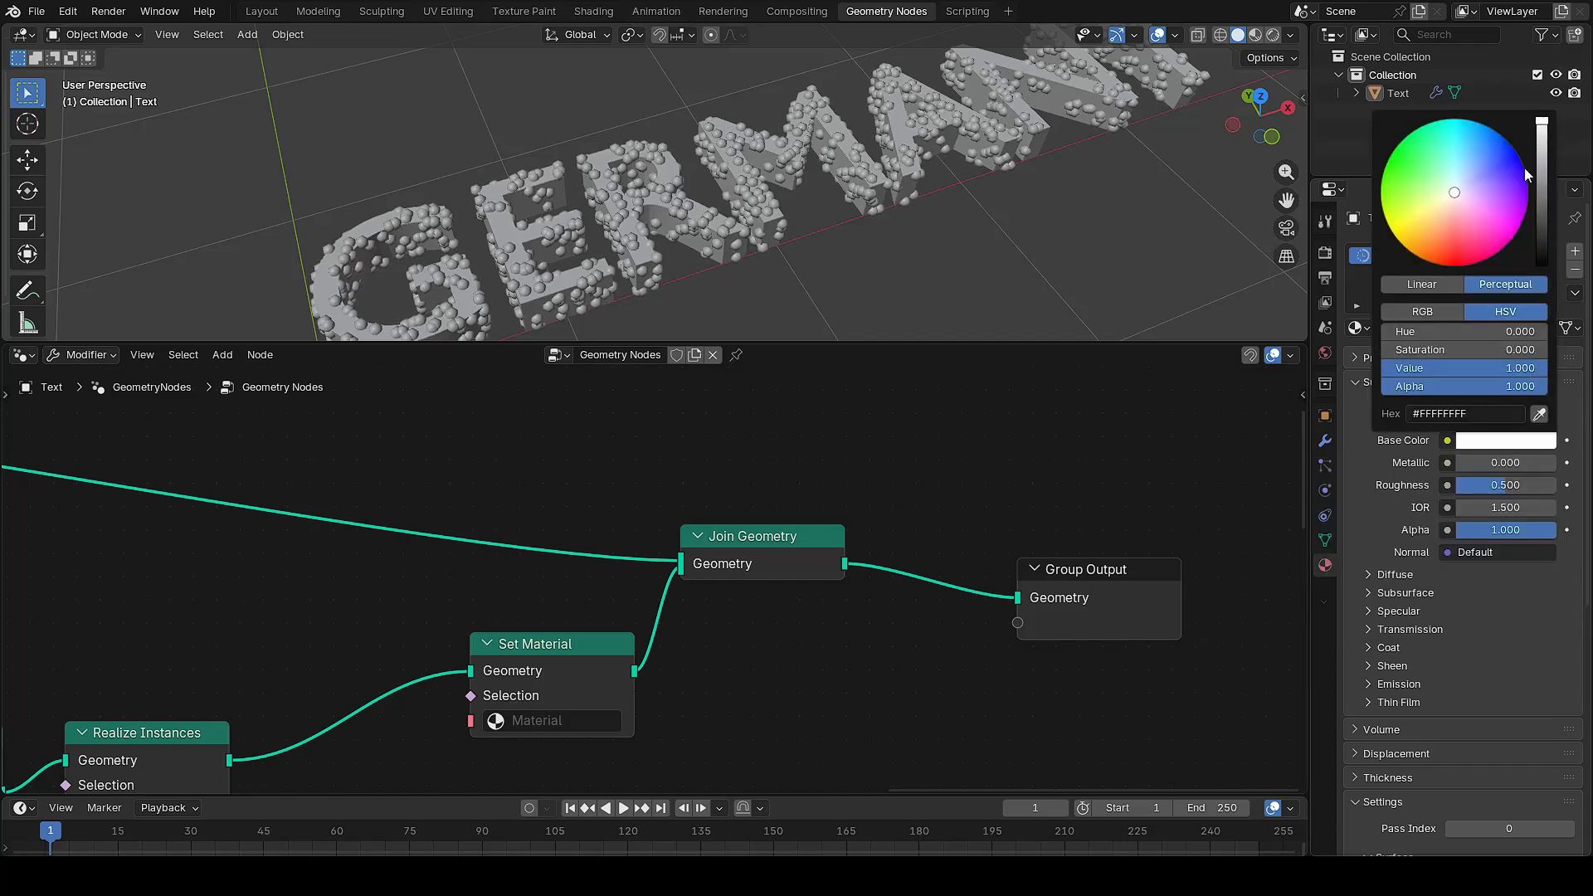
drag(1467, 251, 1466, 244)
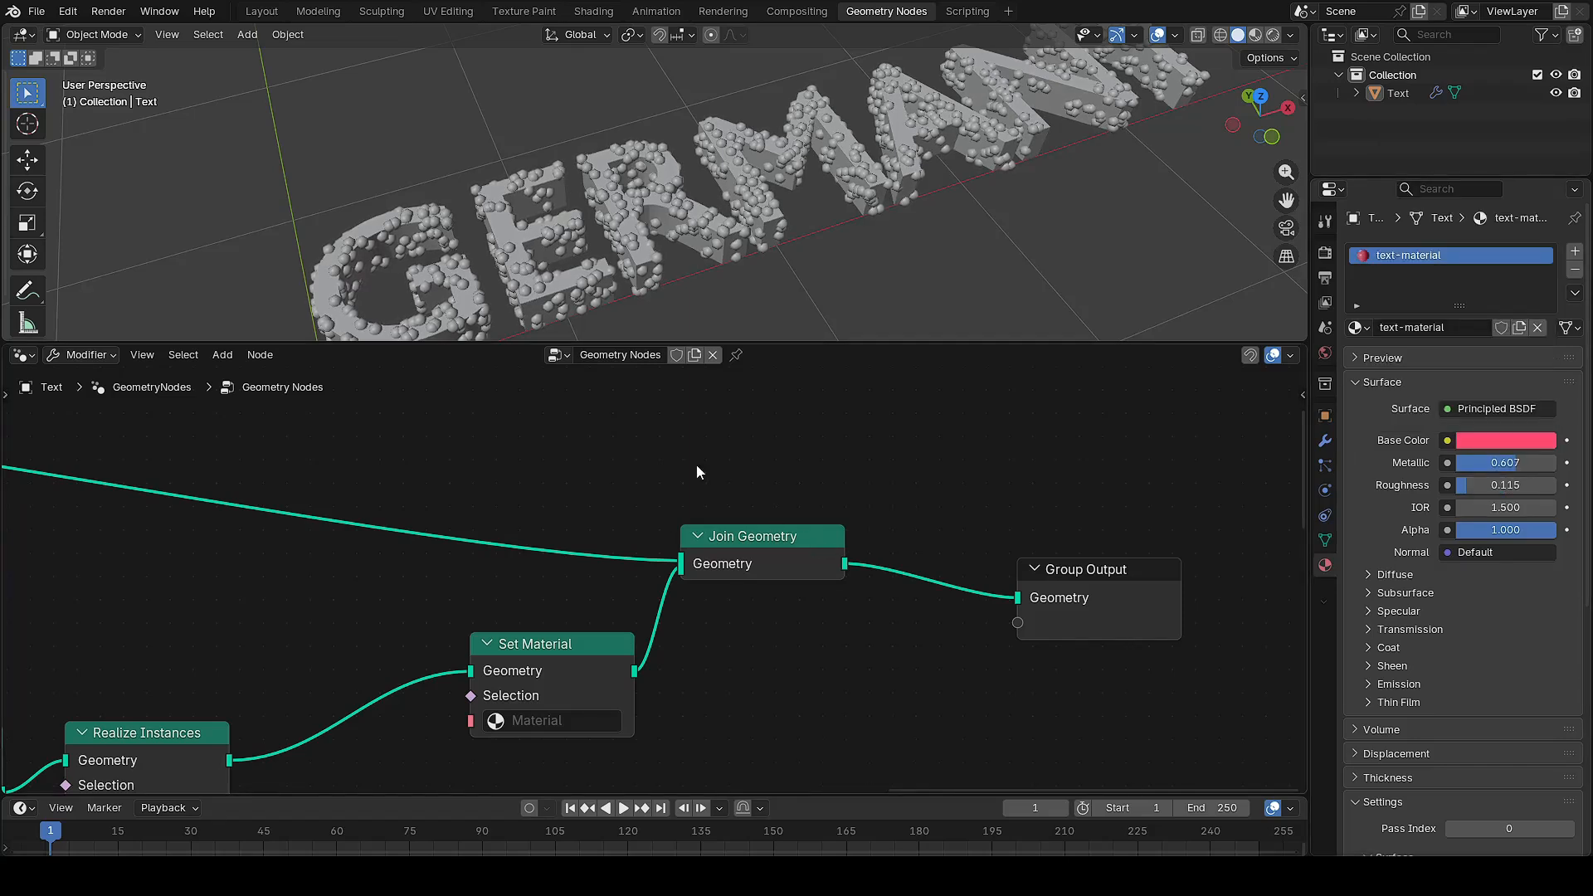
Assign text-material in both Set Material nodes, on the text branch and on the sphere branch
middle_drag(696, 465, 970, 511)
middle_drag(660, 508, 995, 544)
middle_drag(336, 566, 494, 590)
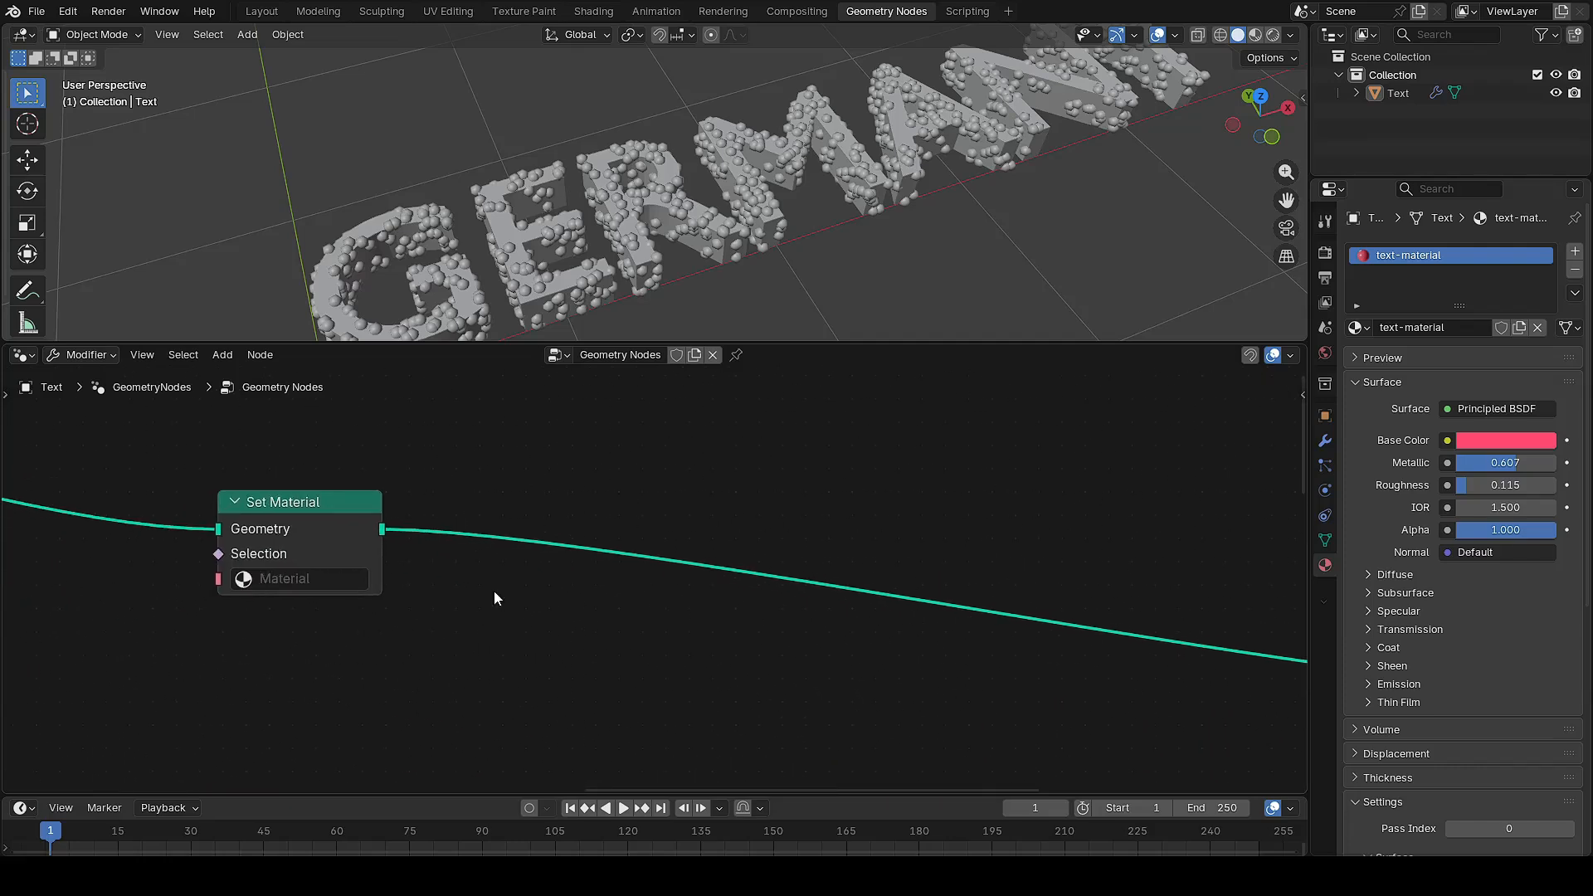
click(244, 581)
click(346, 643)
middle_drag(1126, 719, 595, 565)
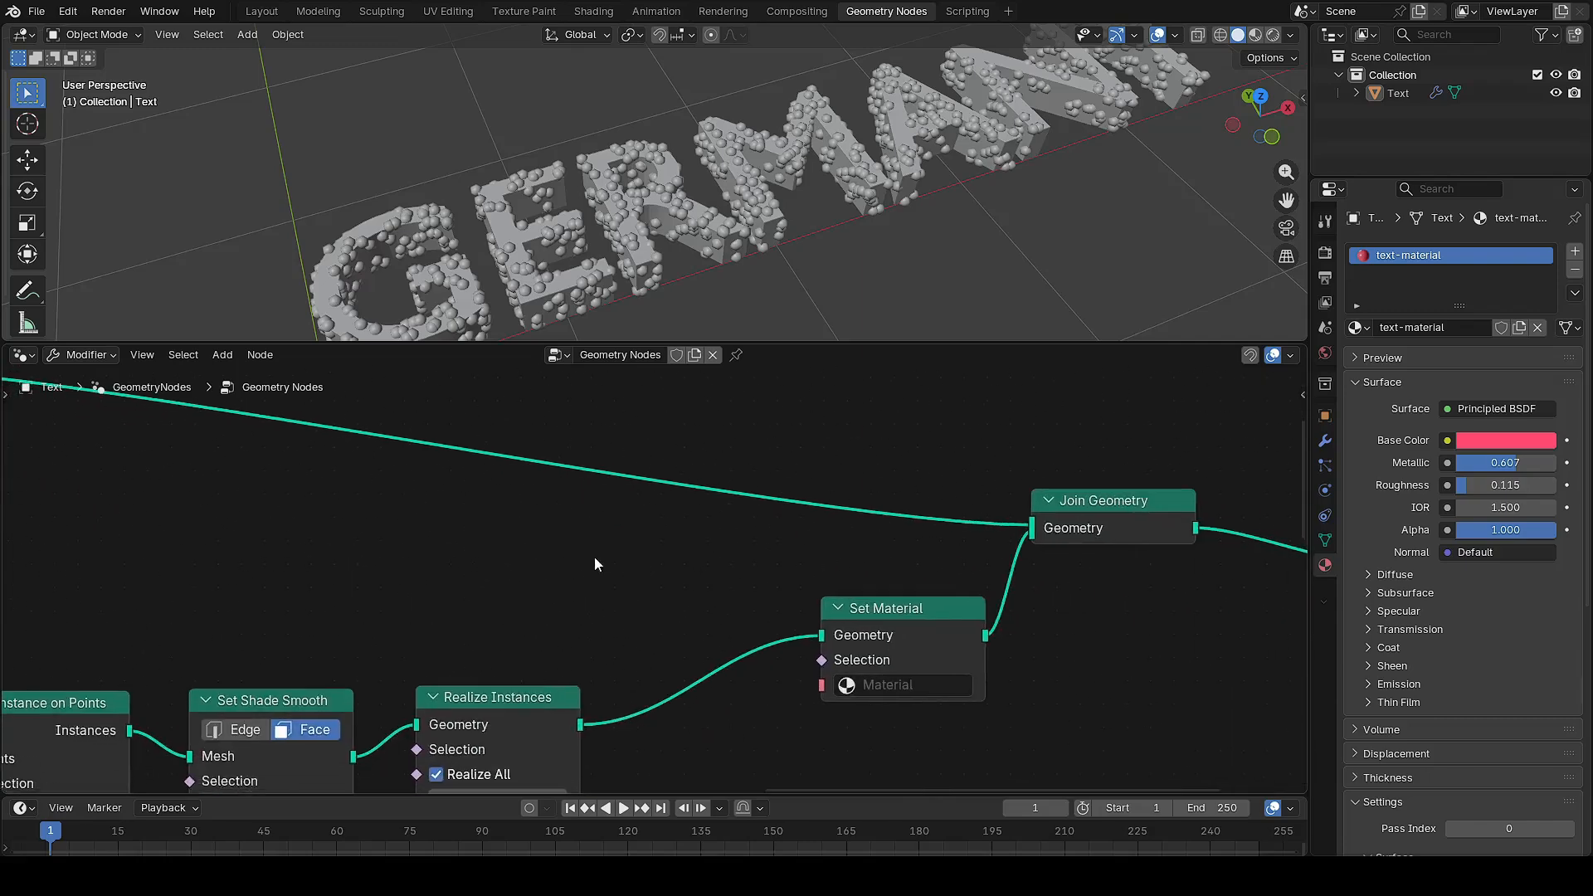
click(847, 685)
click(902, 473)
Switch to the Shading workspace and add a Noise Texture whose Factor feeds the Principled BSDF's Base Color
click(591, 11)
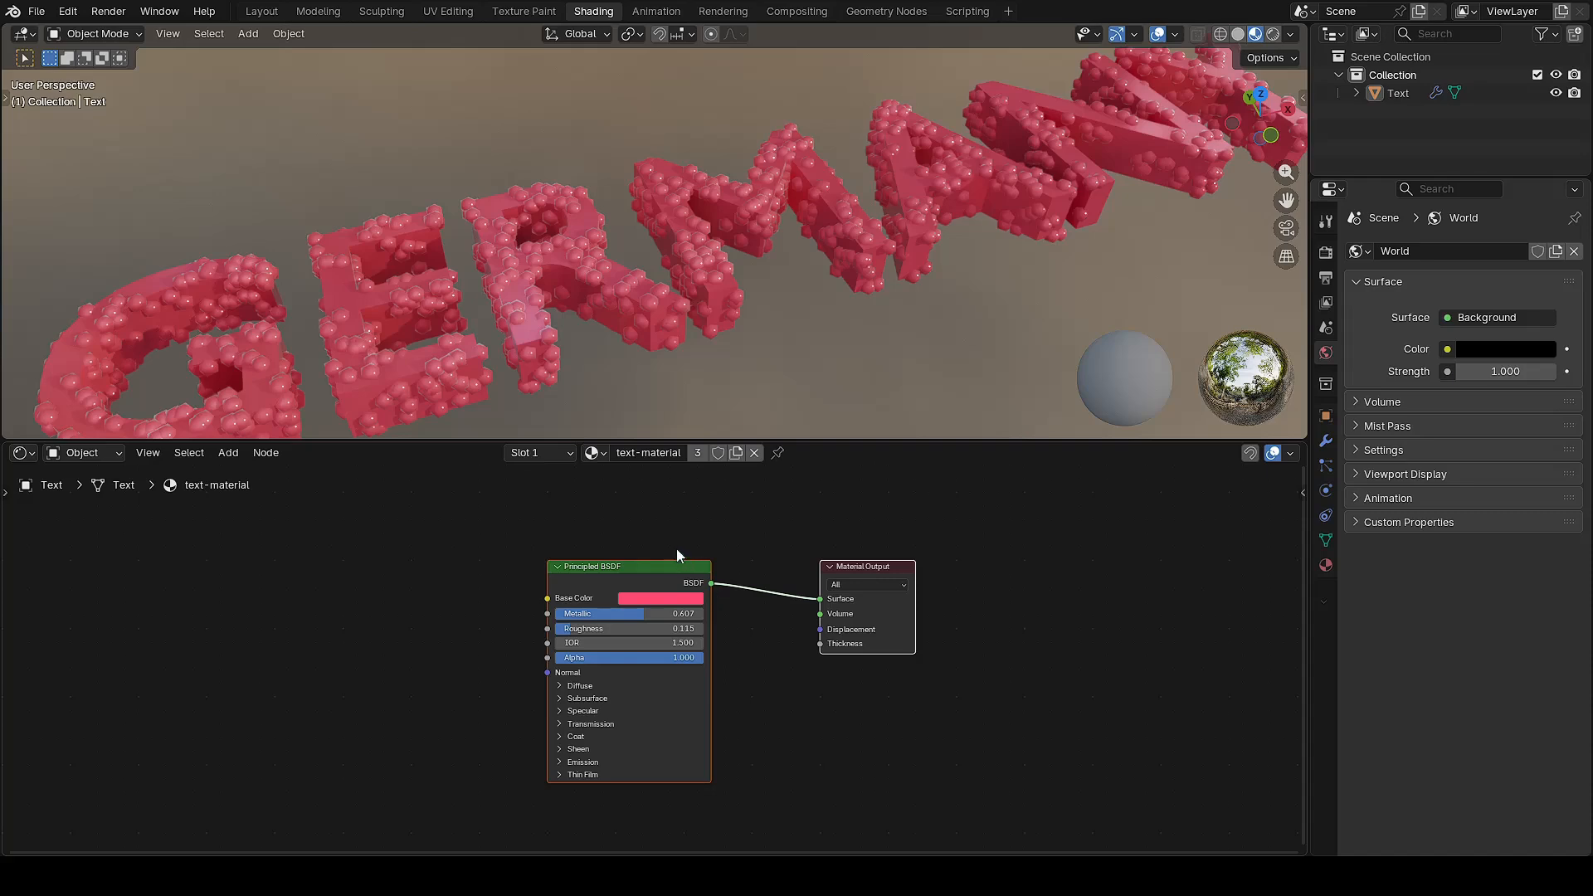
drag(681, 610, 816, 574)
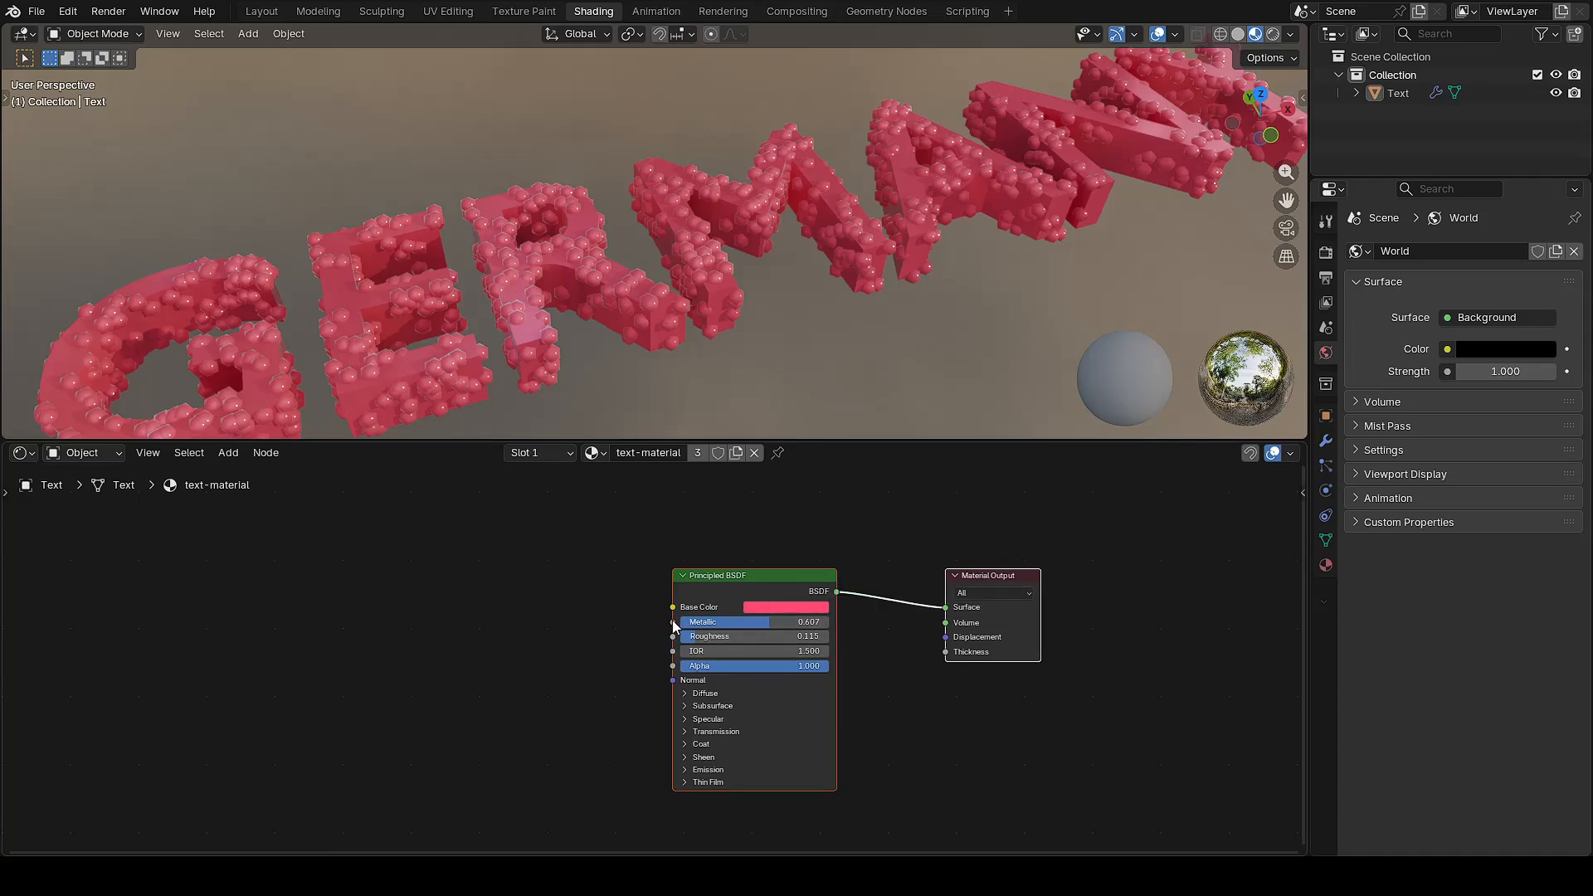
drag(670, 607, 582, 660)
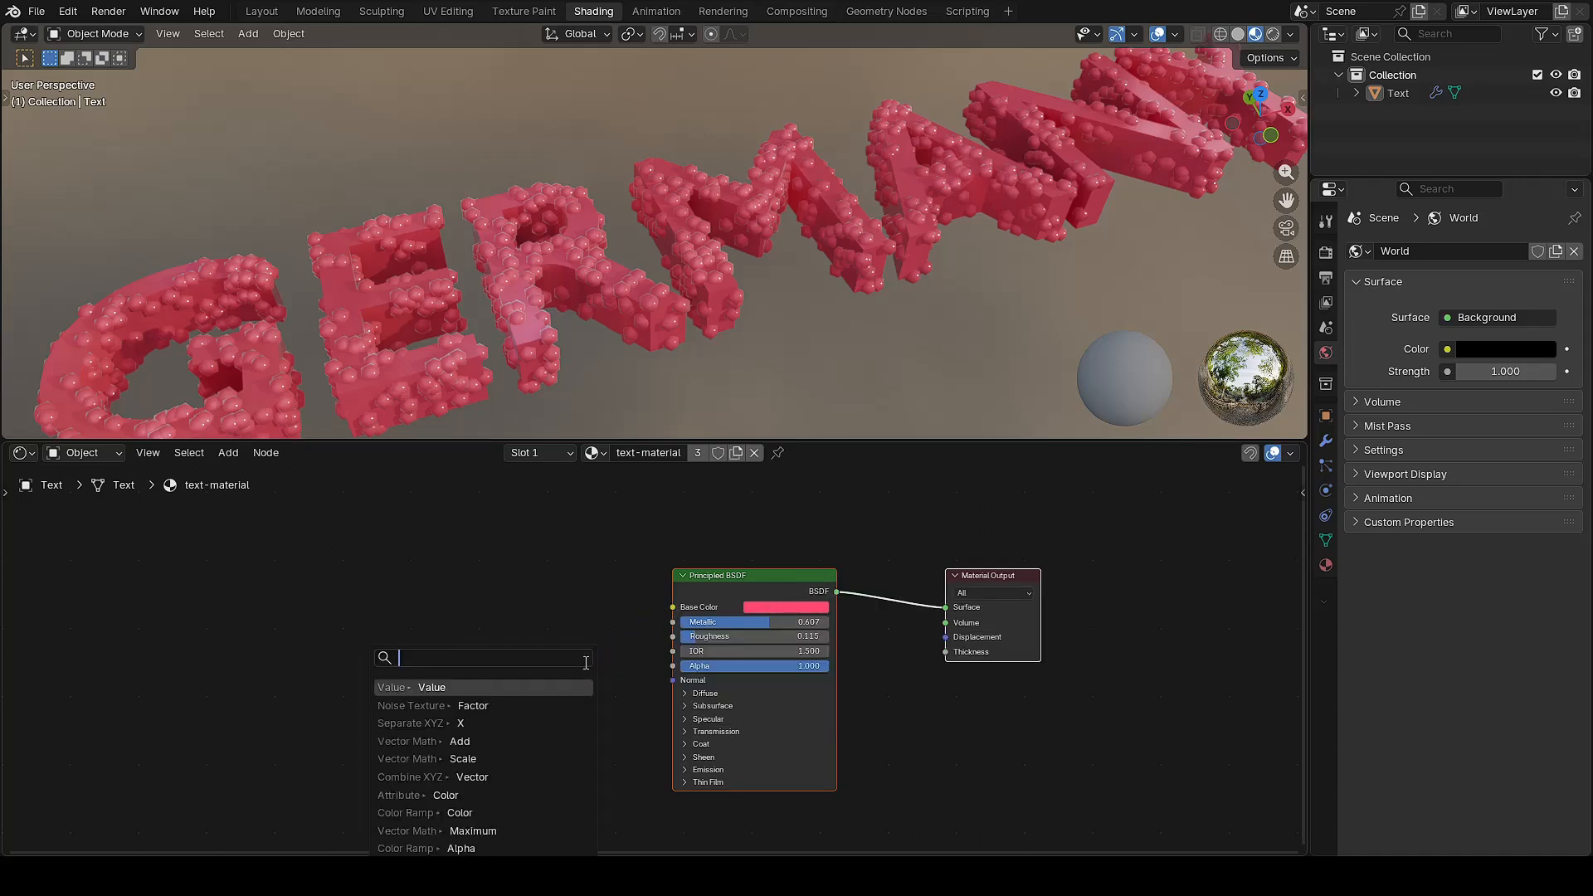
text(noise)
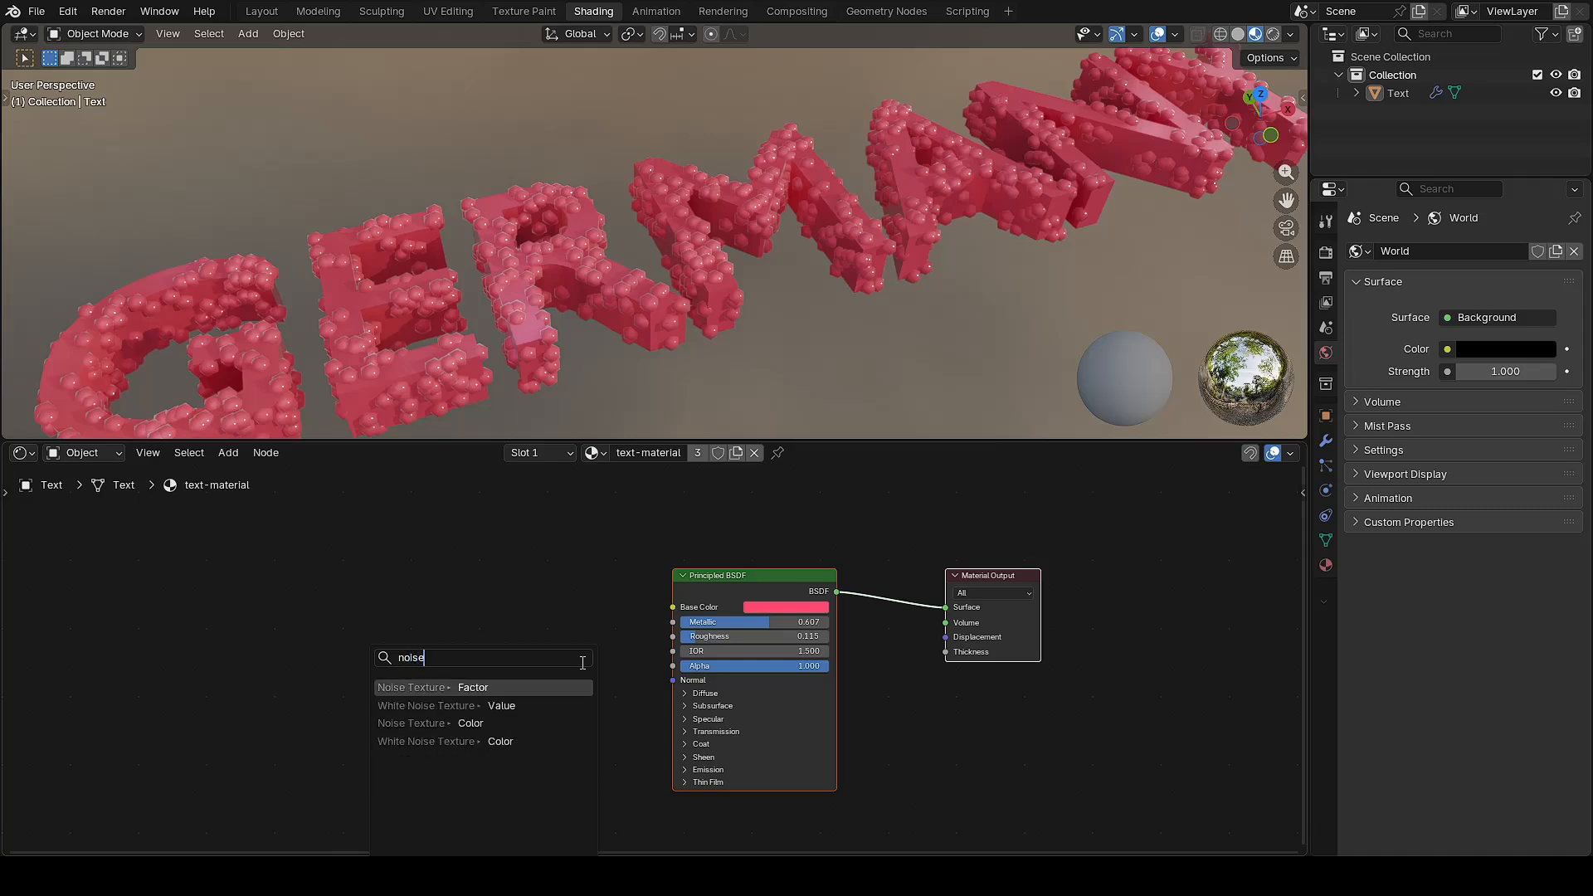
key(Return)
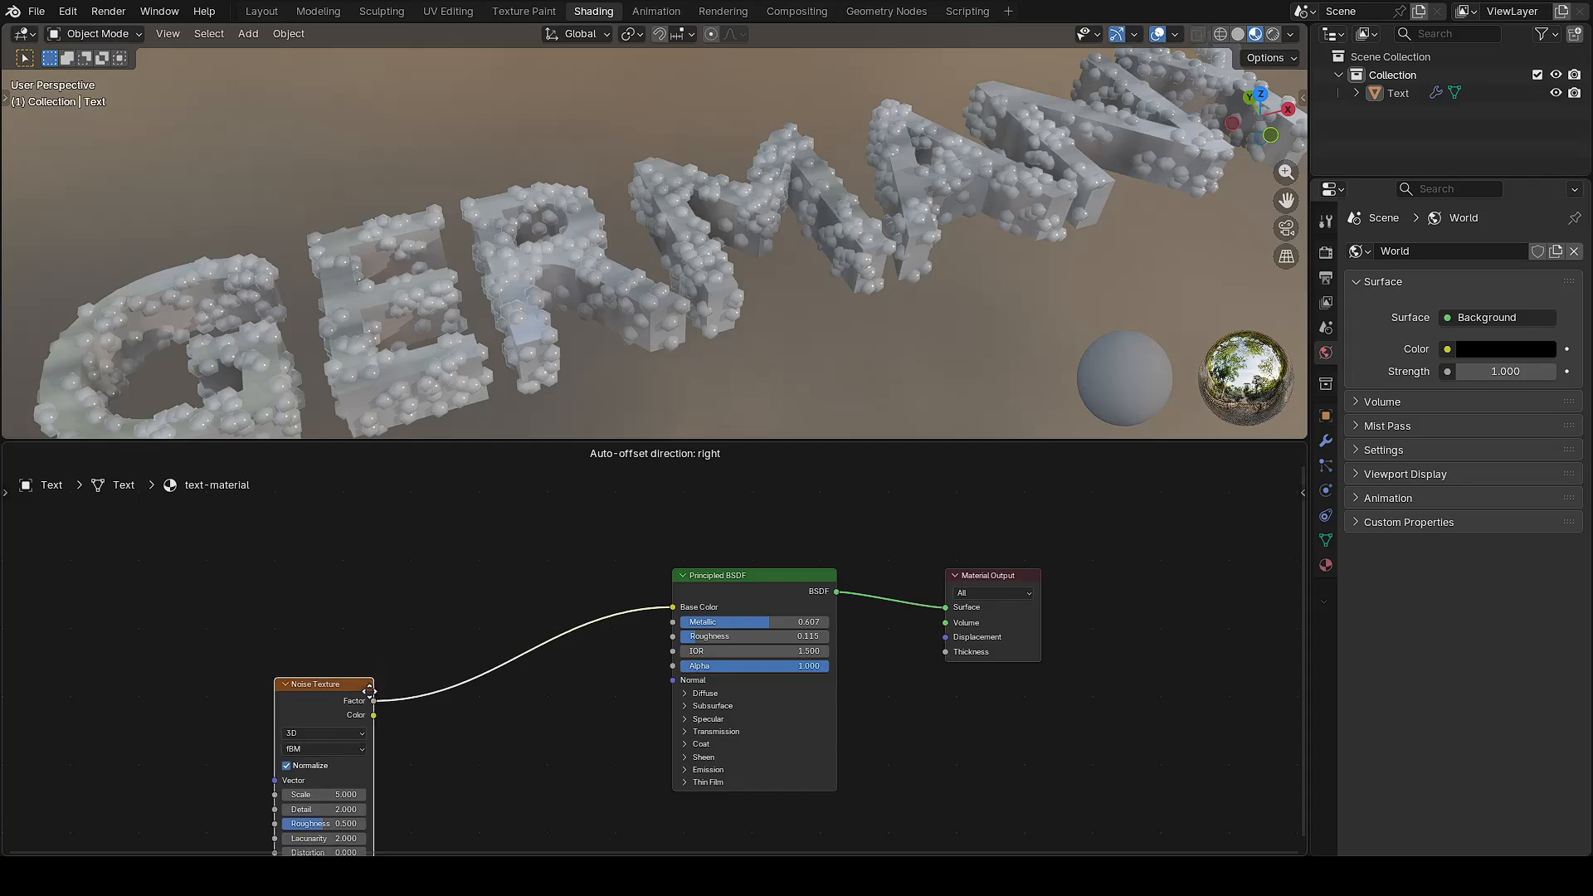
click(369, 691)
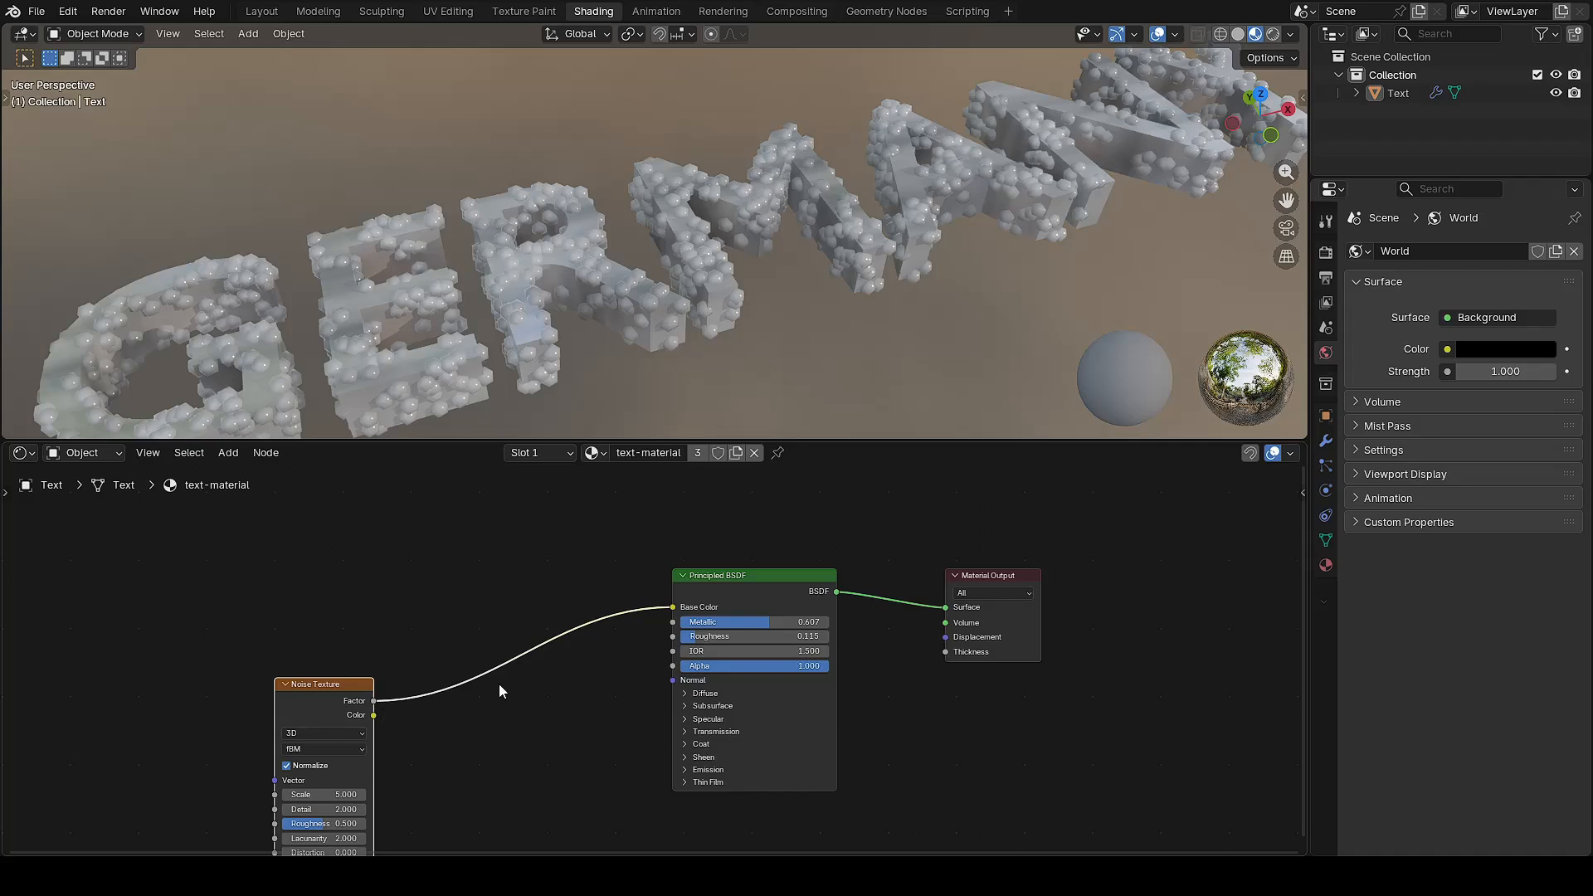
Insert a Color Ramp node on the link between the Noise Texture and the Principled BSDF
key(shift+a)
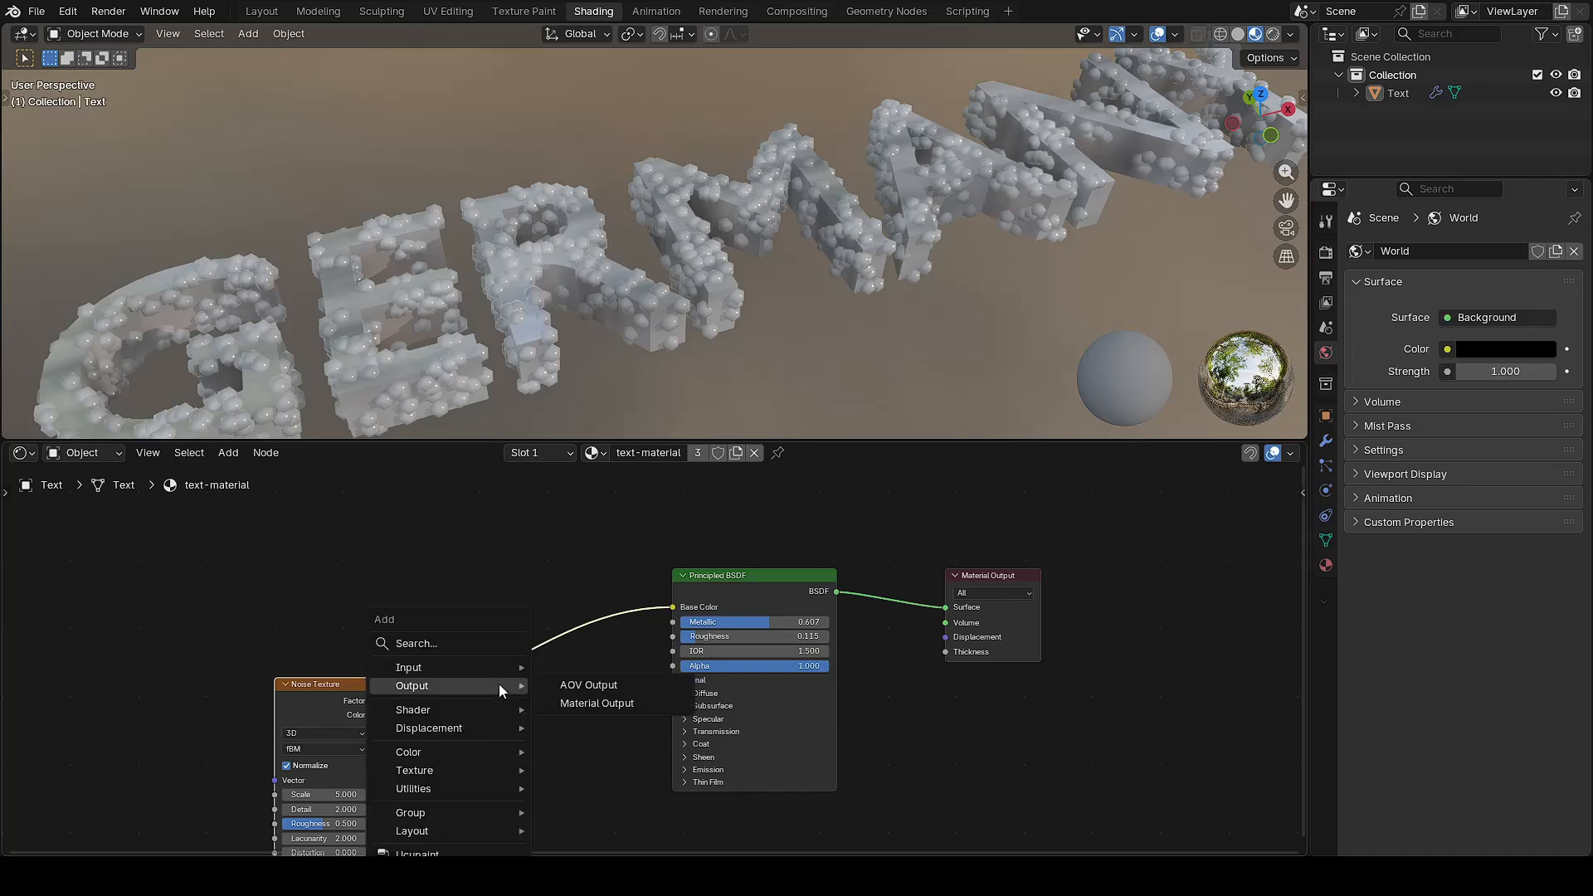
text(coloram)
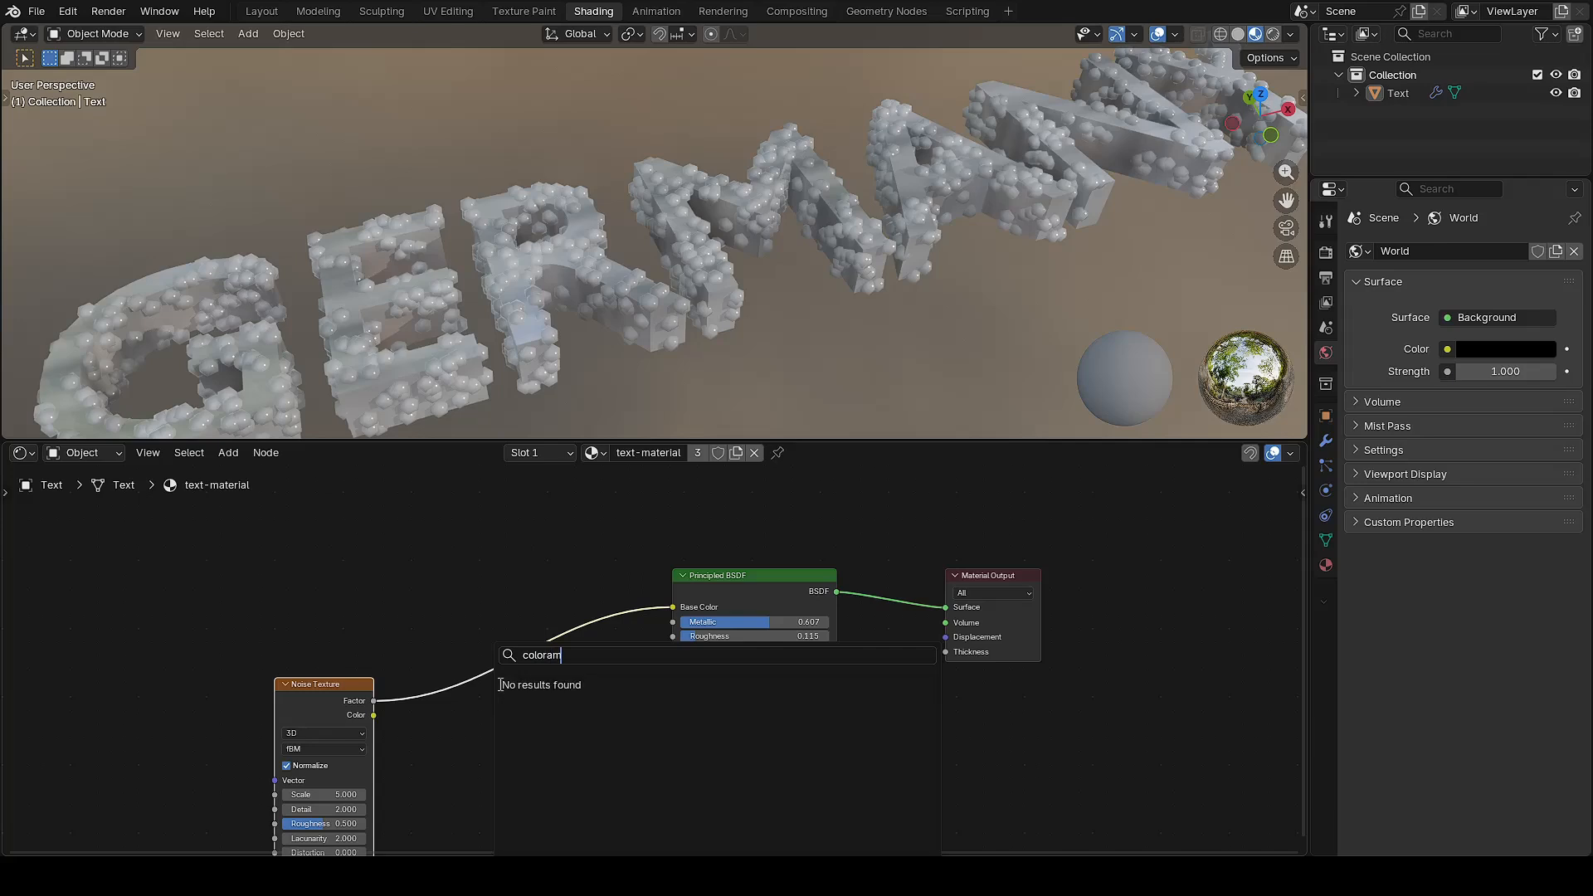
key(BackSpace)
key(BackSpace)
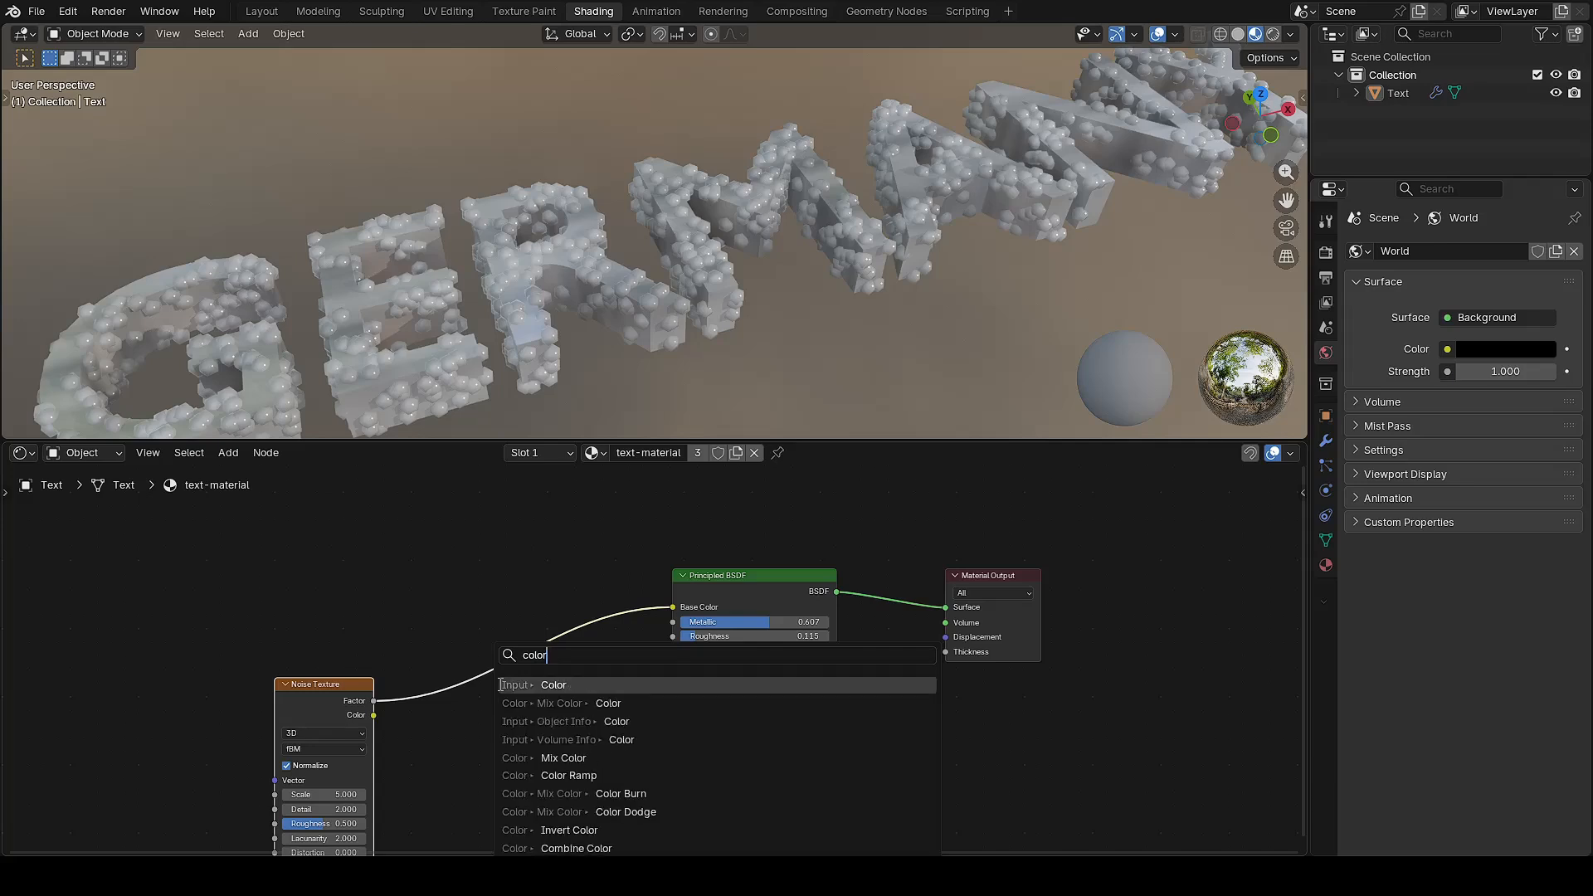
click(568, 776)
click(451, 625)
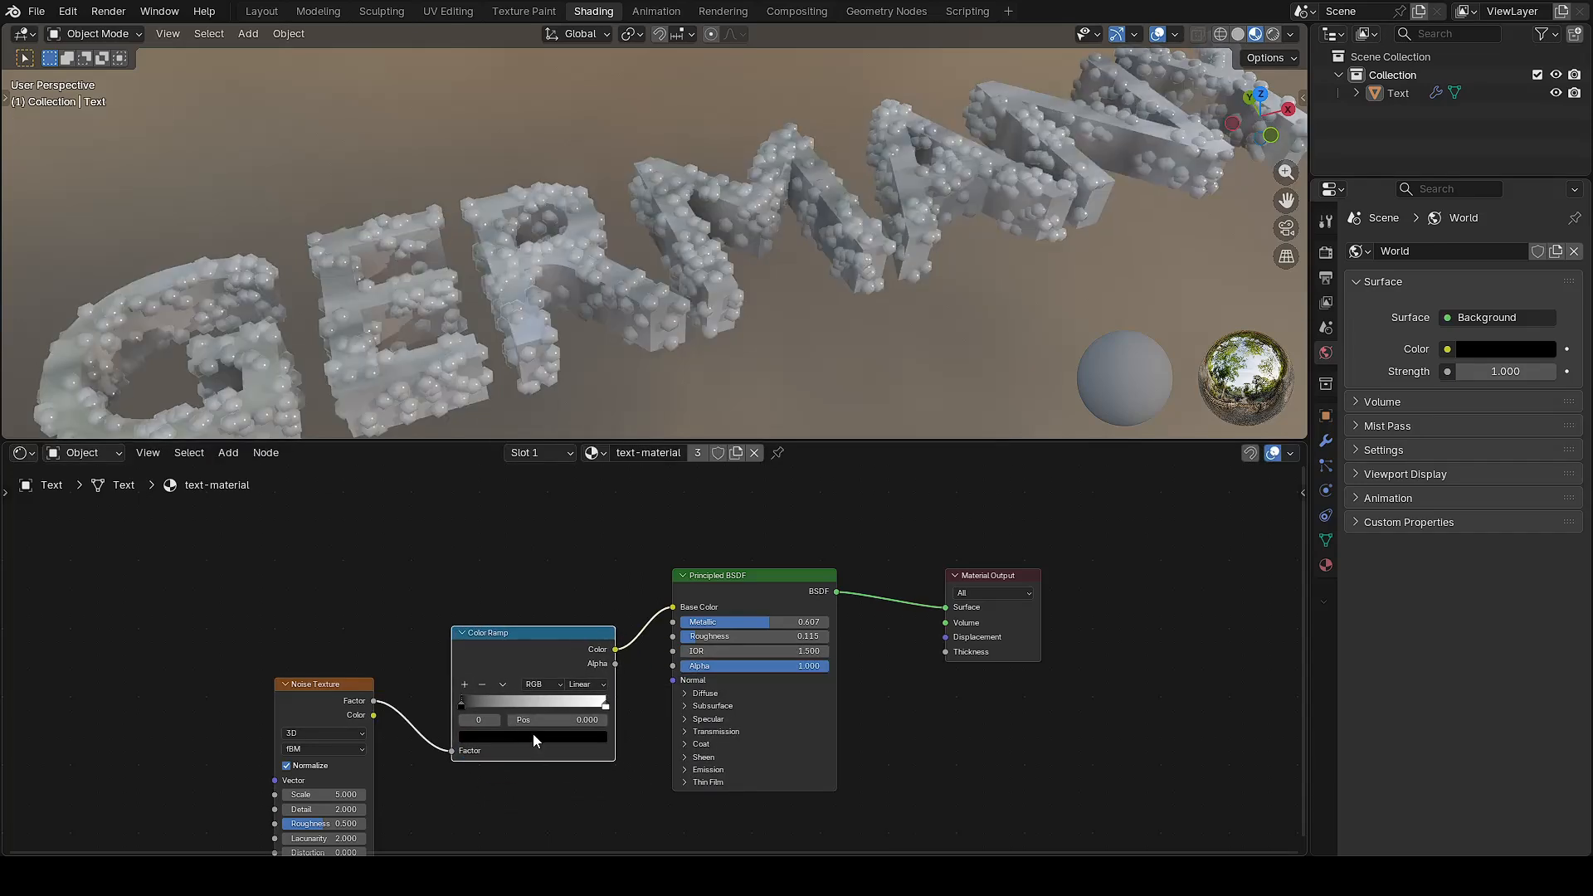
Set the Color Ramp's first stop to pinkish red at position 0.794 and view the whole text from the top
click(533, 733)
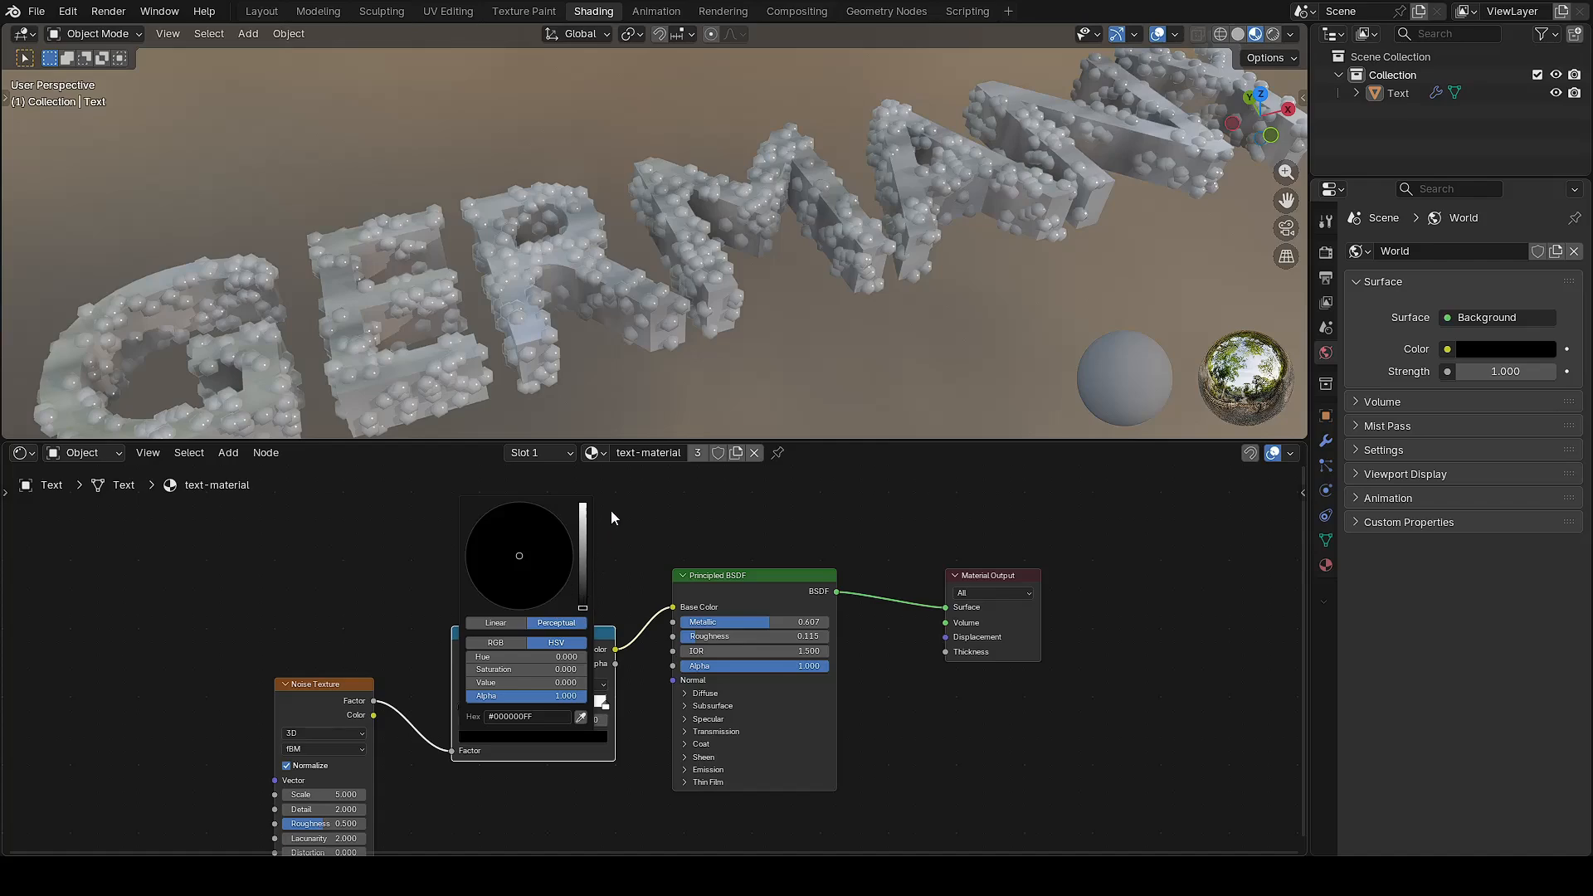
drag(583, 566, 583, 504)
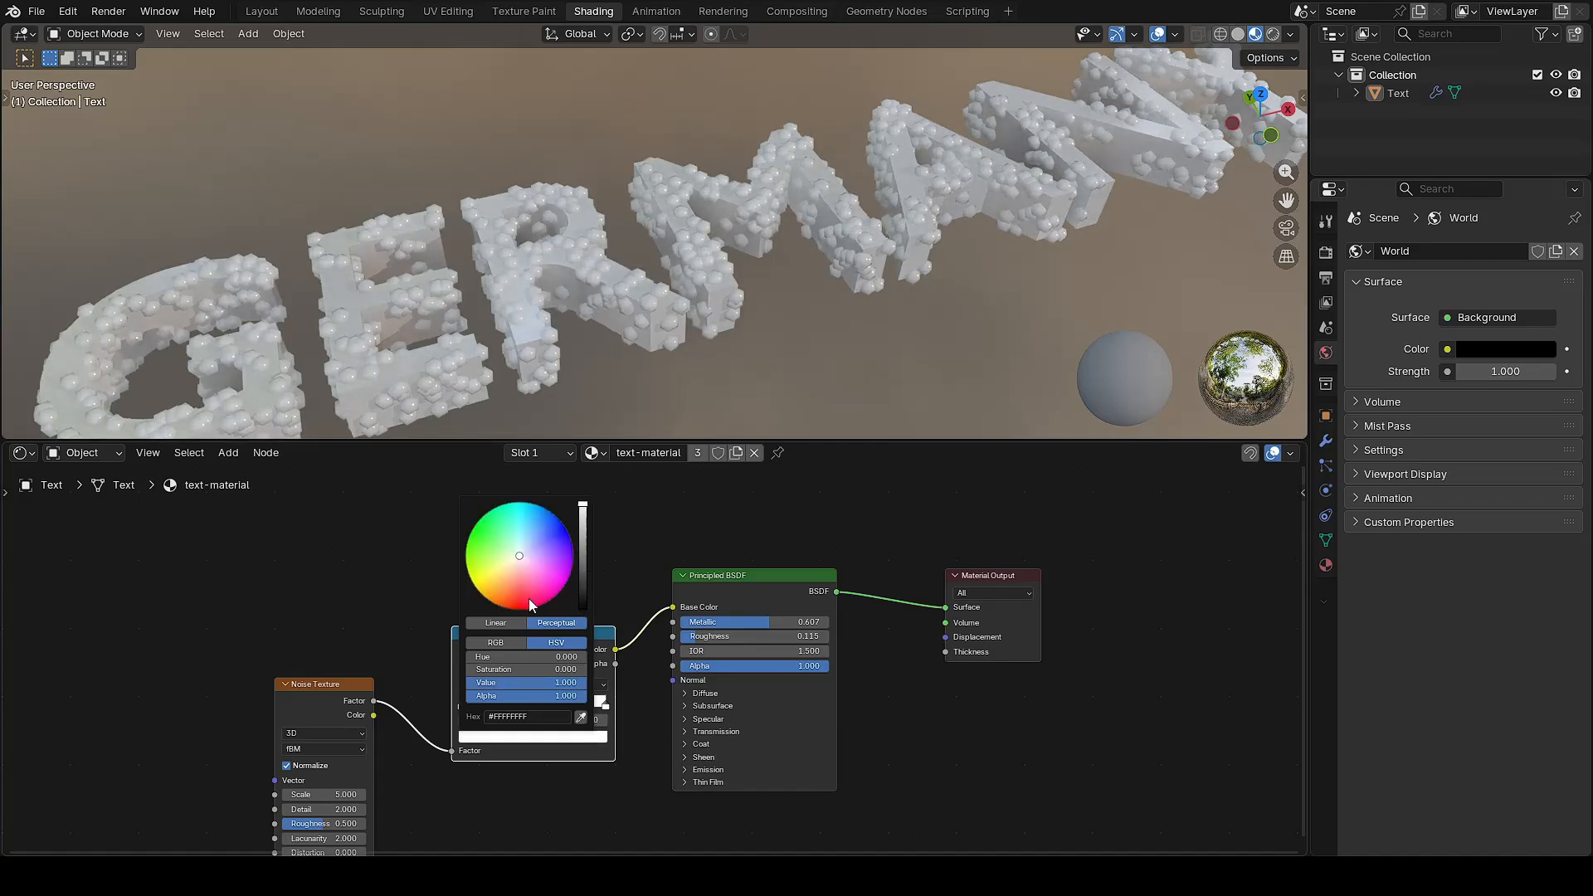
click(530, 599)
drag(476, 703, 585, 711)
scroll(885, 230, down, 3)
middle_drag(885, 230, 878, 305)
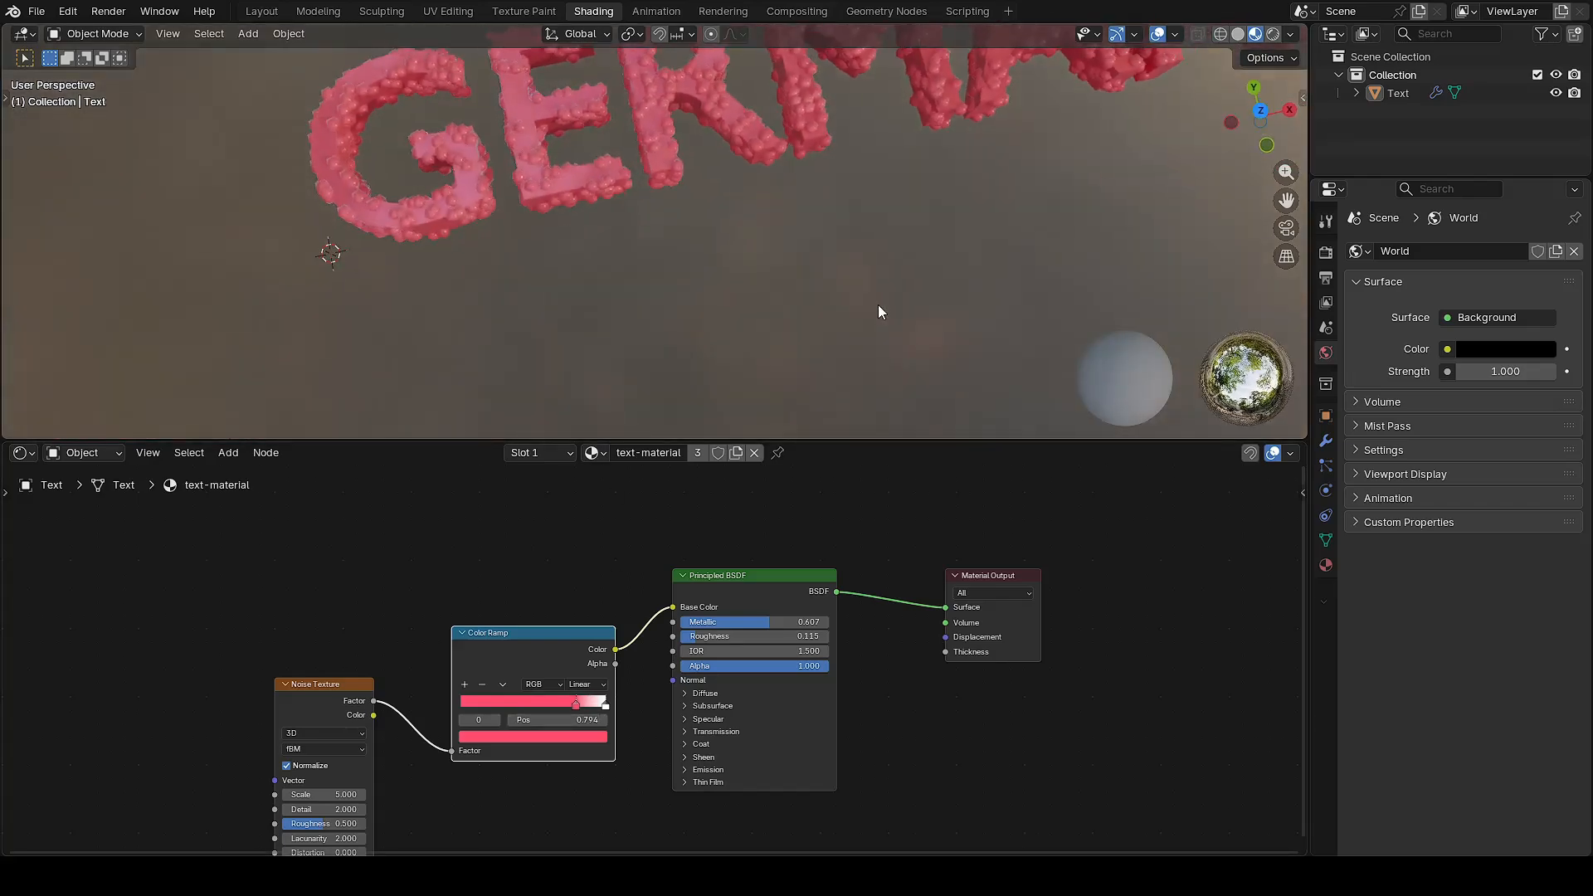
shift+middle_drag(854, 227, 715, 304)
key(KP_7)
scroll(755, 264, down, 3)
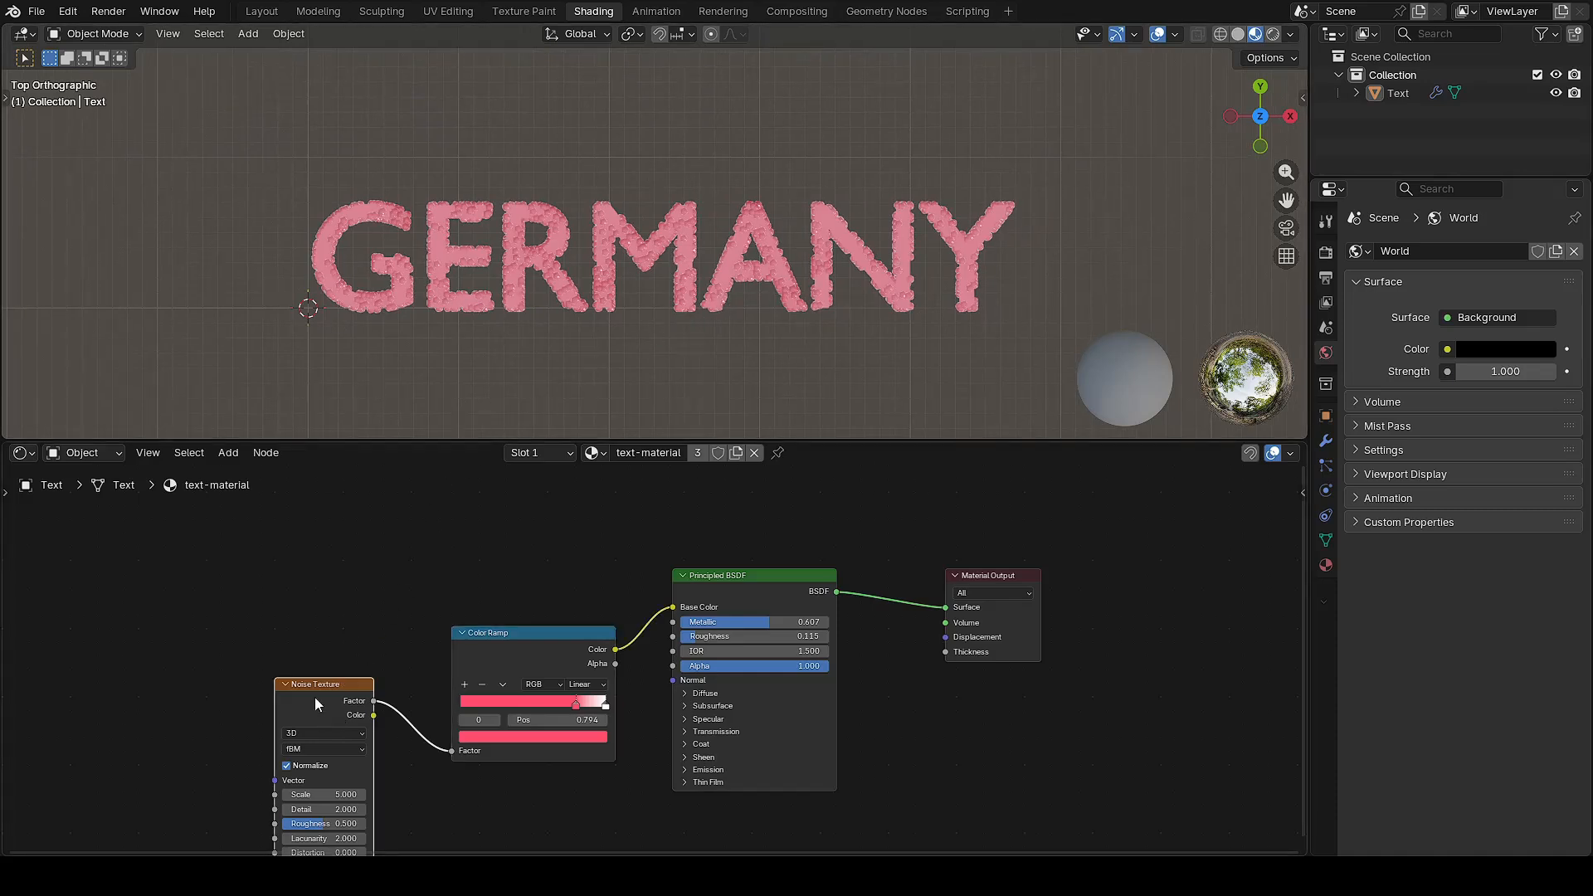
Add Texture Coordinate and Mapping nodes to the Noise Texture's Vector input and arrange them neatly before it
drag(316, 695, 343, 631)
scroll(344, 631, up, 2)
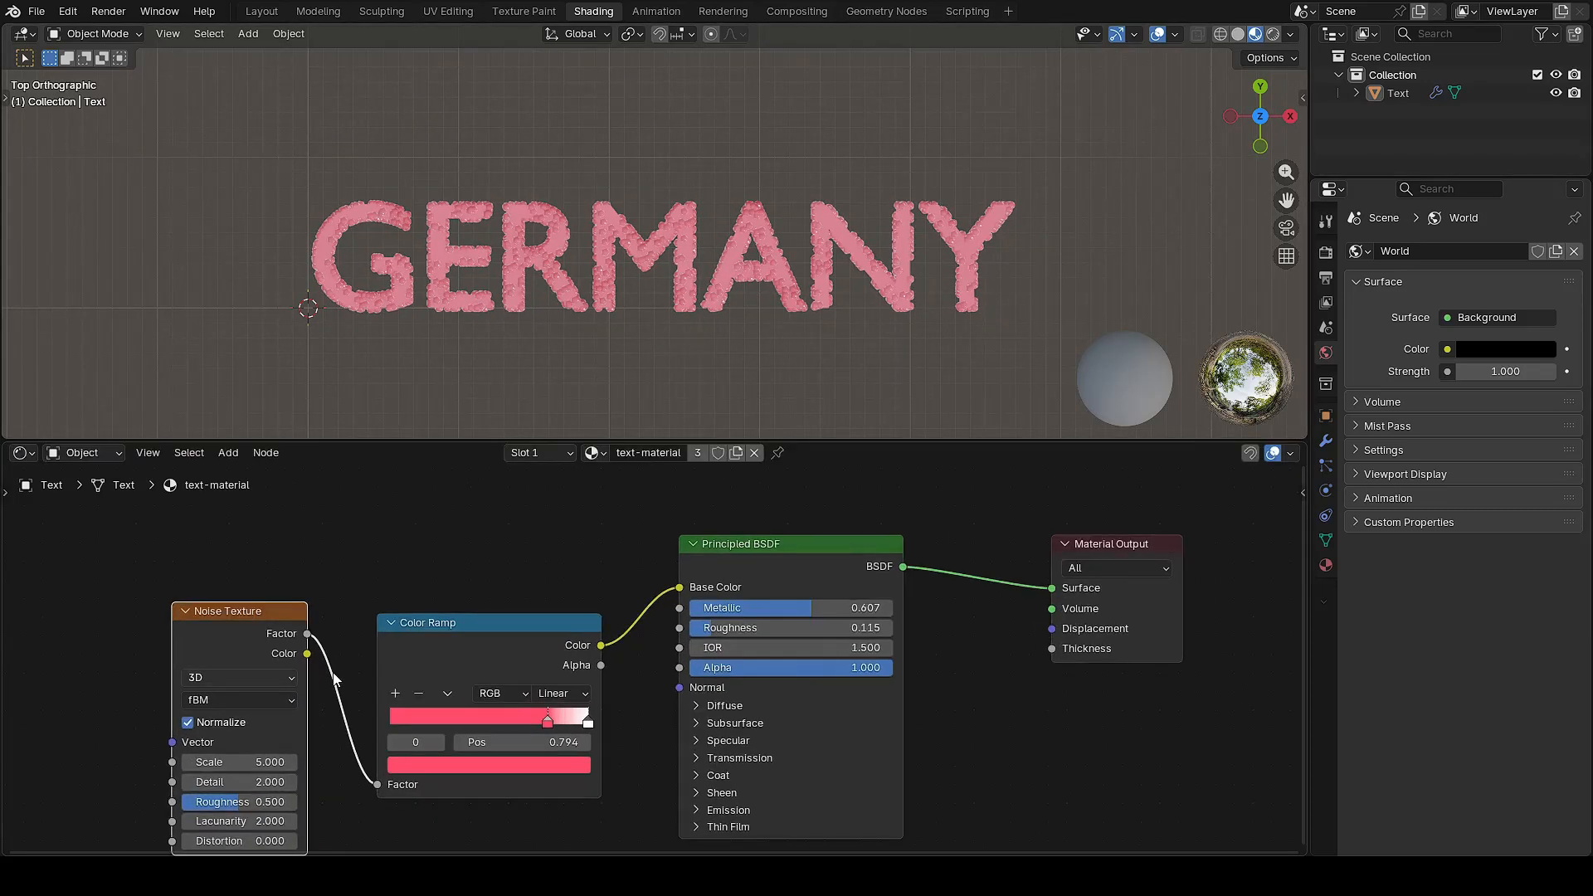
middle_drag(259, 645, 651, 612)
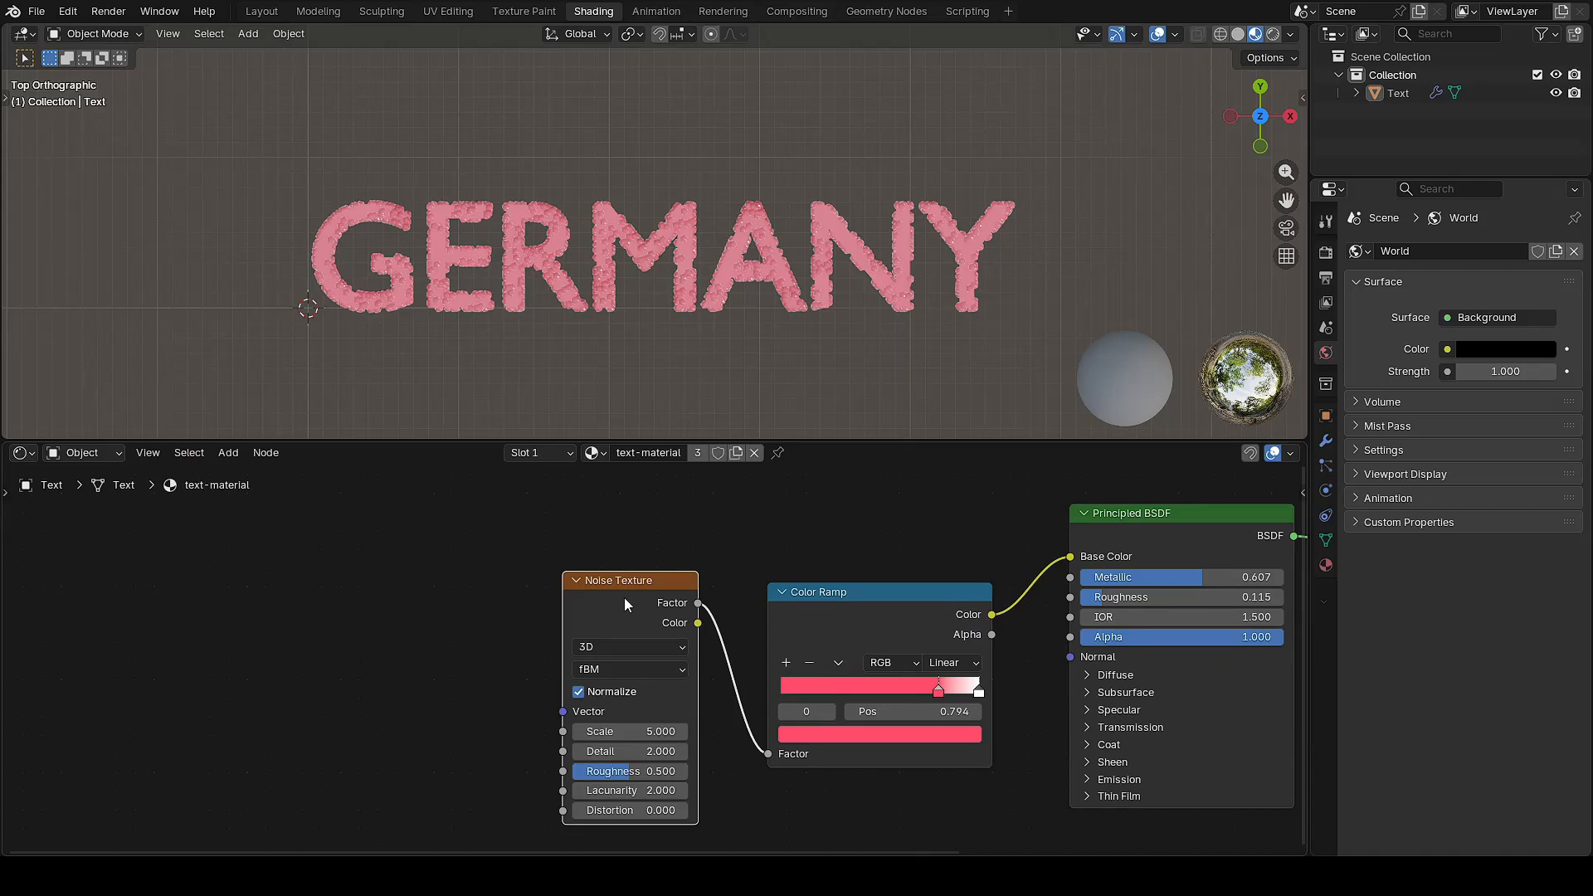
key(ctrl+t)
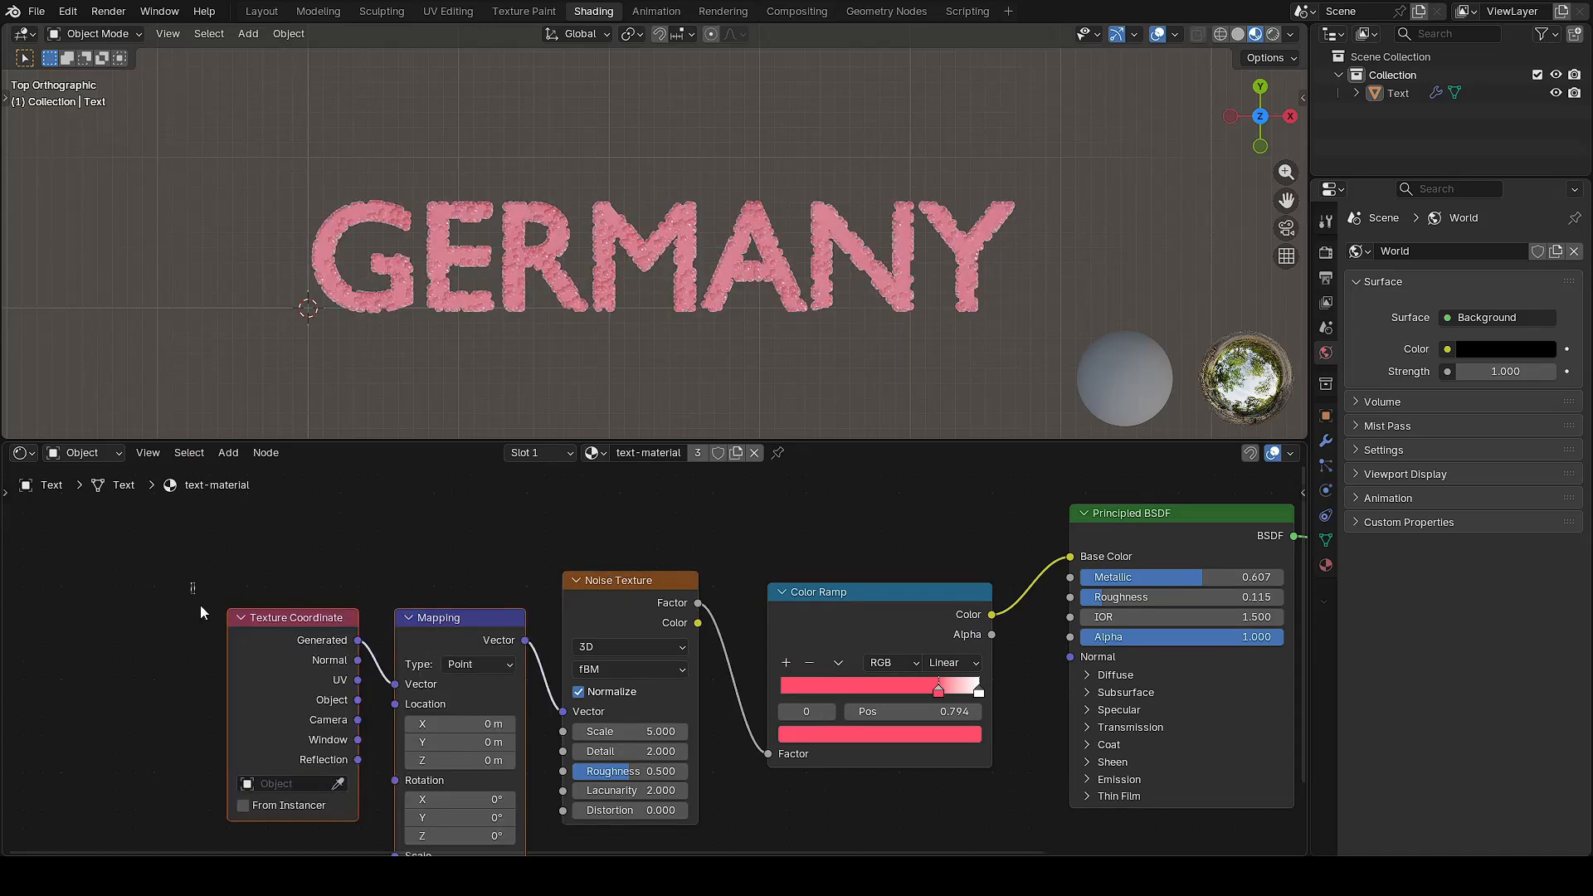
drag(191, 584, 431, 574)
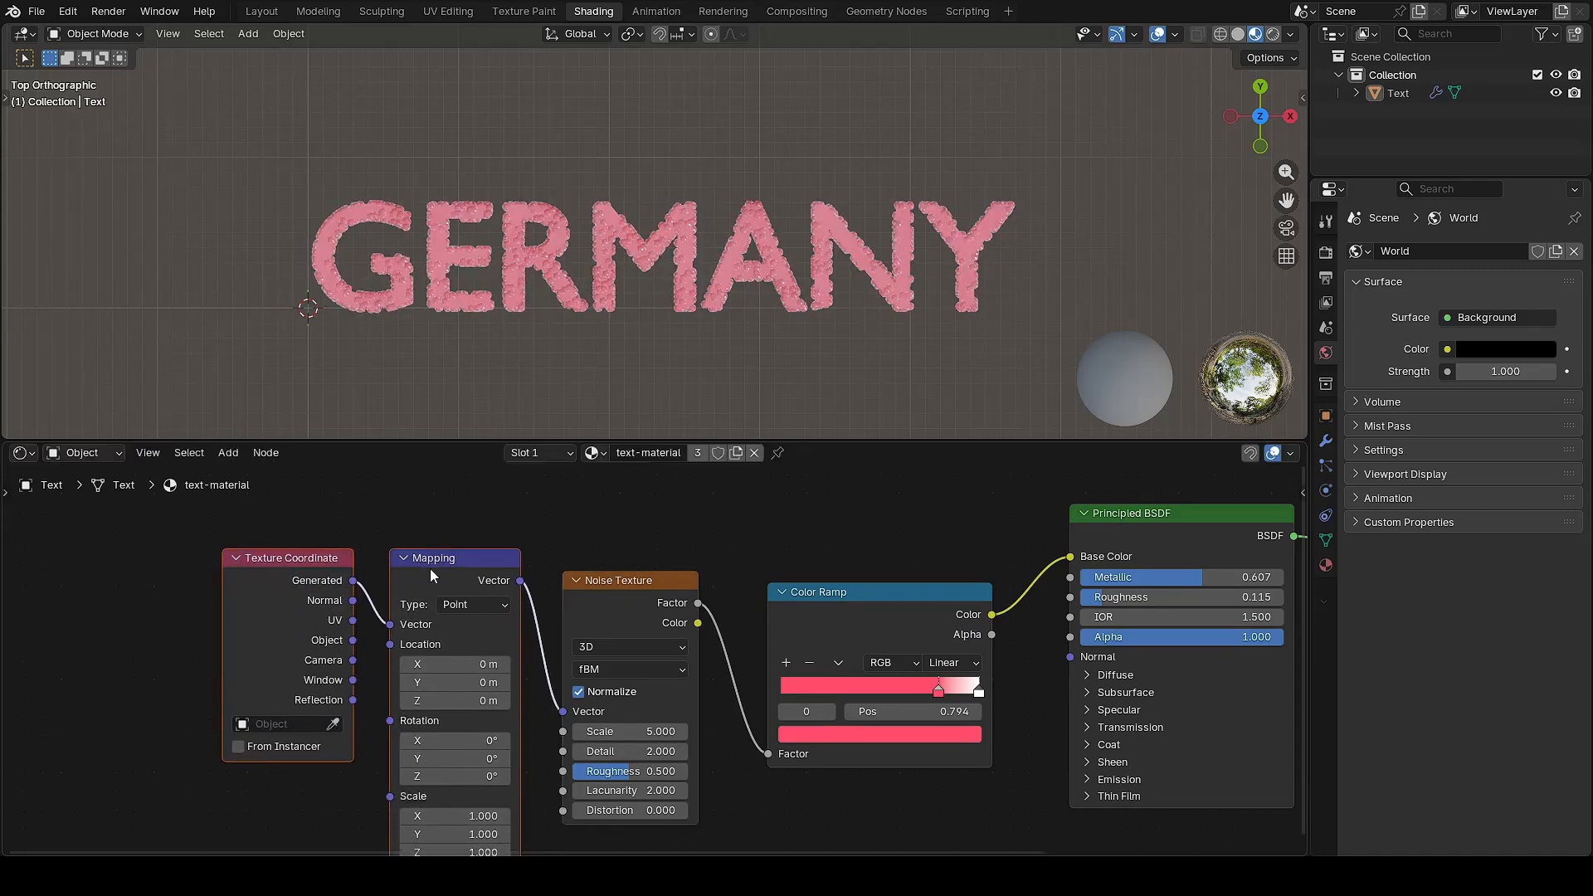
drag(253, 592, 249, 657)
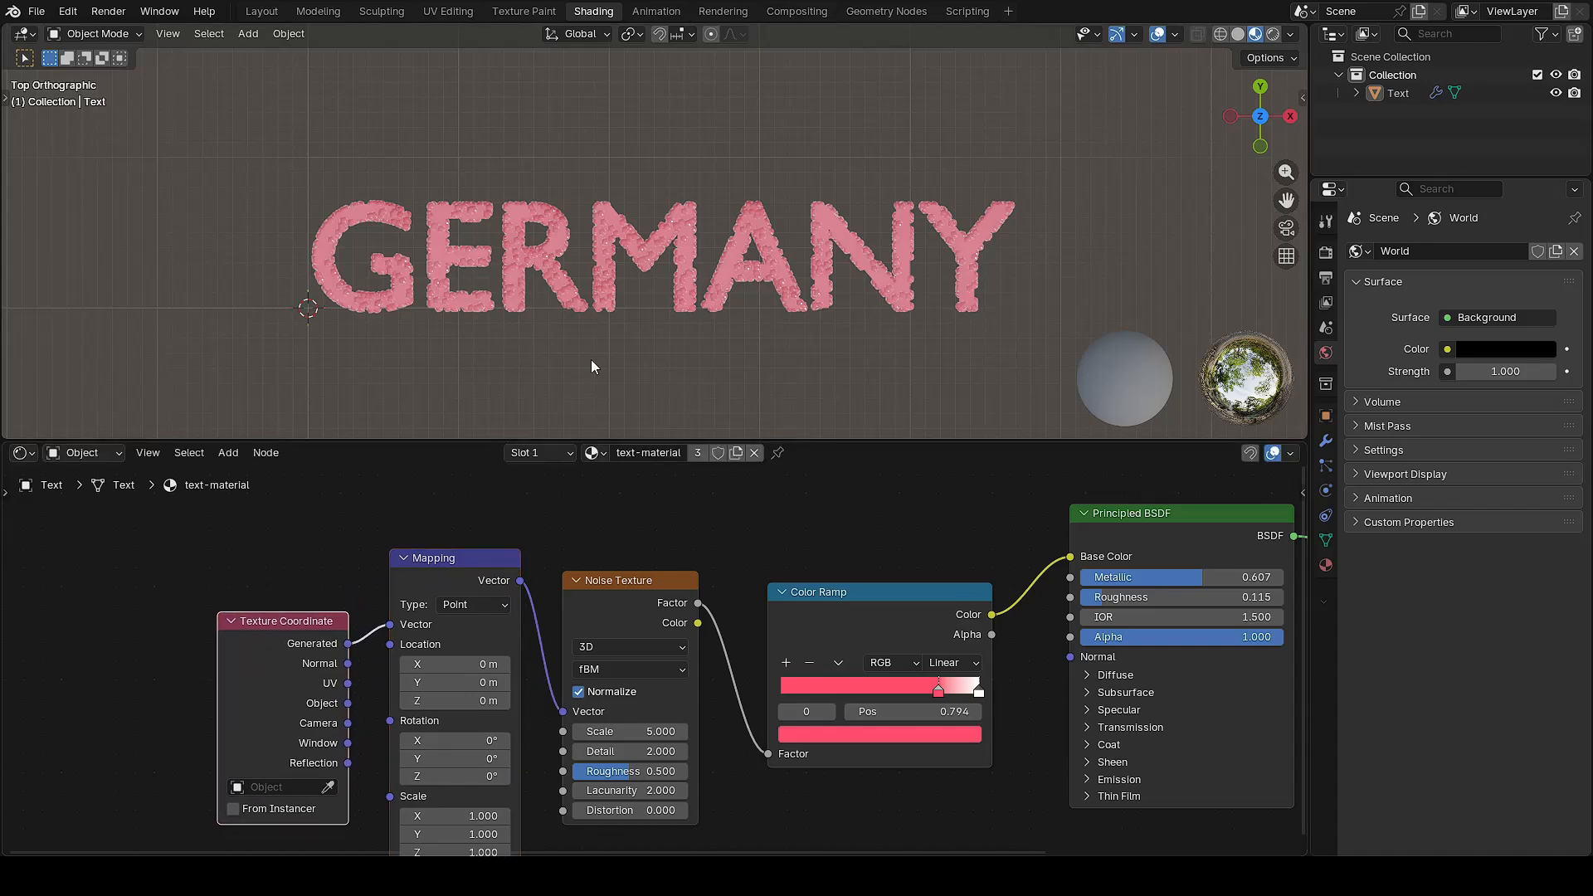
Set the Mapping node's type to Texture
scroll(636, 310, up, 4)
middle_drag(644, 321, 775, 306)
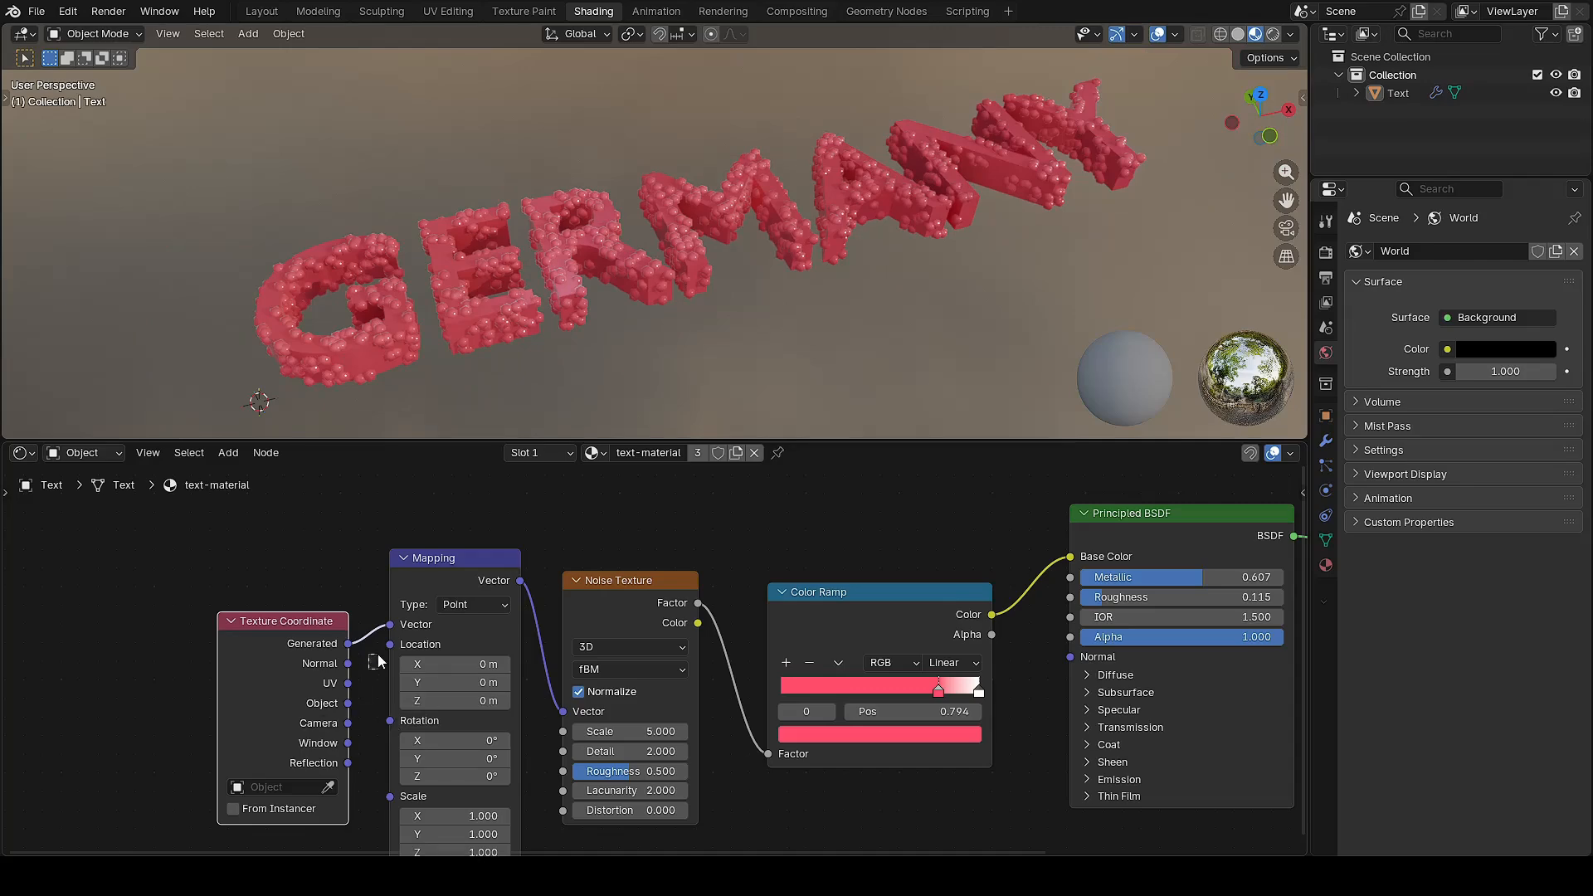
click(470, 604)
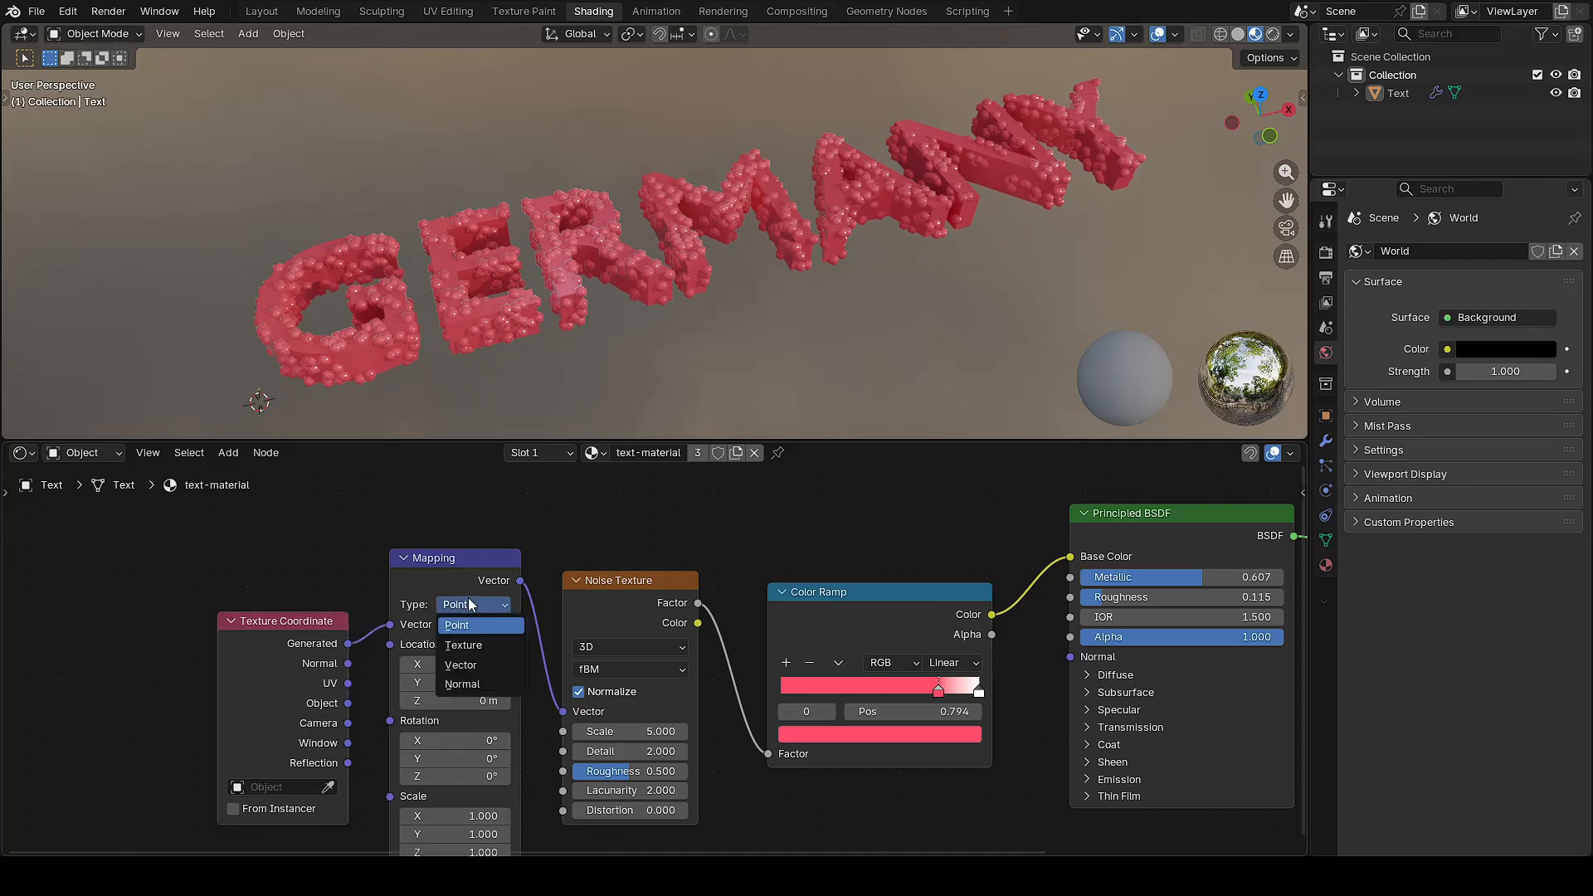
click(476, 646)
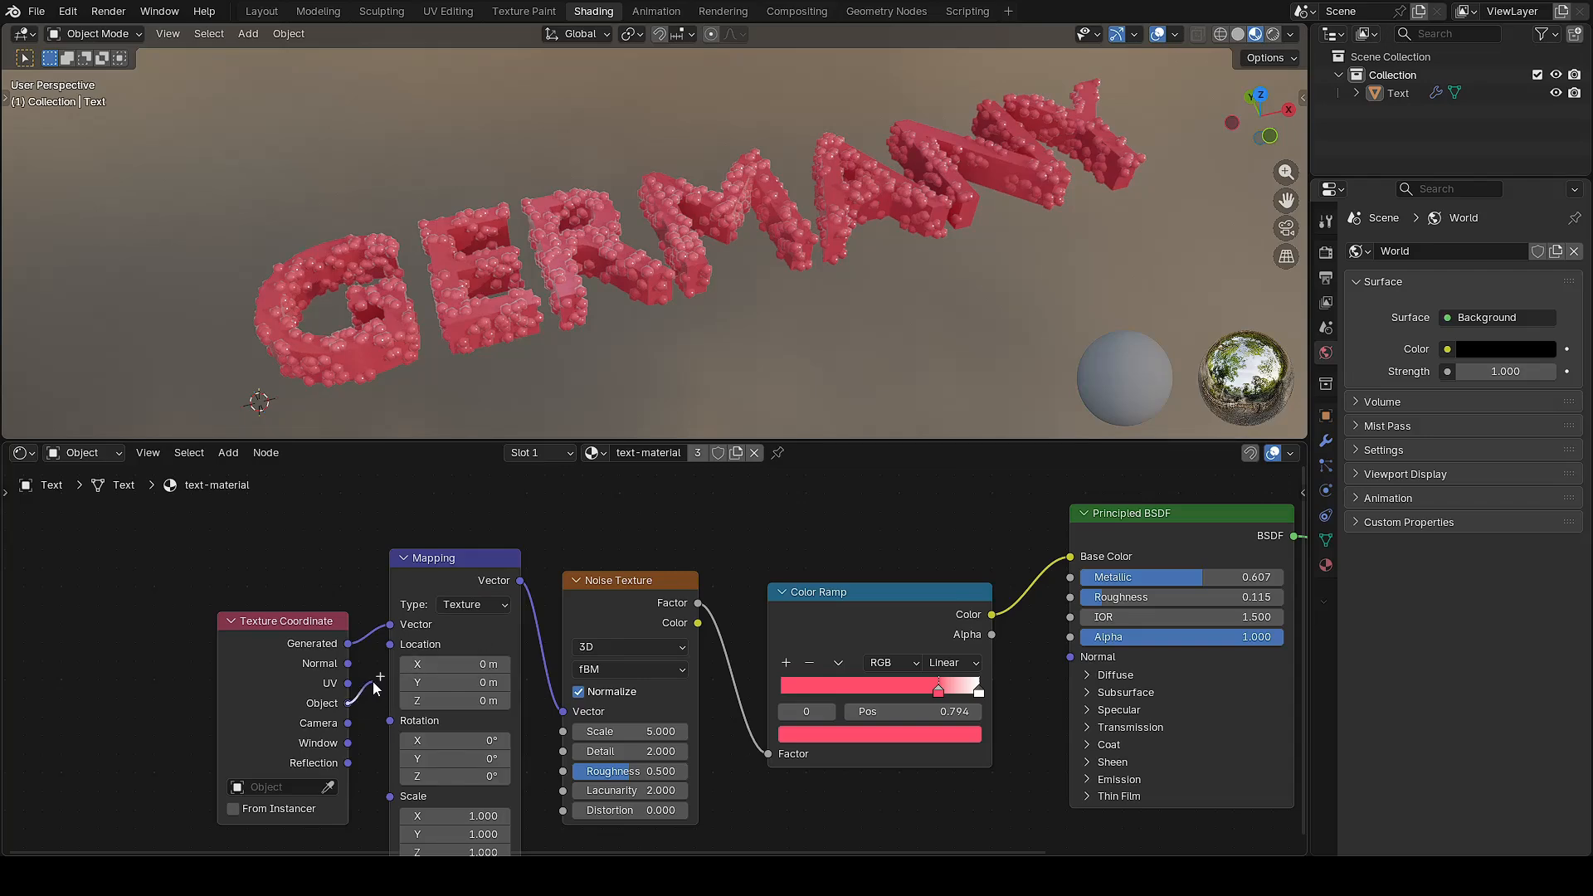
Feed the Mapping node's Vector from the Texture Coordinate's Object output and set the Noise Texture's scale to about 89.42
drag(371, 680, 390, 625)
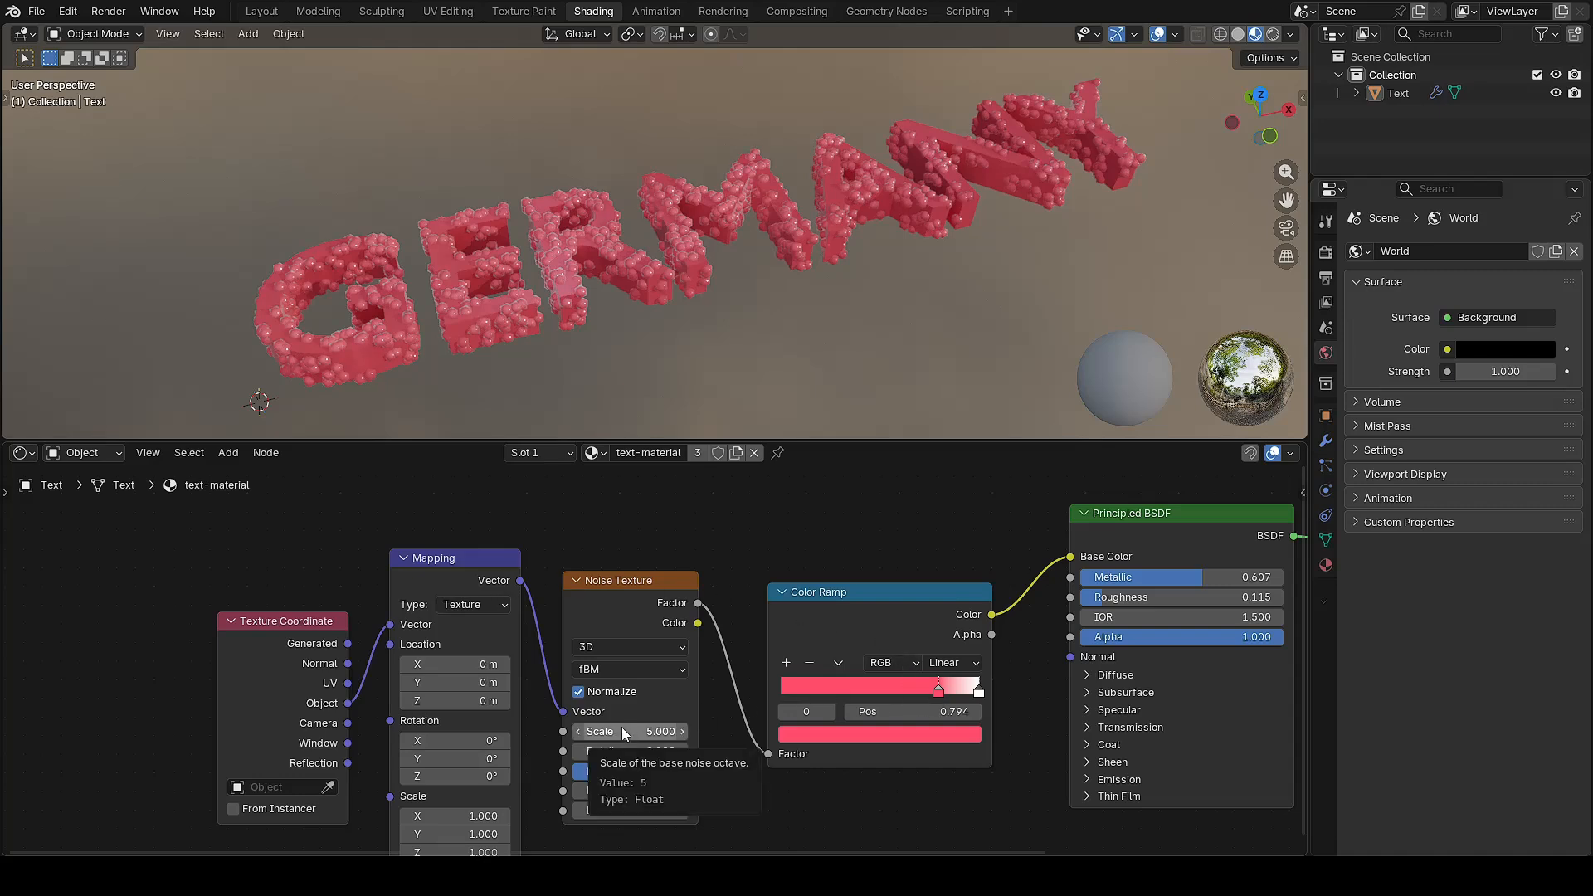
drag(621, 727, 952, 694)
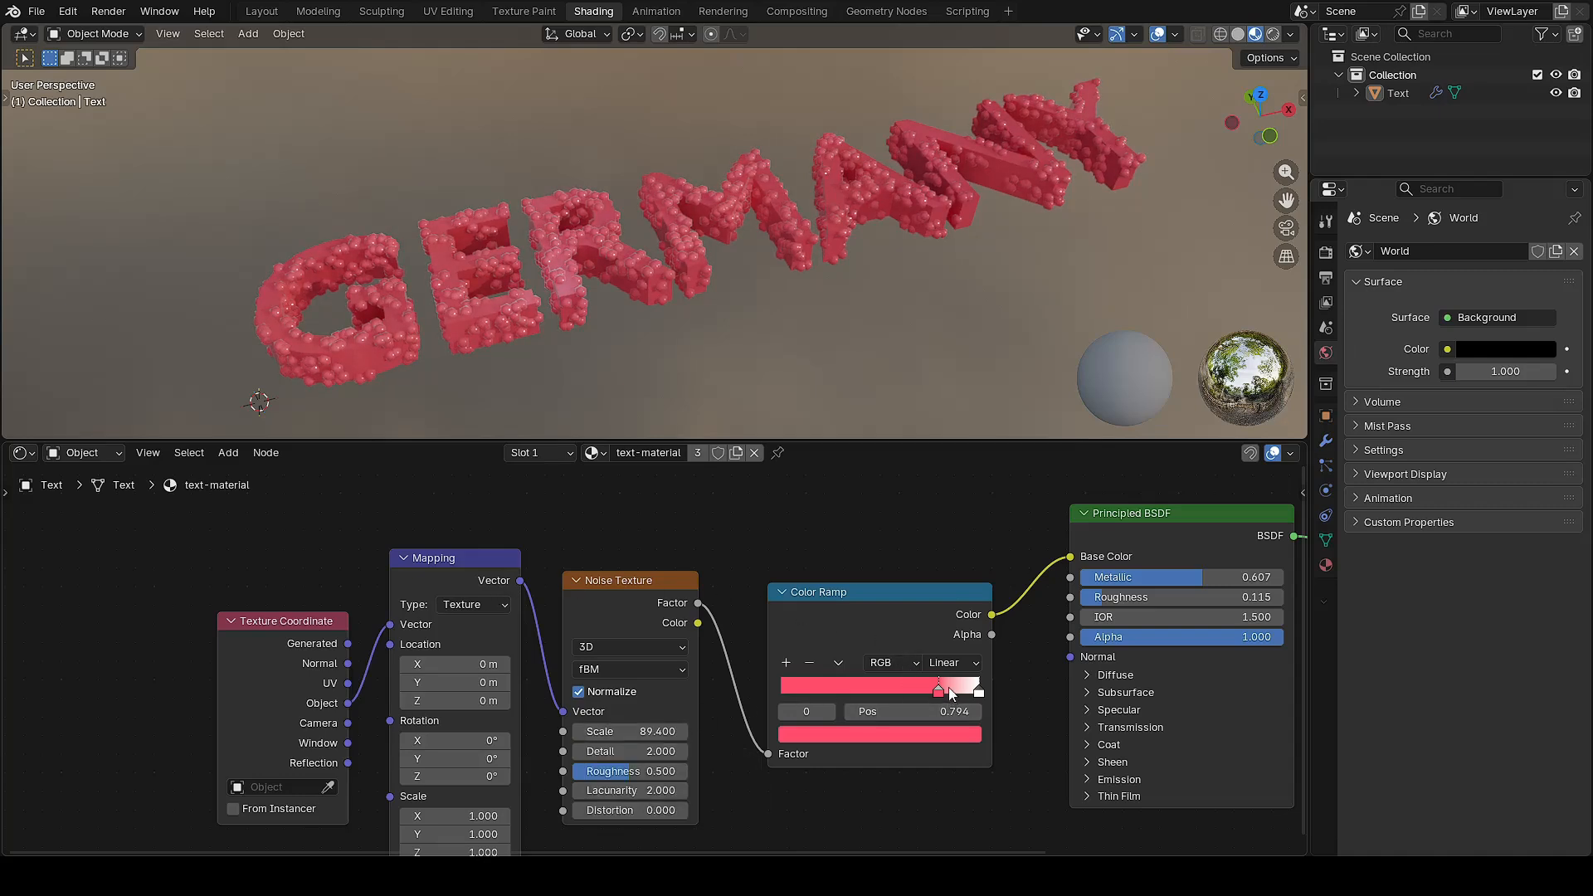
Change the color of the Color Ramp's last stop from white to magenta
middle_drag(779, 316, 756, 183)
click(979, 692)
click(880, 734)
click(923, 519)
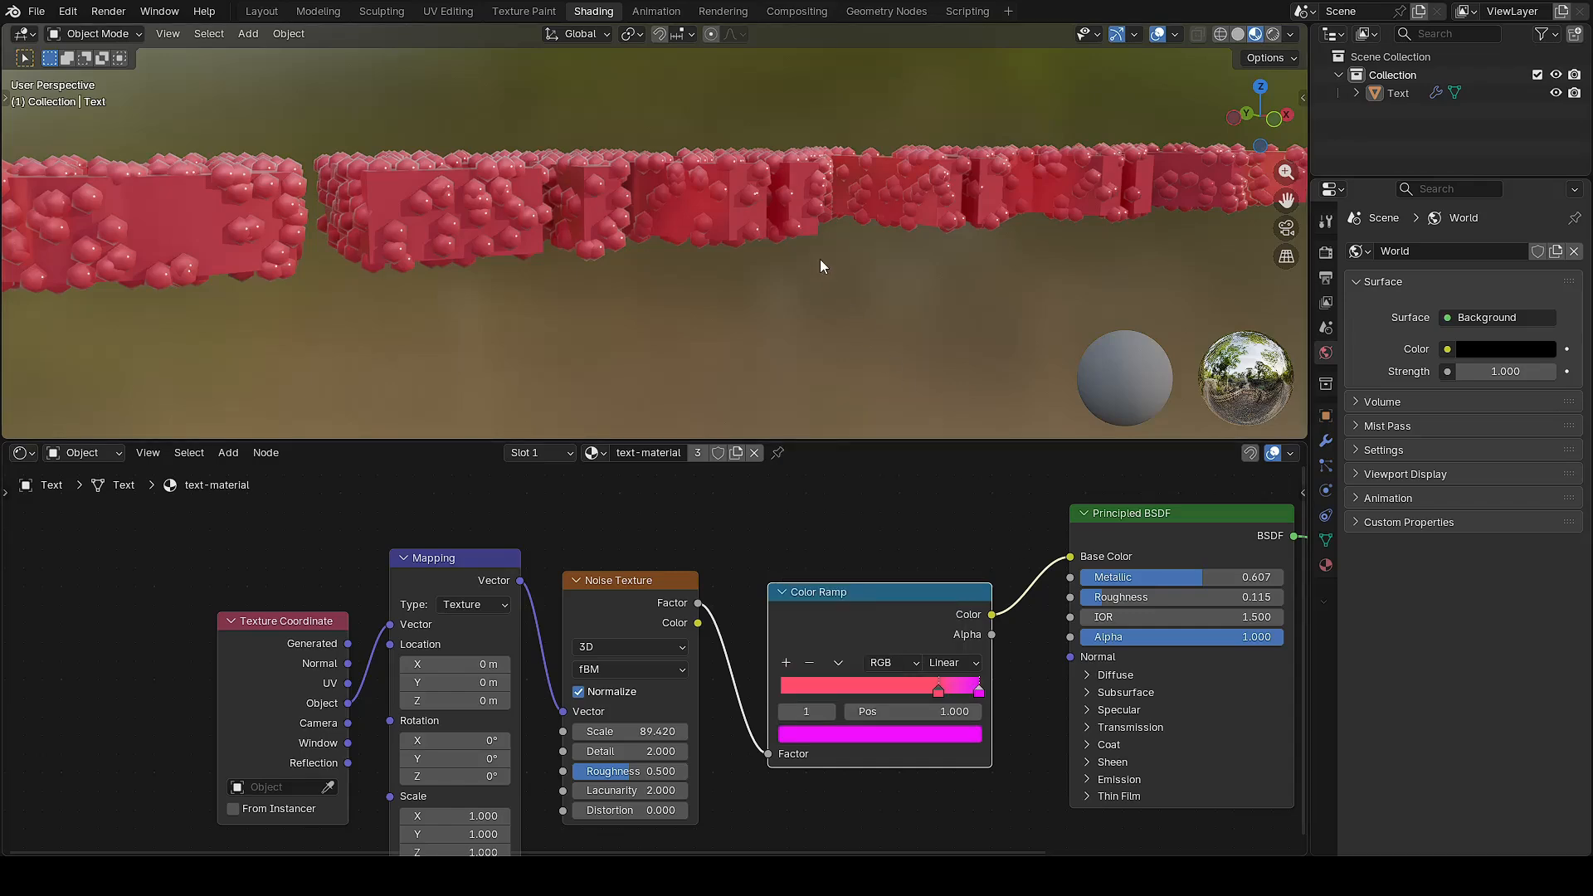
Move the Color Ramp's pinkish-red stop to position 0.540 and add a white stop at position 0.770
middle_drag(820, 260, 792, 313)
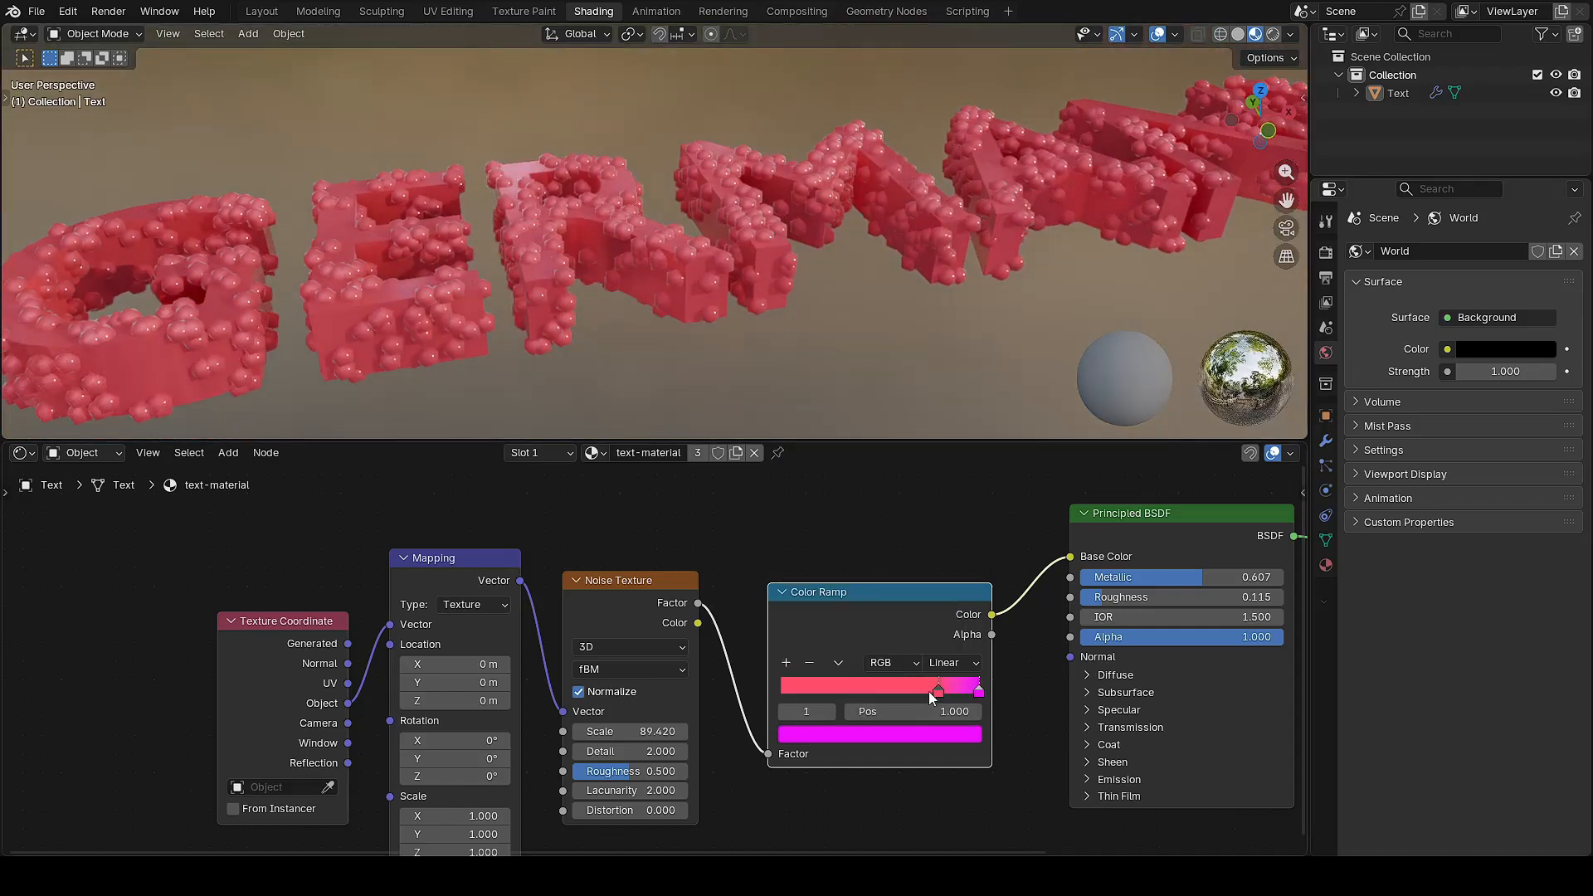
drag(938, 690, 876, 694)
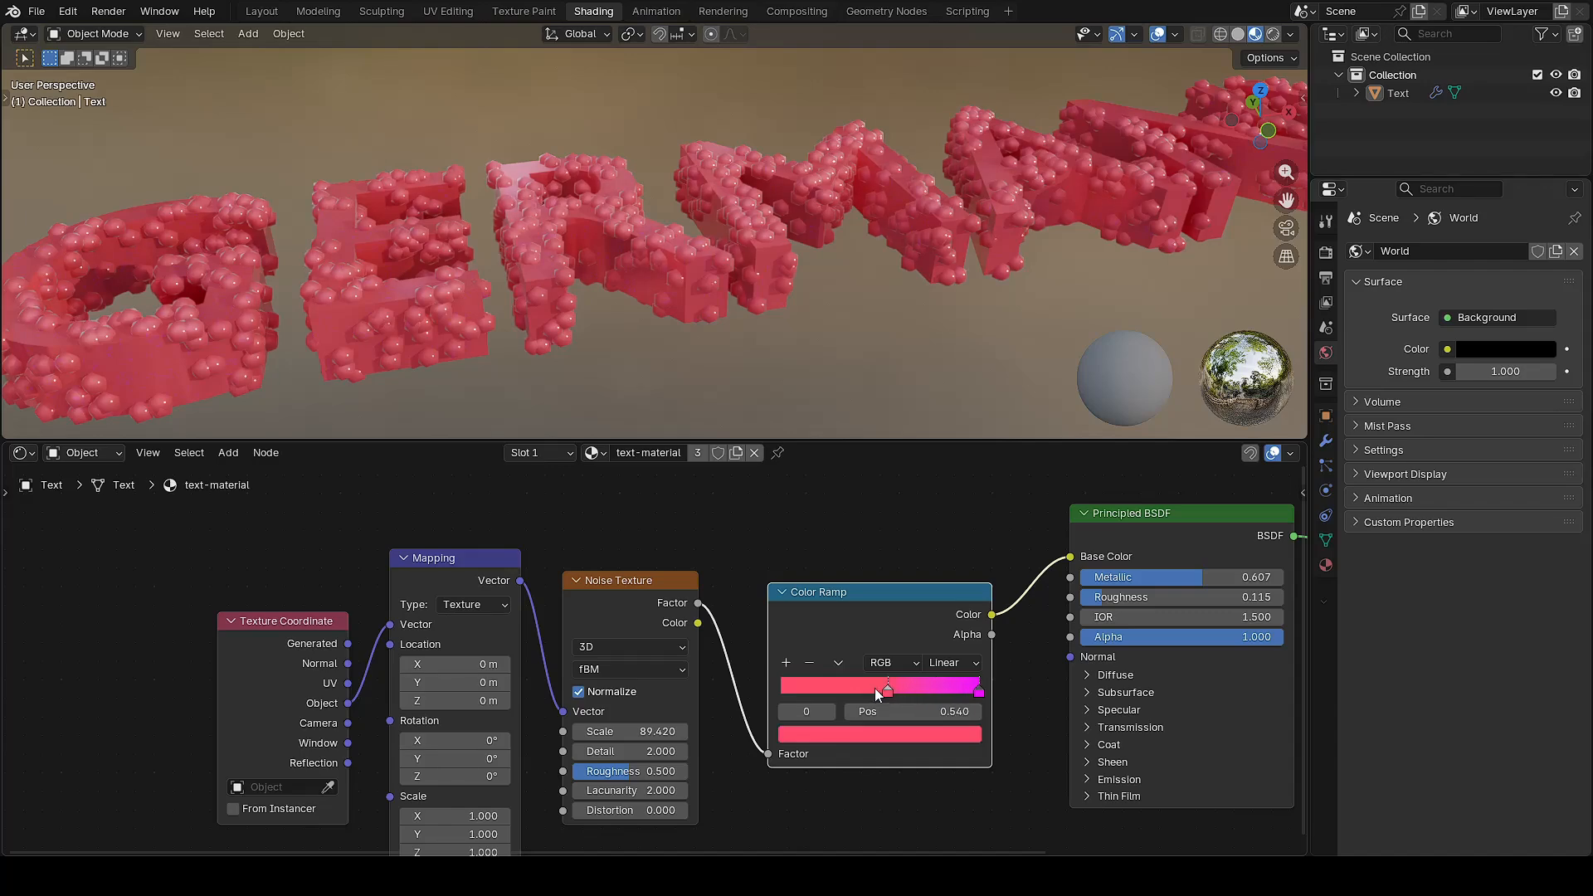
click(787, 661)
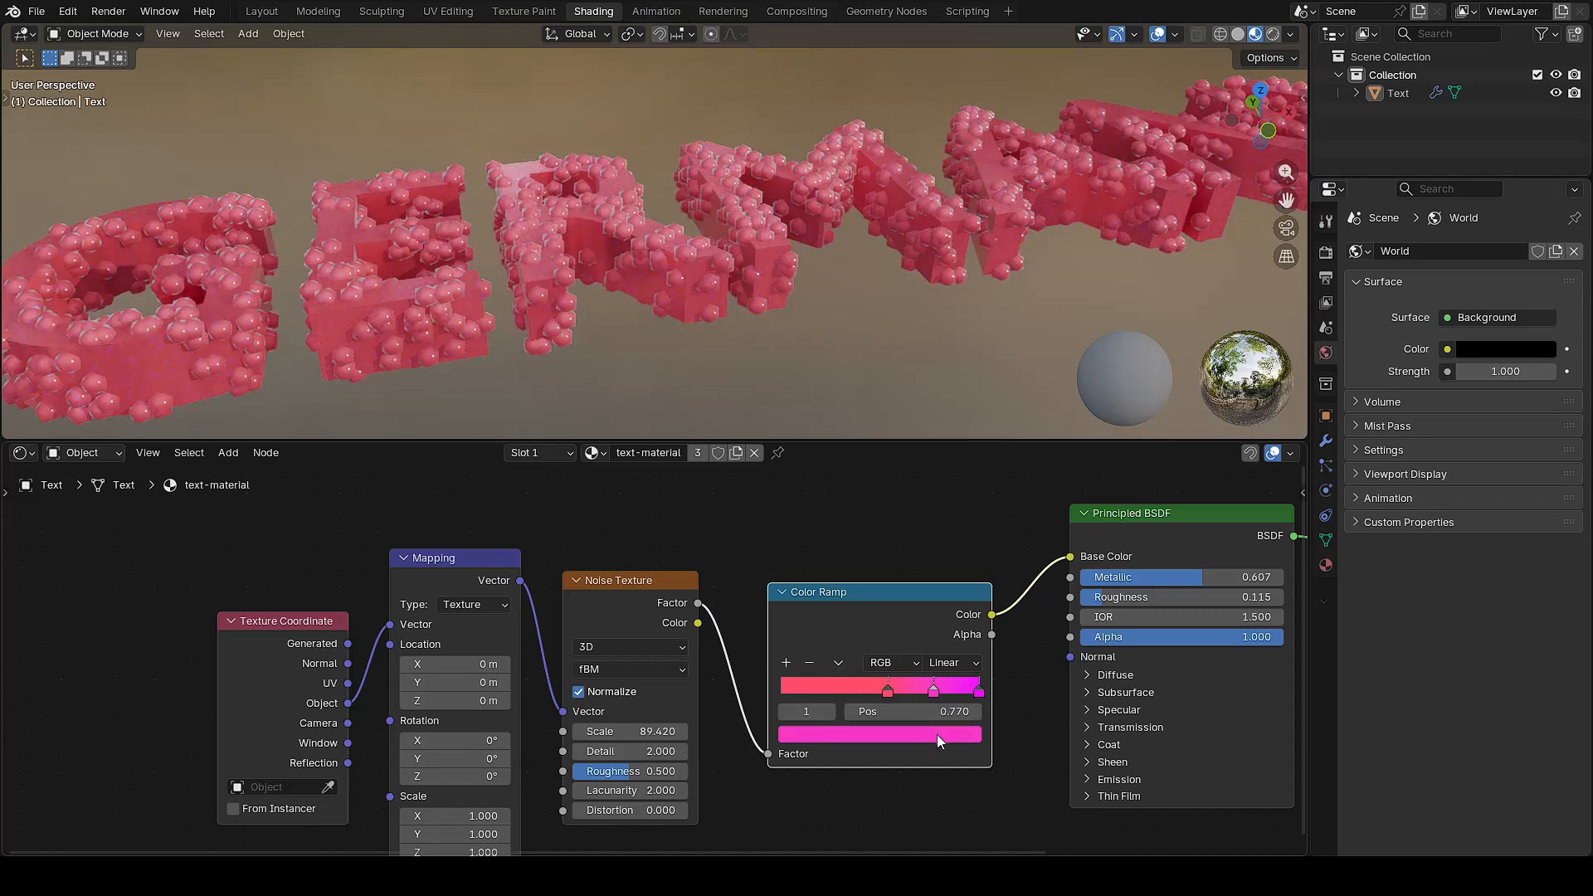
click(938, 735)
click(863, 484)
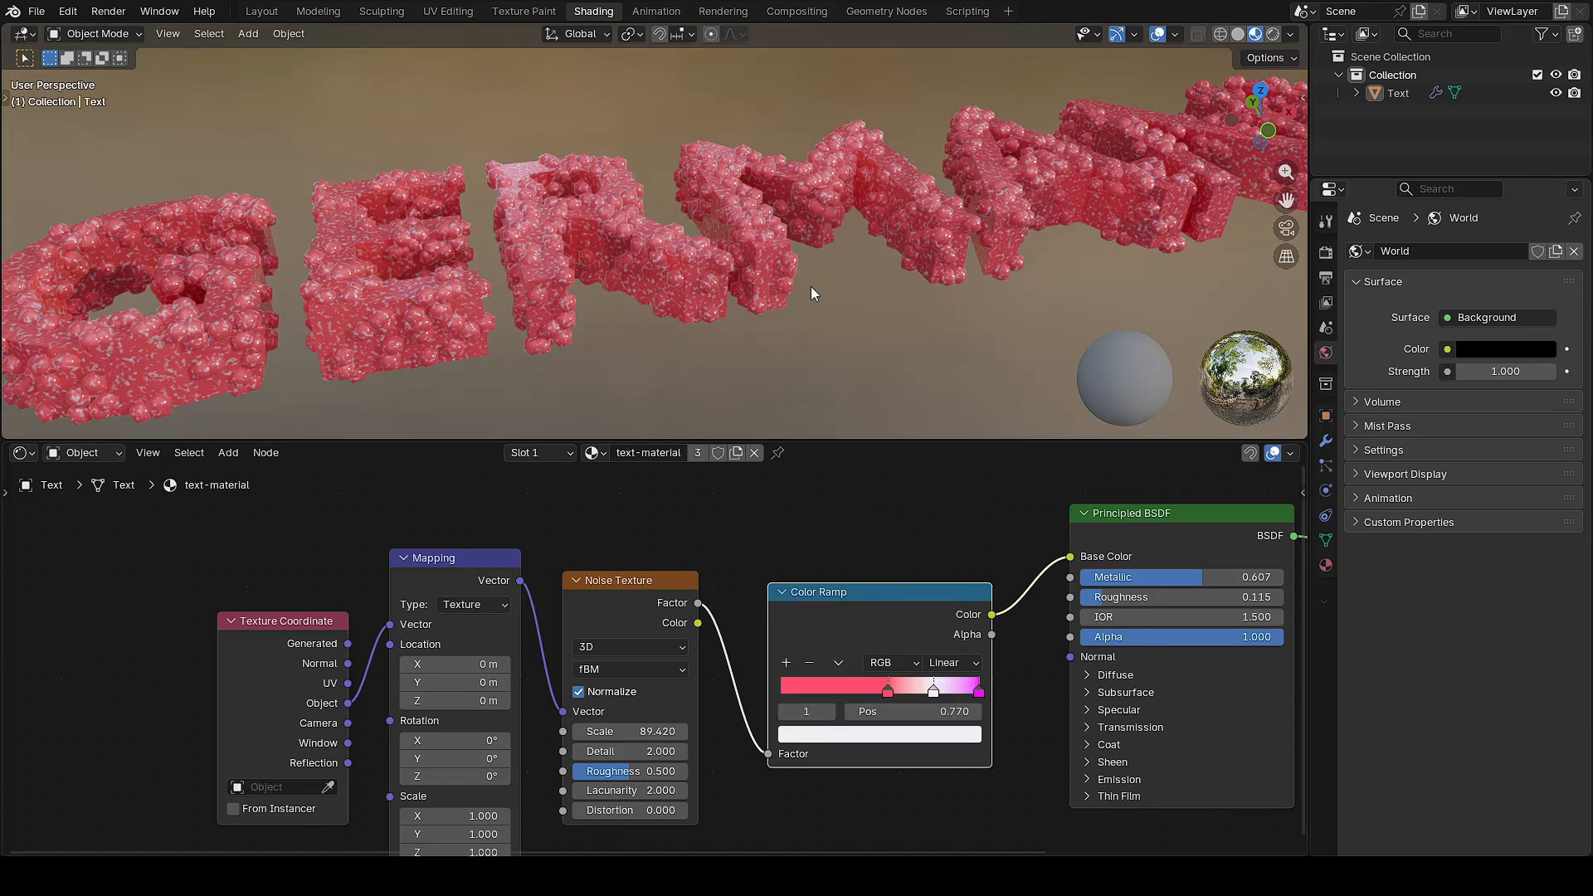
Set the Noise Texture's scale to 10
scroll(821, 271, down, 3)
mouse_move(824, 252)
middle_down()
mouse_move(826, 313)
mouse_move(806, 310)
mouse_move(790, 250)
mouse_move(825, 232)
middle_up()
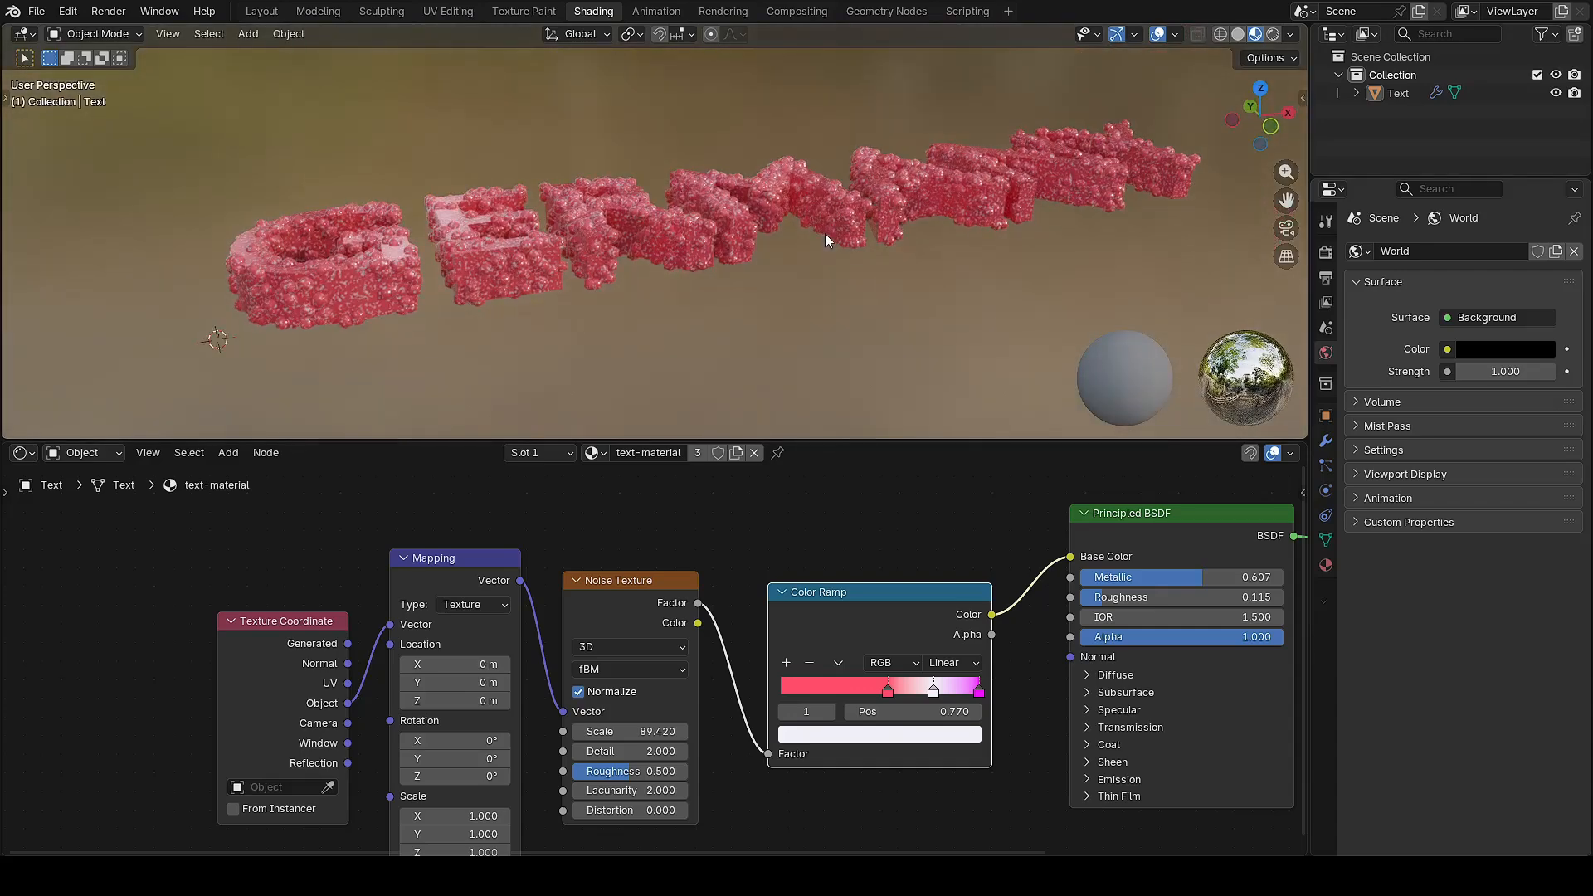
scroll(699, 310, up, 5)
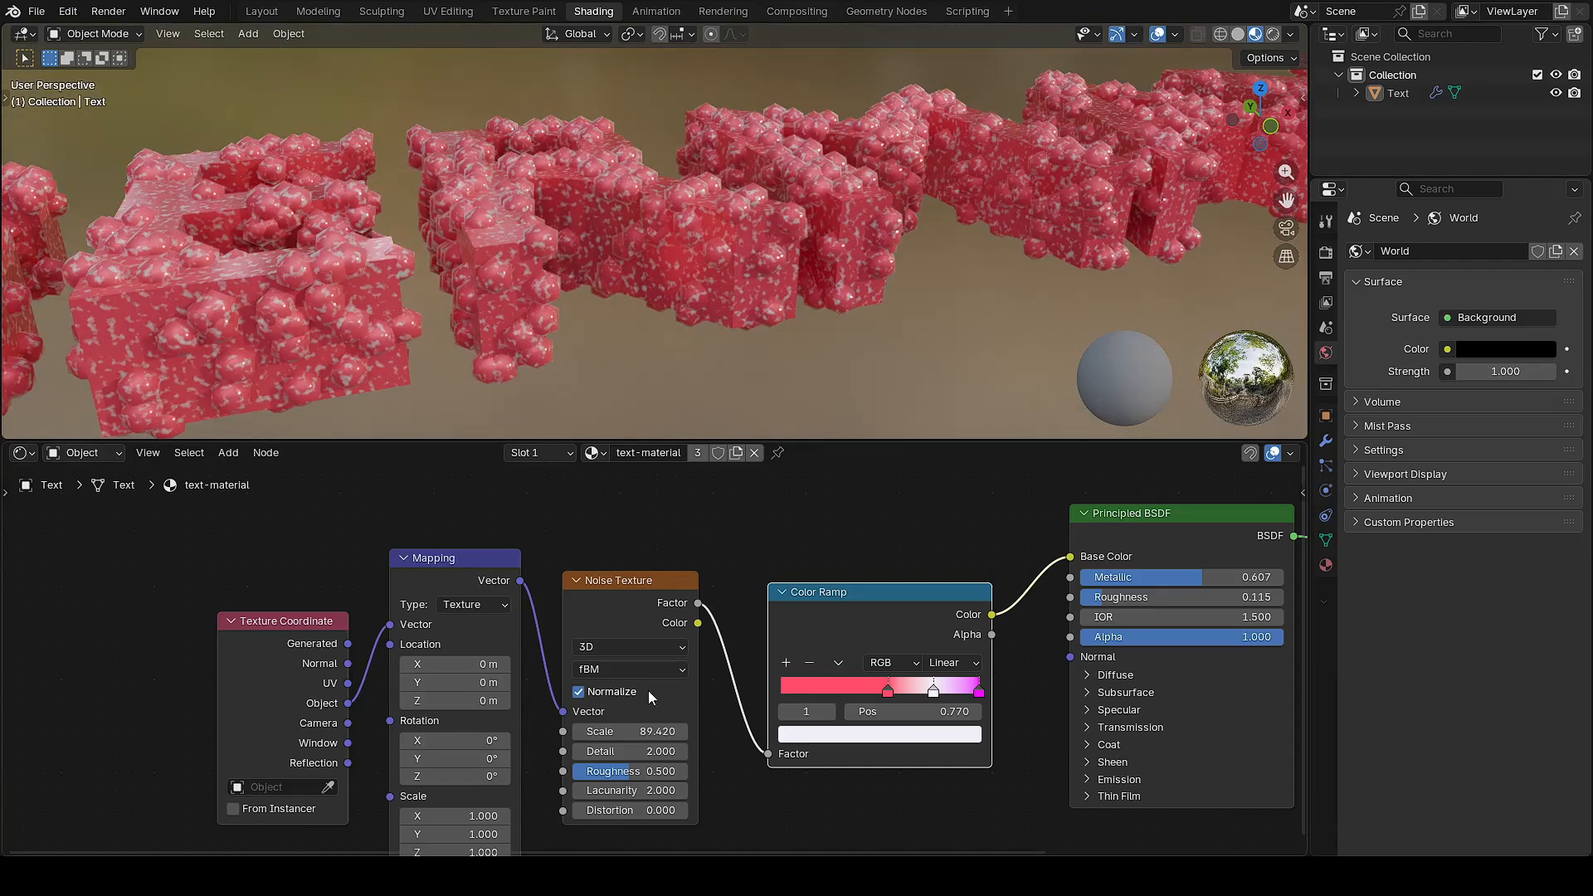
click(651, 732)
text(10)
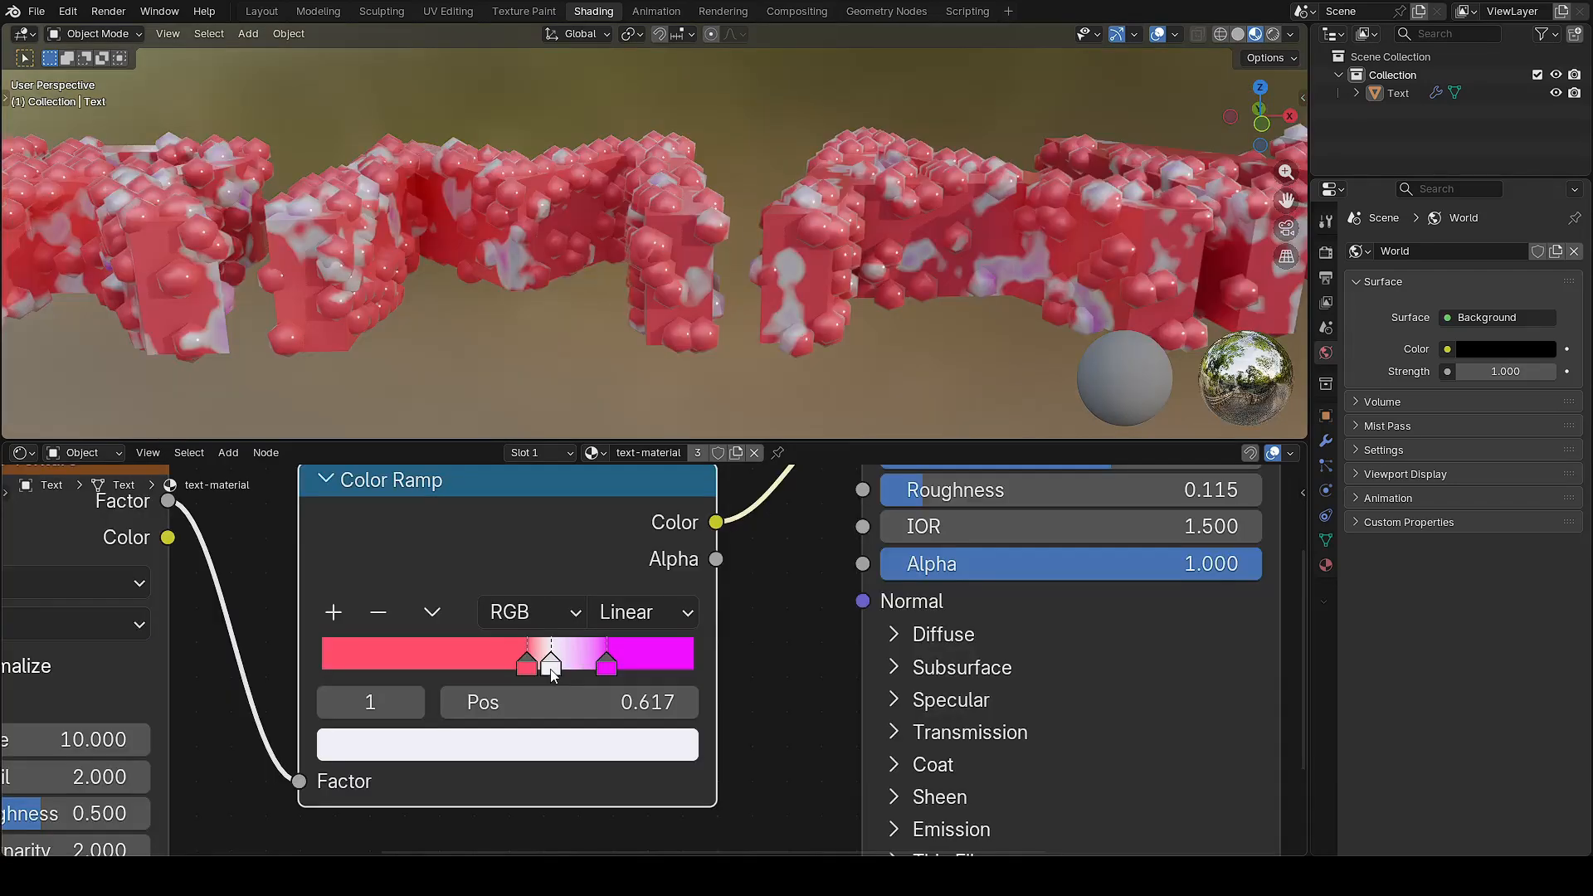
Move the Color Ramp's magenta stop to position 0.673 and check the color pattern on the whole text
click(606, 664)
drag(606, 664, 573, 664)
scroll(586, 329, down, 4)
middle_drag(710, 257, 709, 343)
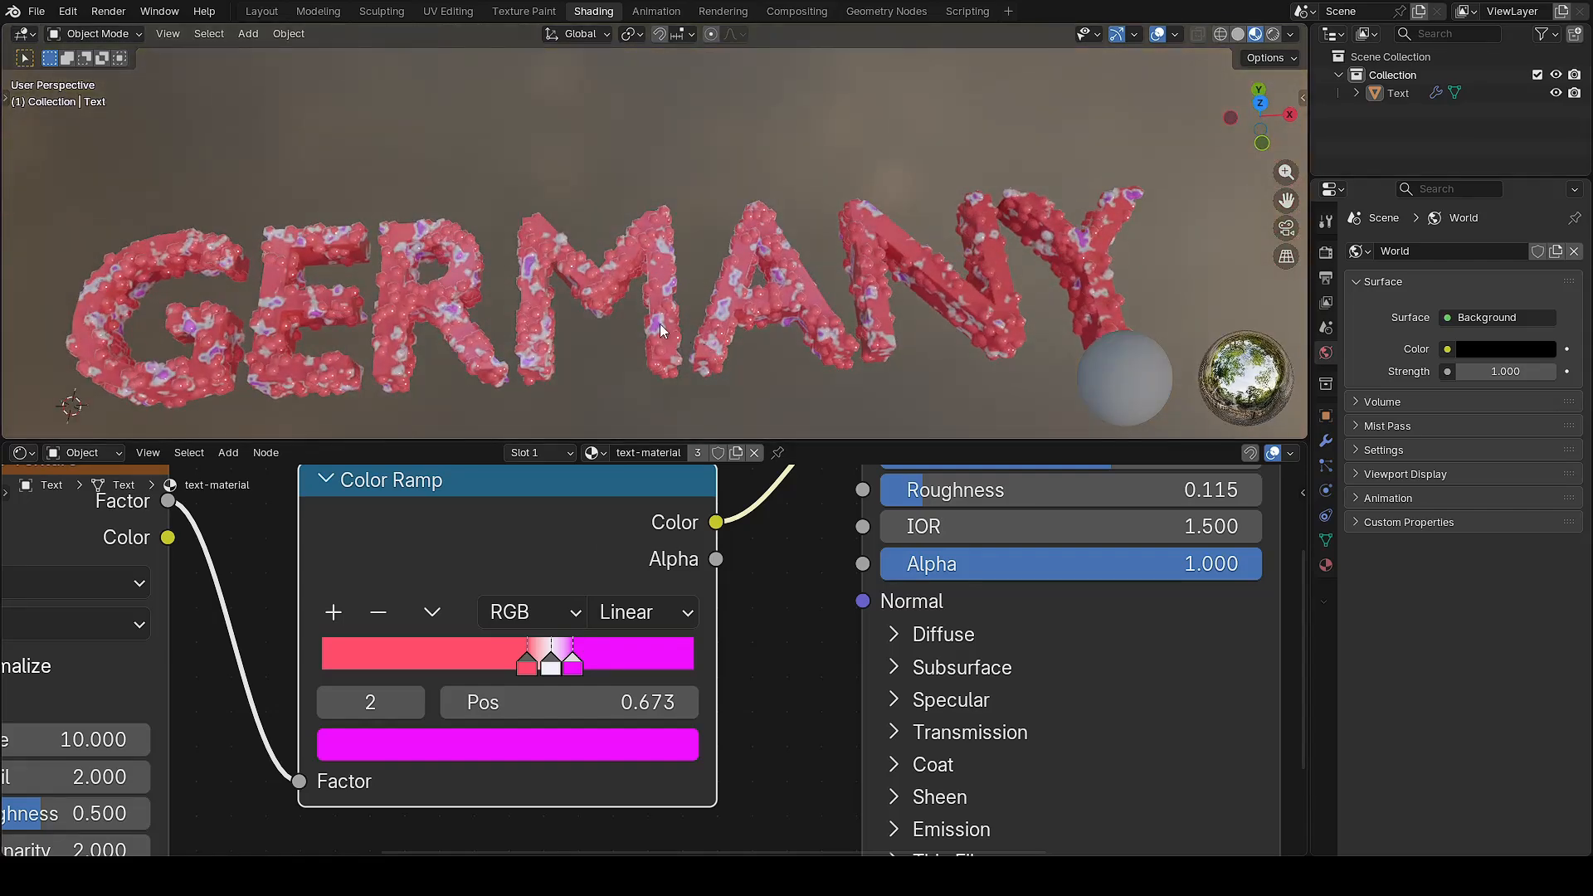
scroll(615, 271, down, 2)
scroll(652, 310, up, 3)
scroll(654, 311, down, 2)
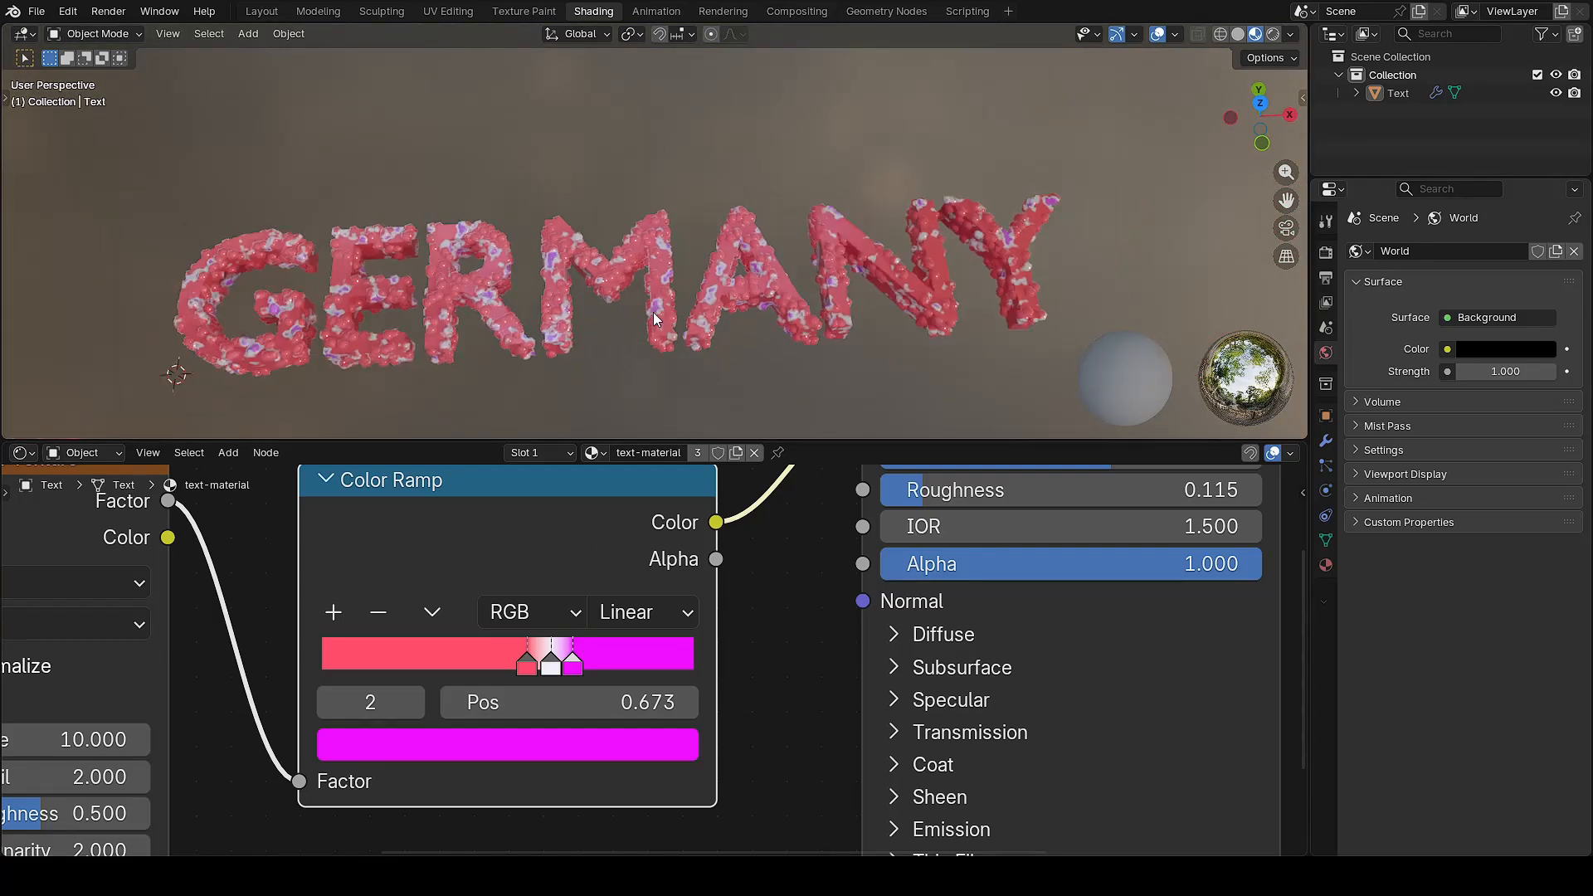
scroll(790, 653, down, 2)
scroll(790, 652, down, 3)
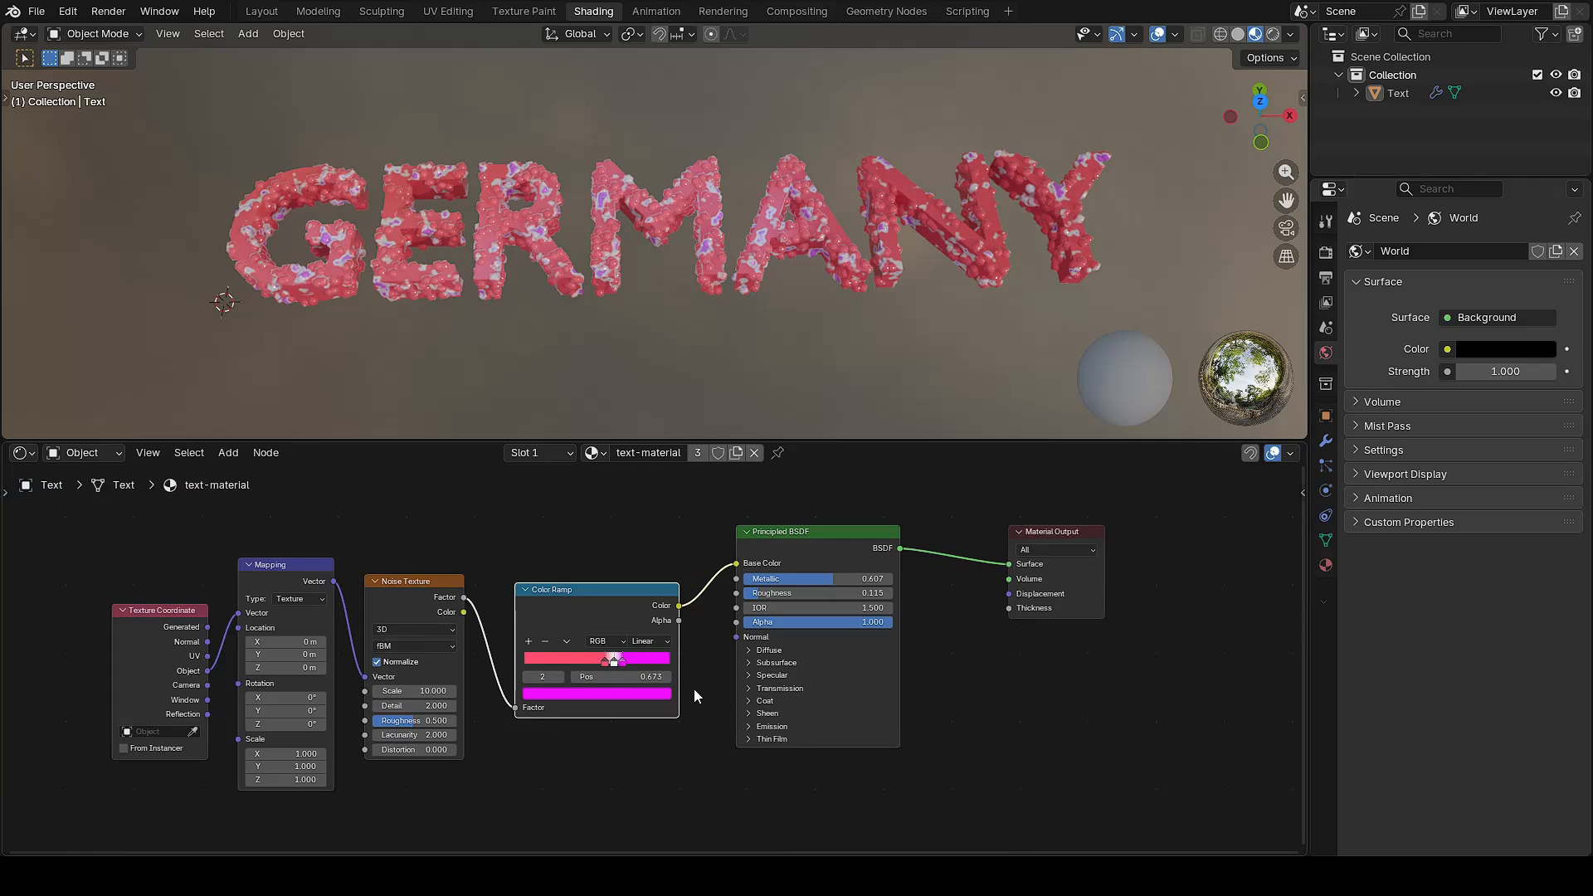
Switch to the Geometry Nodes workspace and show the text with Material Preview shading from the top
click(885, 11)
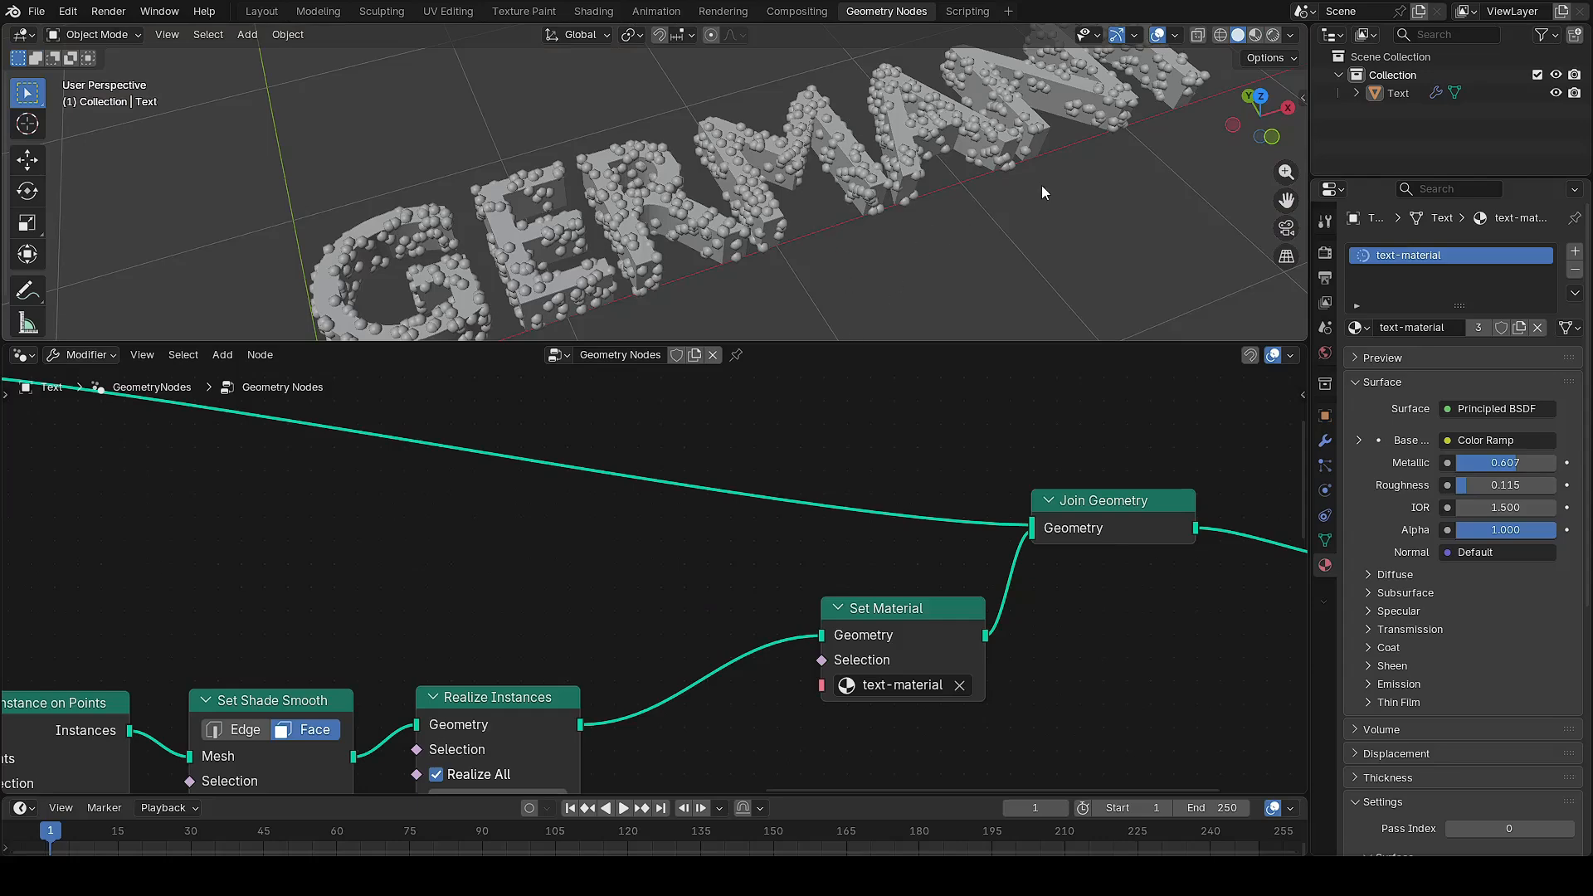
mouse_move(1042, 186)
middle_down()
mouse_move(1043, 208)
mouse_move(996, 214)
middle_up()
click(1255, 35)
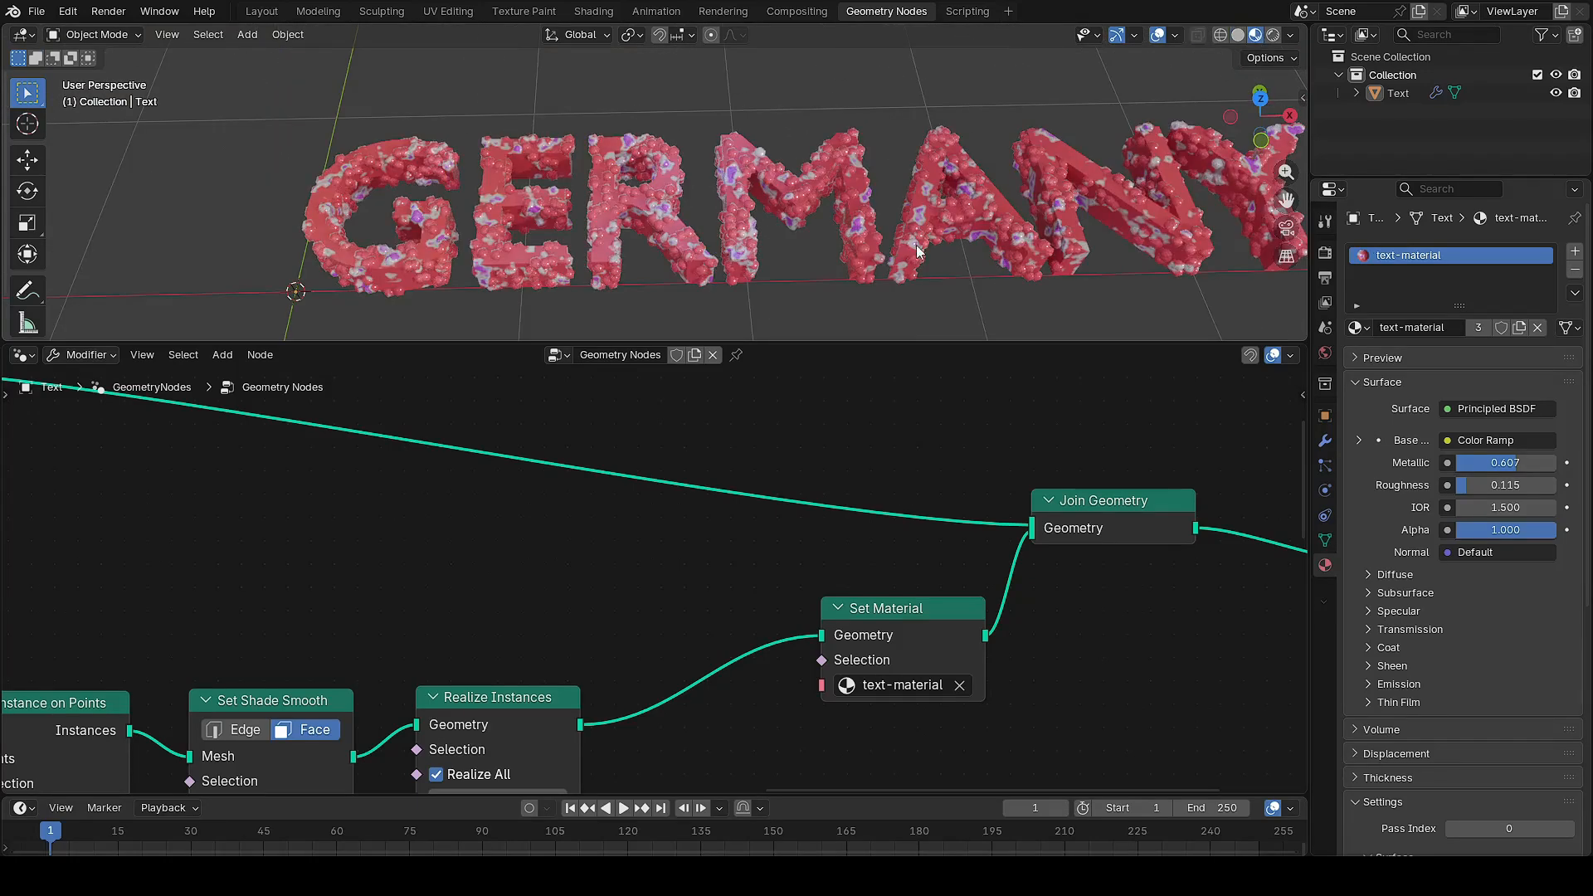
scroll(916, 249, down, 4)
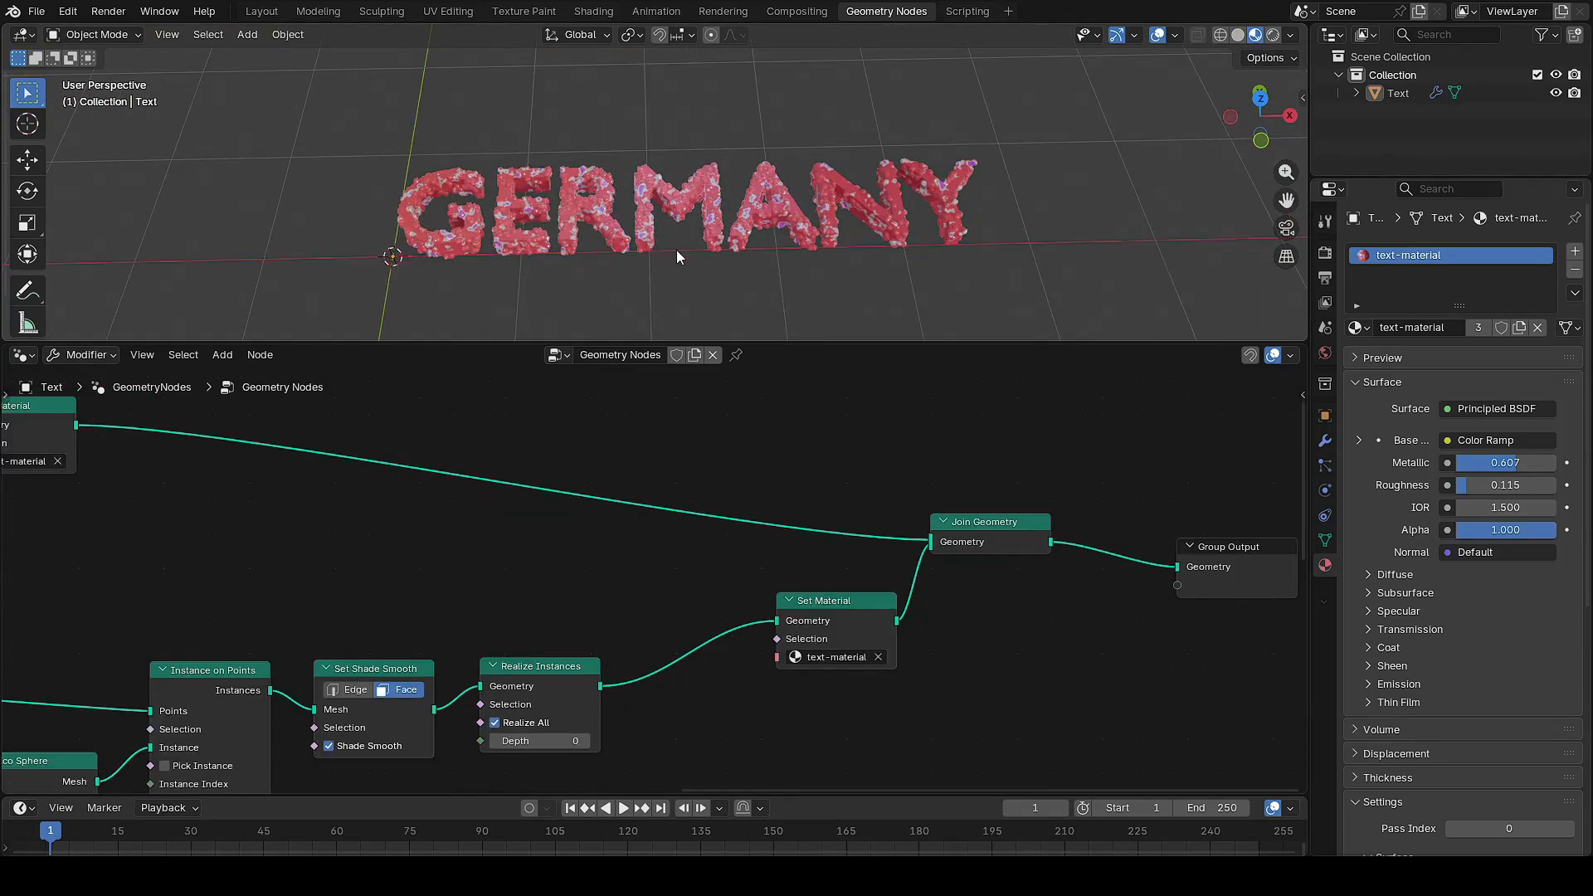
key(KP_7)
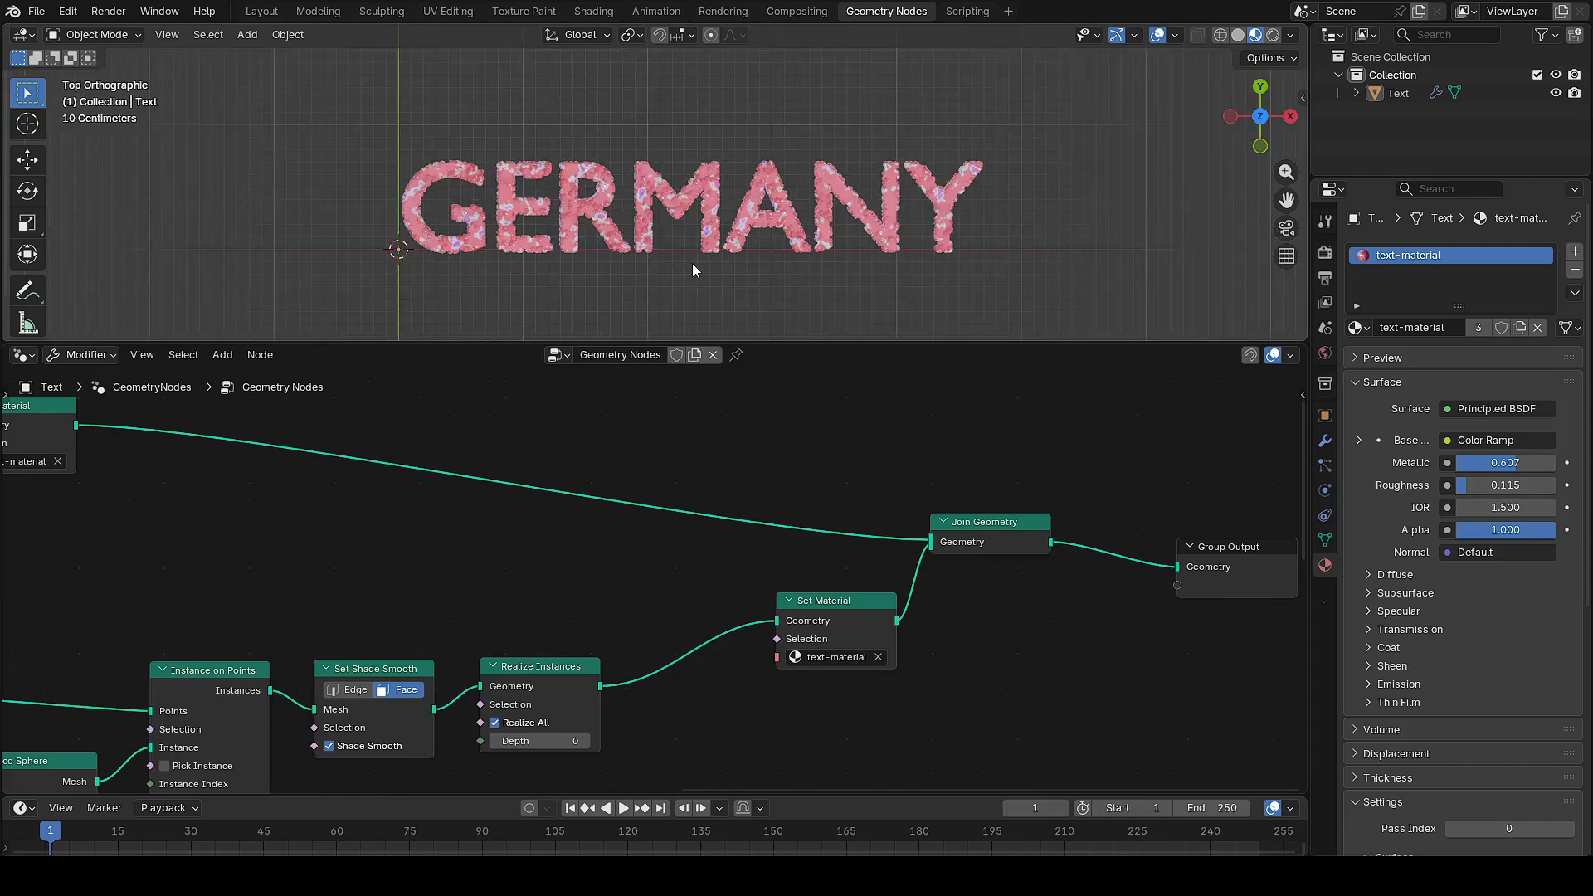
scroll(692, 262, up, 2)
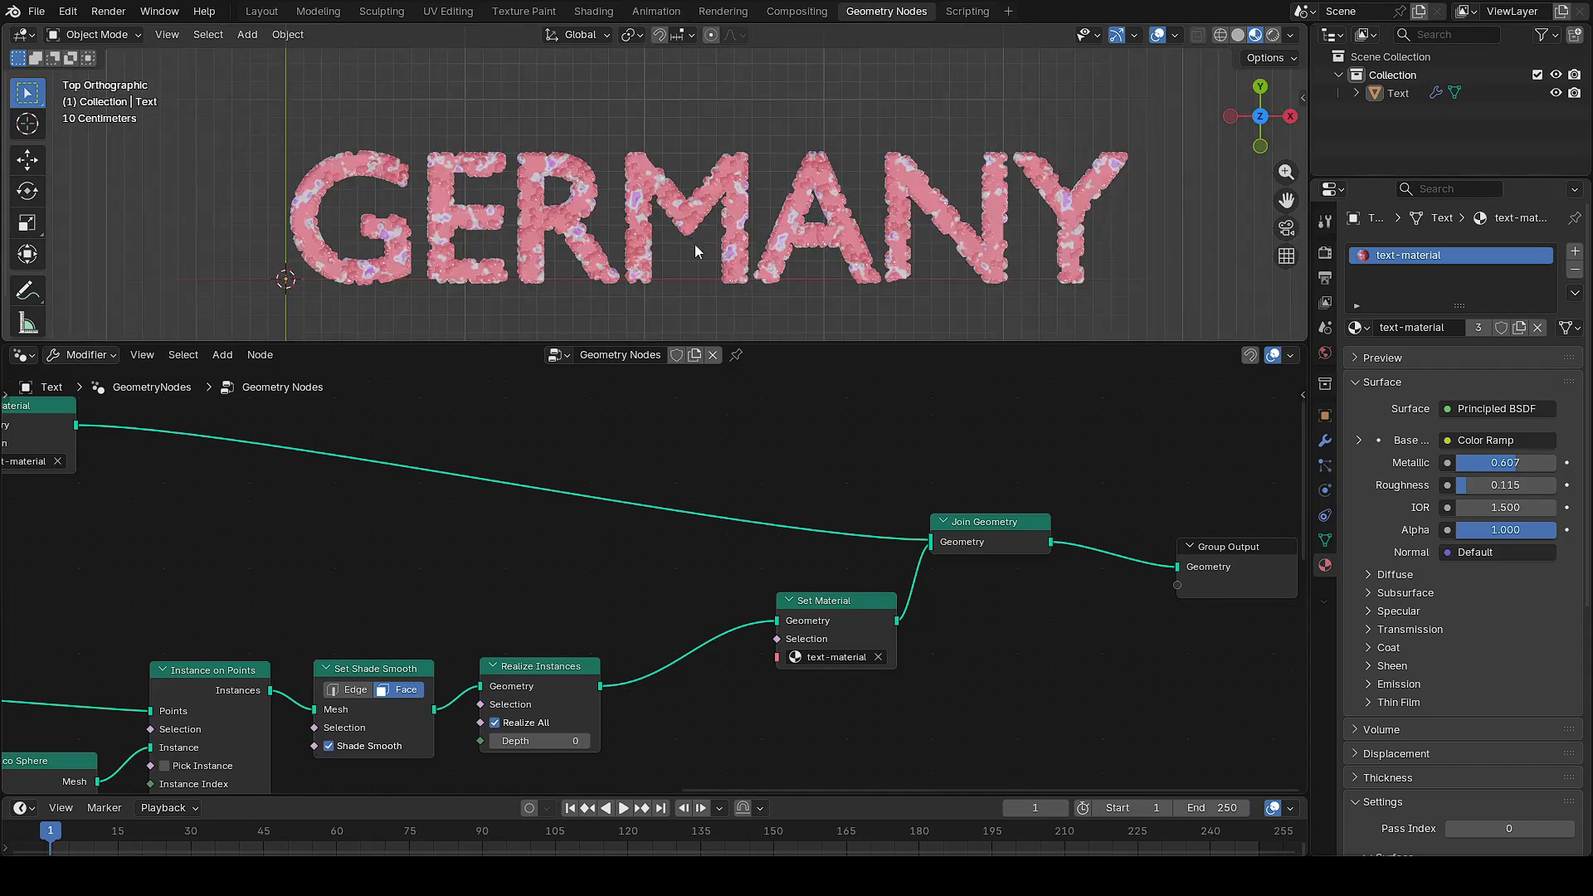
Rotate the text's whole mesh 90 degrees about the X axis in Edit Mode so that it stands upright
middle_drag(774, 287, 730, 185)
click(694, 198)
key(Tab)
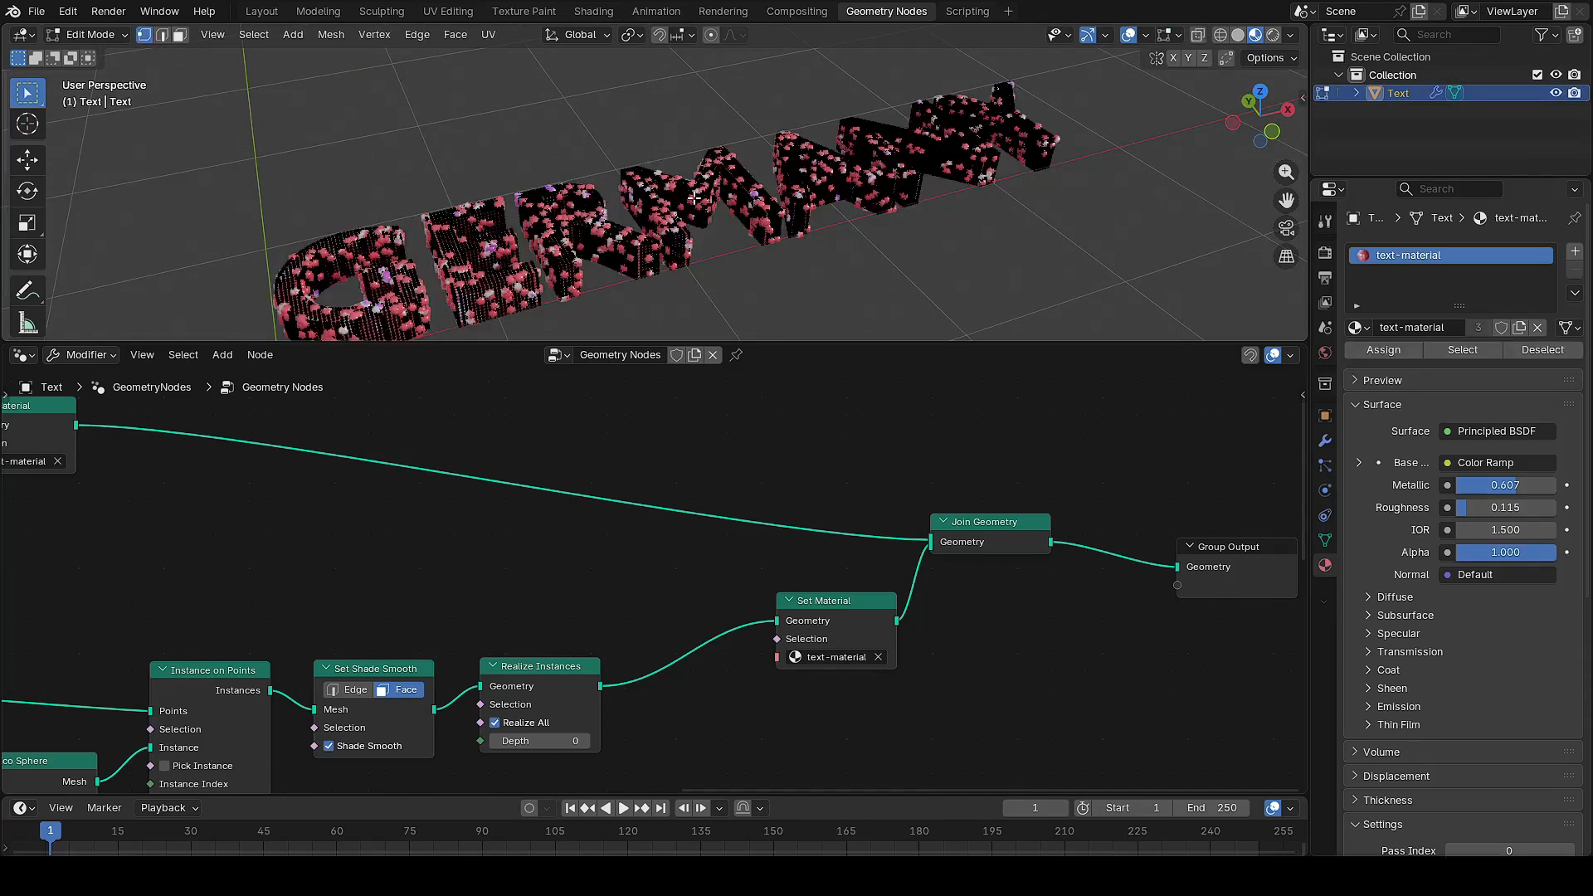
text(a)
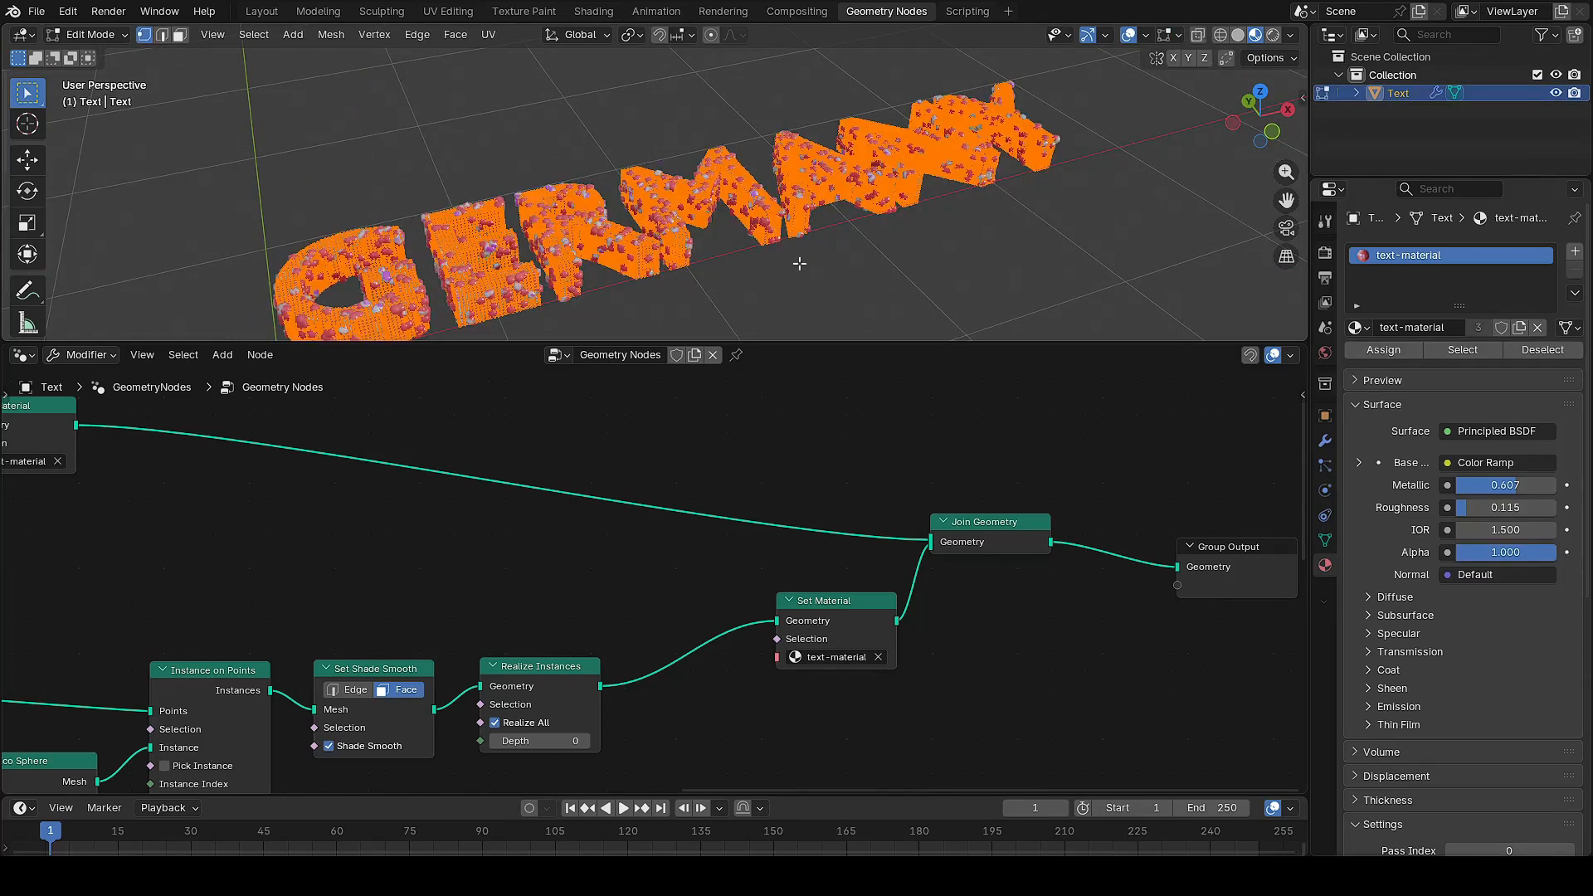
text(rx90)
key(Return)
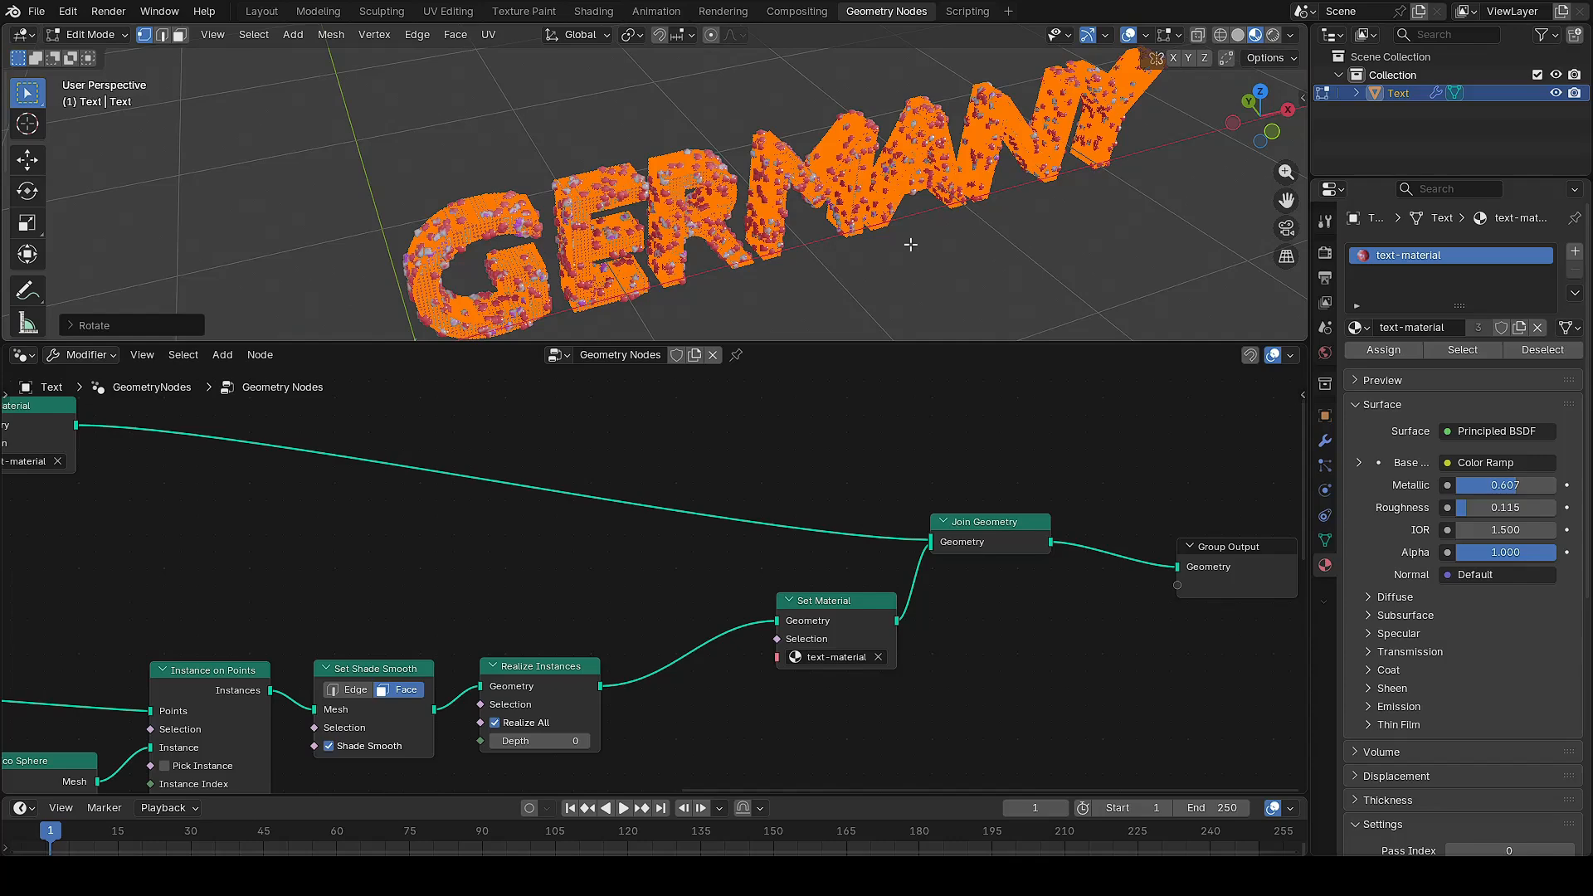
key(Tab)
middle_drag(917, 254, 892, 192)
middle_drag(999, 214, 834, 247)
Move the upper Separate Geometry and Random Value nodes above the lower pair, and the upper Set Material node beside Join Geometry
middle_drag(581, 532, 782, 535)
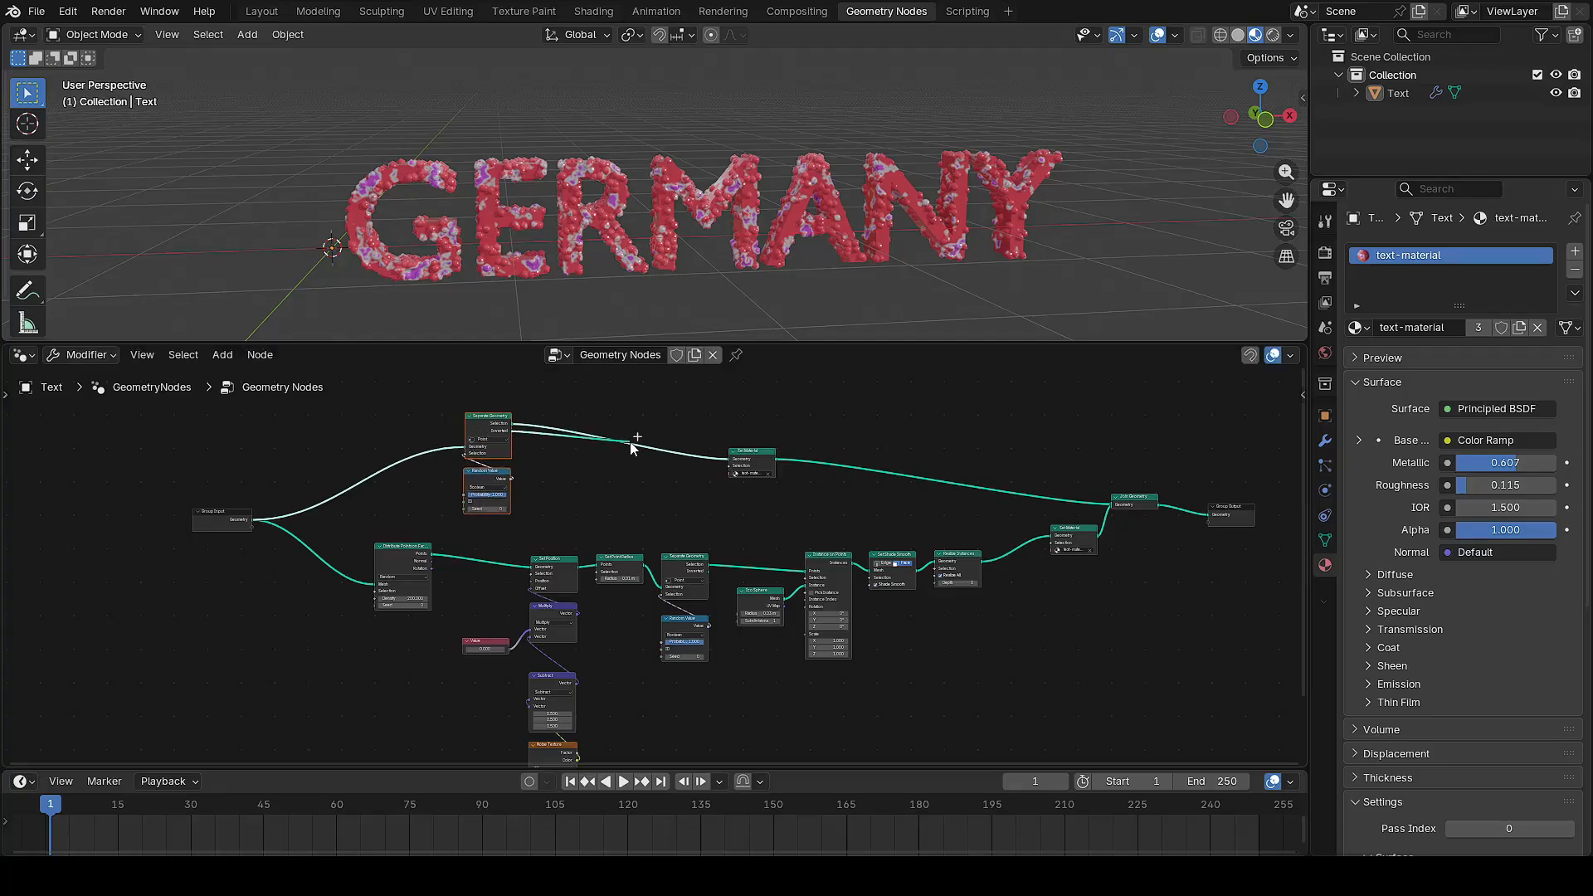
key(shift+a)
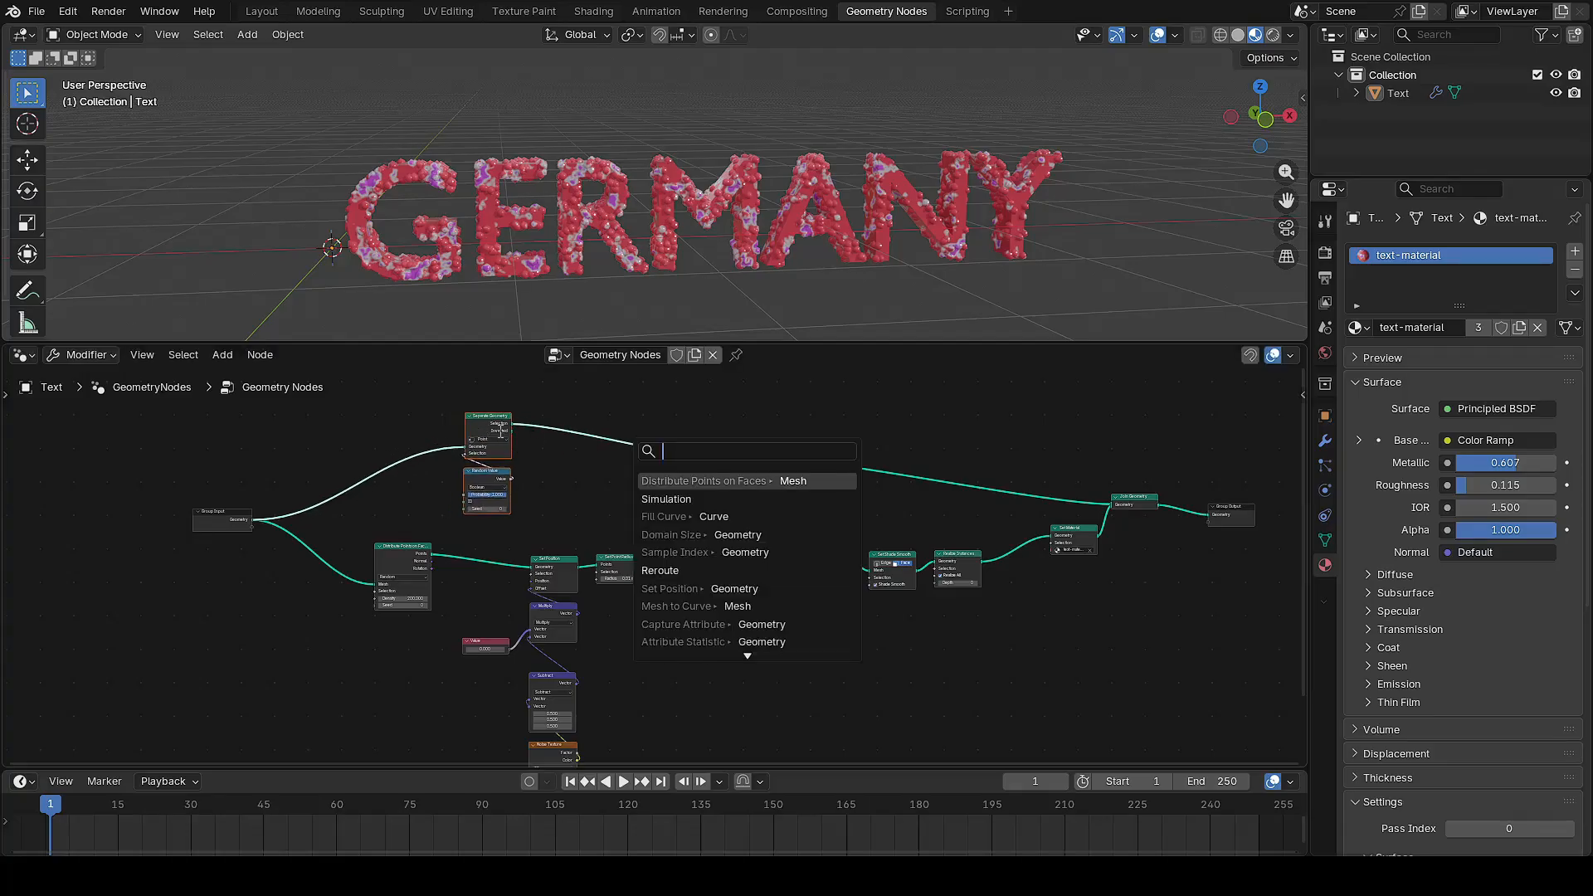
key(Escape)
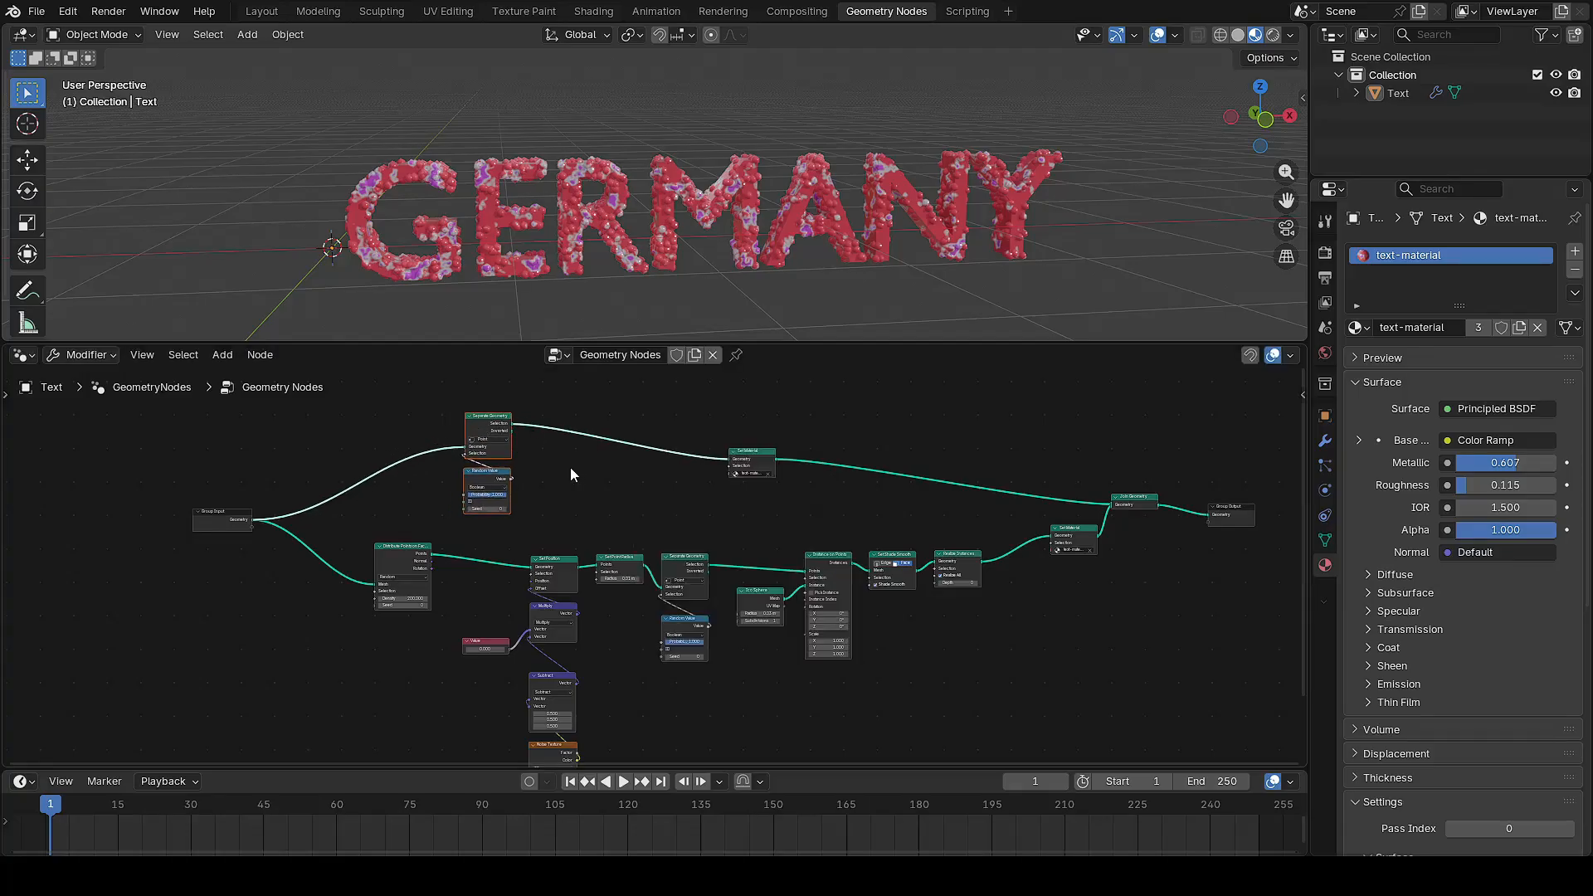
drag(474, 436, 672, 441)
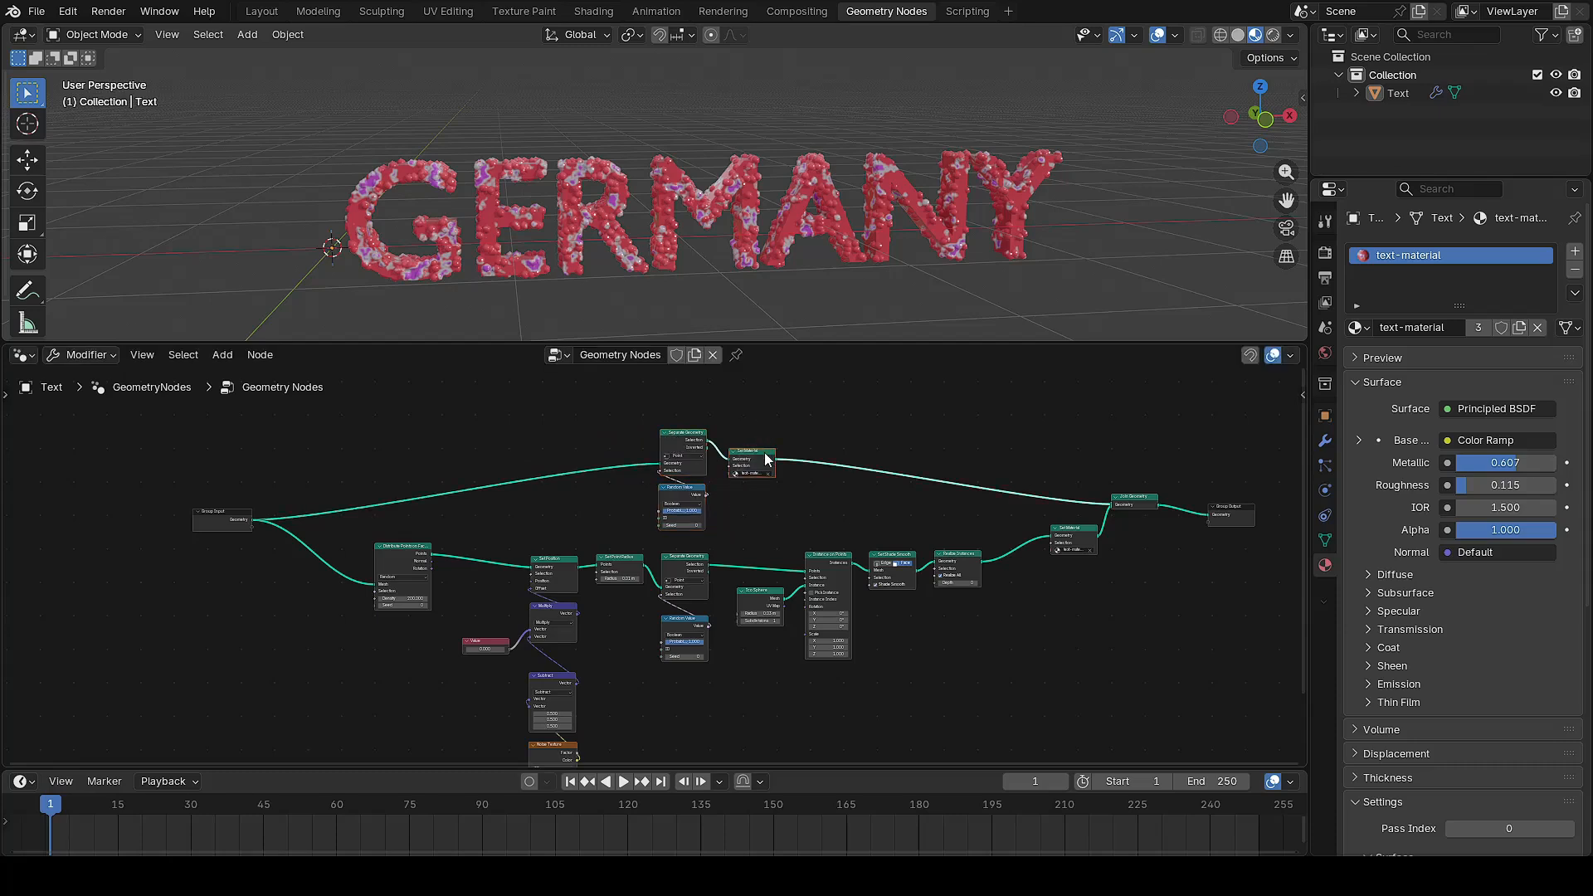
drag(765, 457, 1094, 483)
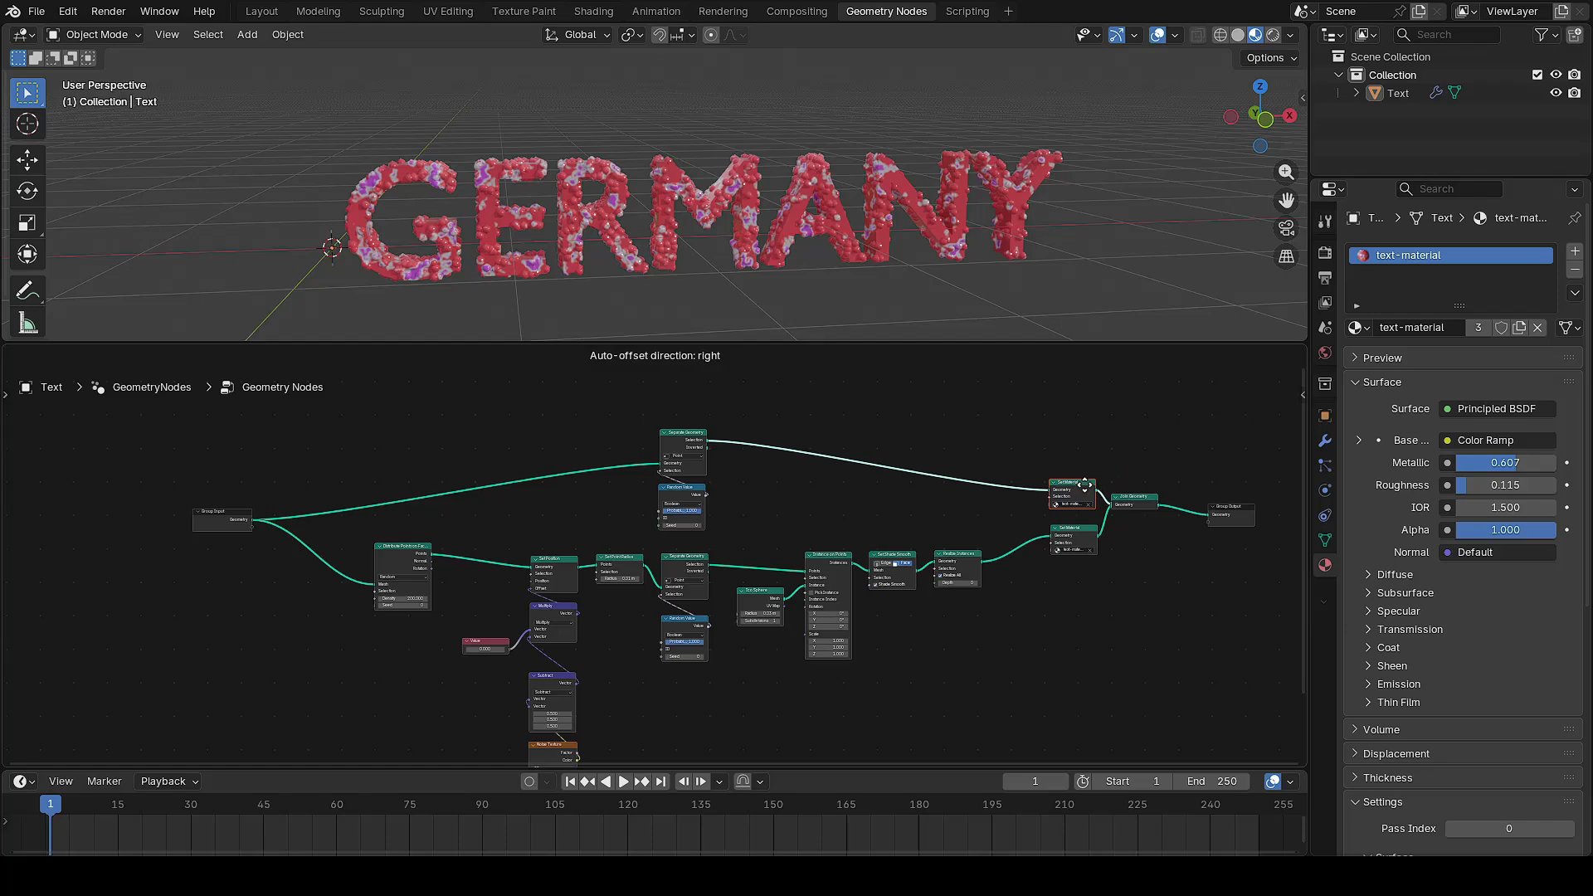
Look over the whole geometry node tree, including the middle section around the Instance on Points node
scroll(1103, 561, up, 2)
middle_drag(1181, 566, 809, 573)
scroll(716, 575, down, 2)
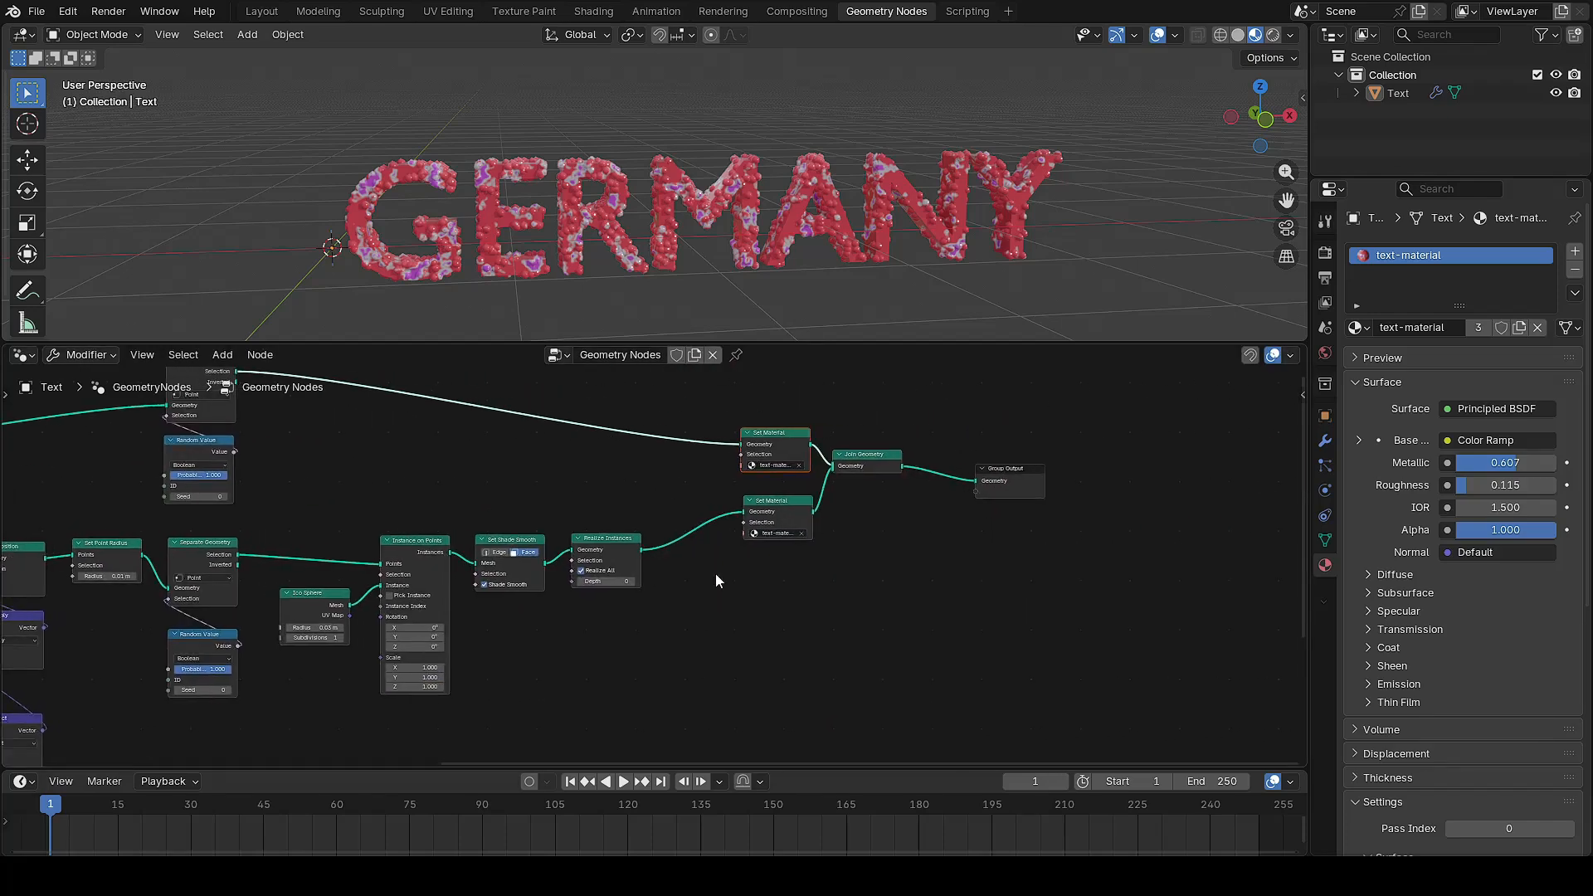
scroll(750, 575, down, 1)
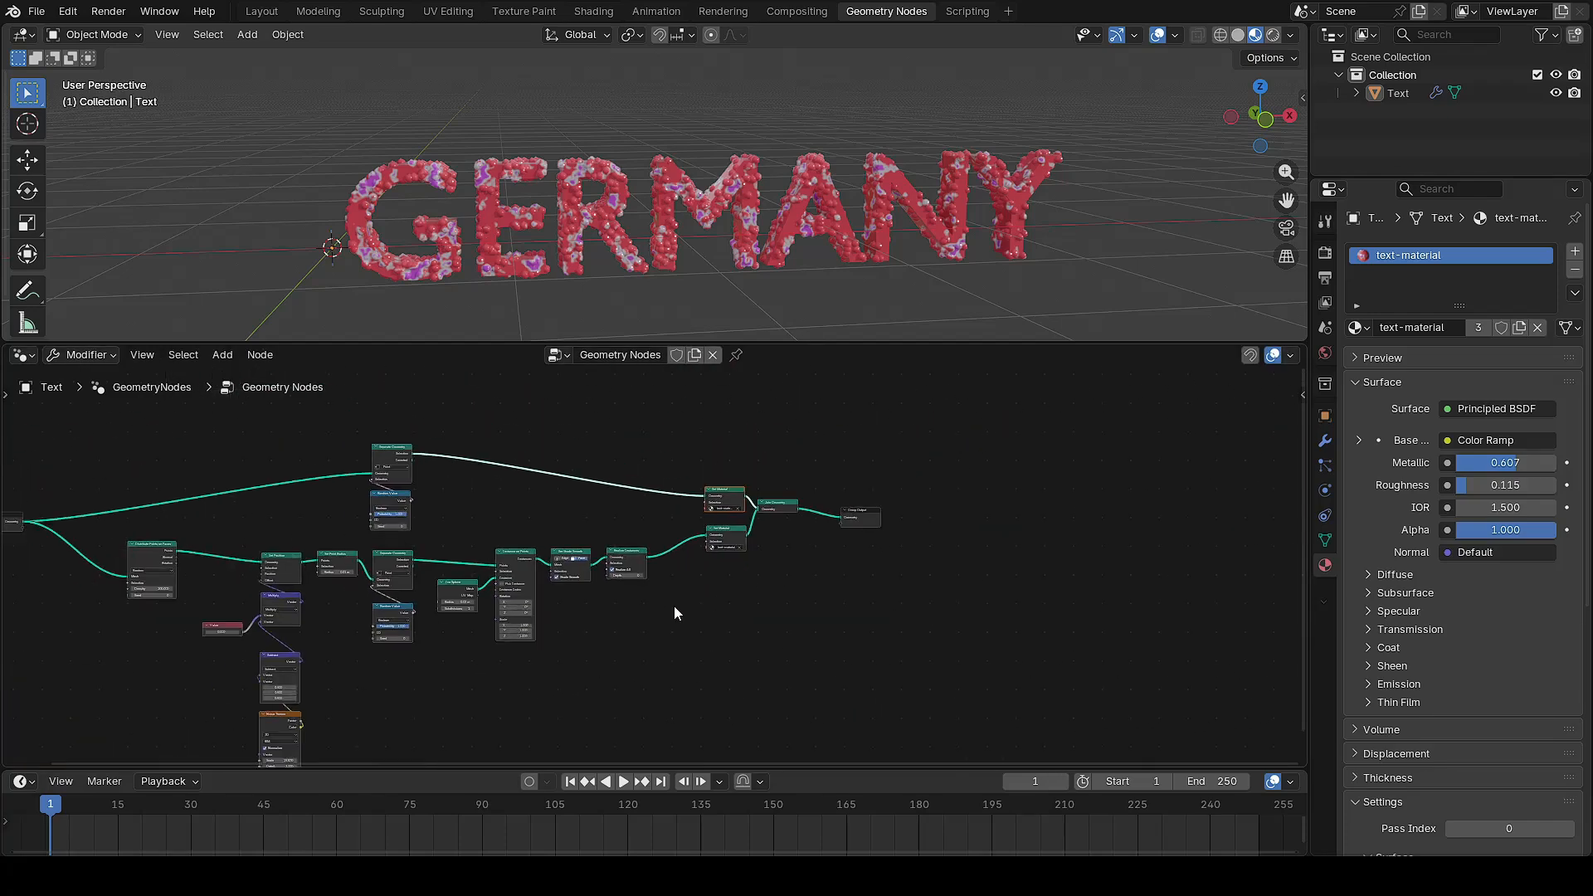
middle_drag(696, 609, 920, 573)
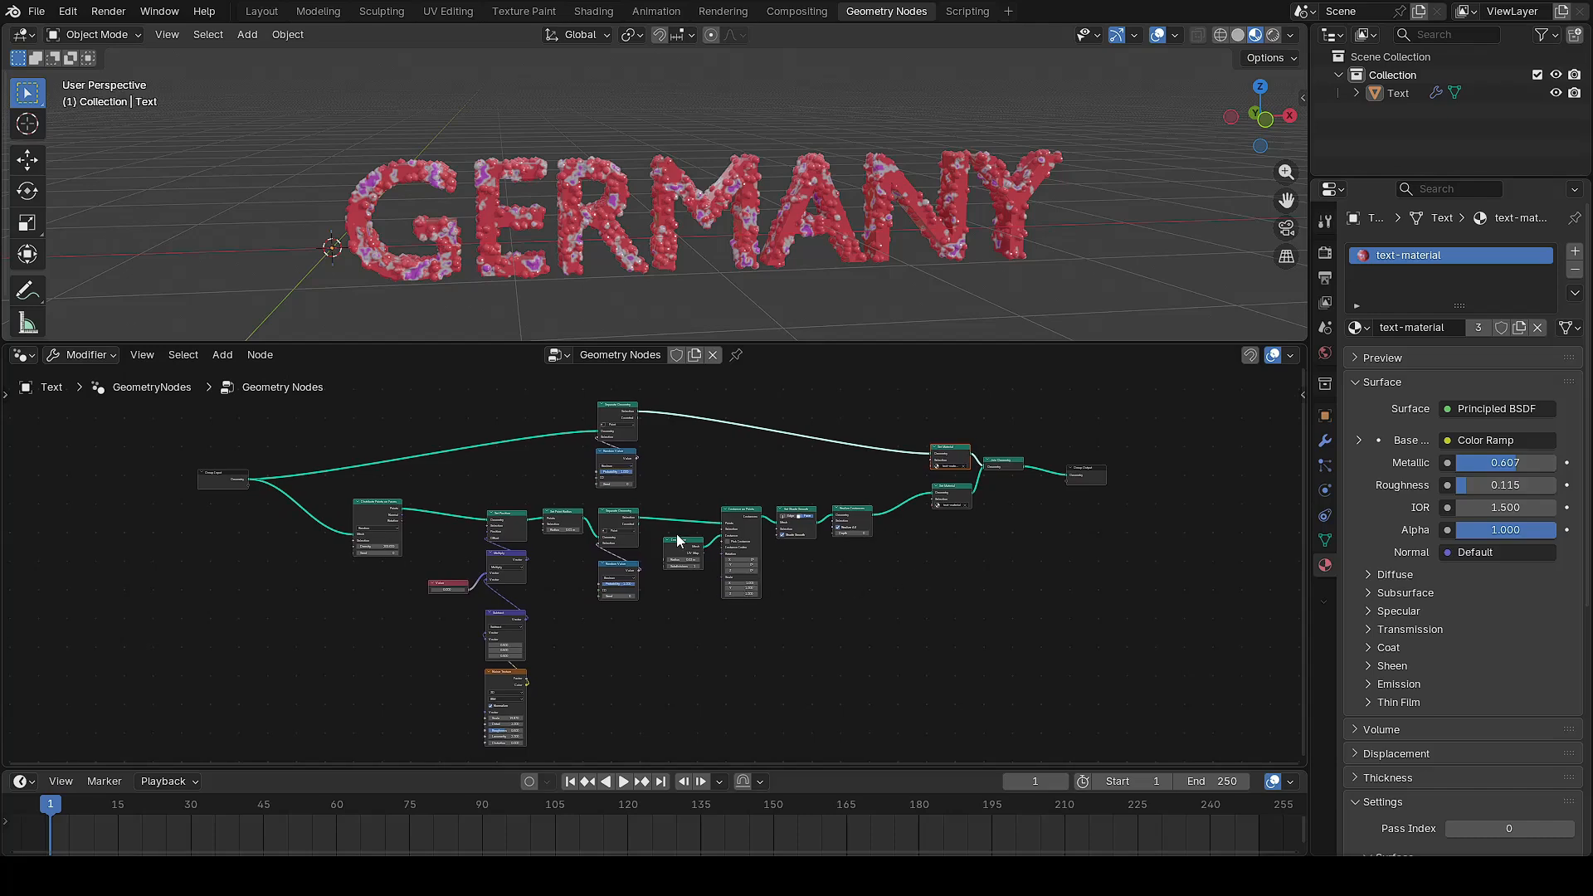
scroll(677, 540, up, 4)
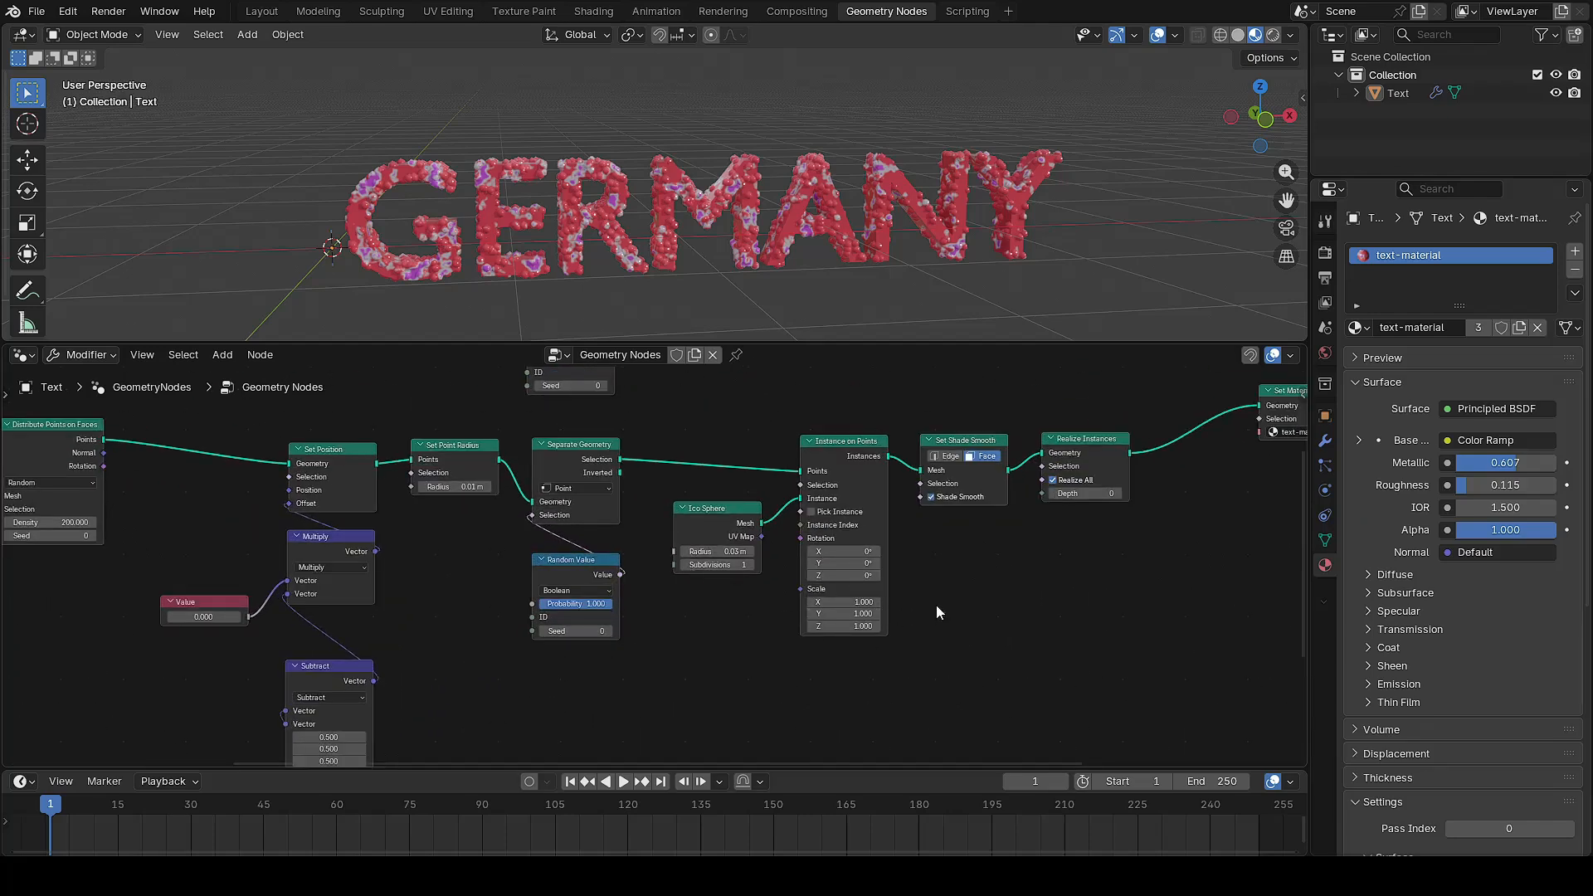
middle_drag(986, 564, 1063, 658)
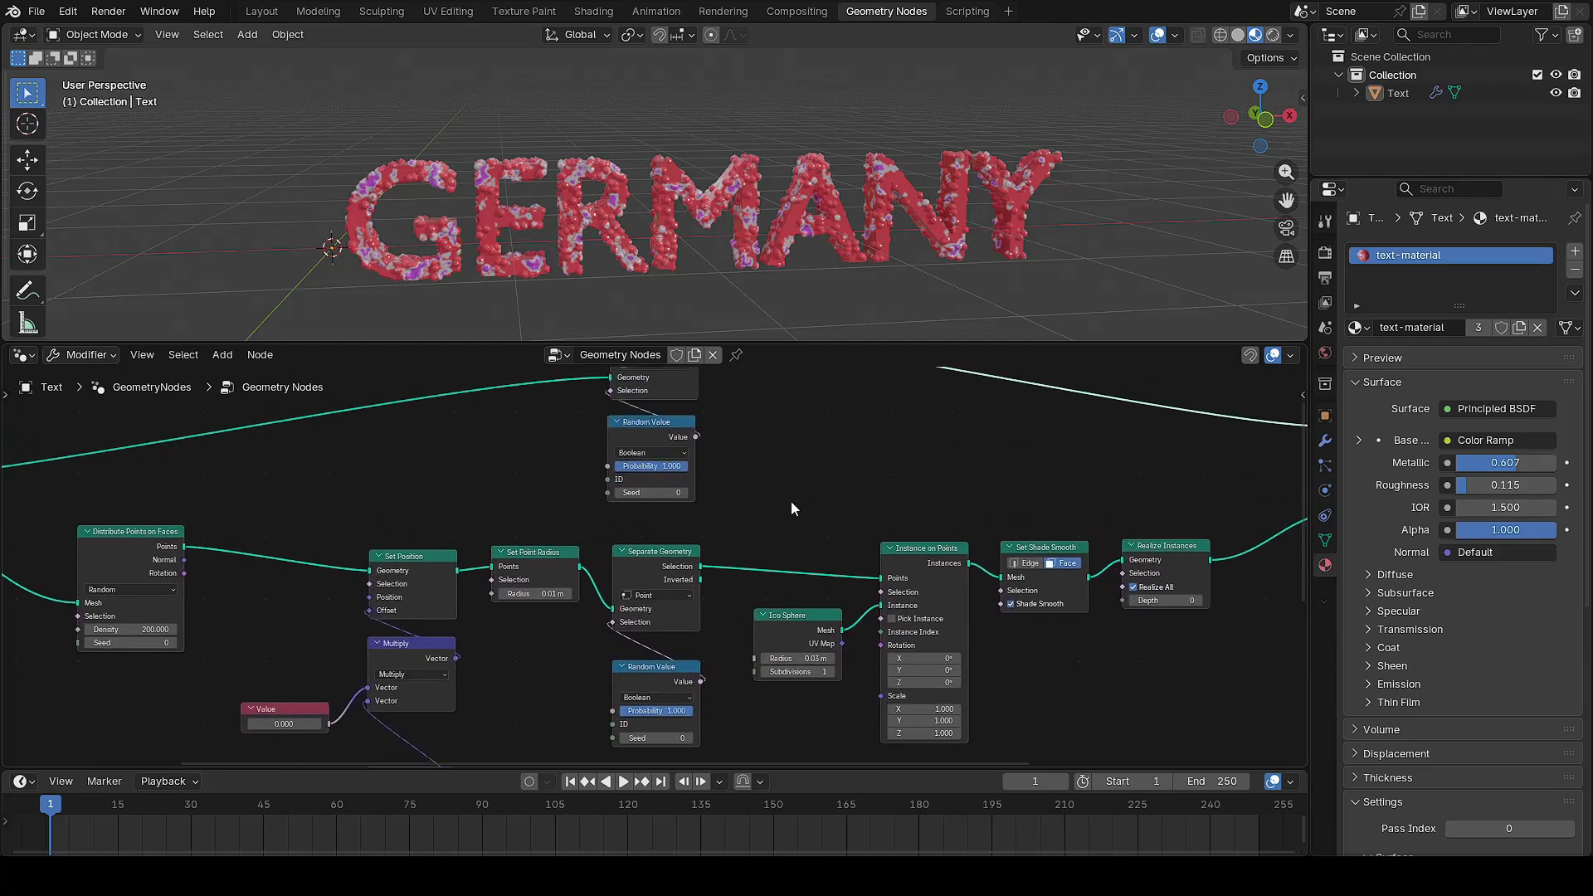
Animate the text object's rotation about the Z axis with keyframes at frames 1 and 90
click(597, 214)
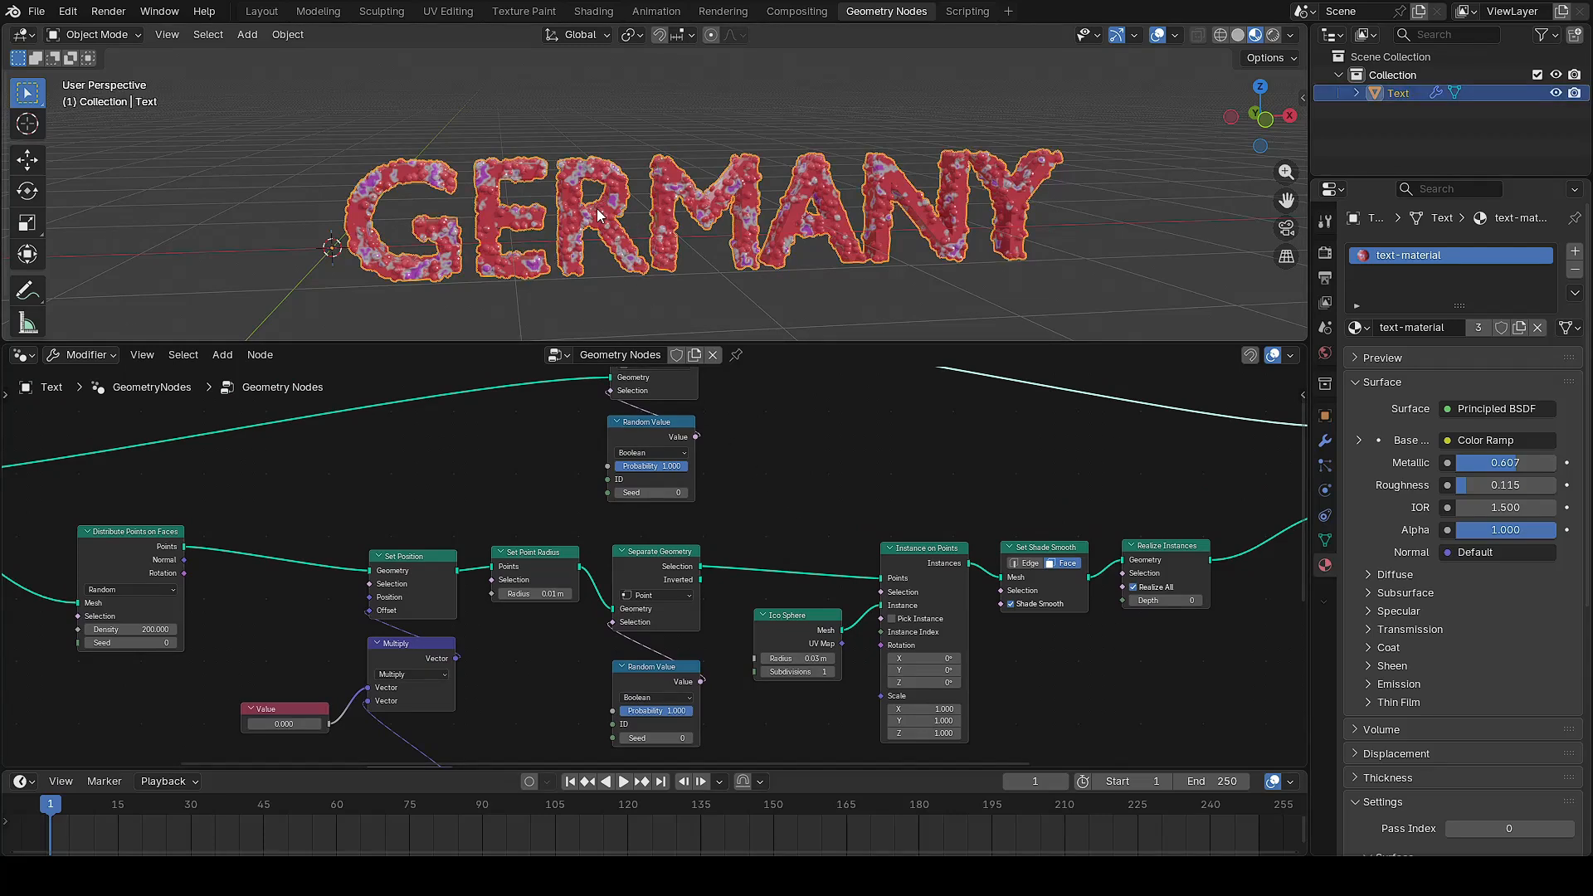
key(i)
drag(52, 805, 337, 818)
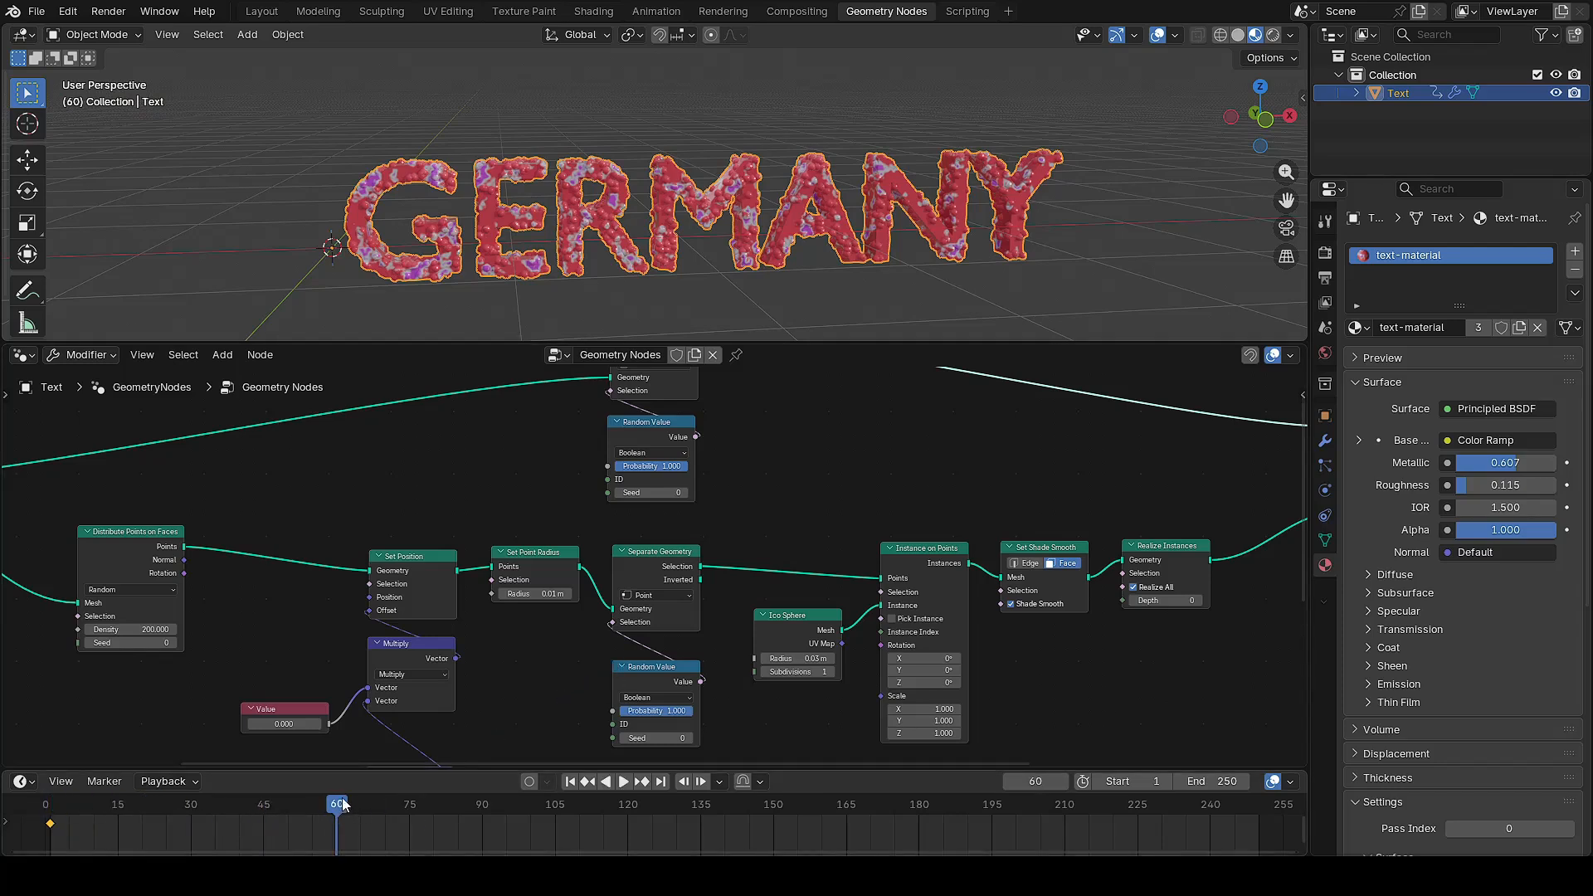
drag(341, 799, 480, 815)
key(r)
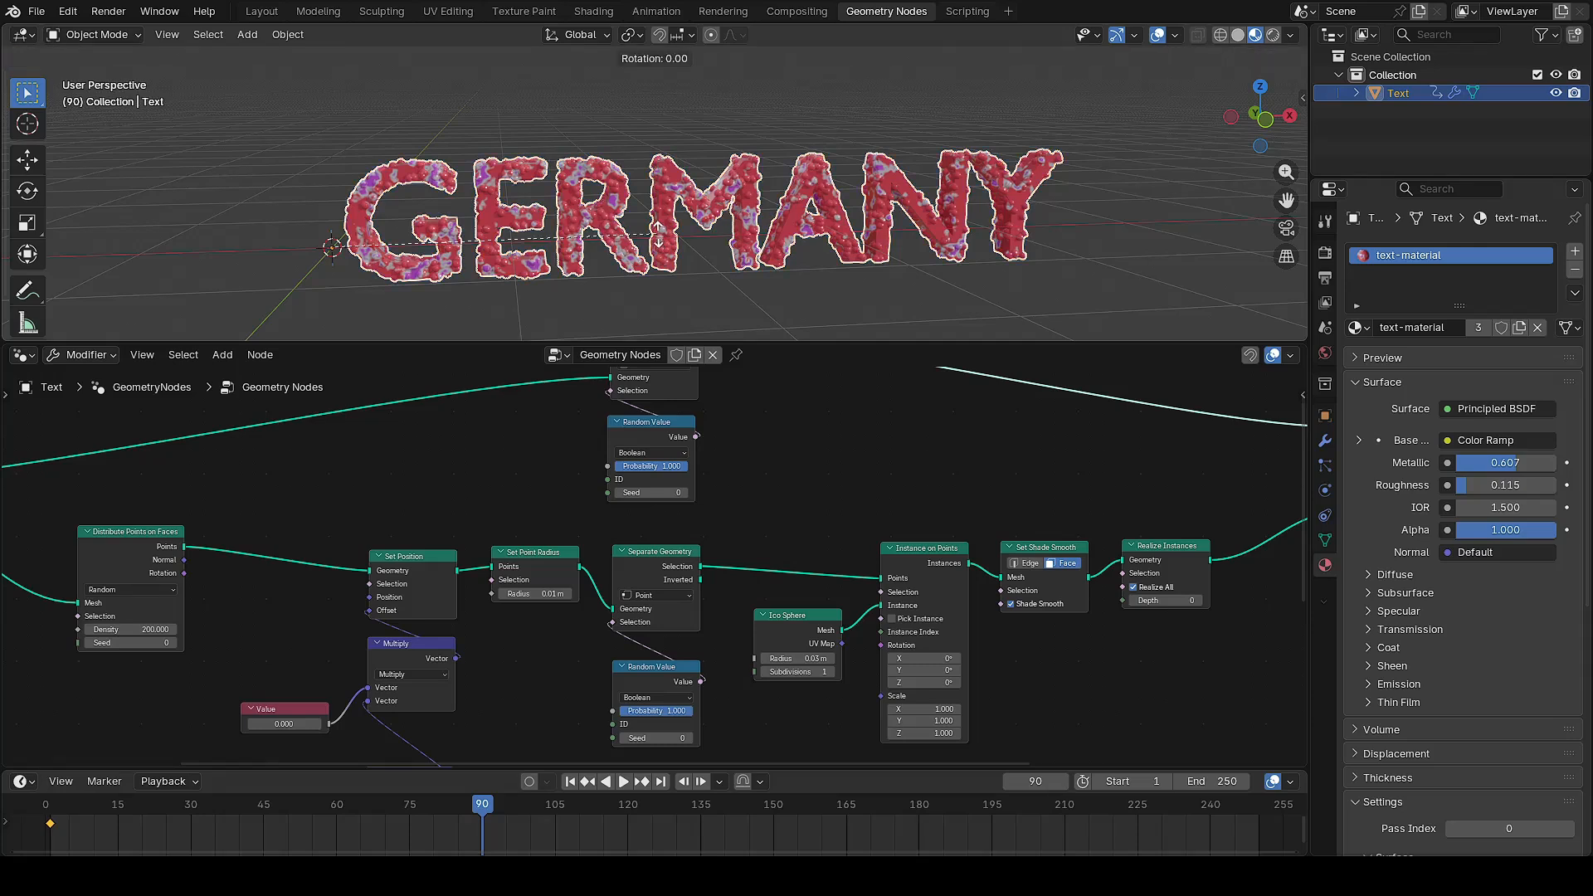
key(z)
click(658, 232)
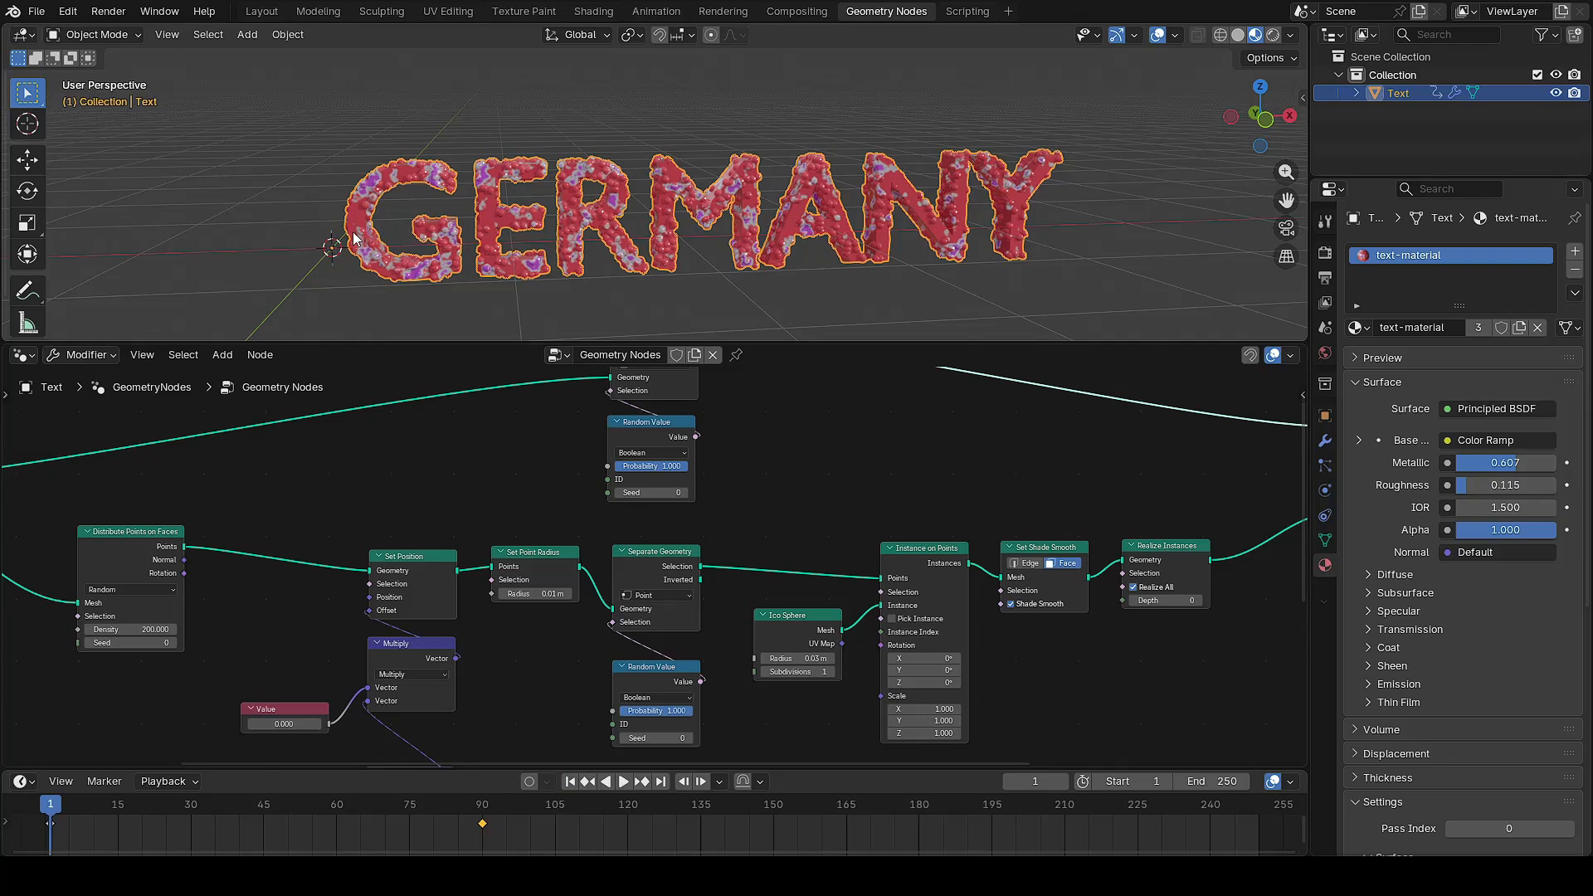
Play the text's rotation animation from the first frame, stop it, and return to frame 1
key(i)
key(shift+Left)
key(space)
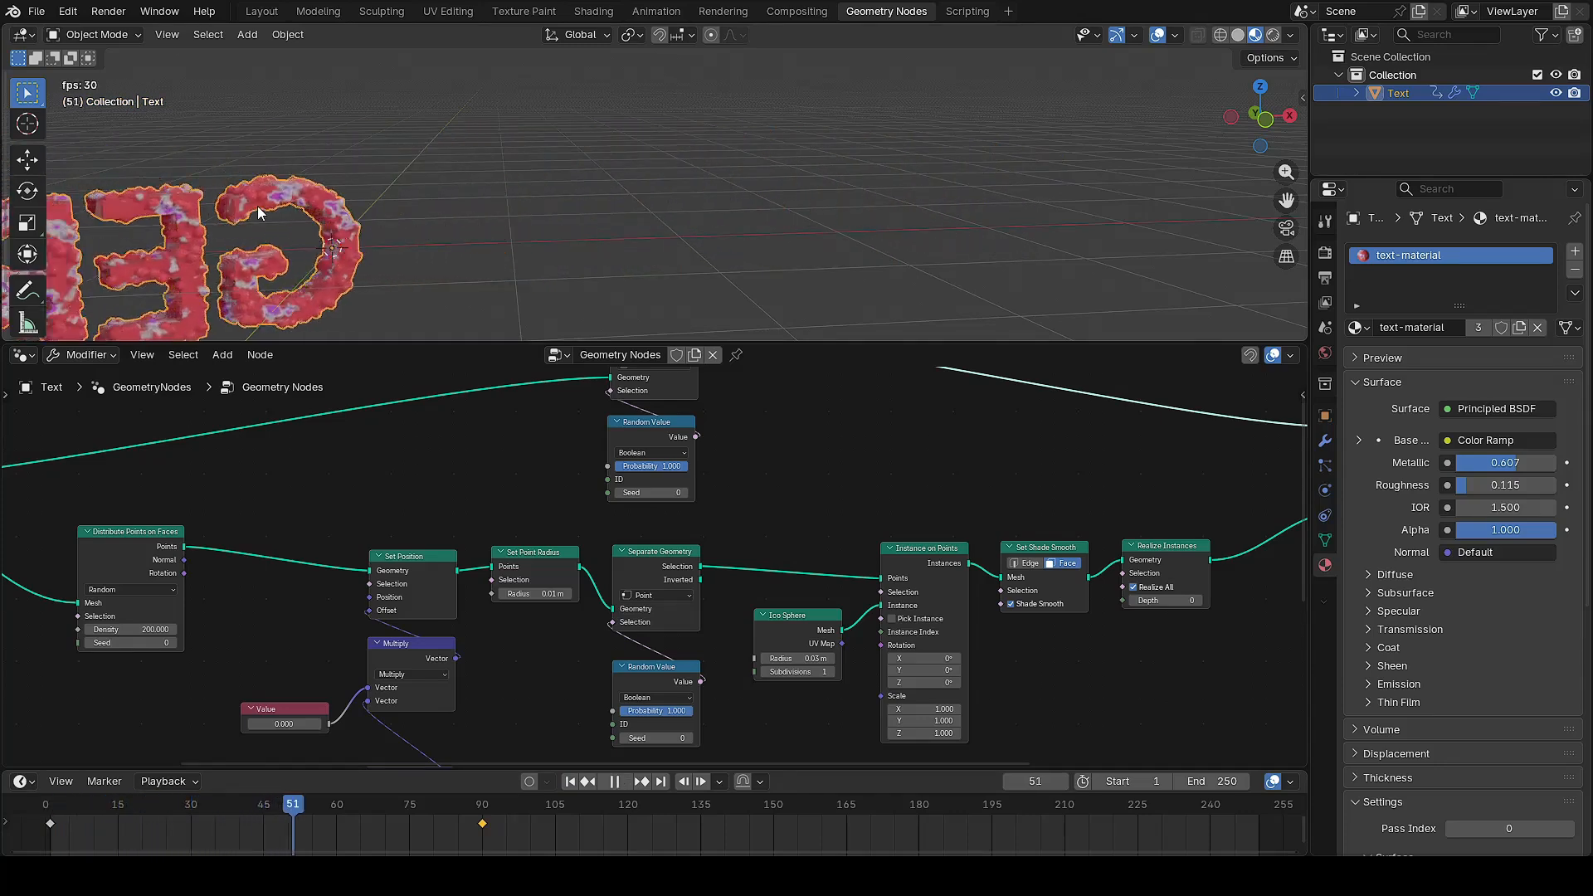
key(space)
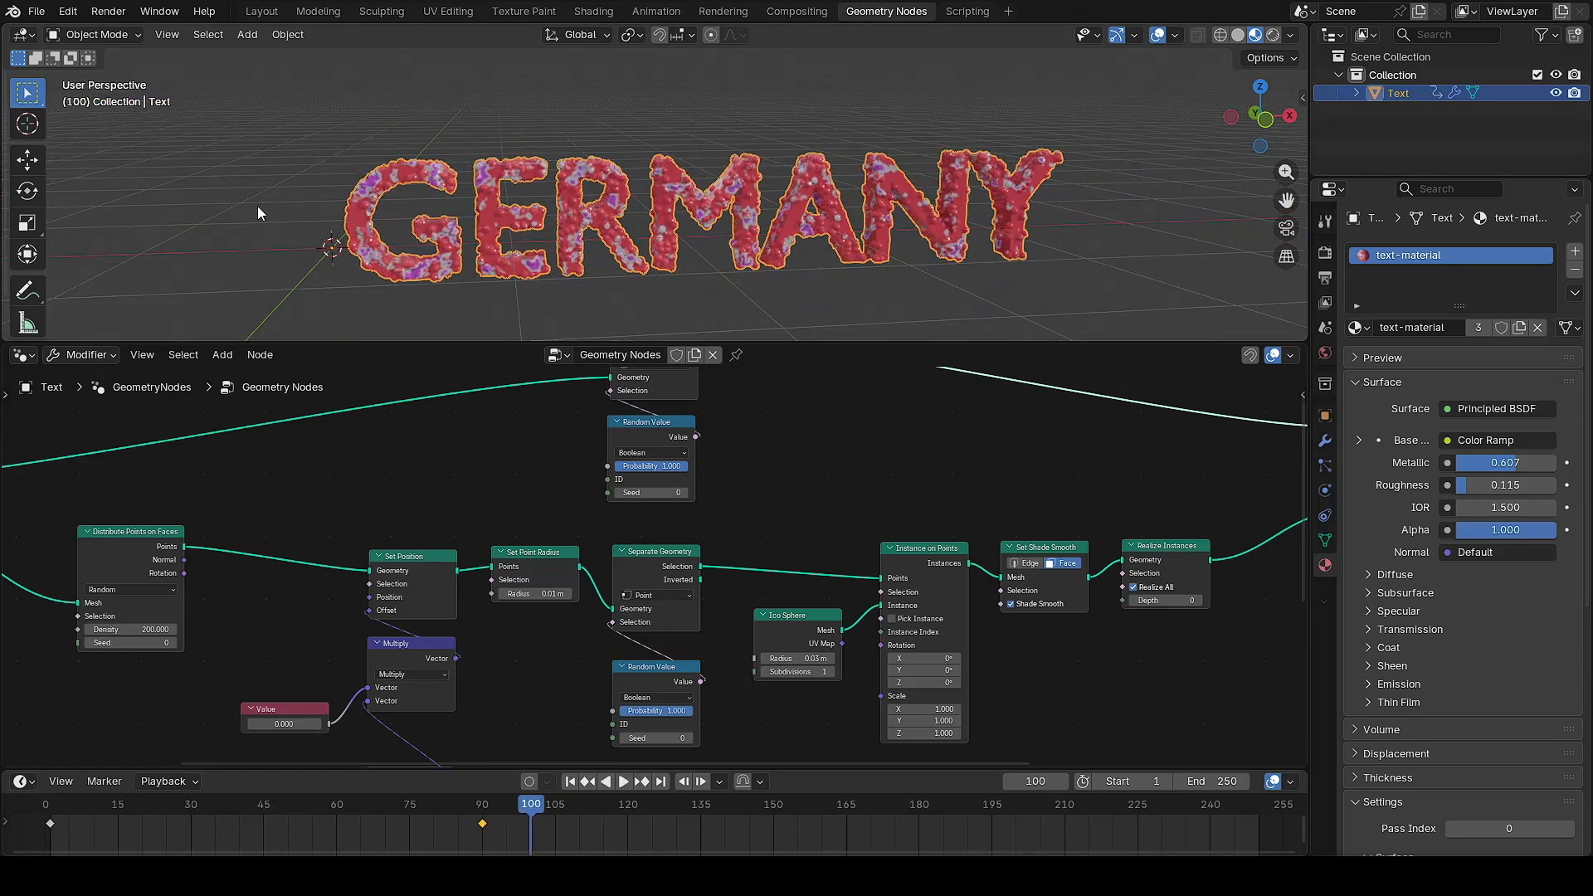
click(570, 781)
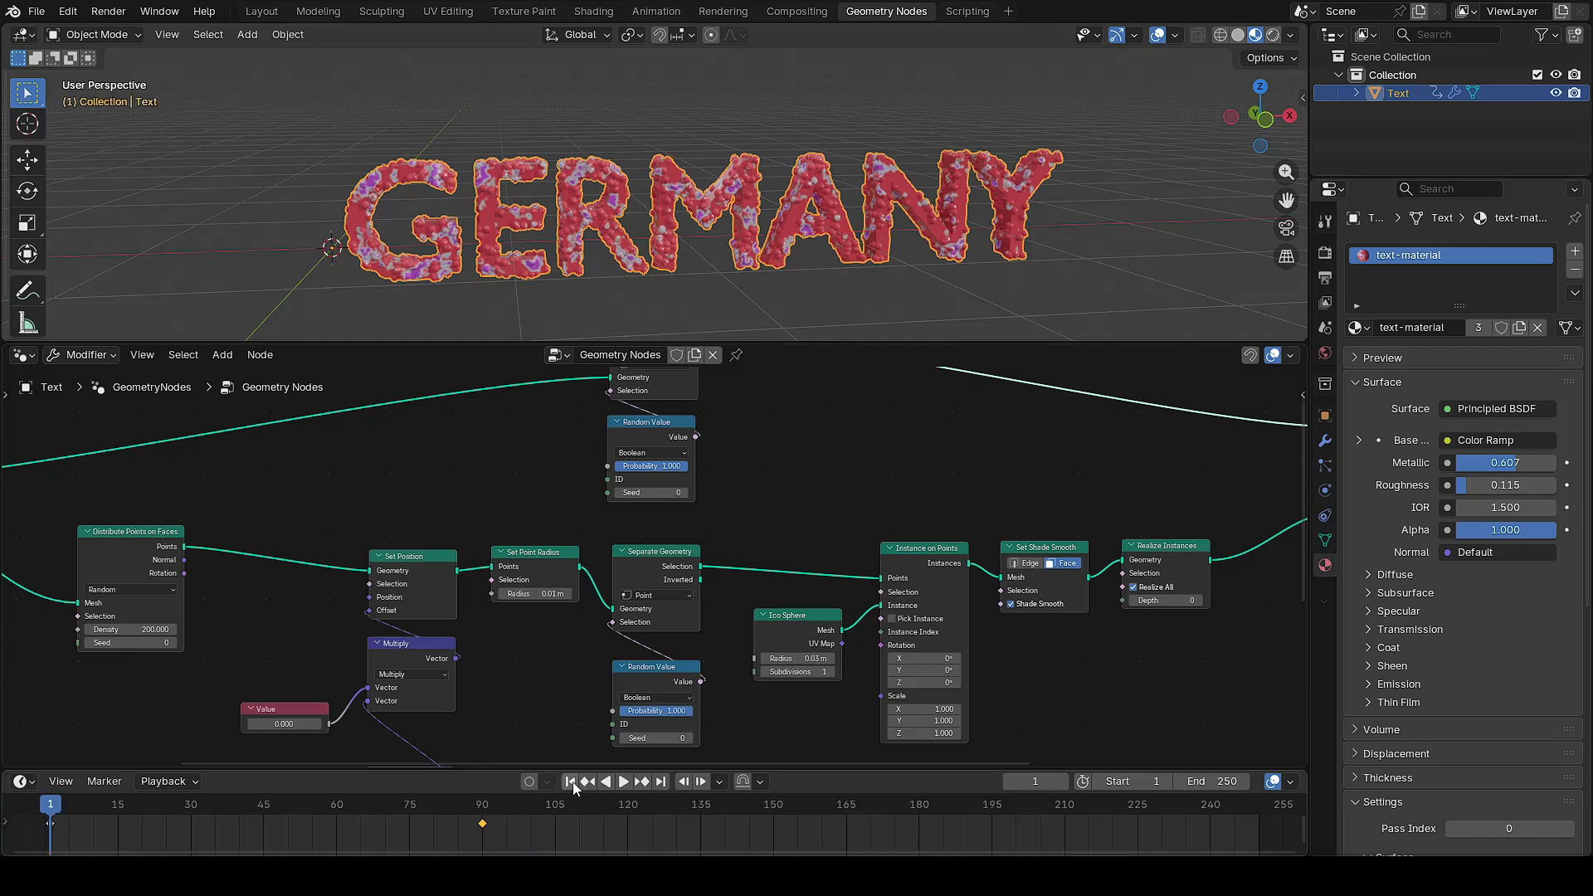
Set the text object's origin to its geometry and play the rotation animation to check the pivot
right_click(679, 199)
mouse_move(664, 271)
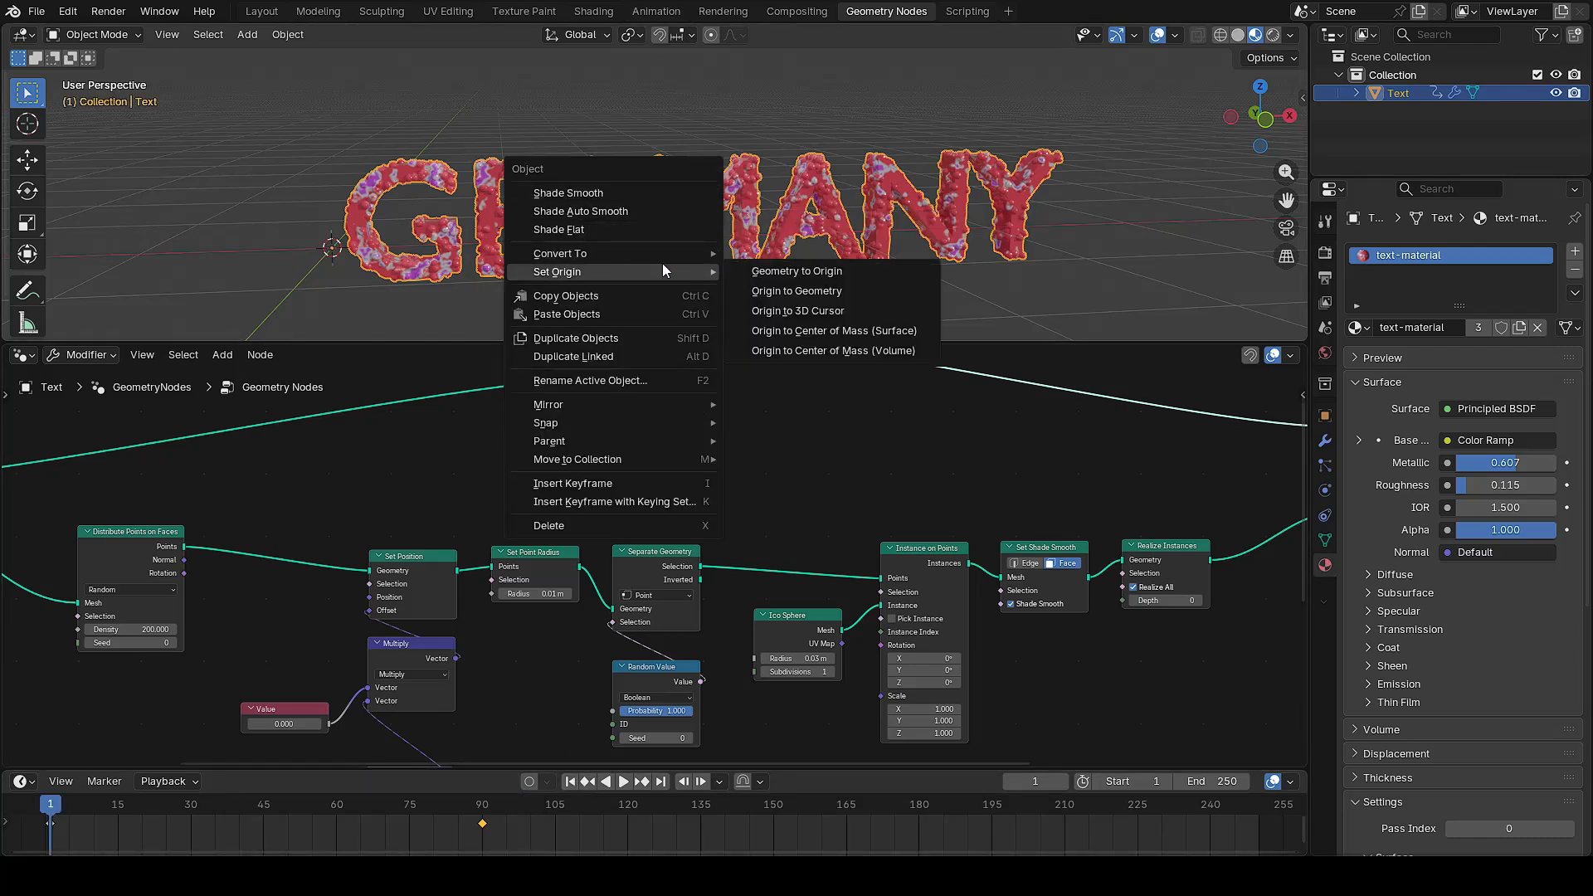
click(809, 294)
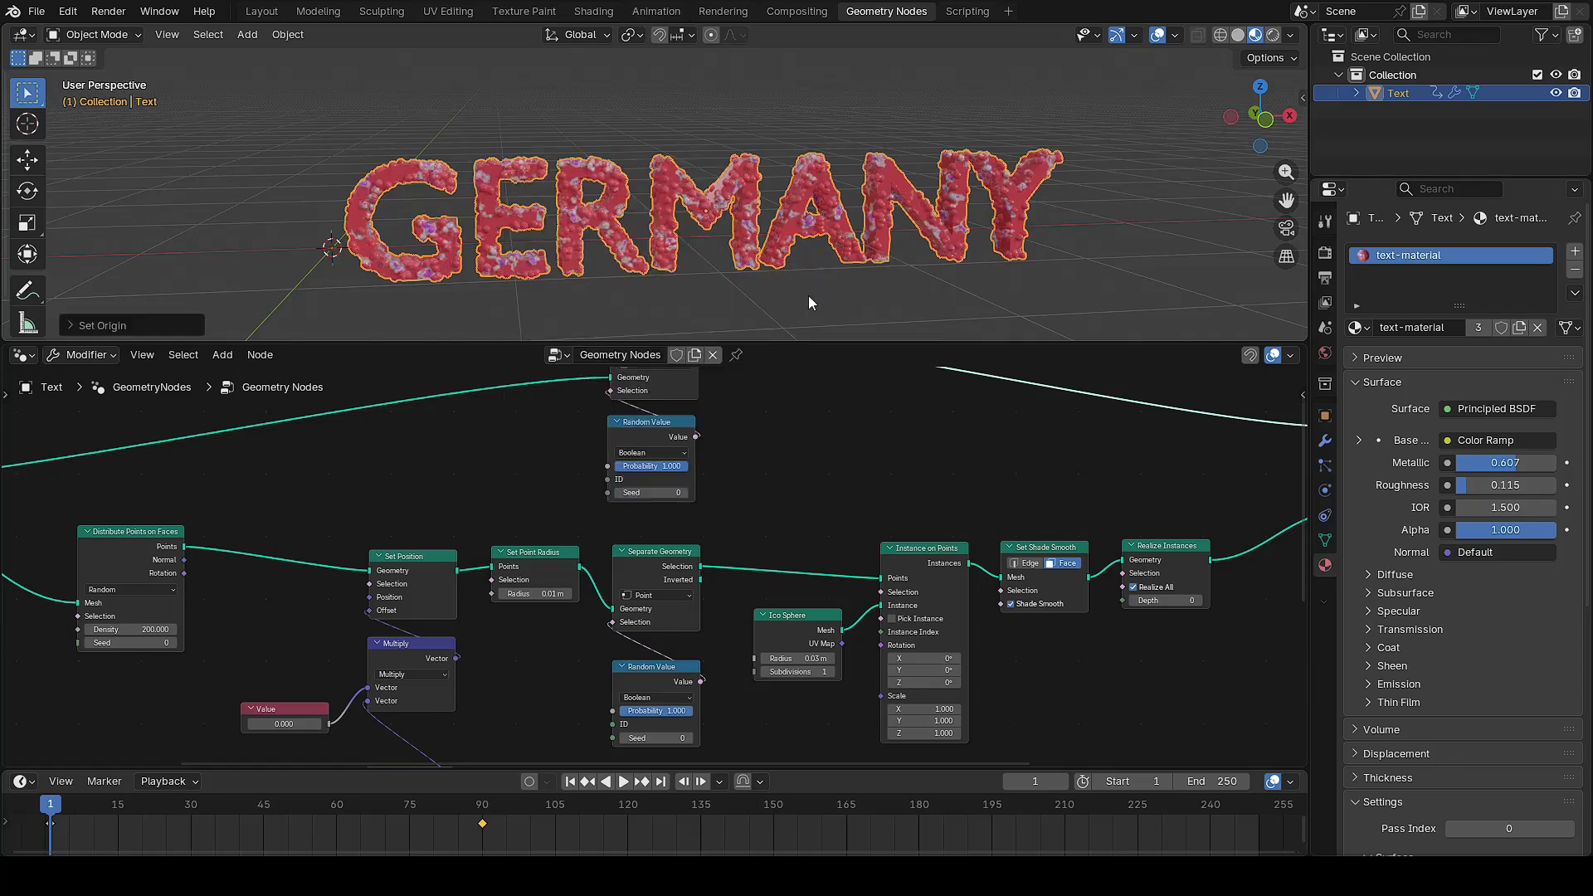
key(space)
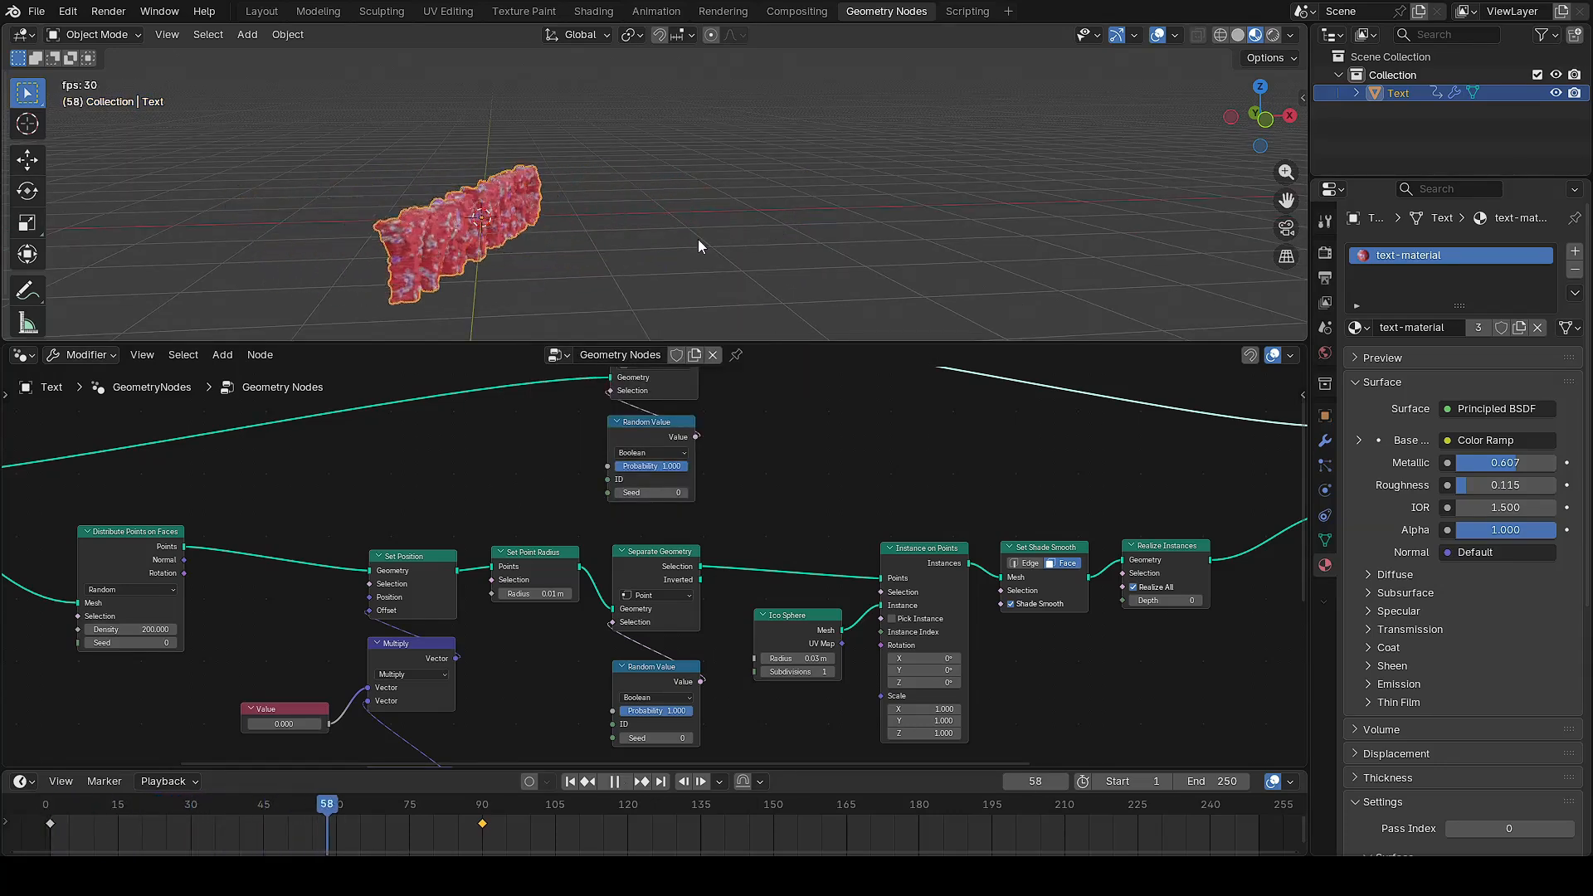
key(space)
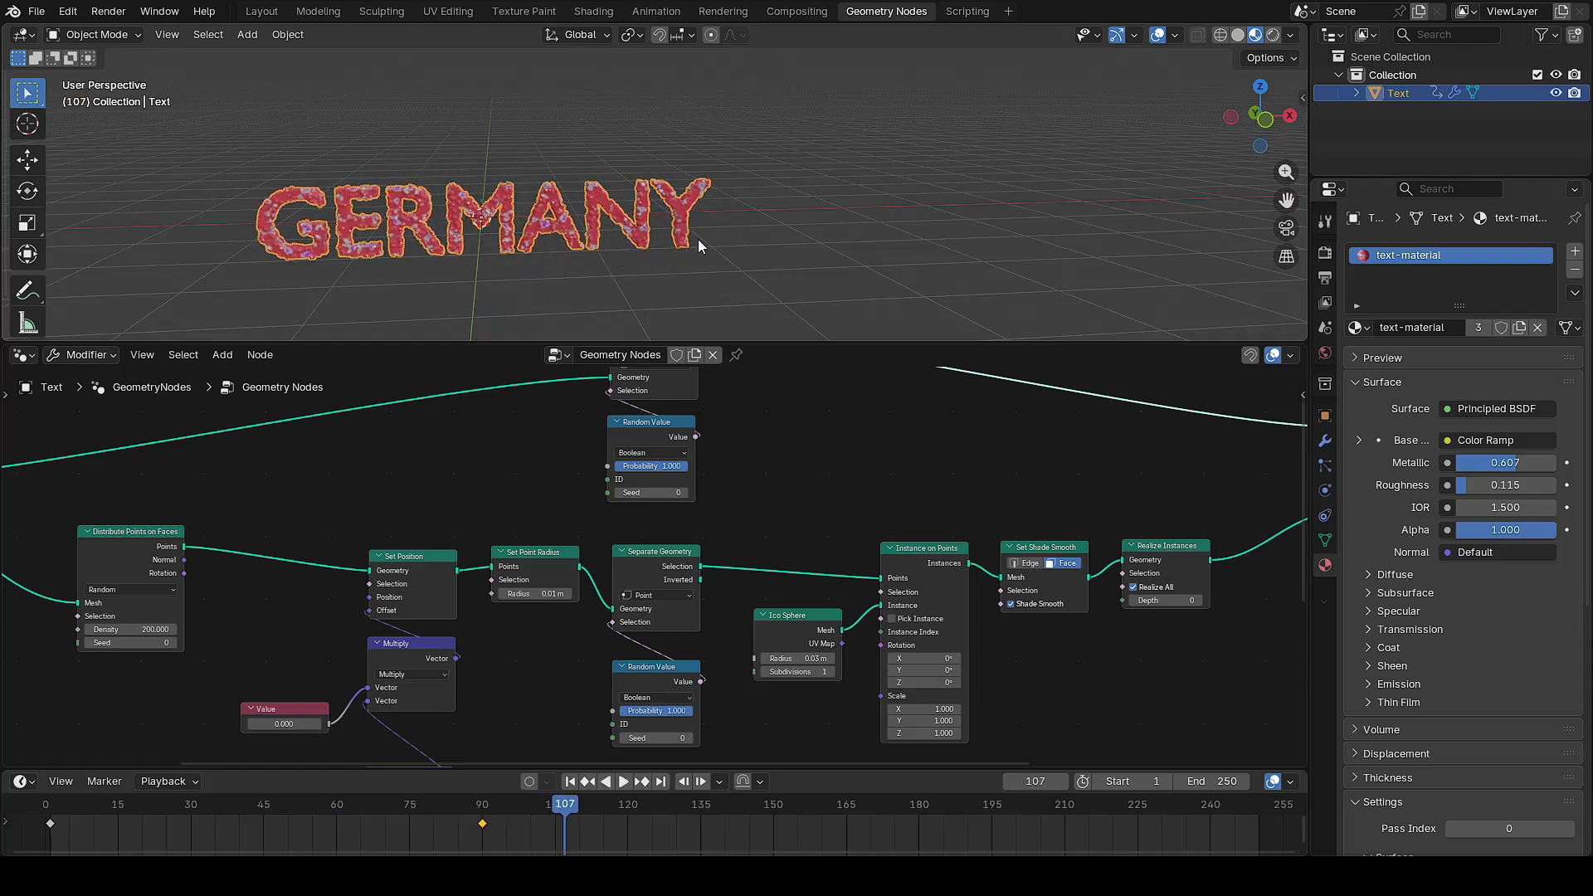
Set the scene's end frame to 100 and review the shortened animation
click(568, 811)
drag(569, 811, 443, 811)
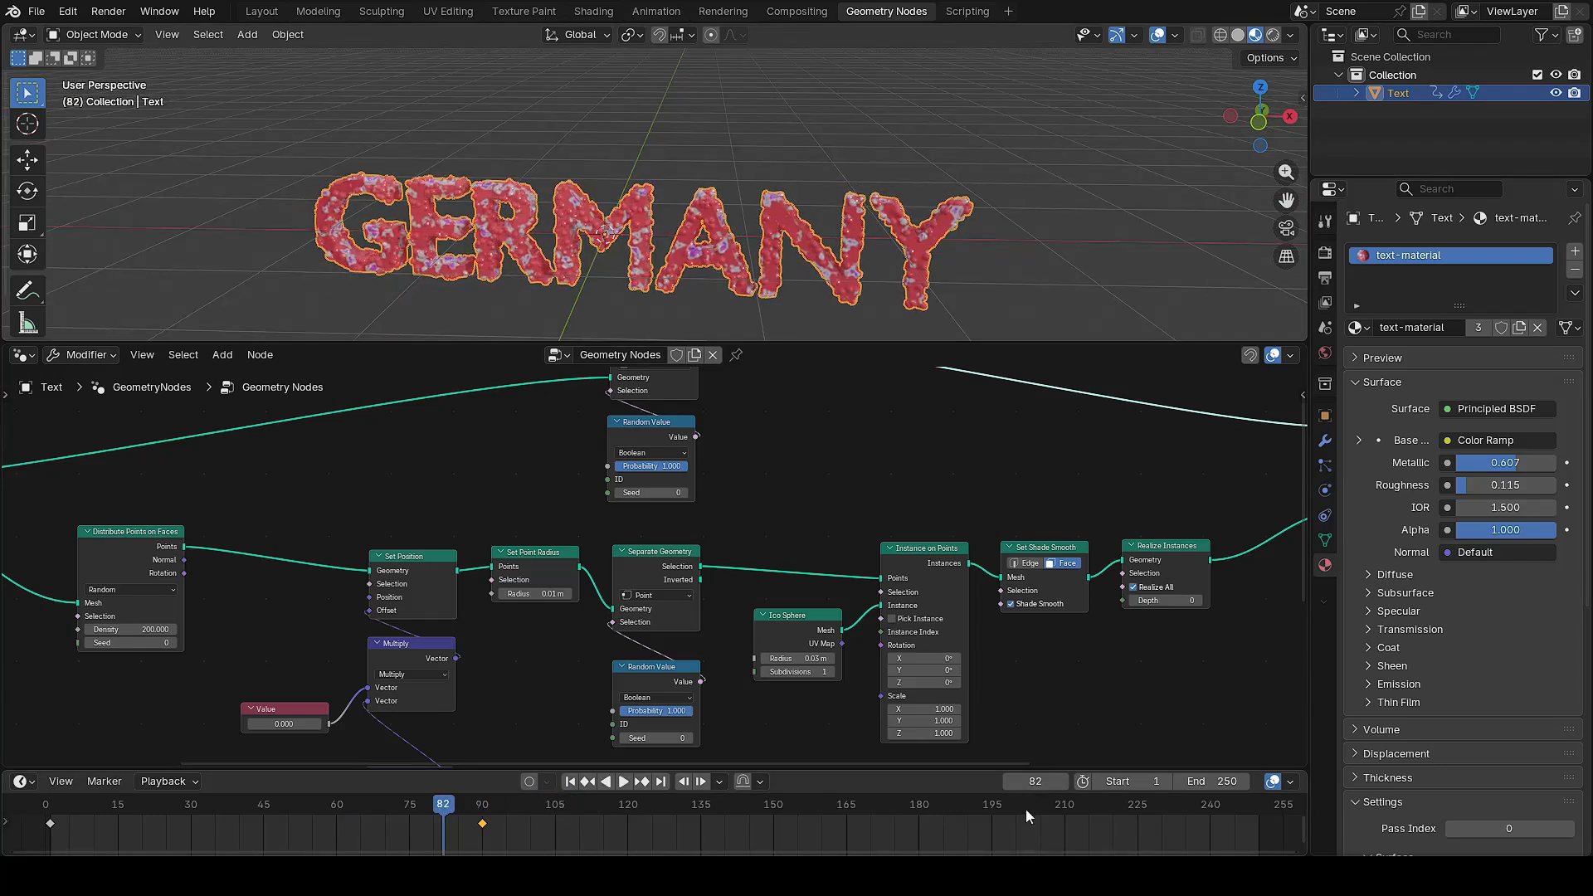
click(1208, 782)
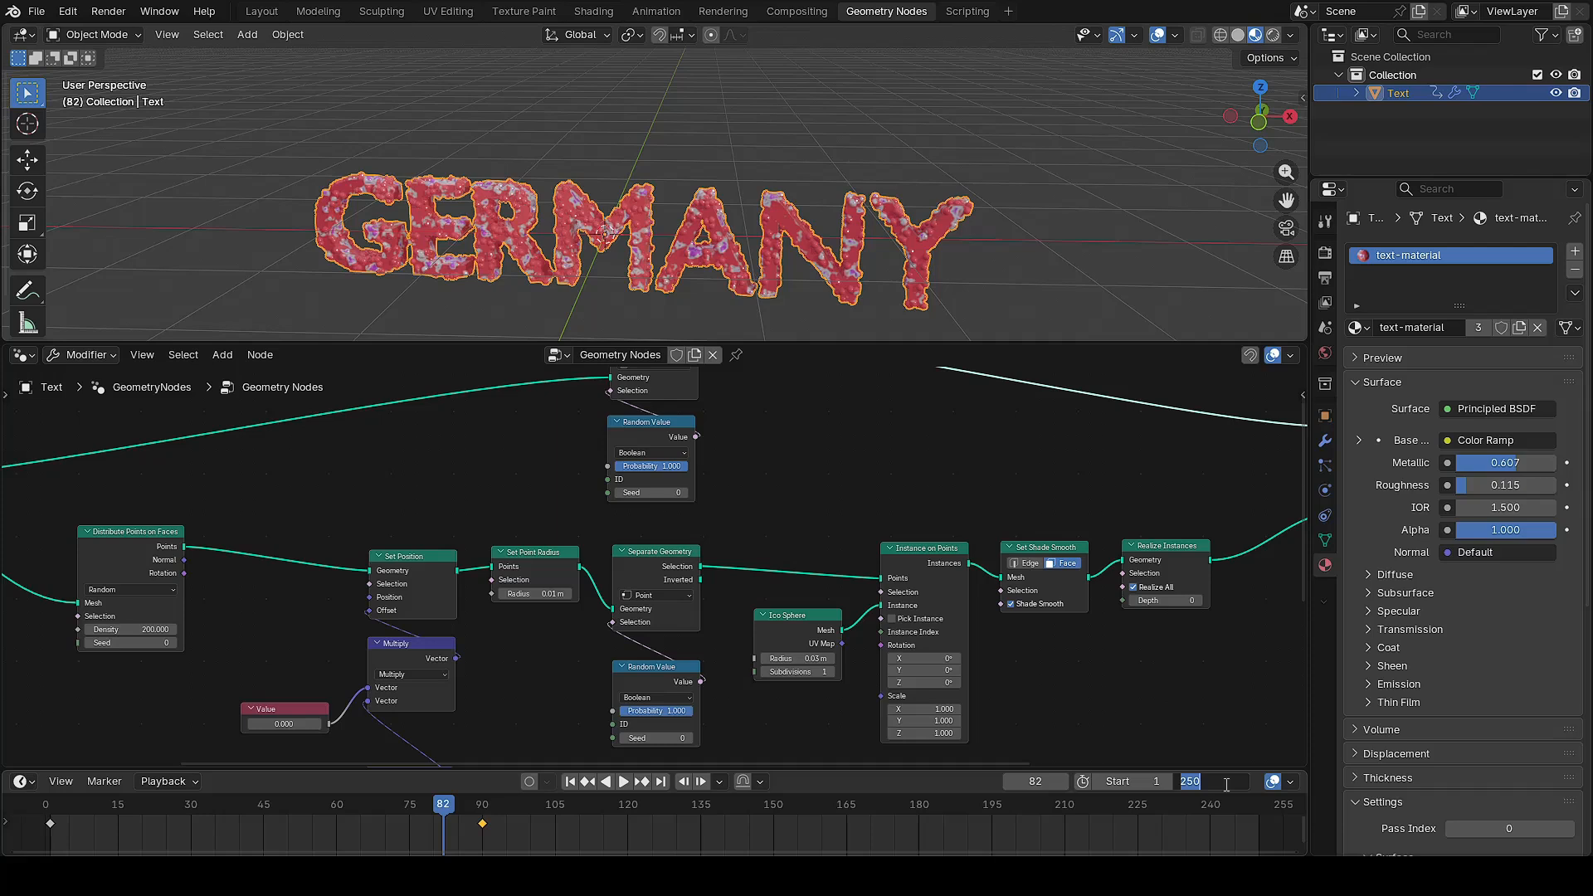
text(100)
key(Return)
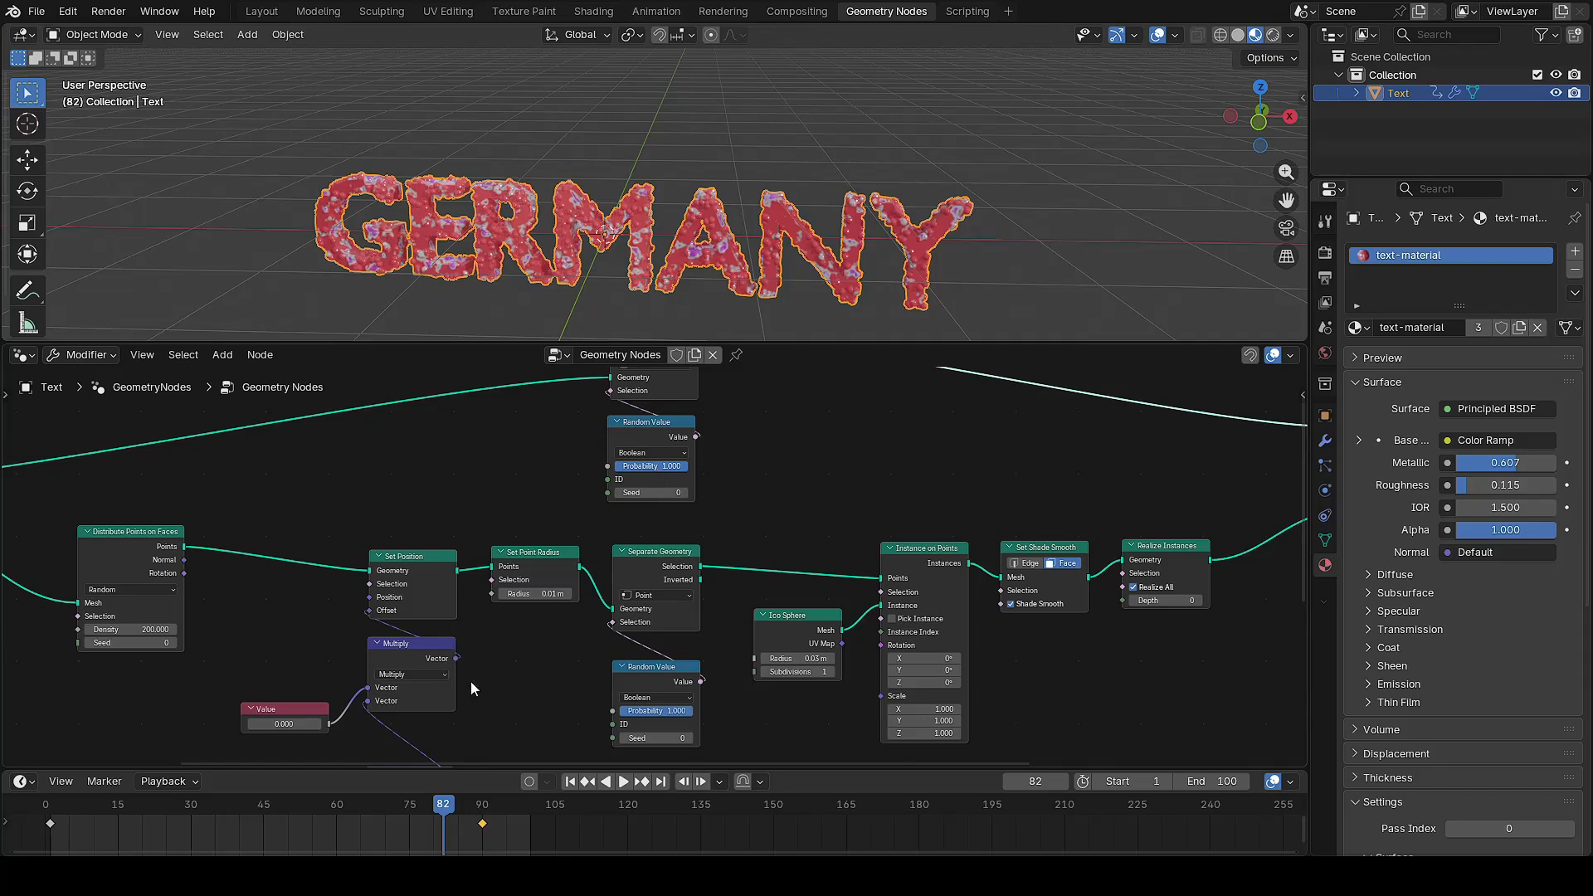
key(space)
drag(441, 805, 290, 805)
key(space)
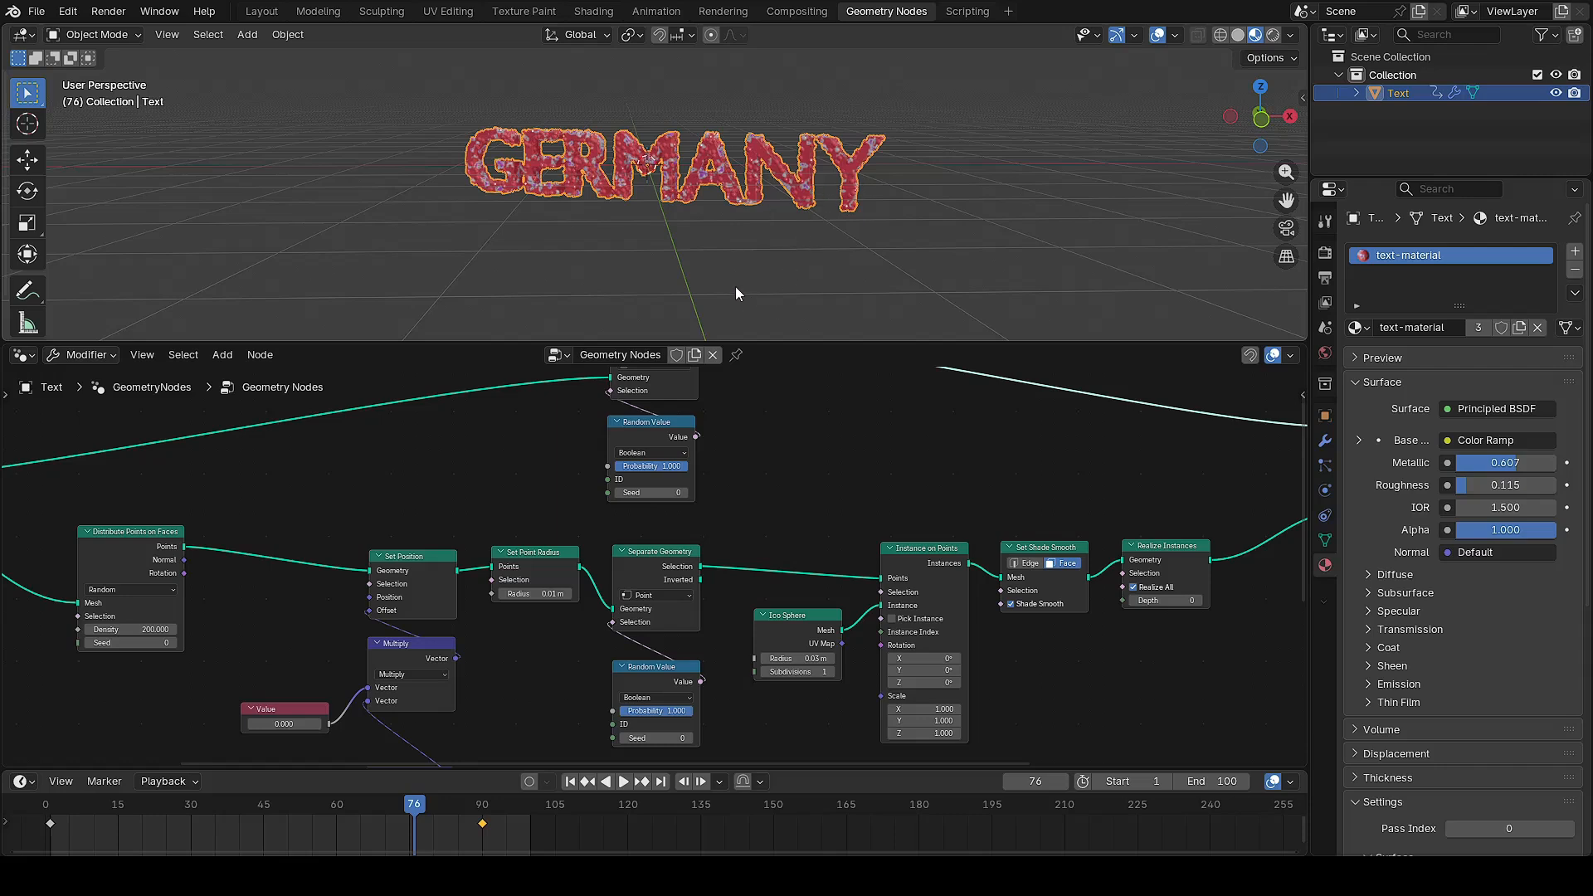
Find the side-on point of the spin in front view and keyframe the upper Random Value node's Probability of 1 at frame 60
scroll(664, 442, up, 1)
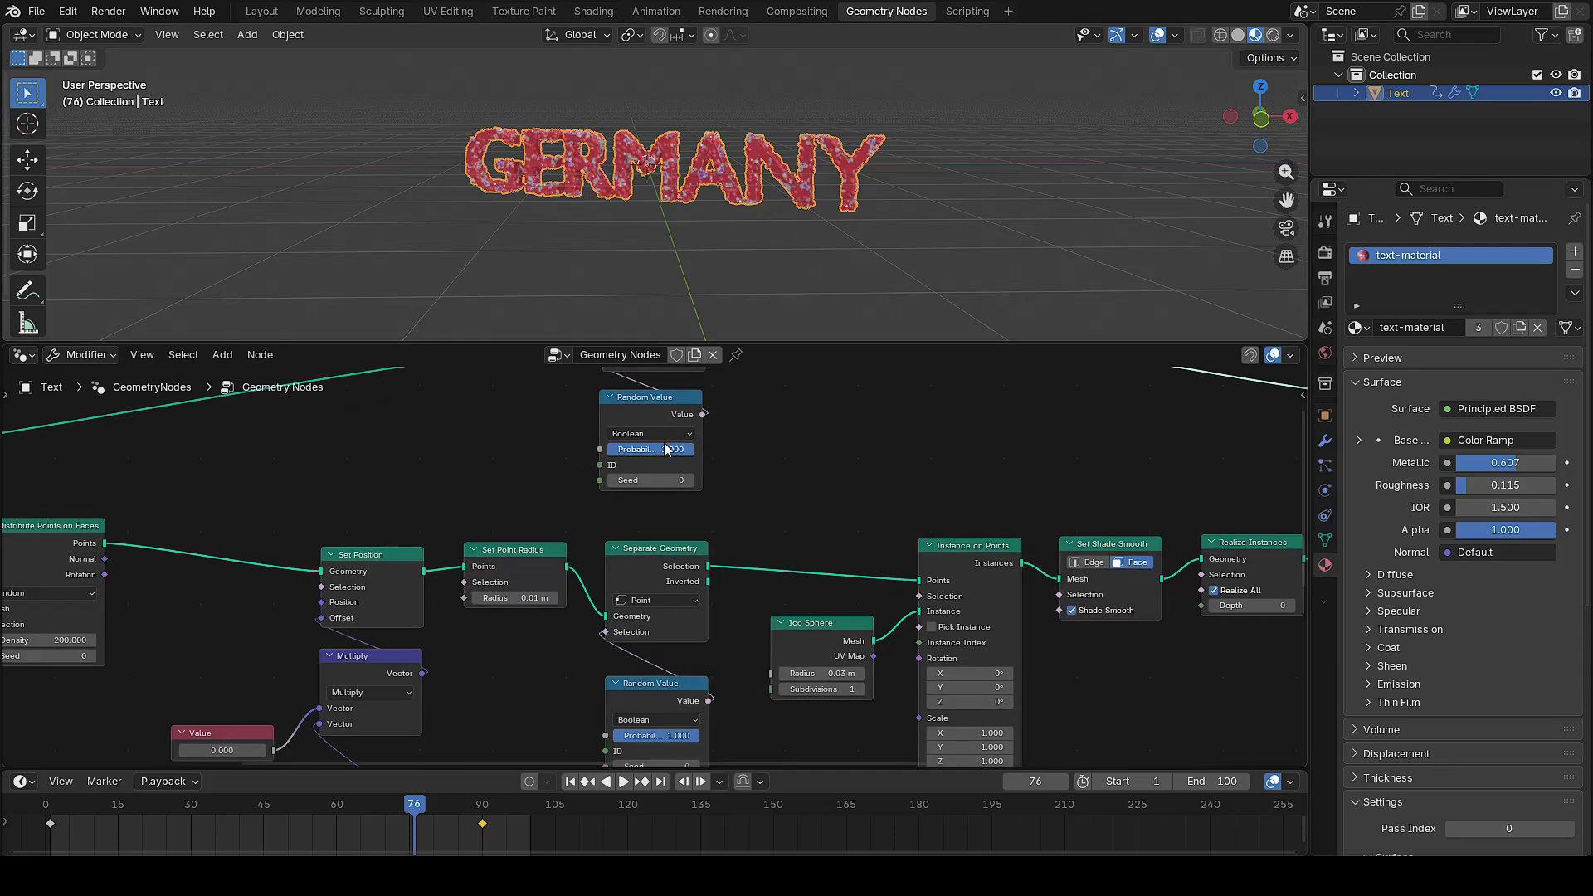
middle_drag(821, 455, 826, 579)
scroll(745, 533, up, 3)
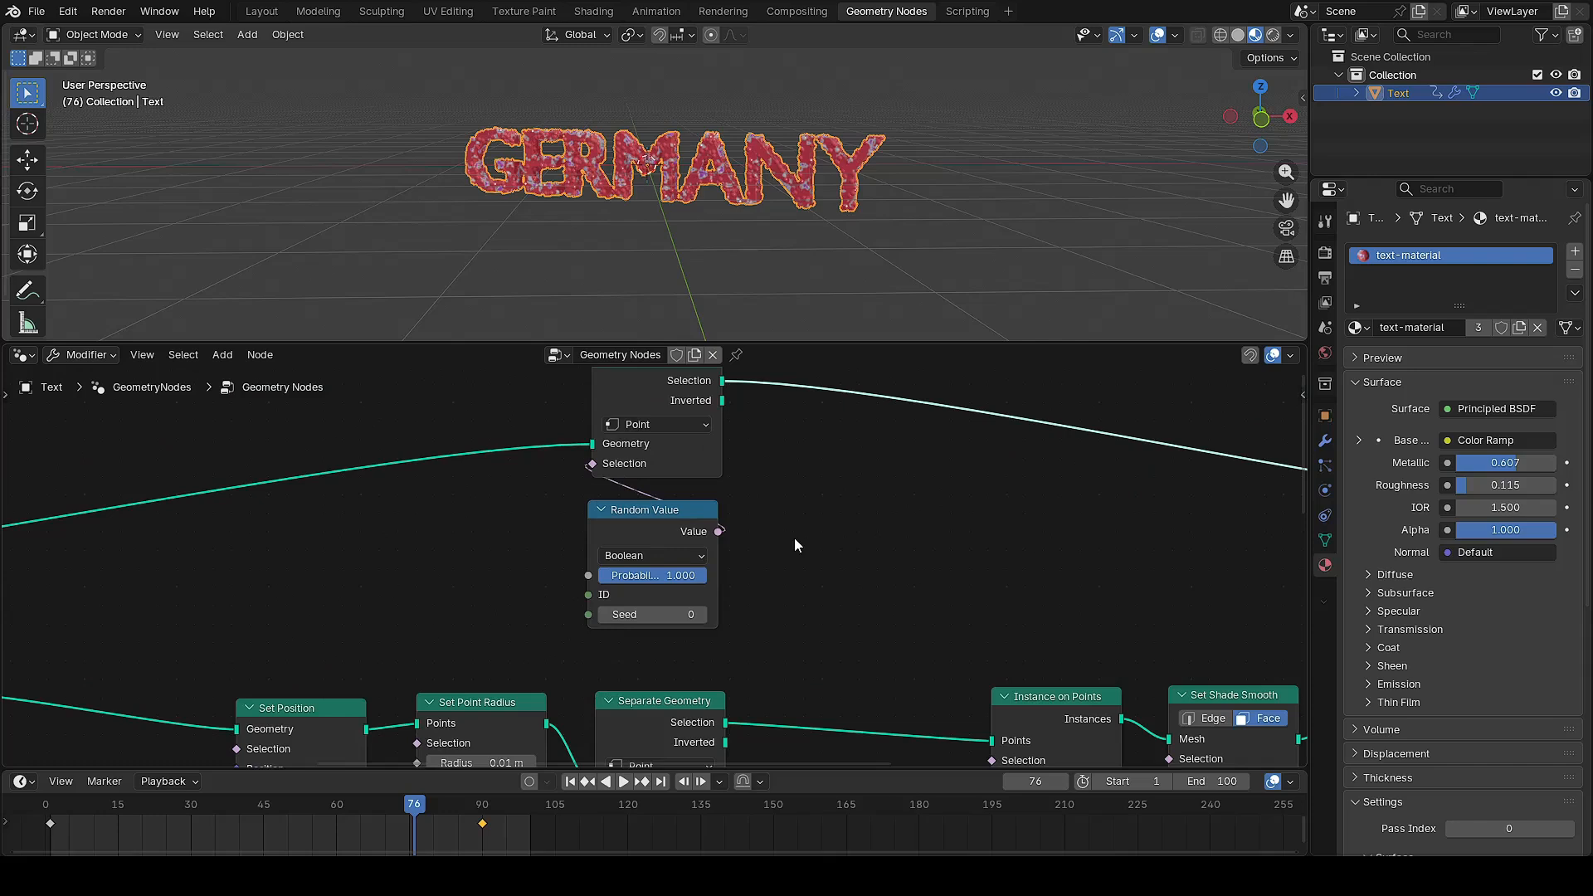
drag(415, 805, 337, 805)
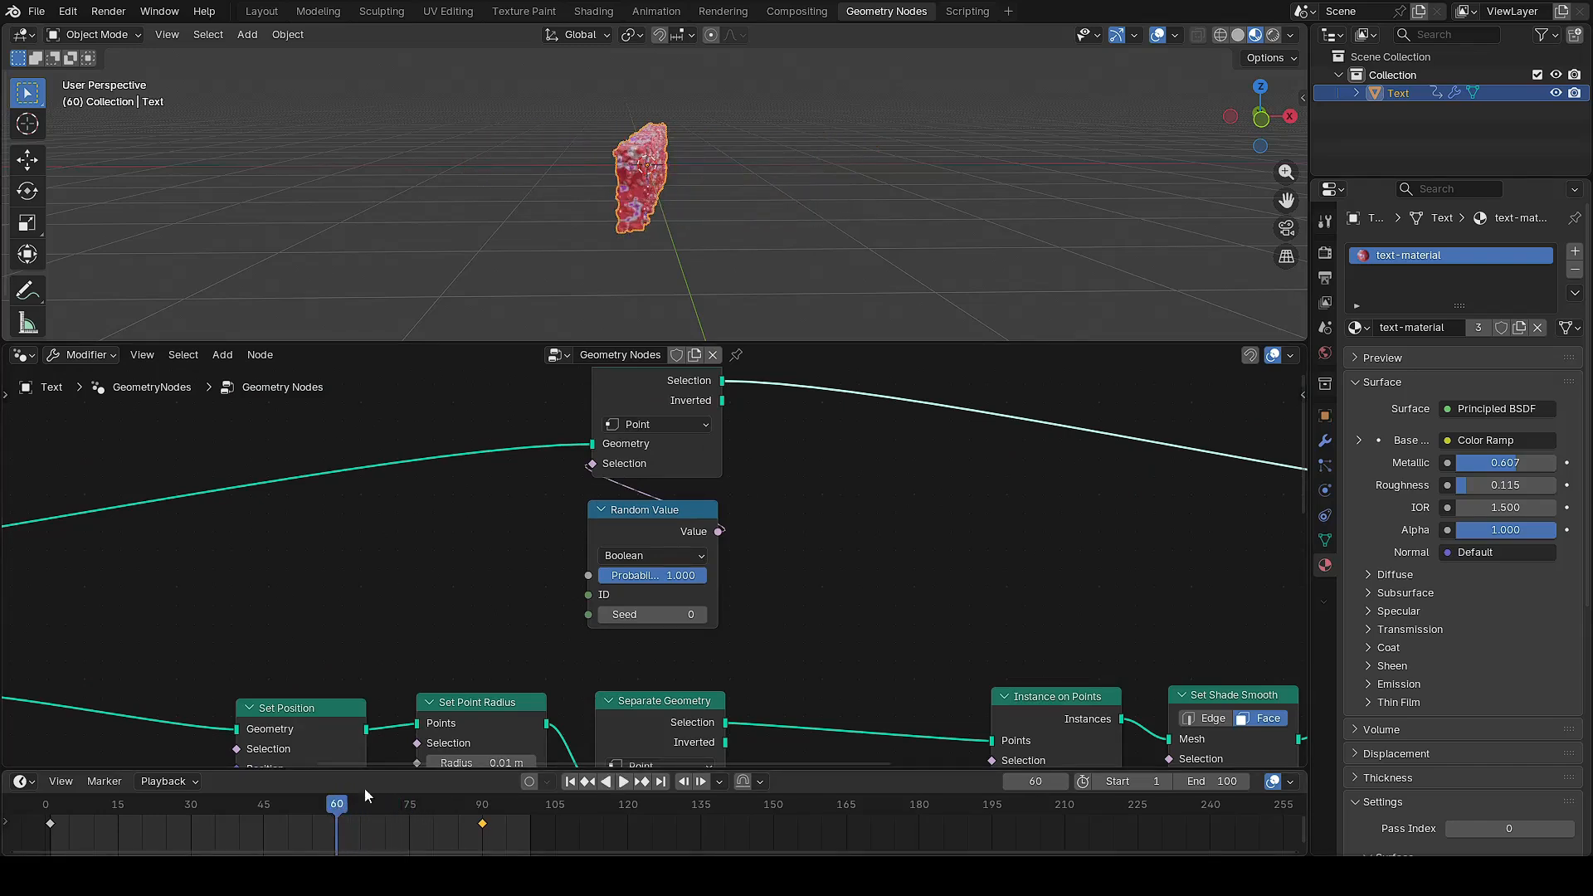
key(KP_1)
key(space)
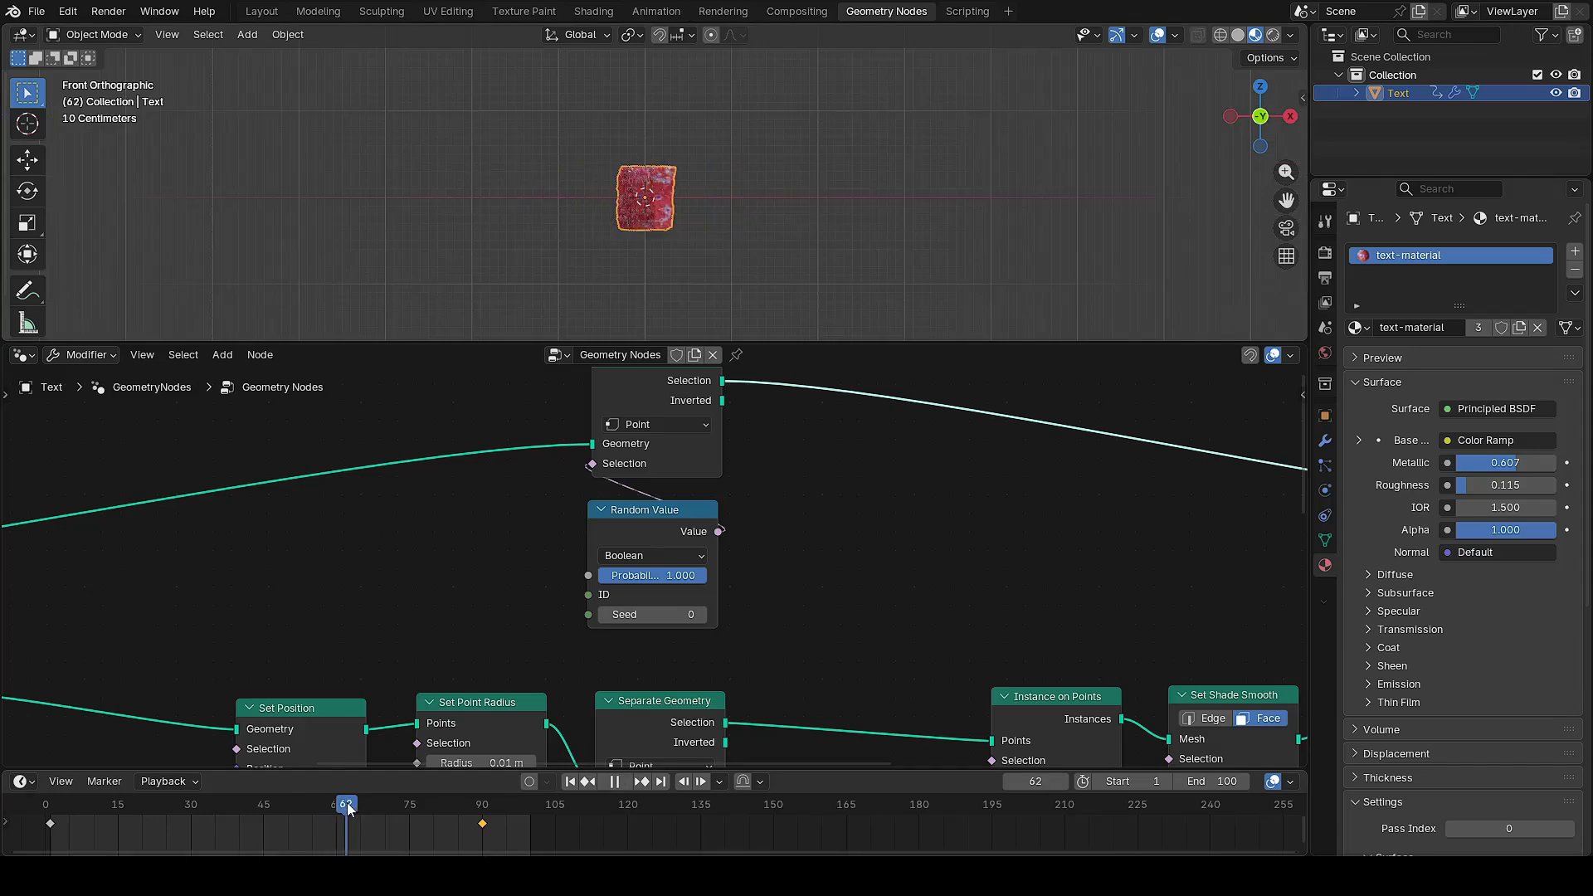
mouse_move(356, 809)
mouse_down()
mouse_move(404, 805)
mouse_move(344, 798)
mouse_up()
key(space)
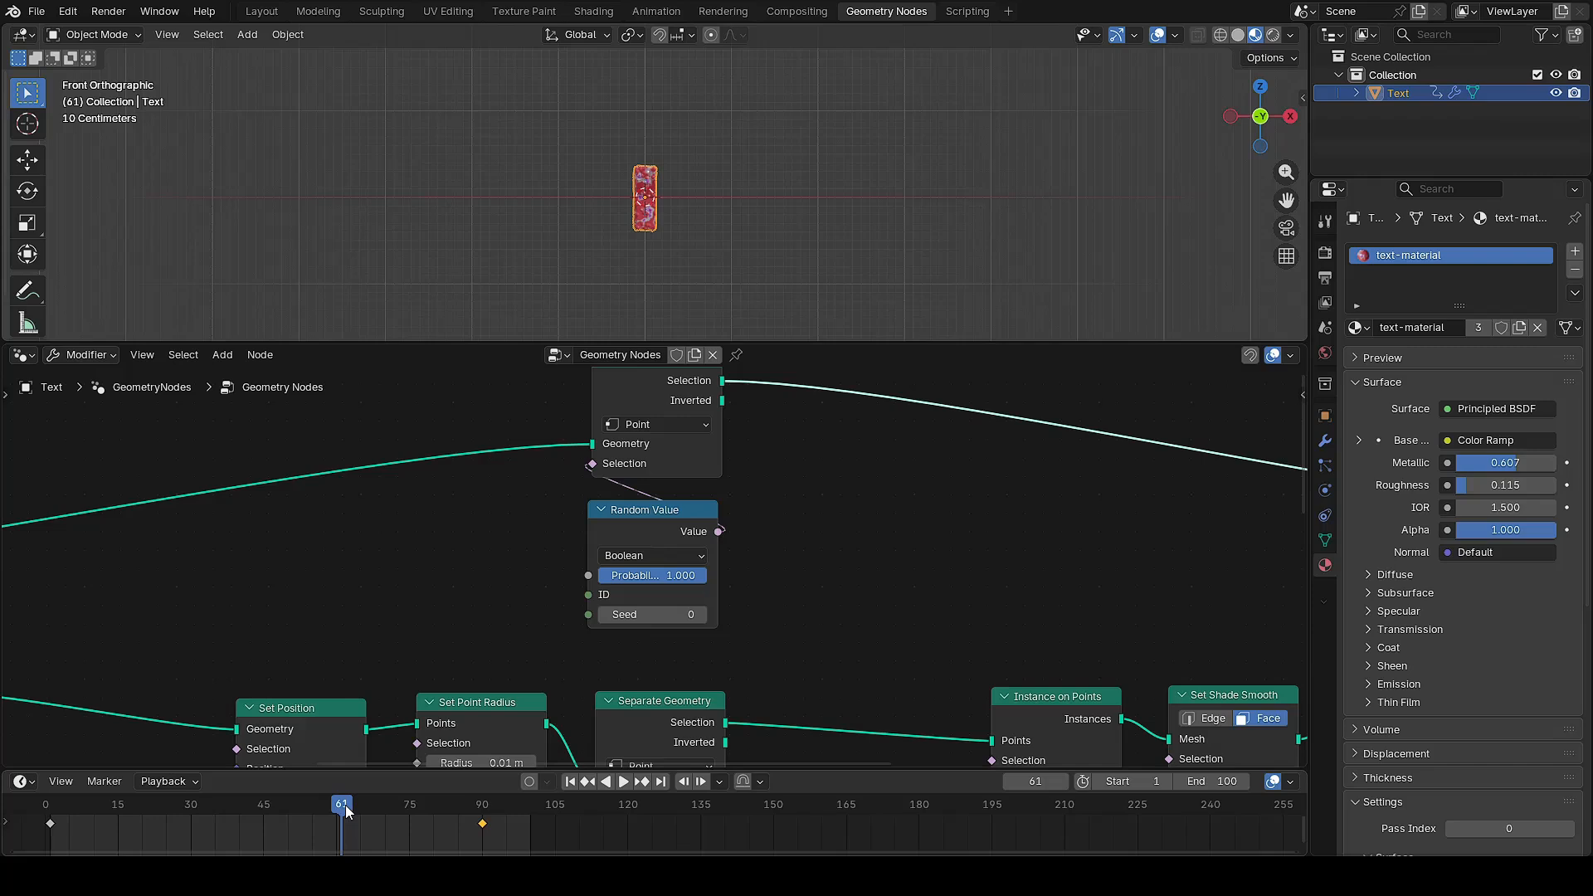
drag(347, 811, 338, 811)
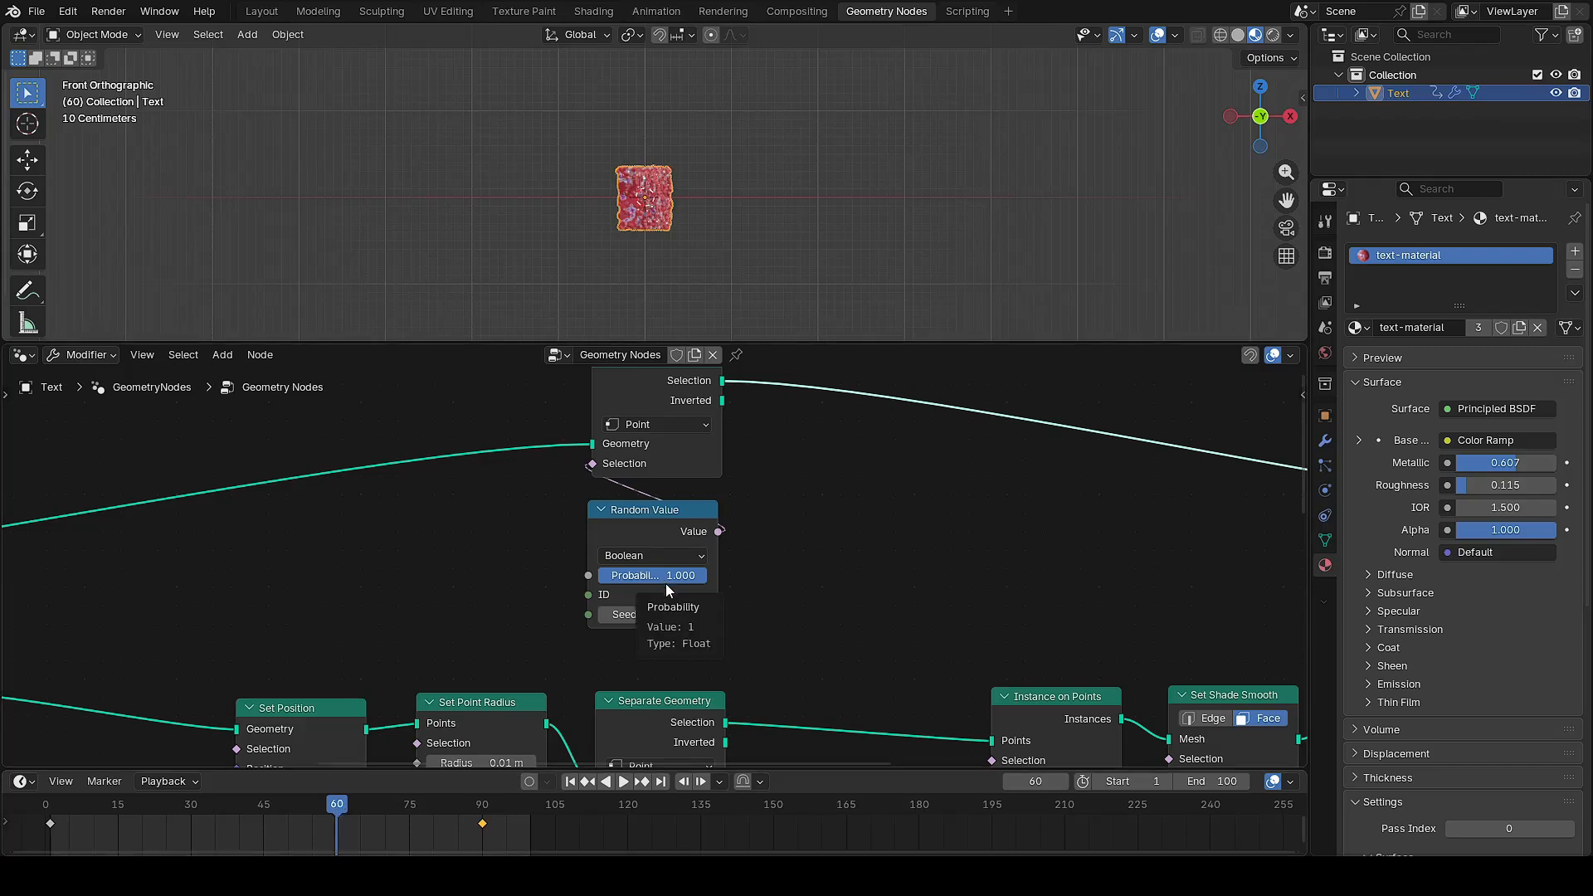
key(i)
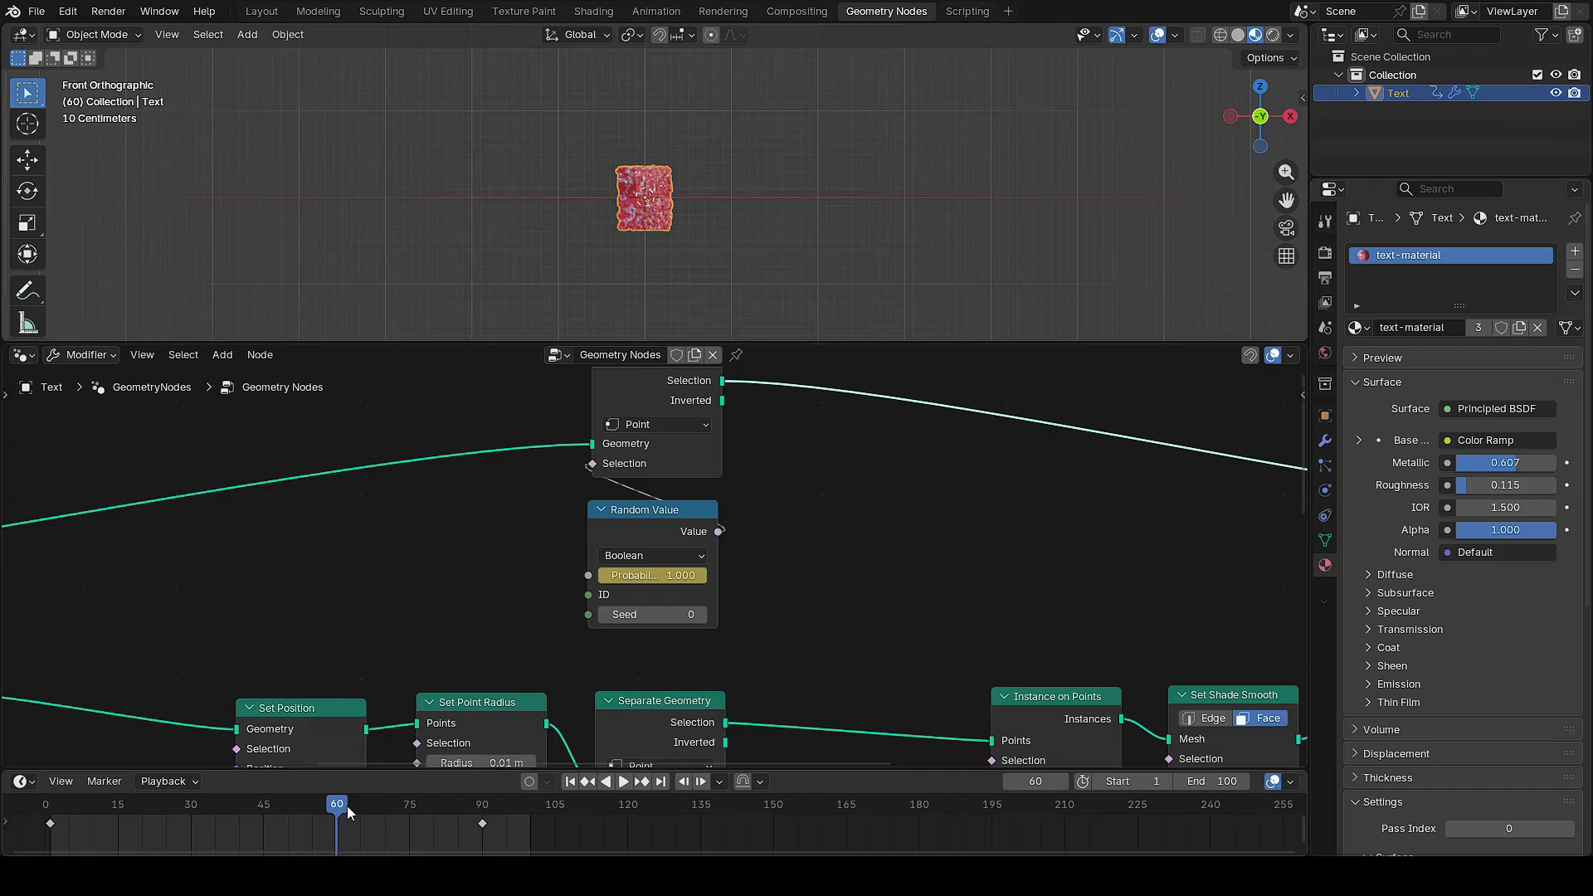
click(651, 524)
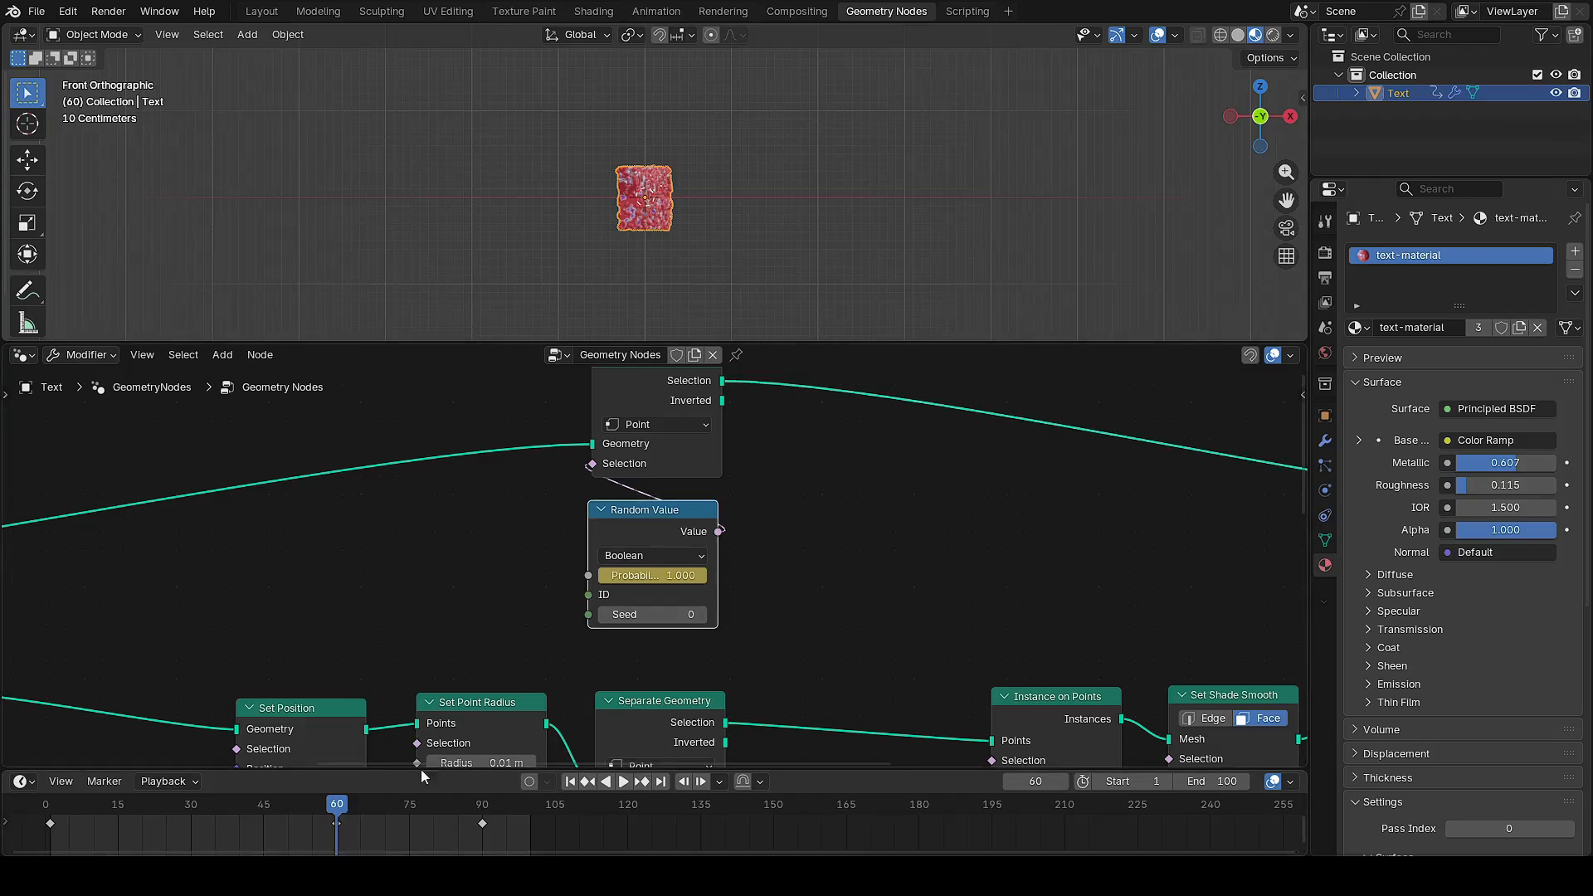
Set the upper Random Value node's Probability to 0.5 at frame 61 and keyframe it
click(342, 810)
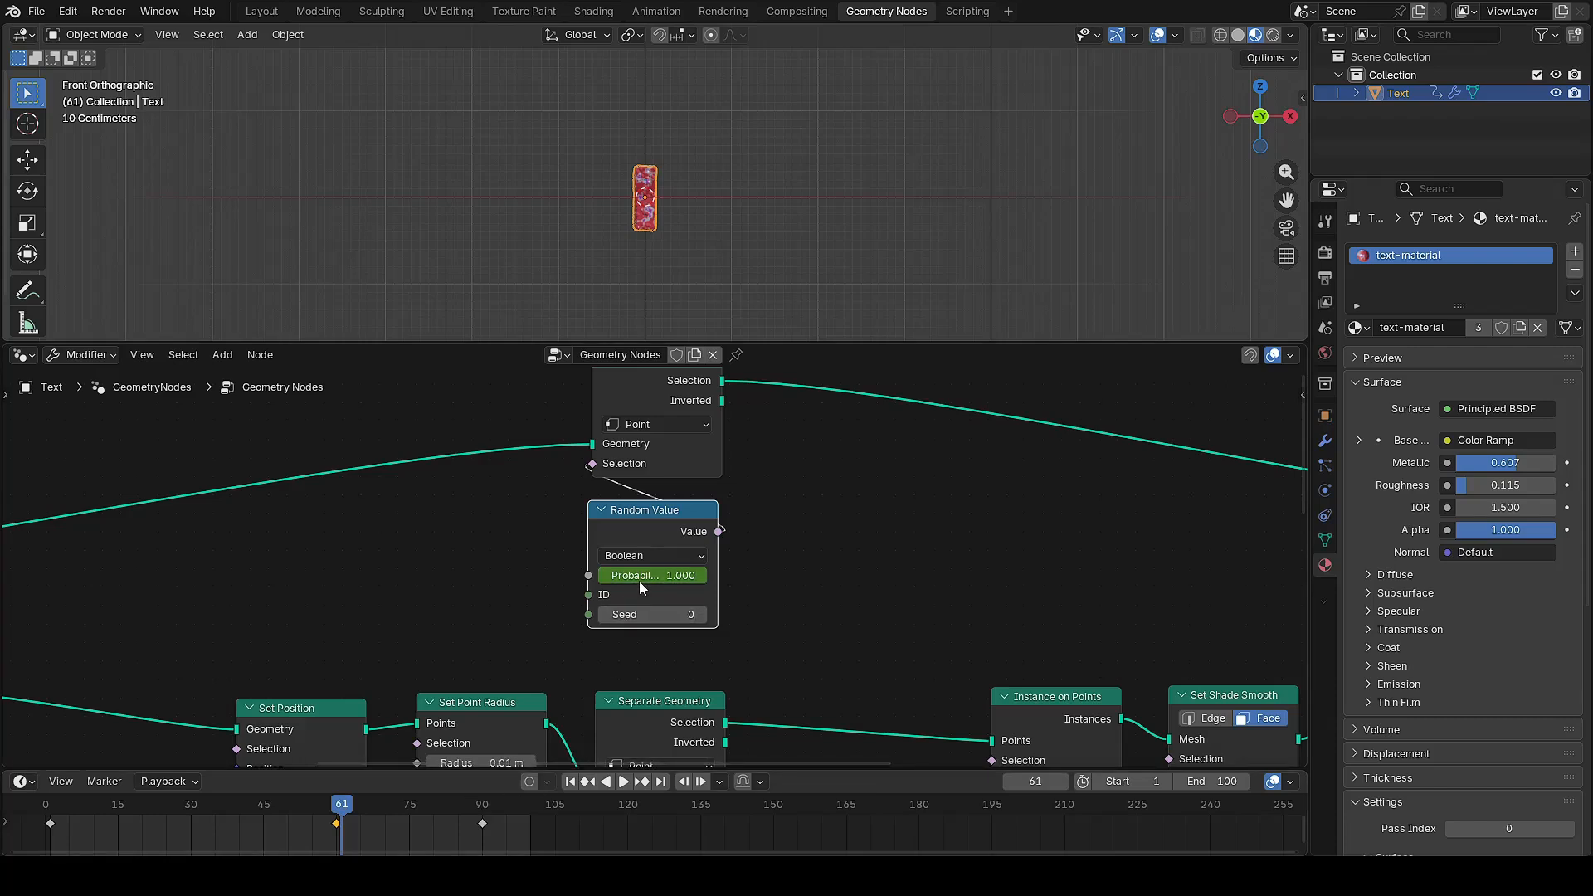
click(661, 577)
key(BackSpace)
text(0.5)
key(Return)
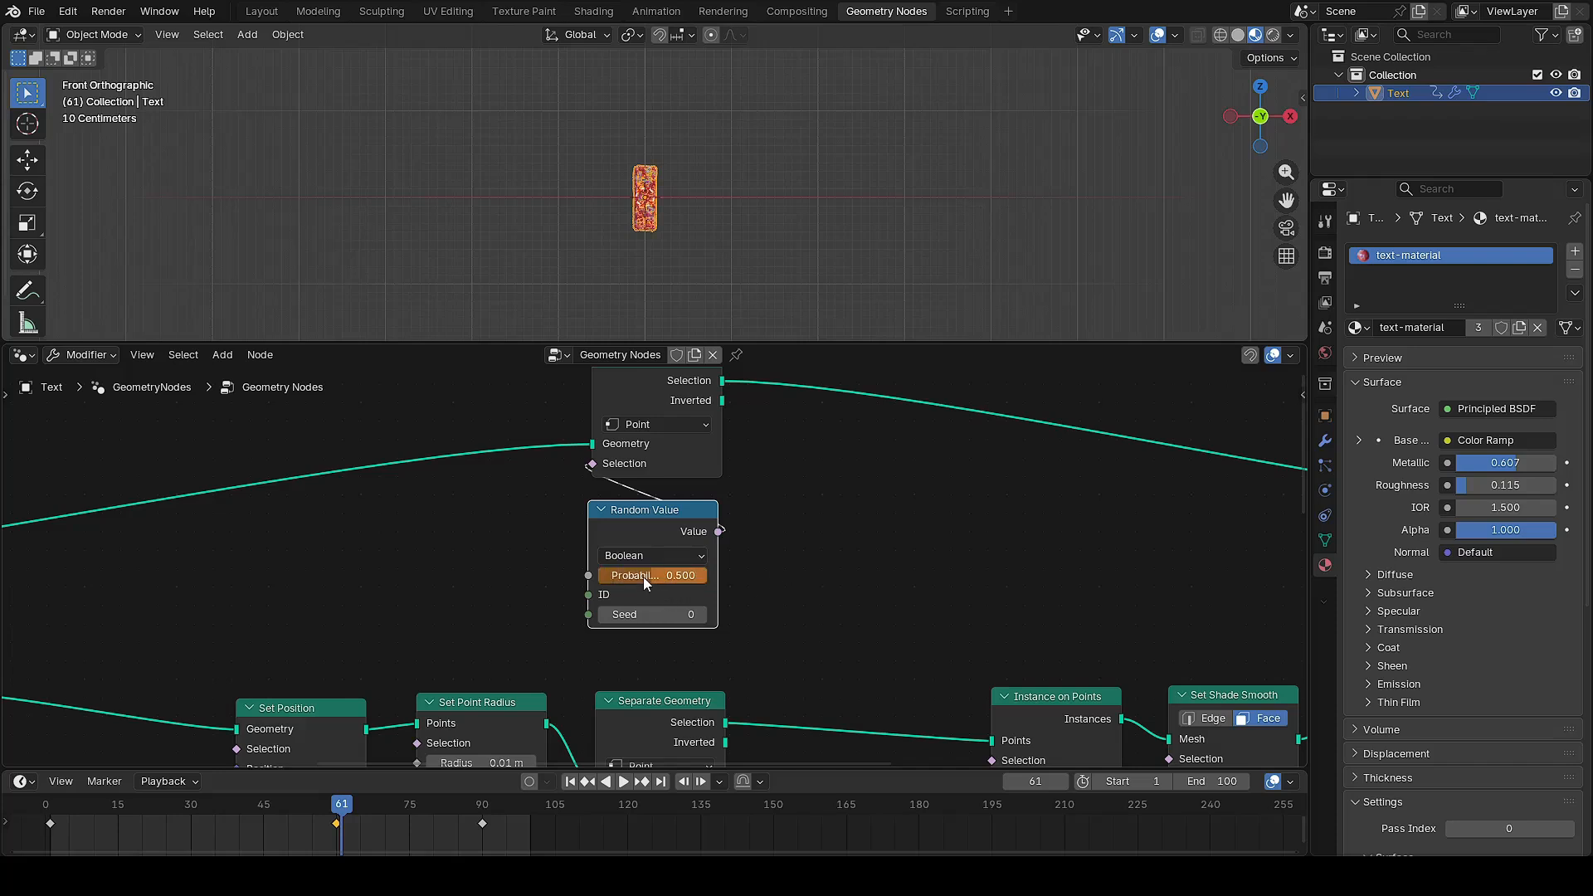
key(i)
Advance to frame 74, set the upper Random Value node's Probability to 0, and keyframe it
key(space)
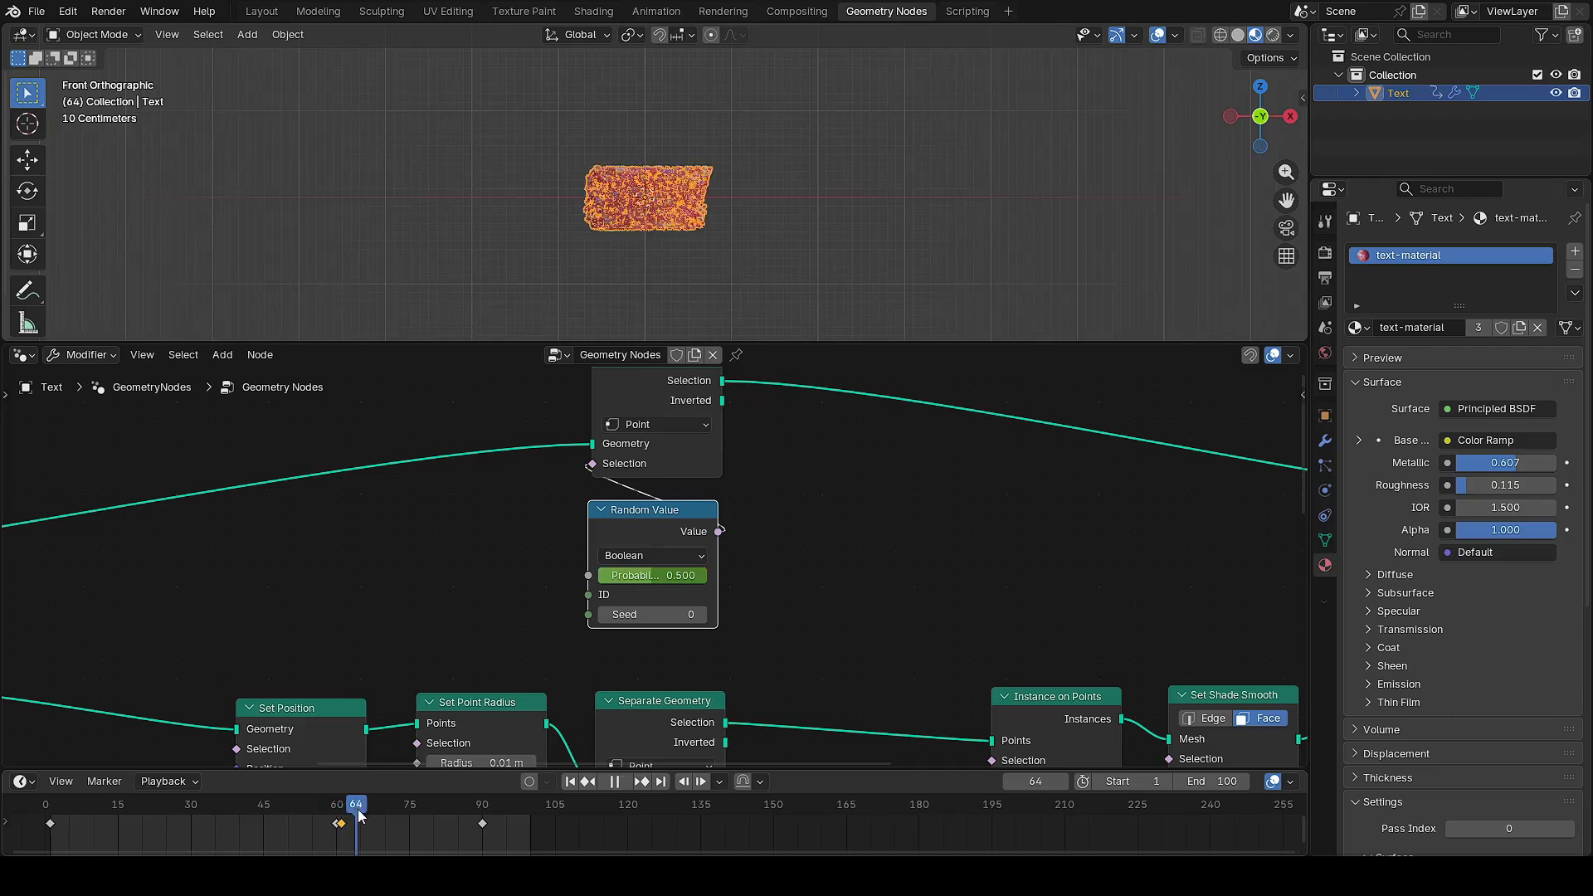
key(space)
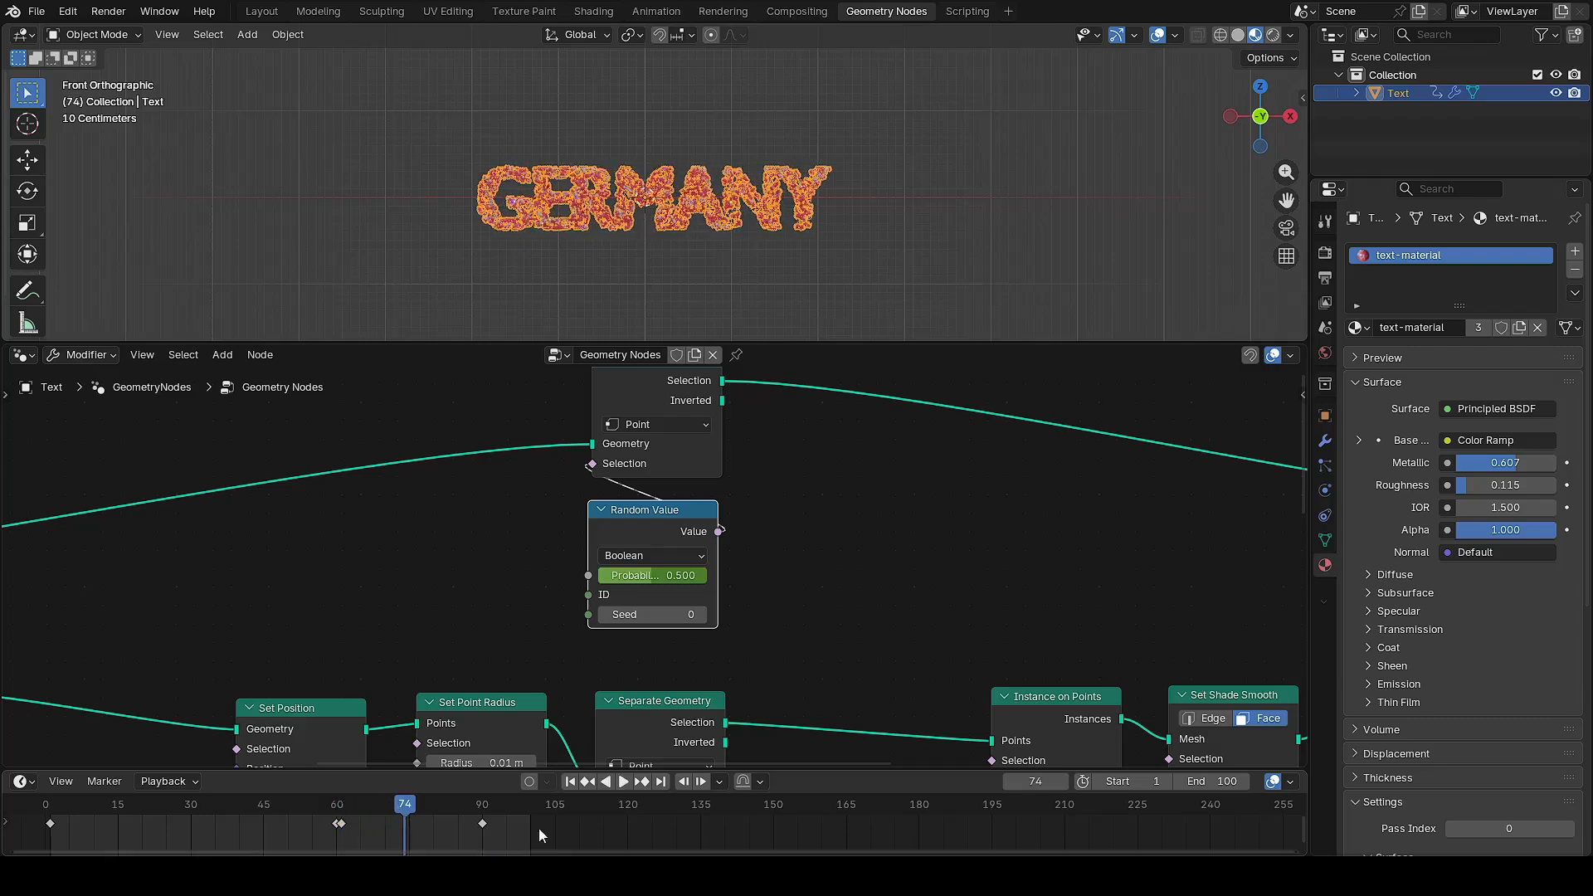
click(673, 576)
text(0)
key(Return)
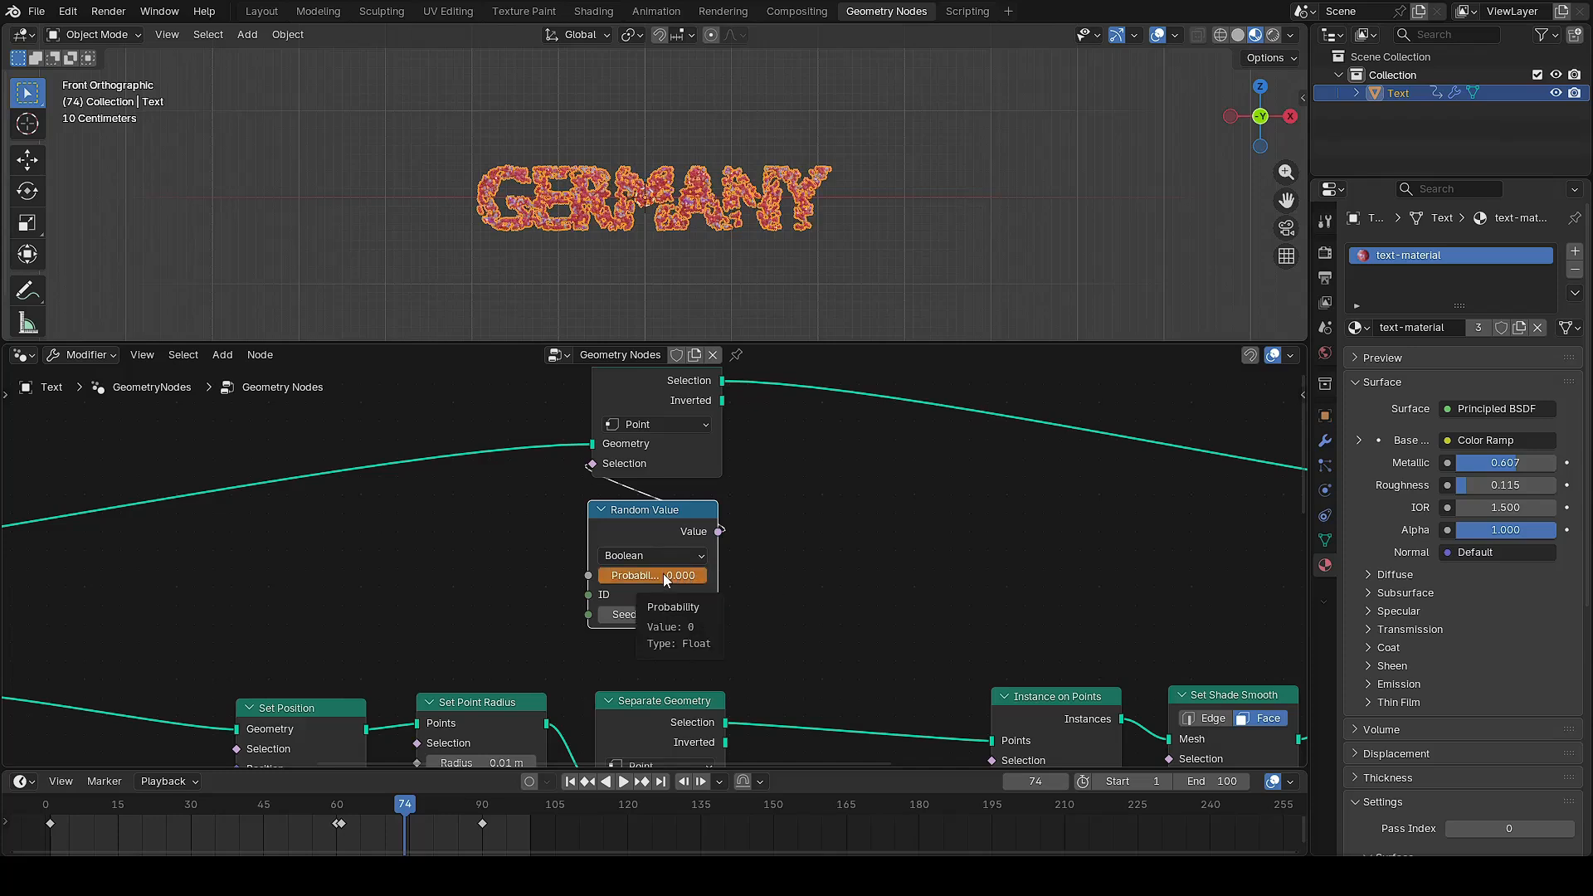
key(i)
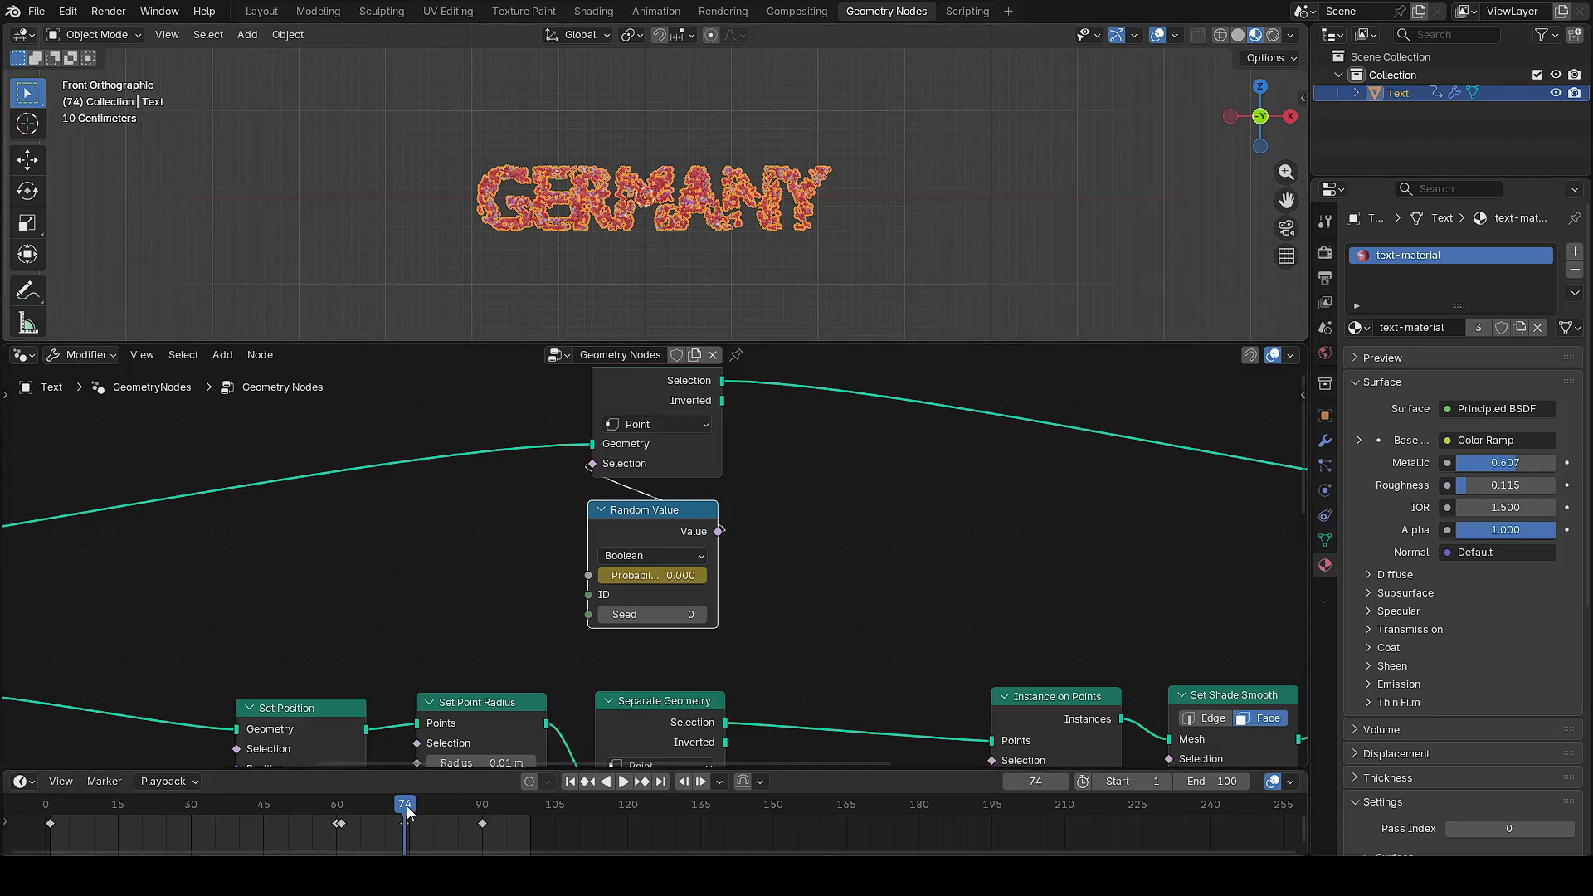
Deselect the text, play the animation to review its dissolve into spheres, and return to frame 1
click(676, 274)
scroll(637, 228, up, 3)
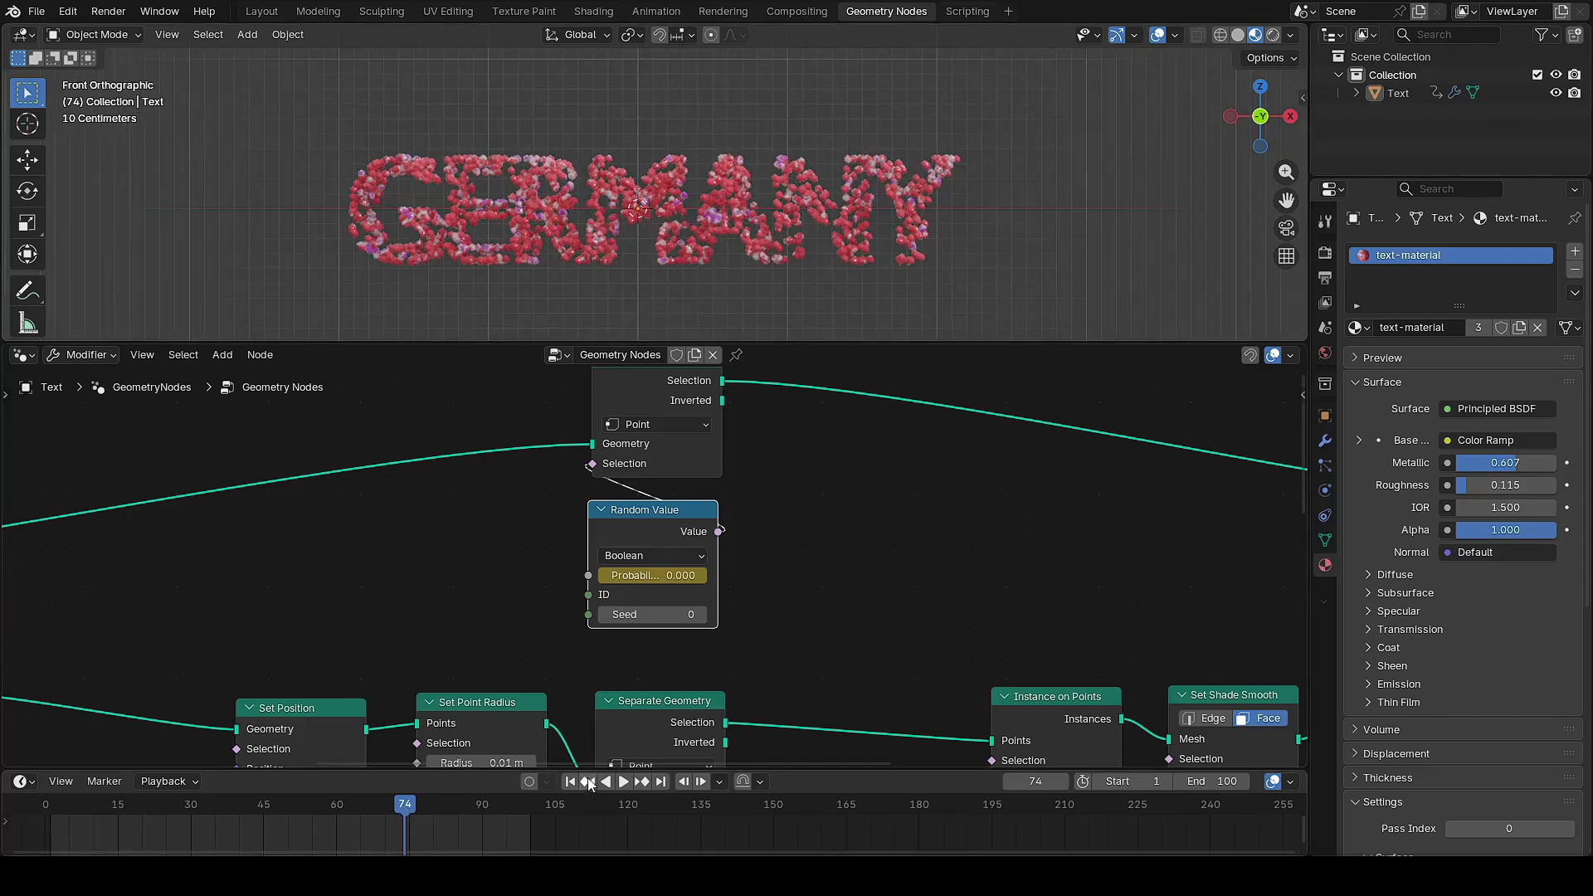
key(space)
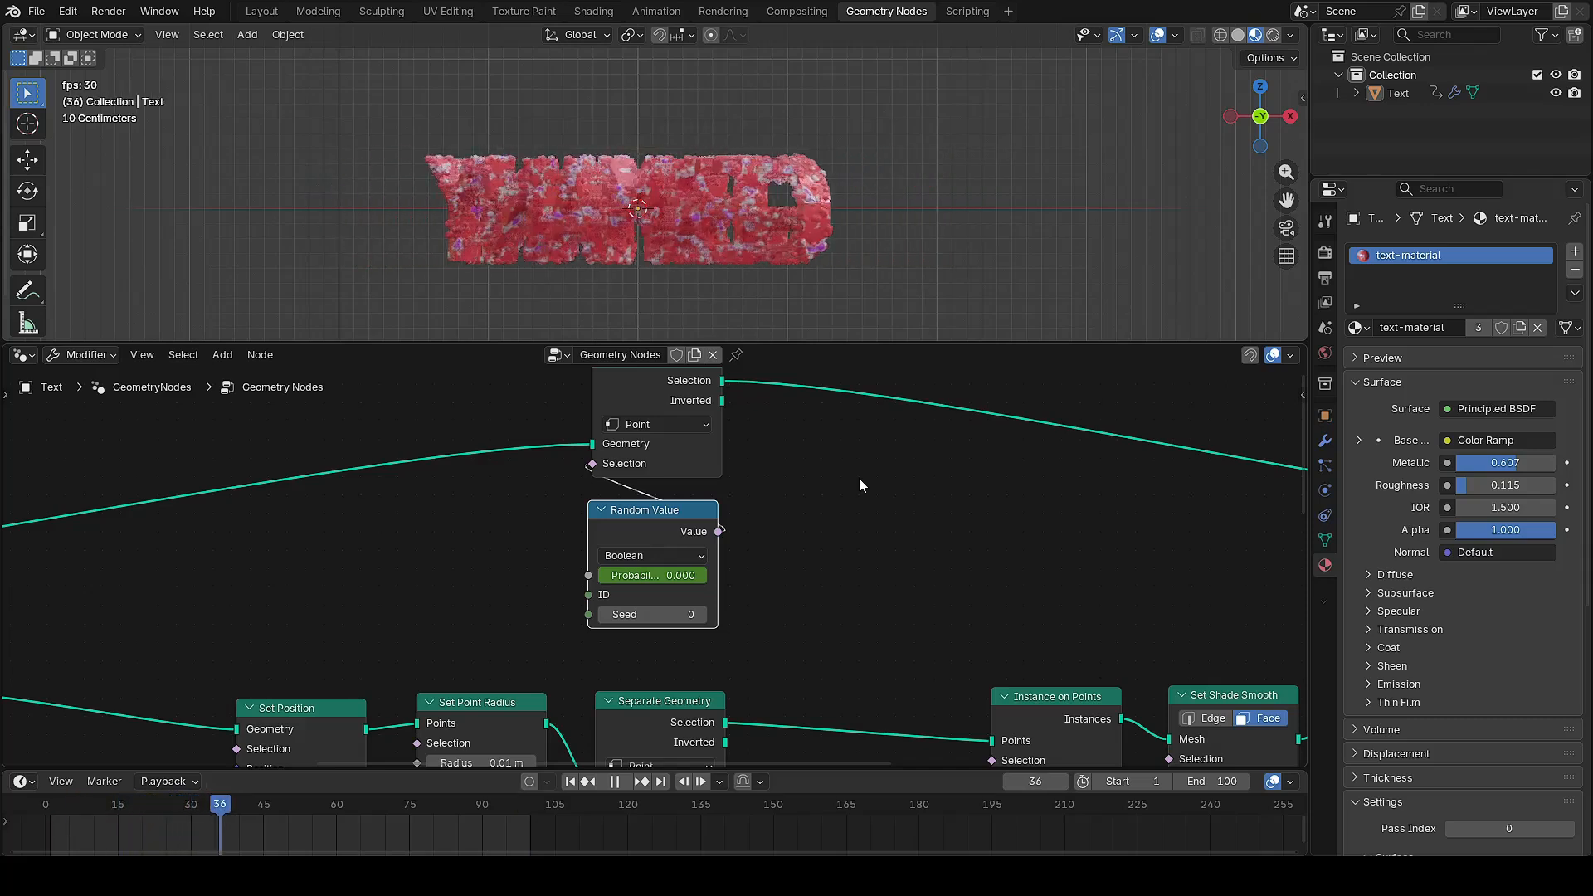
key(space)
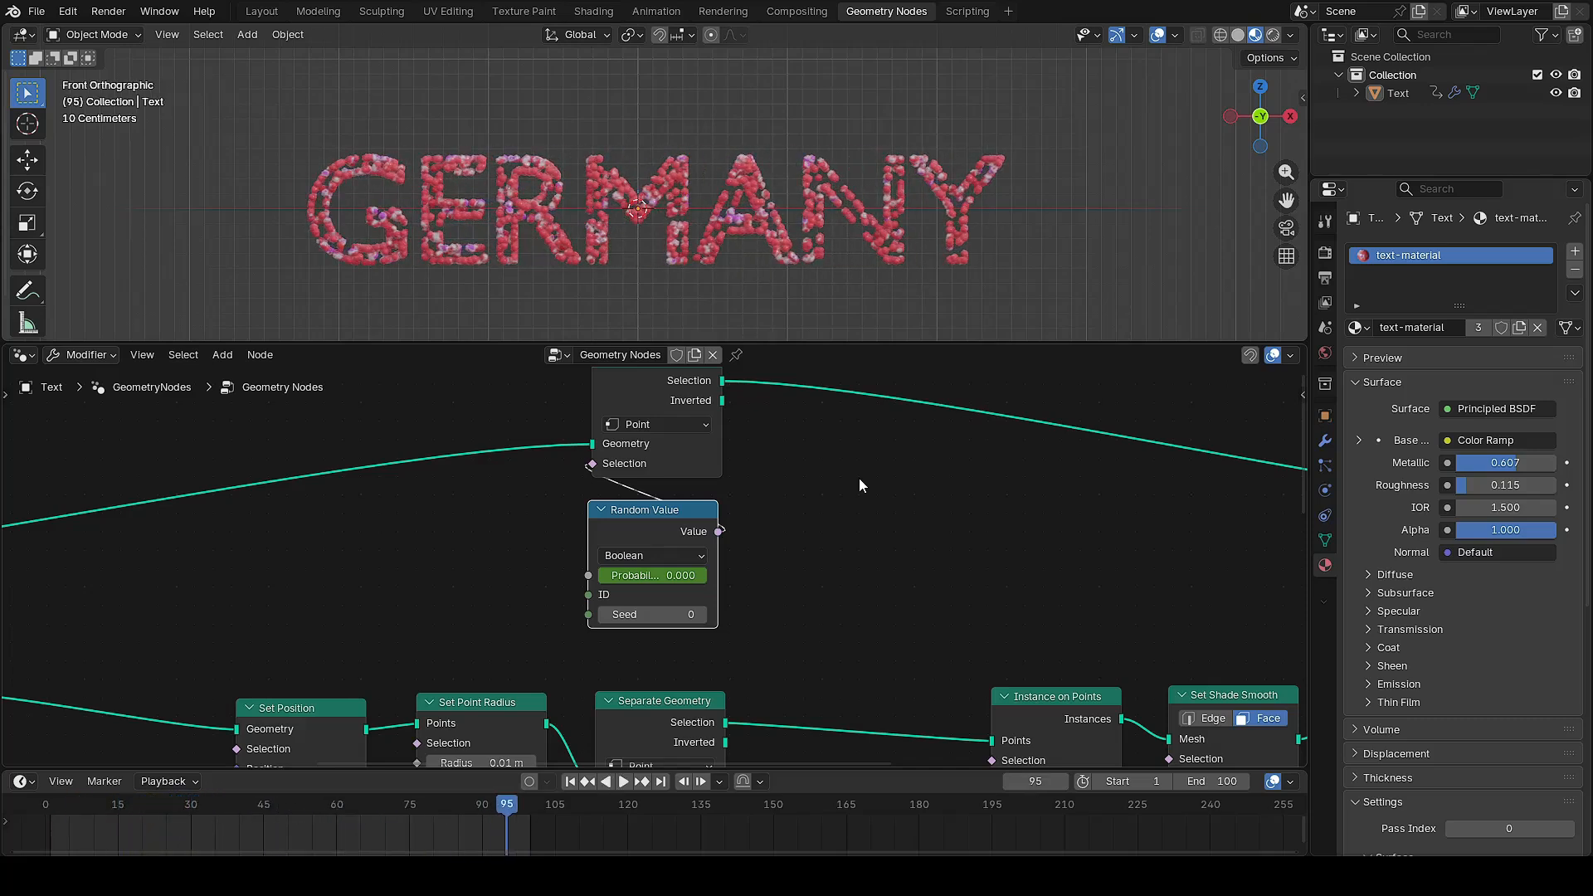
click(572, 786)
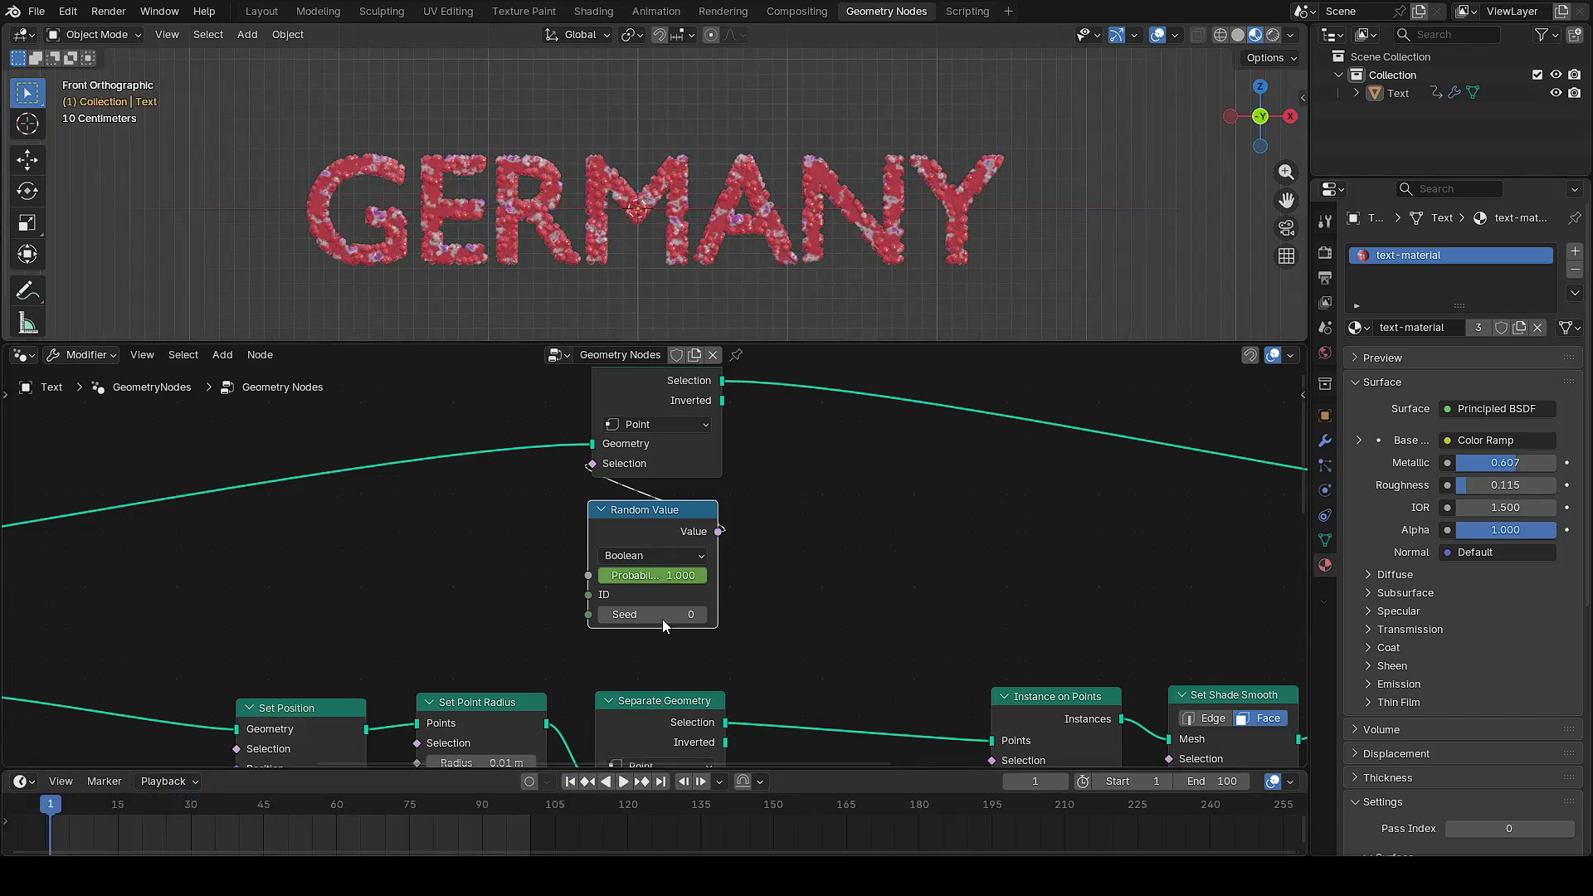
Keyframe the lower Random Value node's Probability of 1 at frame 67
click(370, 805)
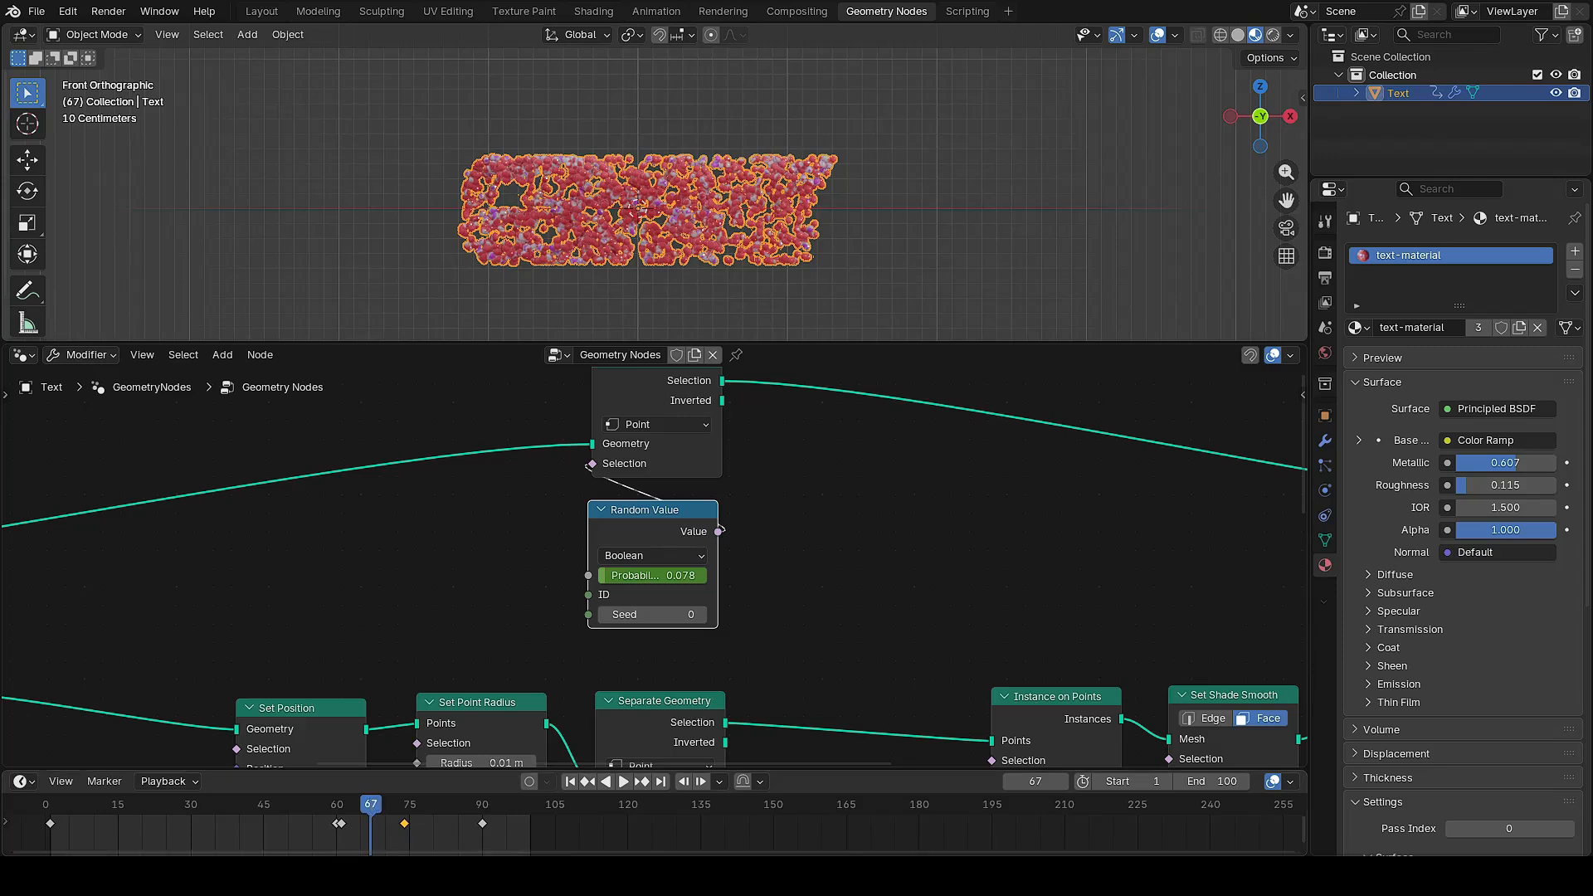
shift+scroll(810, 701, down, 5)
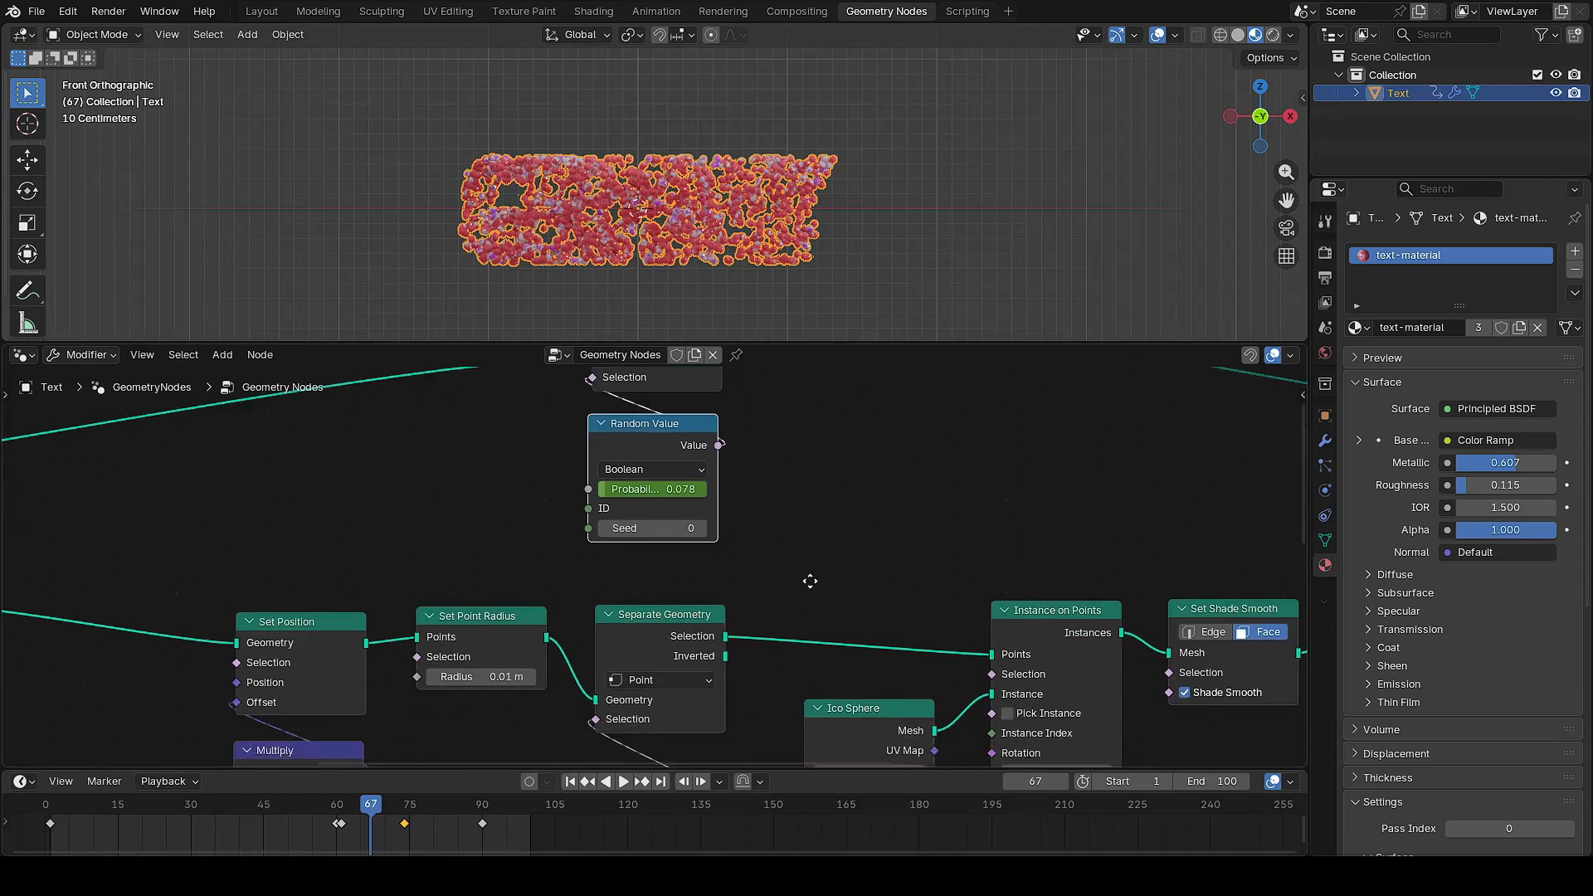
shift+scroll(778, 702, down, 3)
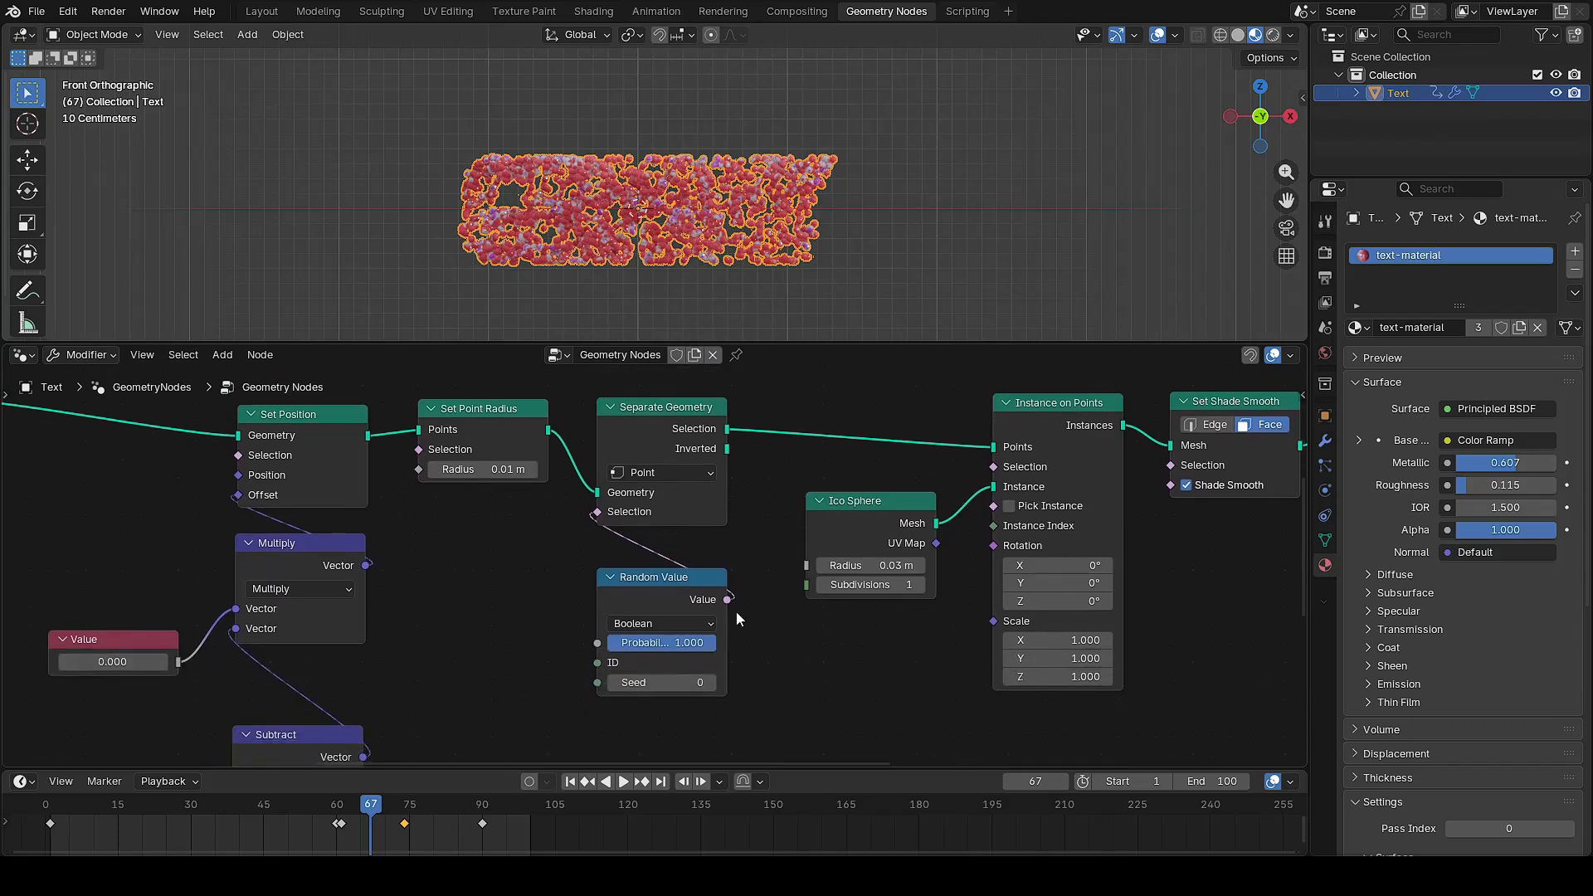
shift+scroll(773, 663, up, 1)
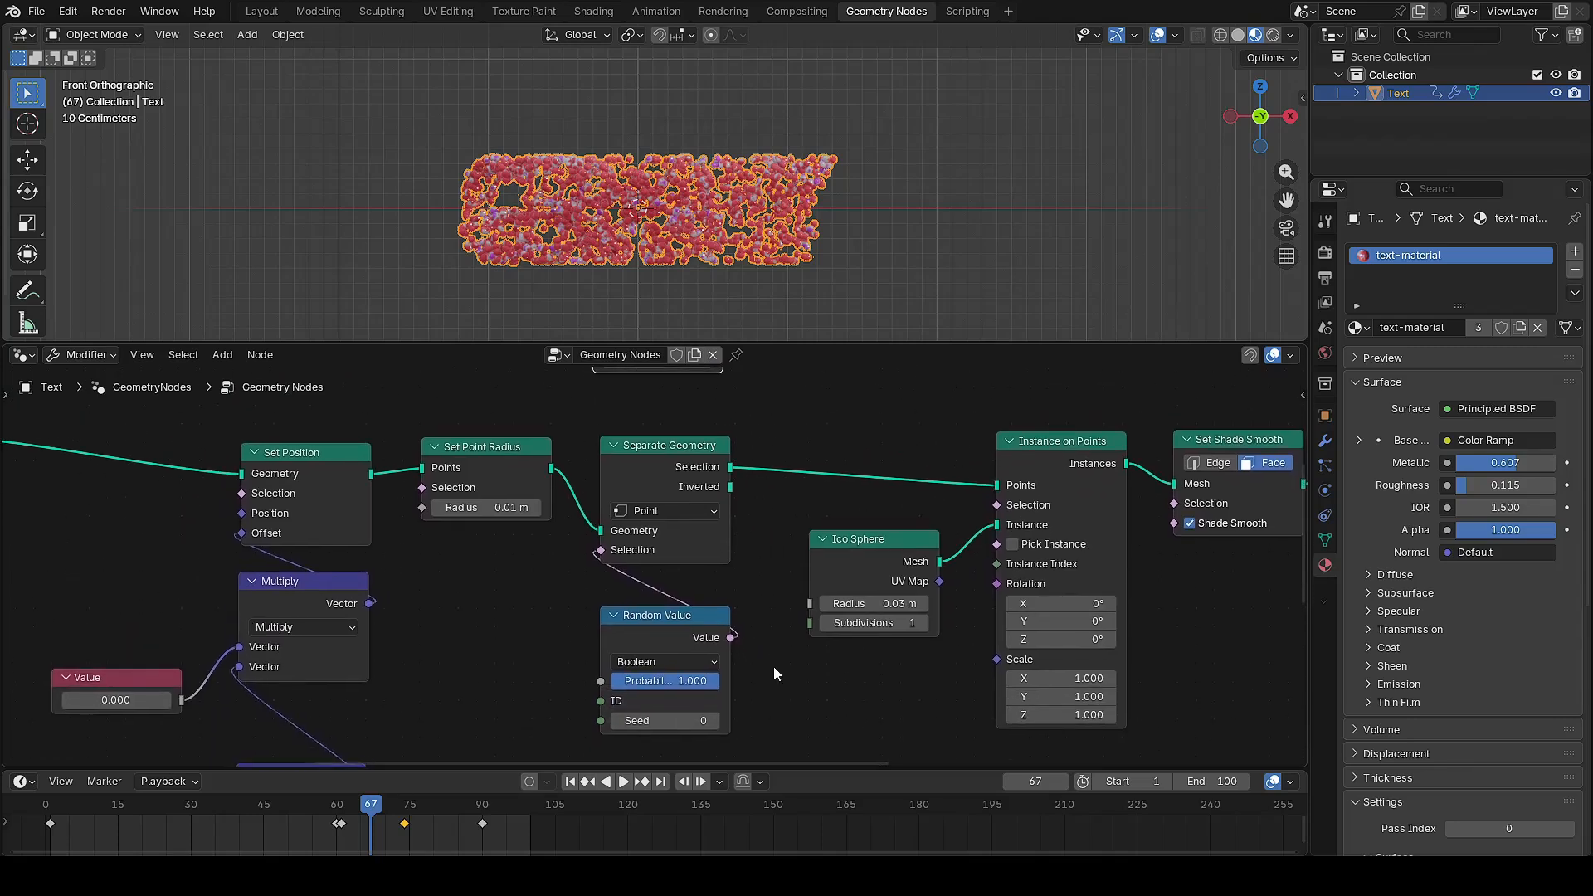
click(655, 631)
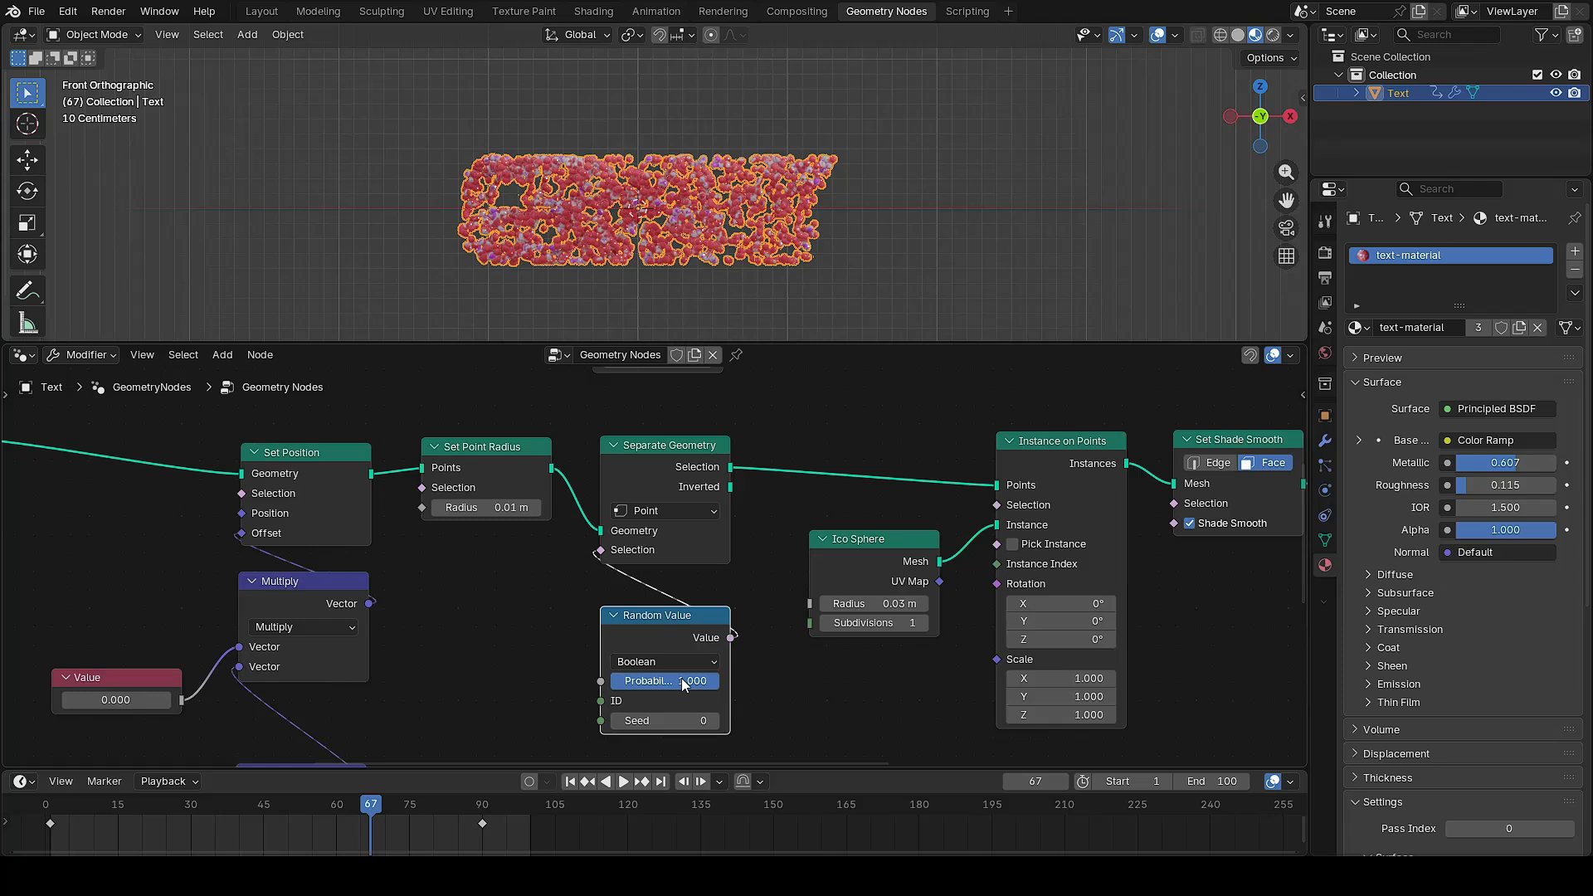
key(i)
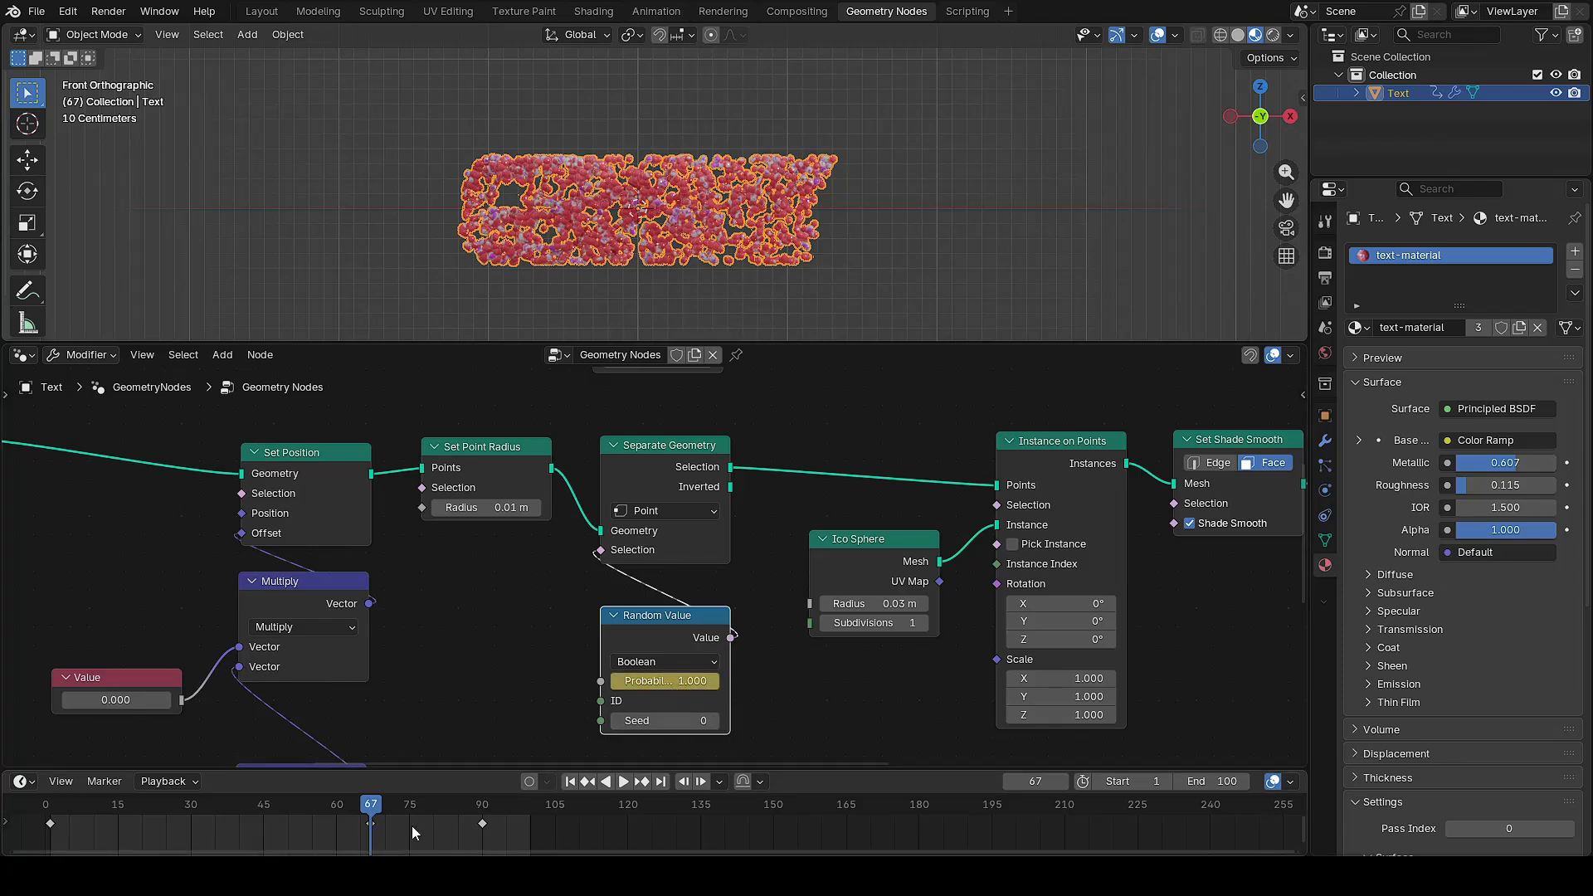
Advance to frame 68, set the lower Random Value node's Probability to 0.5, and keyframe it
key(Right)
key(BackSpace)
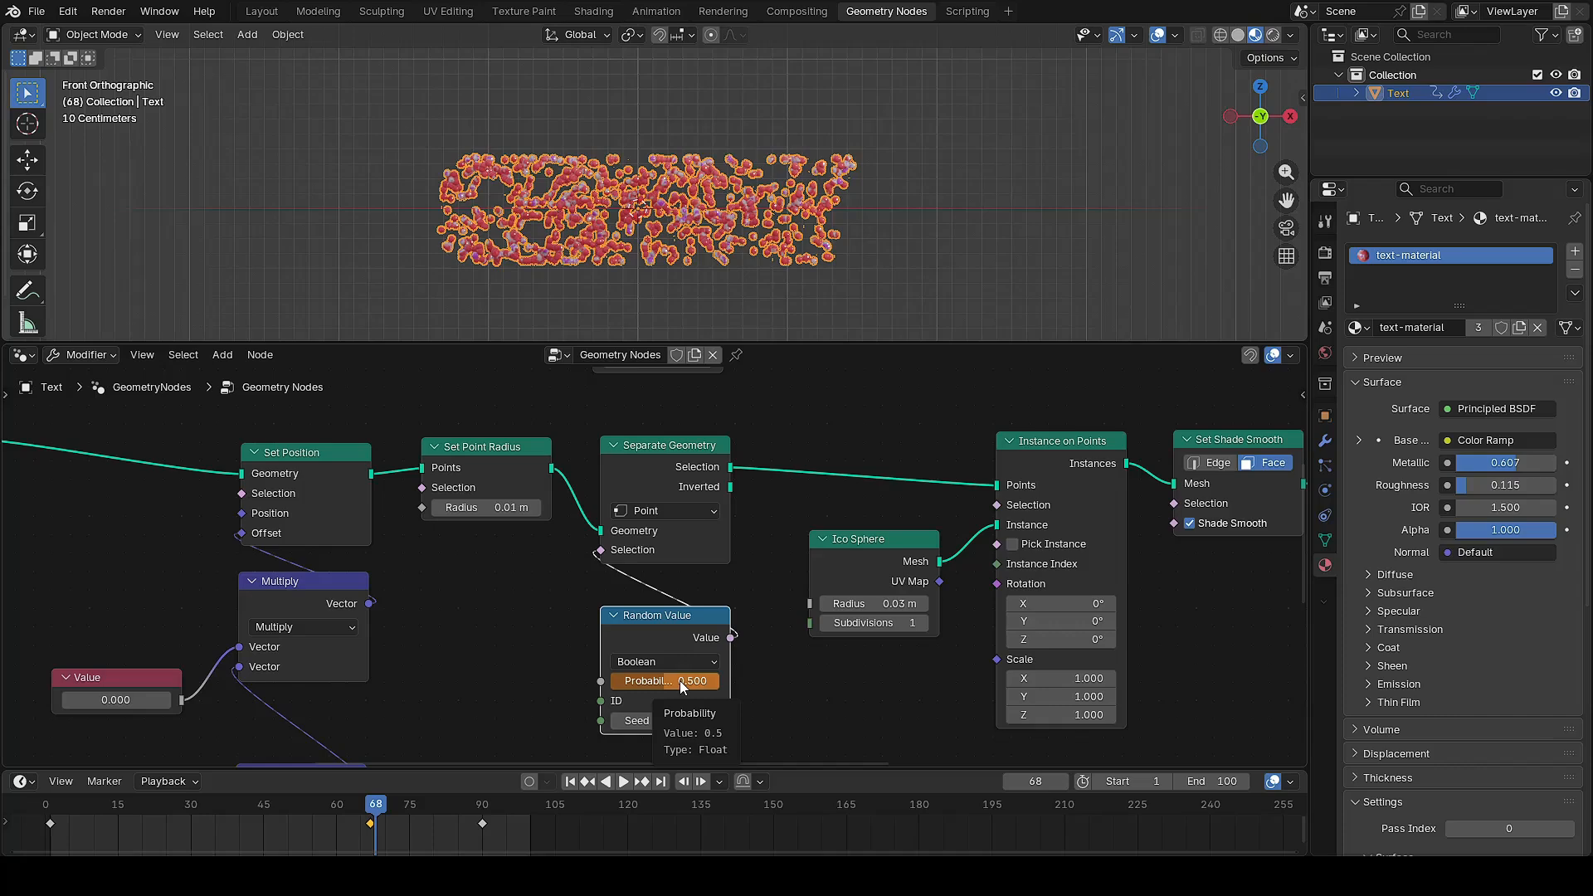
key(i)
Go to frame 90, set the lower Random Value node's Probability to 0, and keyframe it
key(Up)
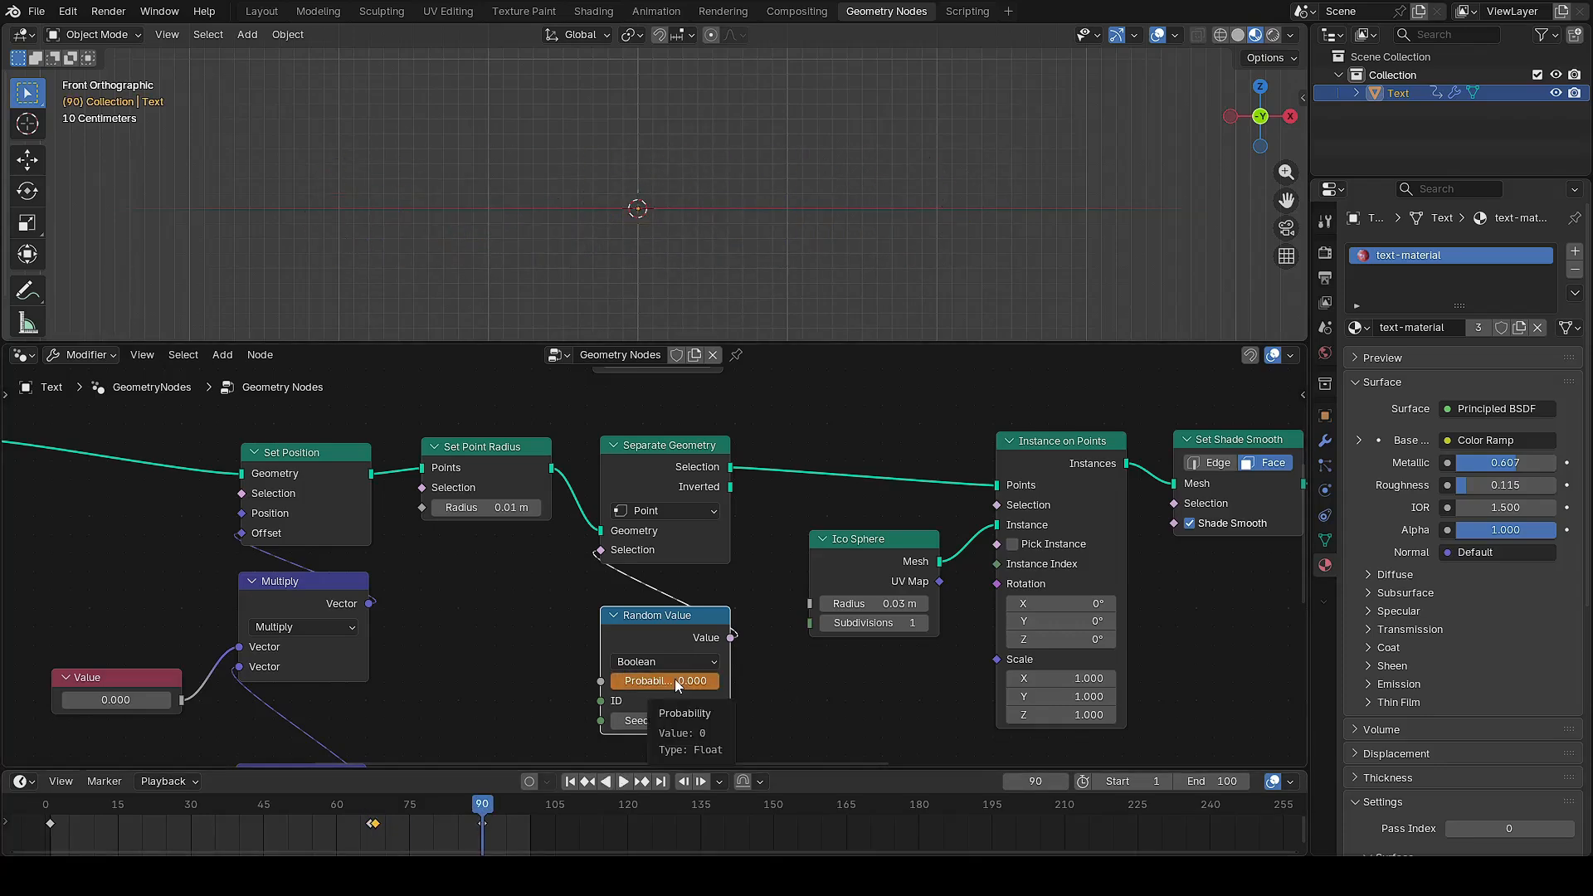
key(space)
key(space)
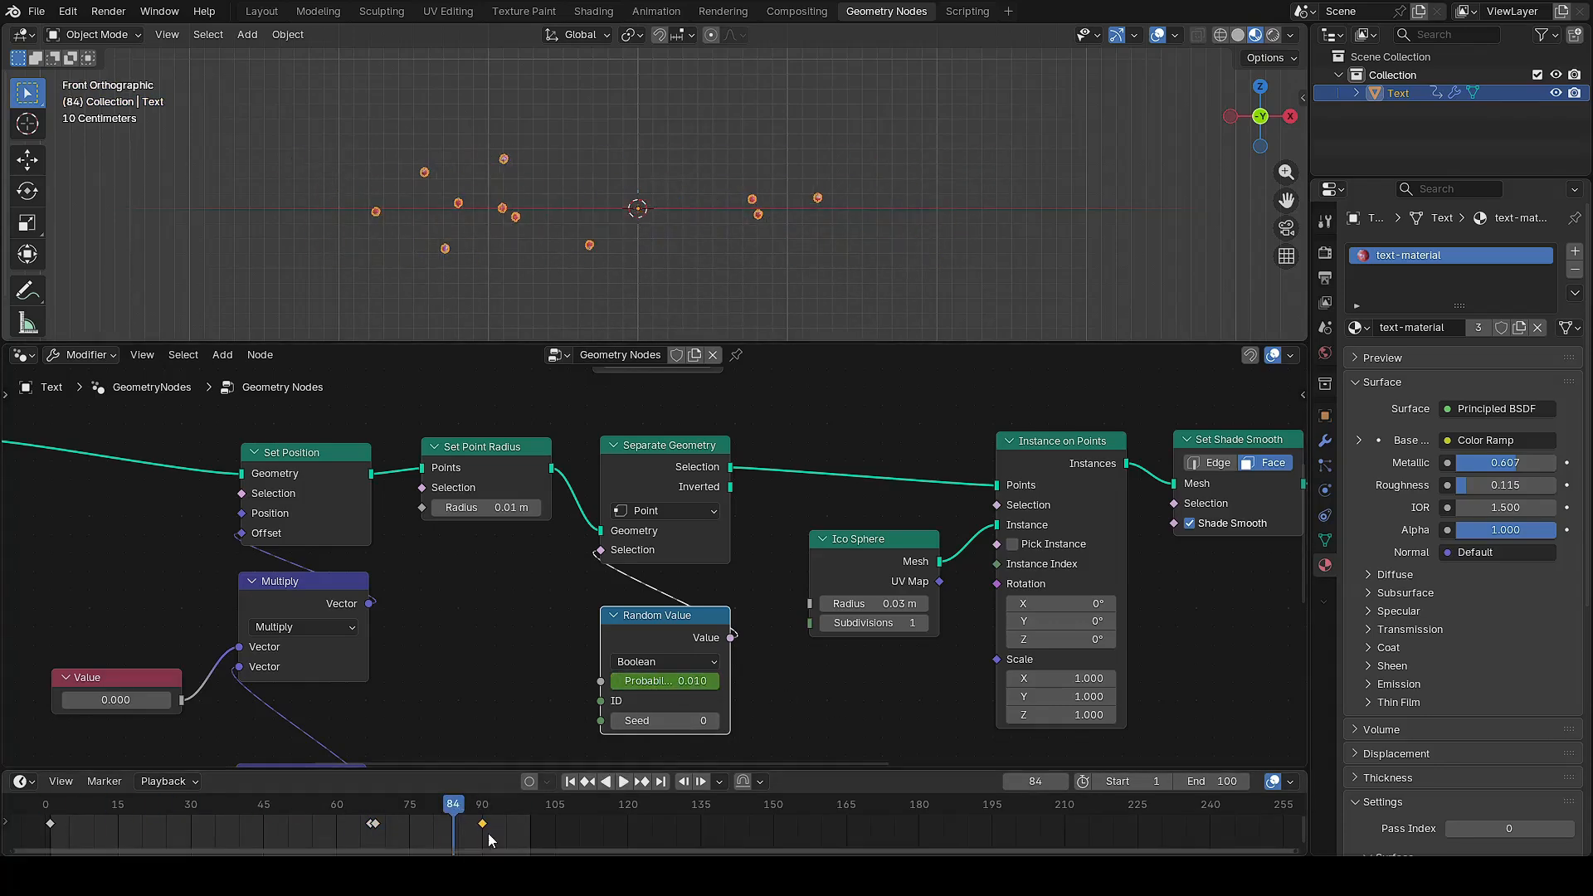
Move the lower Random Value node's selected keyframe from frame 90 to frame 99 and return to frame 61
key(shift+d)
click(526, 836)
drag(527, 804, 346, 804)
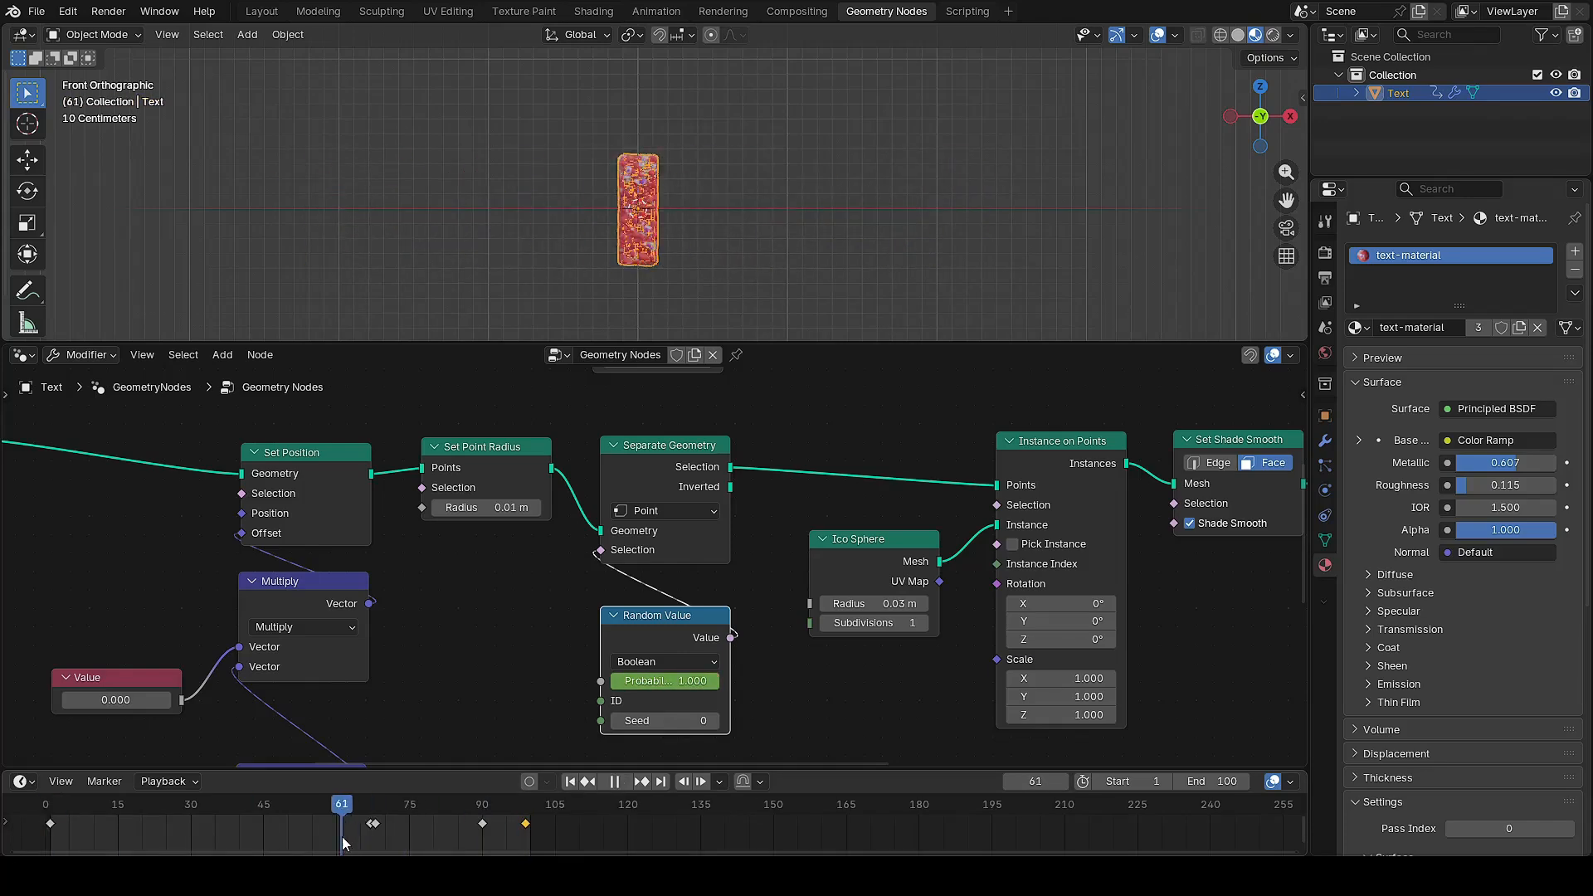
Set the Value node feeding the Multiply node to 1.2 at frame 62 and keyframe it
scroll(505, 673, down, 2)
scroll(469, 683, up, 3)
drag(452, 642, 461, 642)
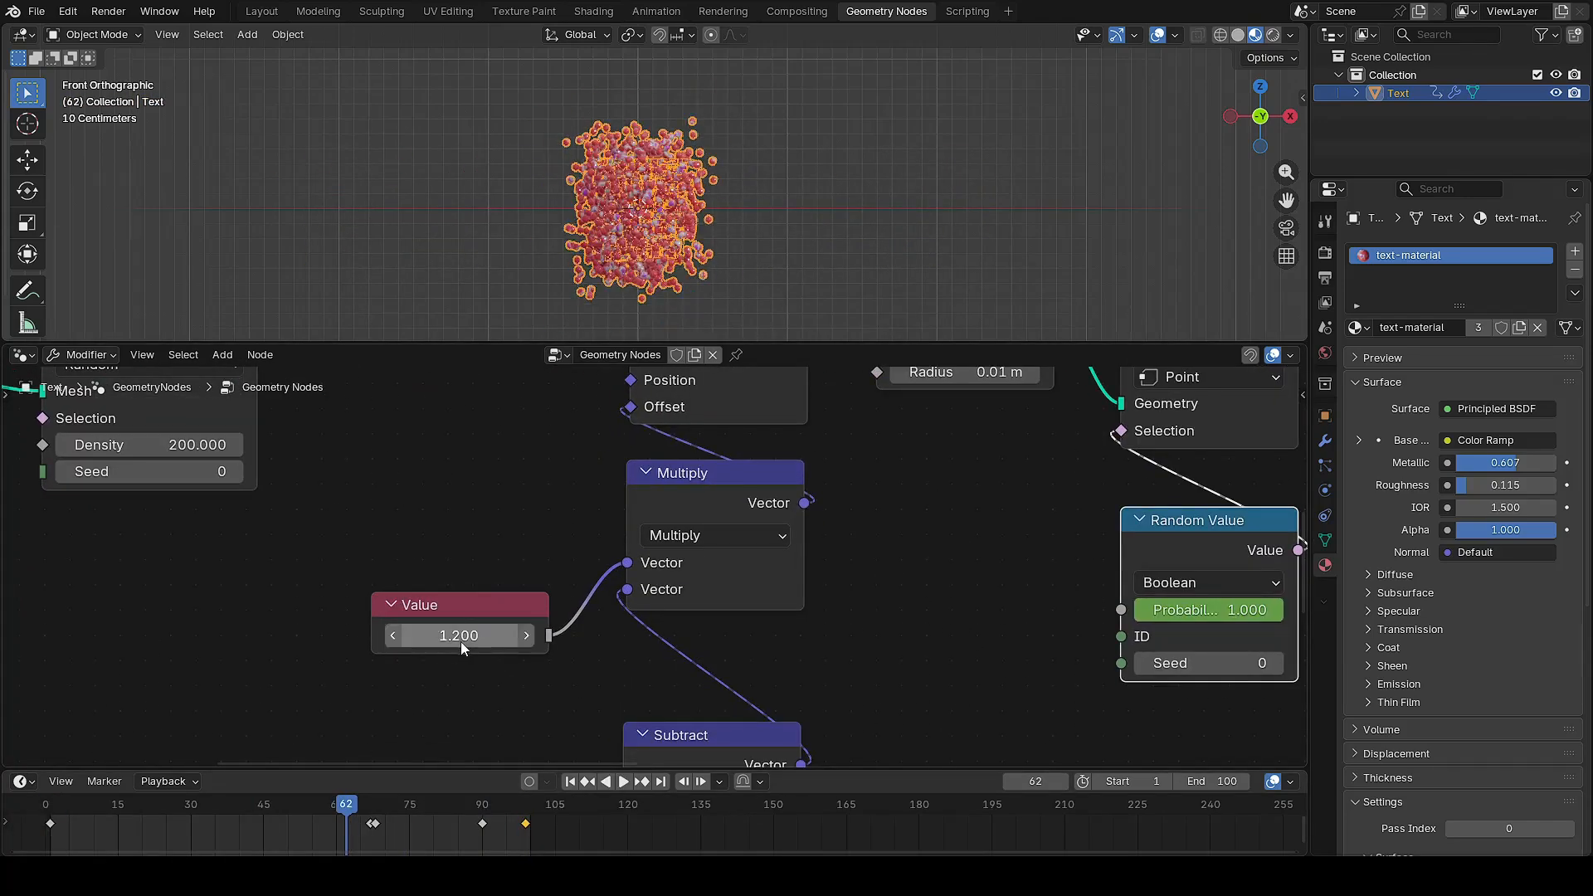
key(i)
key(space)
Keyframe the Value node at 0 on frame 61 and at 0.6 on frame 62
drag(355, 819, 347, 843)
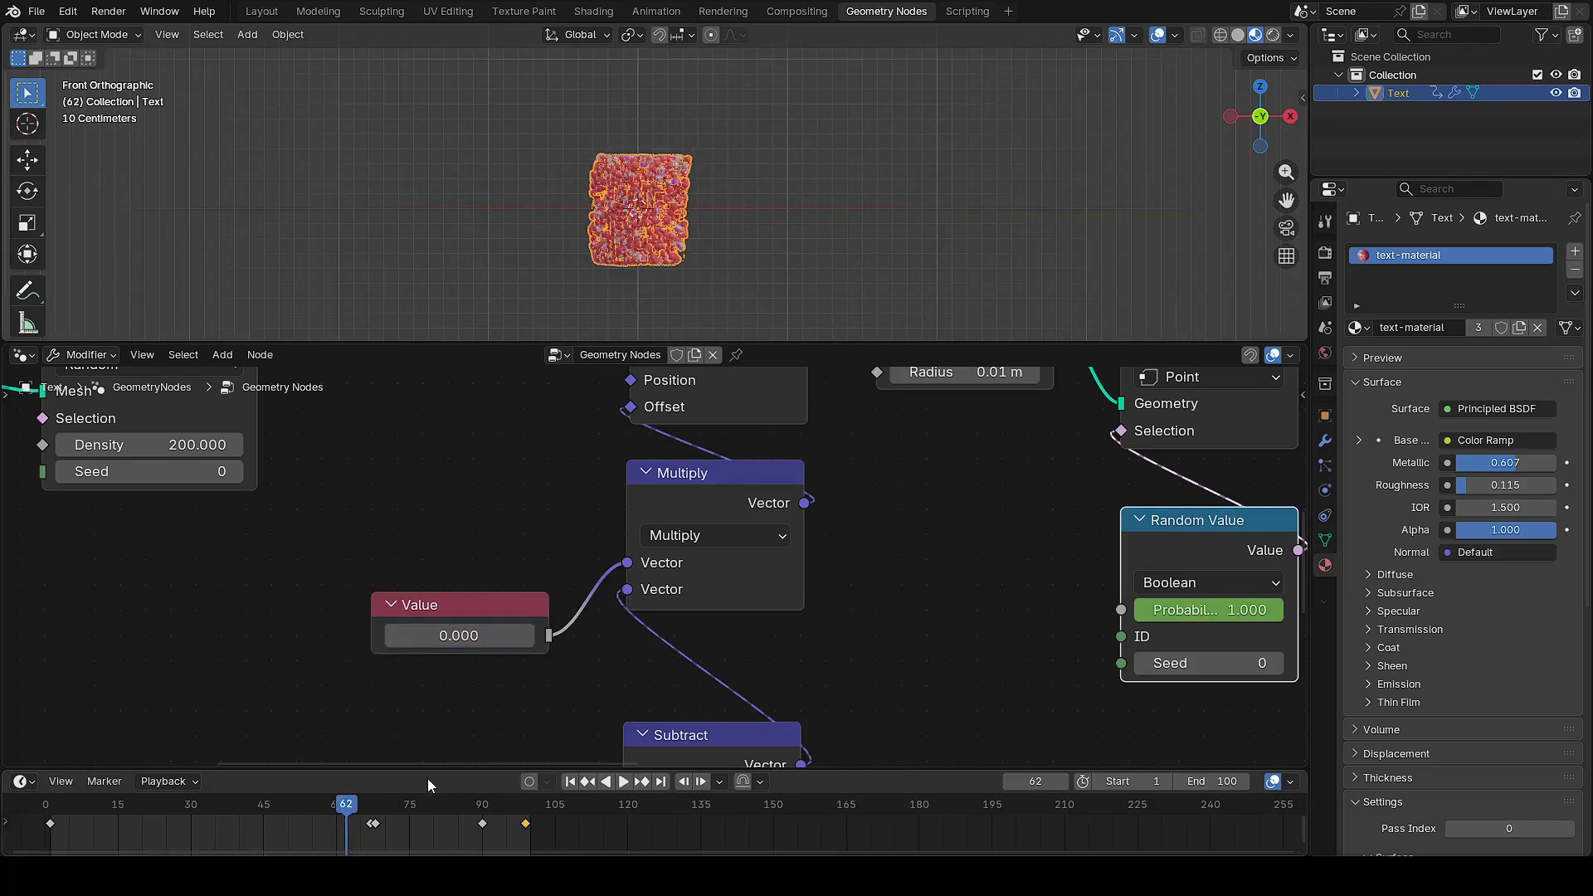
mouse_move(353, 822)
mouse_down()
mouse_move(328, 816)
mouse_move(341, 821)
mouse_up()
key(i)
drag(459, 637, 509, 636)
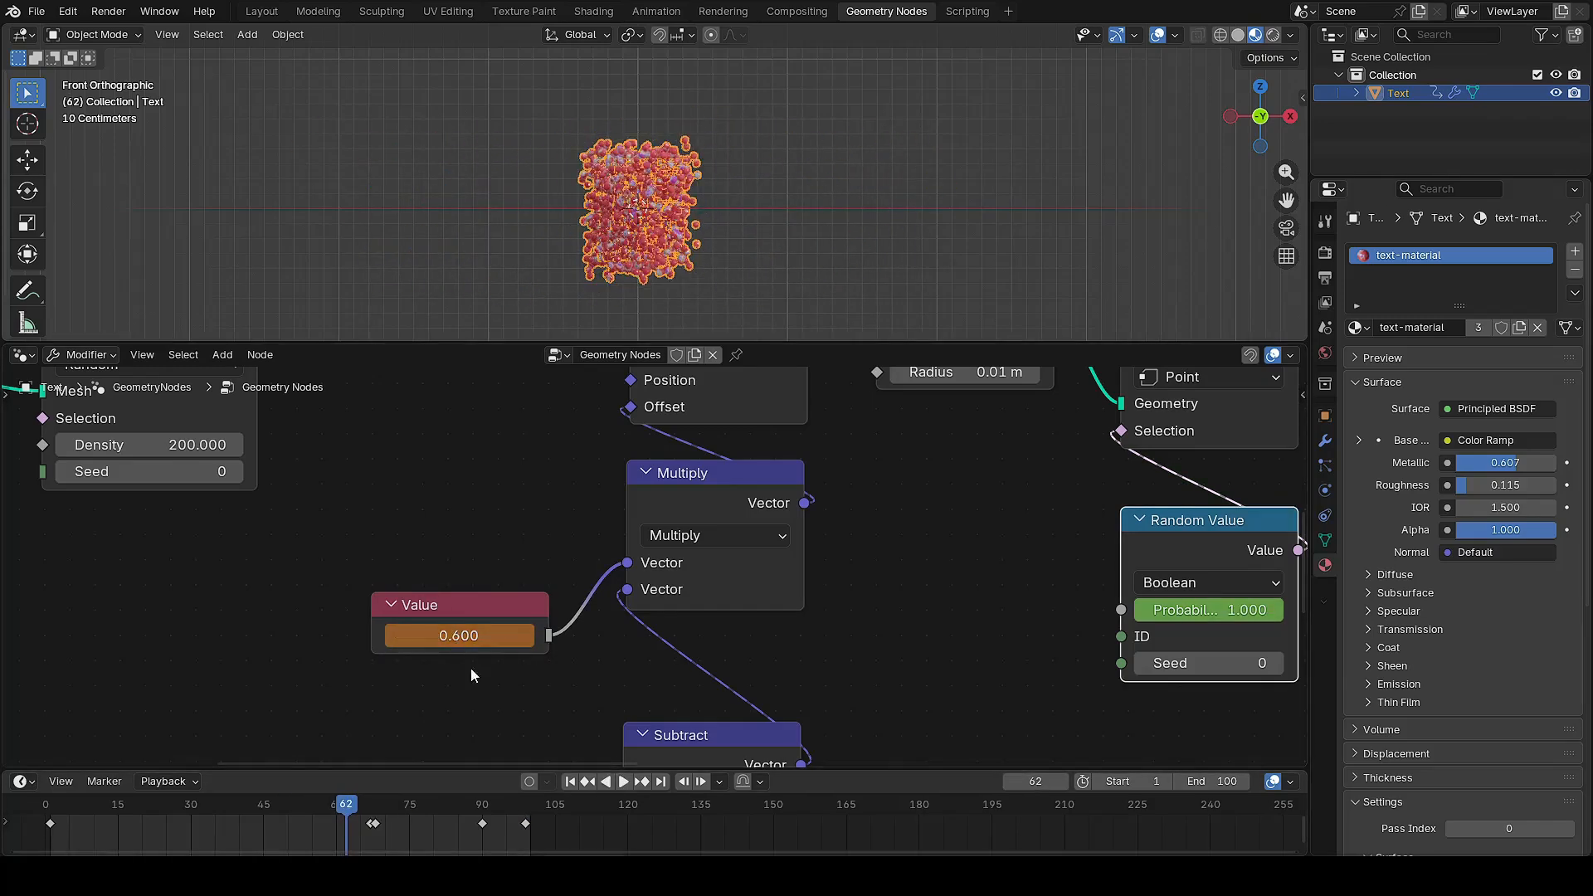
key(i)
Set the Value node to 6.2 at frame 90, keyframe it, and play the animation with the text deselected
key(space)
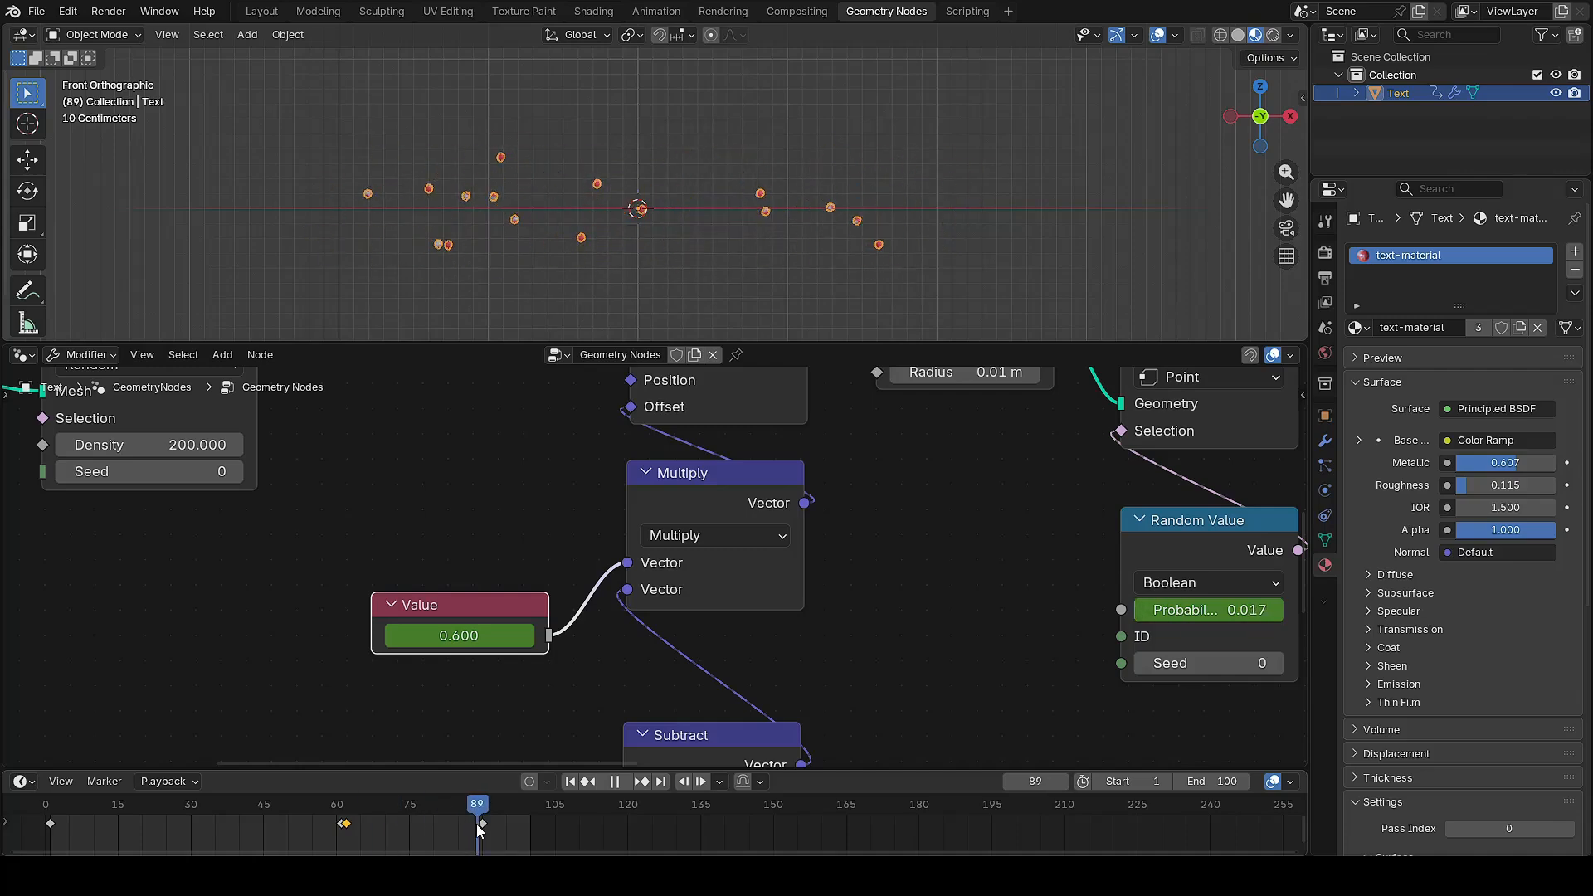
key(space)
drag(460, 636, 499, 637)
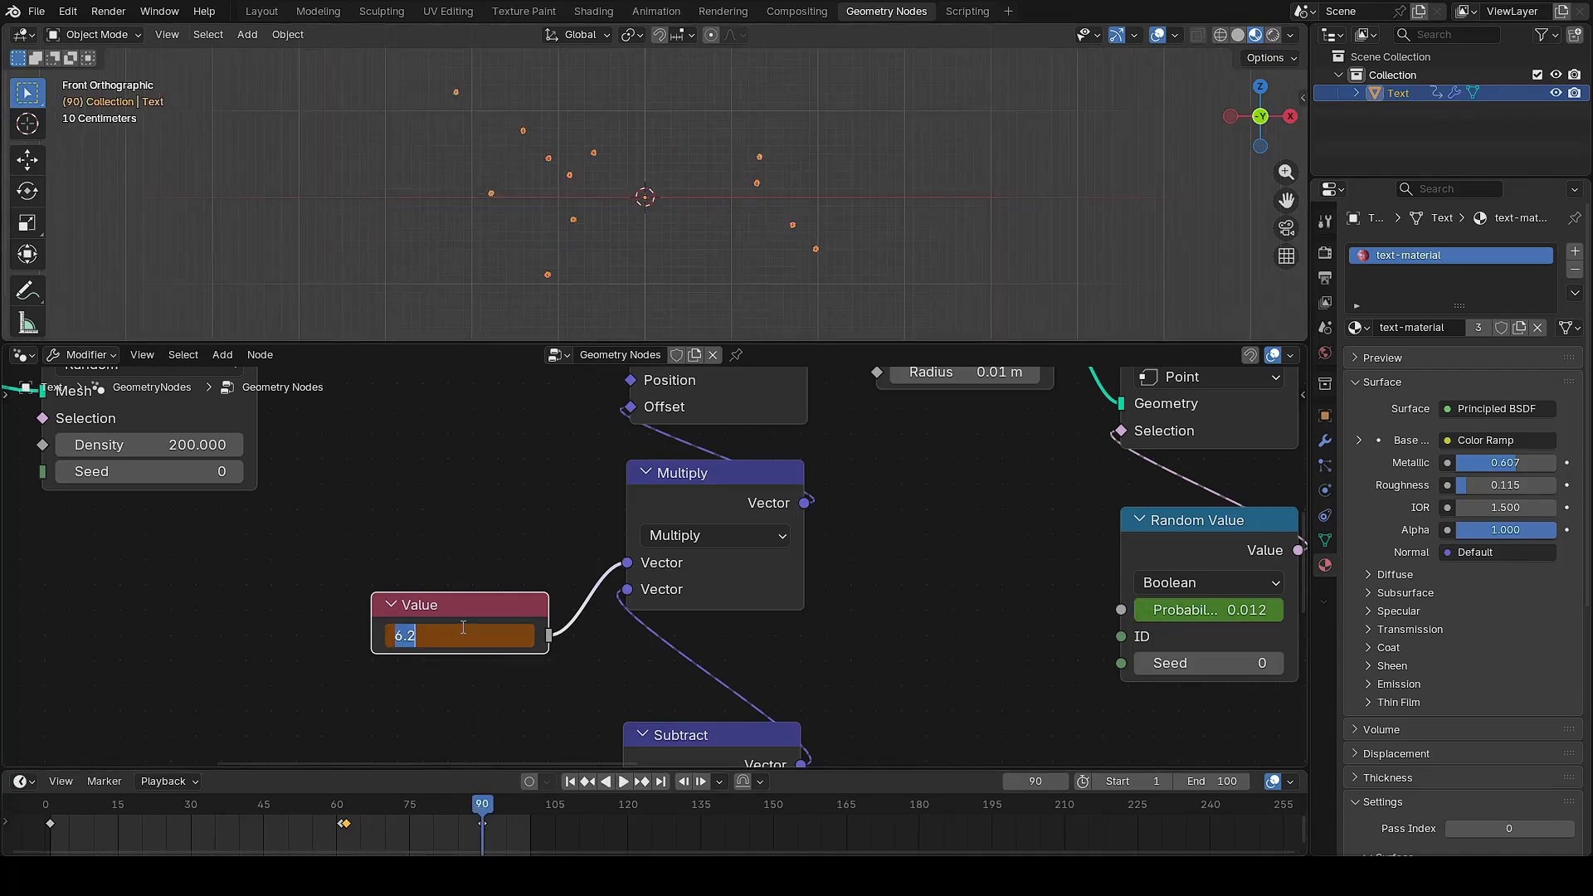
key(i)
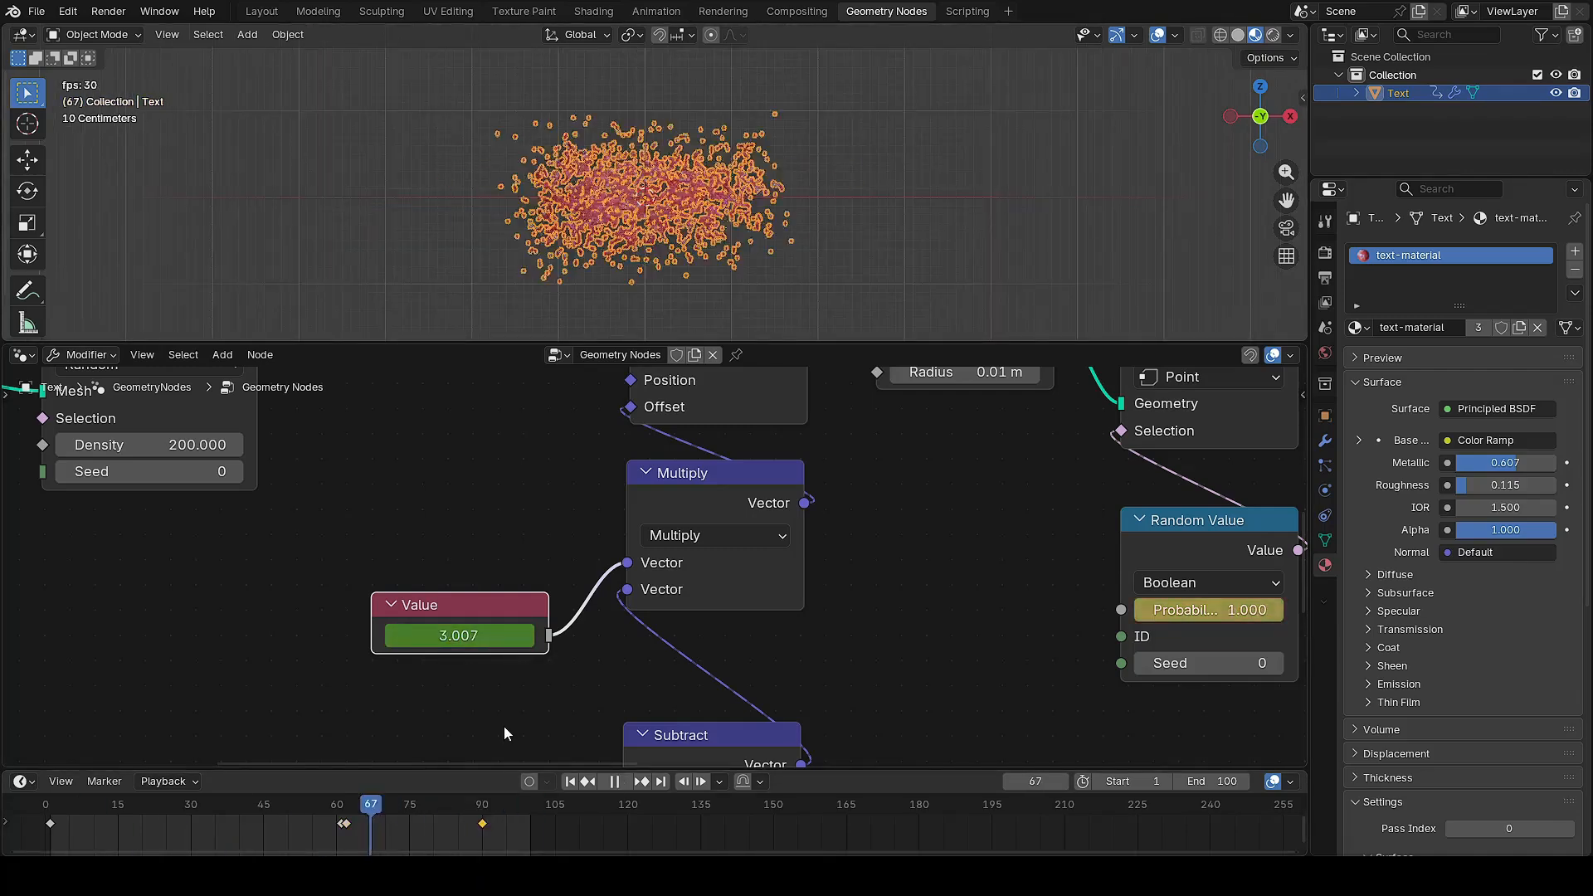
click(977, 254)
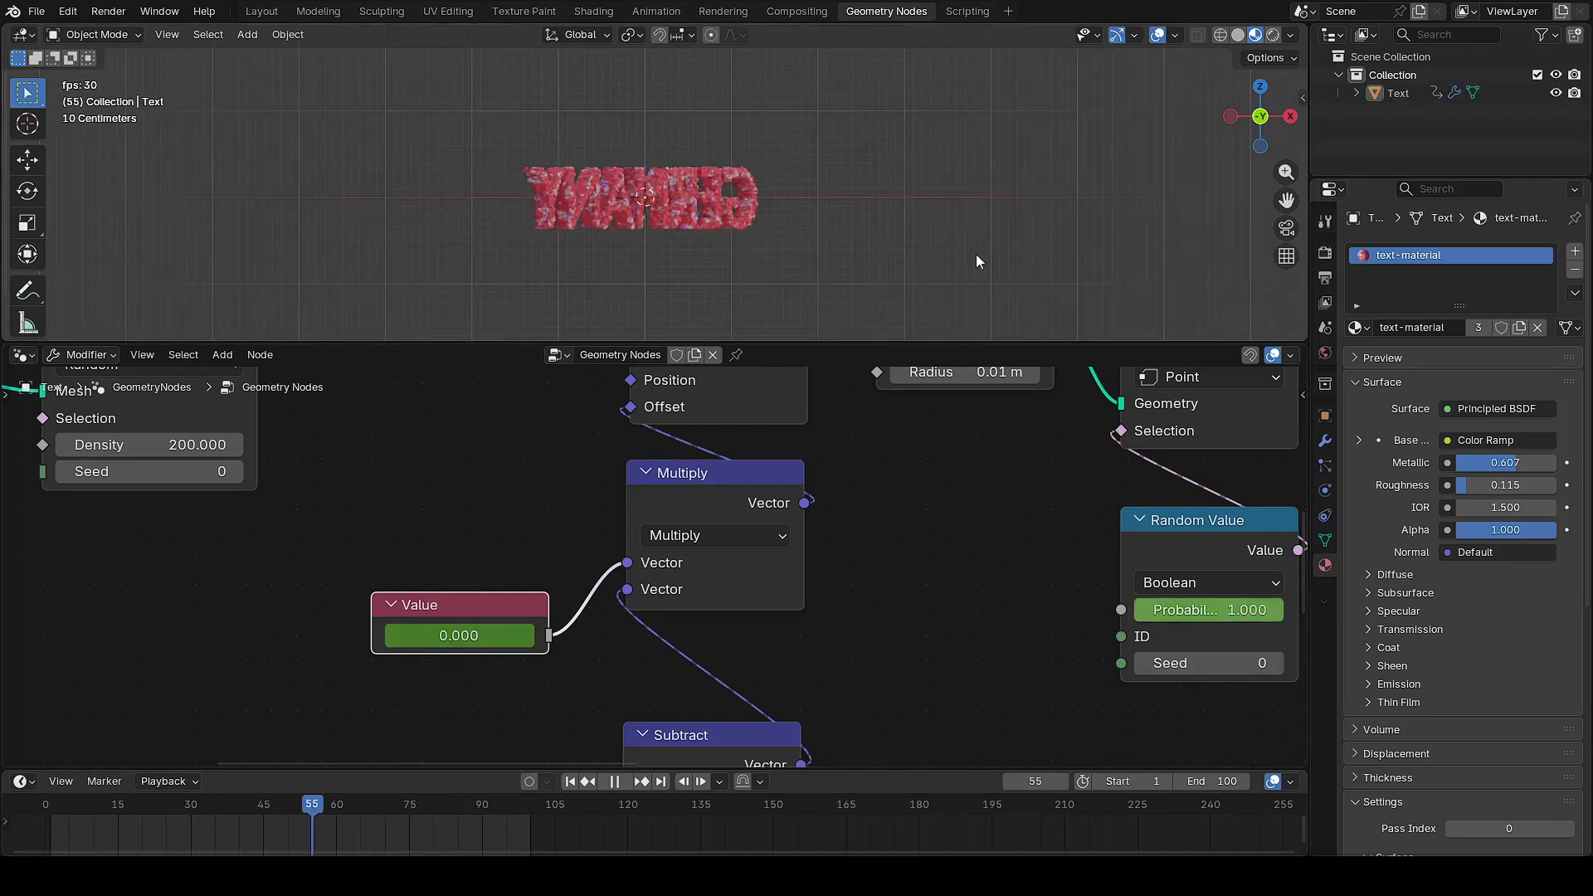
key(space)
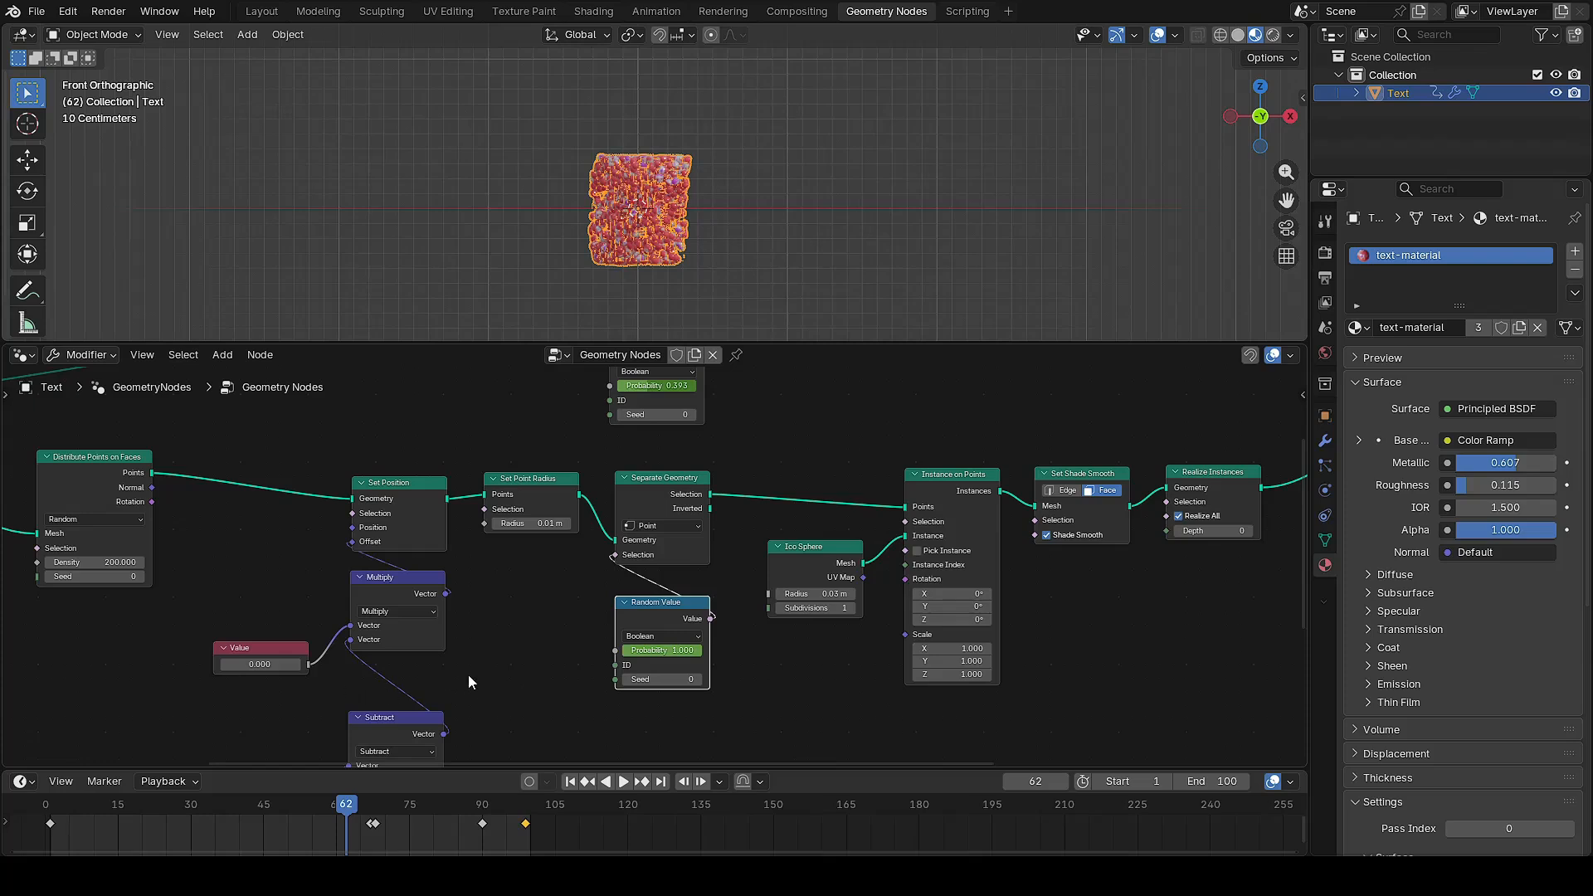
At frame 62, set the Value node to 1.2, keyframe it, and select the node to show its keyframes
scroll(468, 675, up, 3)
scroll(543, 655, up, 2)
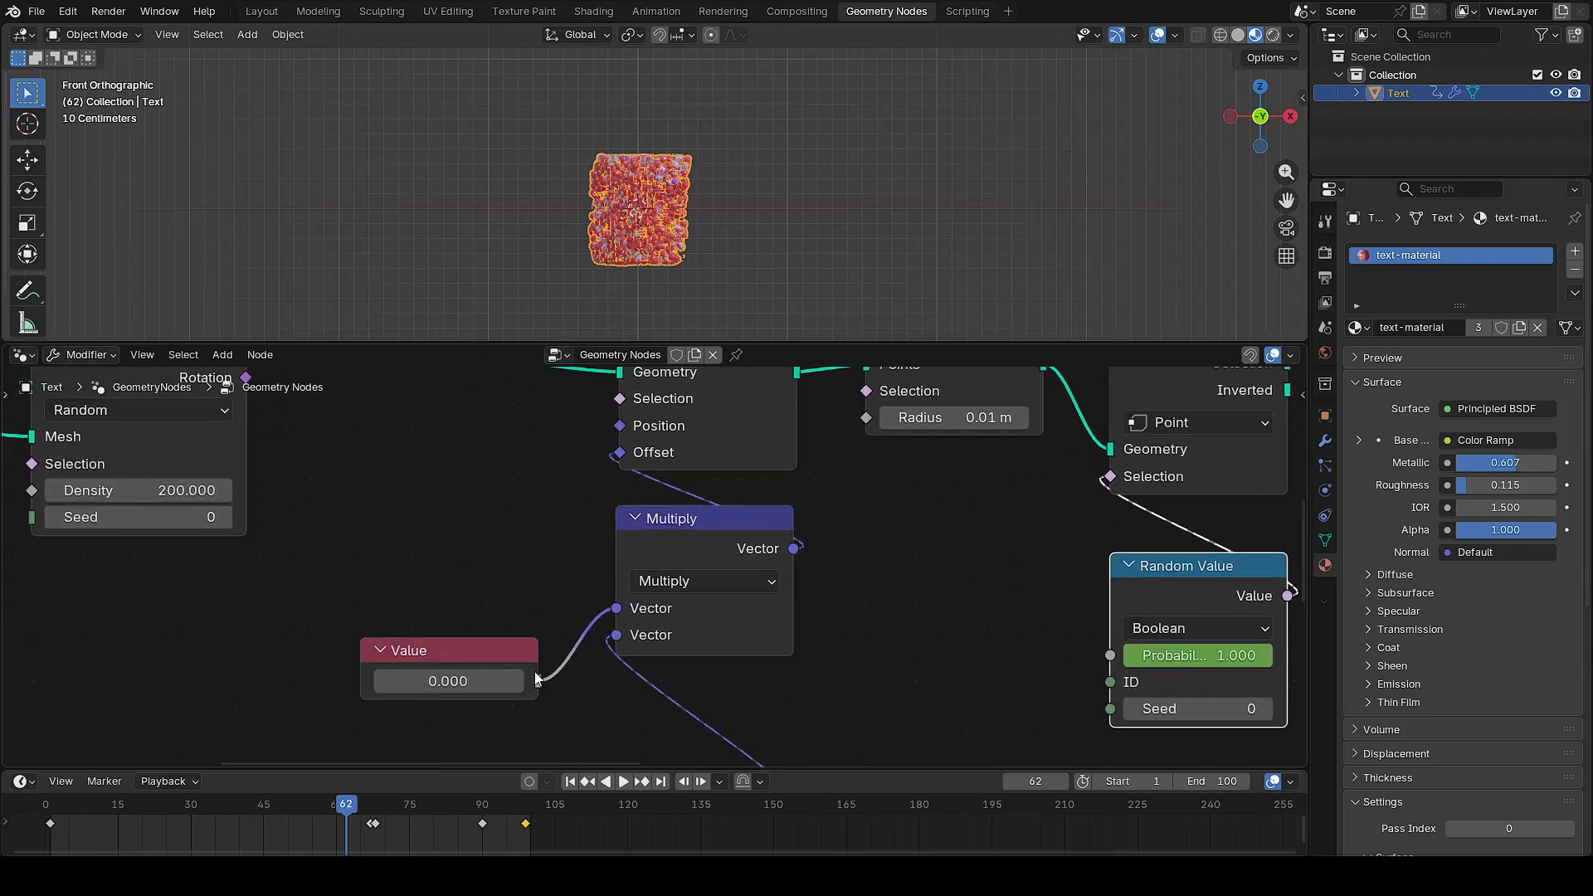
middle_drag(485, 714, 494, 669)
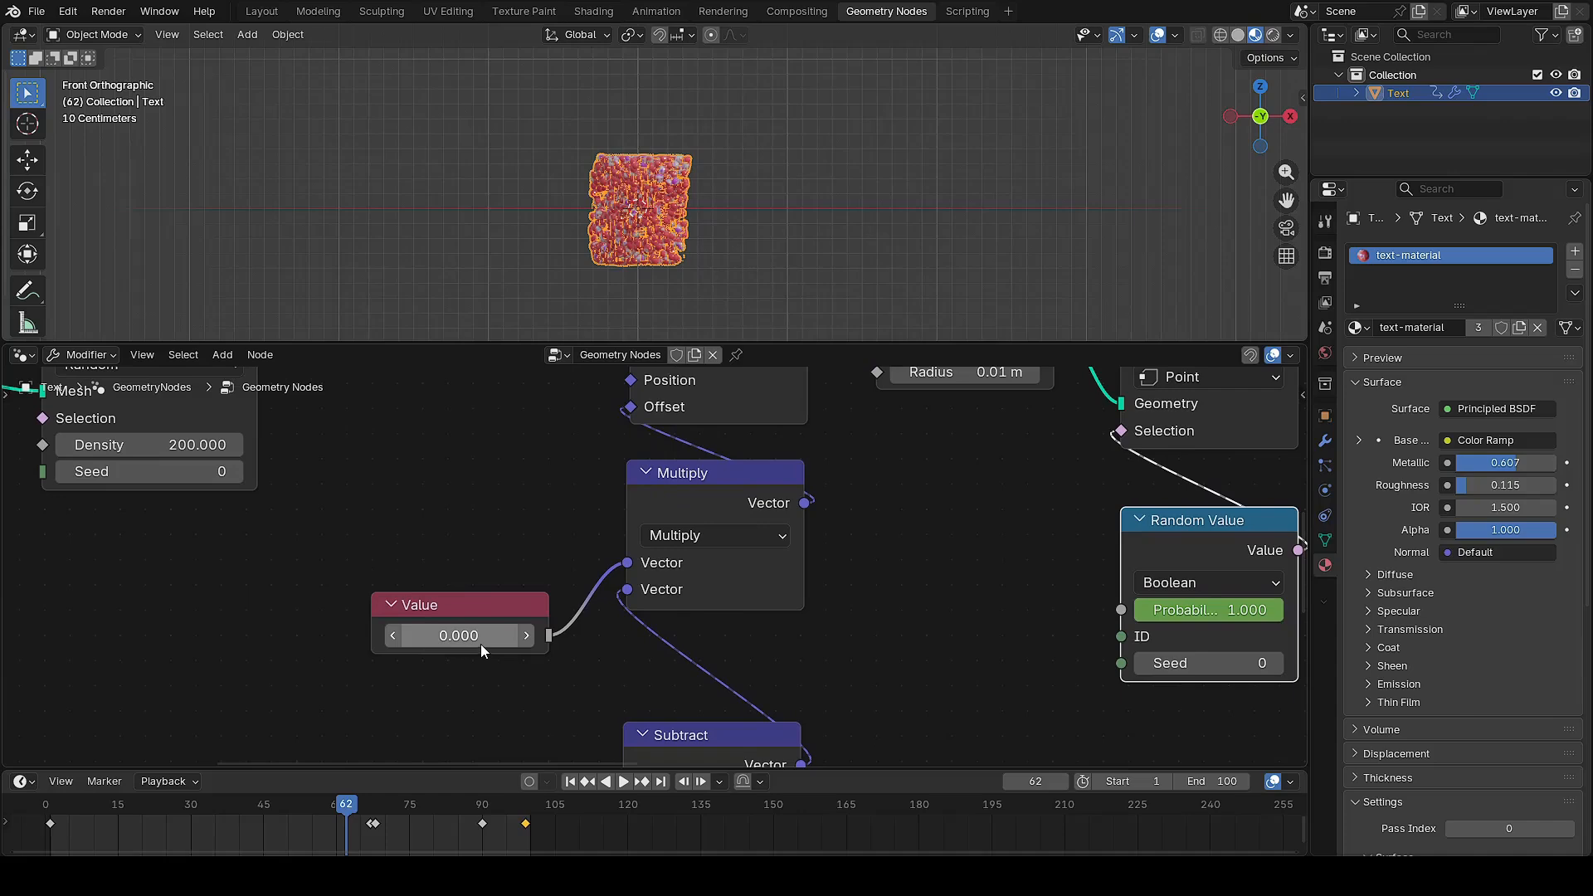
drag(451, 641, 502, 640)
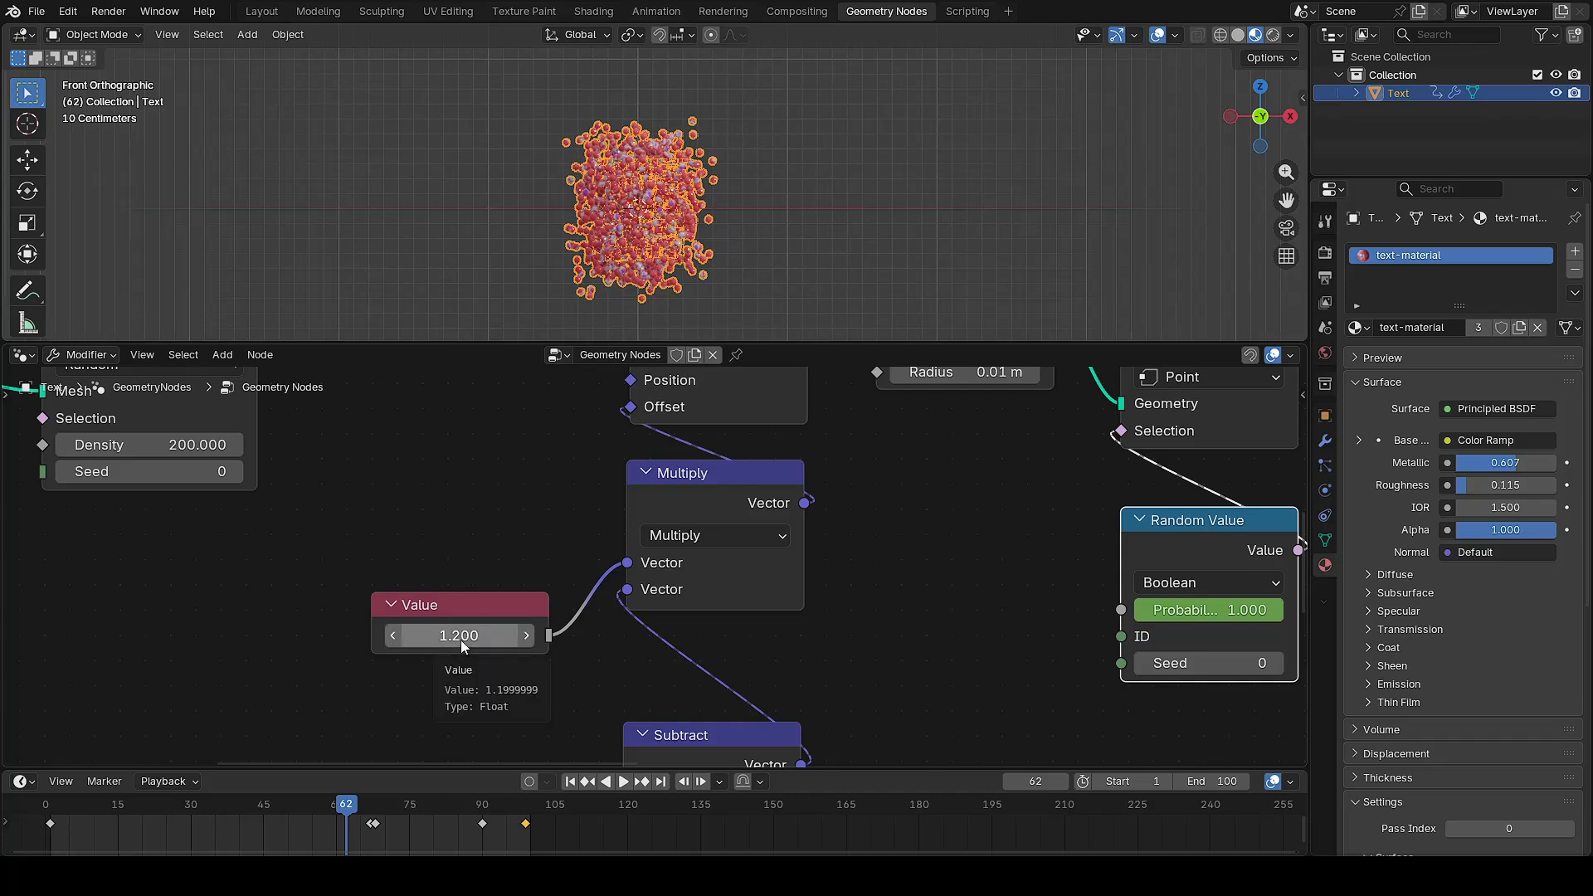
key(i)
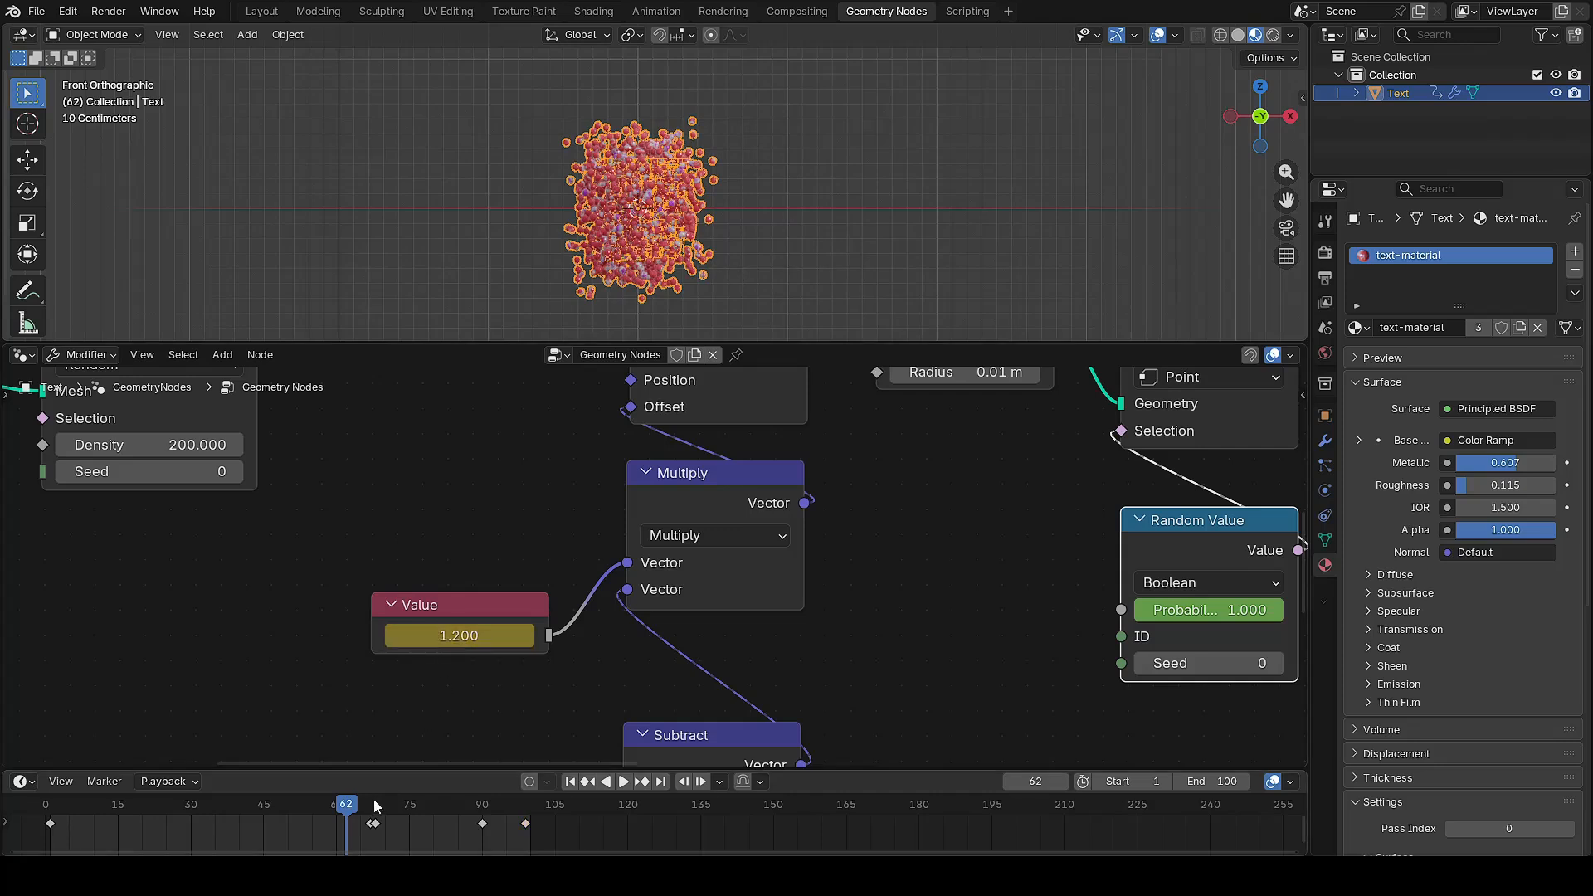
click(465, 606)
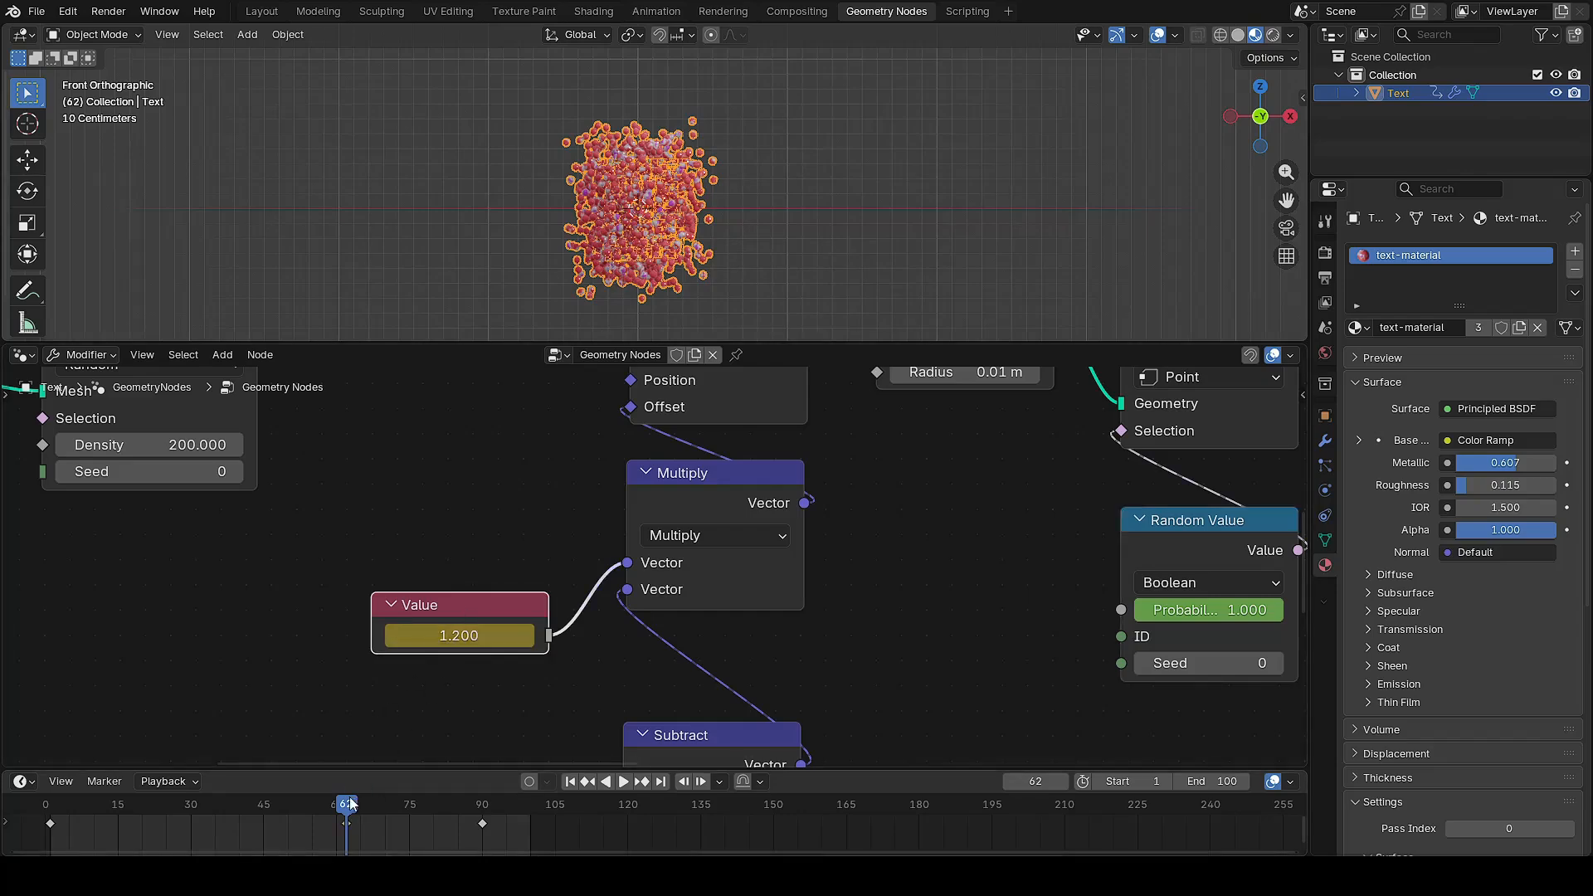
Step back to frame 61 and keyframe the Value node at 0 there
mouse_move(352, 803)
mouse_down()
mouse_move(288, 811)
mouse_move(358, 821)
mouse_move(260, 822)
mouse_move(342, 818)
mouse_up()
click(346, 825)
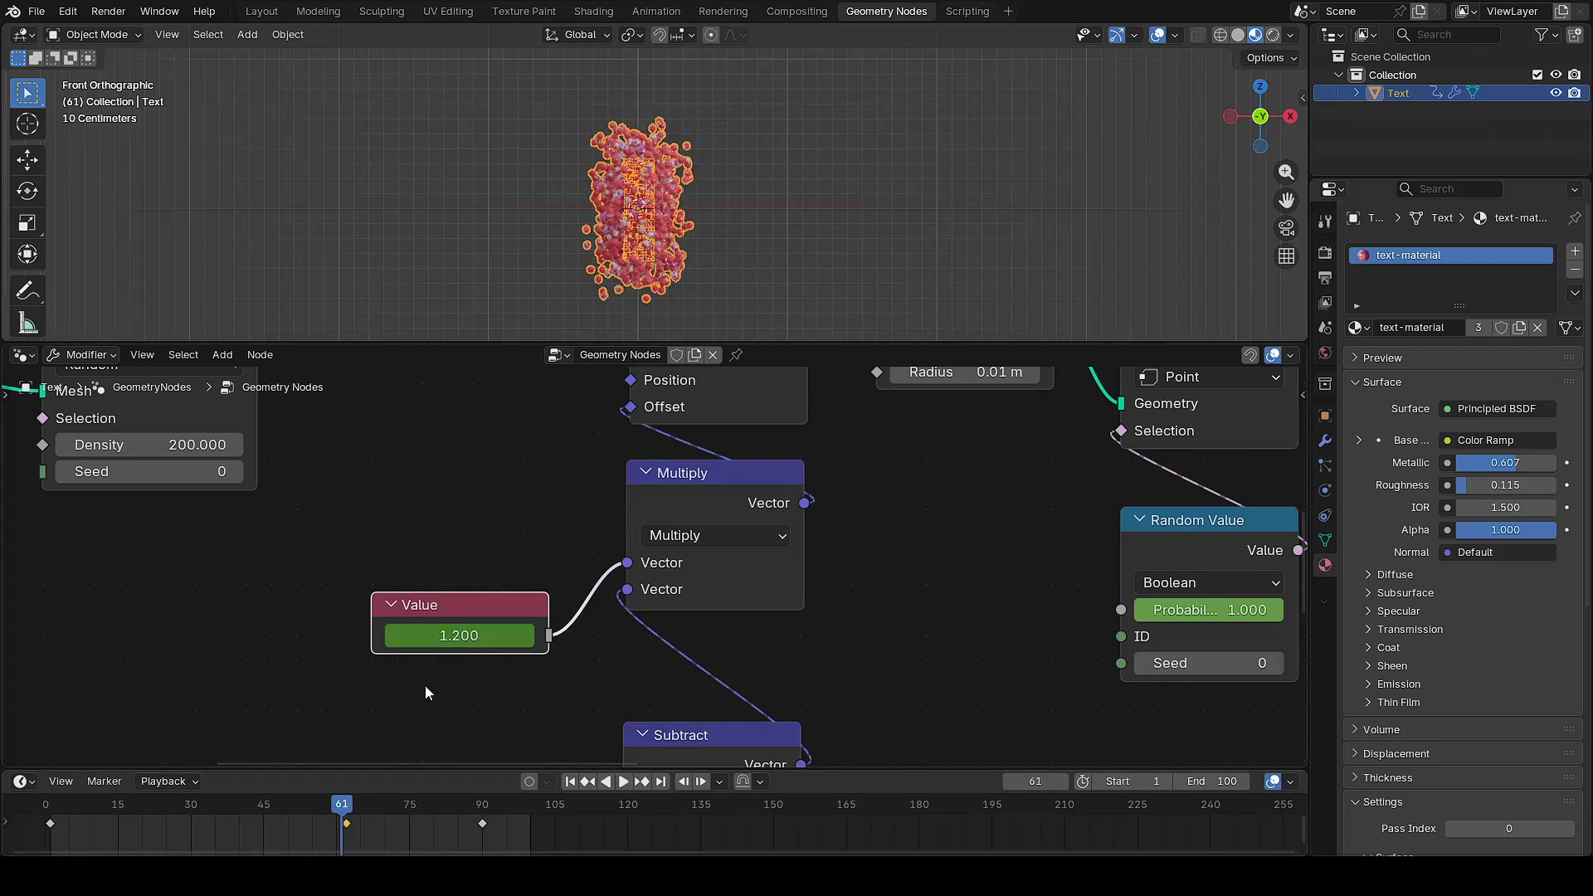
drag(343, 813, 343, 816)
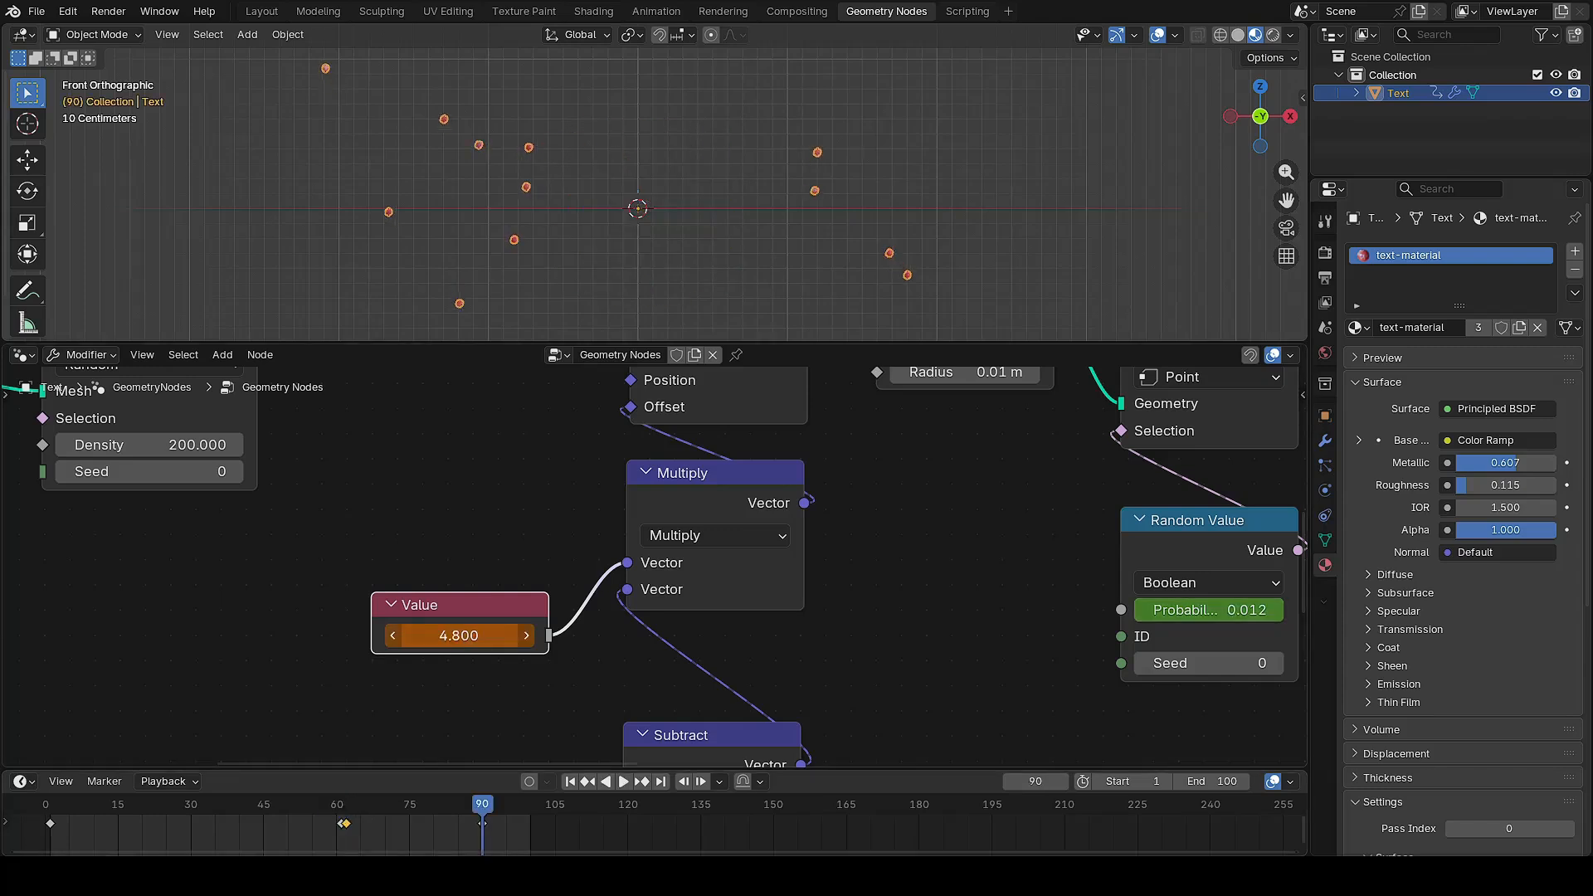
Set the Value node to 6 at frame 90 and keyframe it
drag(459, 637, 532, 636)
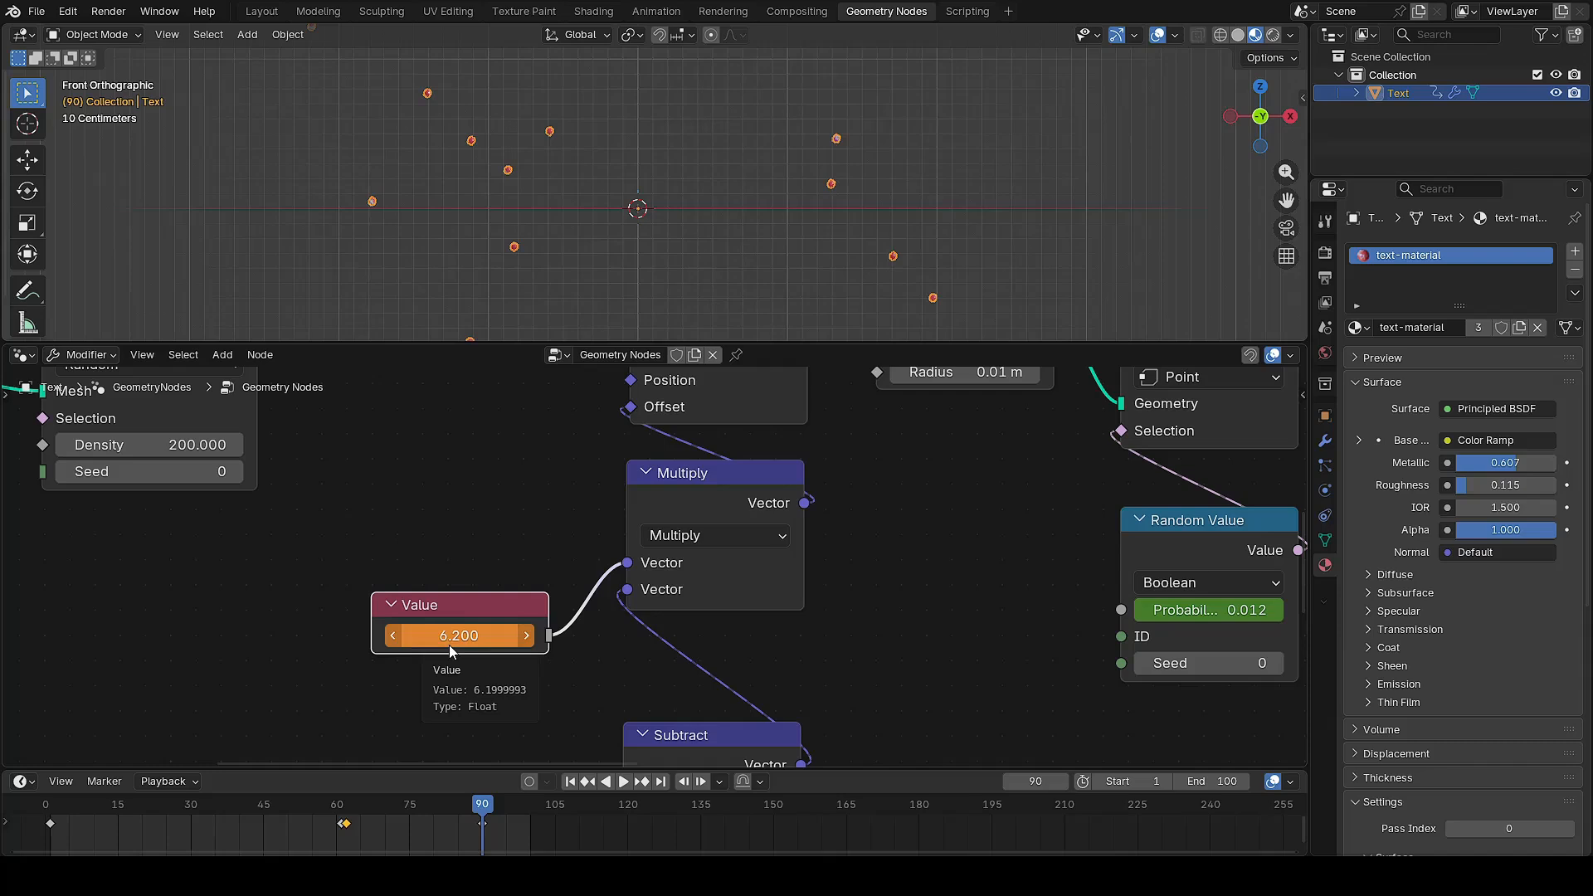
scroll(700, 208, down, 2)
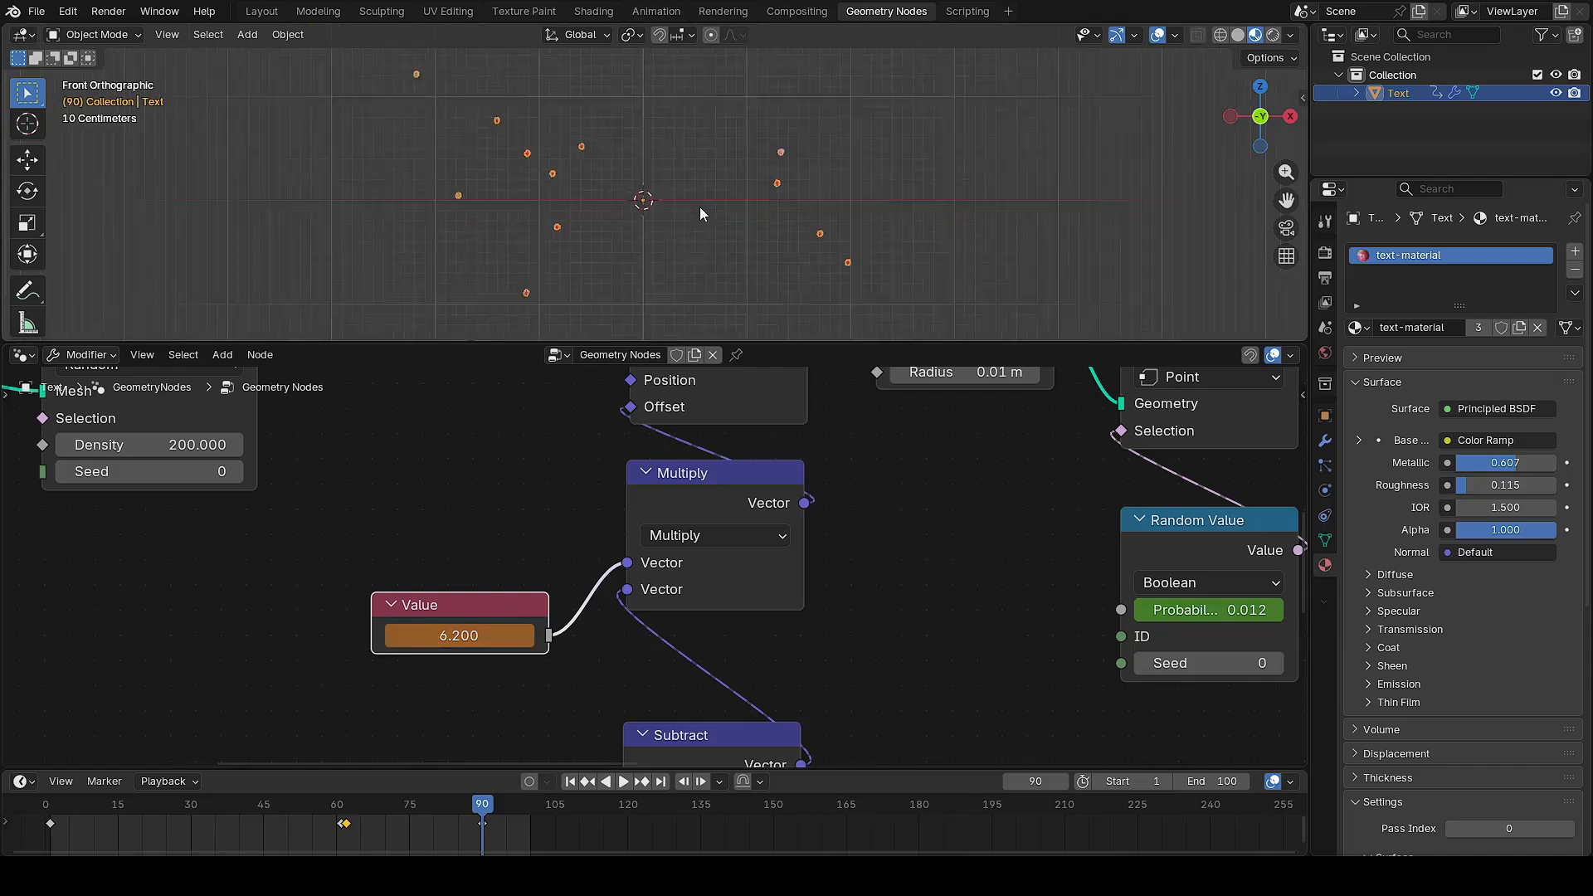
click(488, 642)
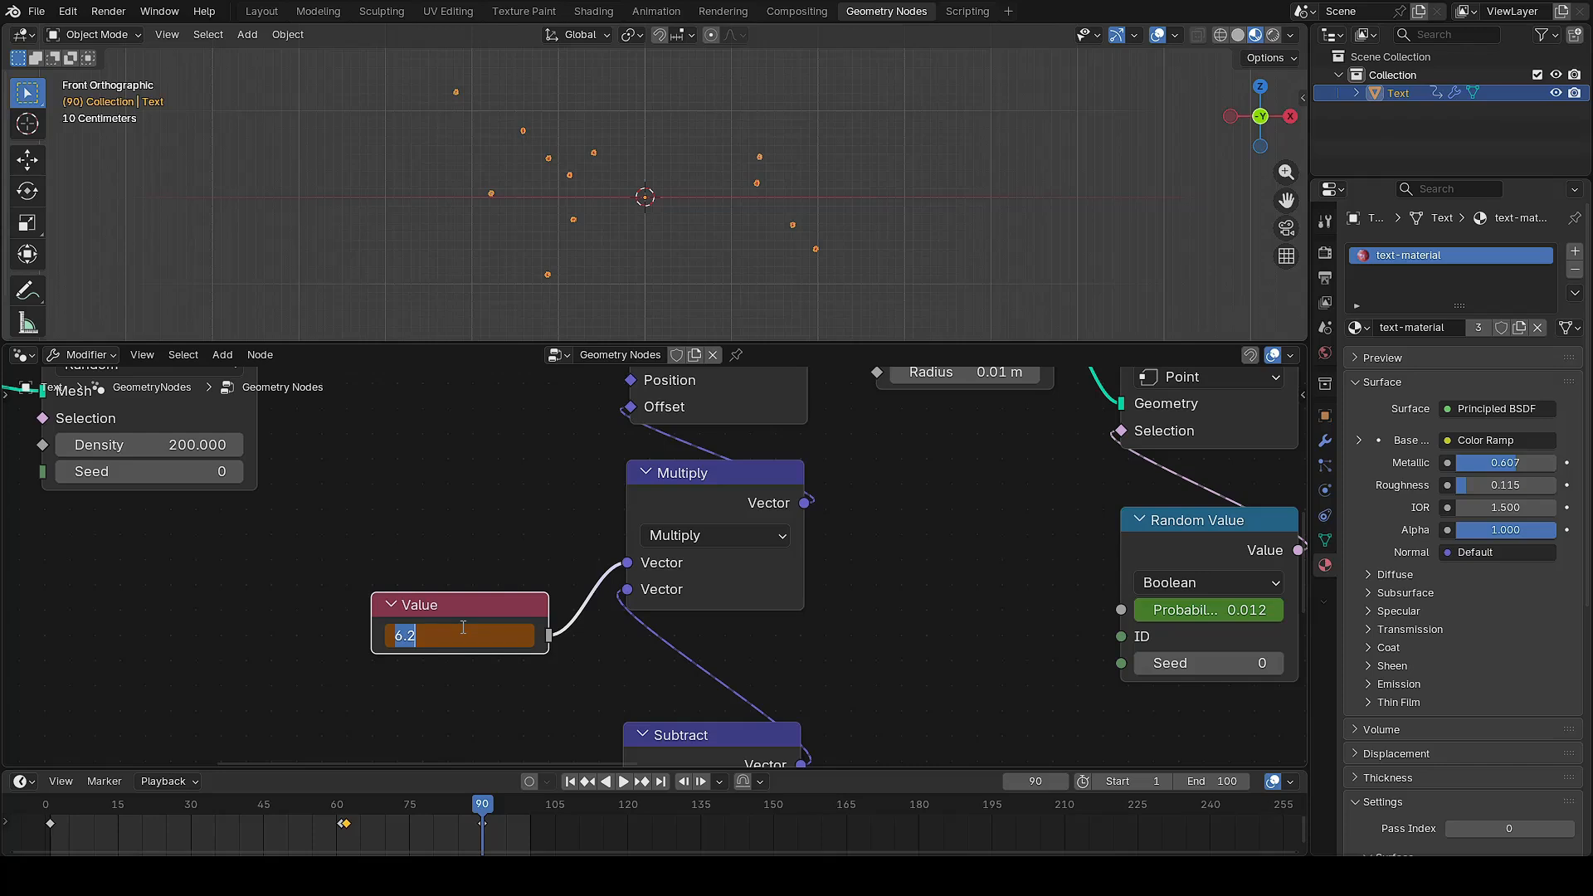
text(6)
key(Return)
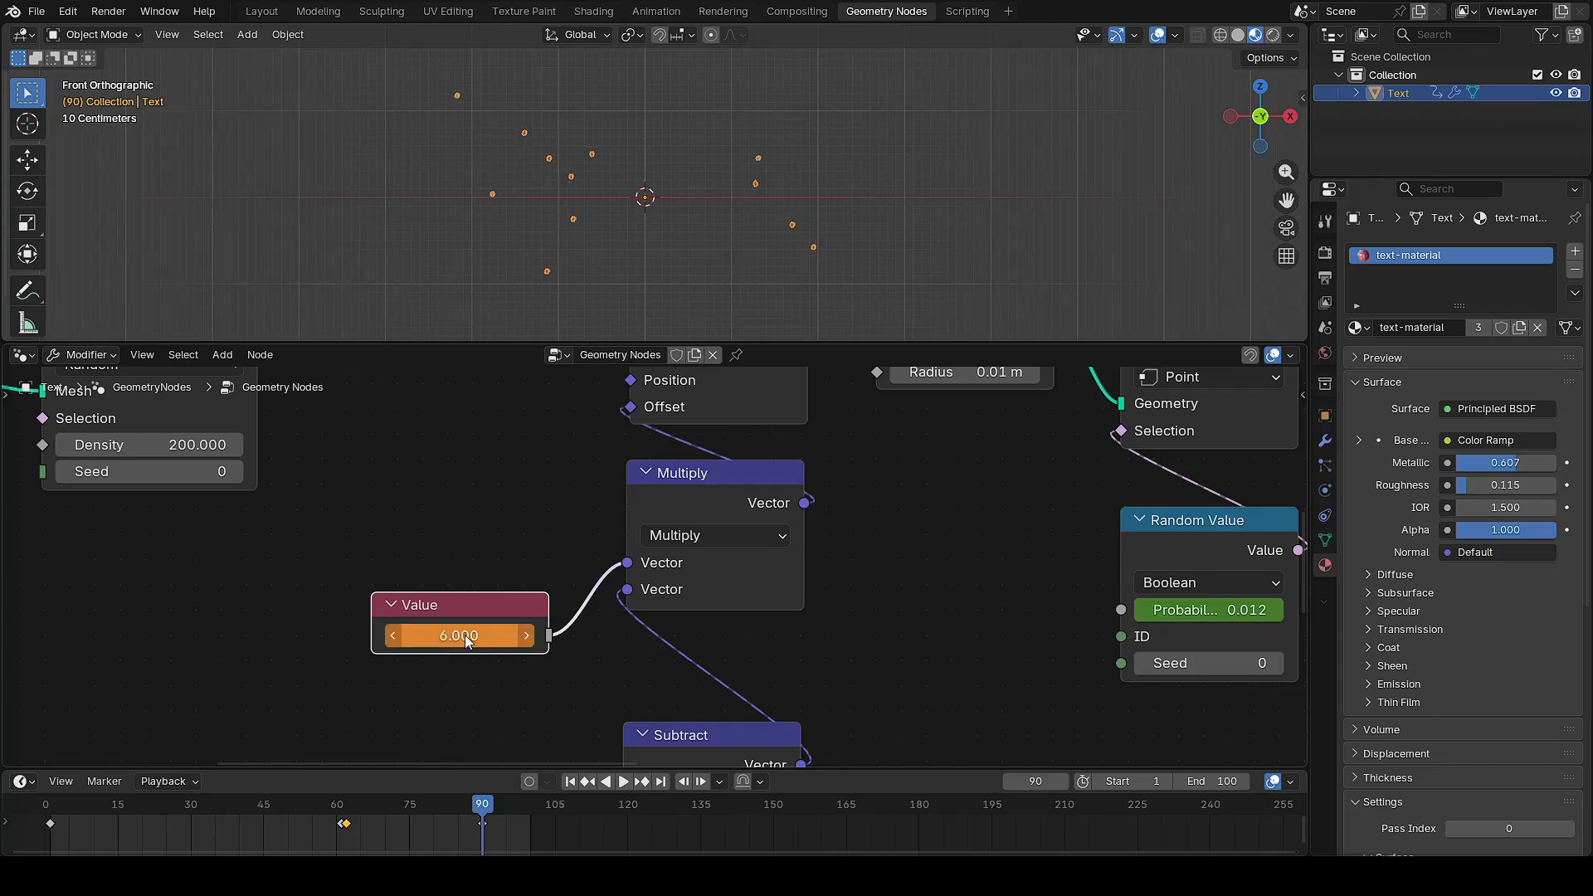
key(i)
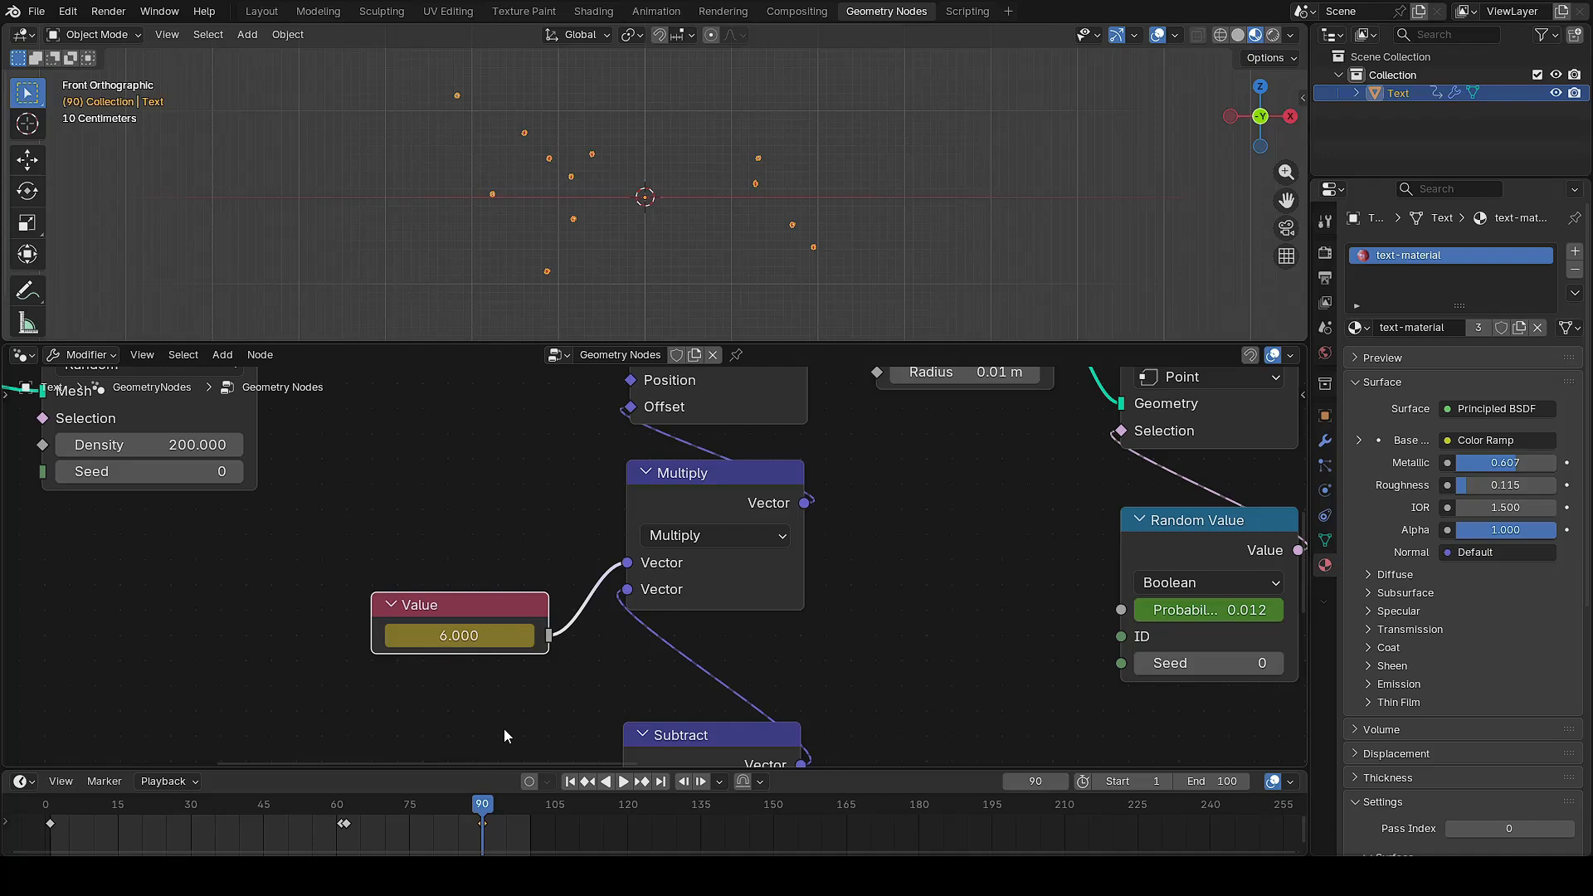
Play the animation with the text deselected to review how the spheres scatter outward
key(space)
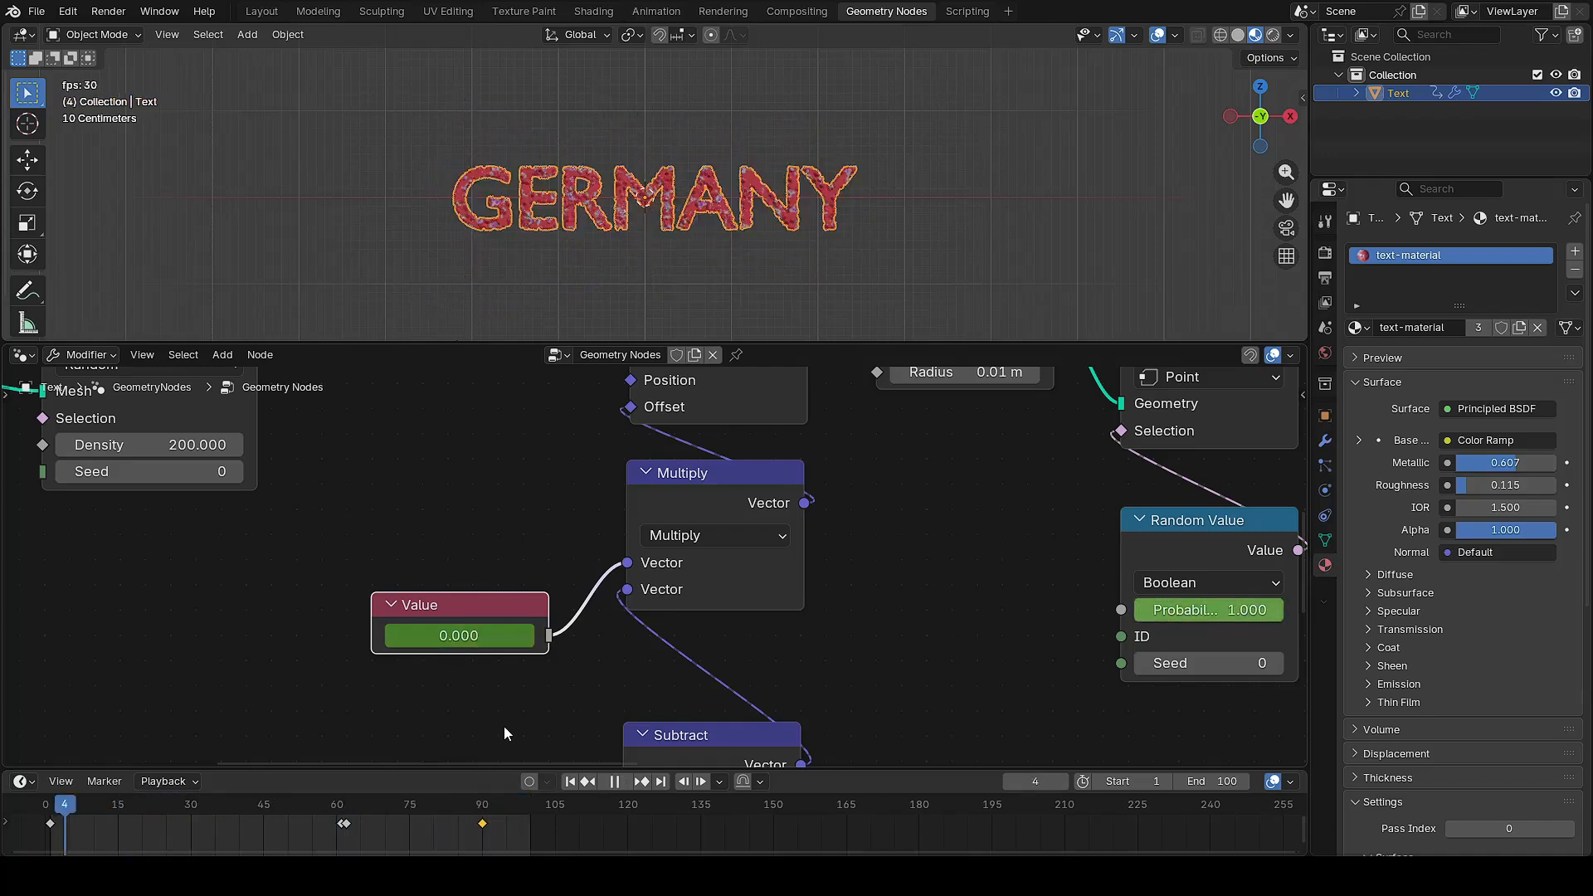
click(976, 254)
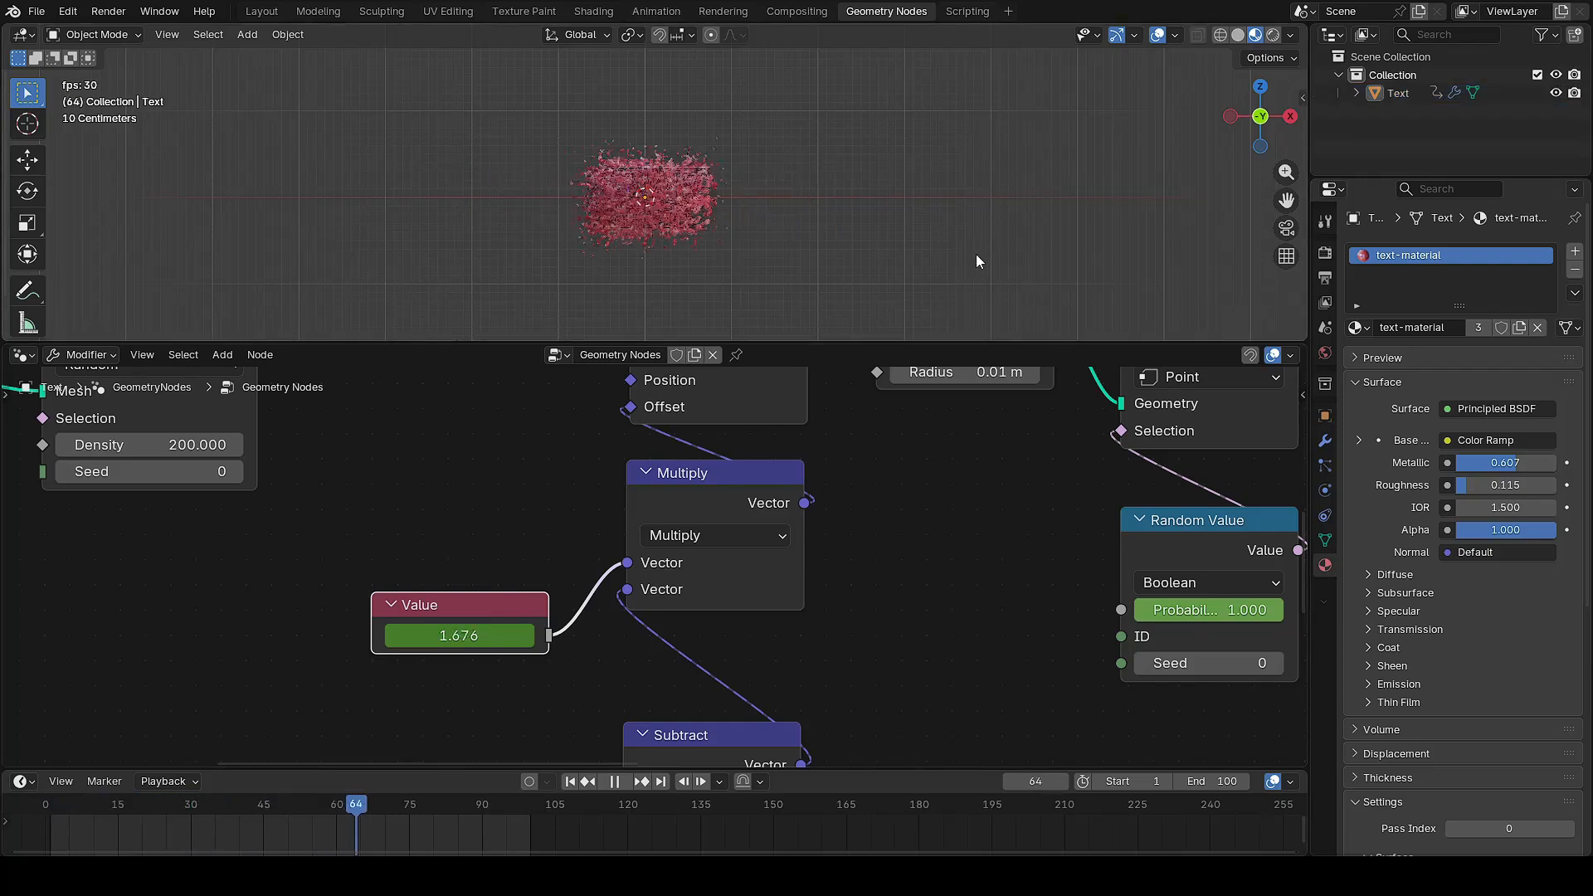